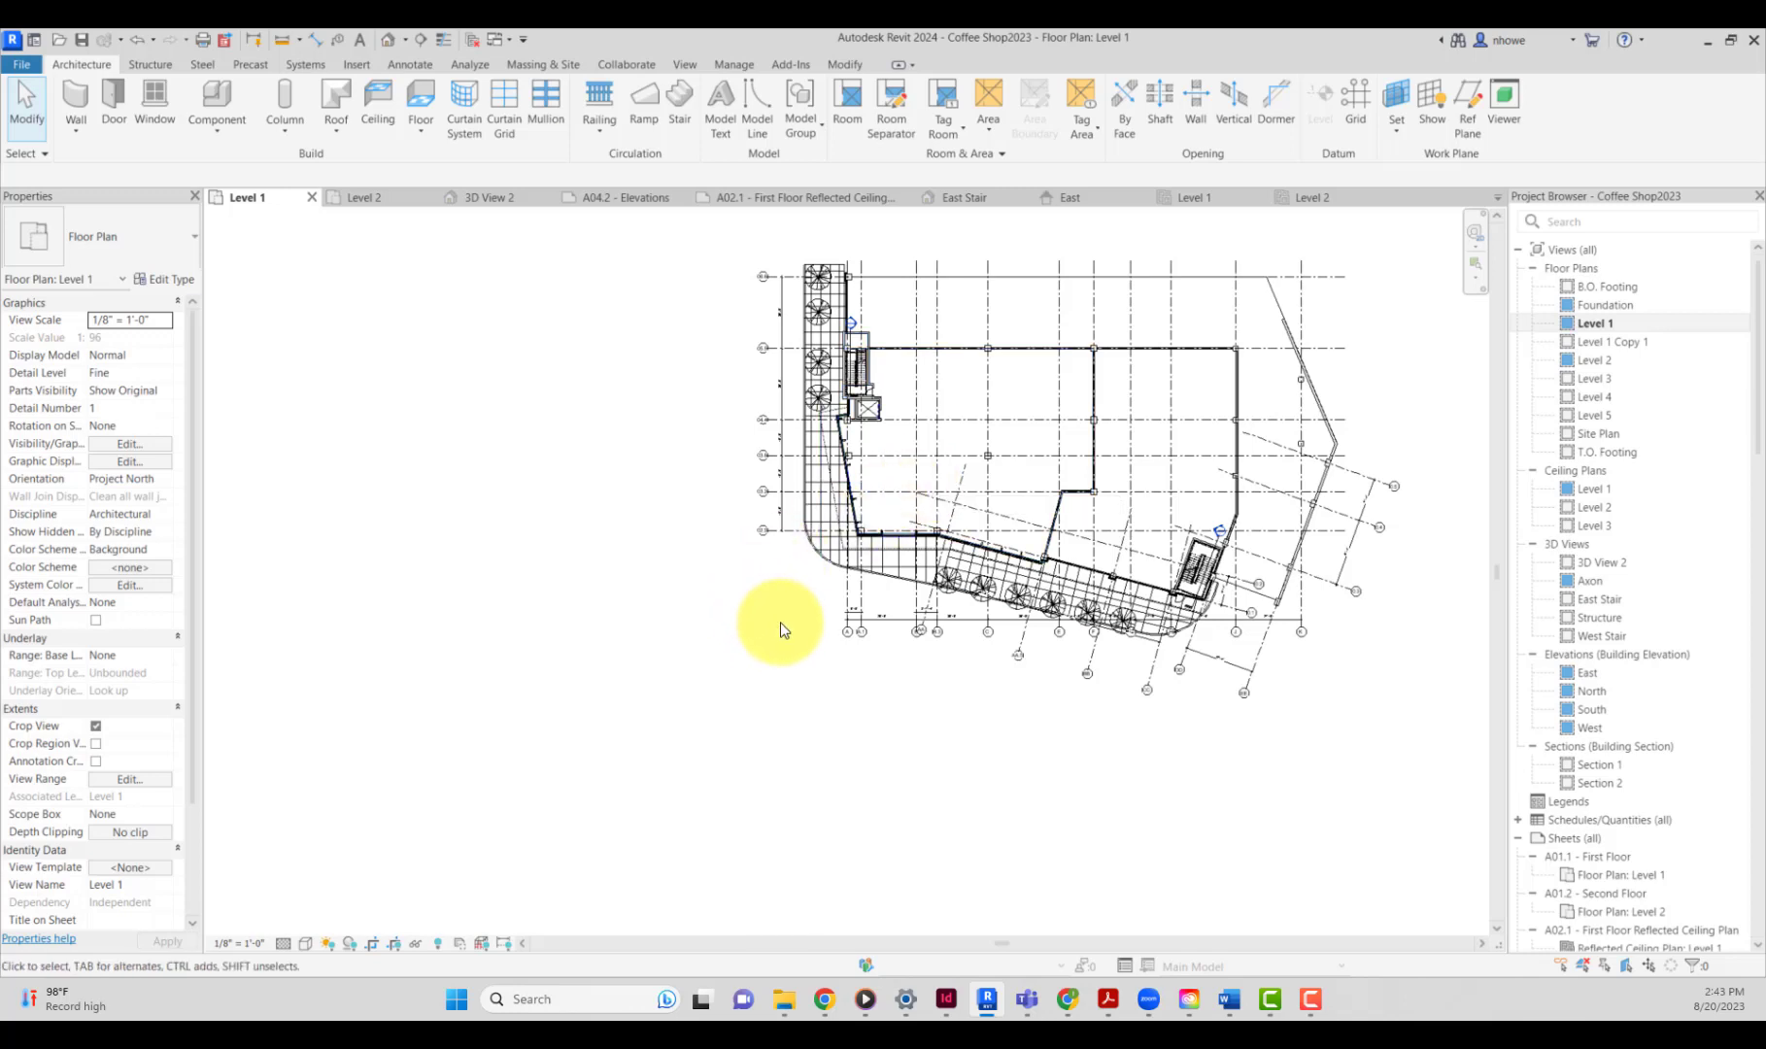
Create a perspective camera view on Level 1, with the eye outside the building's southwest corner and the target near the interior wall.
left_click(679, 65)
left_click(641, 141)
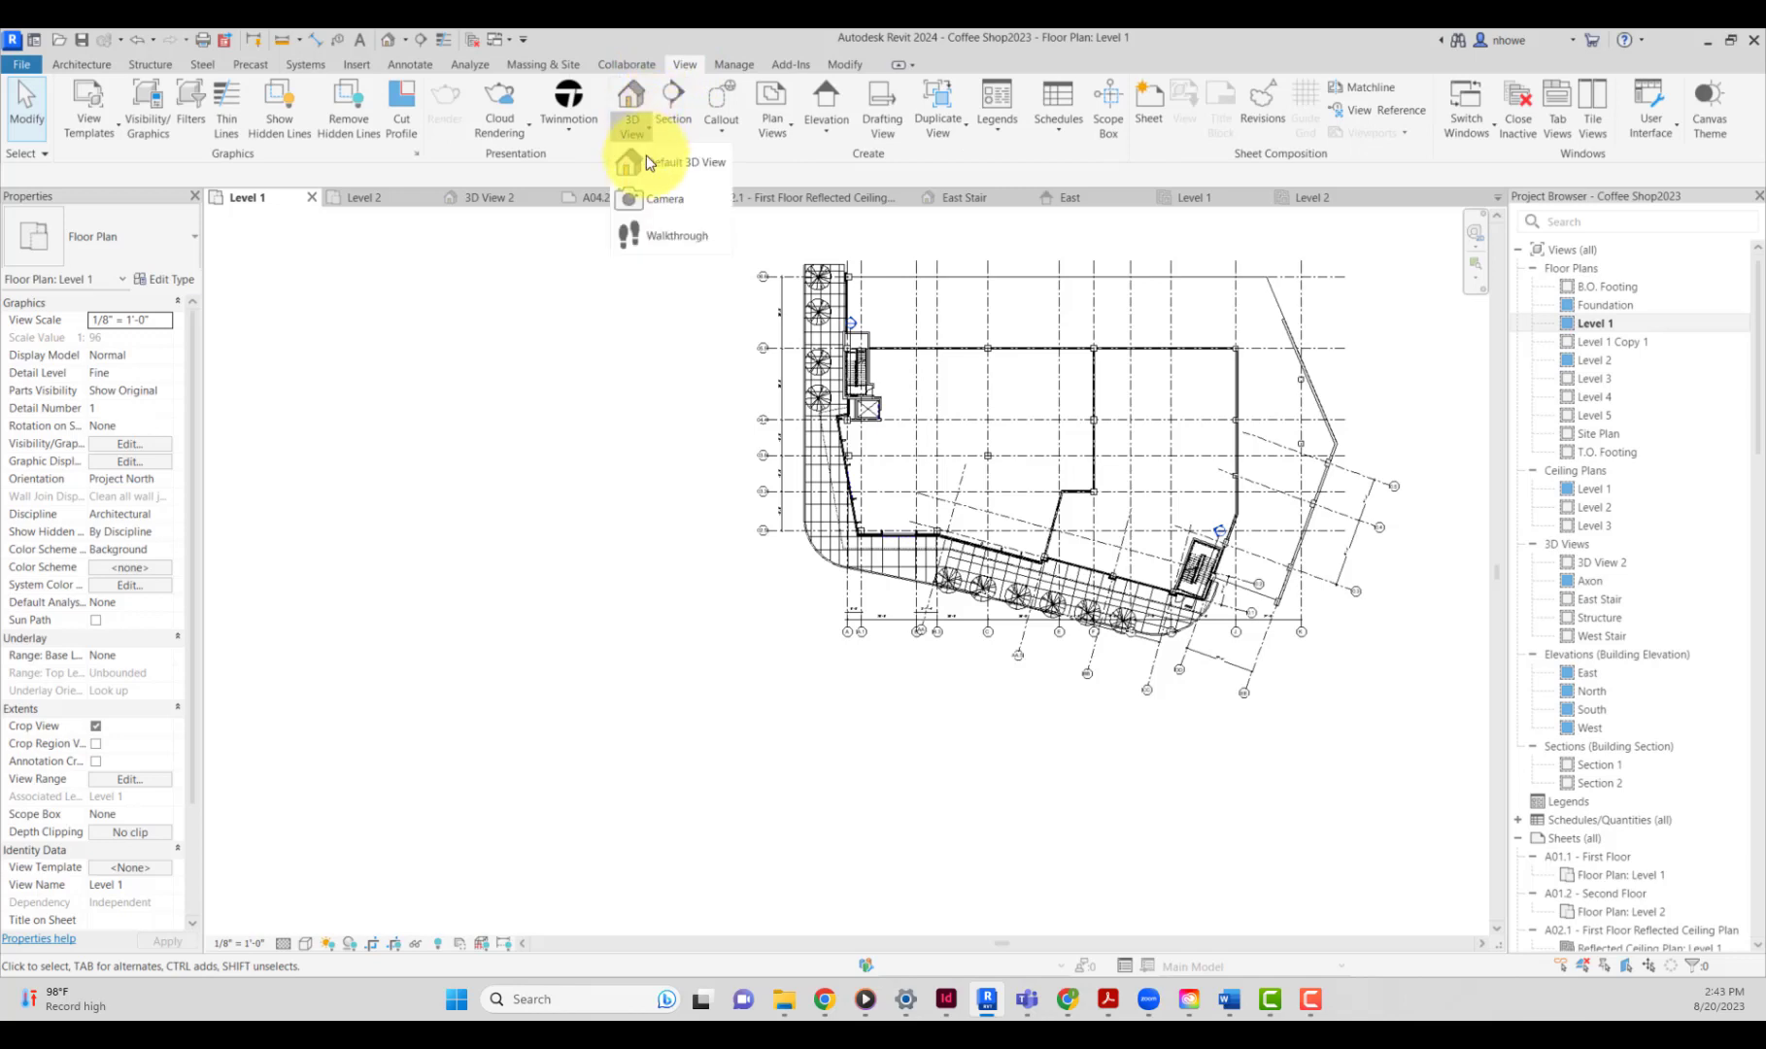
left_click(657, 197)
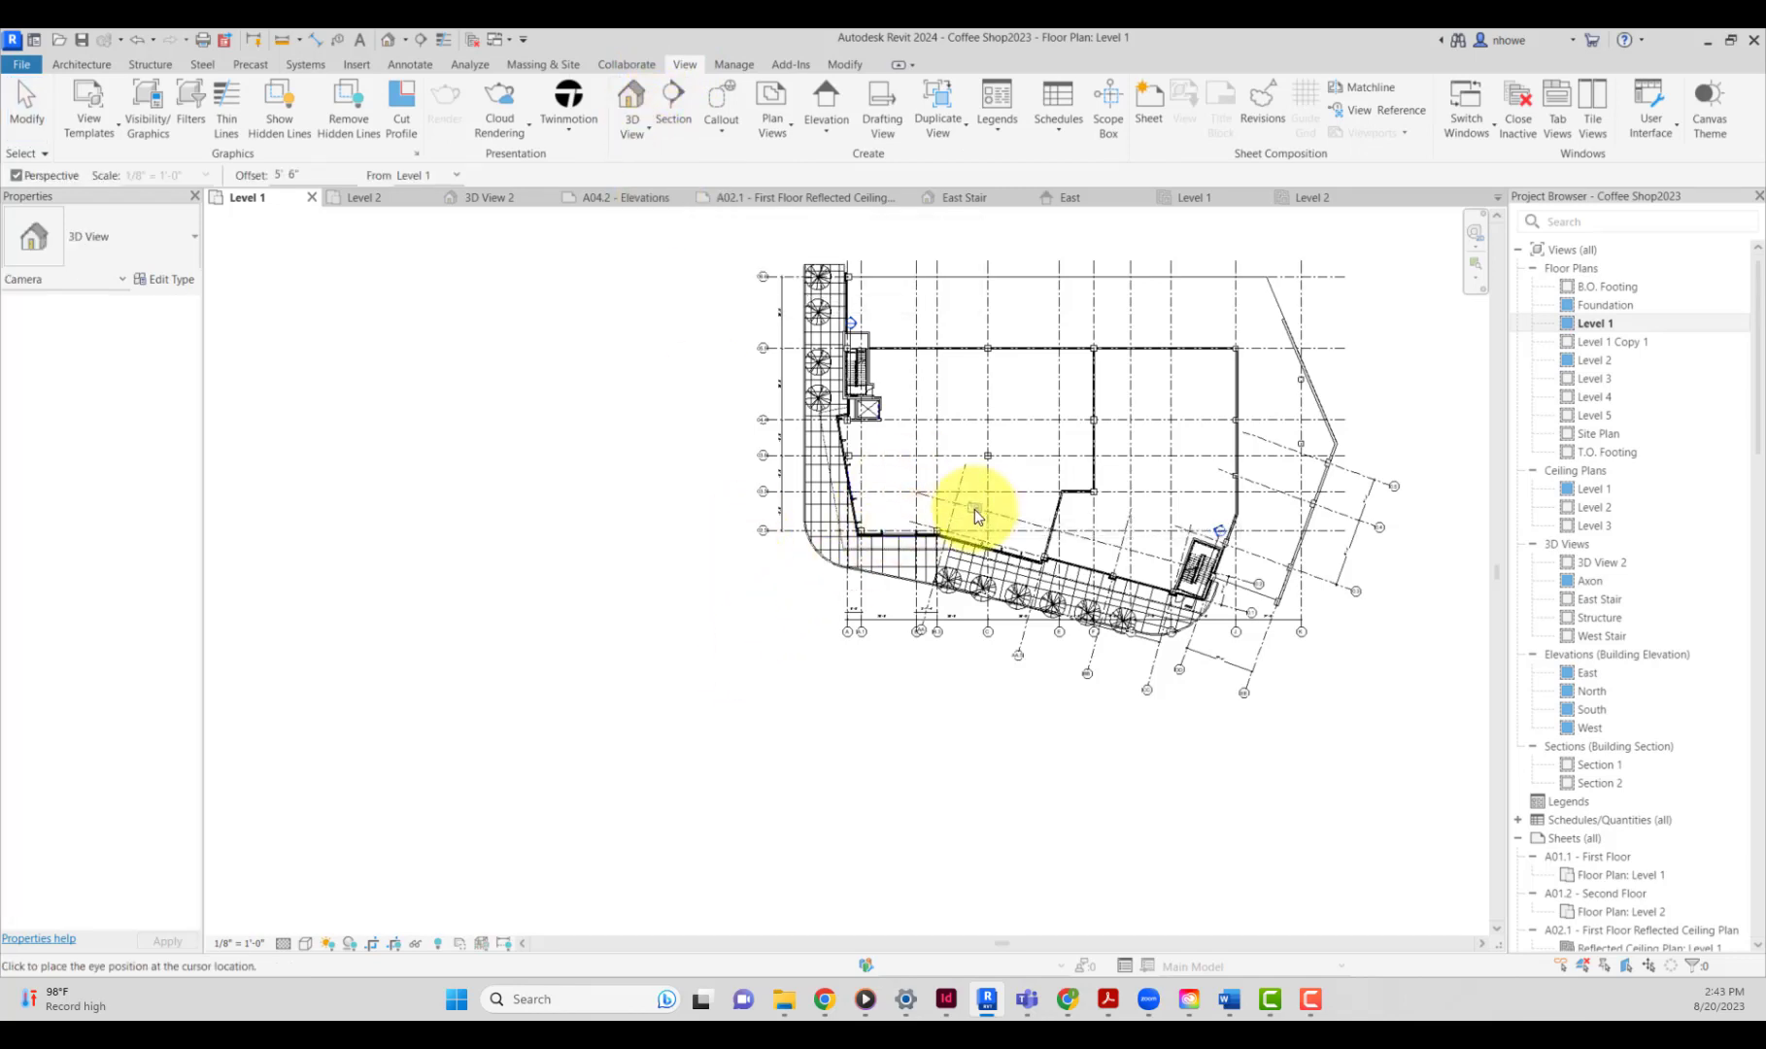
left_click(760, 632)
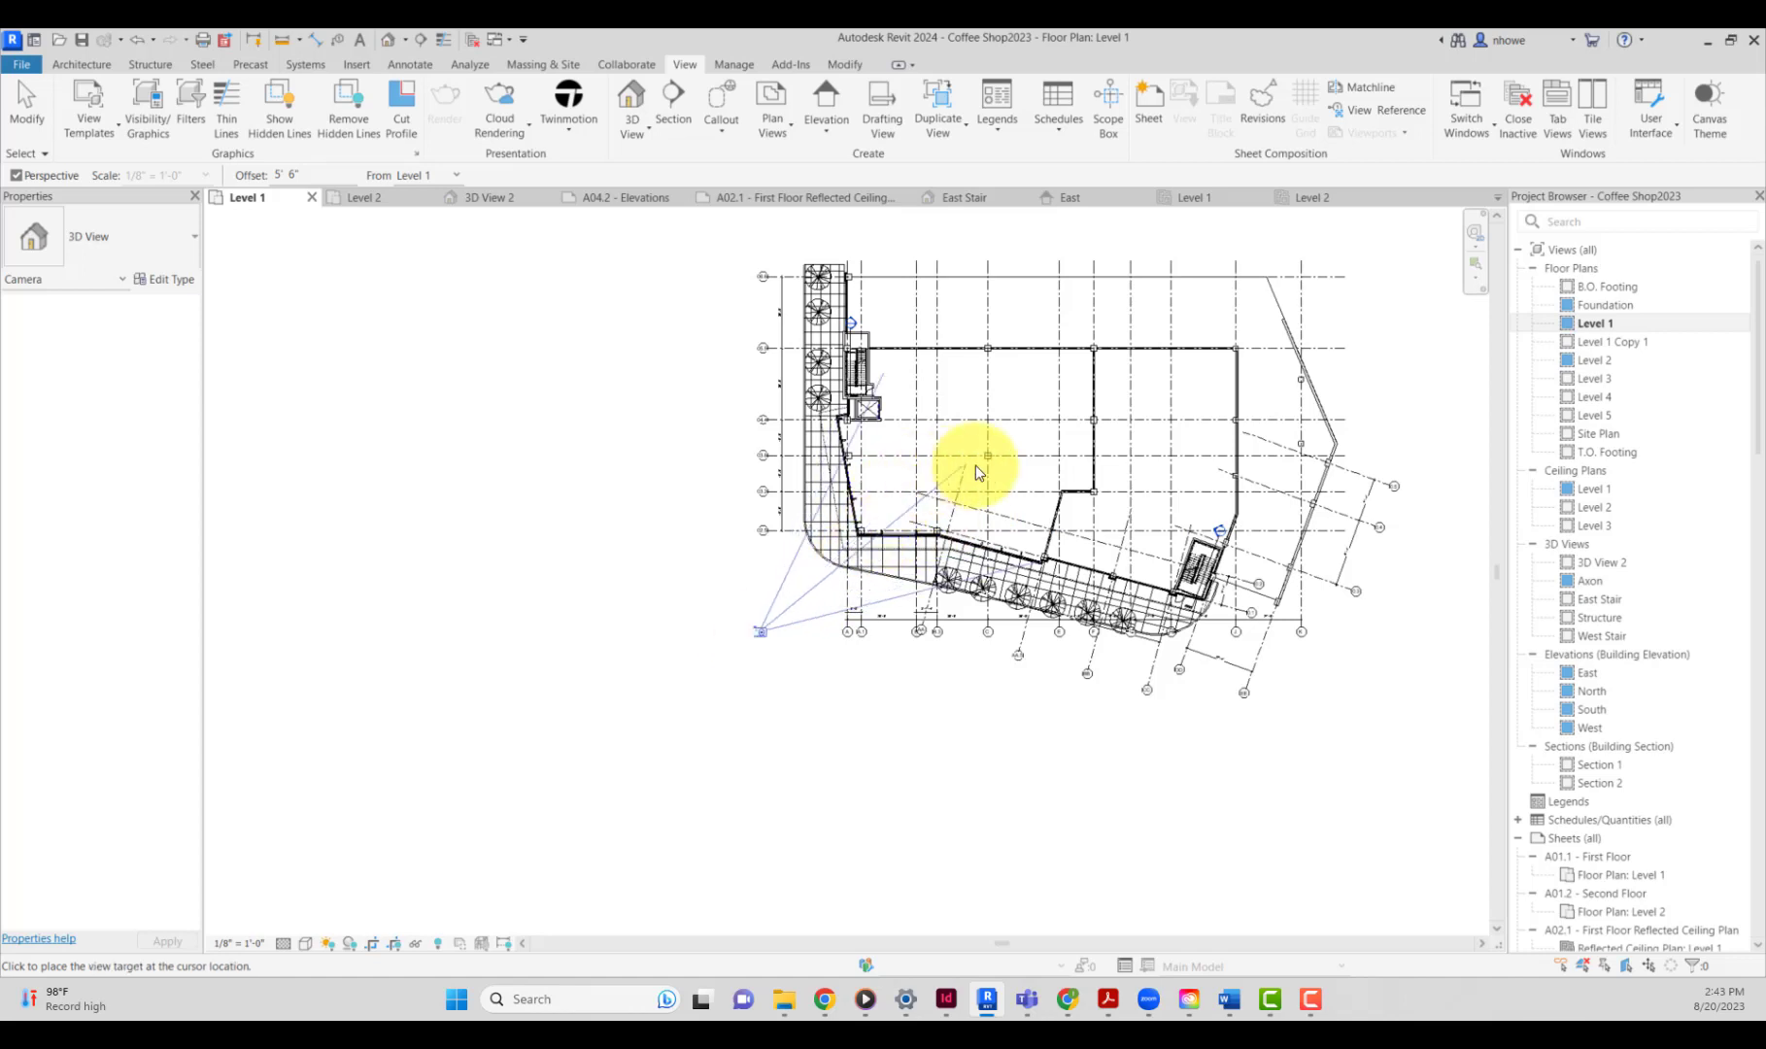
left_click(1096, 401)
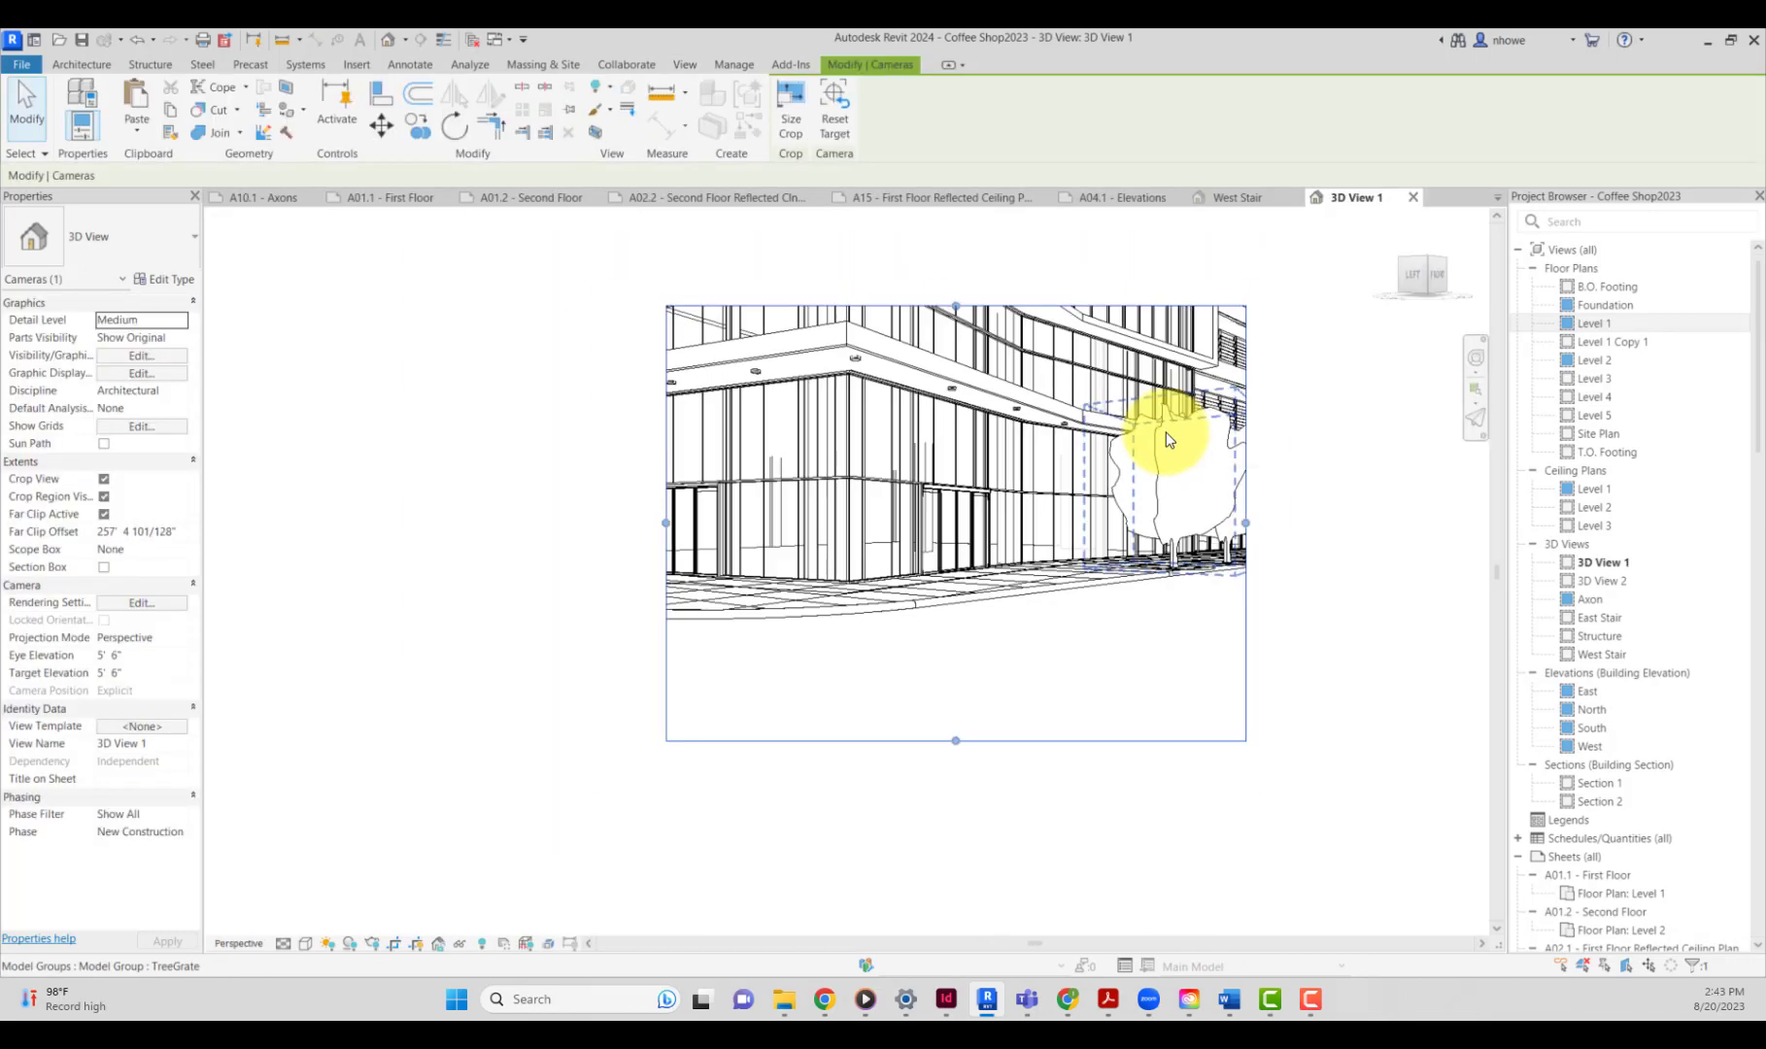
Widen the new camera view's crop region on both sides to take in the trees along each facade.
scroll(1166, 439, "down", 5)
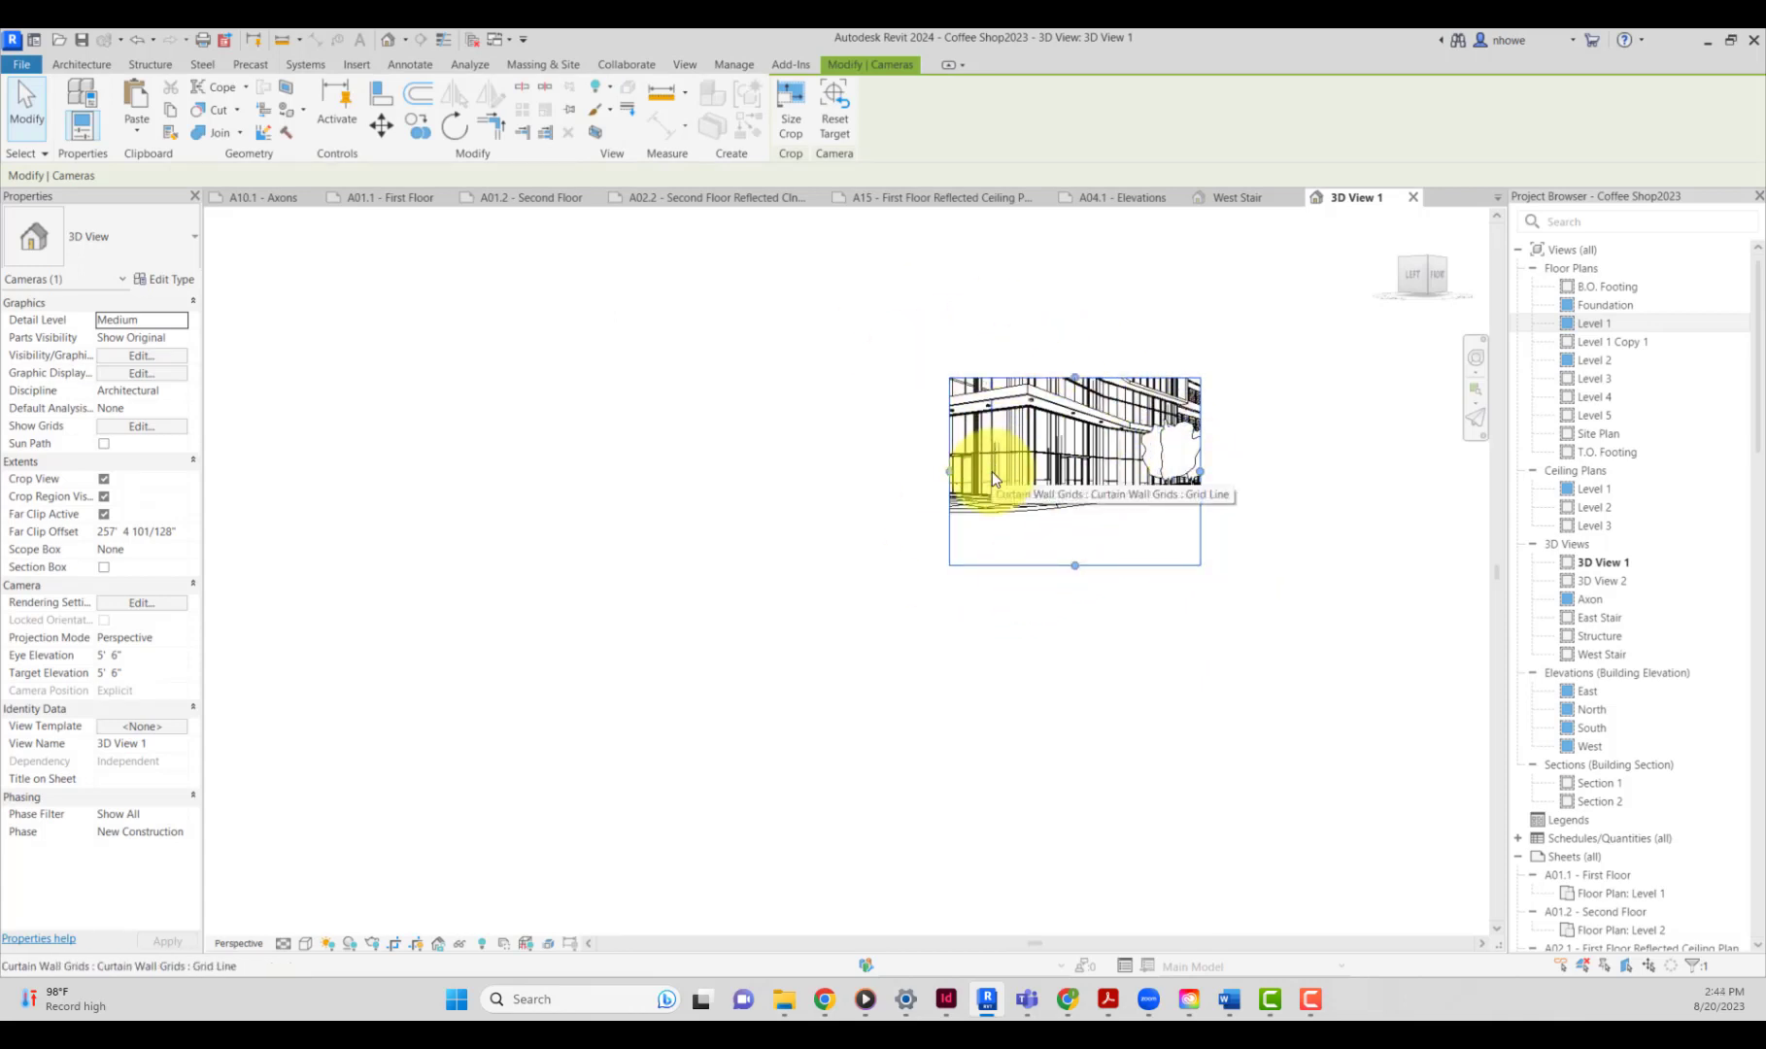
scroll(1025, 484, "up", 2)
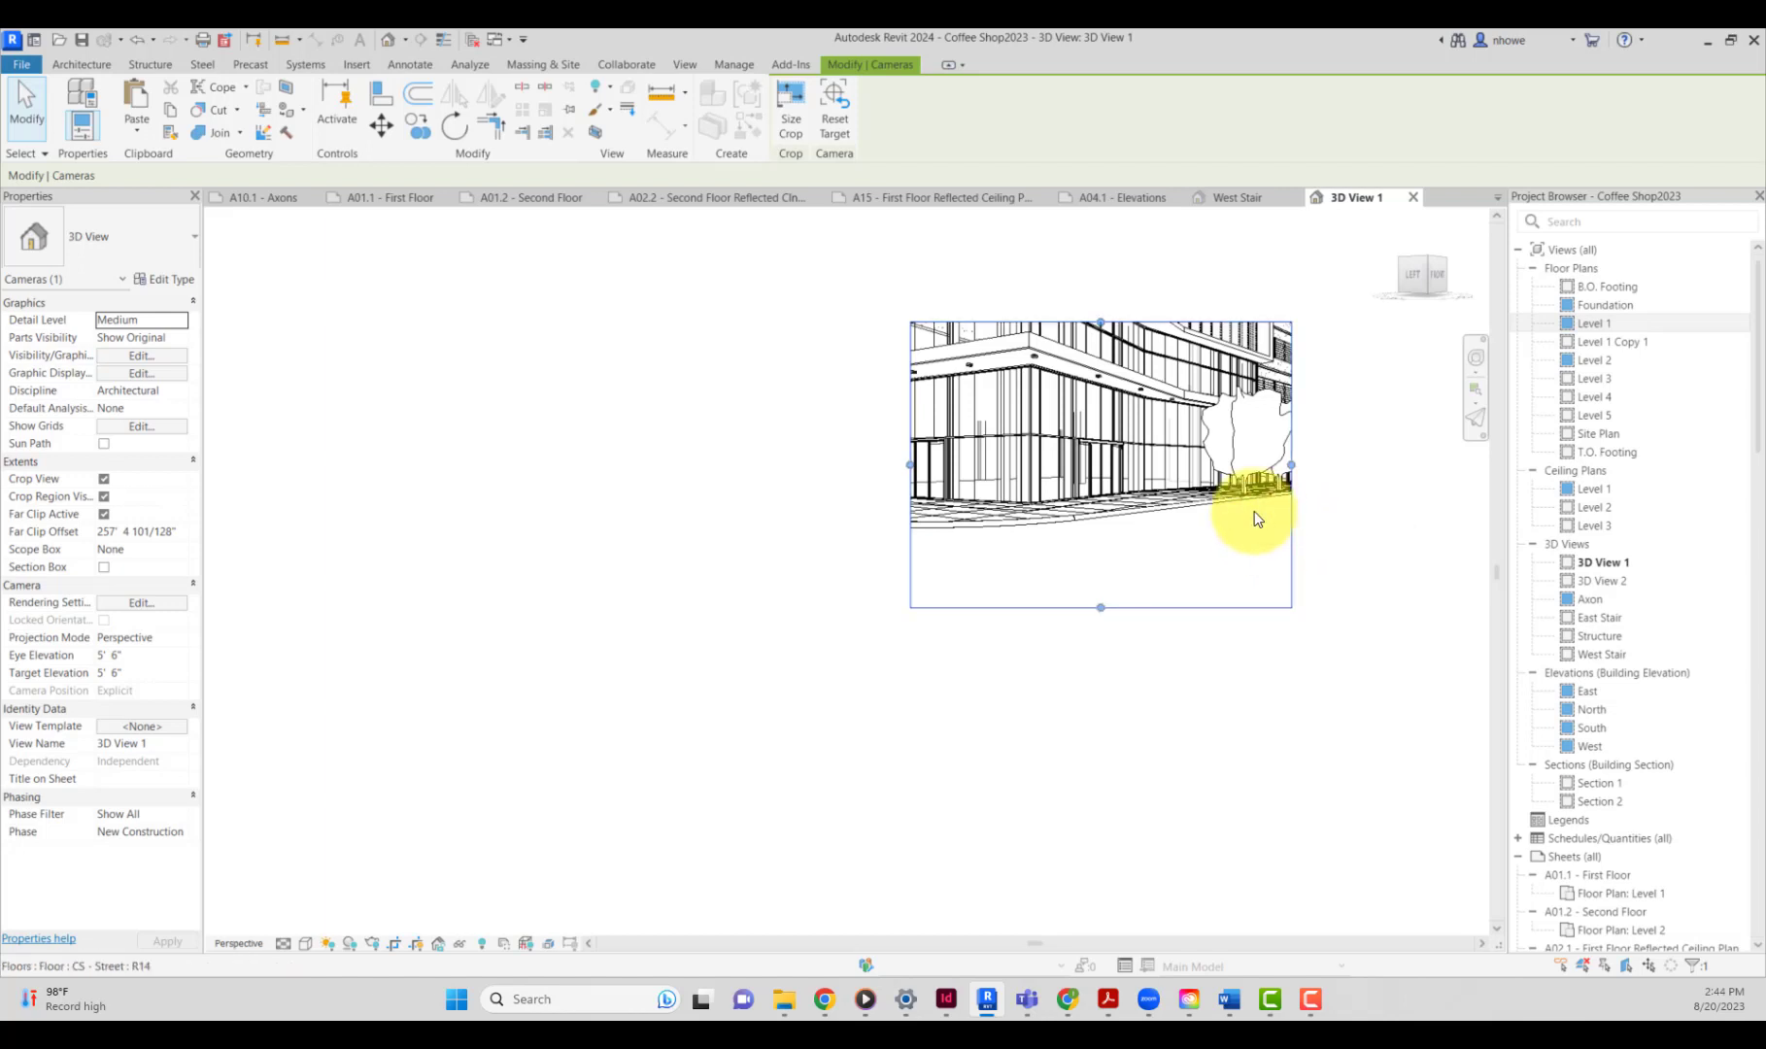
scroll(1254, 511, "down", 1)
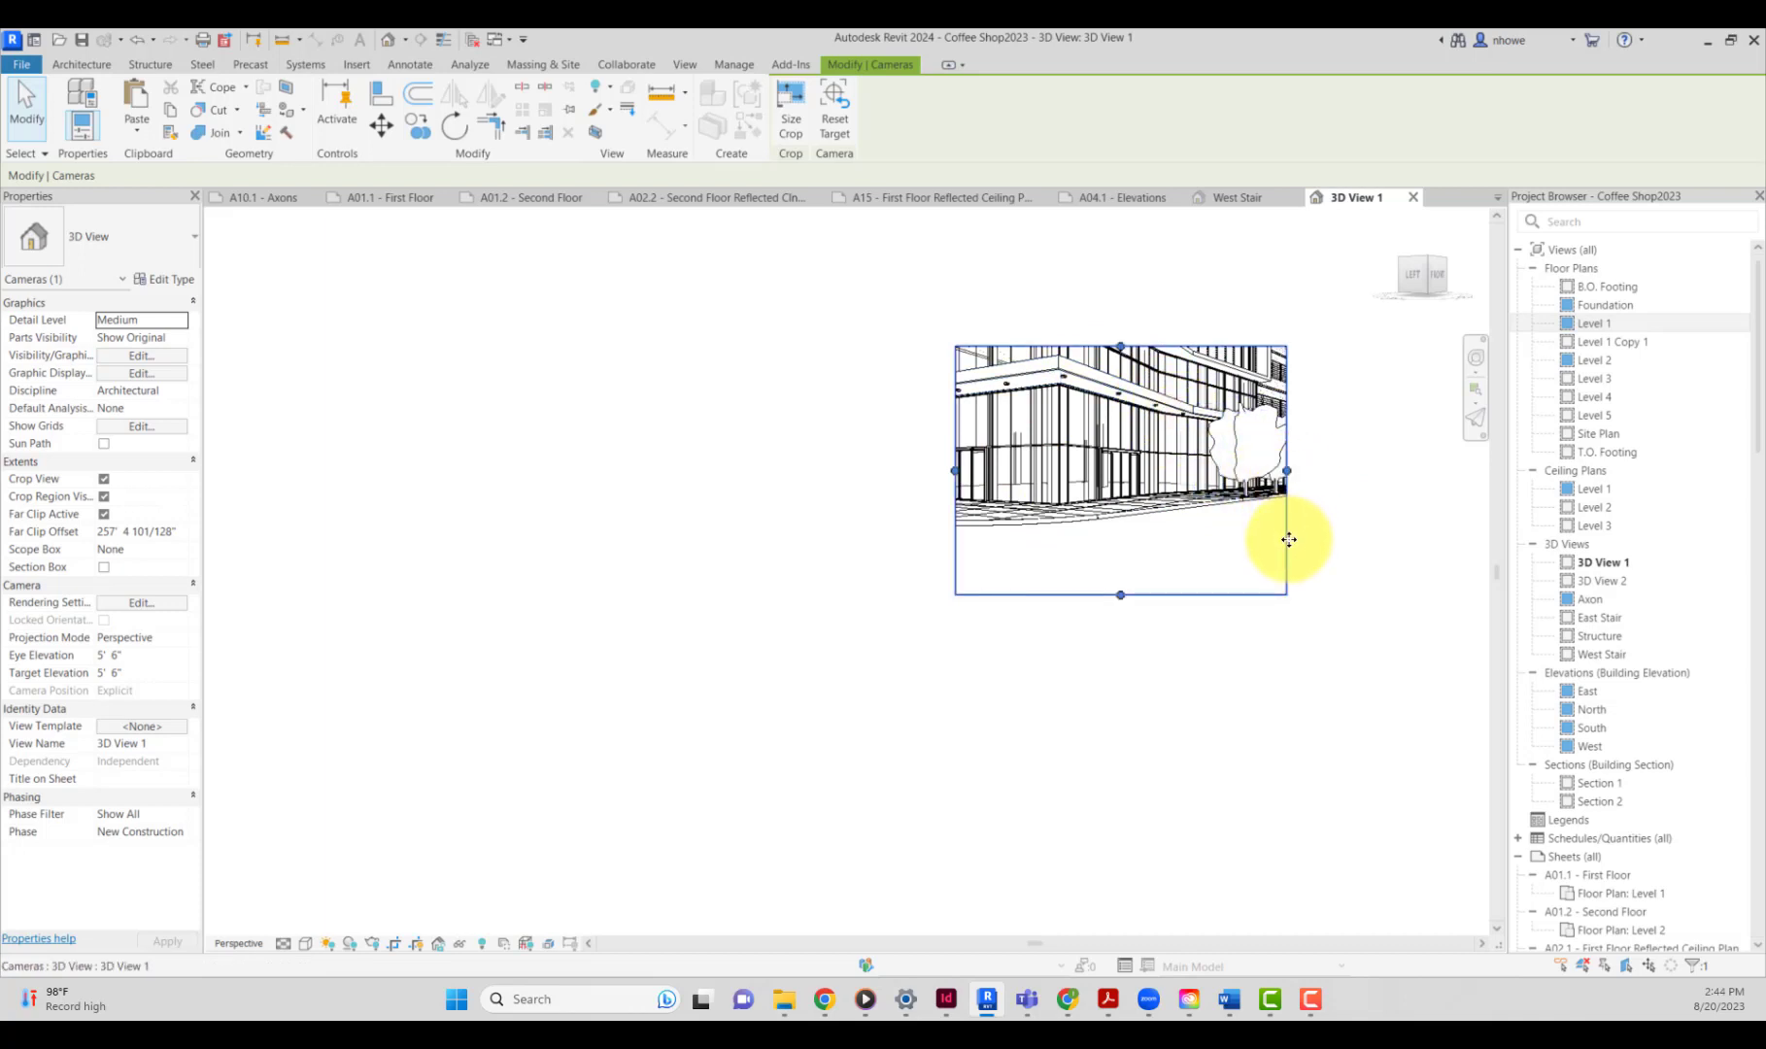
scroll(1262, 557, "down", 3)
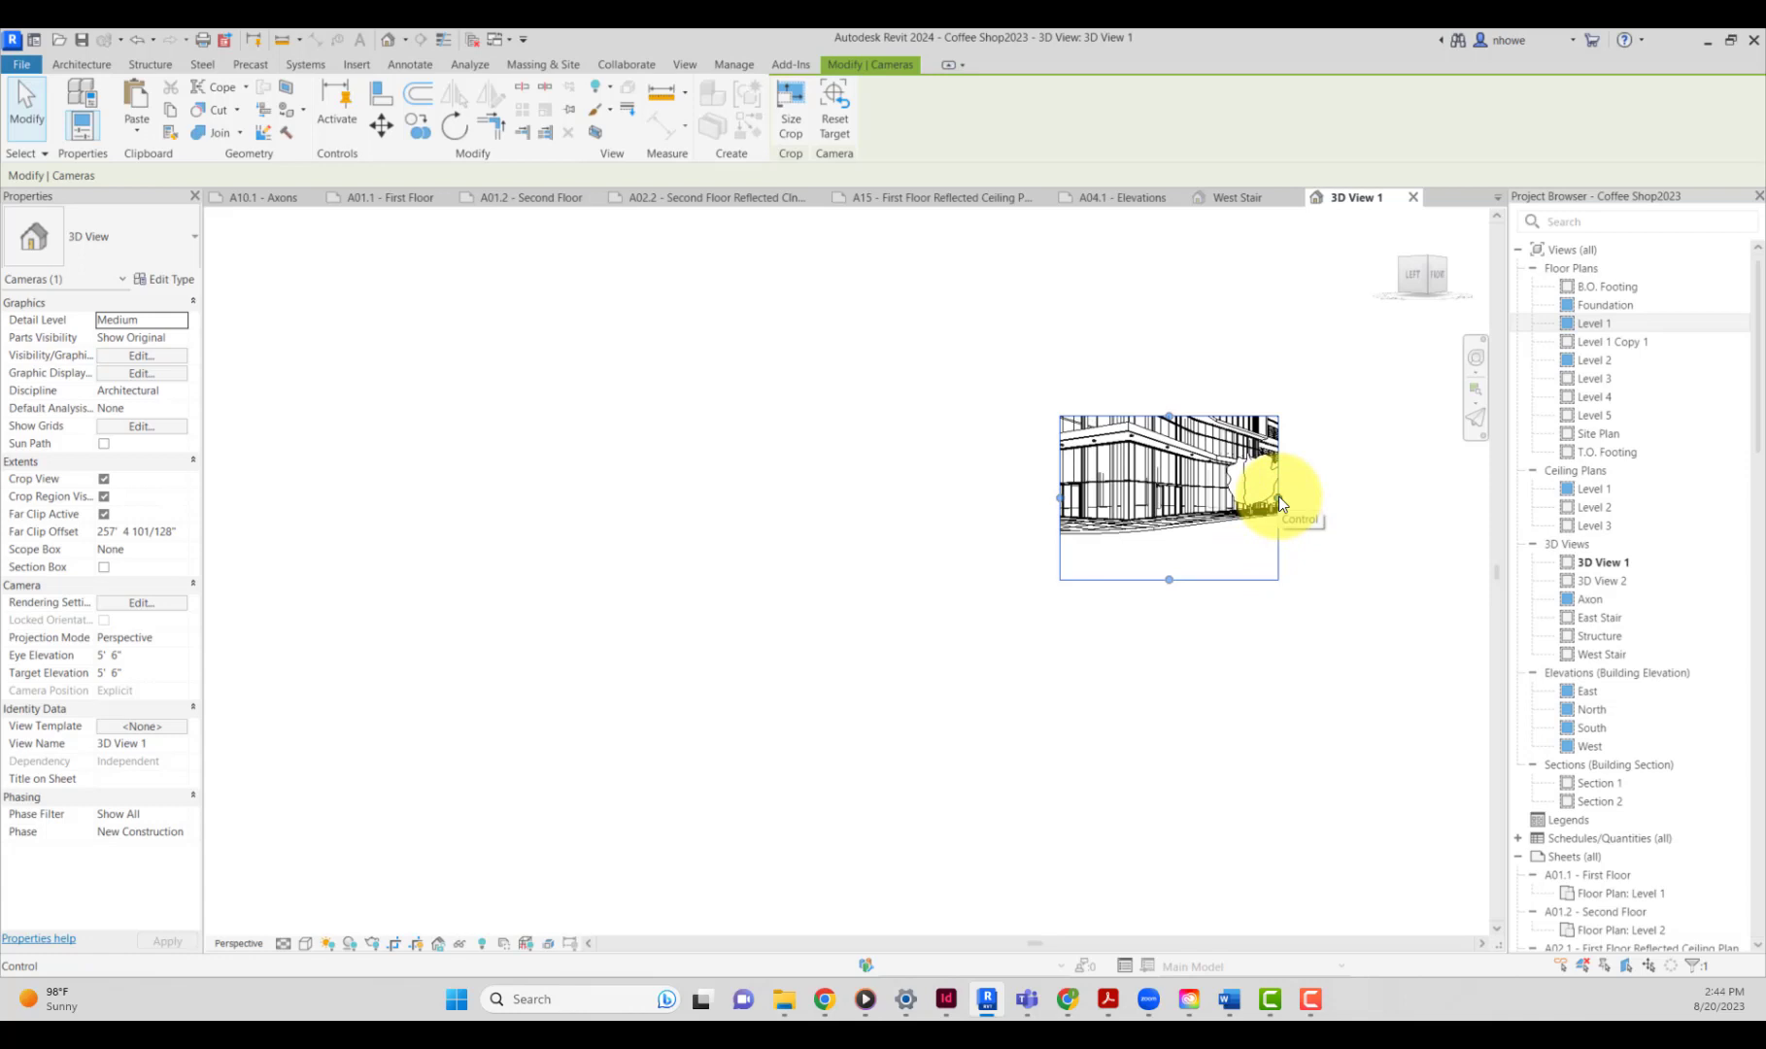
left_click_drag(1278, 502, 1349, 522)
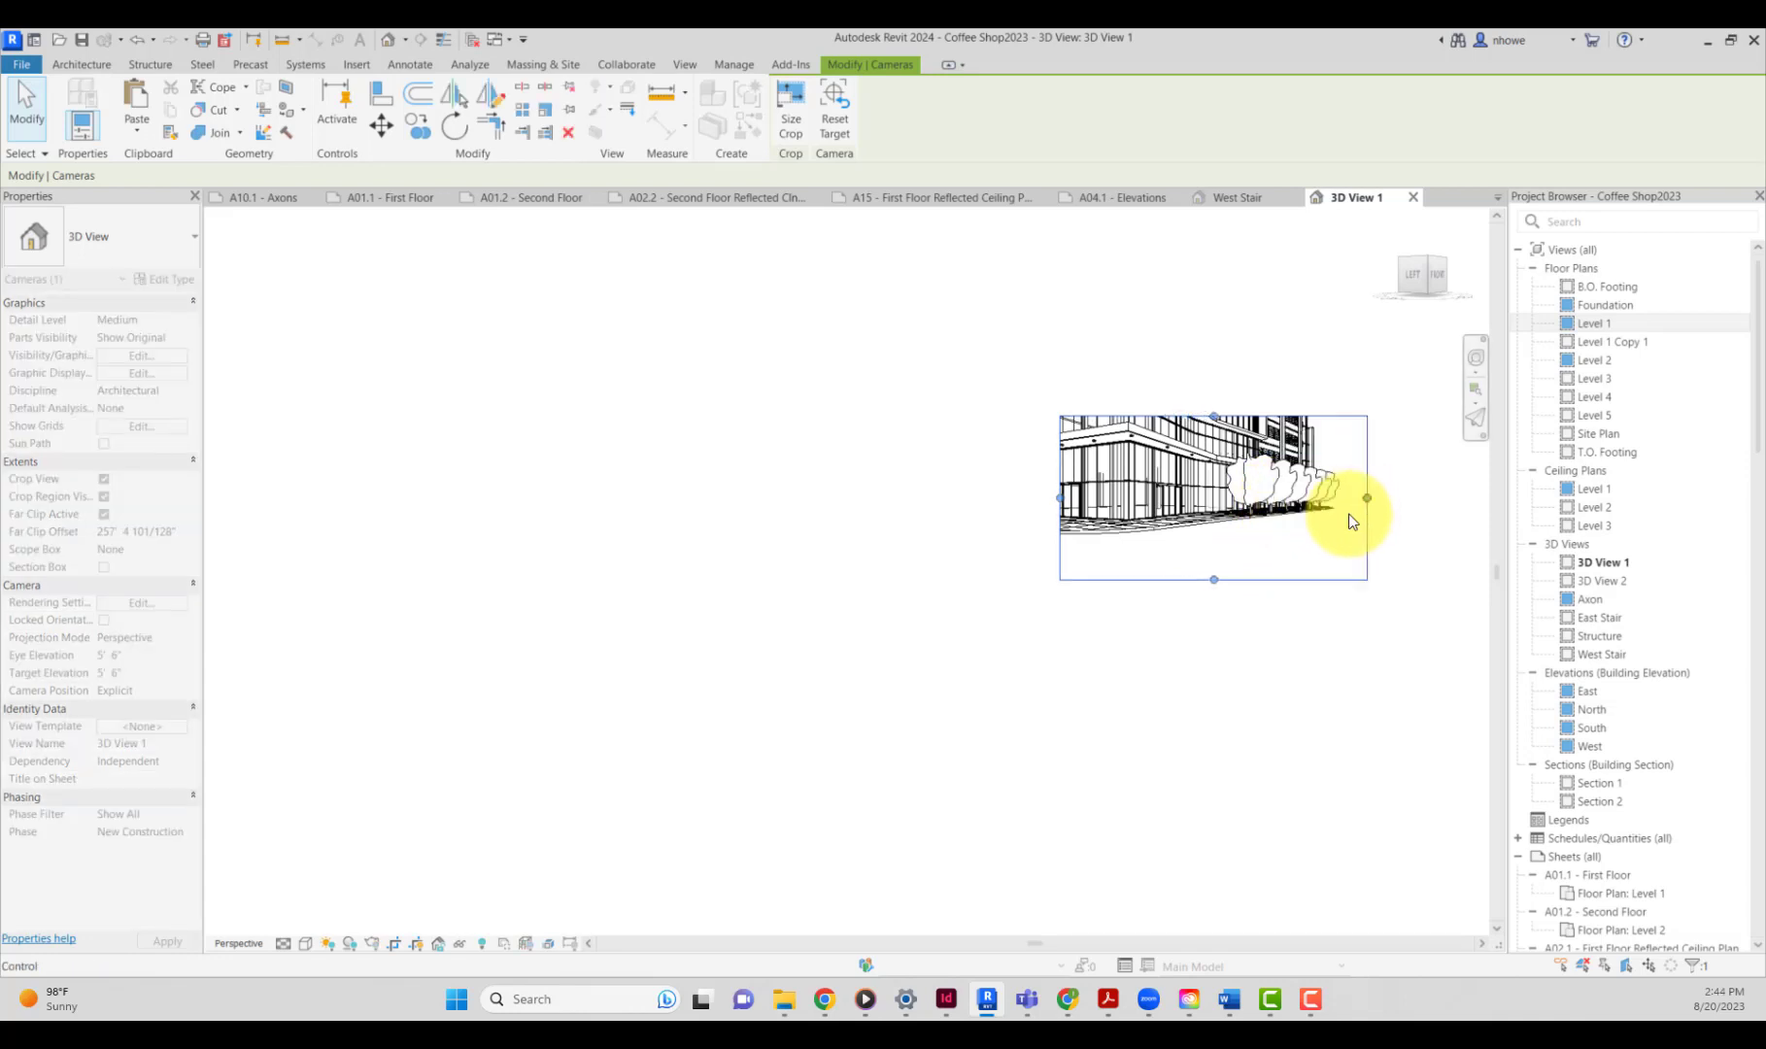
left_click_drag(1059, 497, 968, 501)
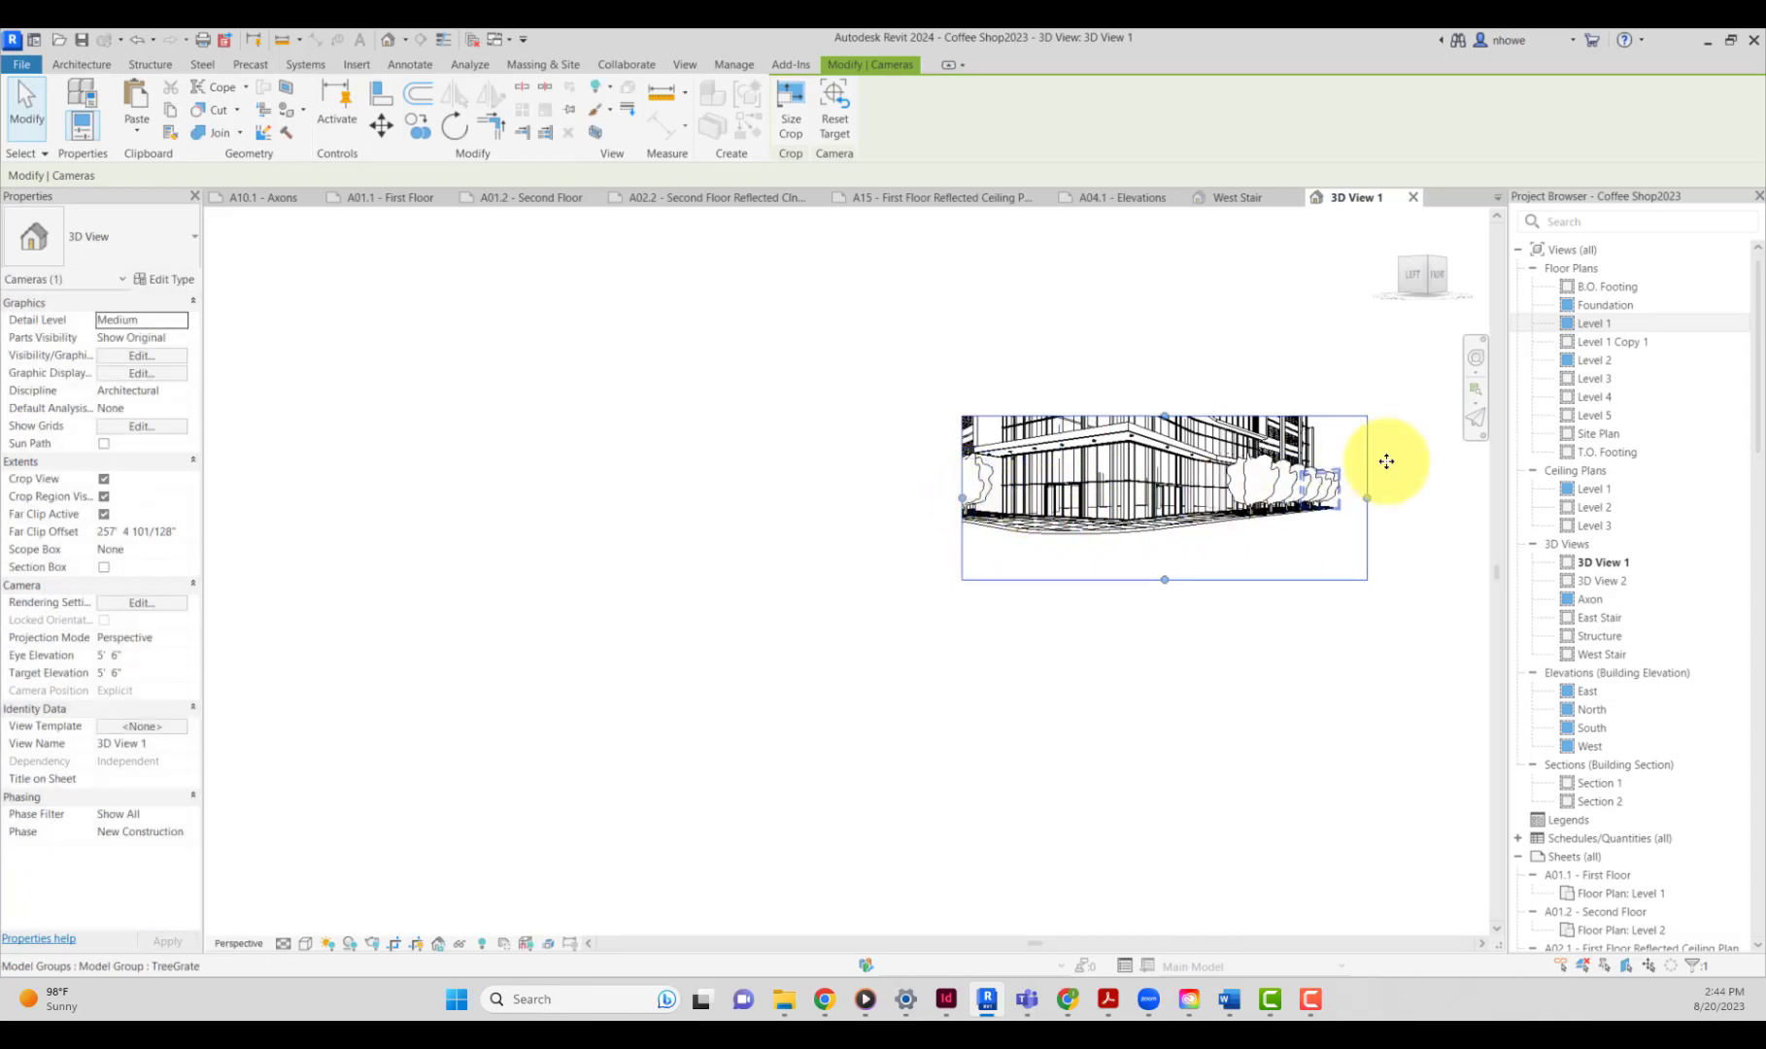
Return to the Level 1 floor plan to see the new camera's position and clear its selection.
double_click(1592, 321)
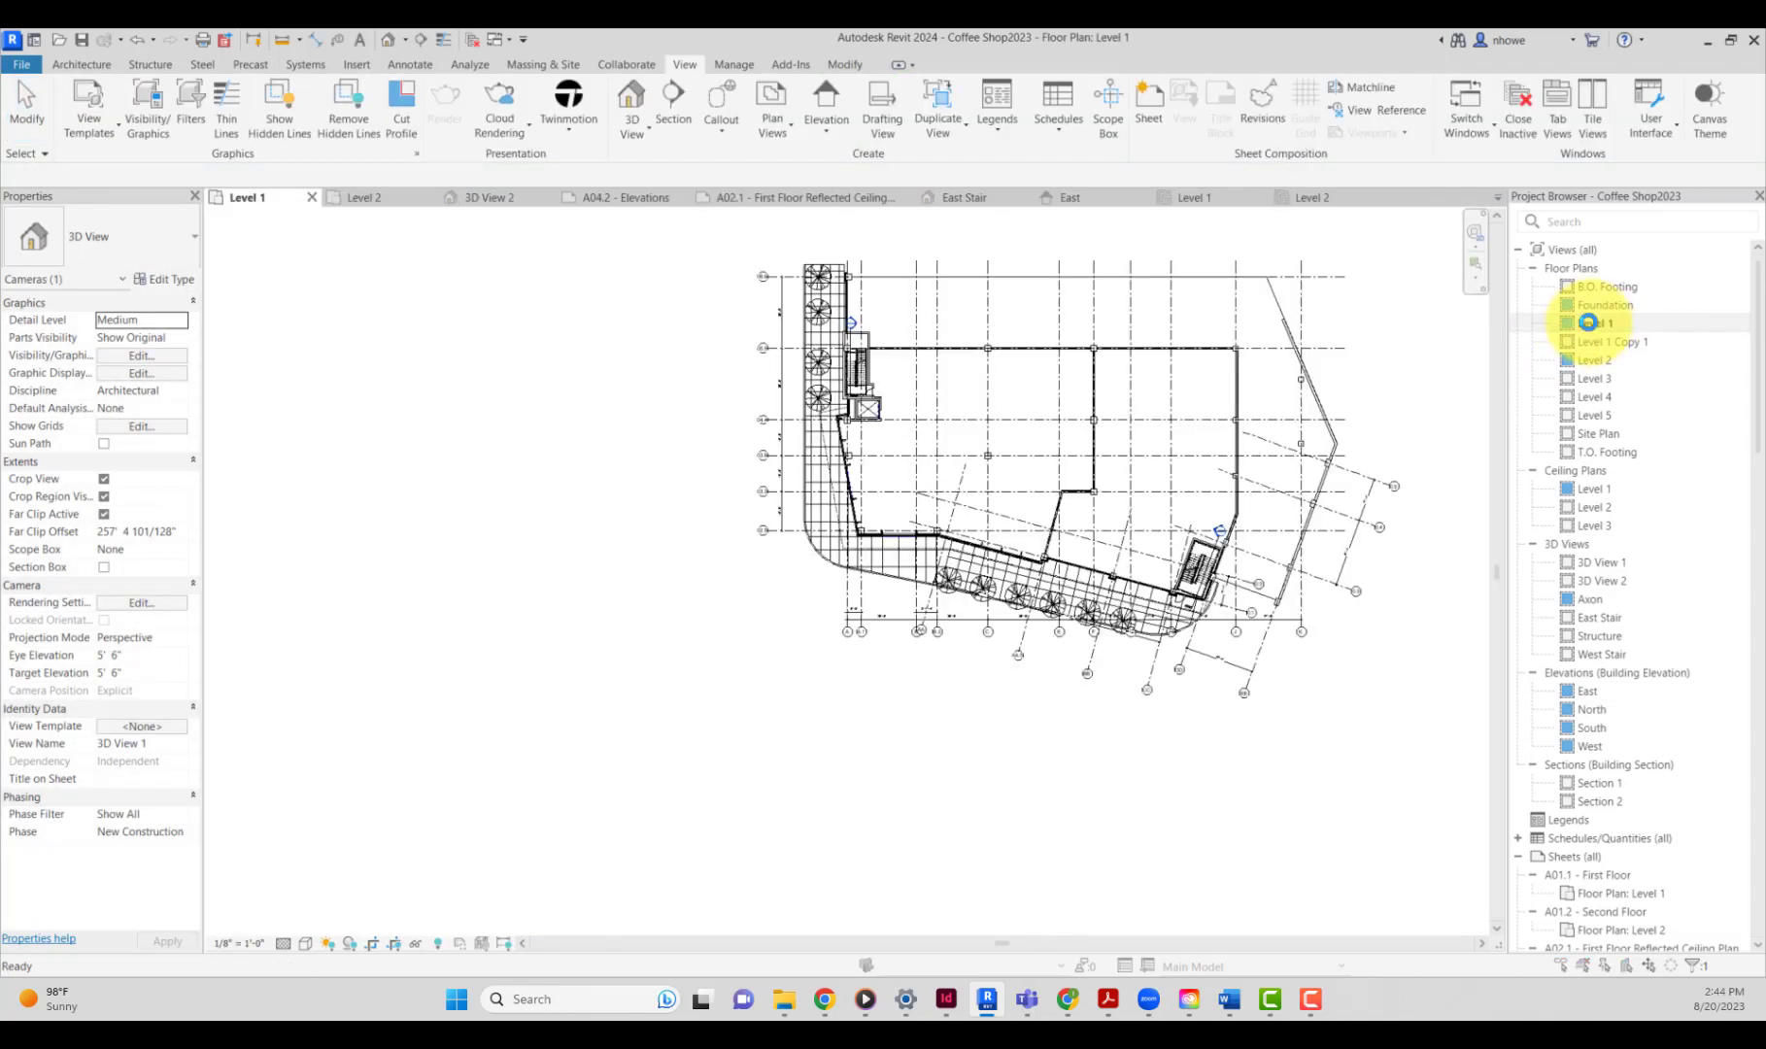
left_click(870, 467)
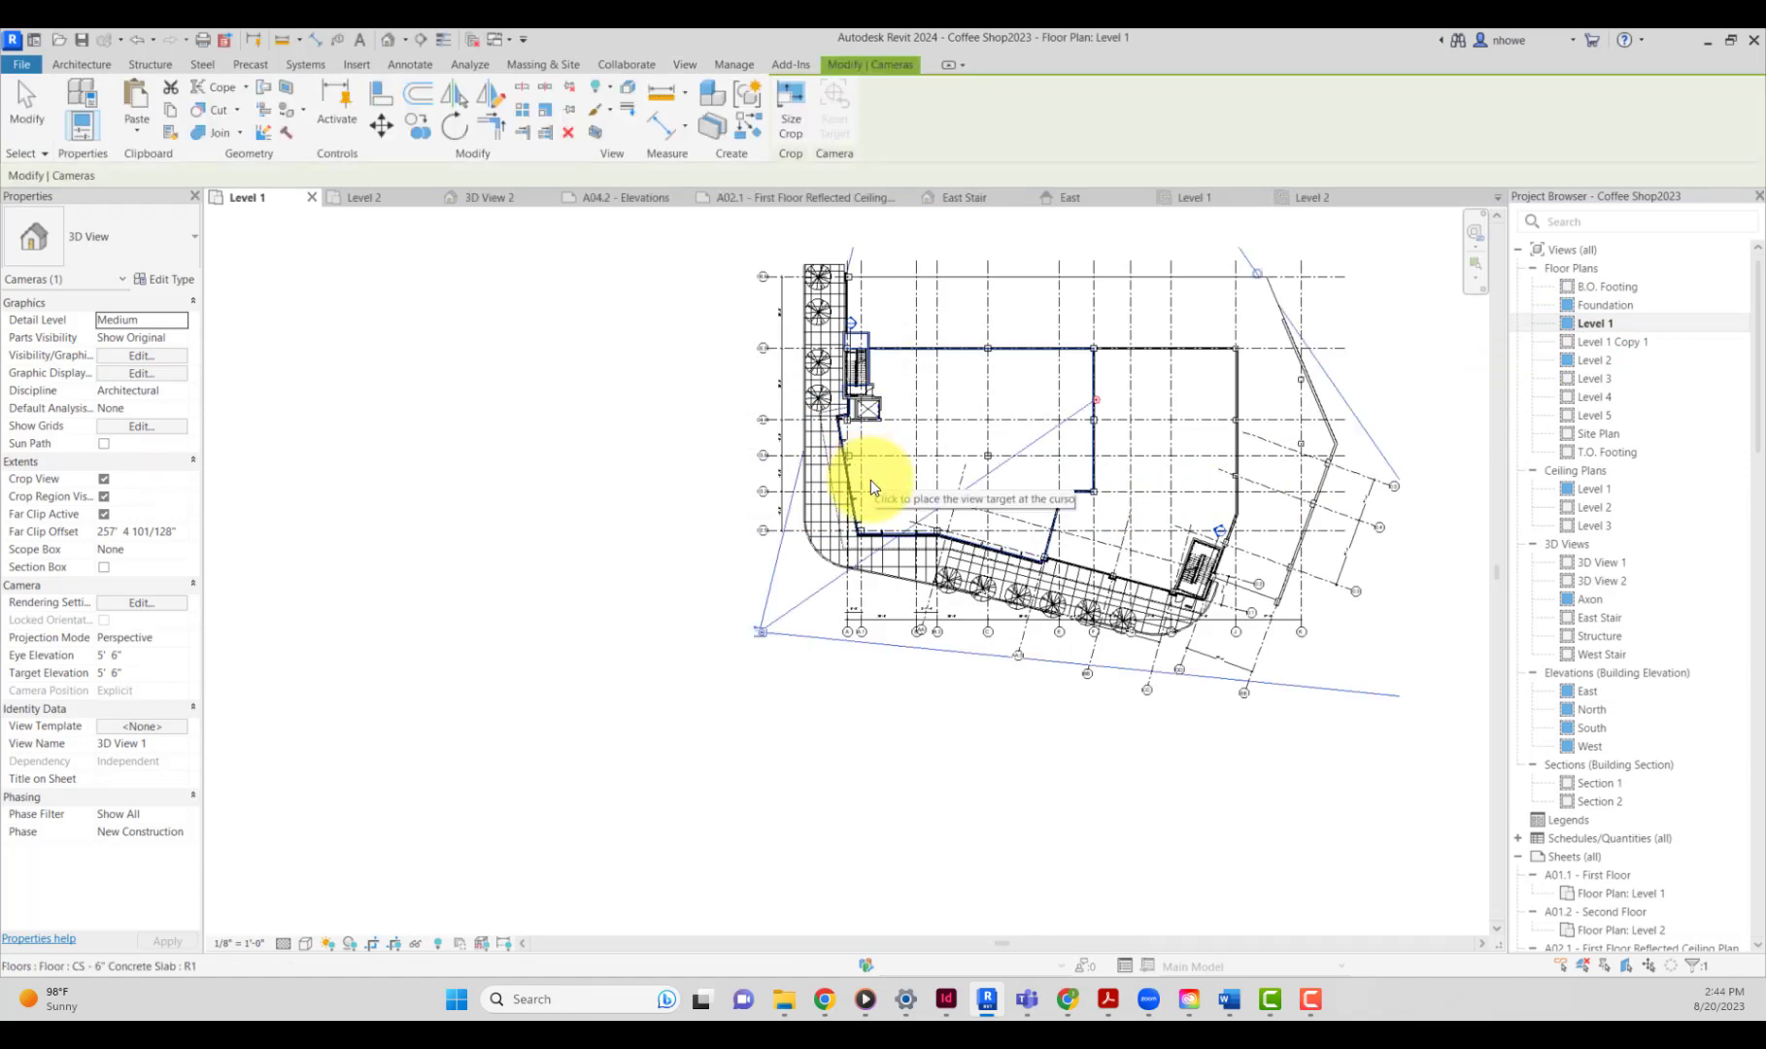
left_click(810, 632)
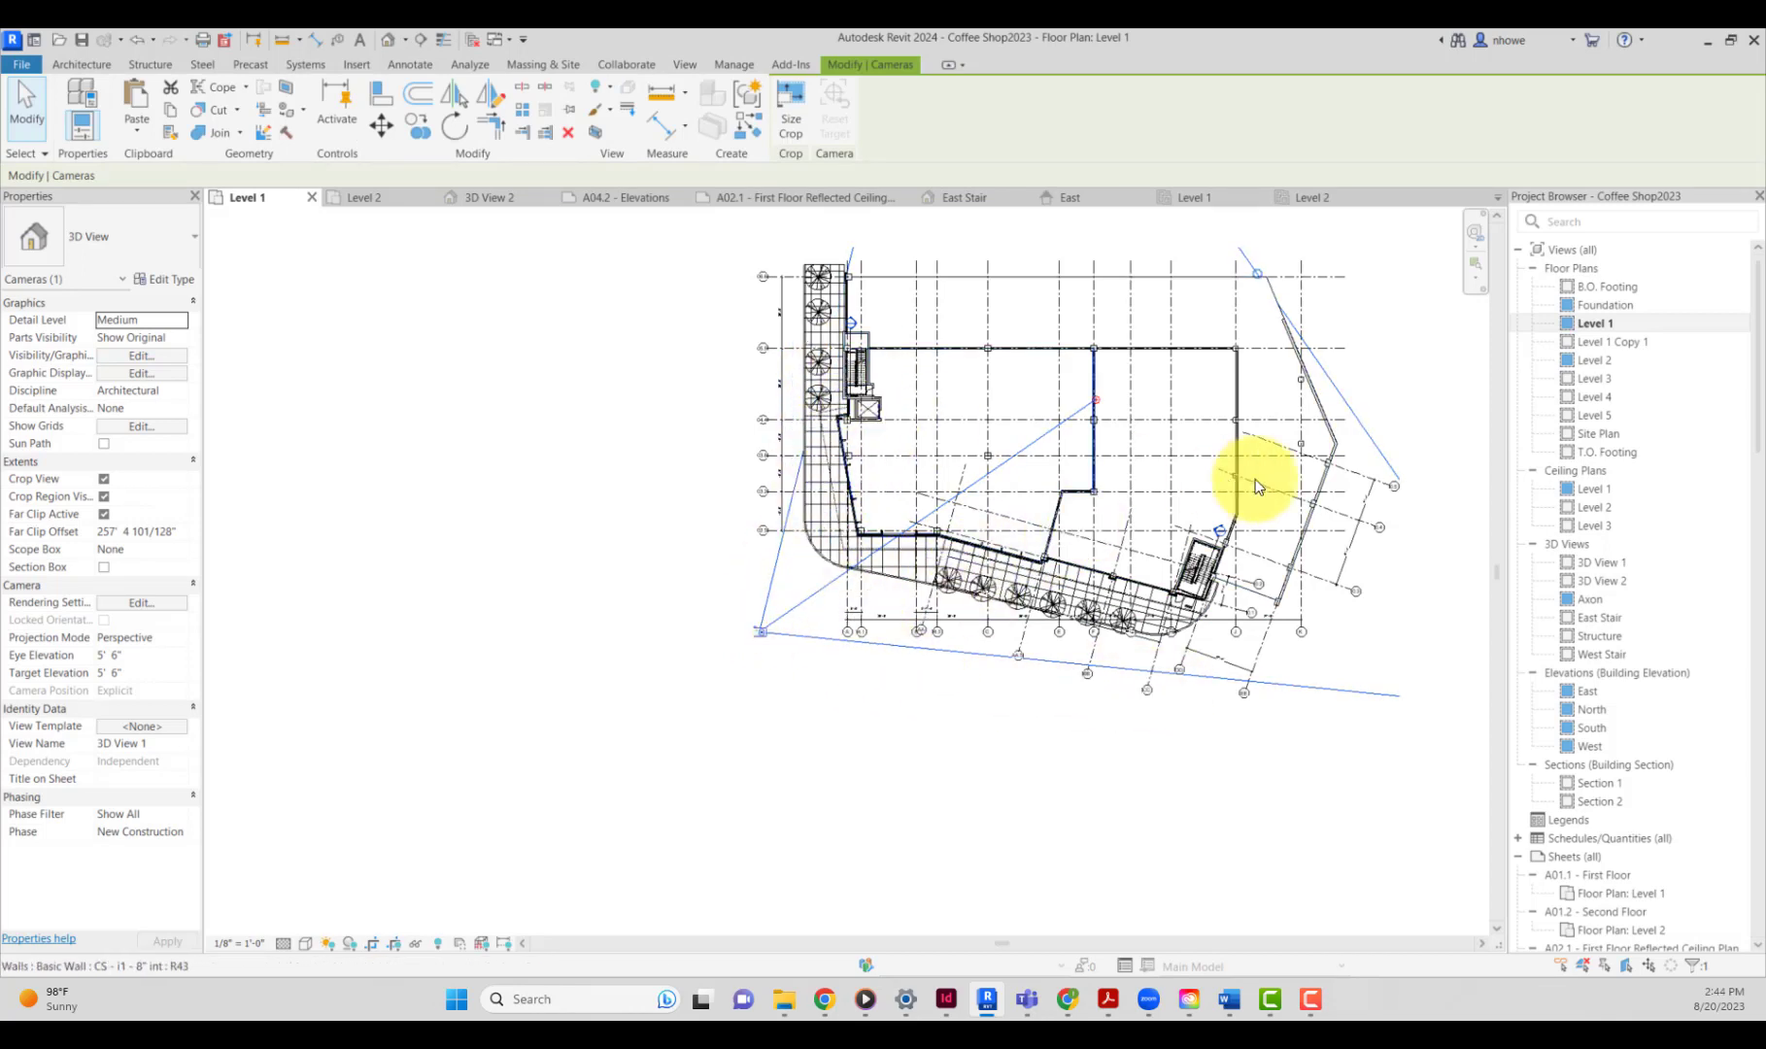
left_click(1460, 512)
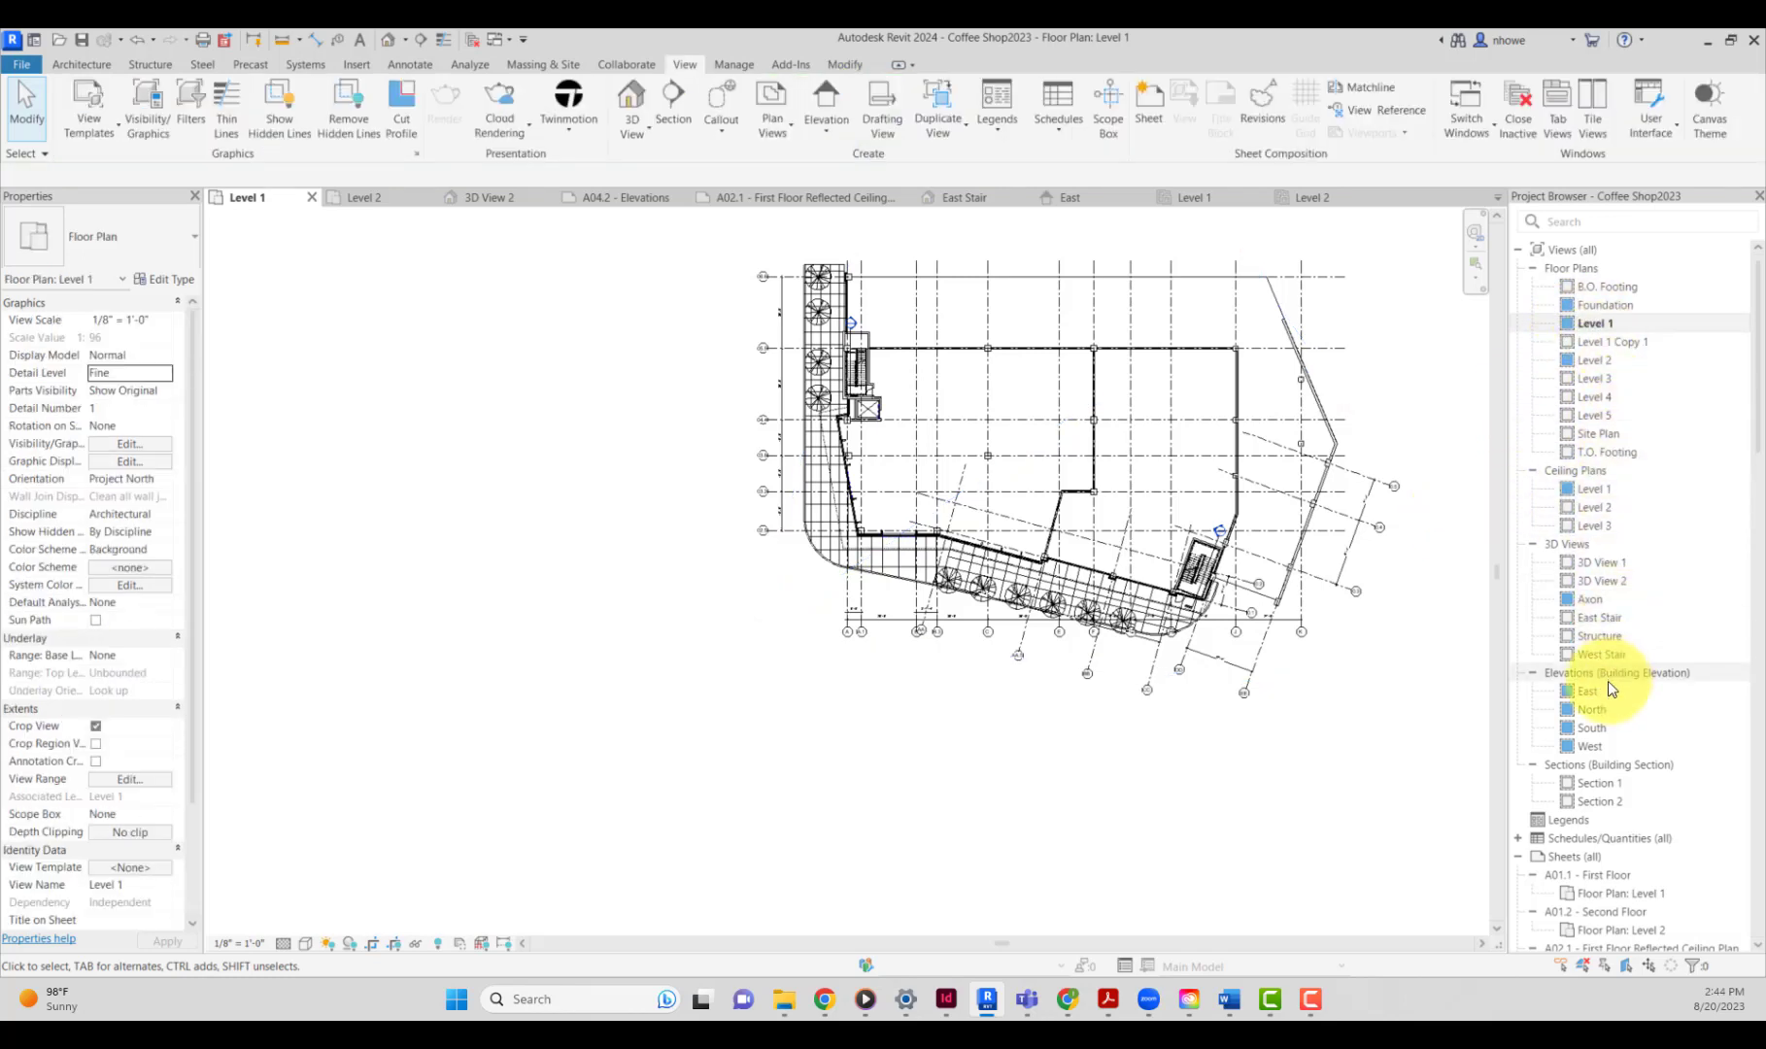
Show the camera of 3D View 2 in the Level 1 floor plan.
left_click(1605, 581)
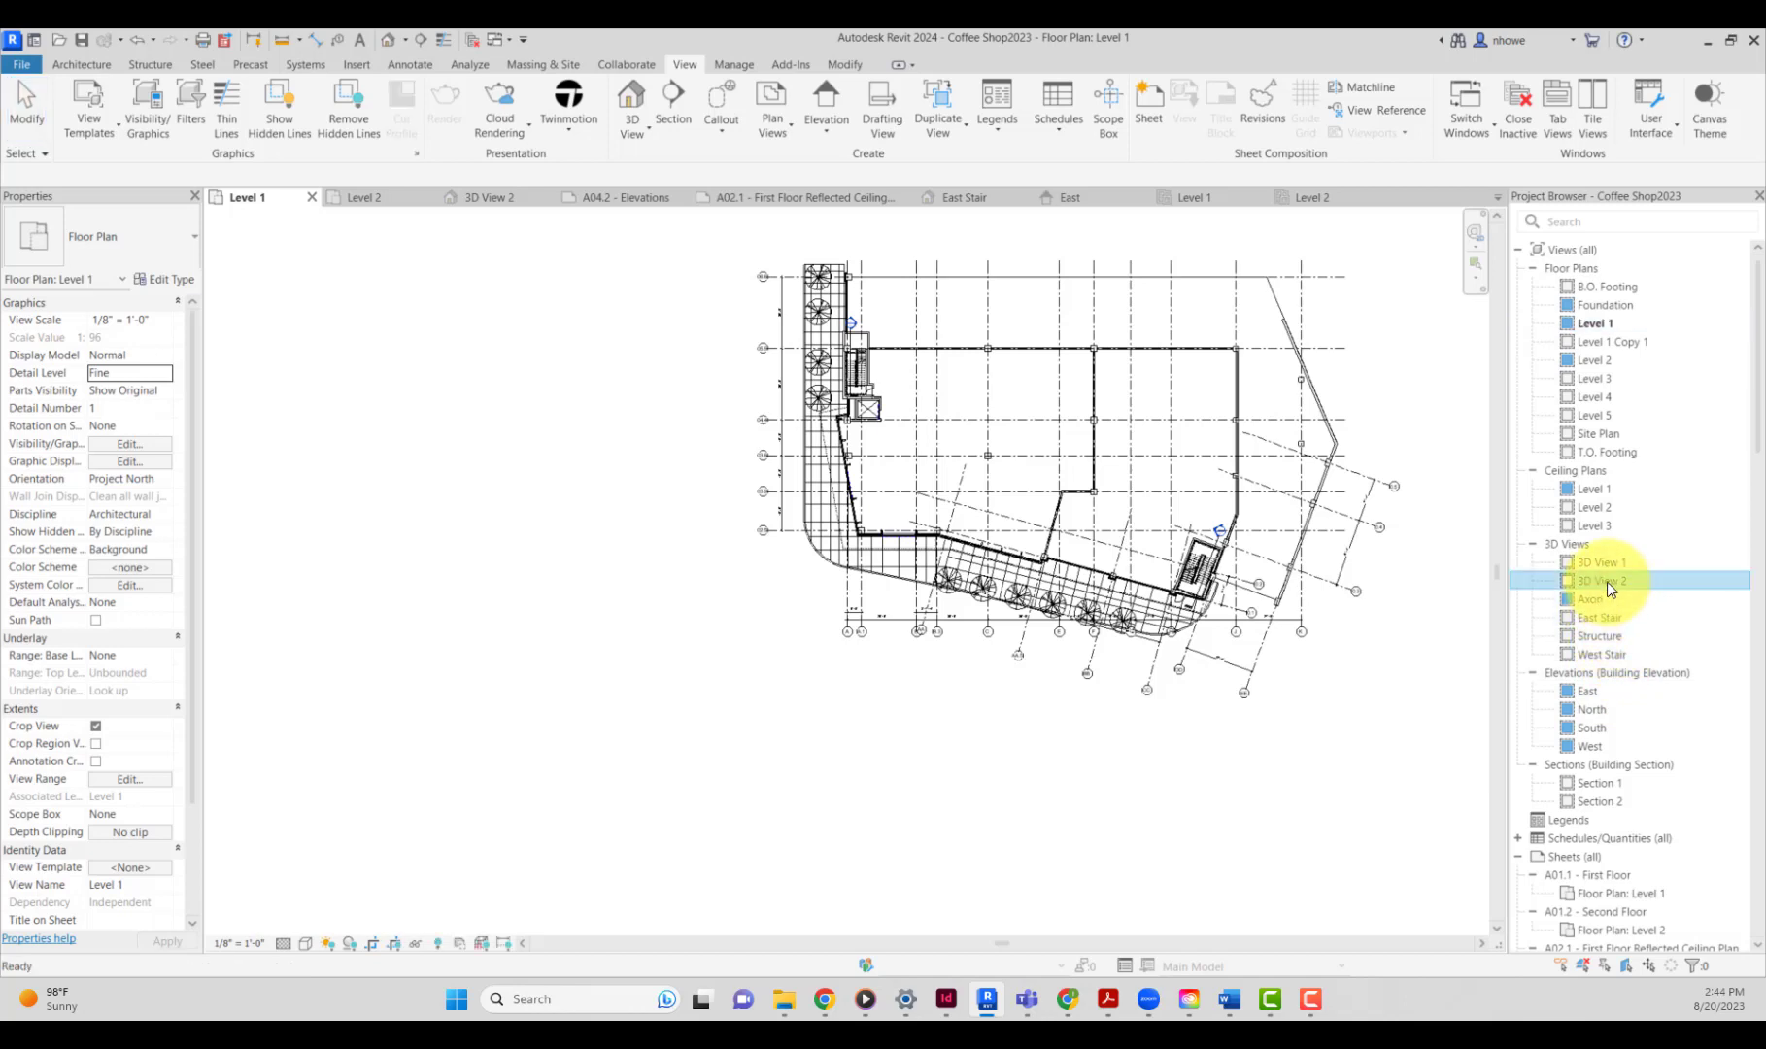
right_click(1591, 325)
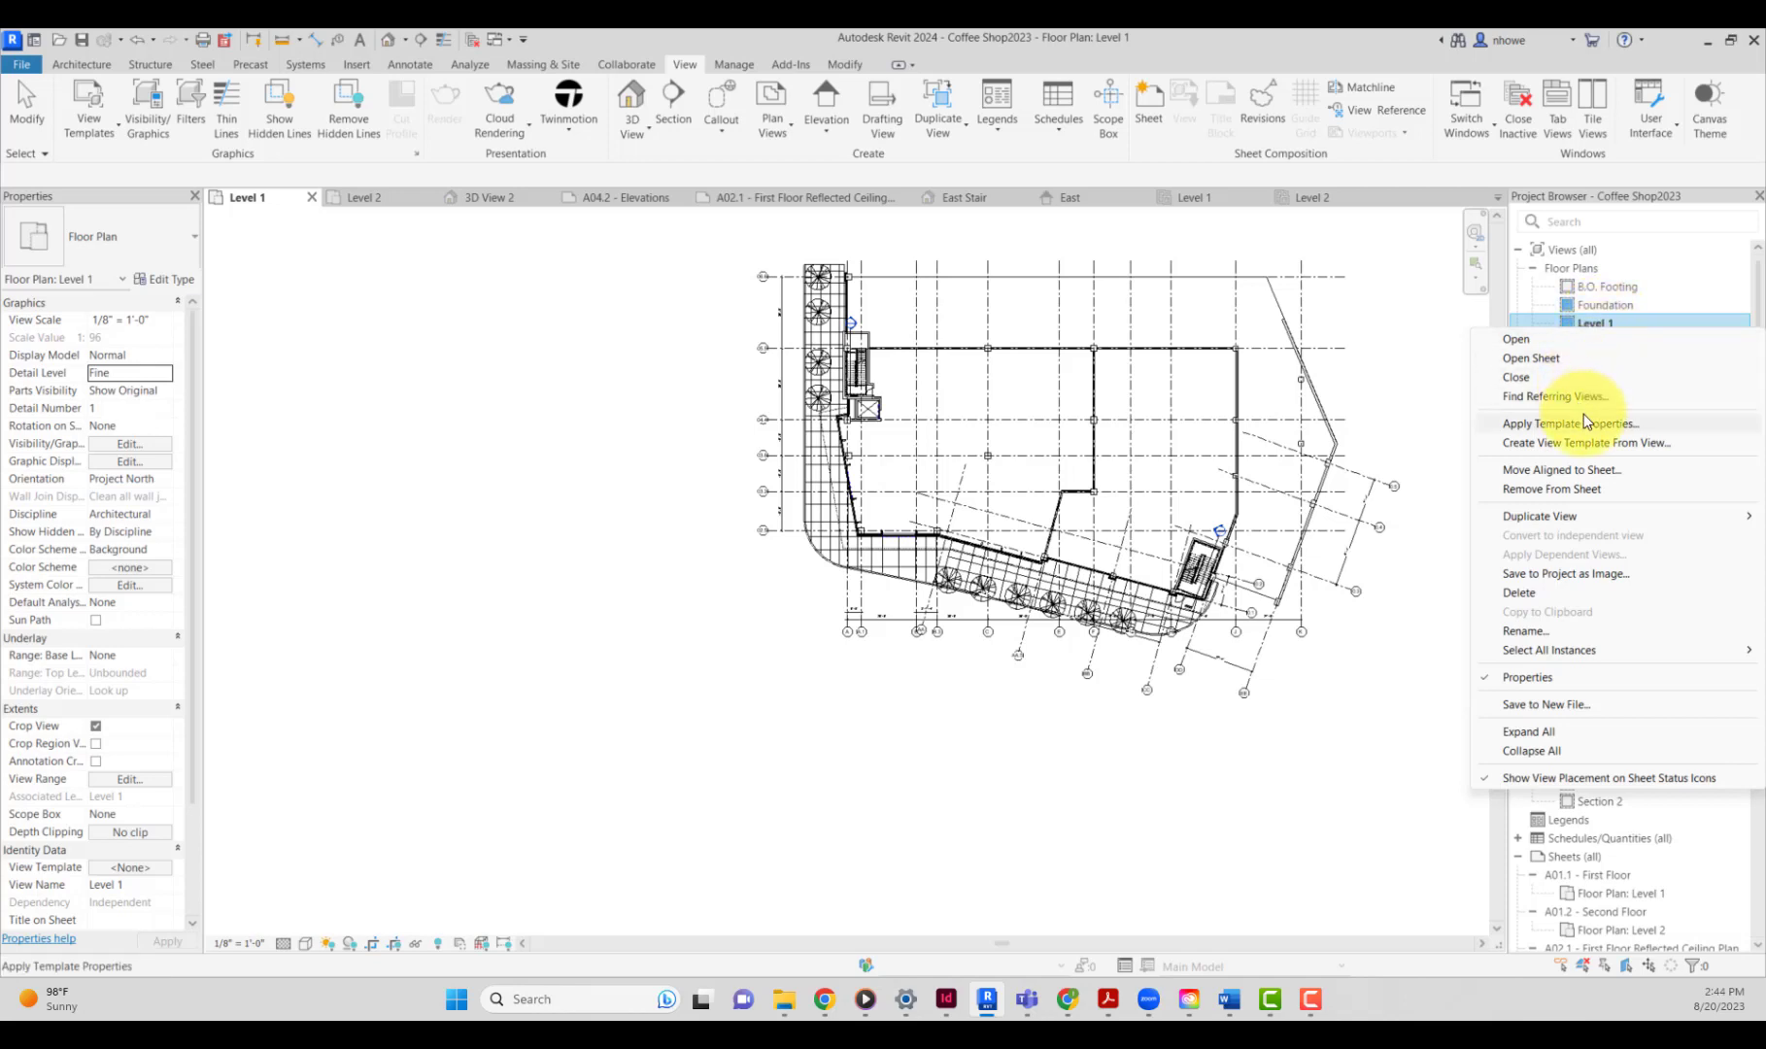
left_click(1603, 324)
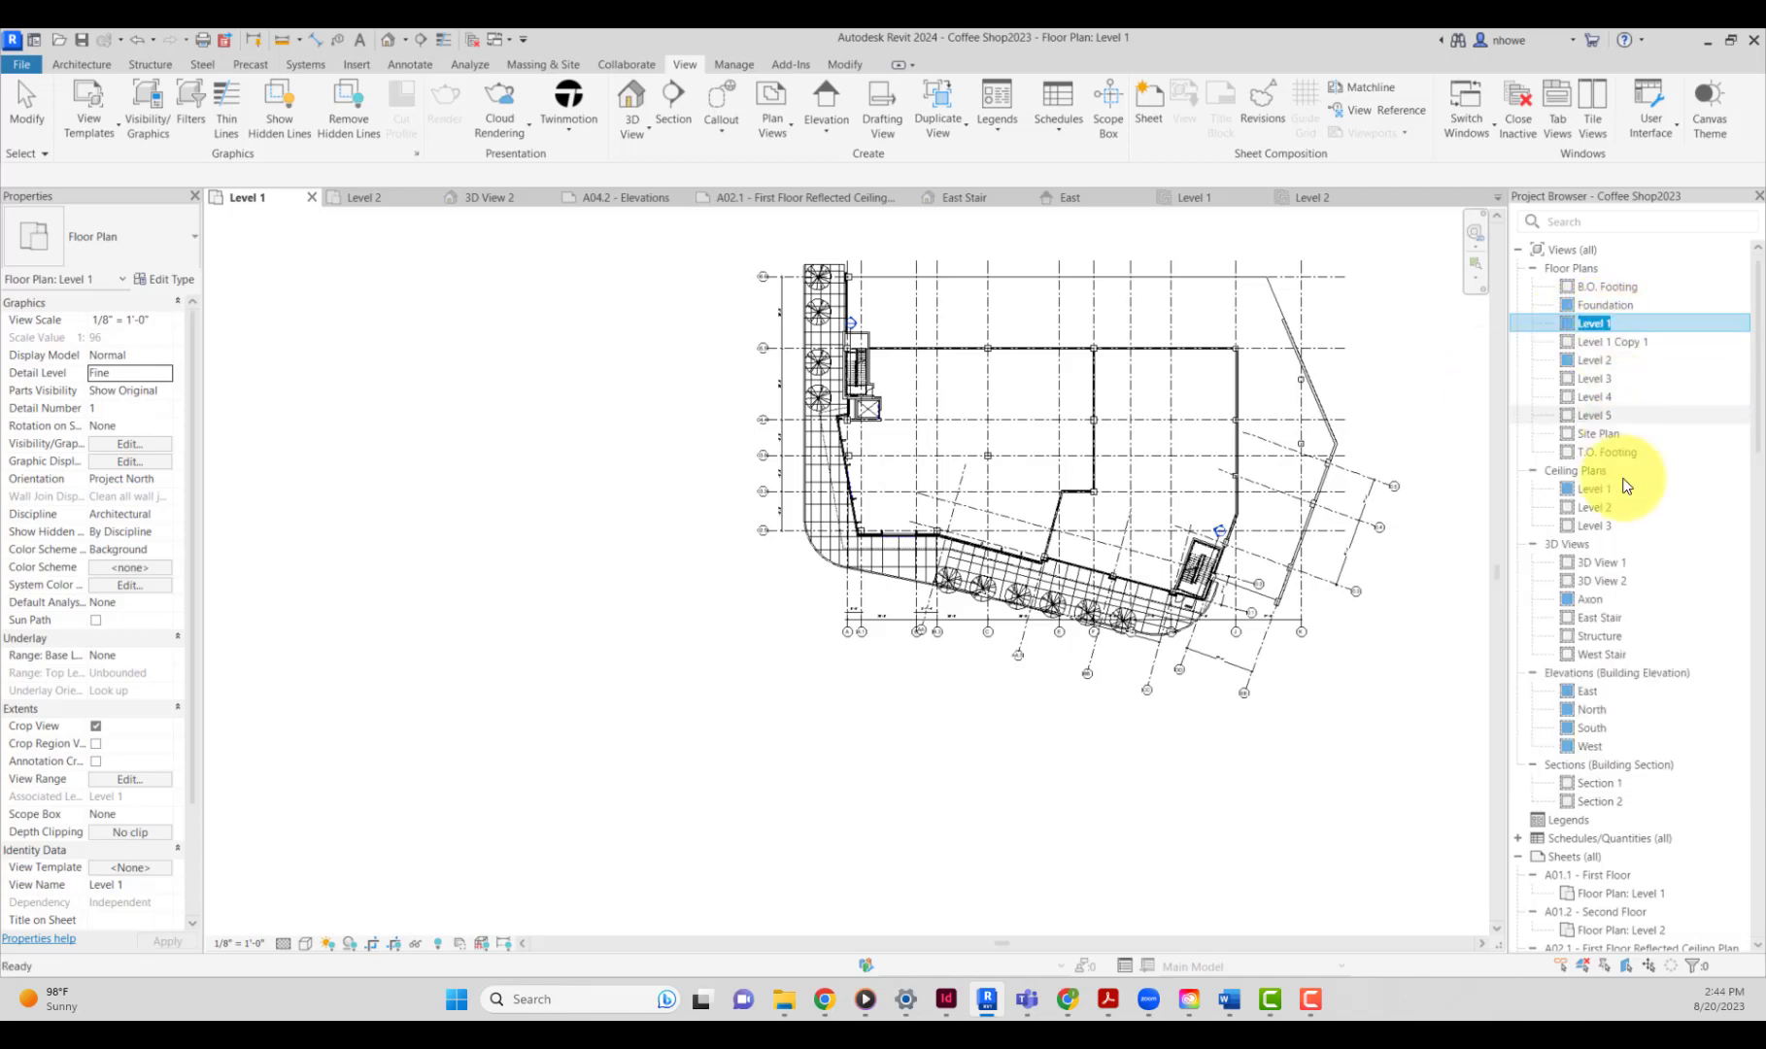
right_click(1603, 581)
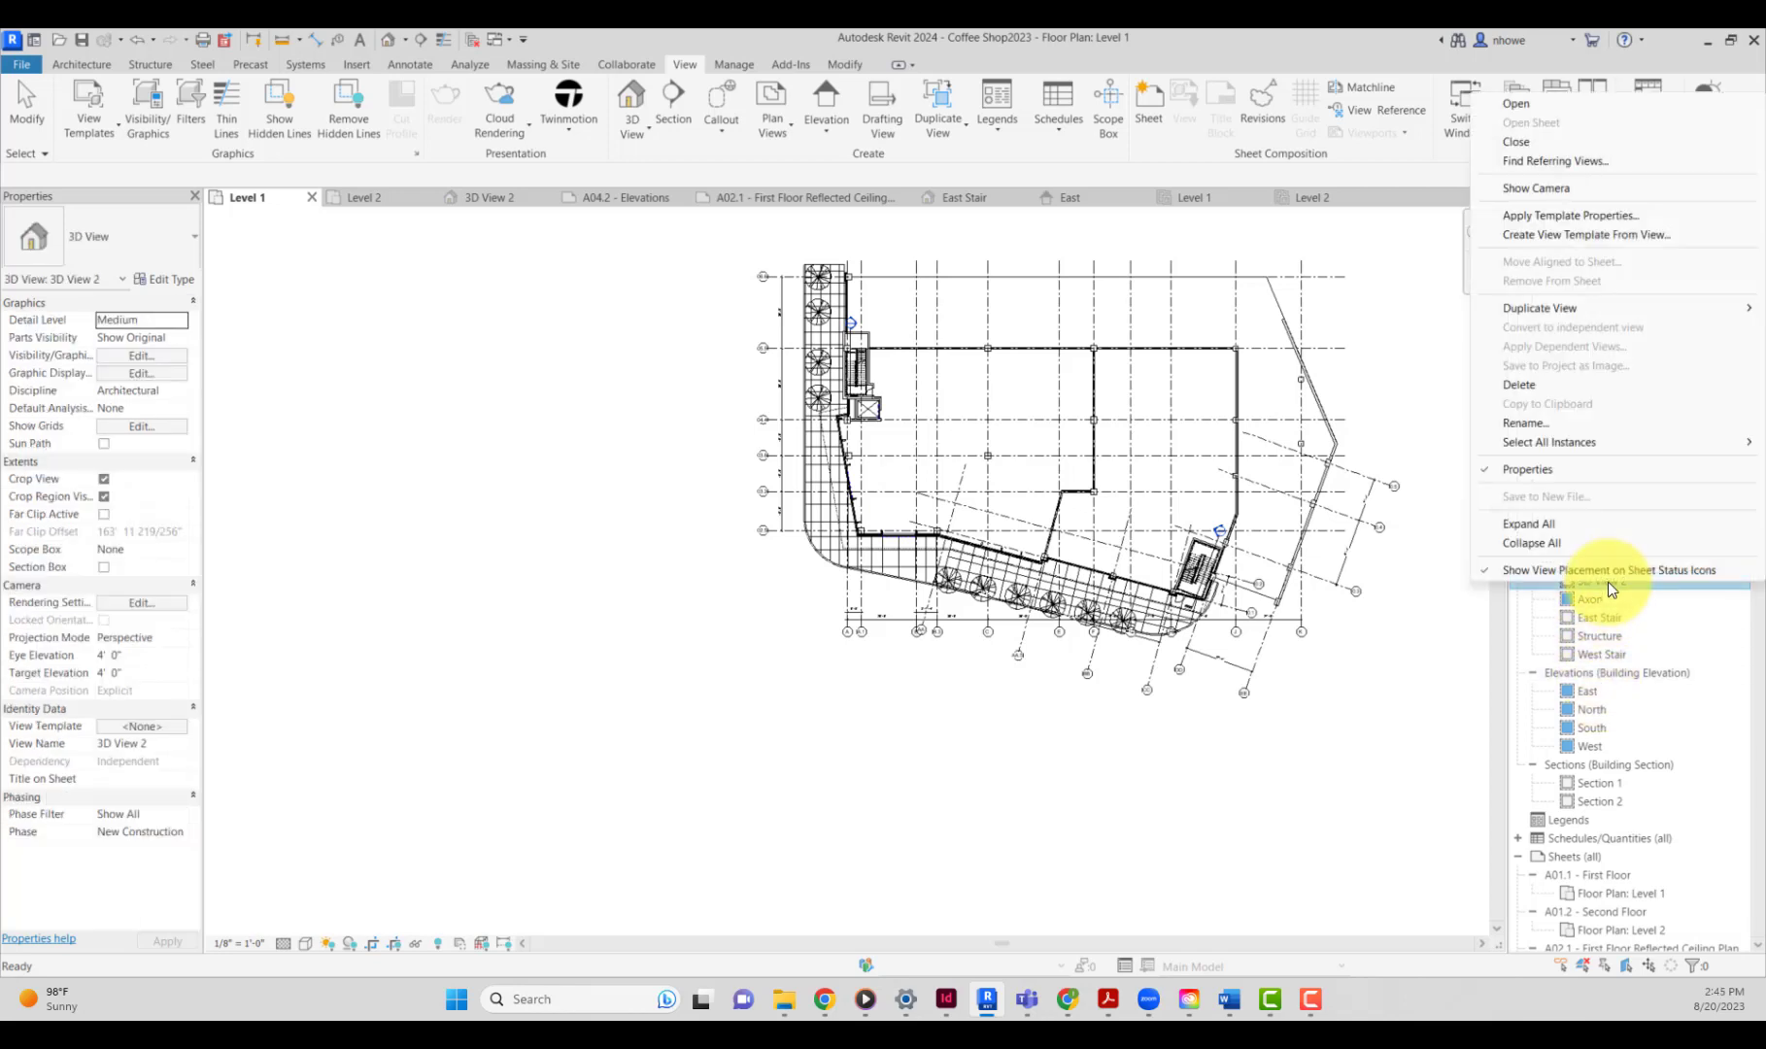
left_click(1530, 190)
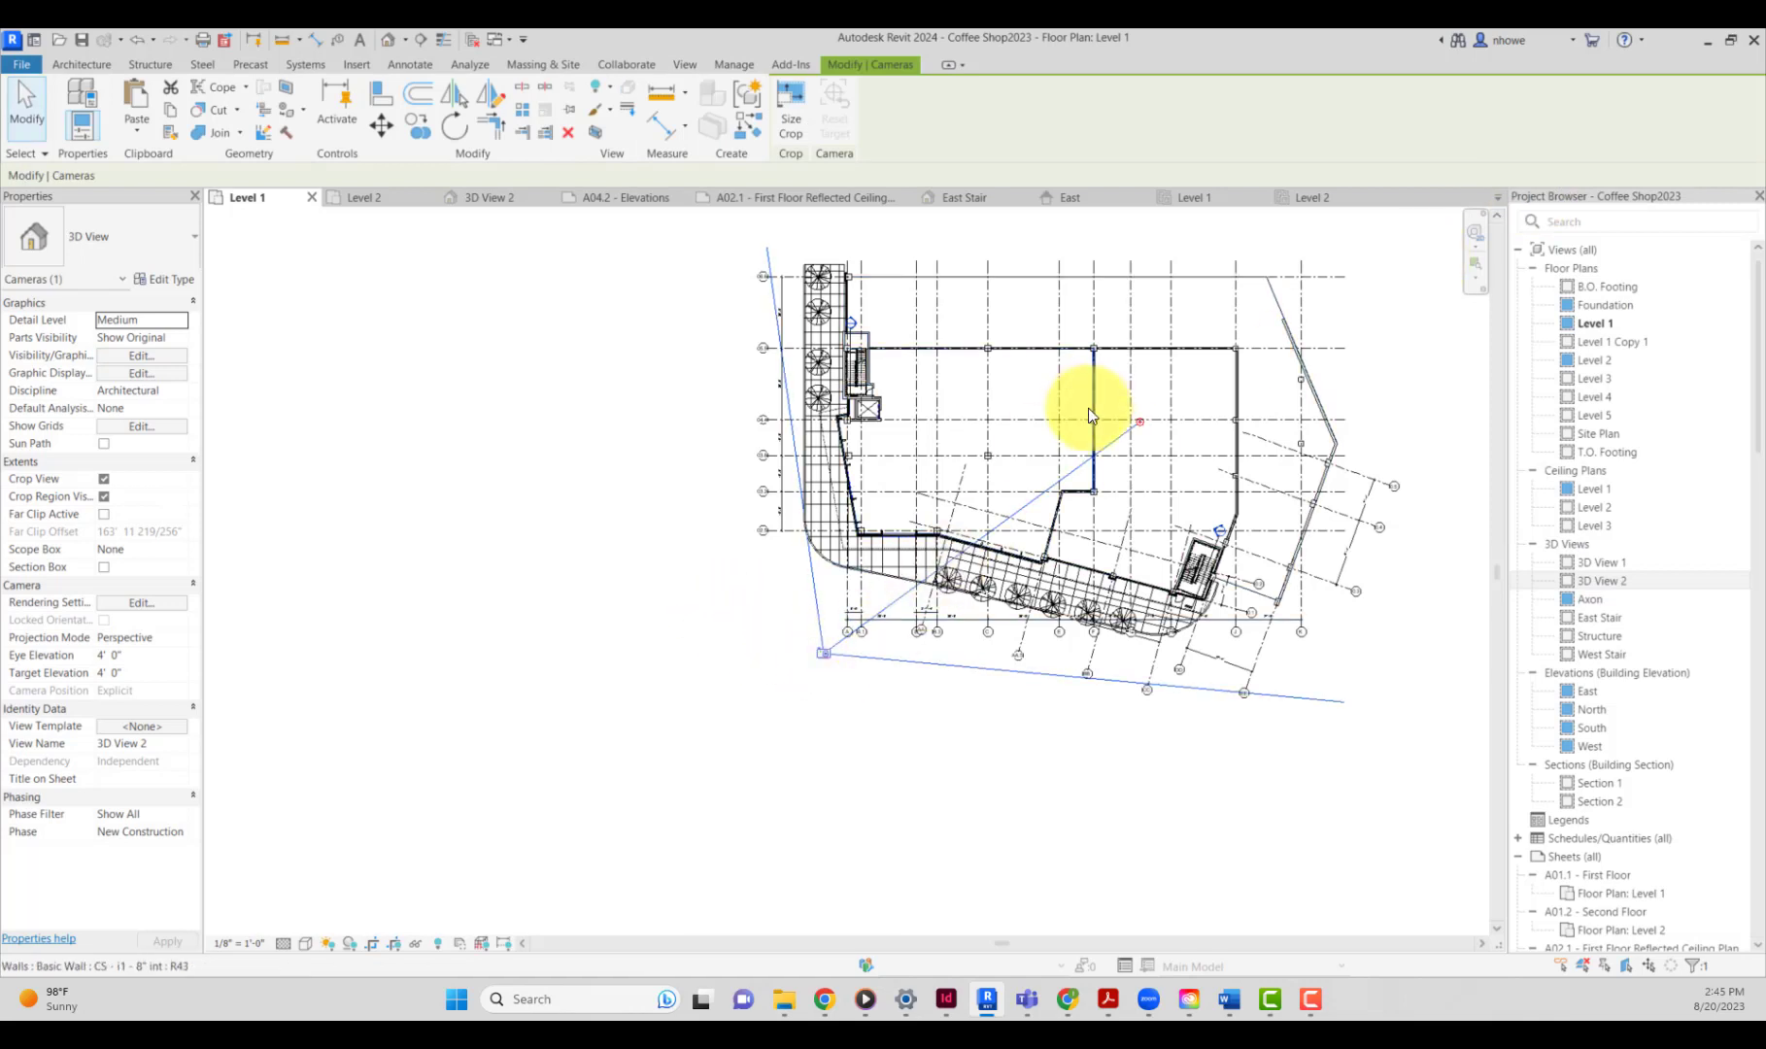
Slightly reposition the target and eye points of the 3D View 2 camera in the Level 1 plan.
mouse_move(1141, 421)
left_mouse_down()
mouse_move(1122, 393)
mouse_move(1130, 407)
left_mouse_up()
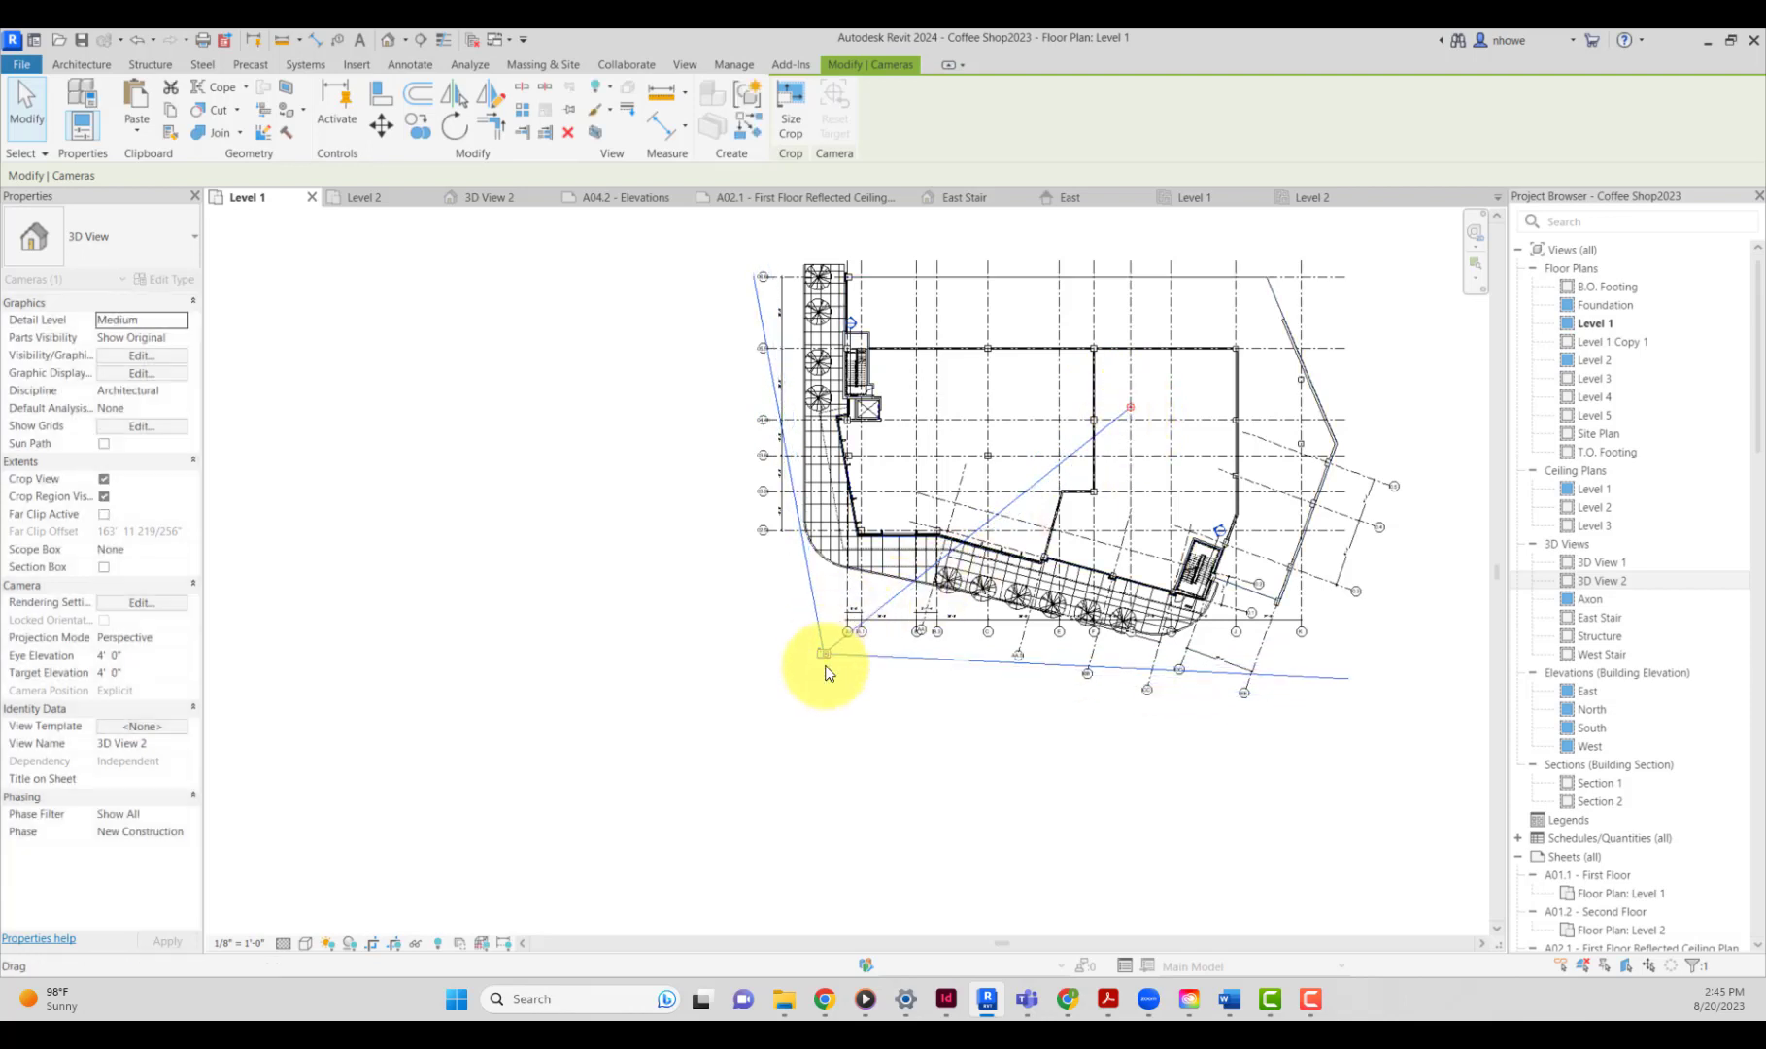
mouse_move(824, 658)
left_mouse_down()
mouse_move(864, 690)
mouse_move(819, 648)
left_mouse_up()
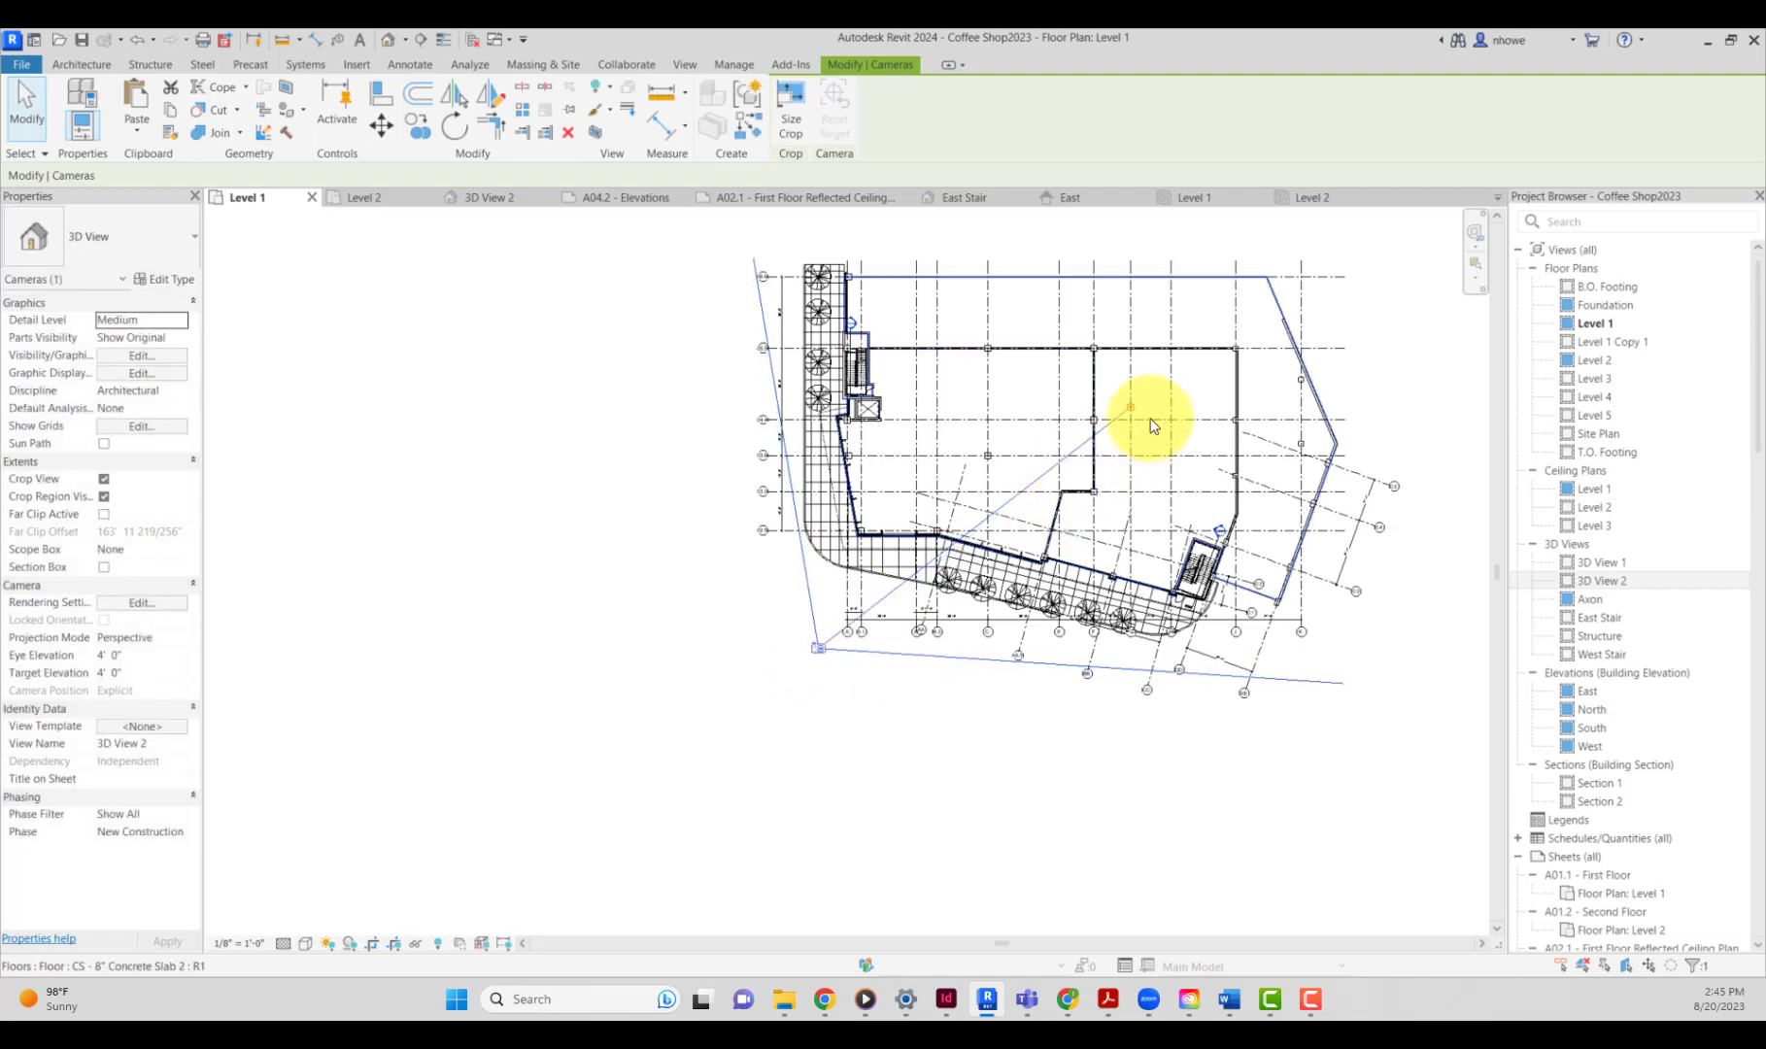
left_click_drag(1131, 406, 1139, 416)
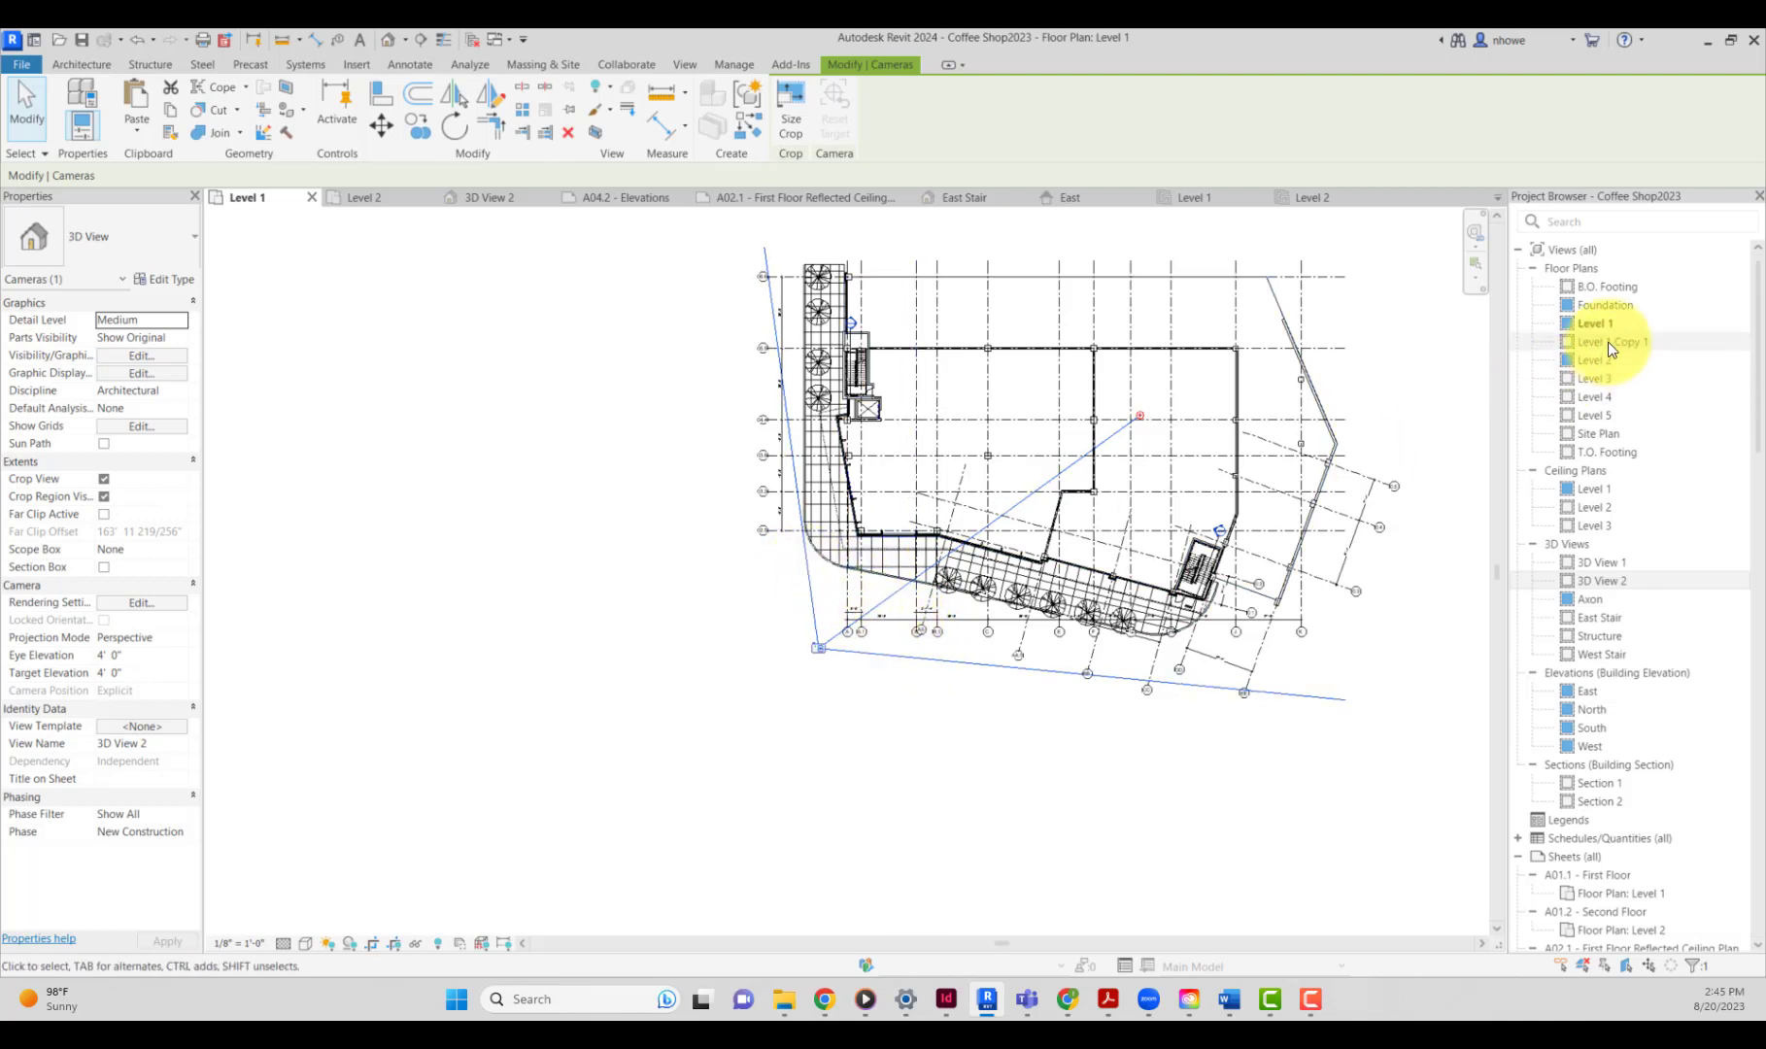
Rename 3D View 2 as "SW Street corner" and open the view.
left_click(1604, 580)
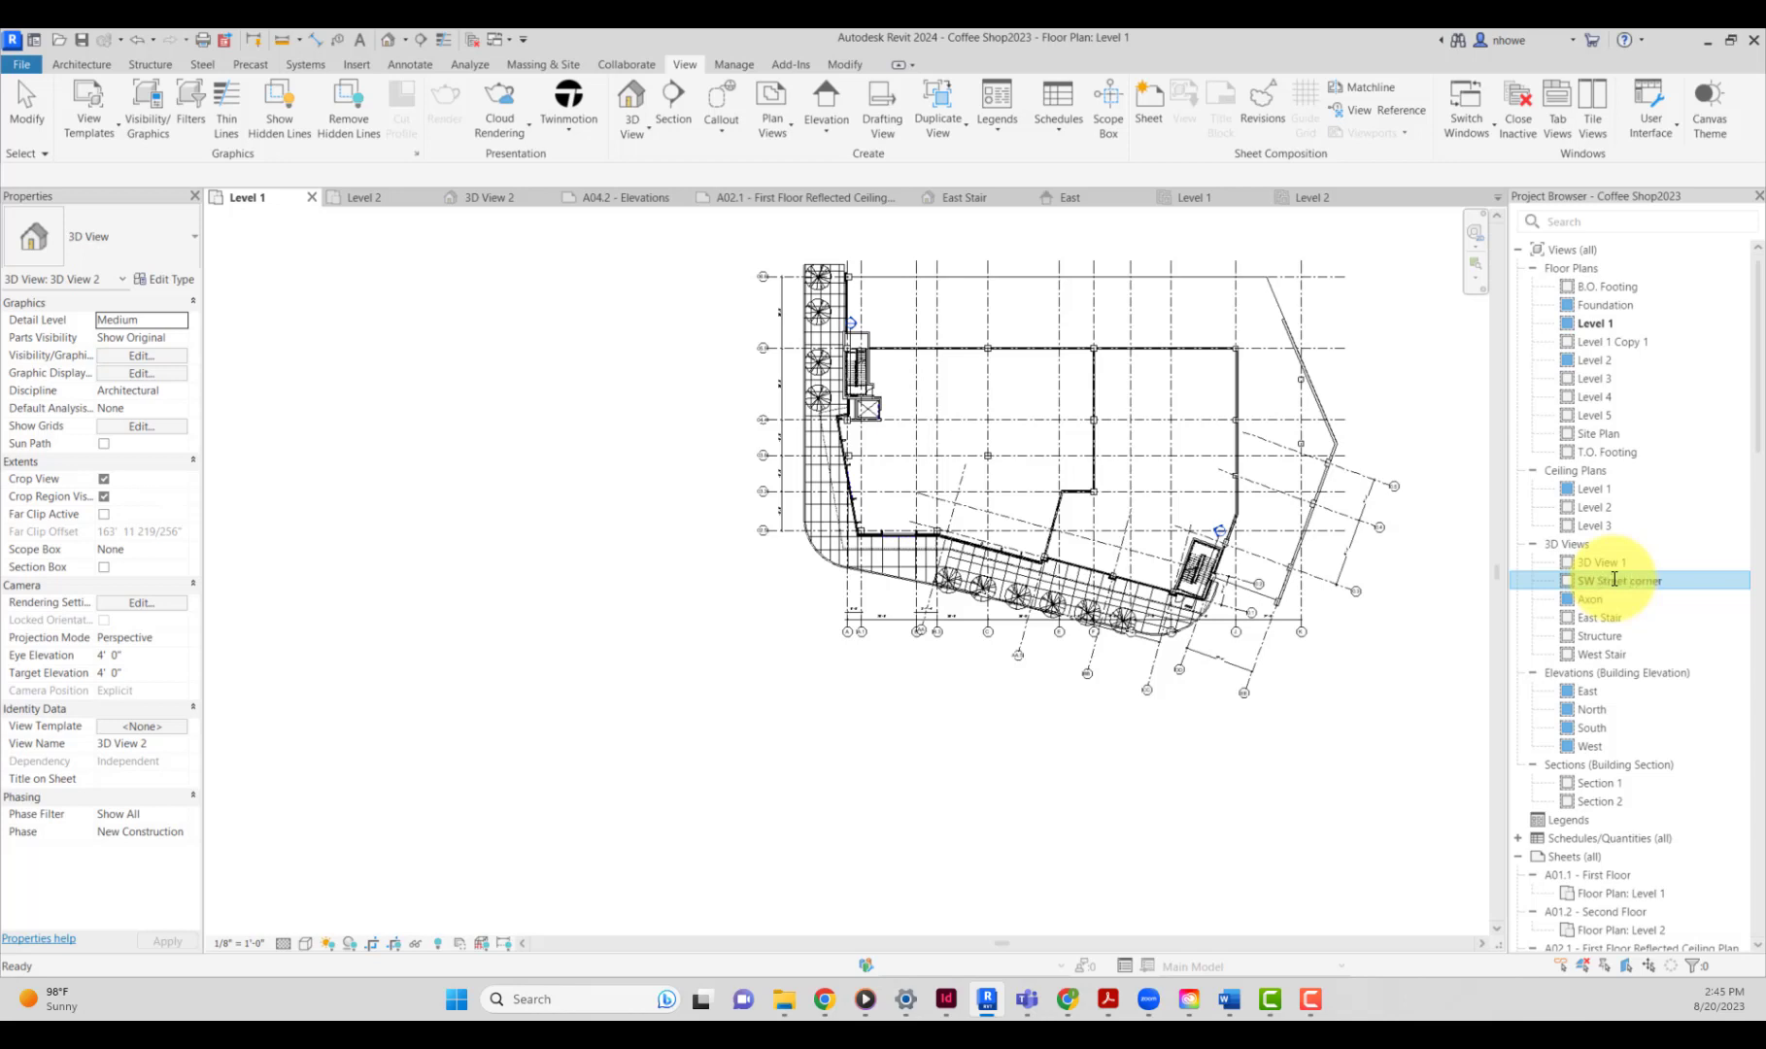
key("Return")
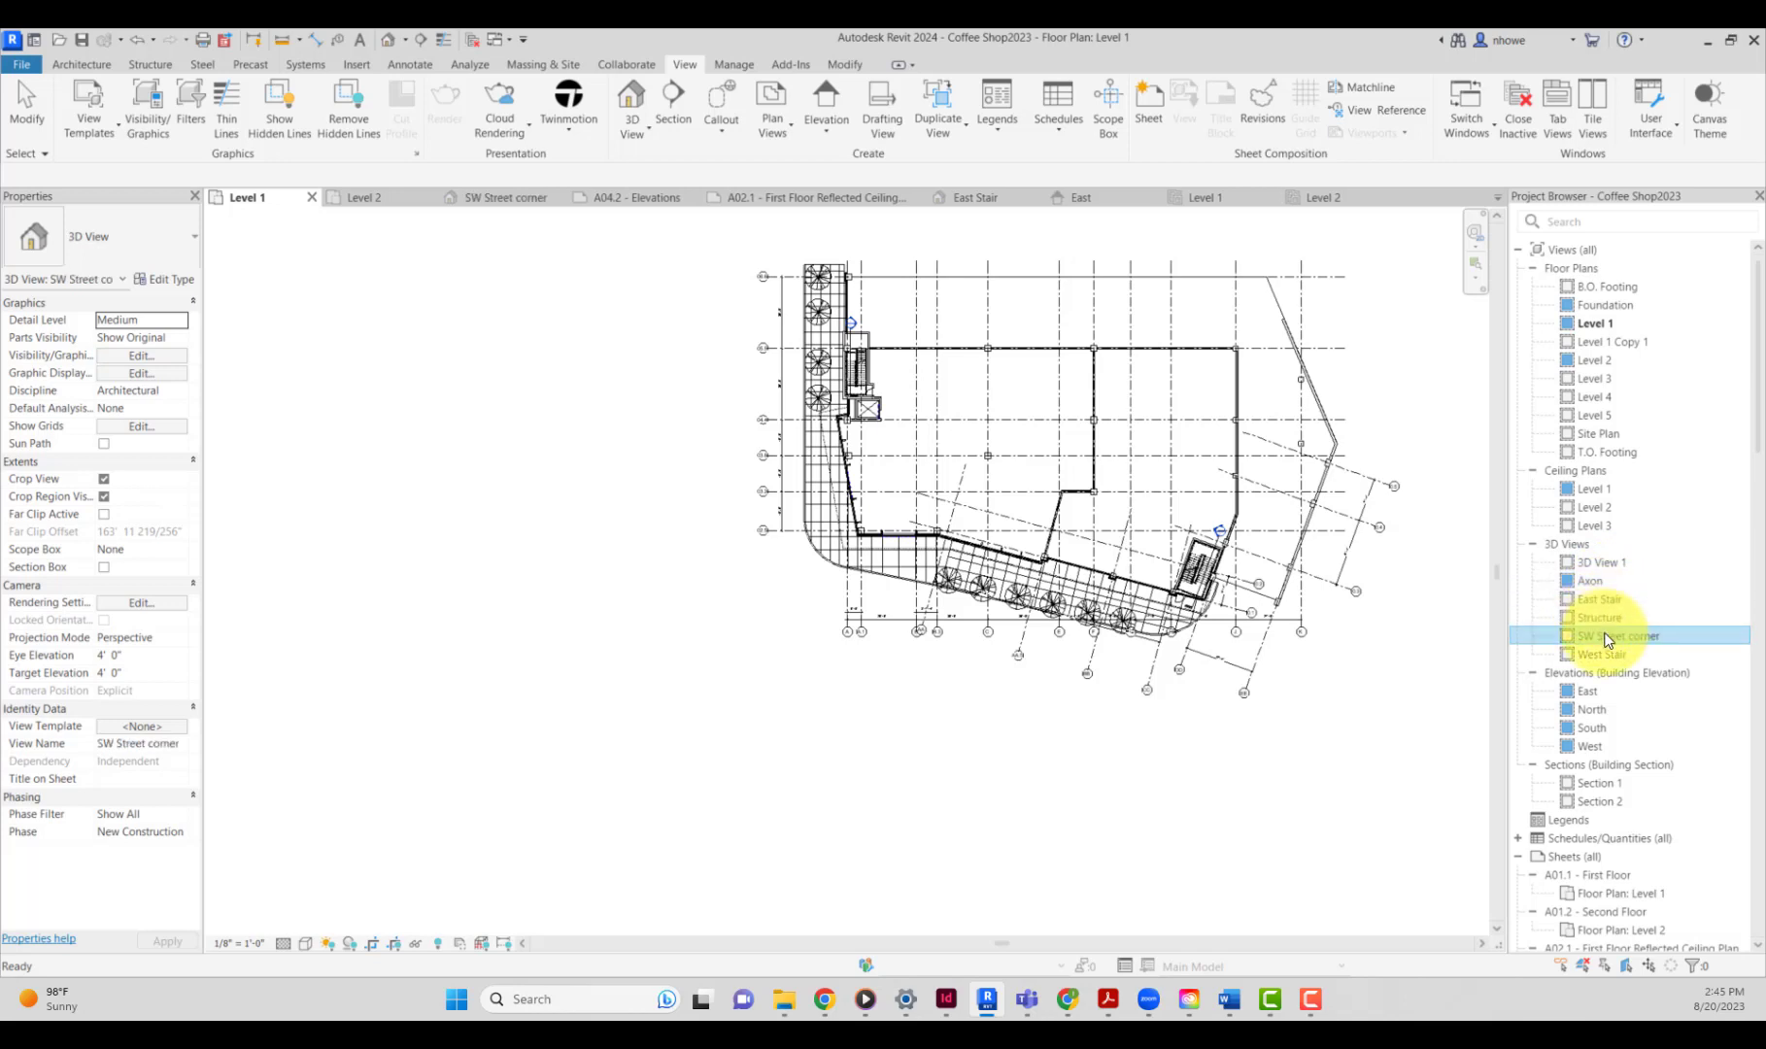
double_click(1605, 636)
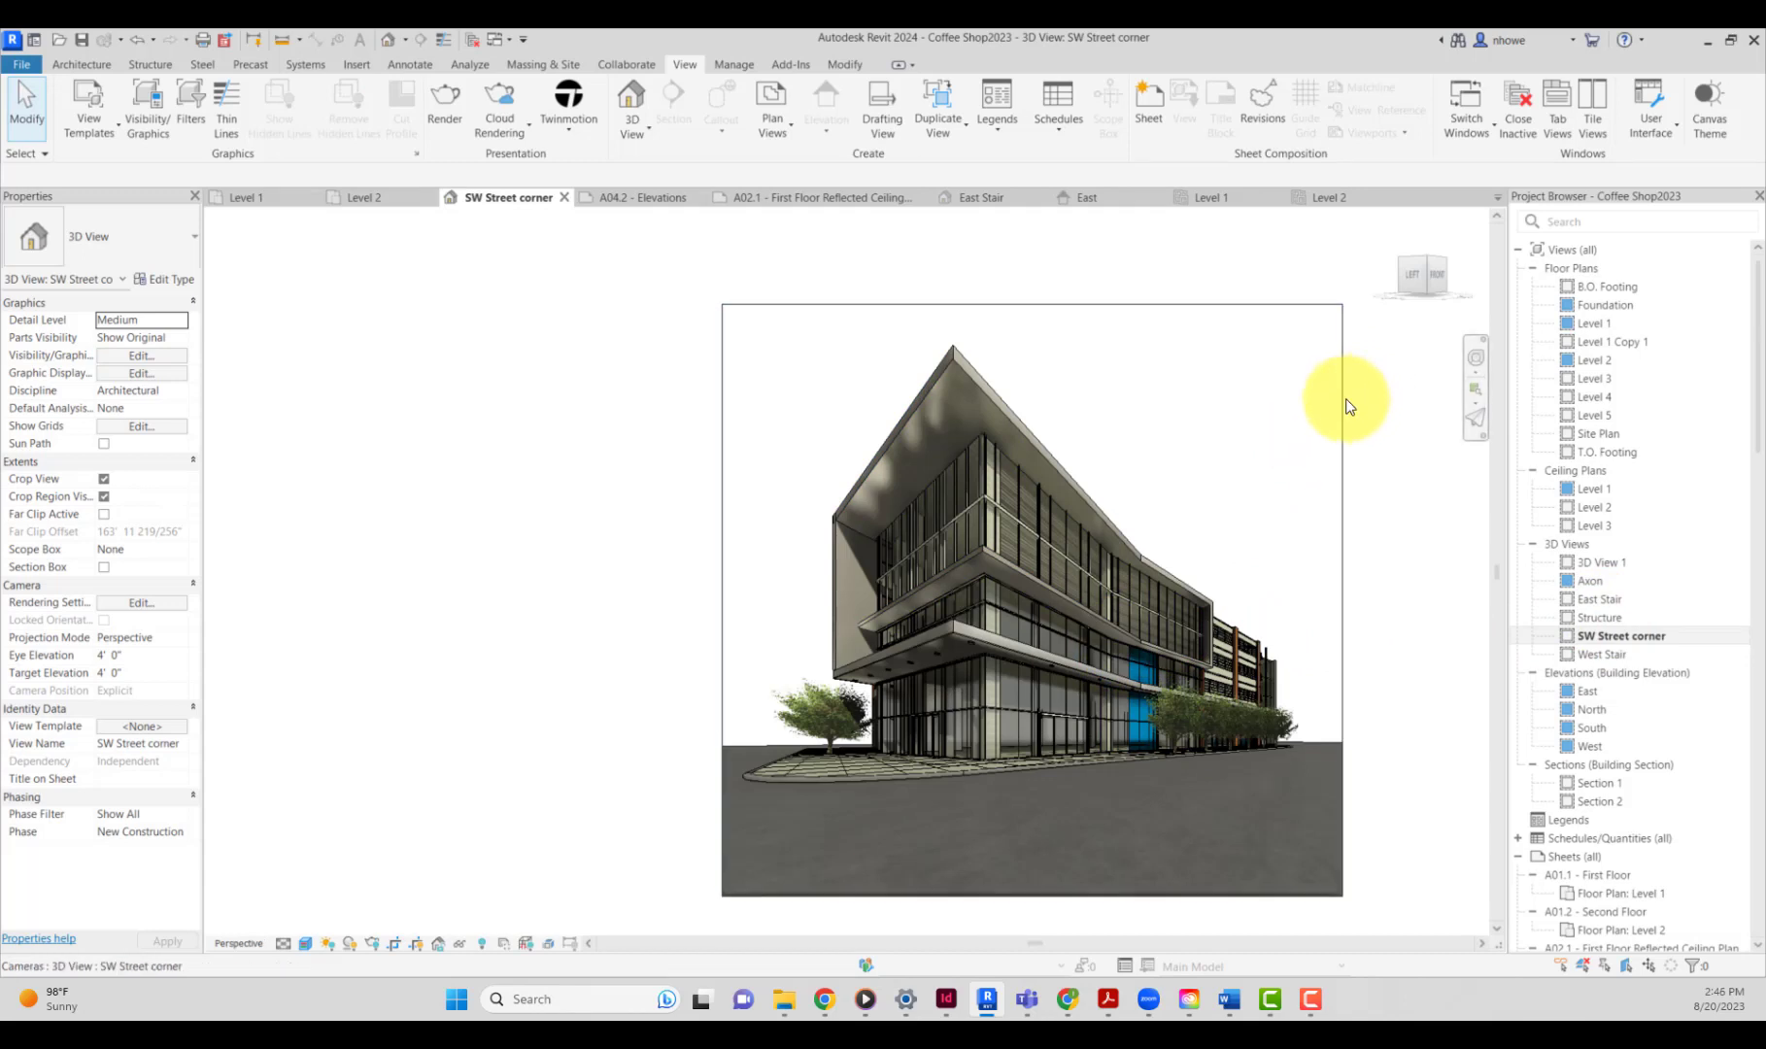
Open 3D View 1 and rename it "SW Street Corner2".
double_click(1613, 562)
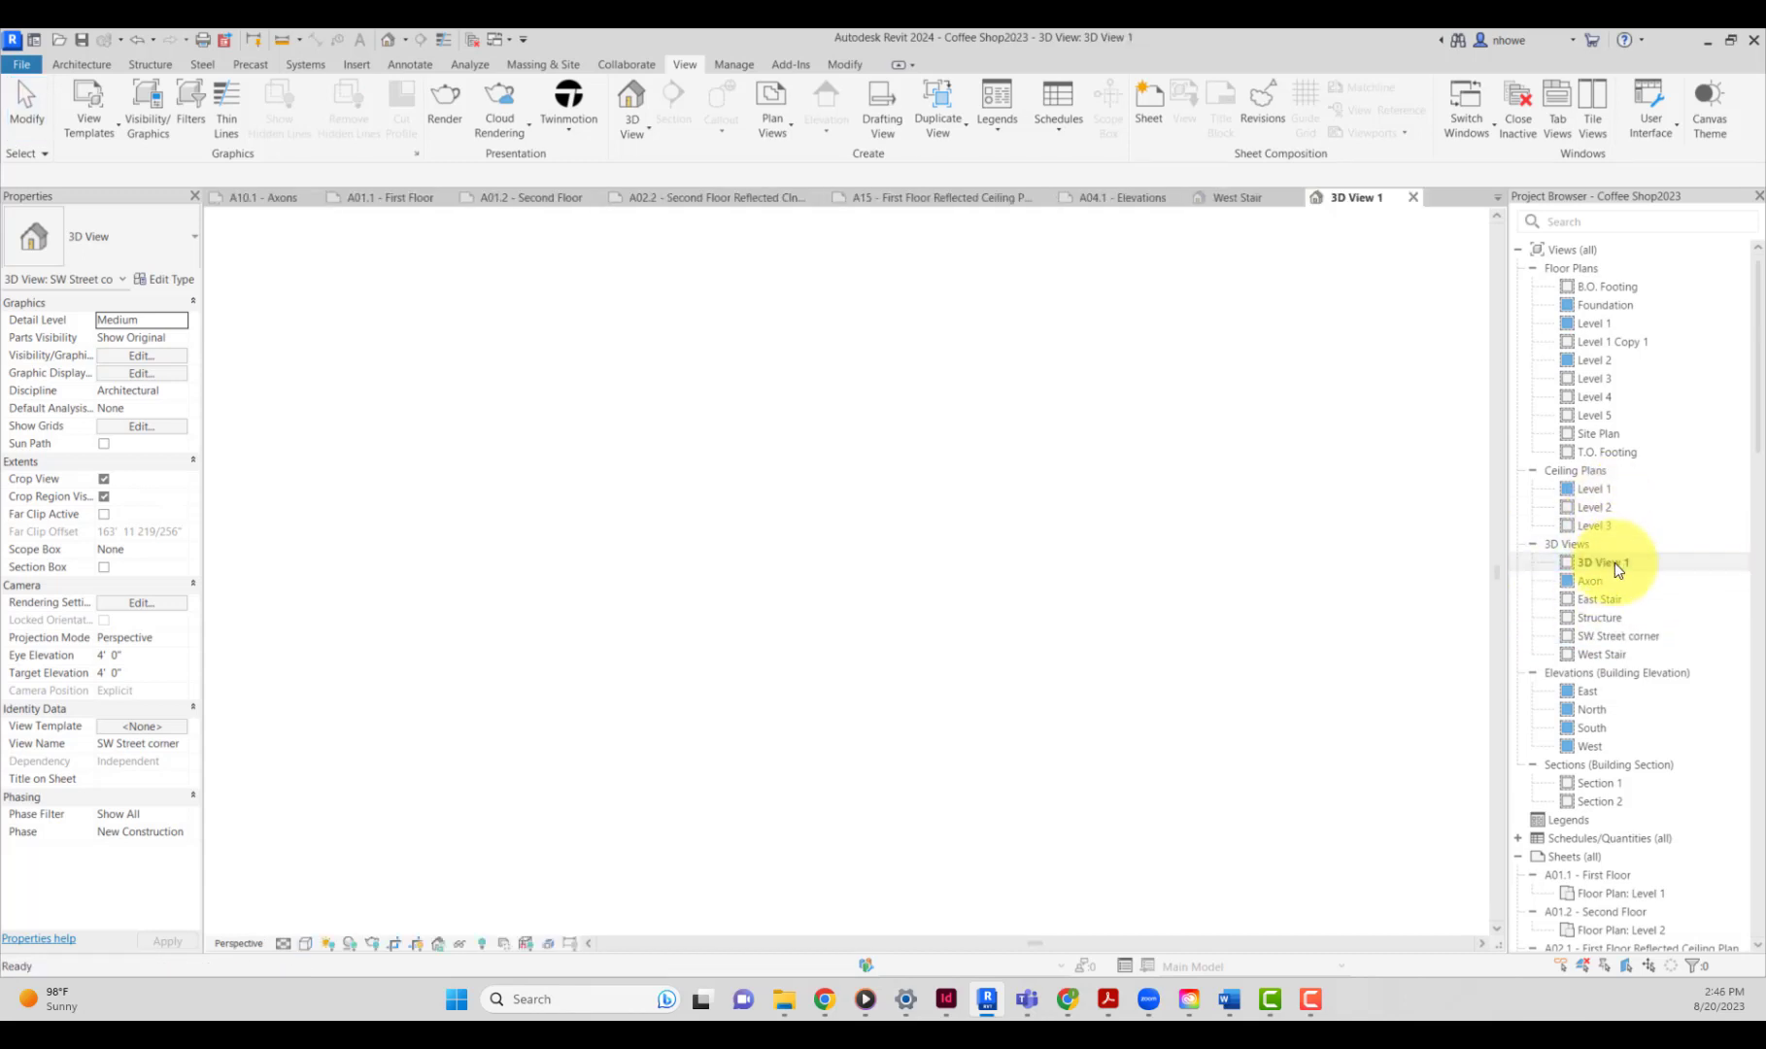
left_click(1598, 561)
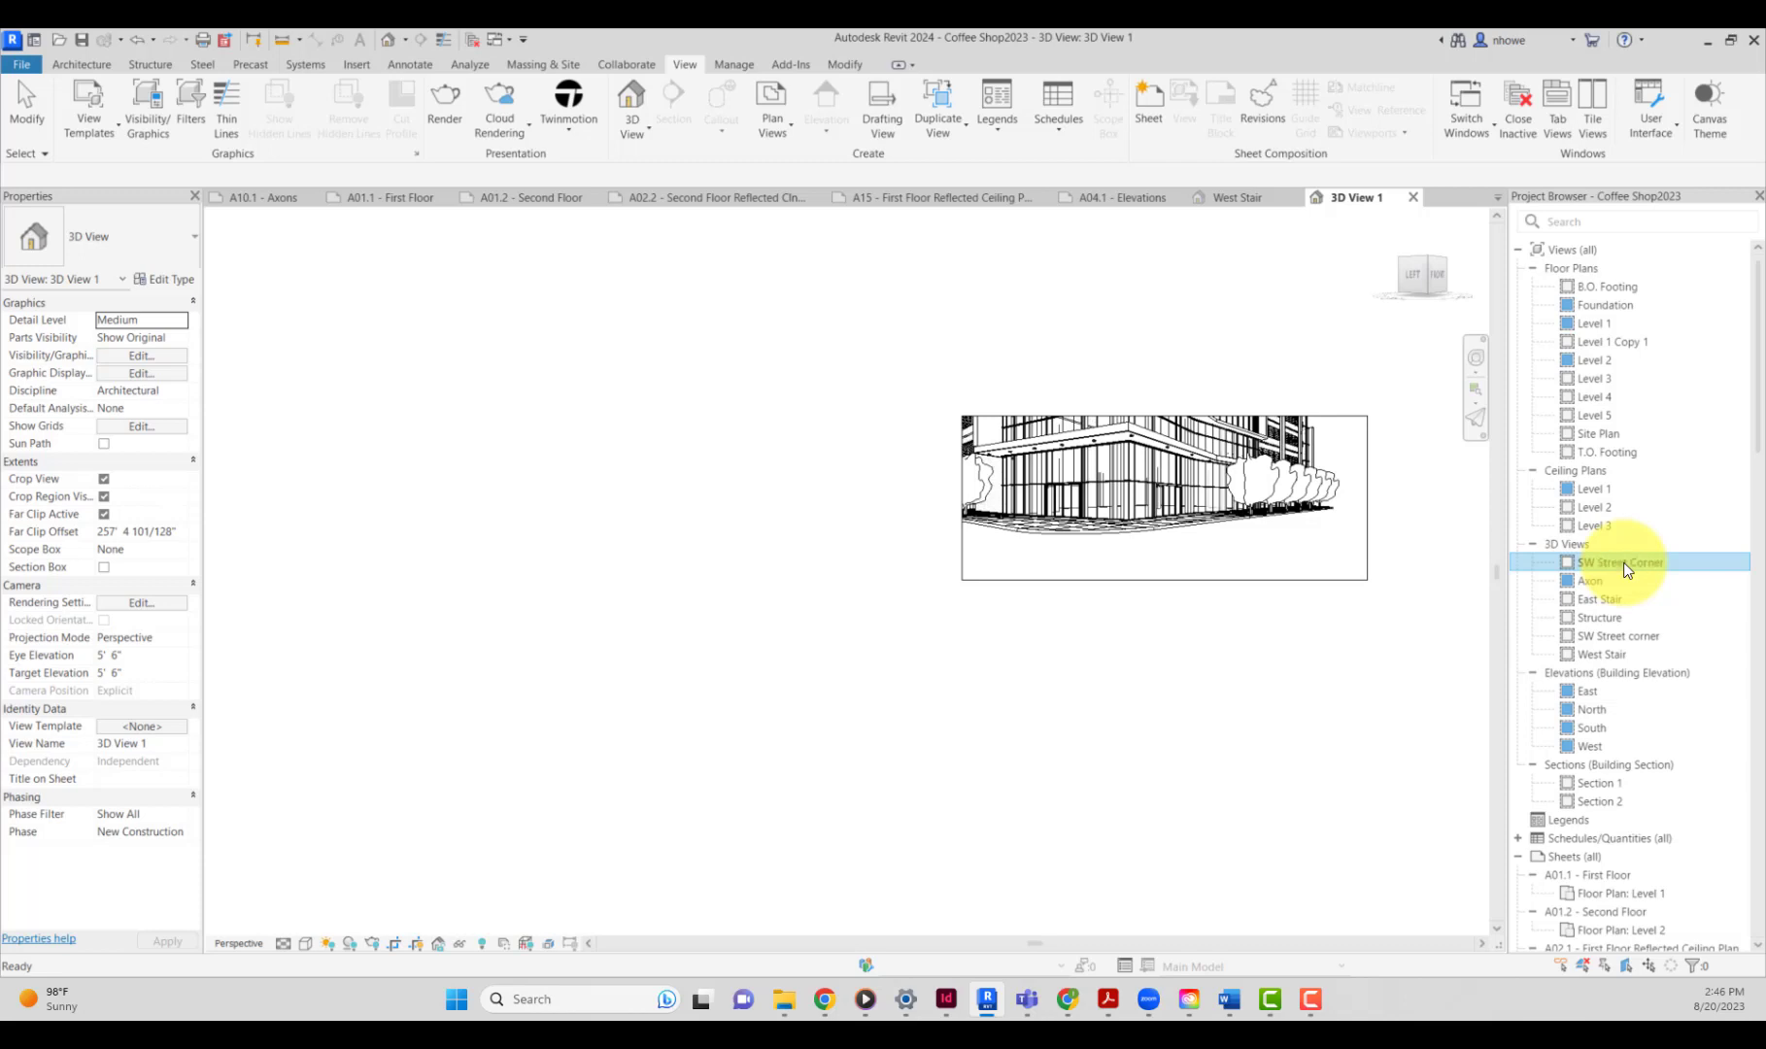
key("Return")
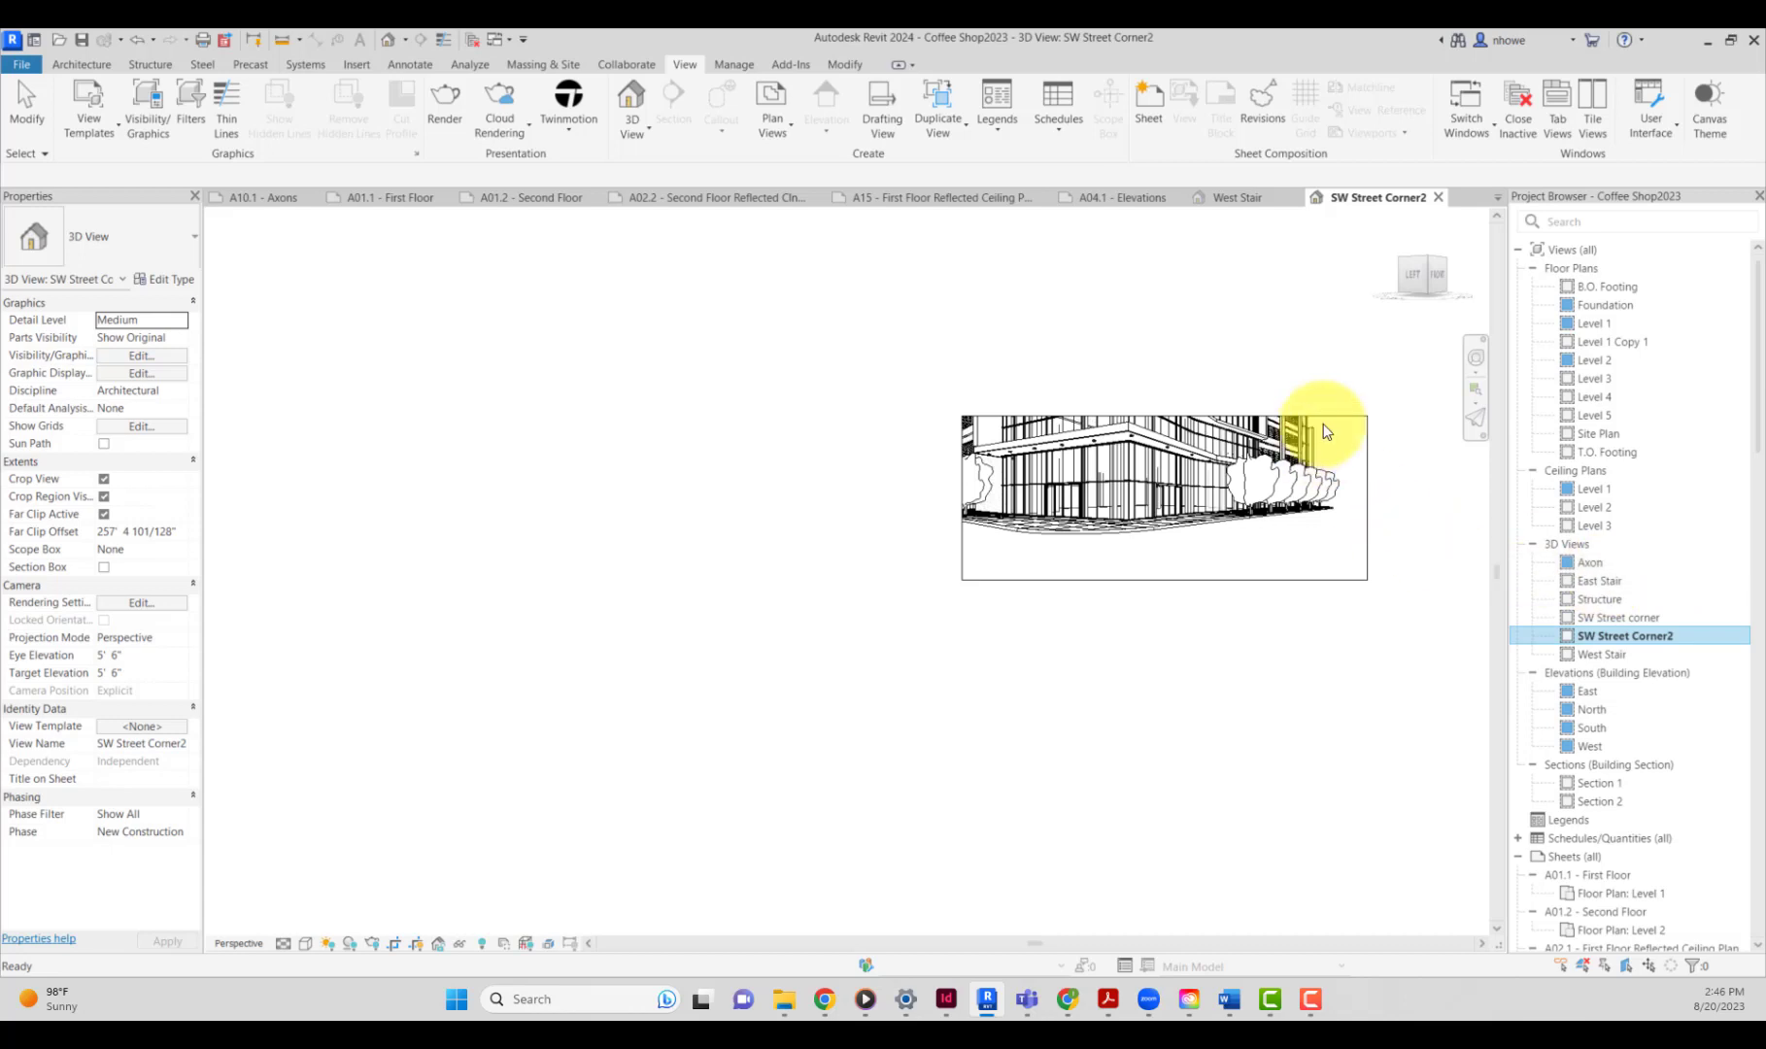
Extend the SW Street Corner2 crop region upward to show the upper floors and pull in its left edge.
left_click(1332, 416)
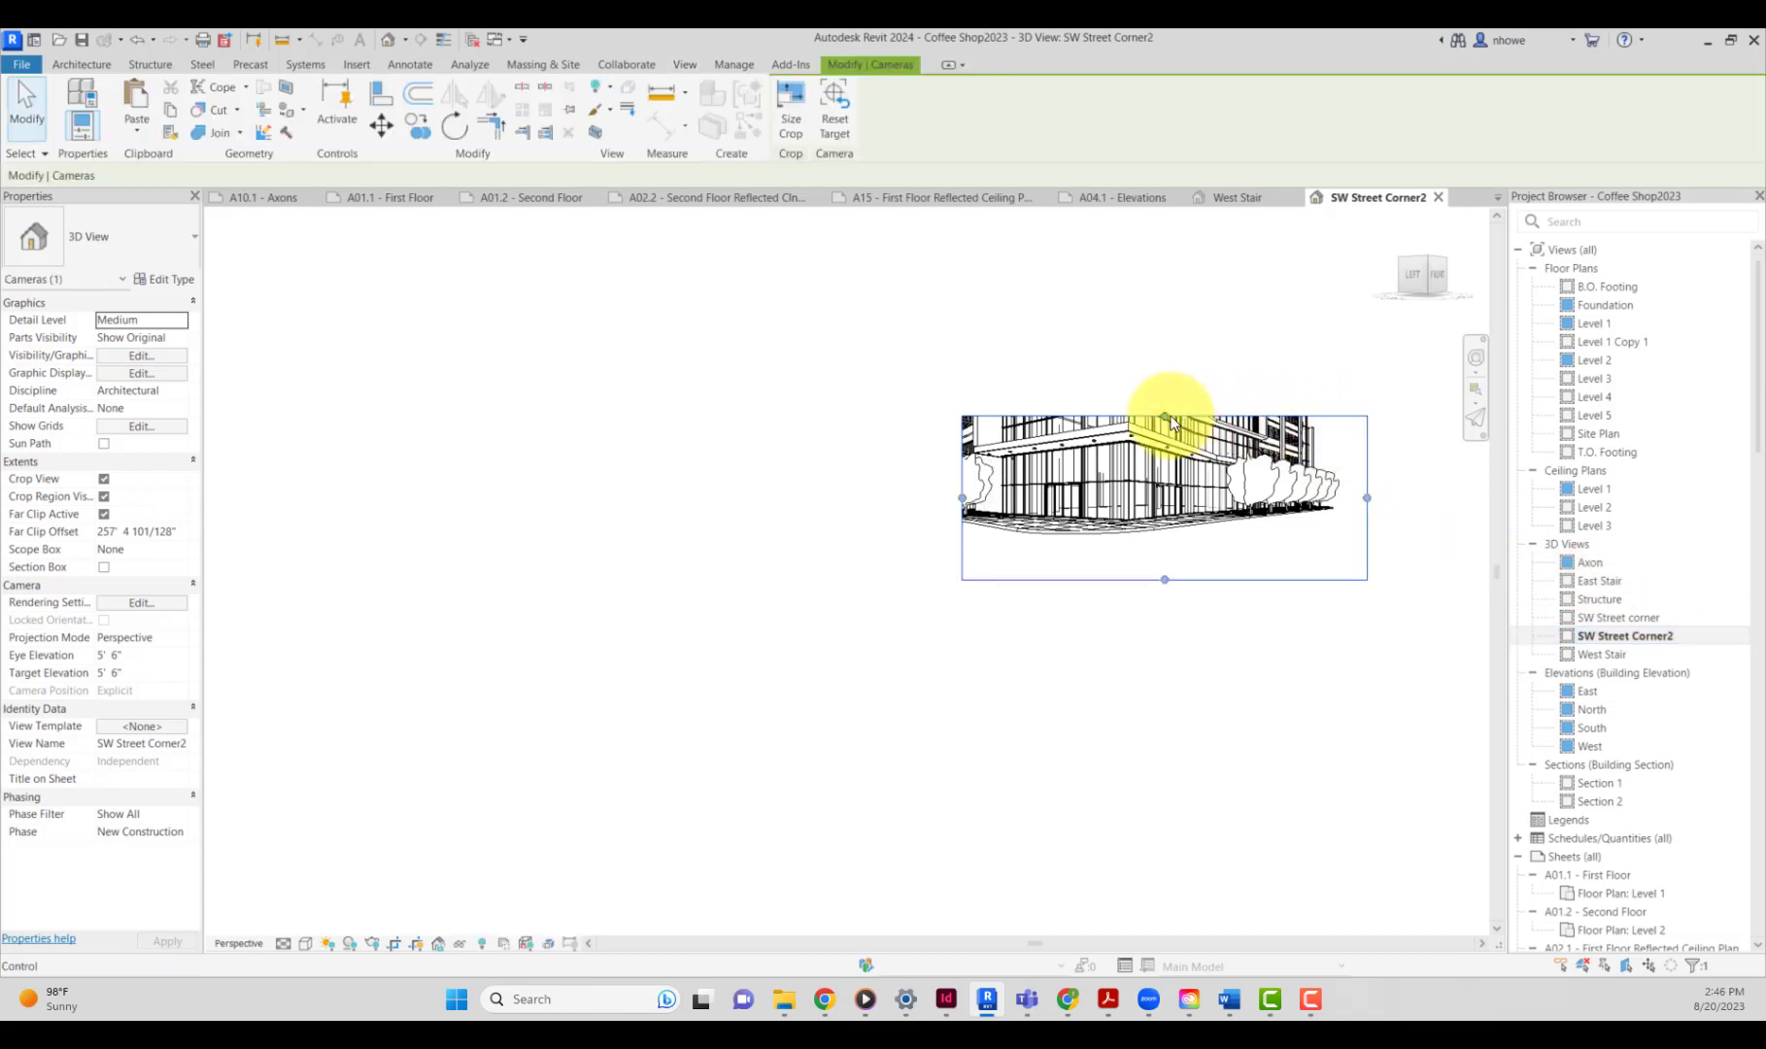
left_click_drag(1166, 398, 1173, 299)
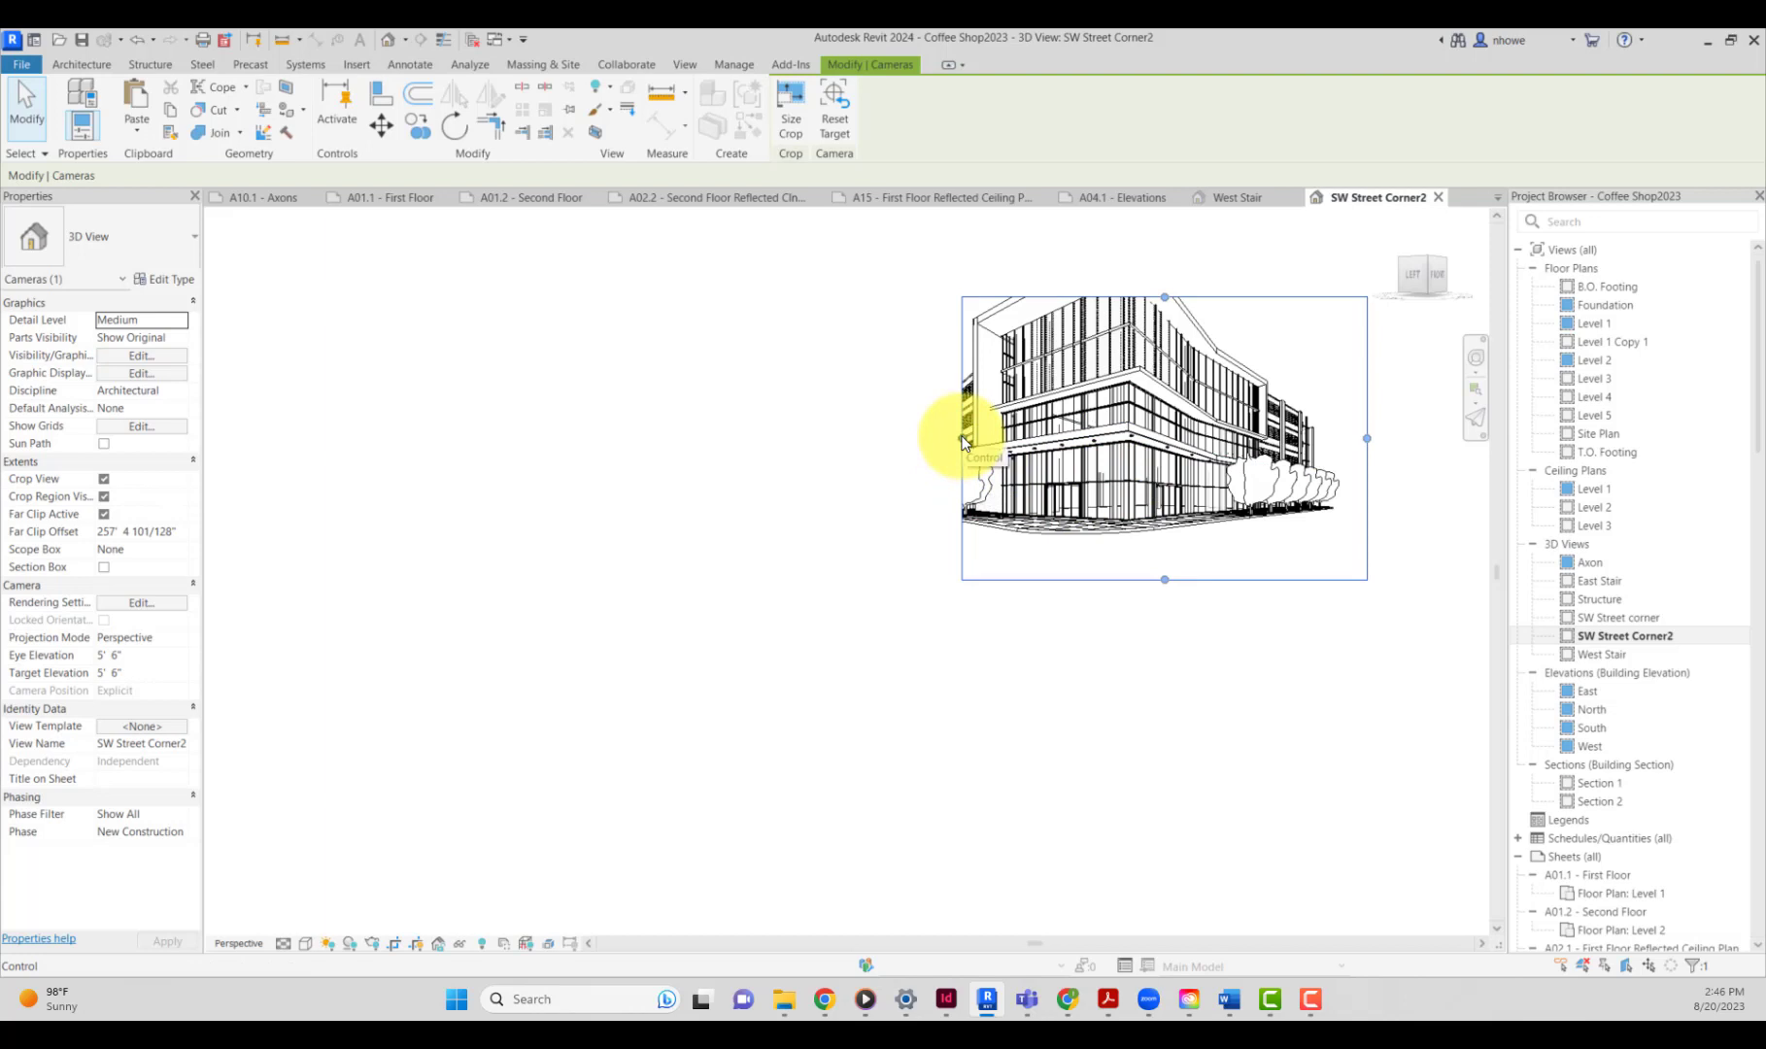
left_click_drag(964, 443, 991, 439)
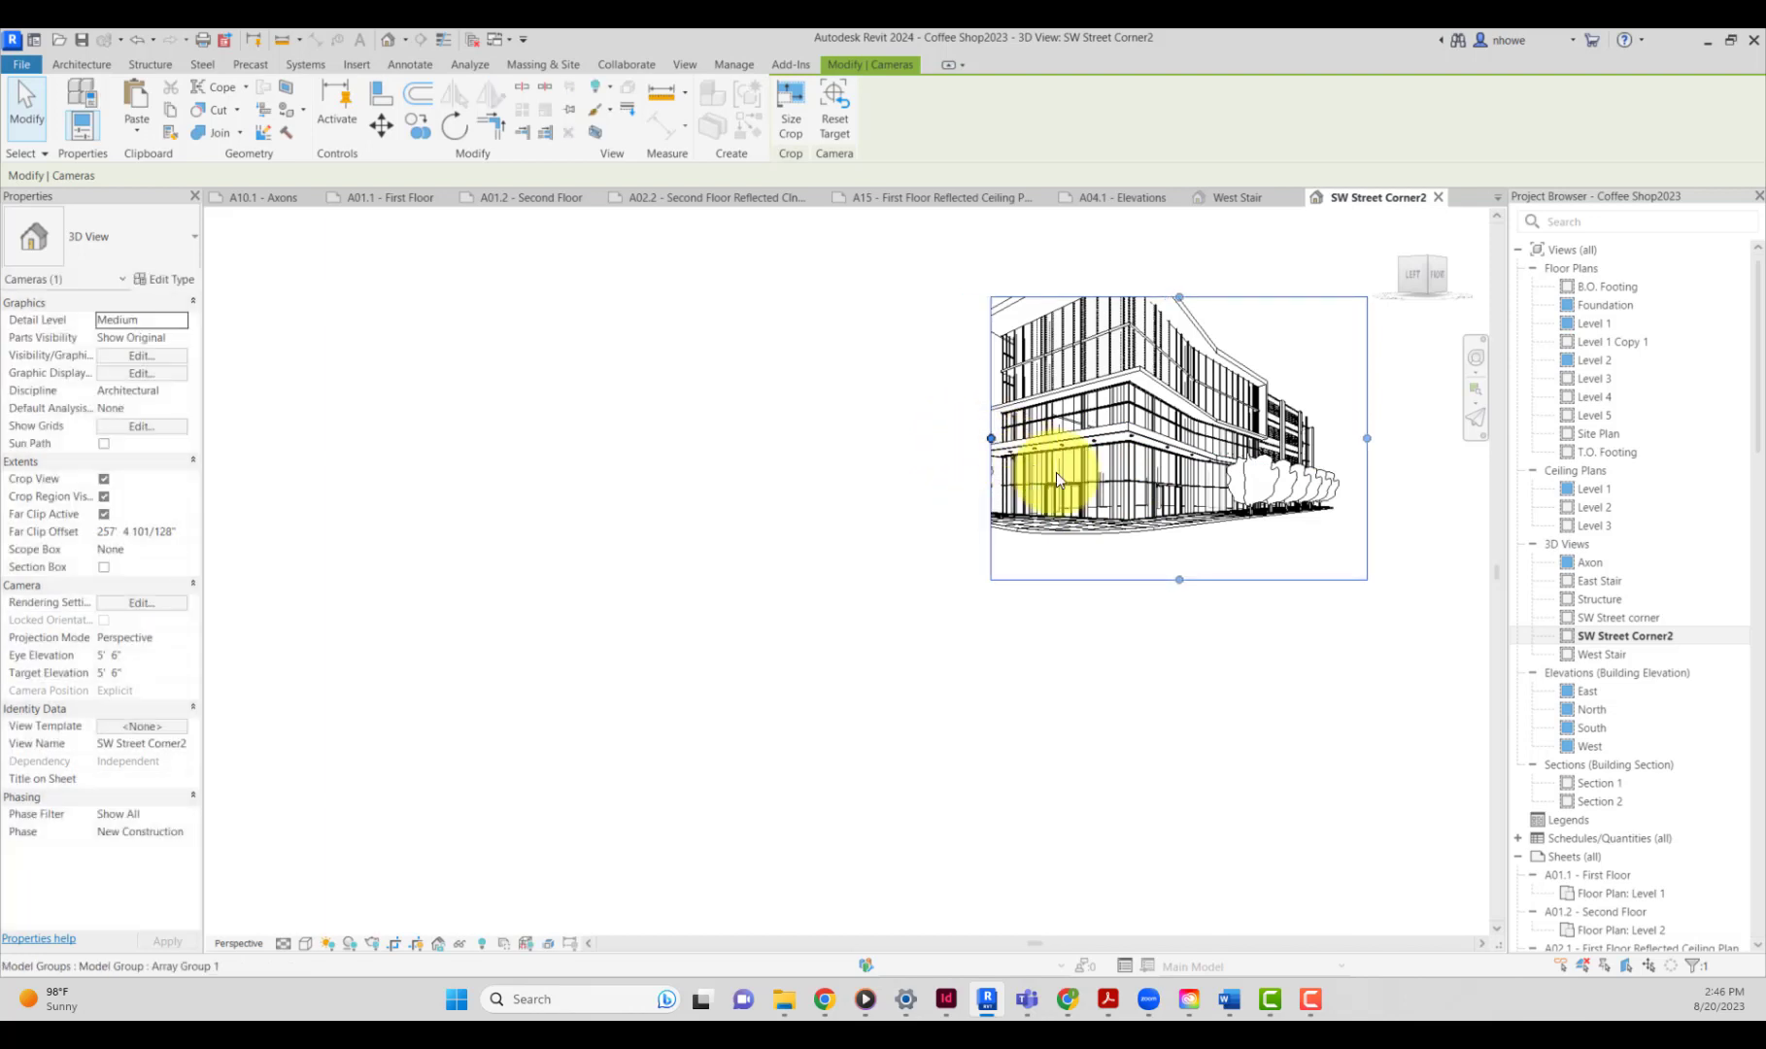
Swing the SW Street Corner2 camera with the steering wheel so the building's corner sits centered in the crop region.
left_click(1475, 357)
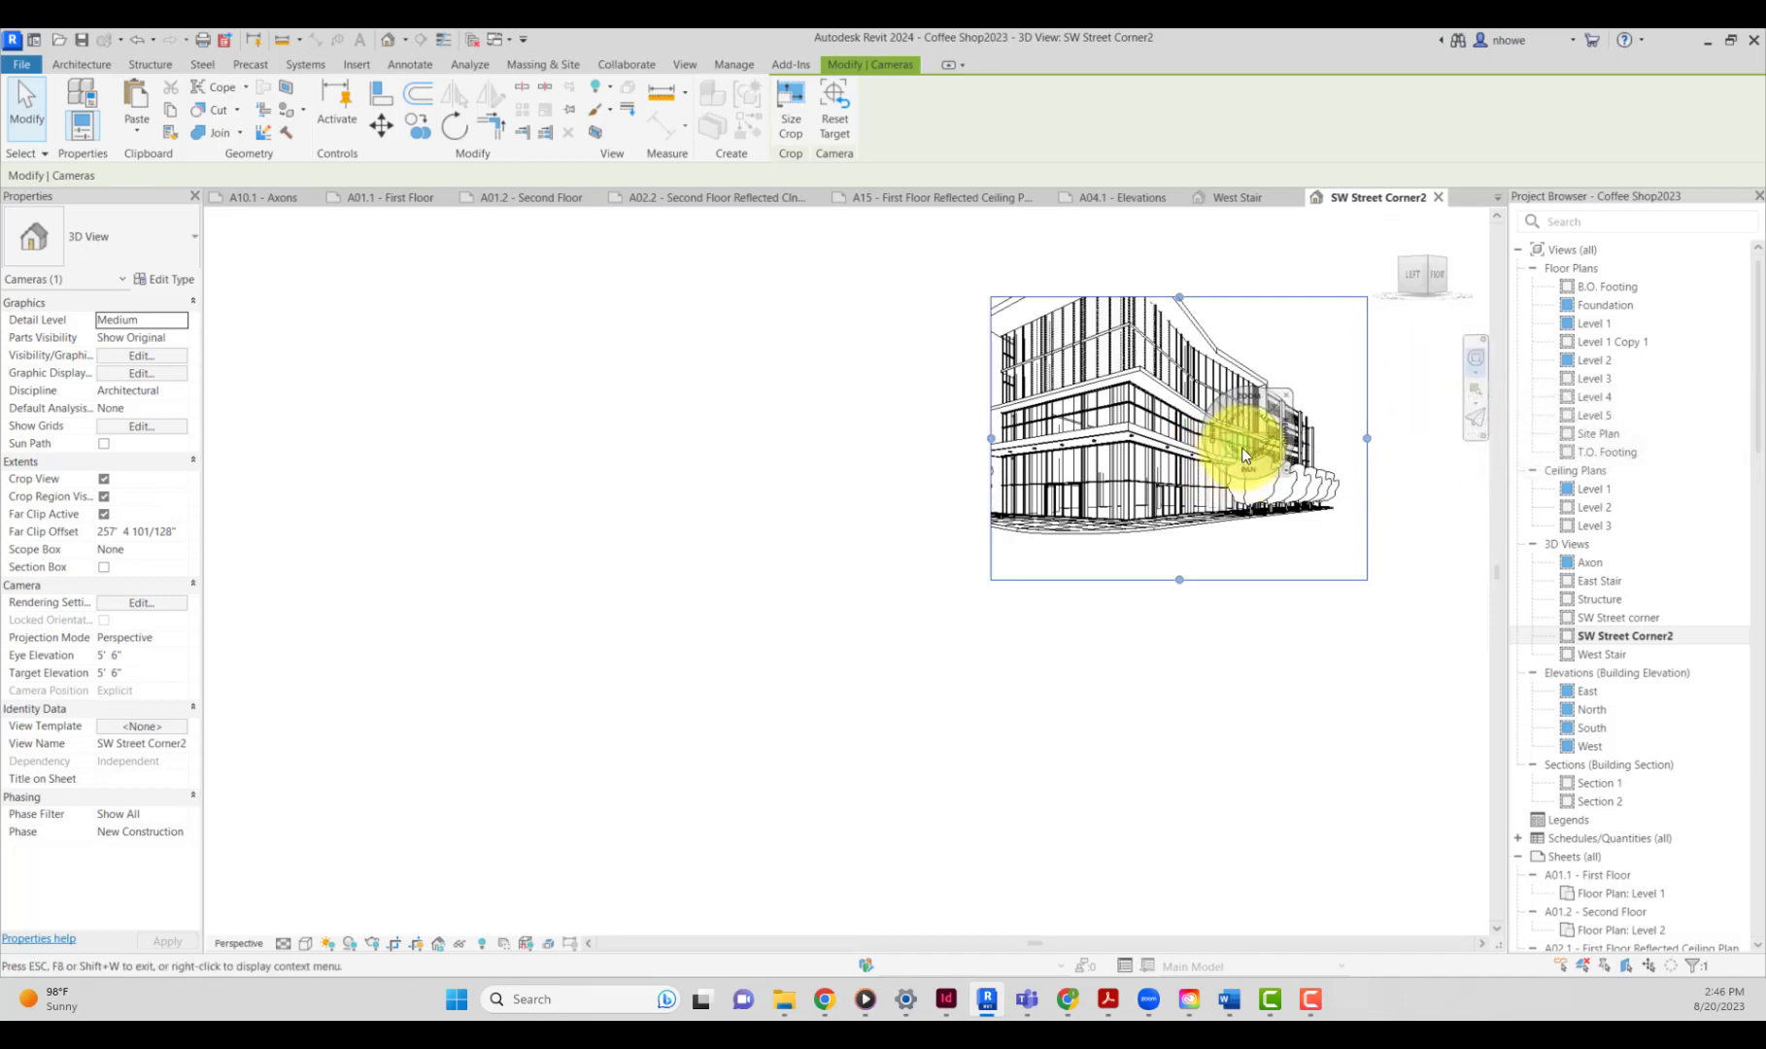
left_click_drag(1240, 459, 1154, 452)
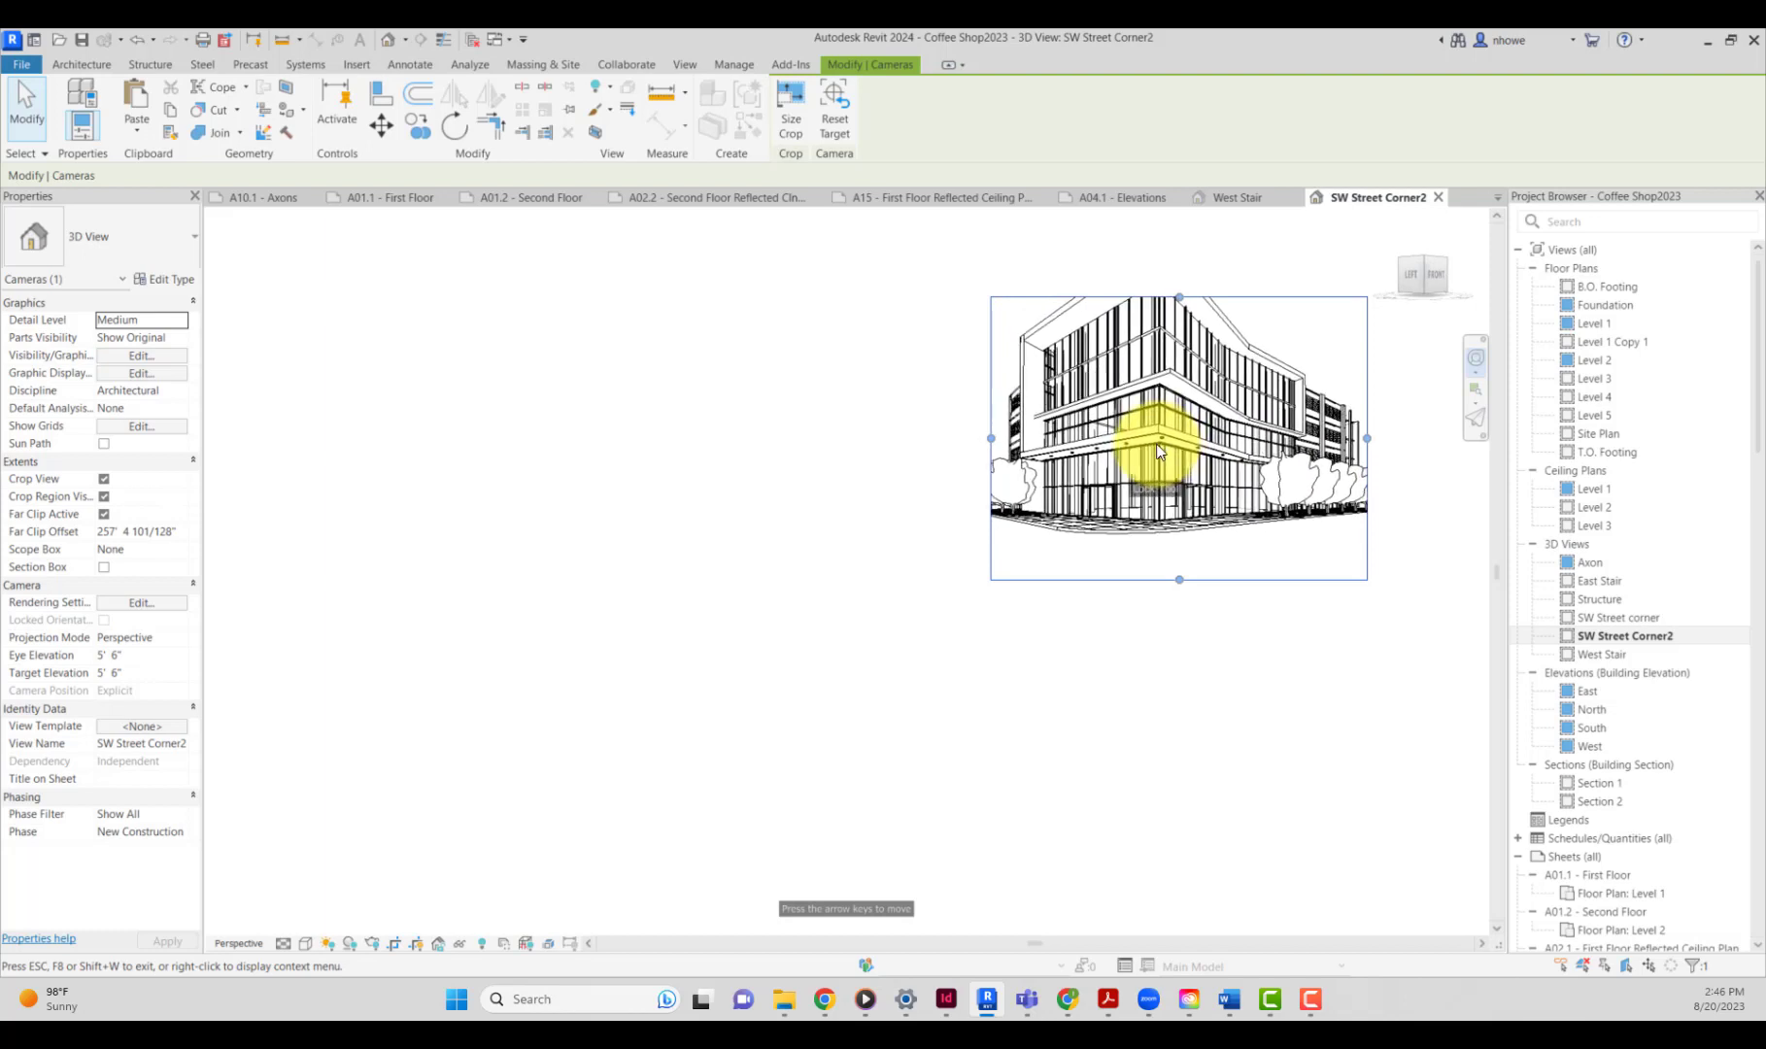
Tilt the SW Street Corner2 camera upward with the steering wheel to bring the whole roofline into the crop region.
left_click(129, 654)
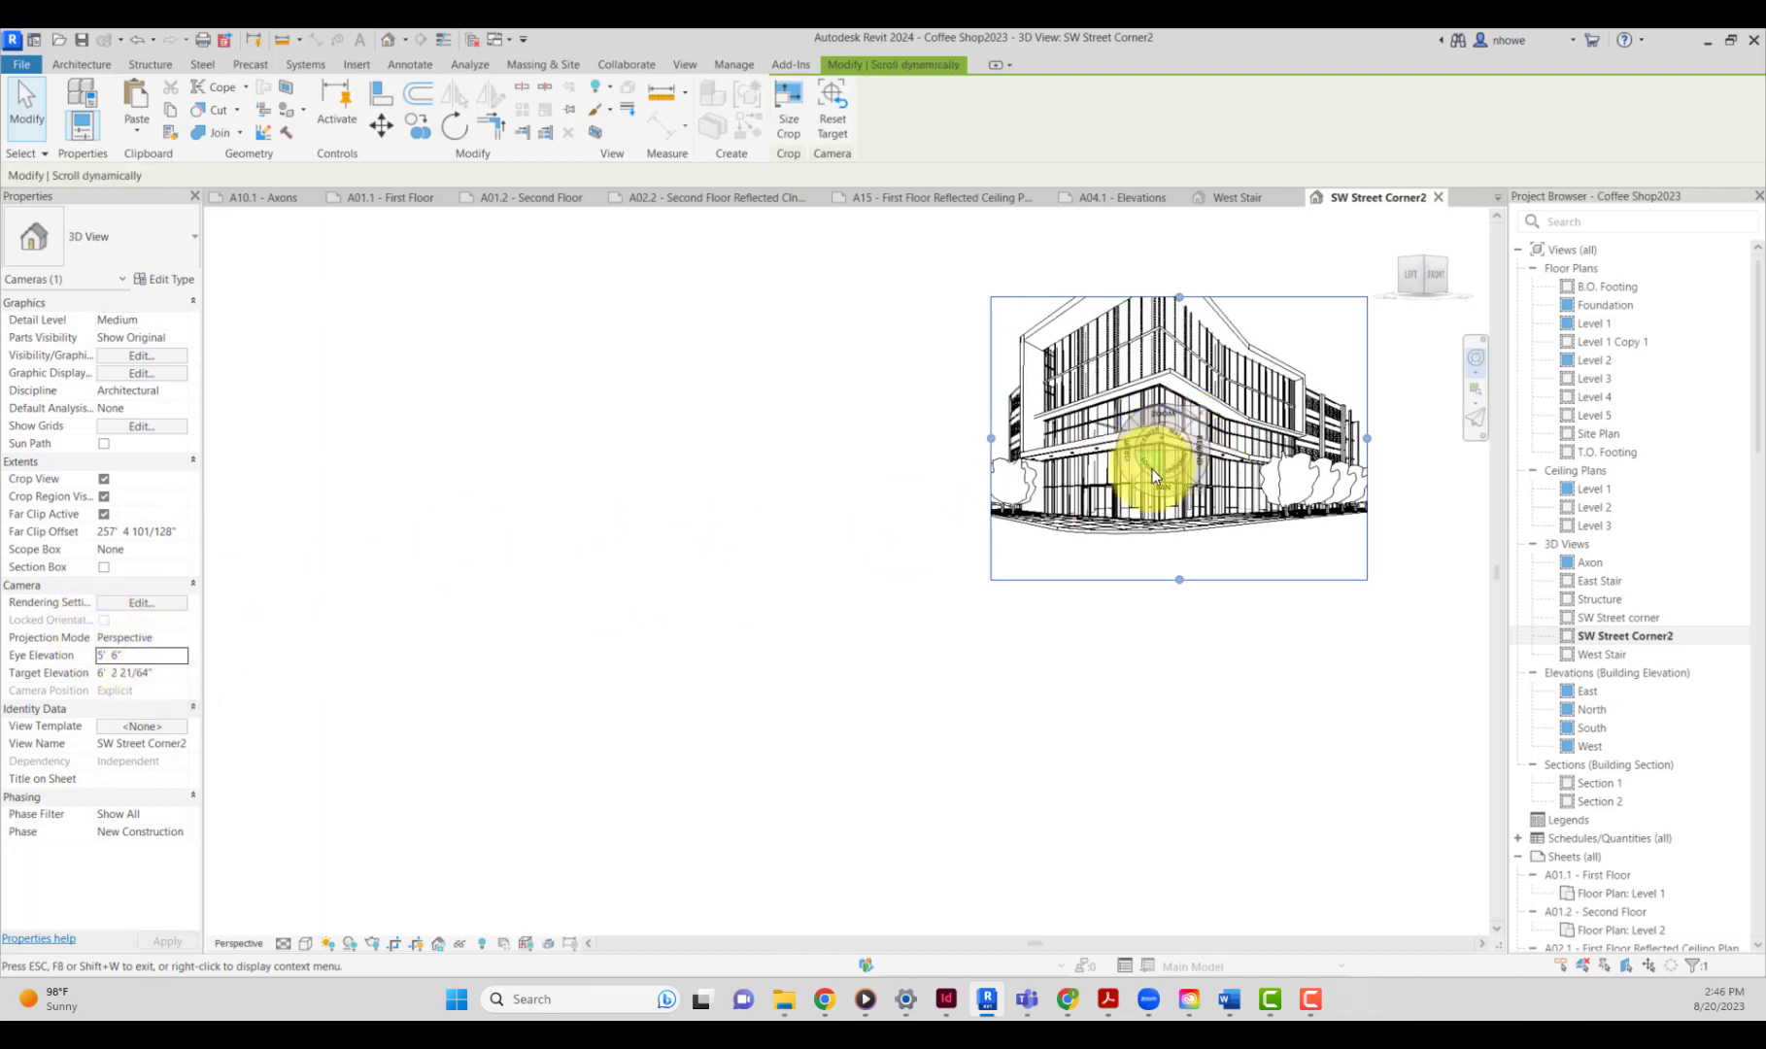
left_click_drag(1152, 465, 1155, 379)
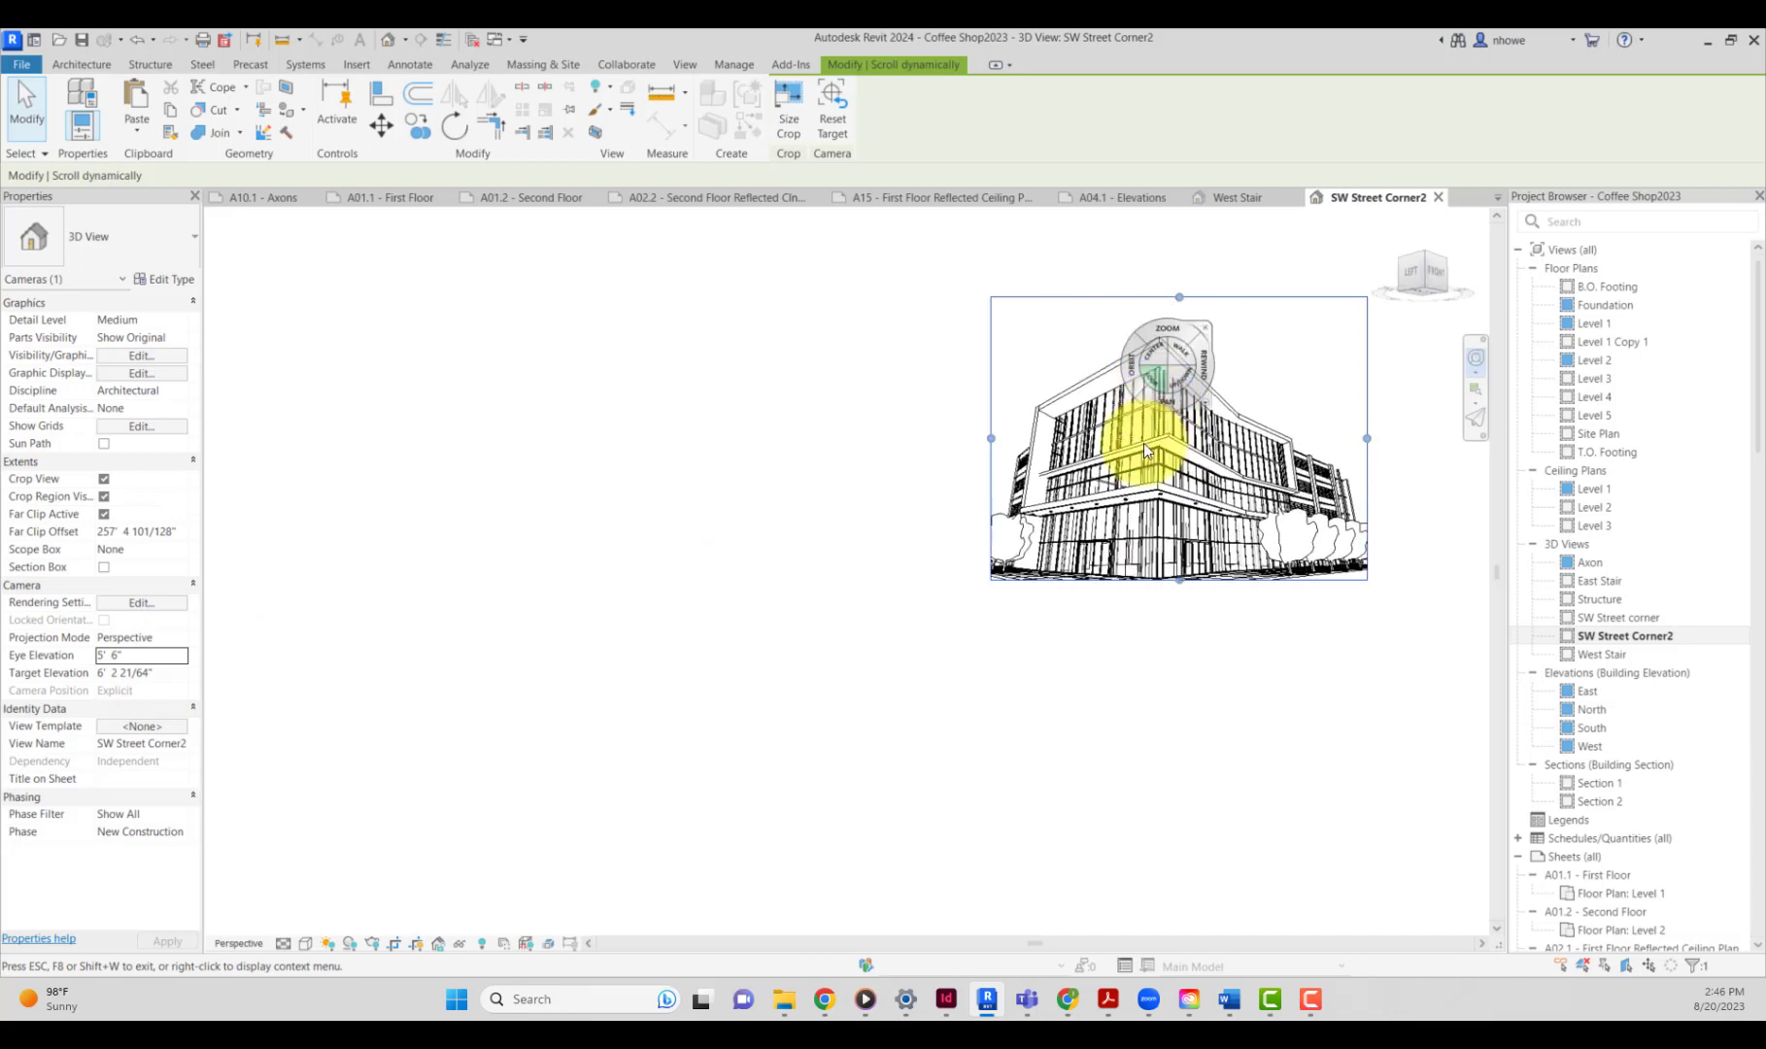
left_click(1083, 415)
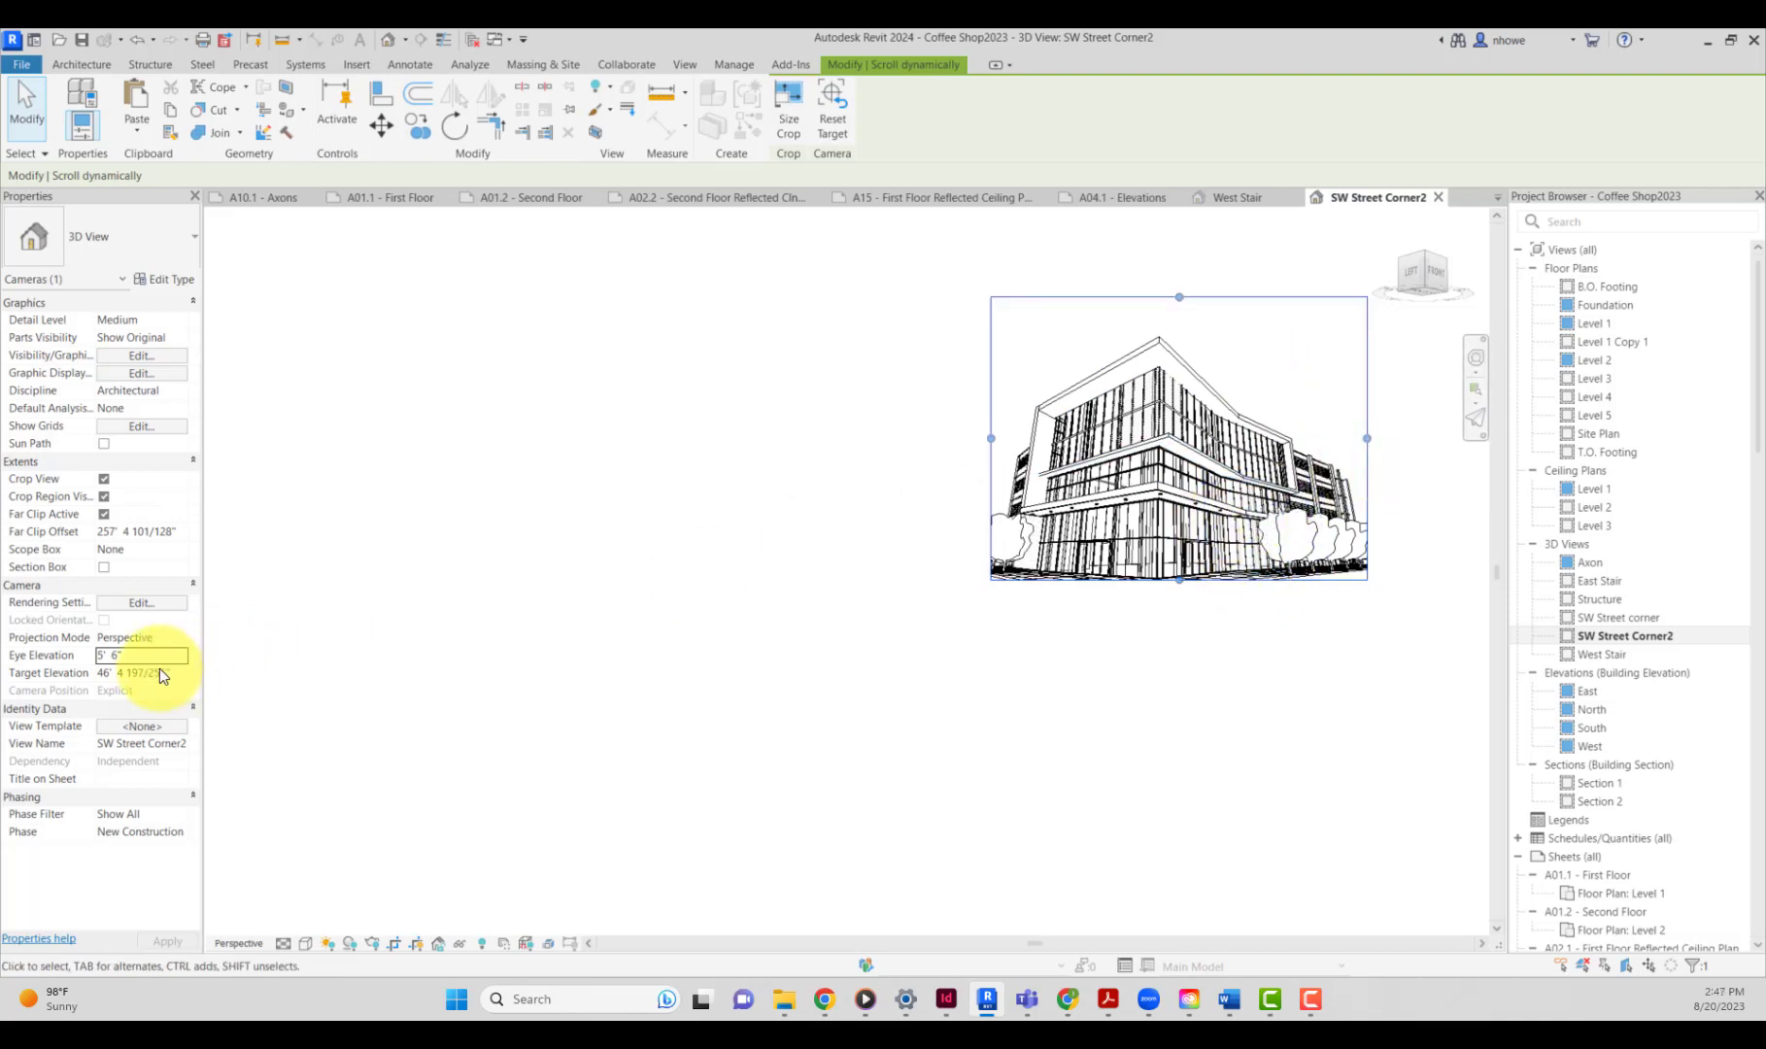
Set both the target elevation and the eye elevation of the SW Street Corner2 camera to 4' 0".
left_click(156, 673)
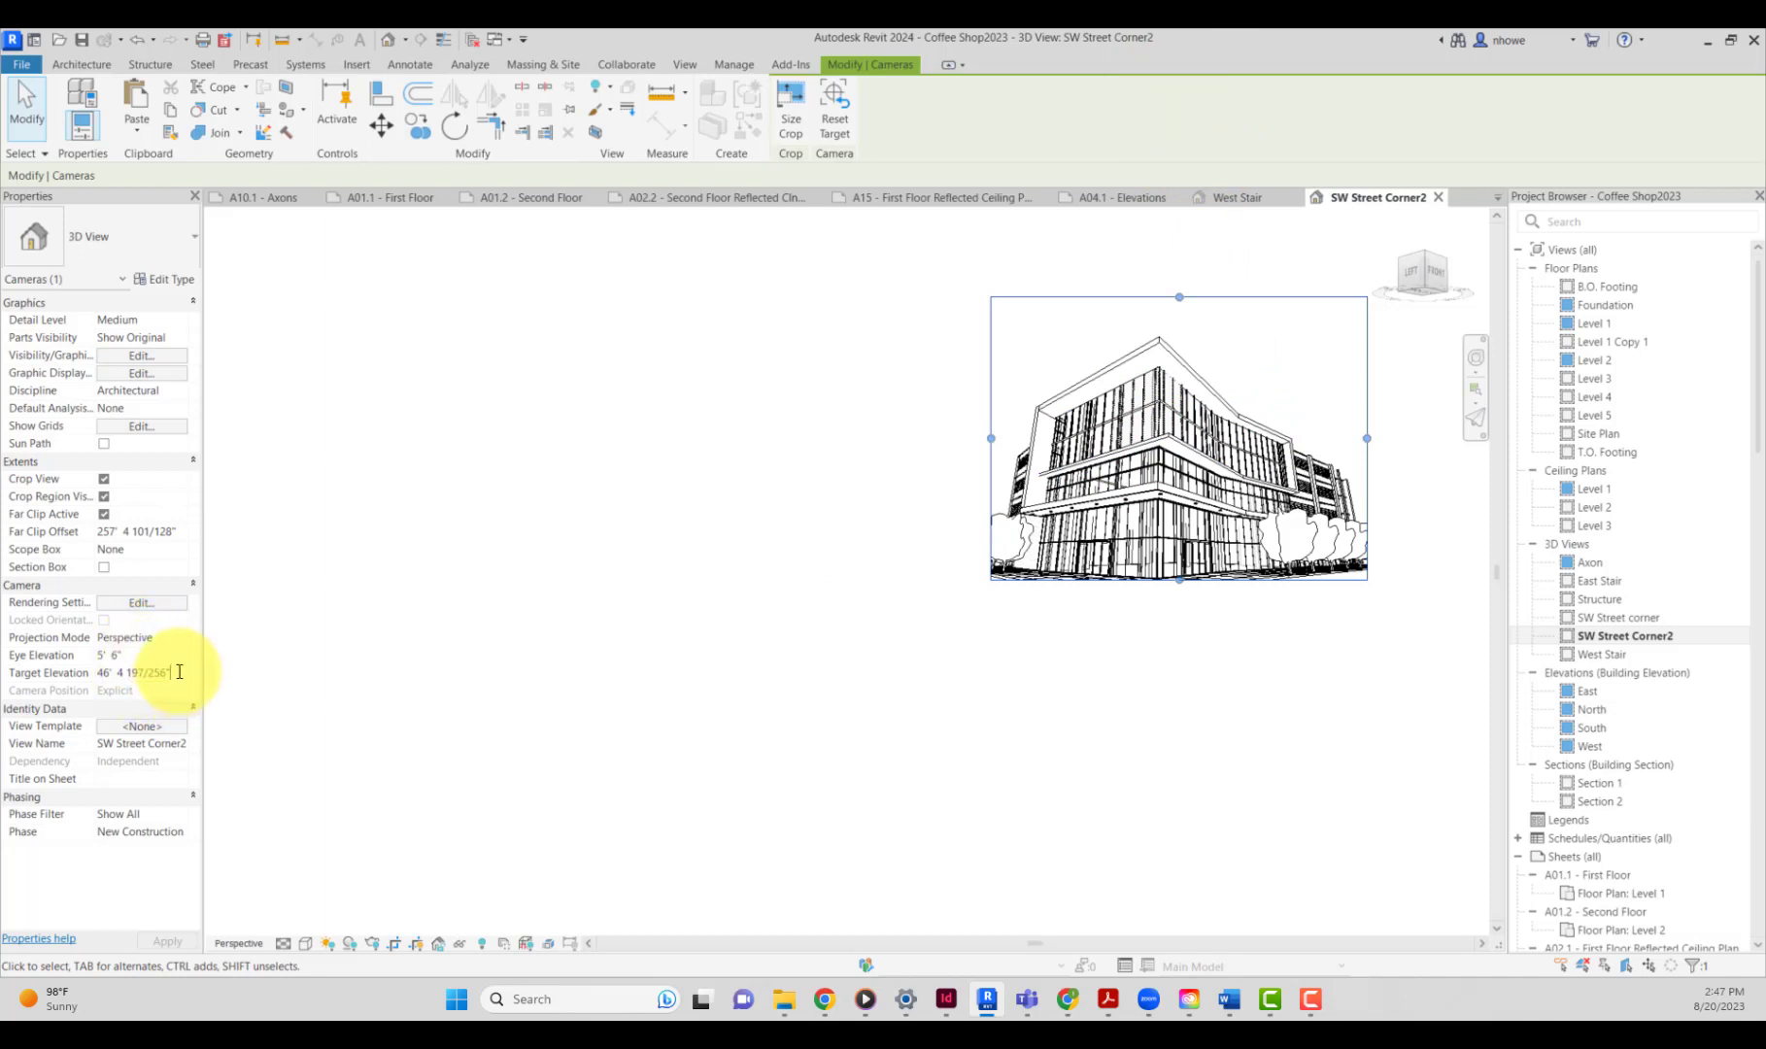
left_click_drag(178, 678, 70, 658)
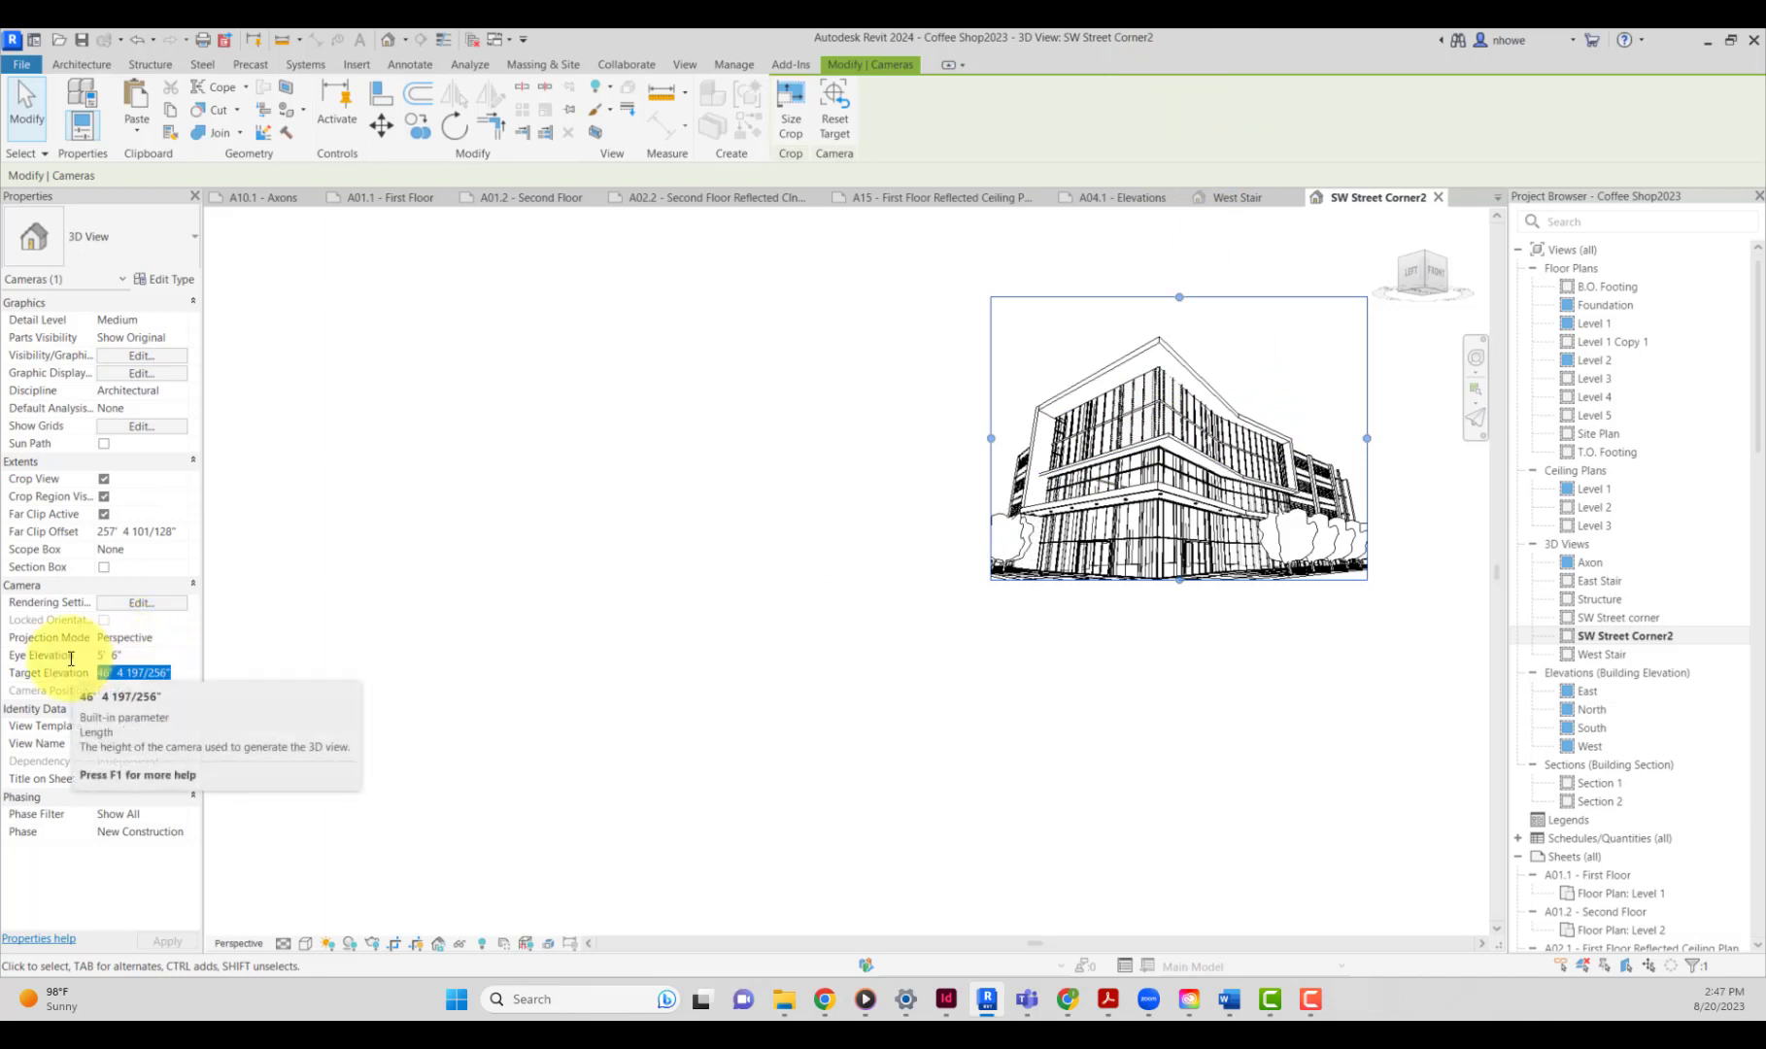
type("4")
left_click(146, 660)
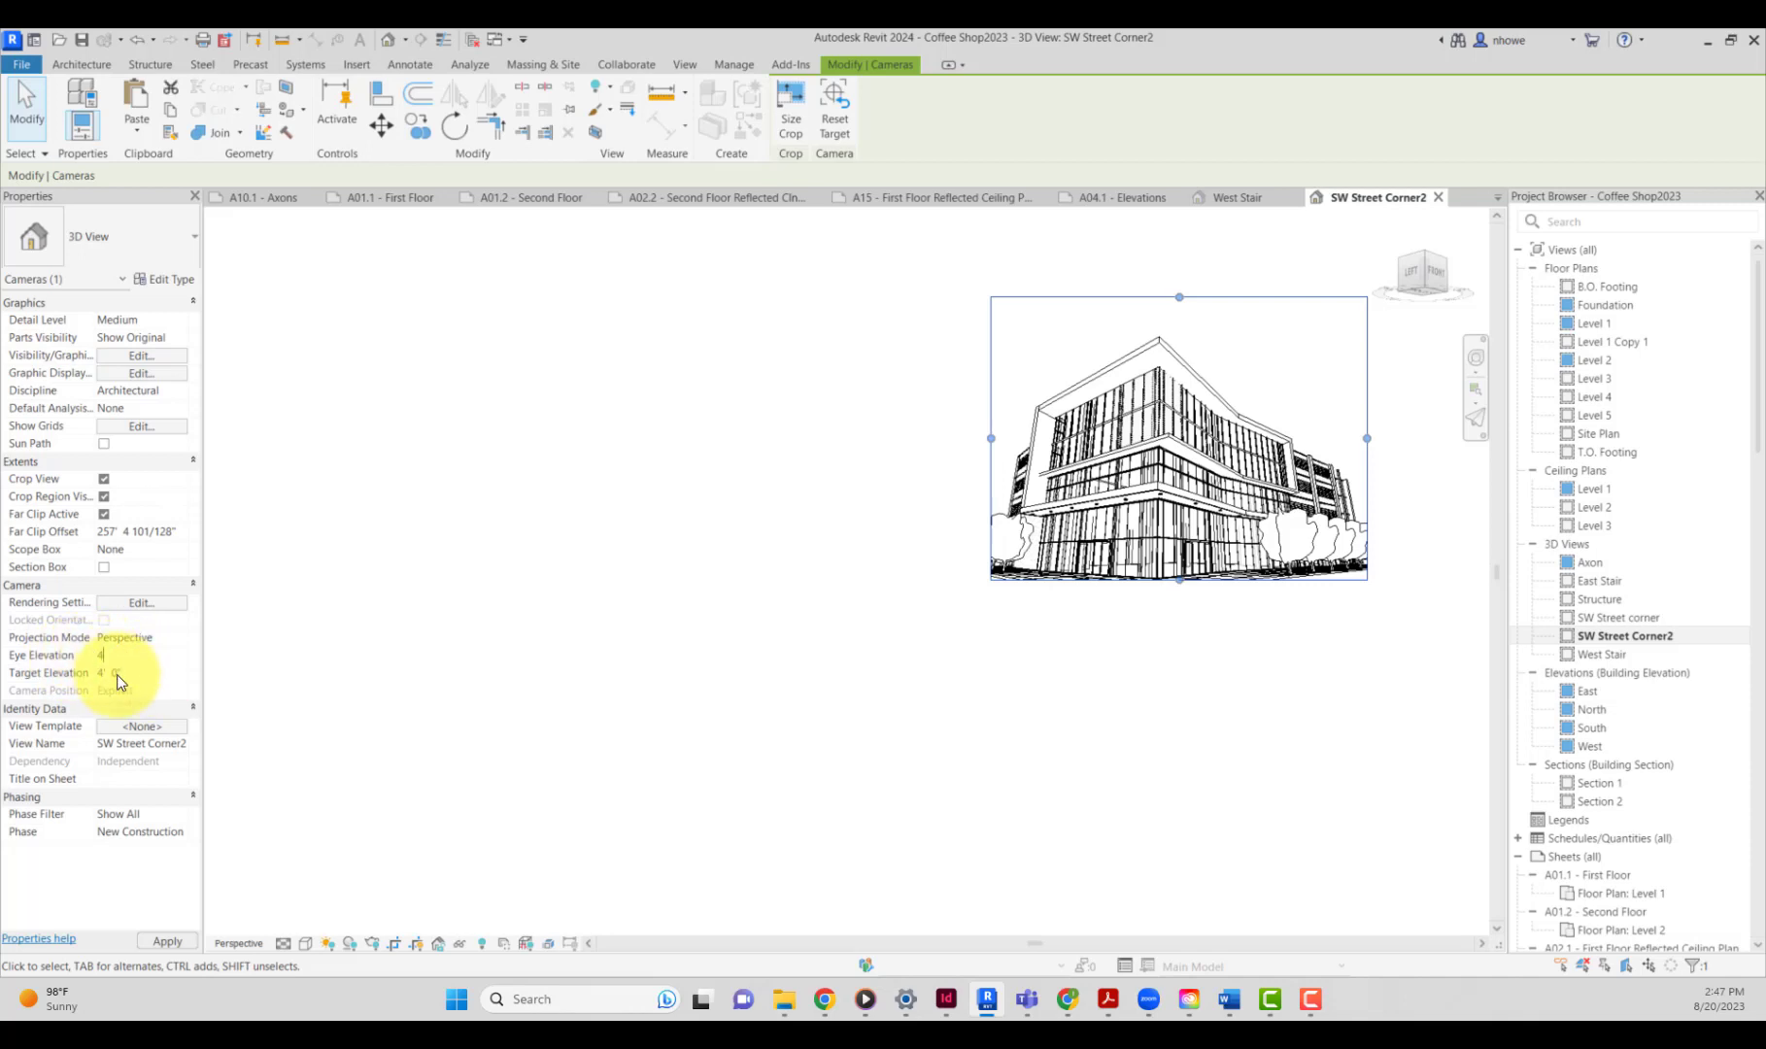
key("Tab")
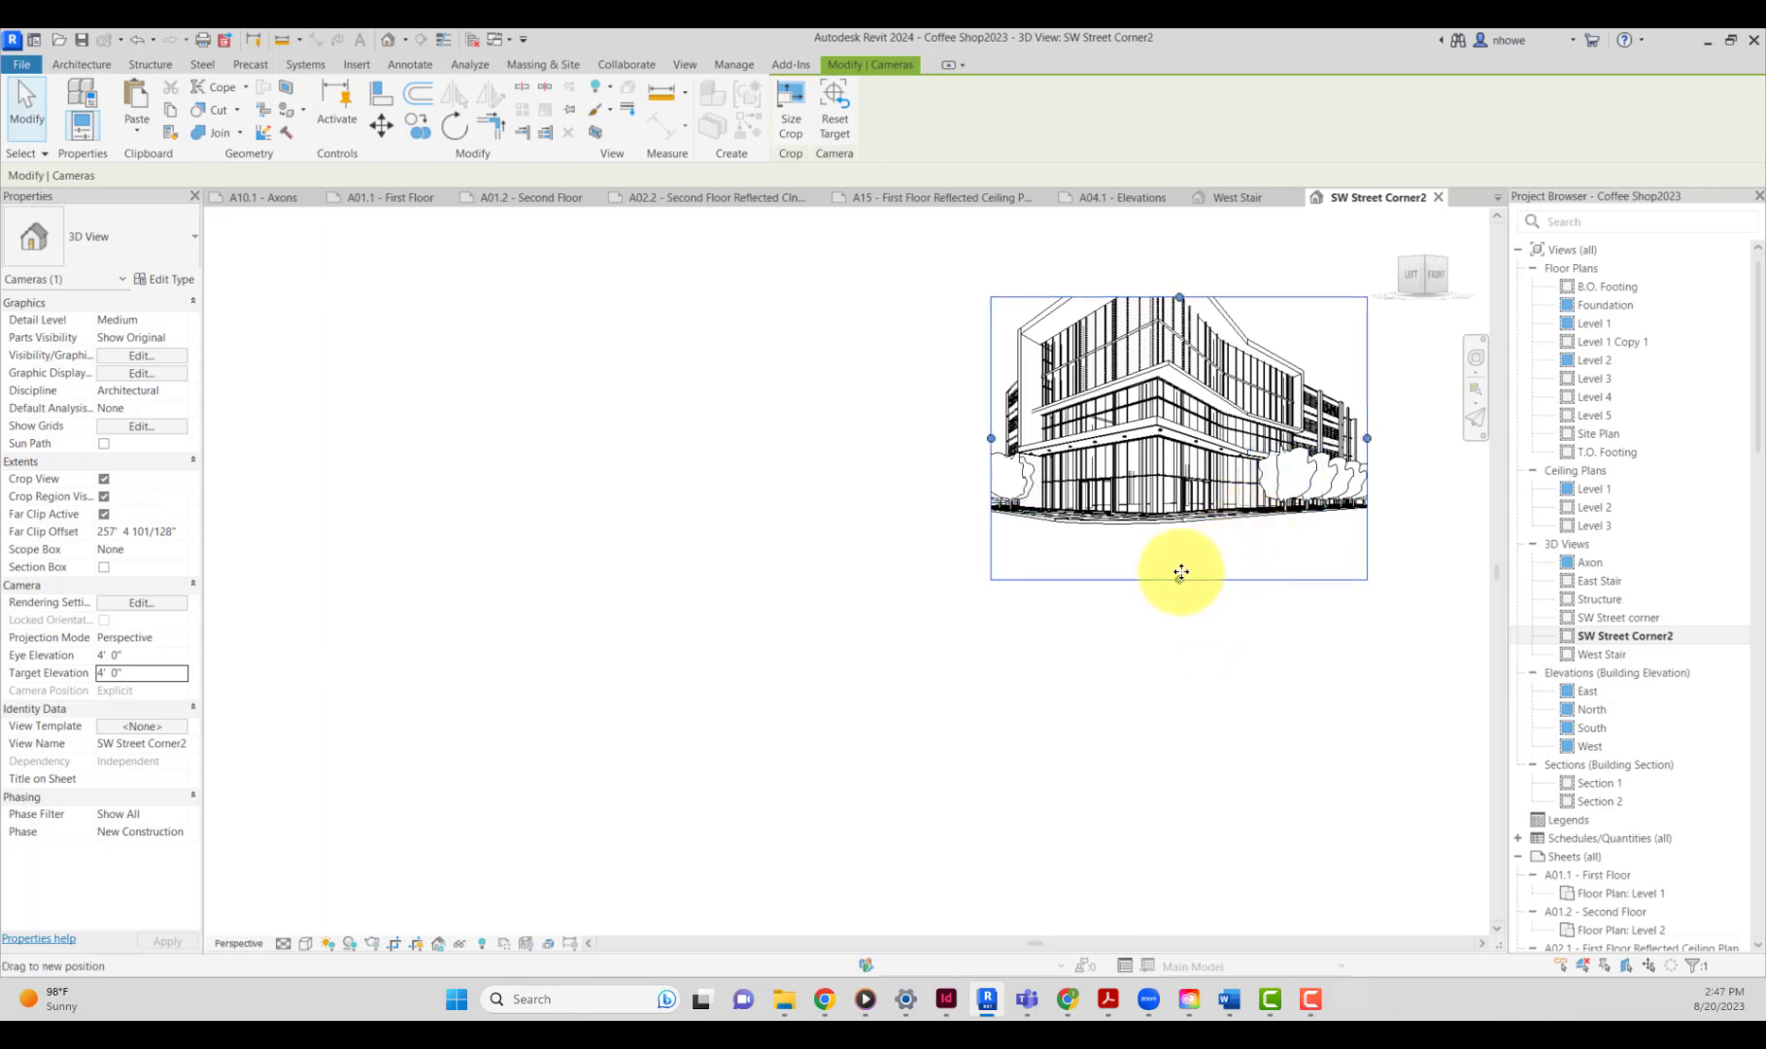
Raise the crop region's bottom edge to just below the street and extend its top edge slightly above the roof peak.
left_click_drag(1179, 579, 1182, 537)
scroll(1218, 587, "down", 2)
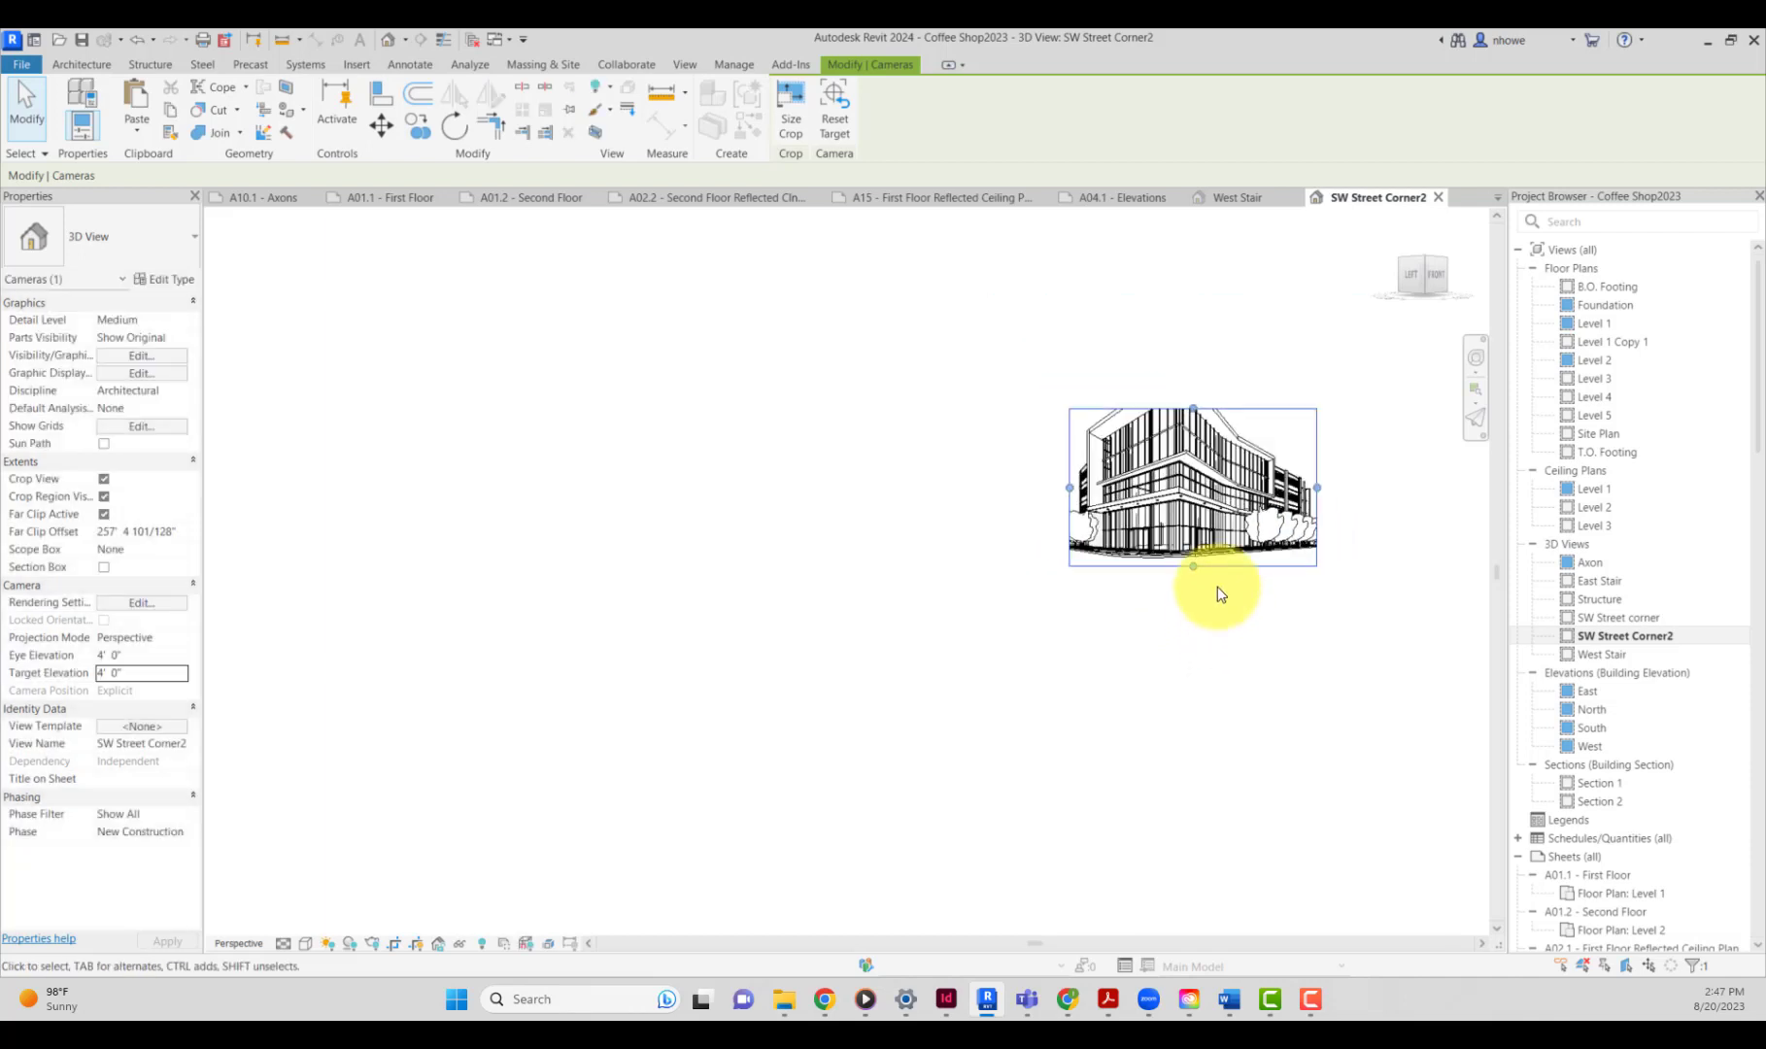
left_click_drag(1192, 413, 1194, 339)
scroll(1189, 367, "up", 3)
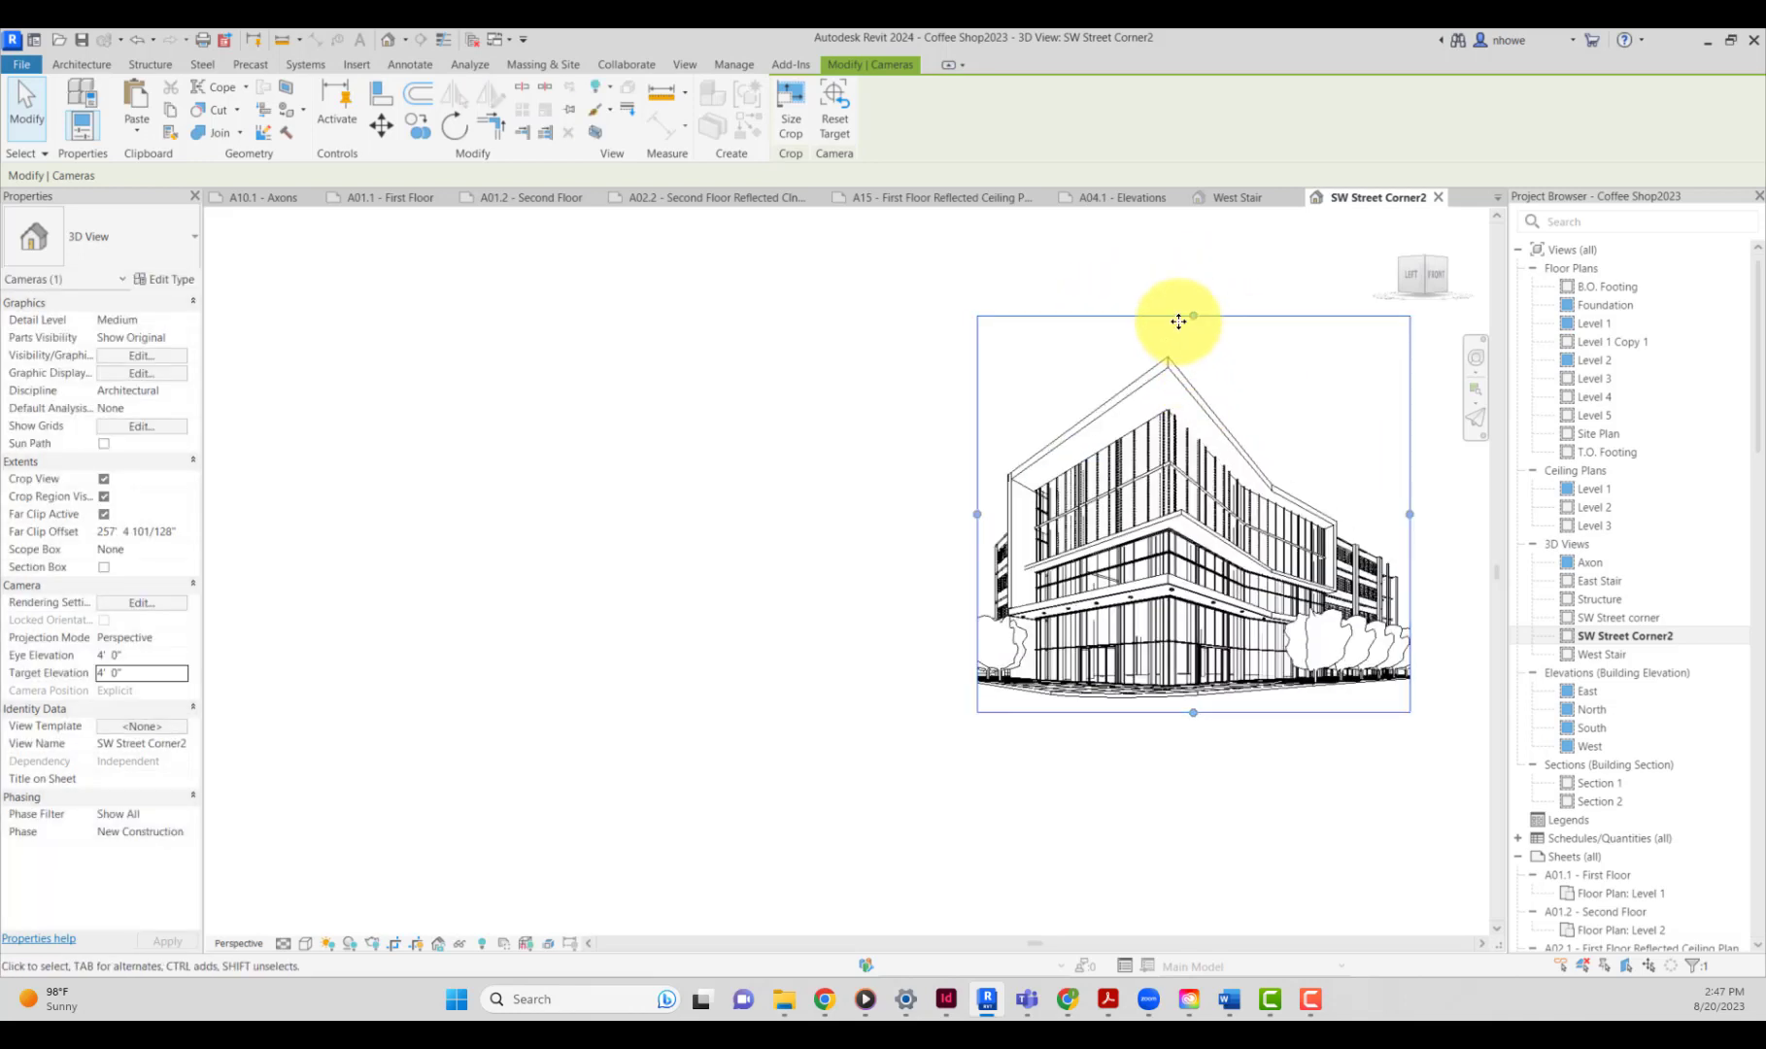
left_click_drag(1194, 322, 1193, 334)
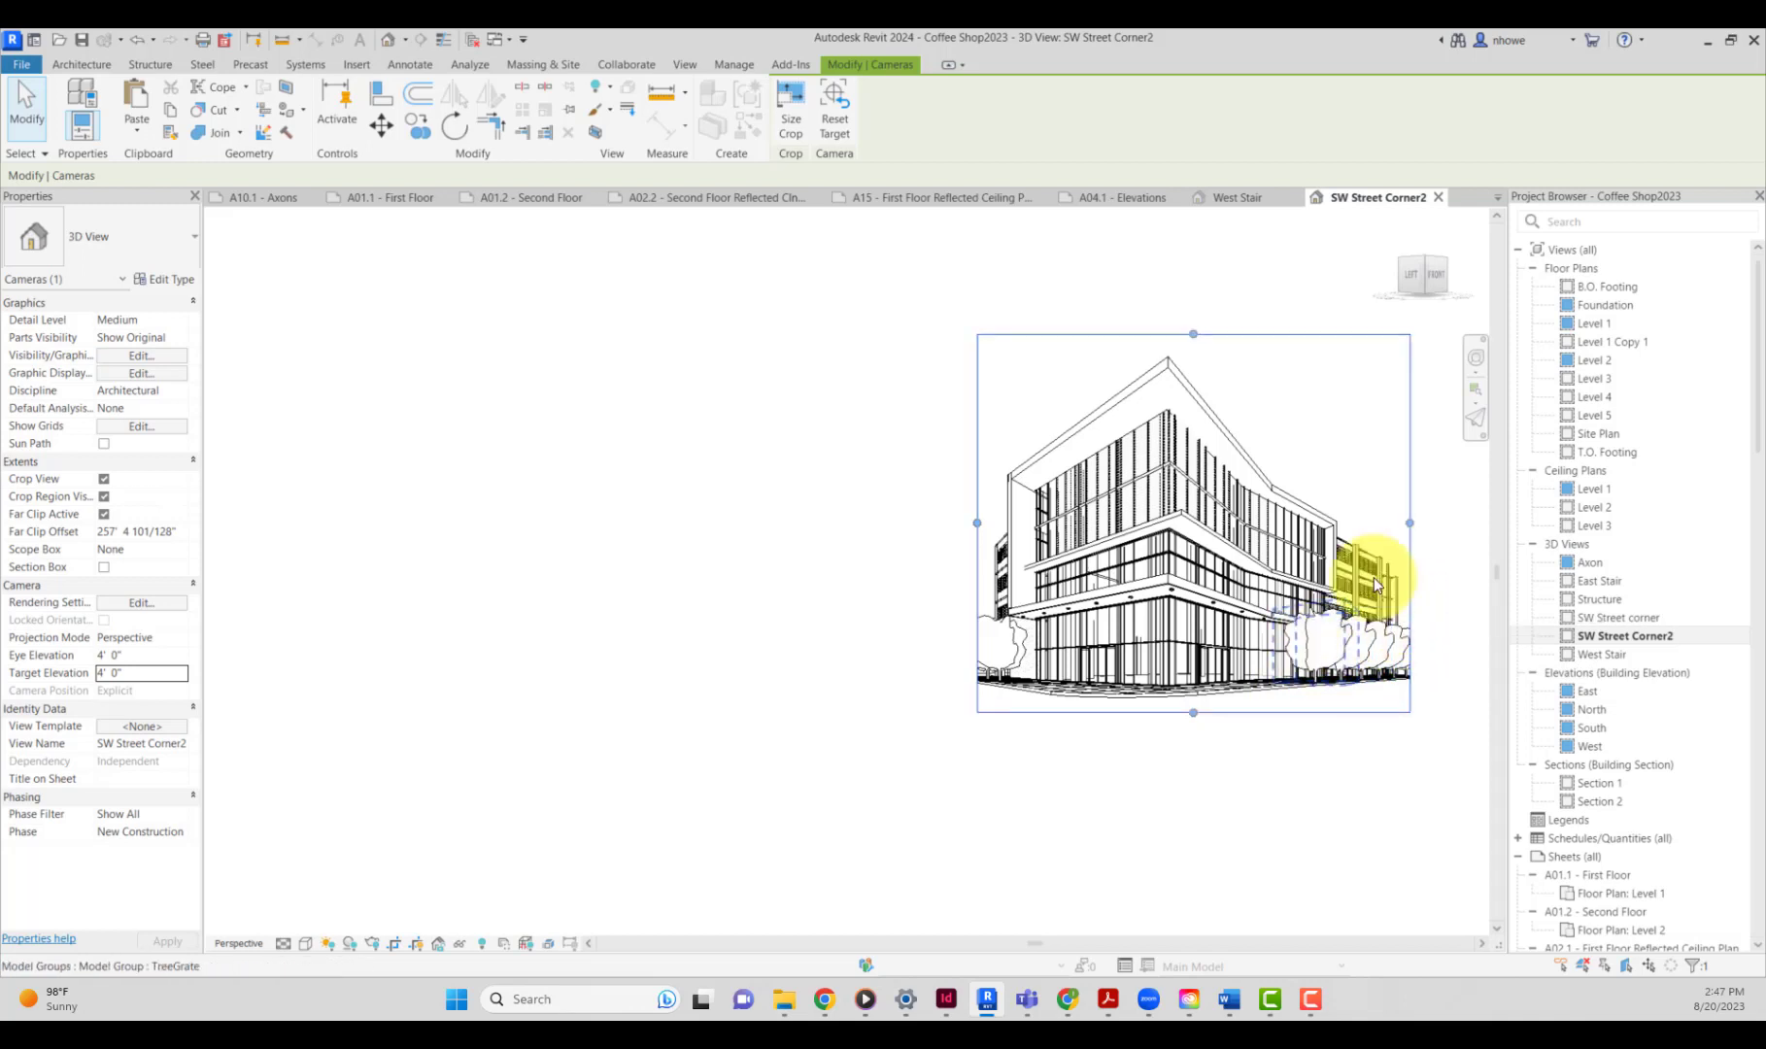
Zoom the camera closer to the building with the steering wheel, and close the wheel.
left_click(1476, 358)
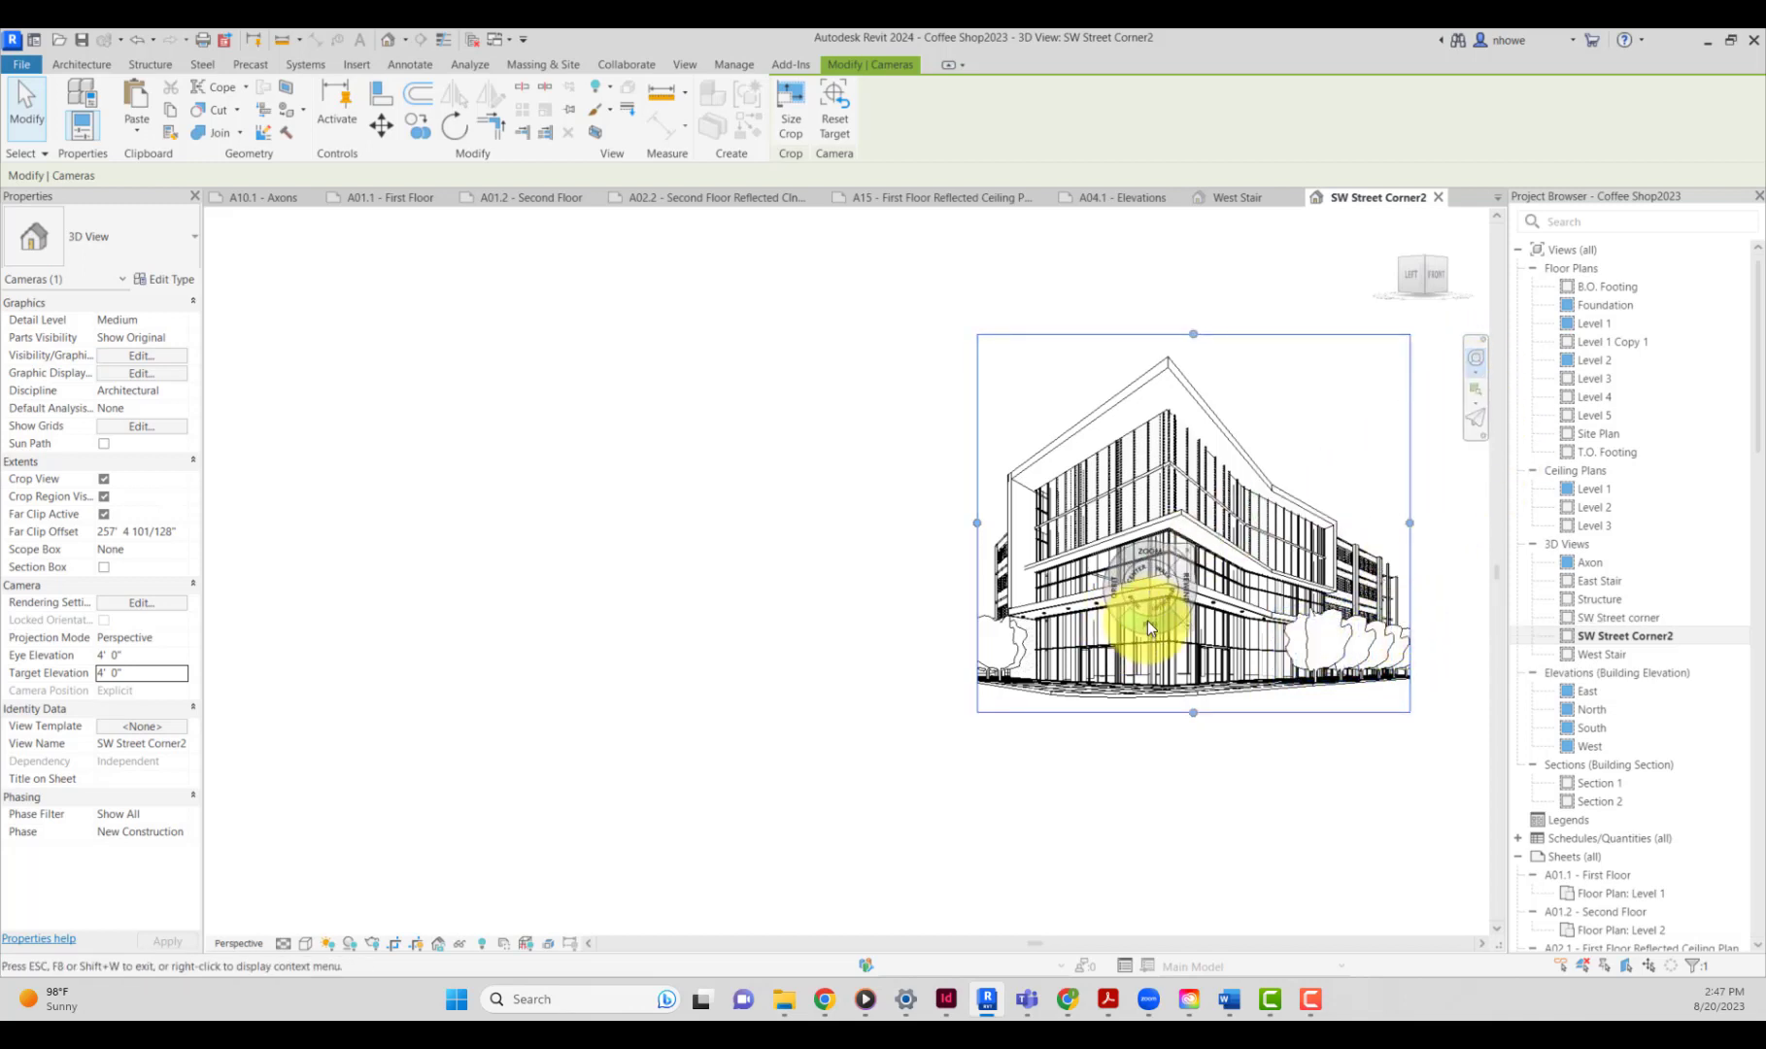
left_click_drag(1160, 580, 846, 762)
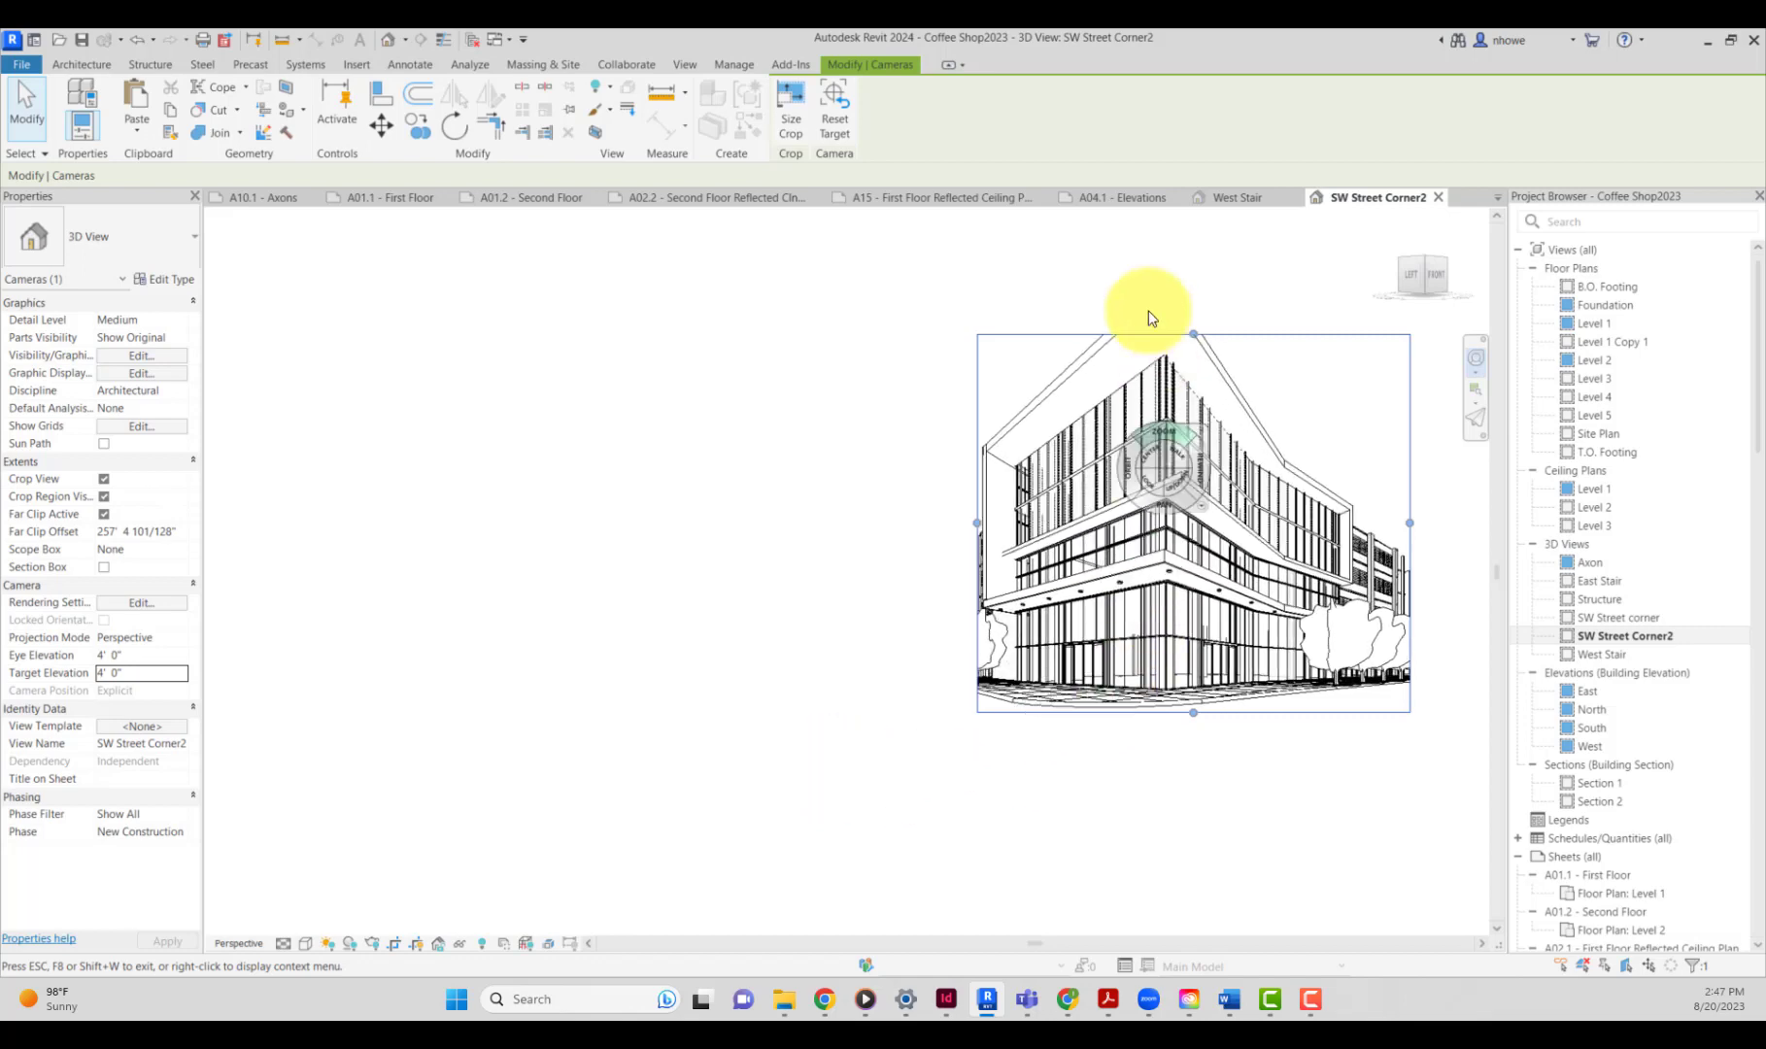
left_click(1203, 307)
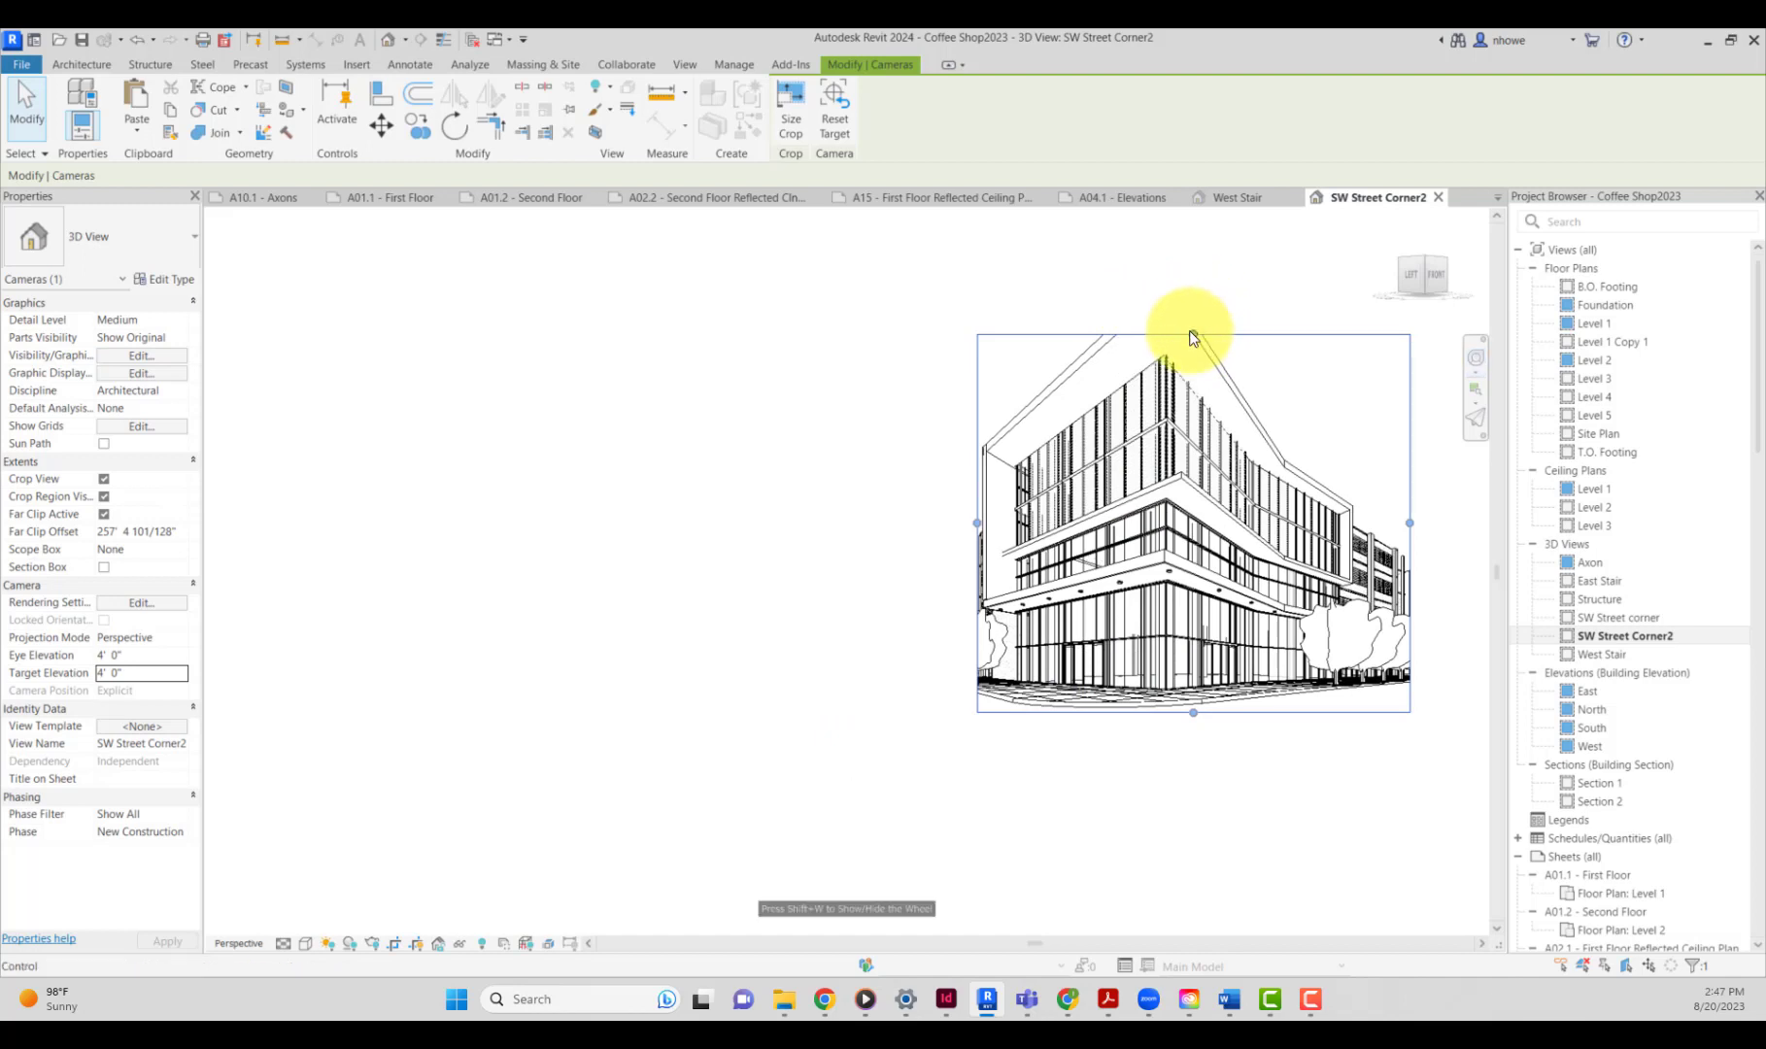
Extend the crop region above the roof peak, widen it slightly on both sides, and deselect it.
left_click_drag(1191, 331, 1183, 250)
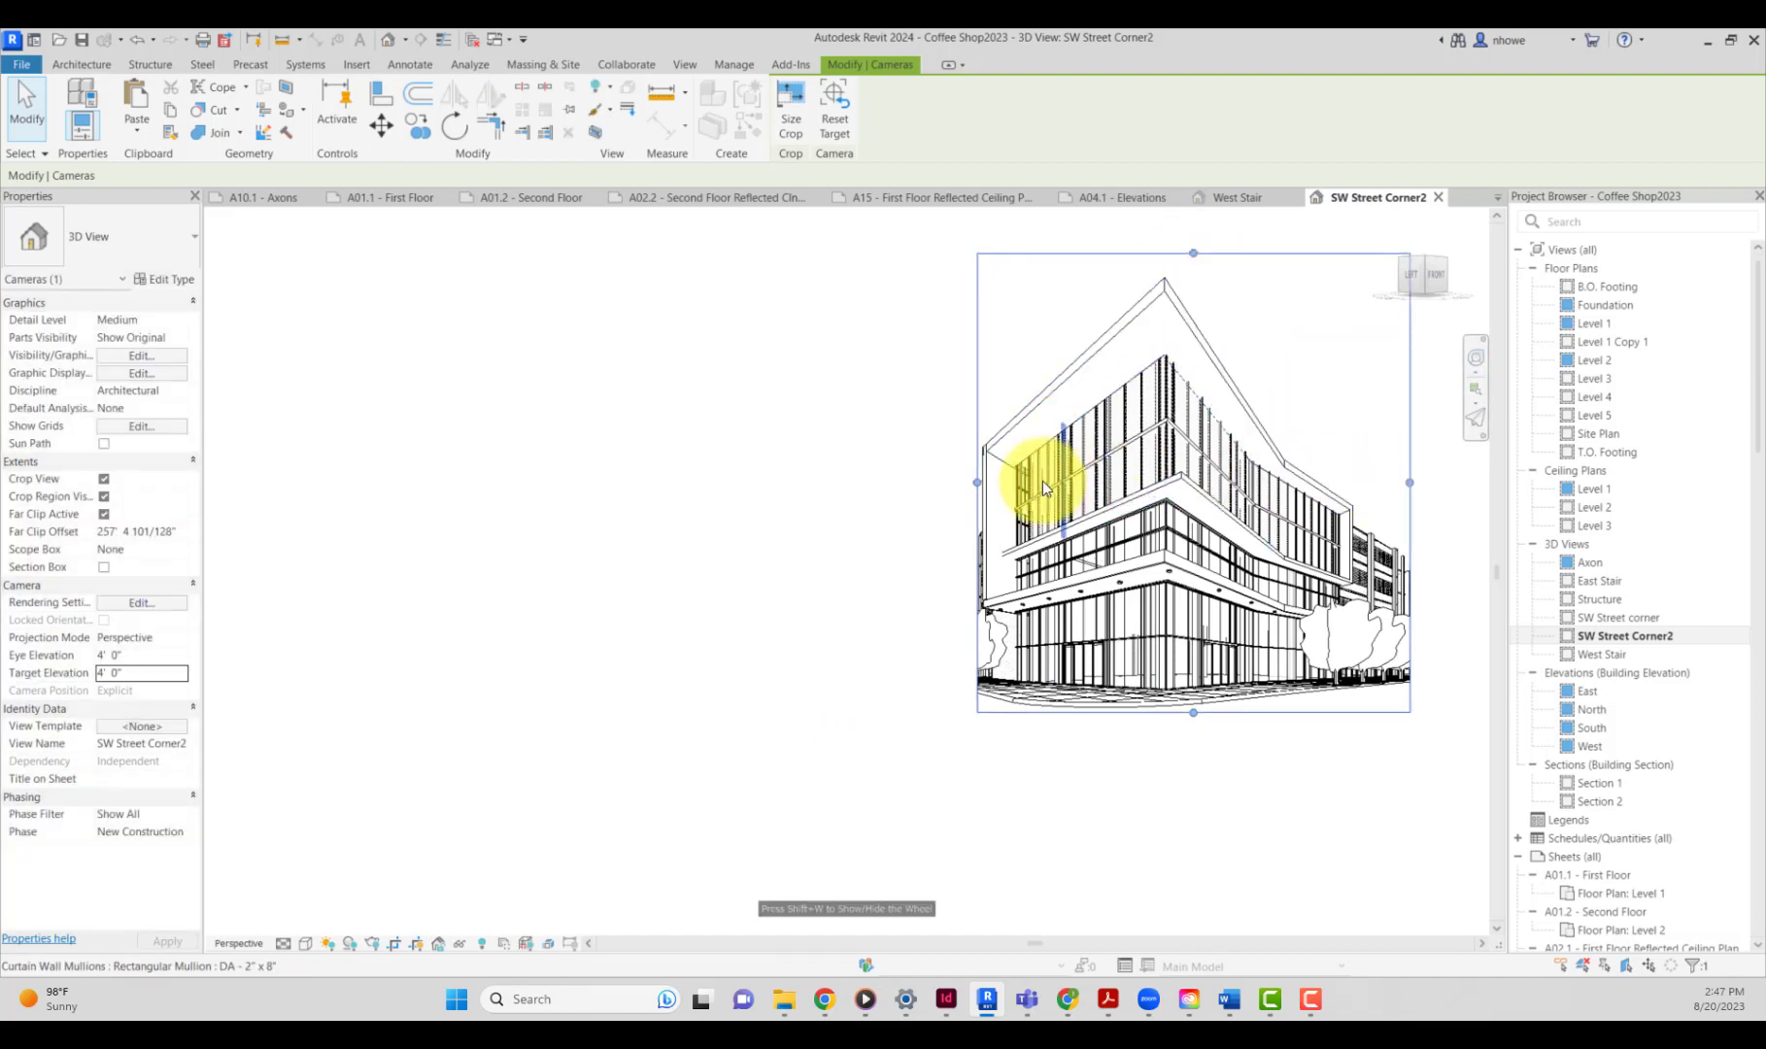
left_click_drag(977, 485, 971, 482)
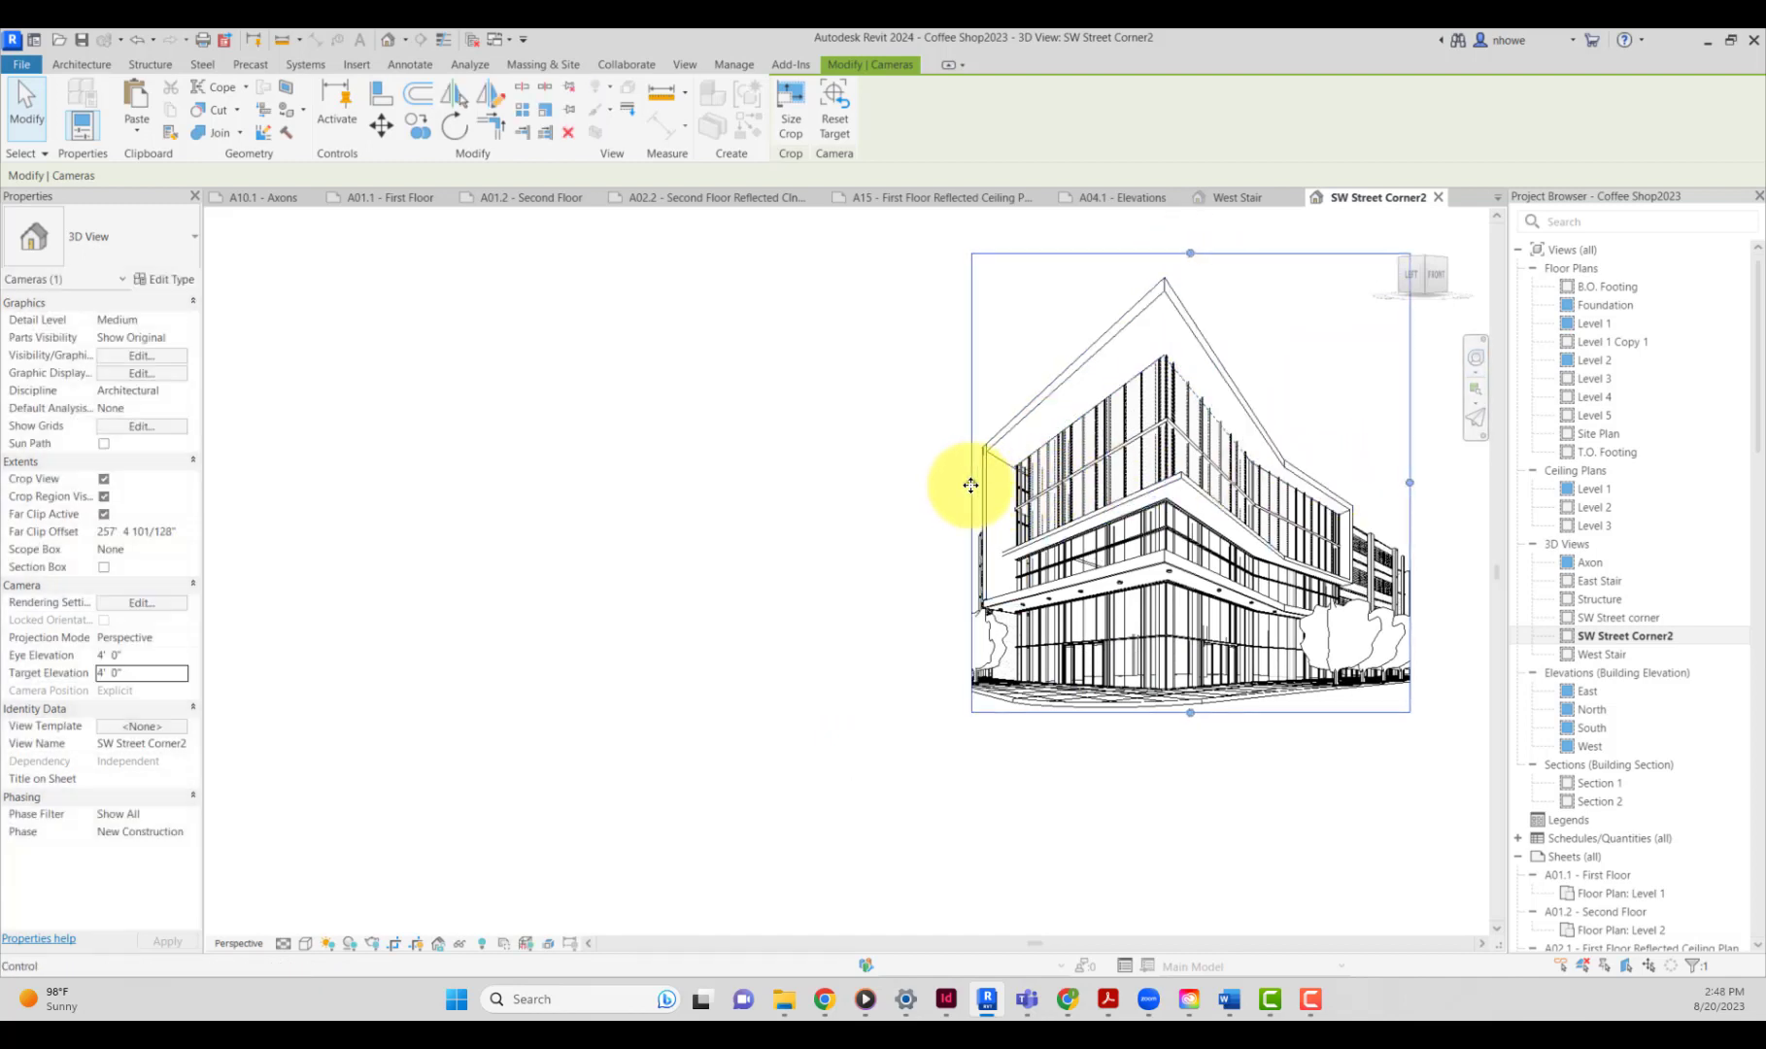
left_click_drag(1410, 483, 1424, 482)
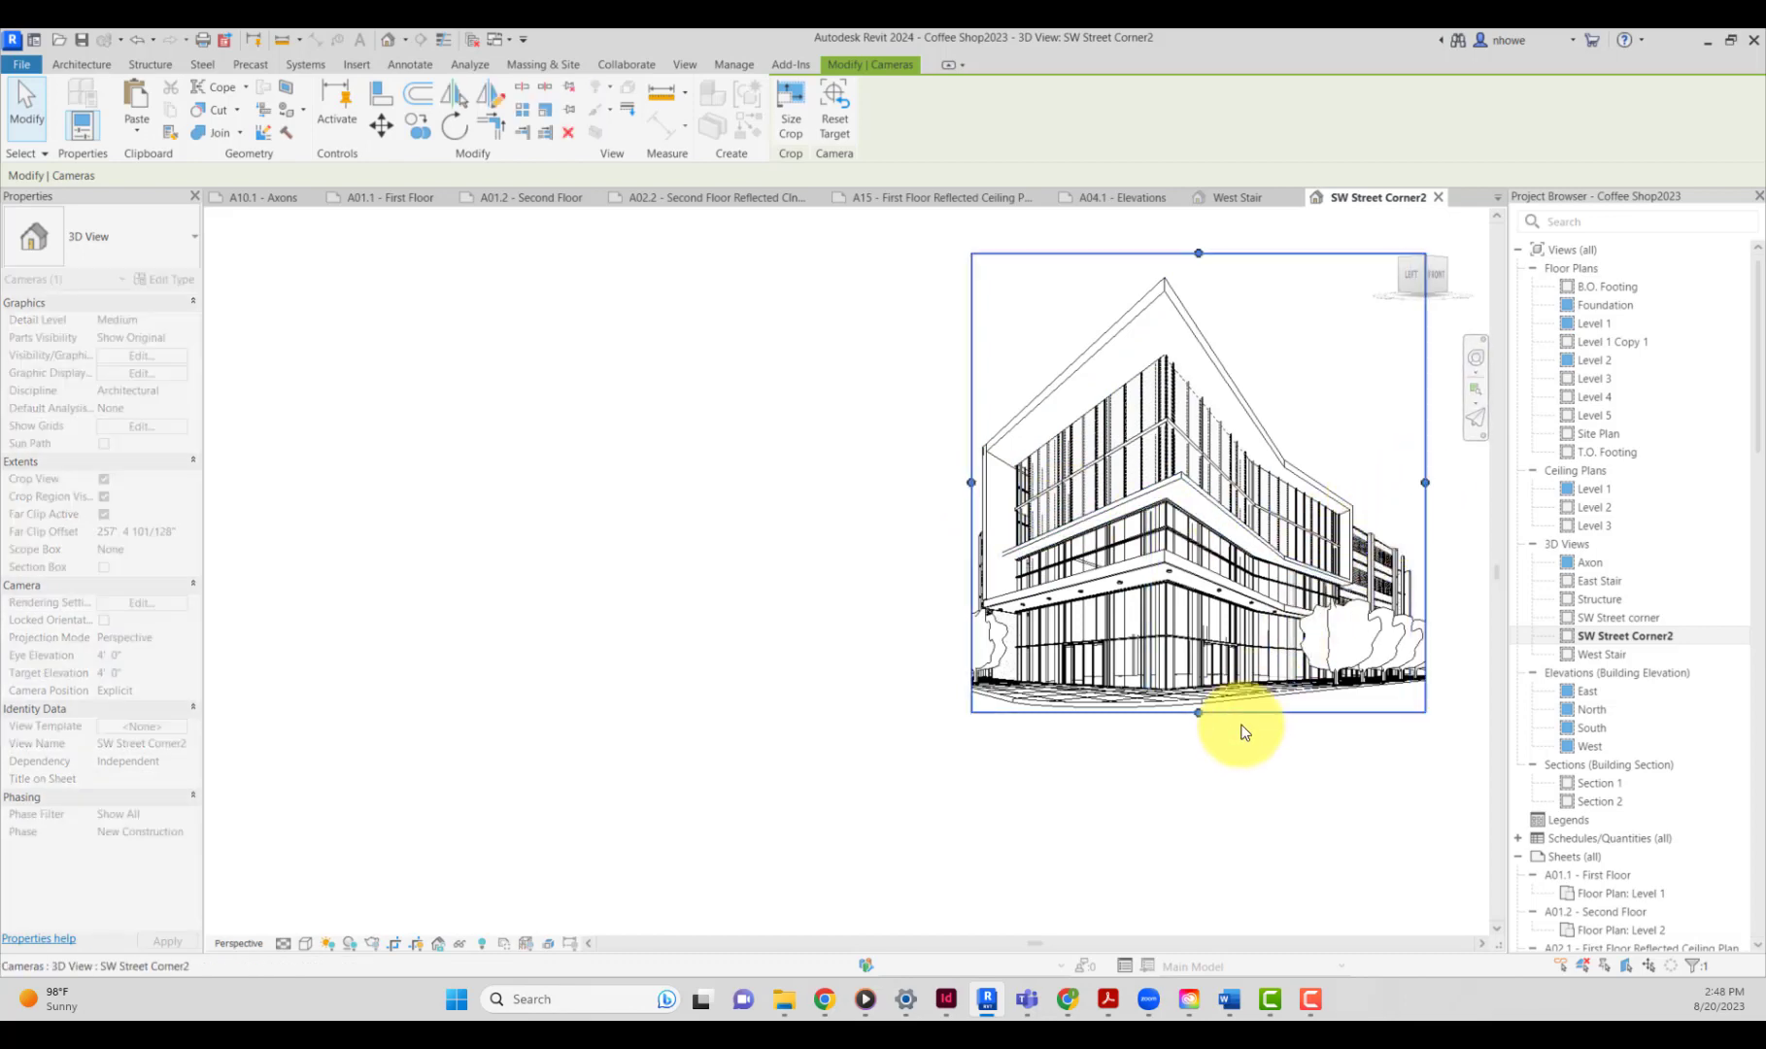
left_click(1243, 748)
Preview the camera view in the Consistent Colors visual style and in the Realistic visual style.
scroll(1240, 743, "down", 2)
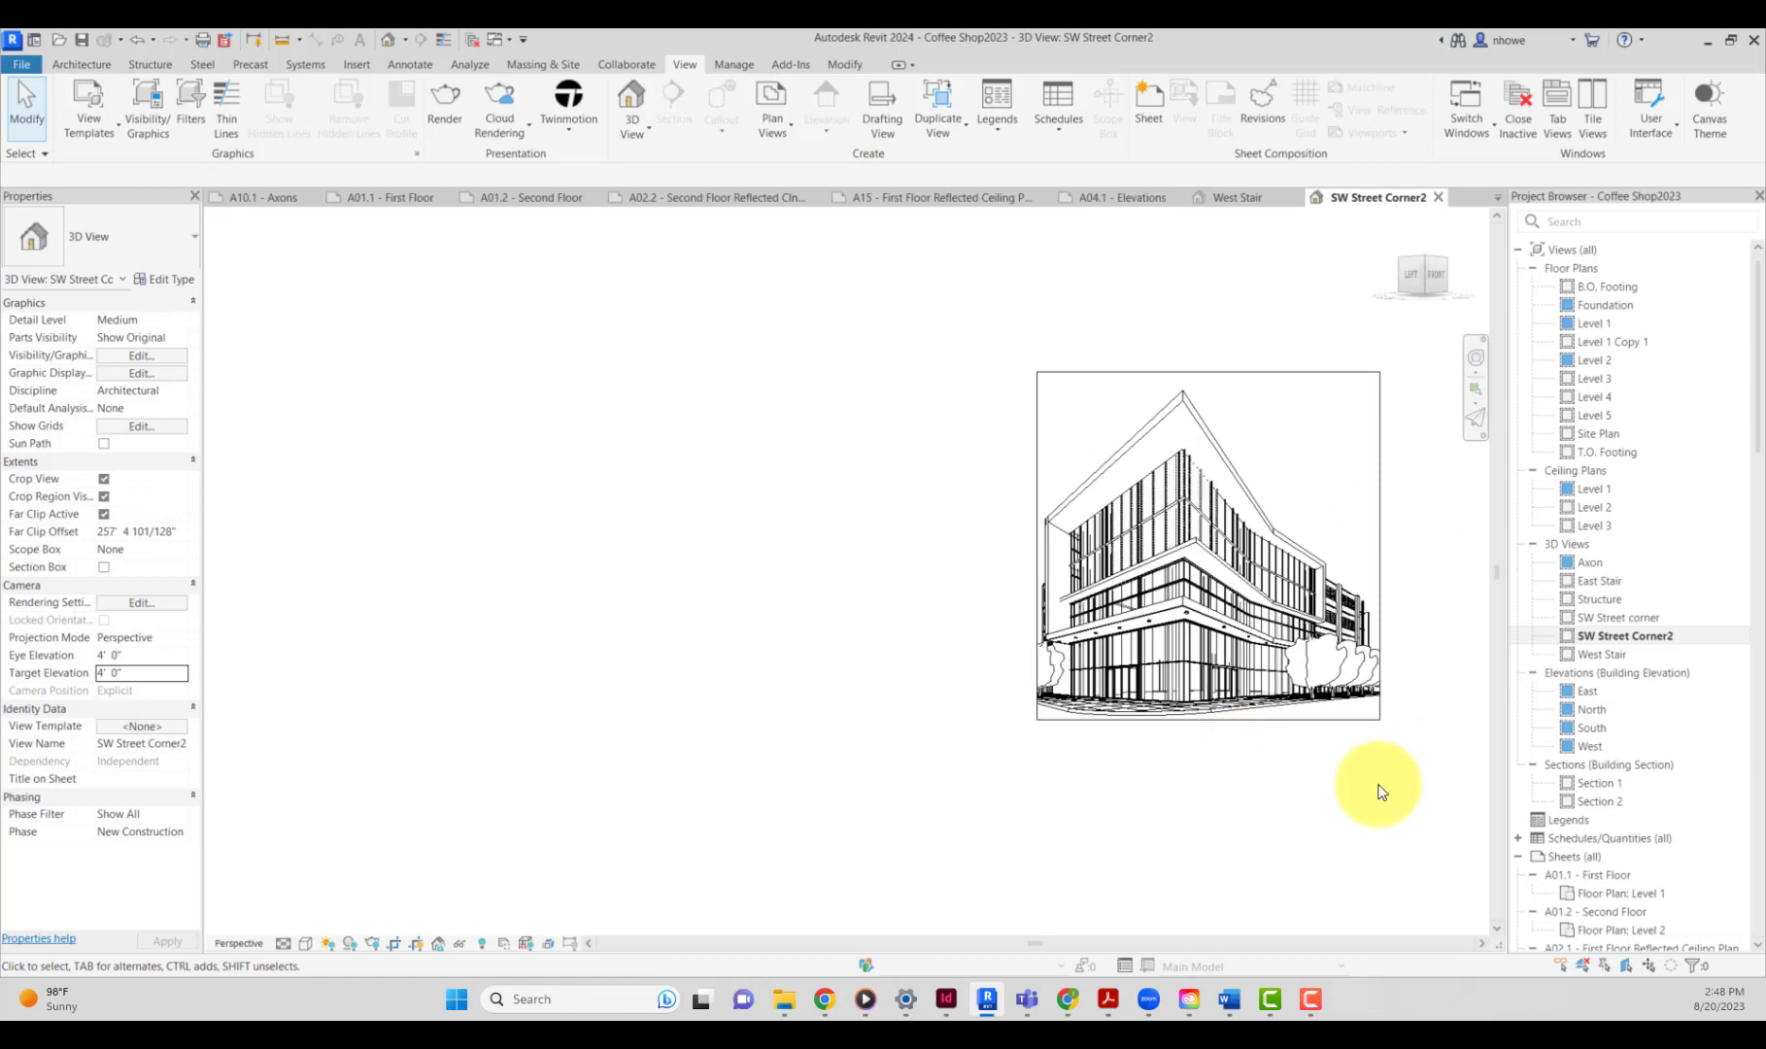
scroll(1421, 774, "up", 3)
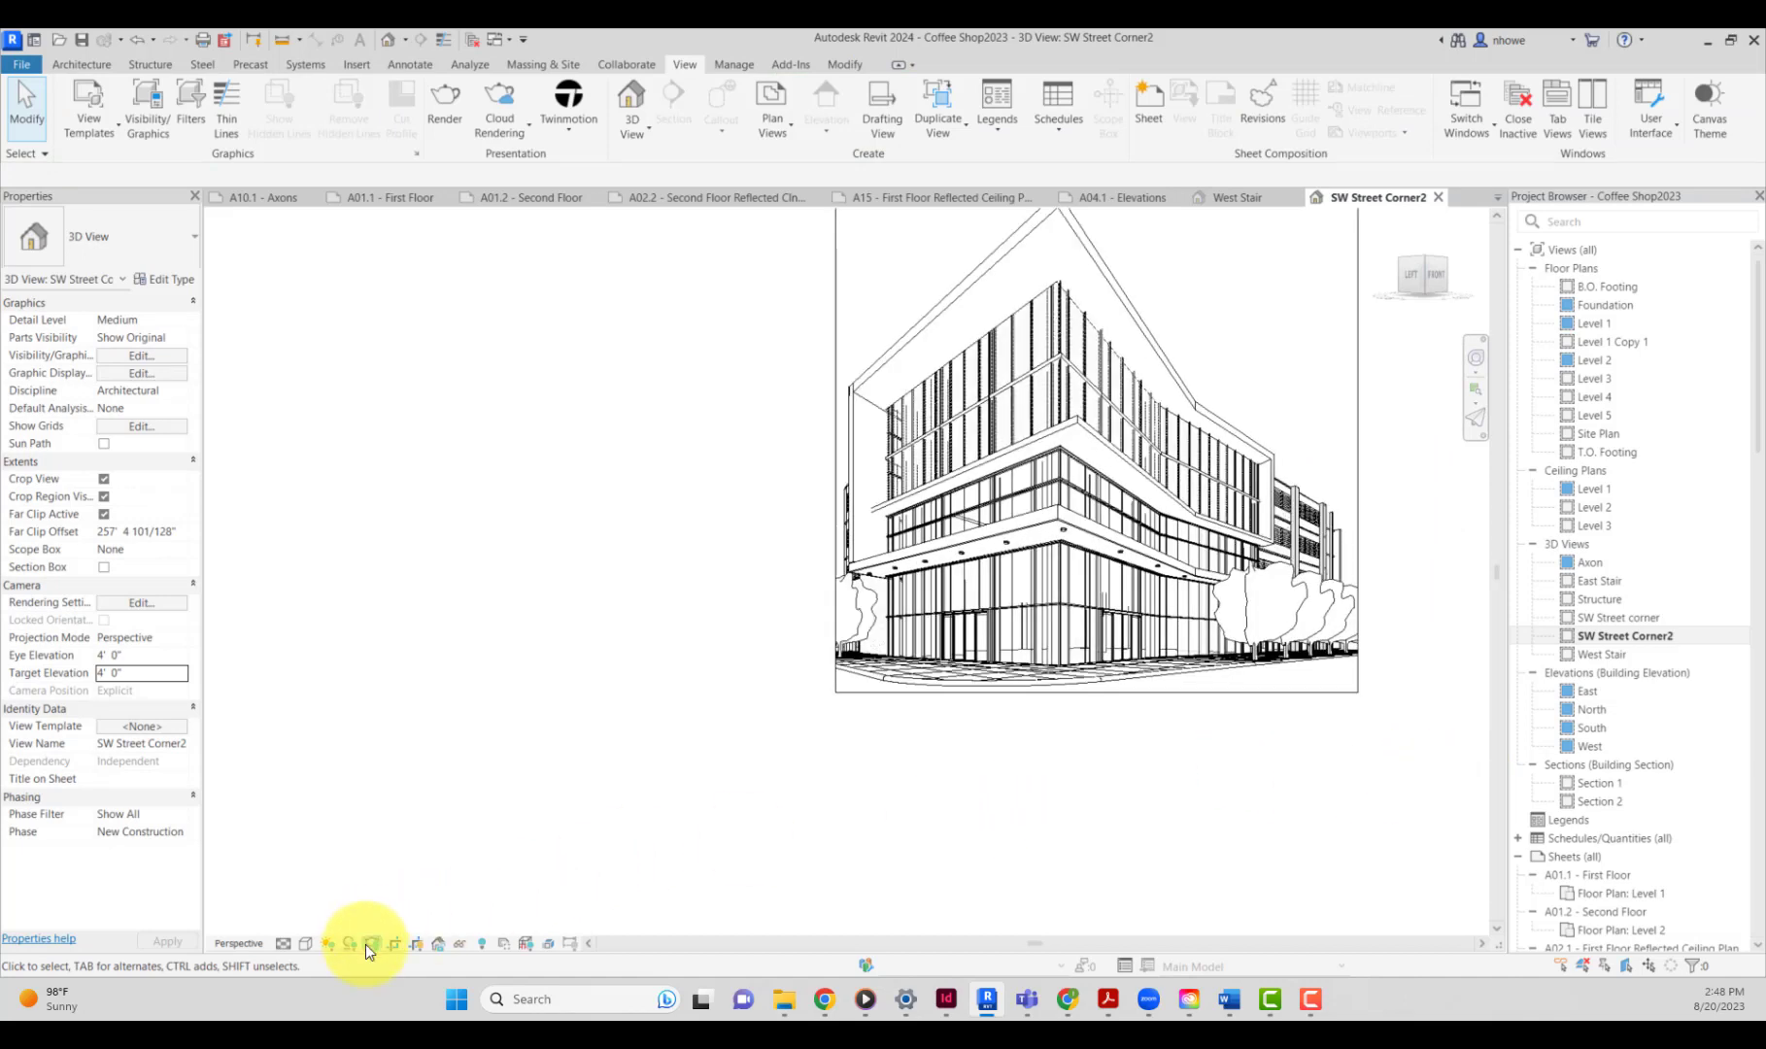
left_click(307, 942)
left_click(335, 892)
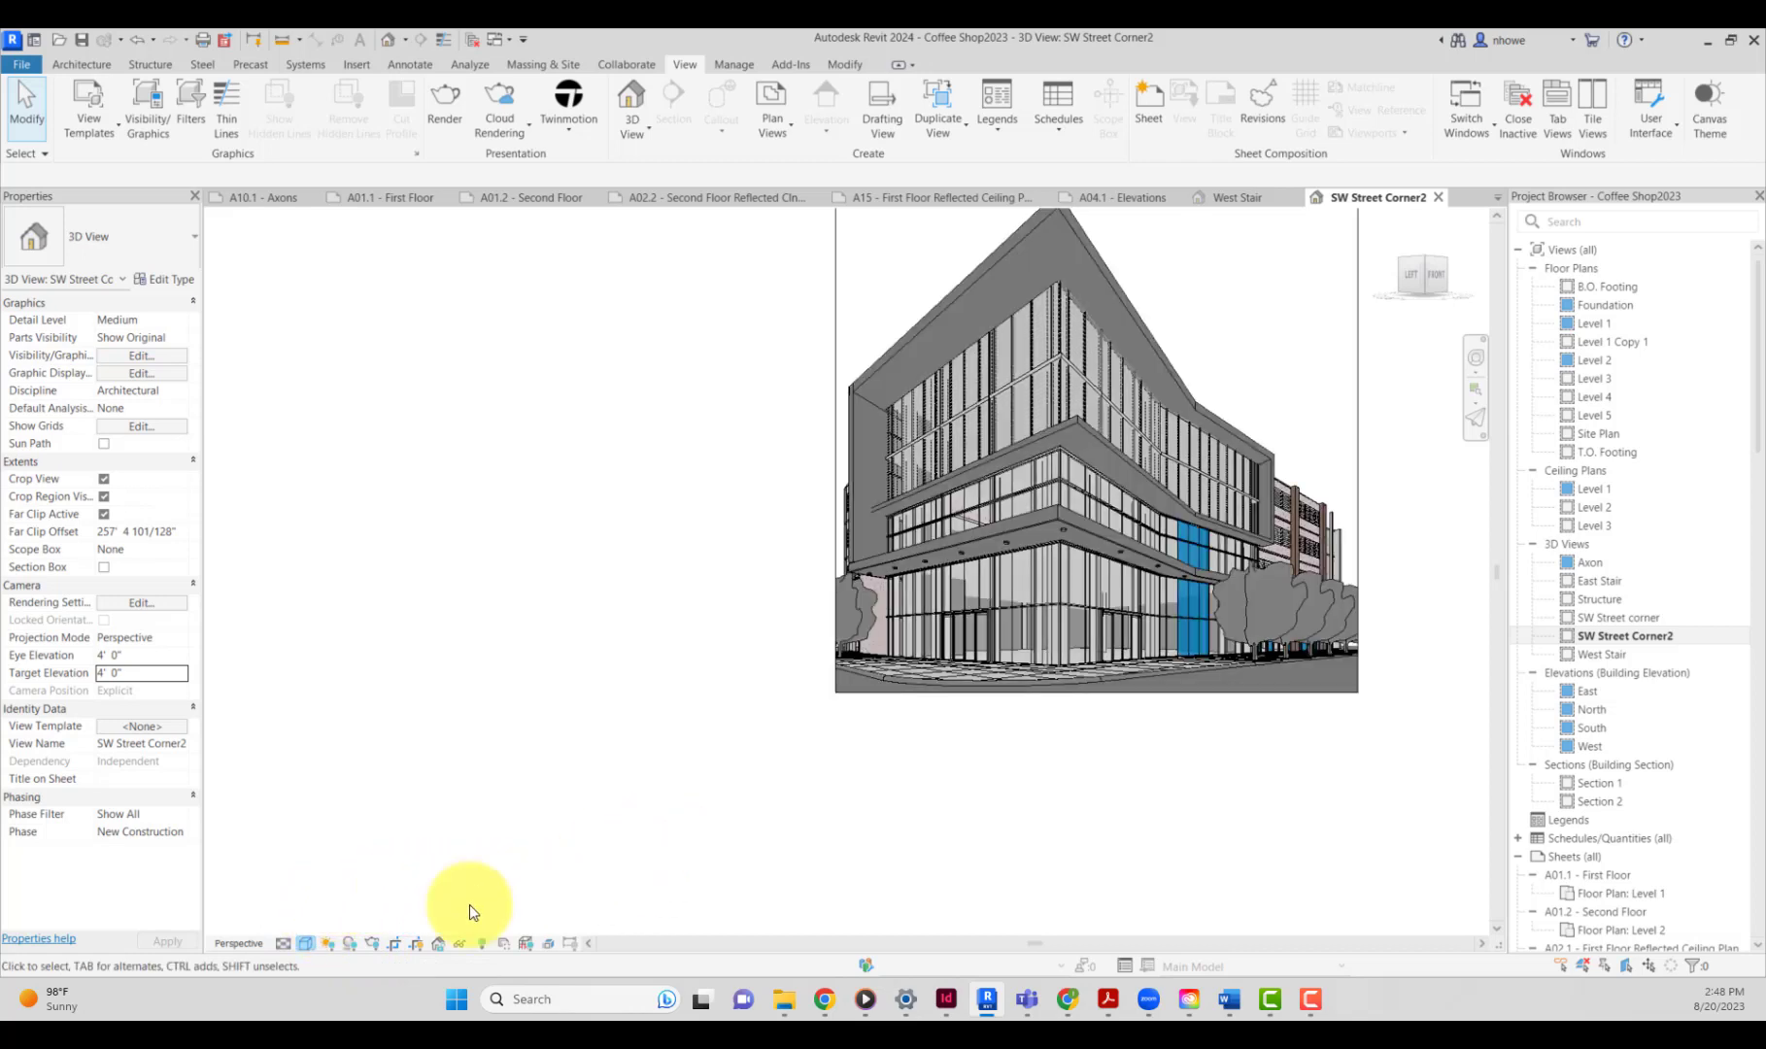
left_click(311, 945)
left_click(315, 926)
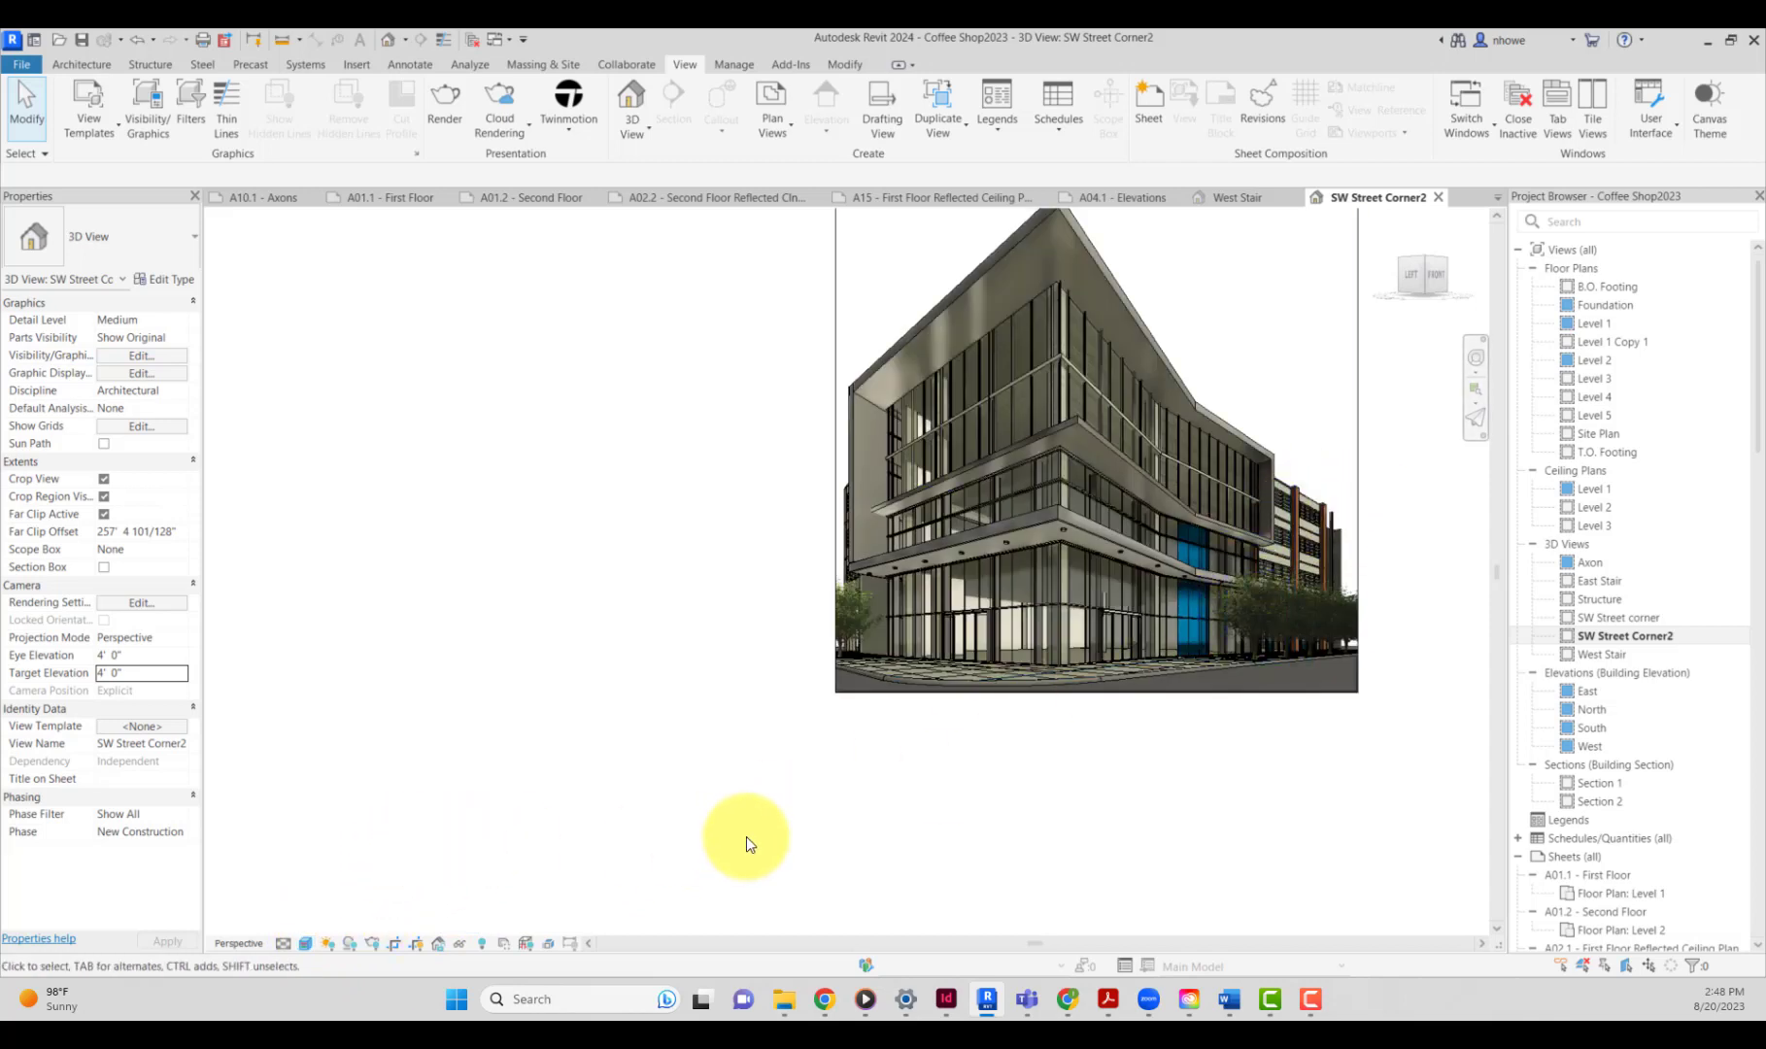
Switch the camera view back to Consistent Colors and turn on shadows.
scroll(746, 837, "down", 2)
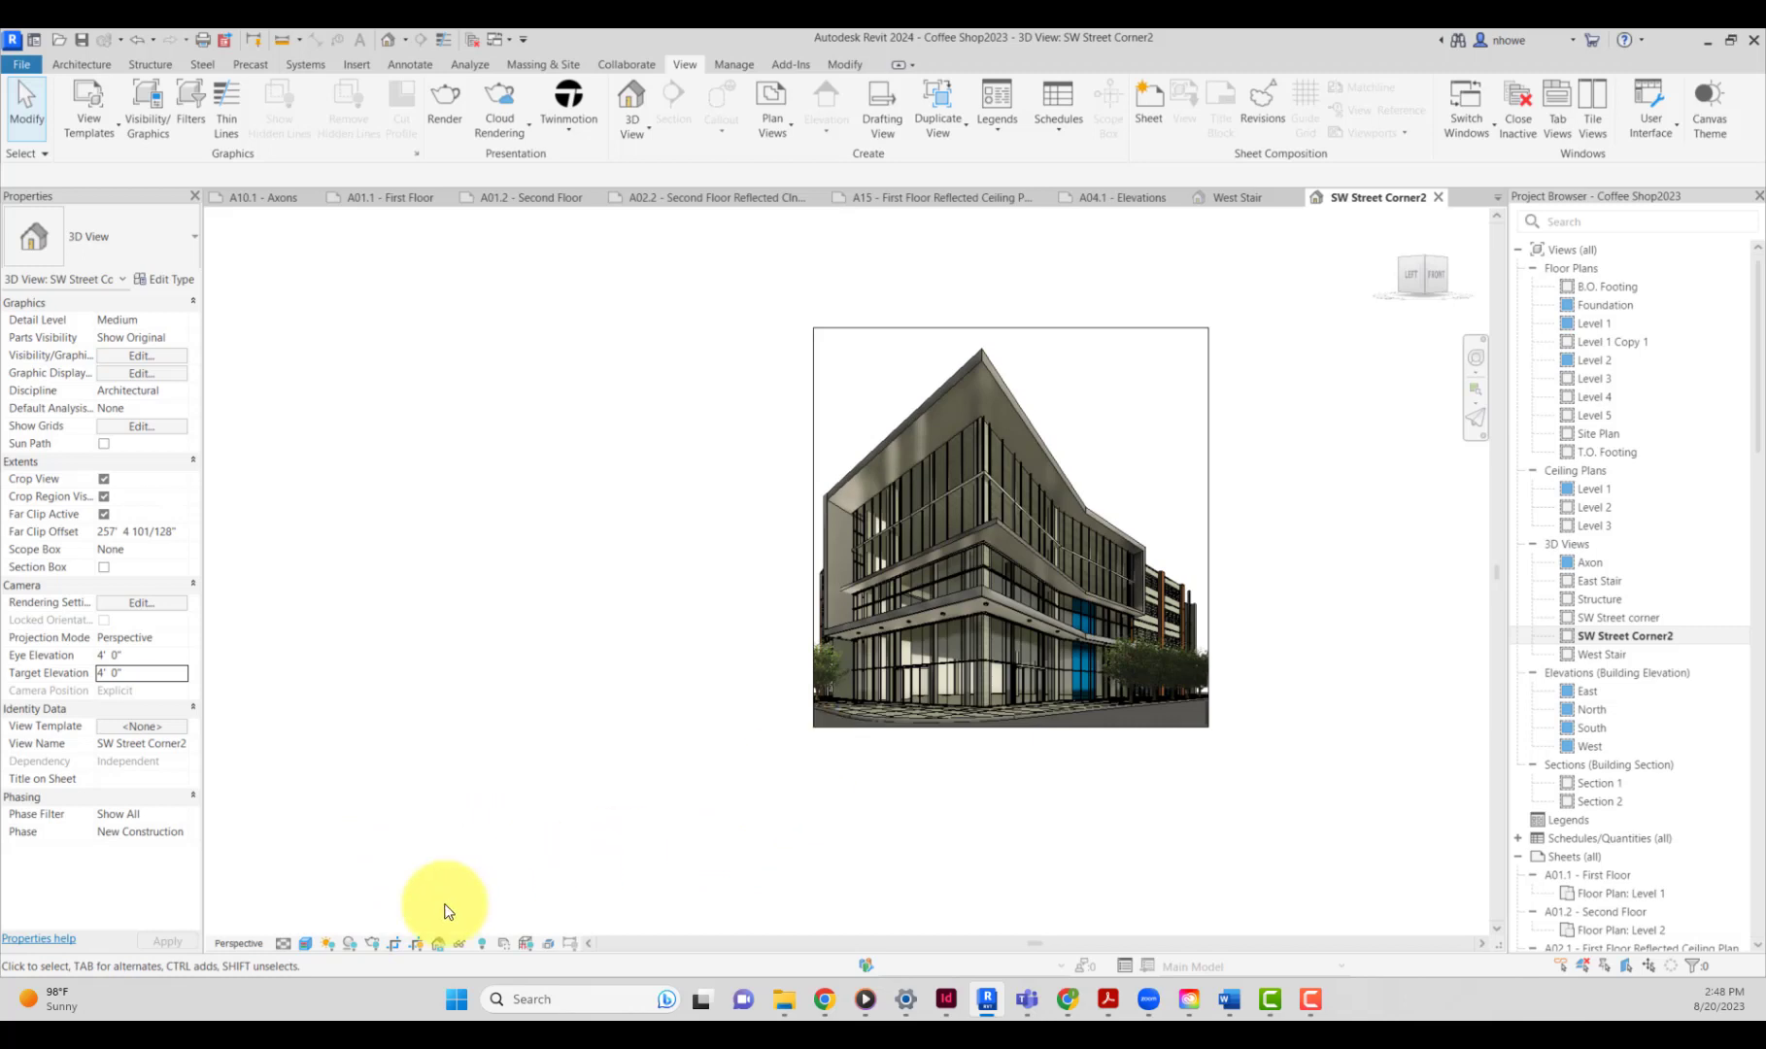
left_click(305, 944)
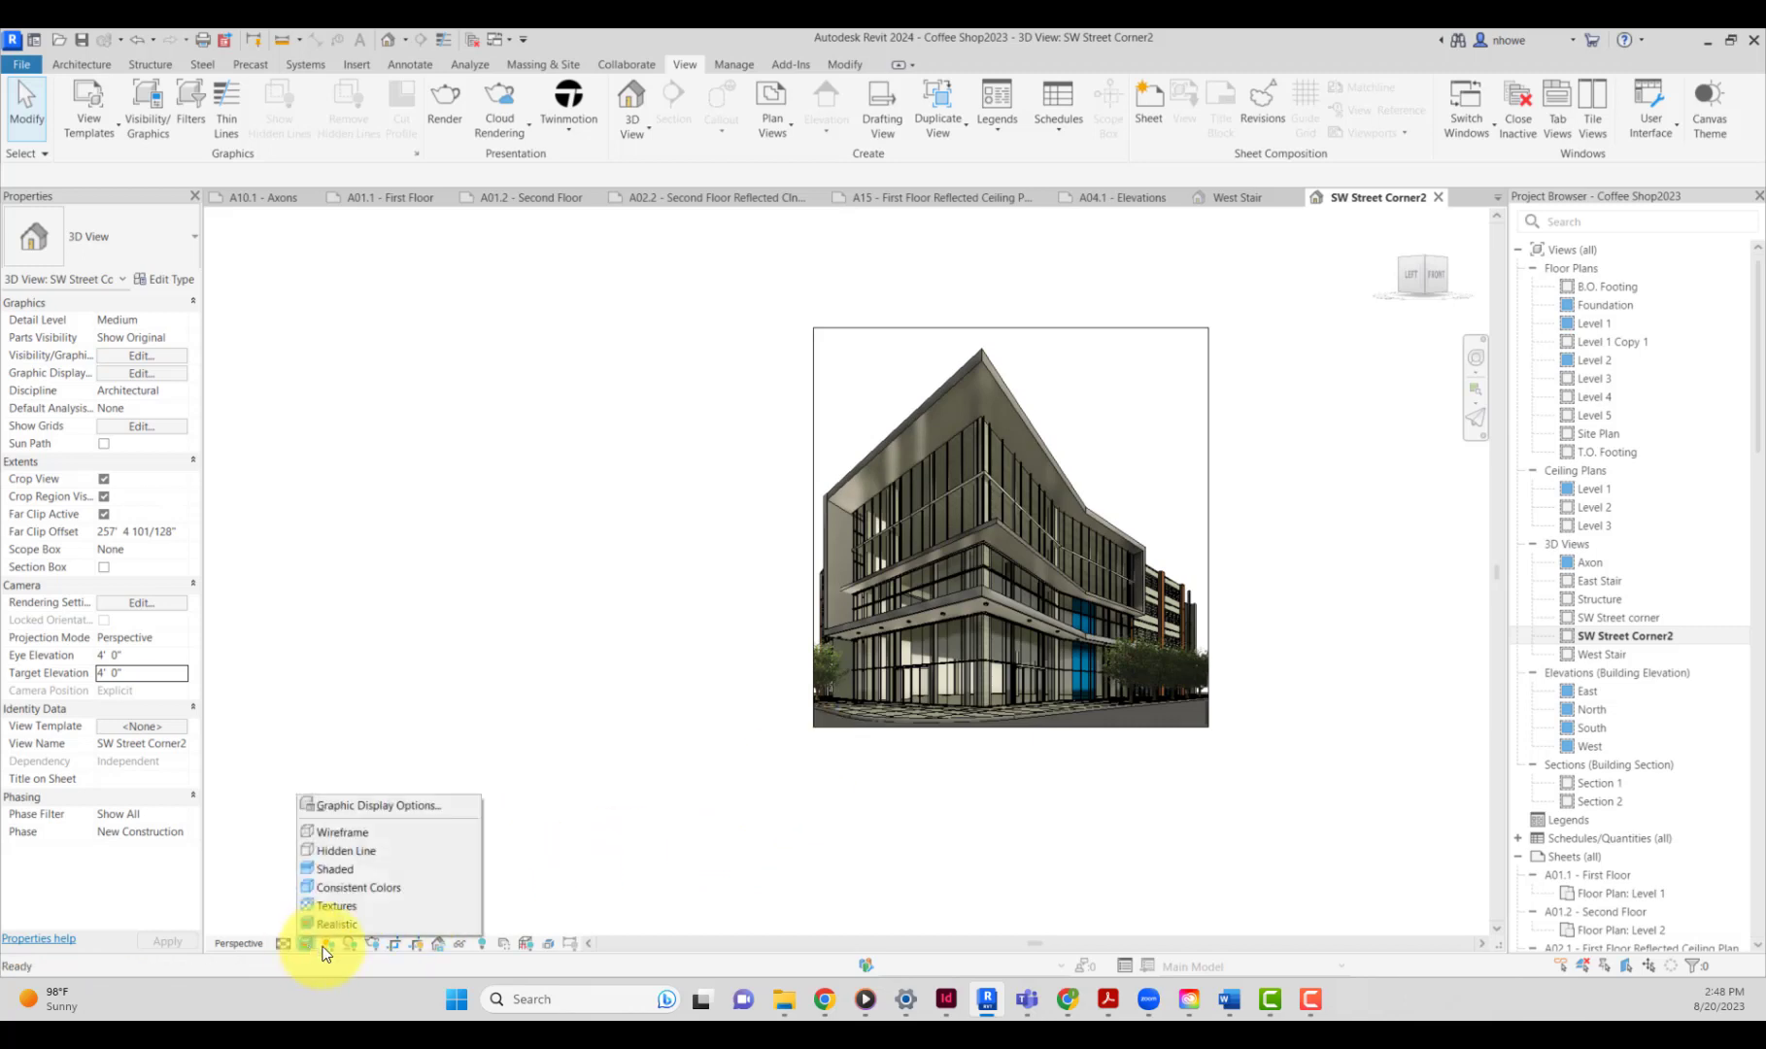
left_click(329, 890)
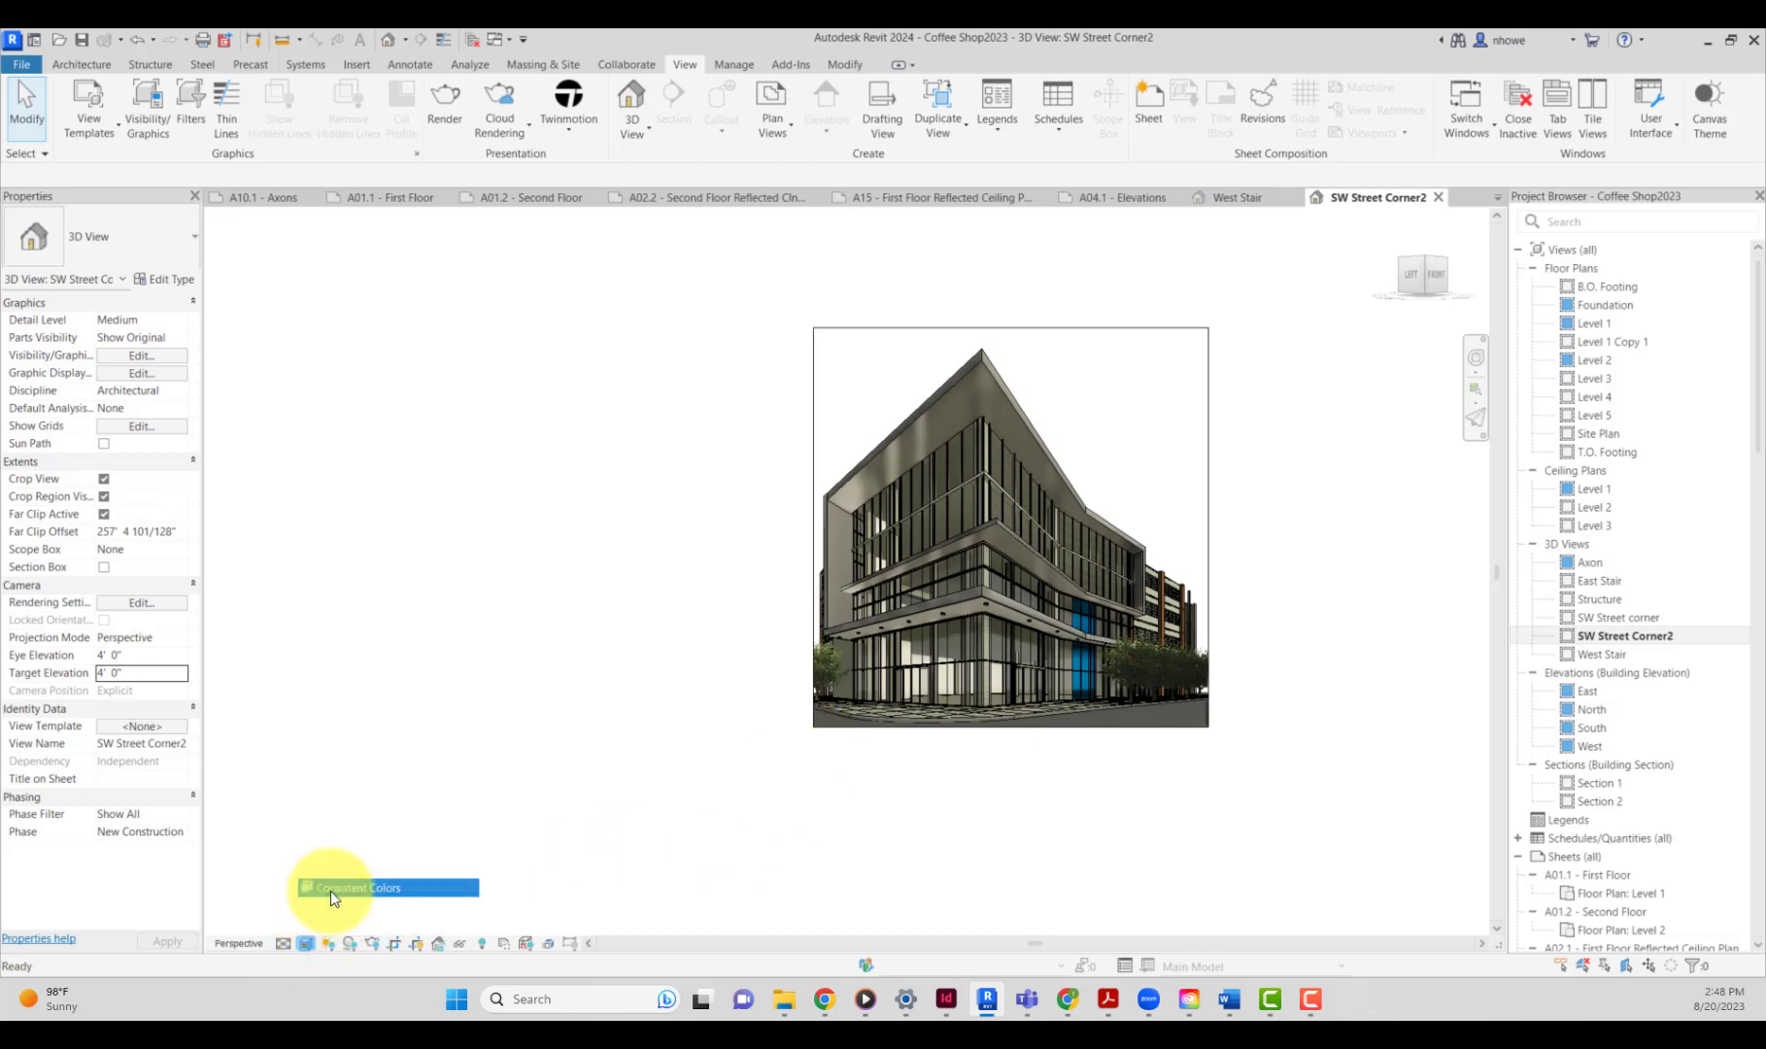
left_click(351, 944)
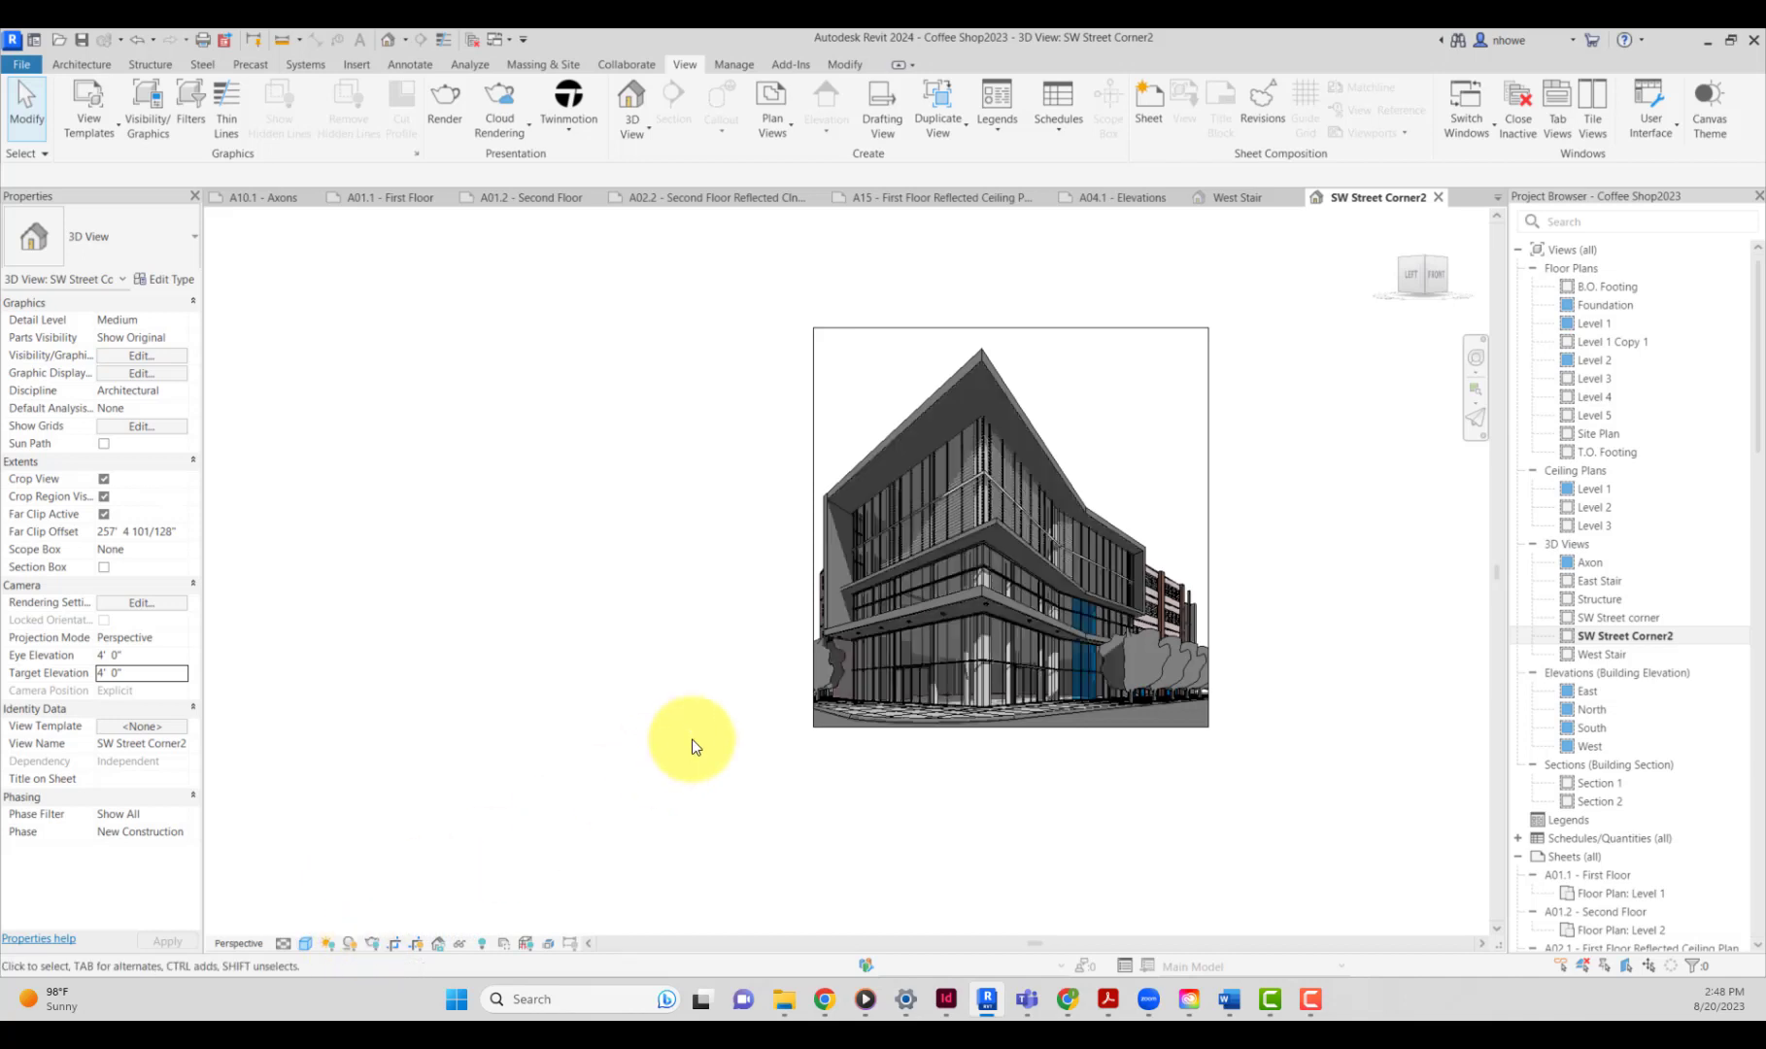
Set the visual style of the shadowed SW Street Corner2 view to Realistic.
left_click(305, 944)
left_click(313, 919)
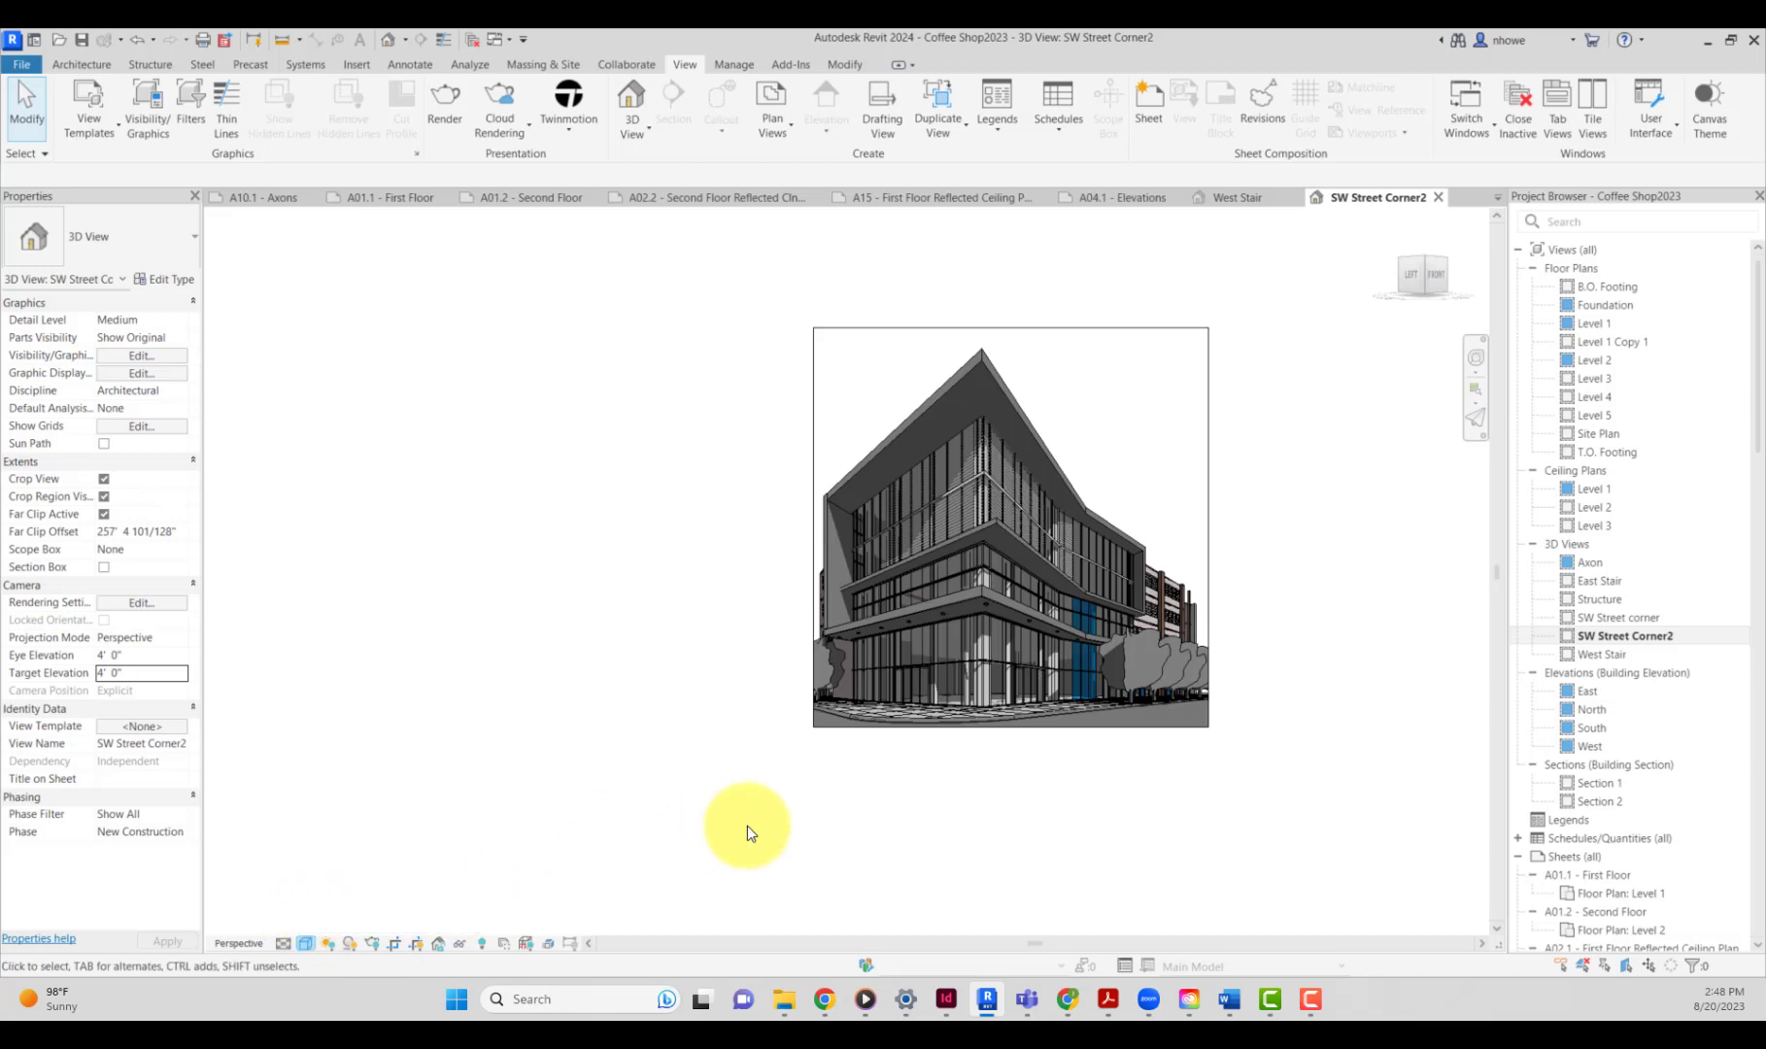
scroll(1105, 722, "down", 1)
scroll(1087, 615, "up", 2)
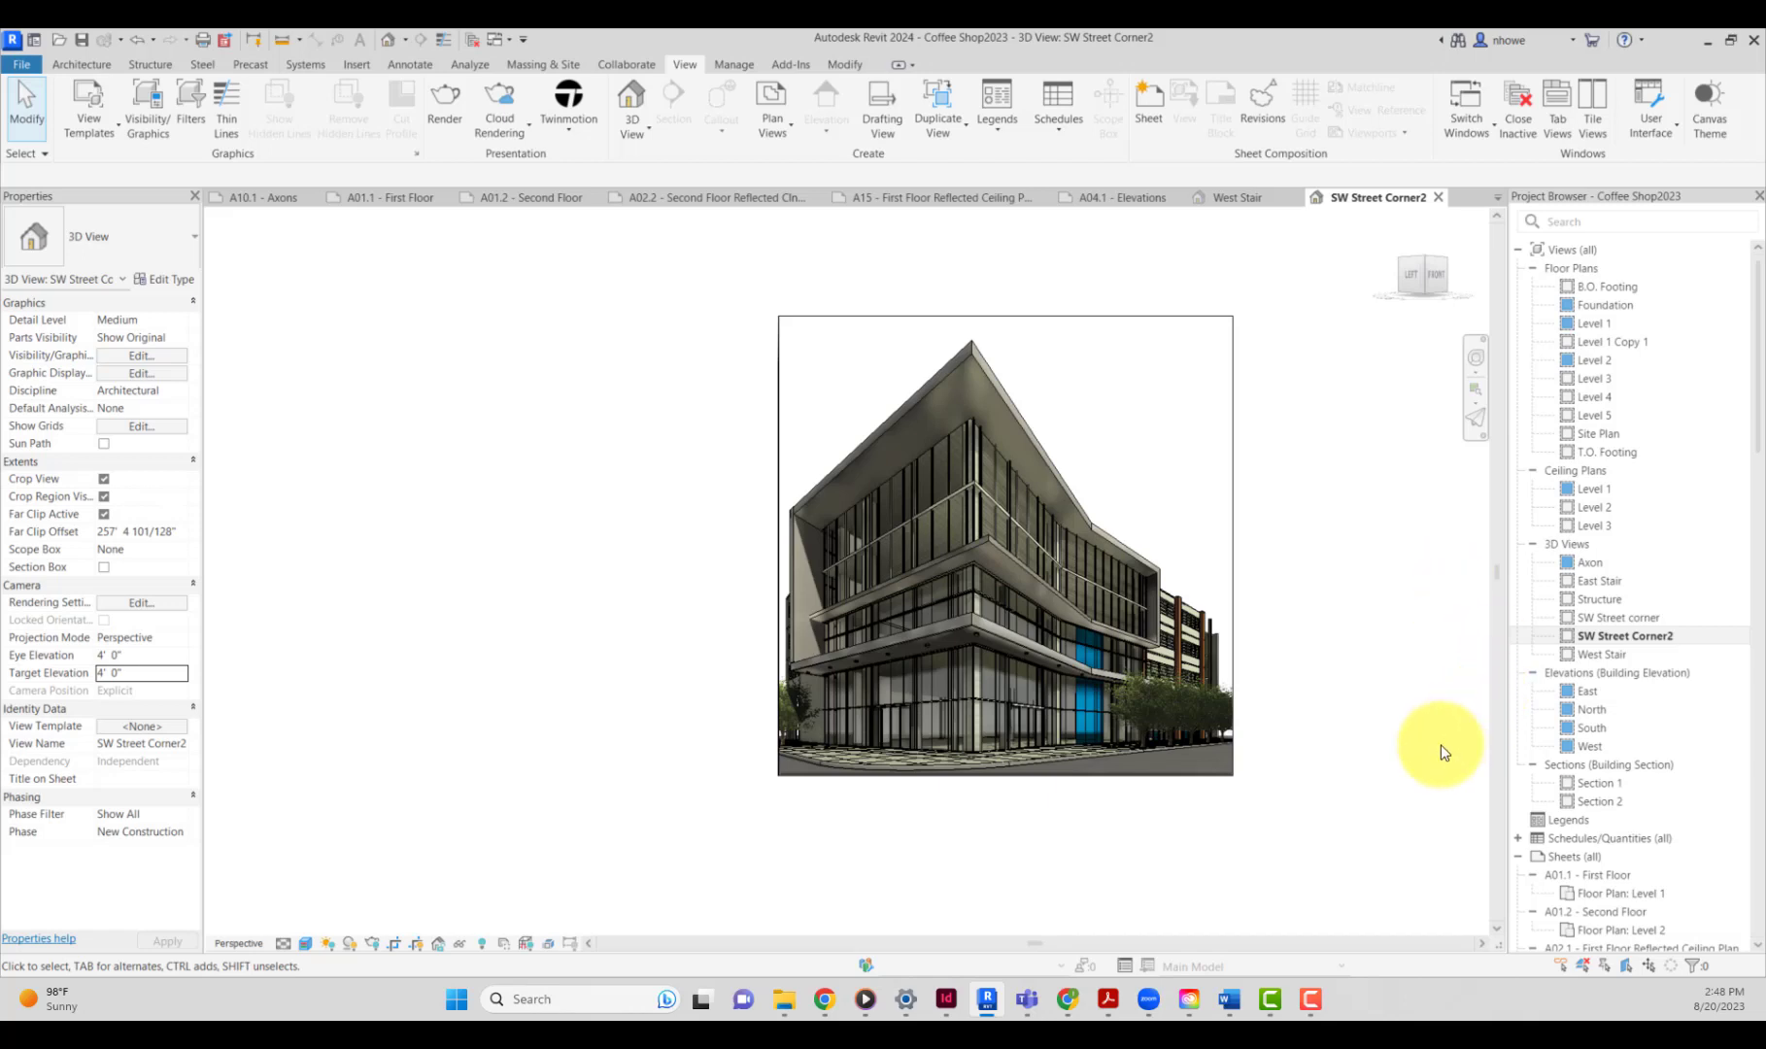
left_click(1233, 558)
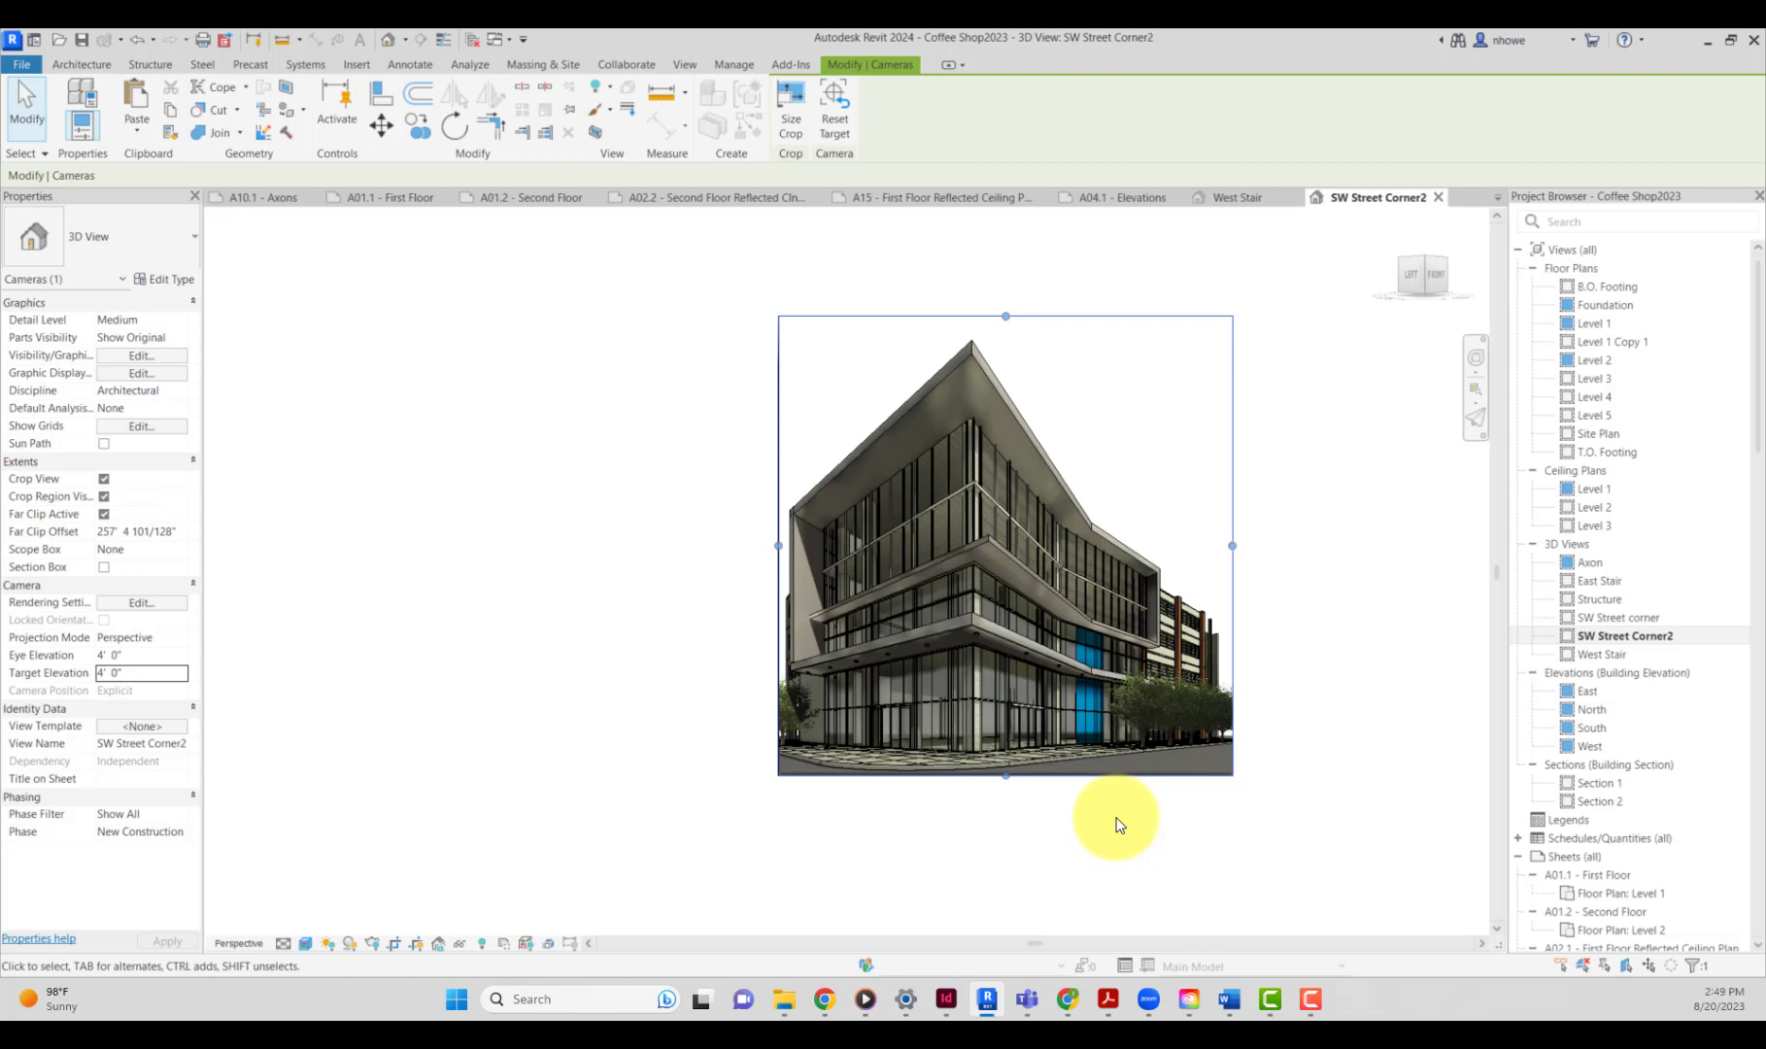
left_click(1289, 795)
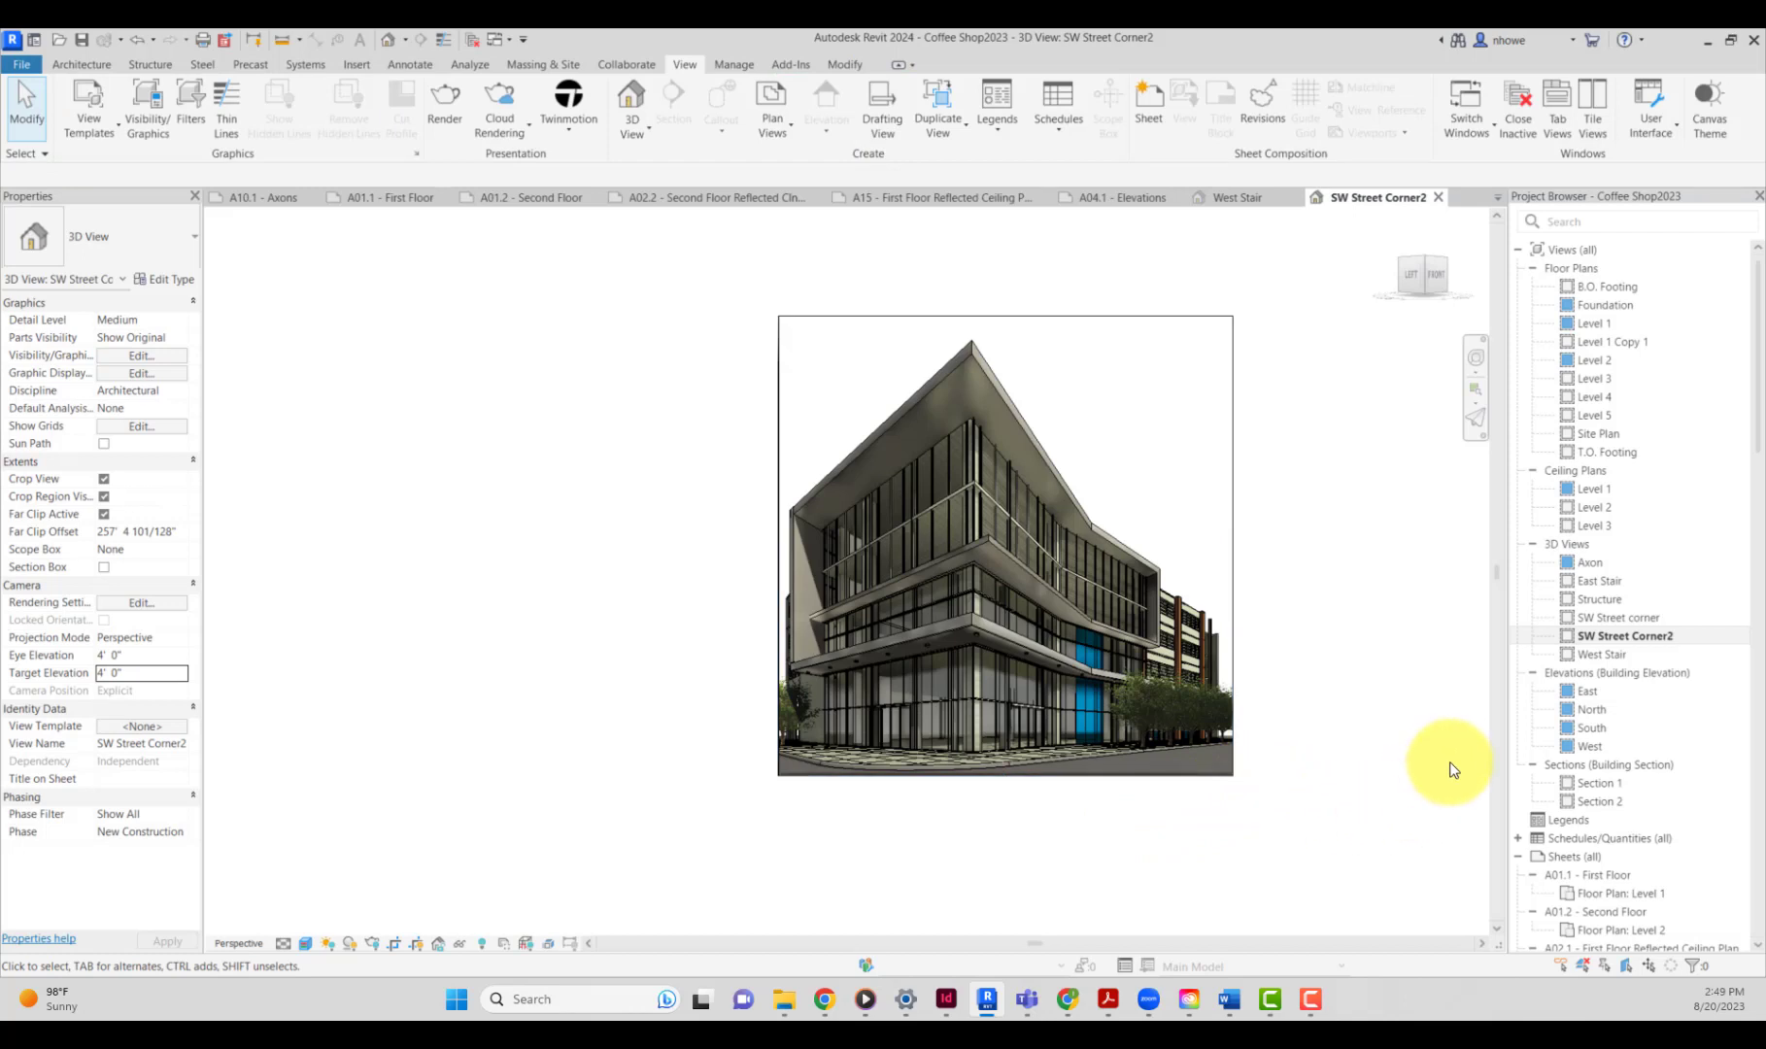
Duplicate sheet A10.1 - Axons as an empty sheet, and return to the list of 3D views in the project.
scroll(1622, 741, "down", 12)
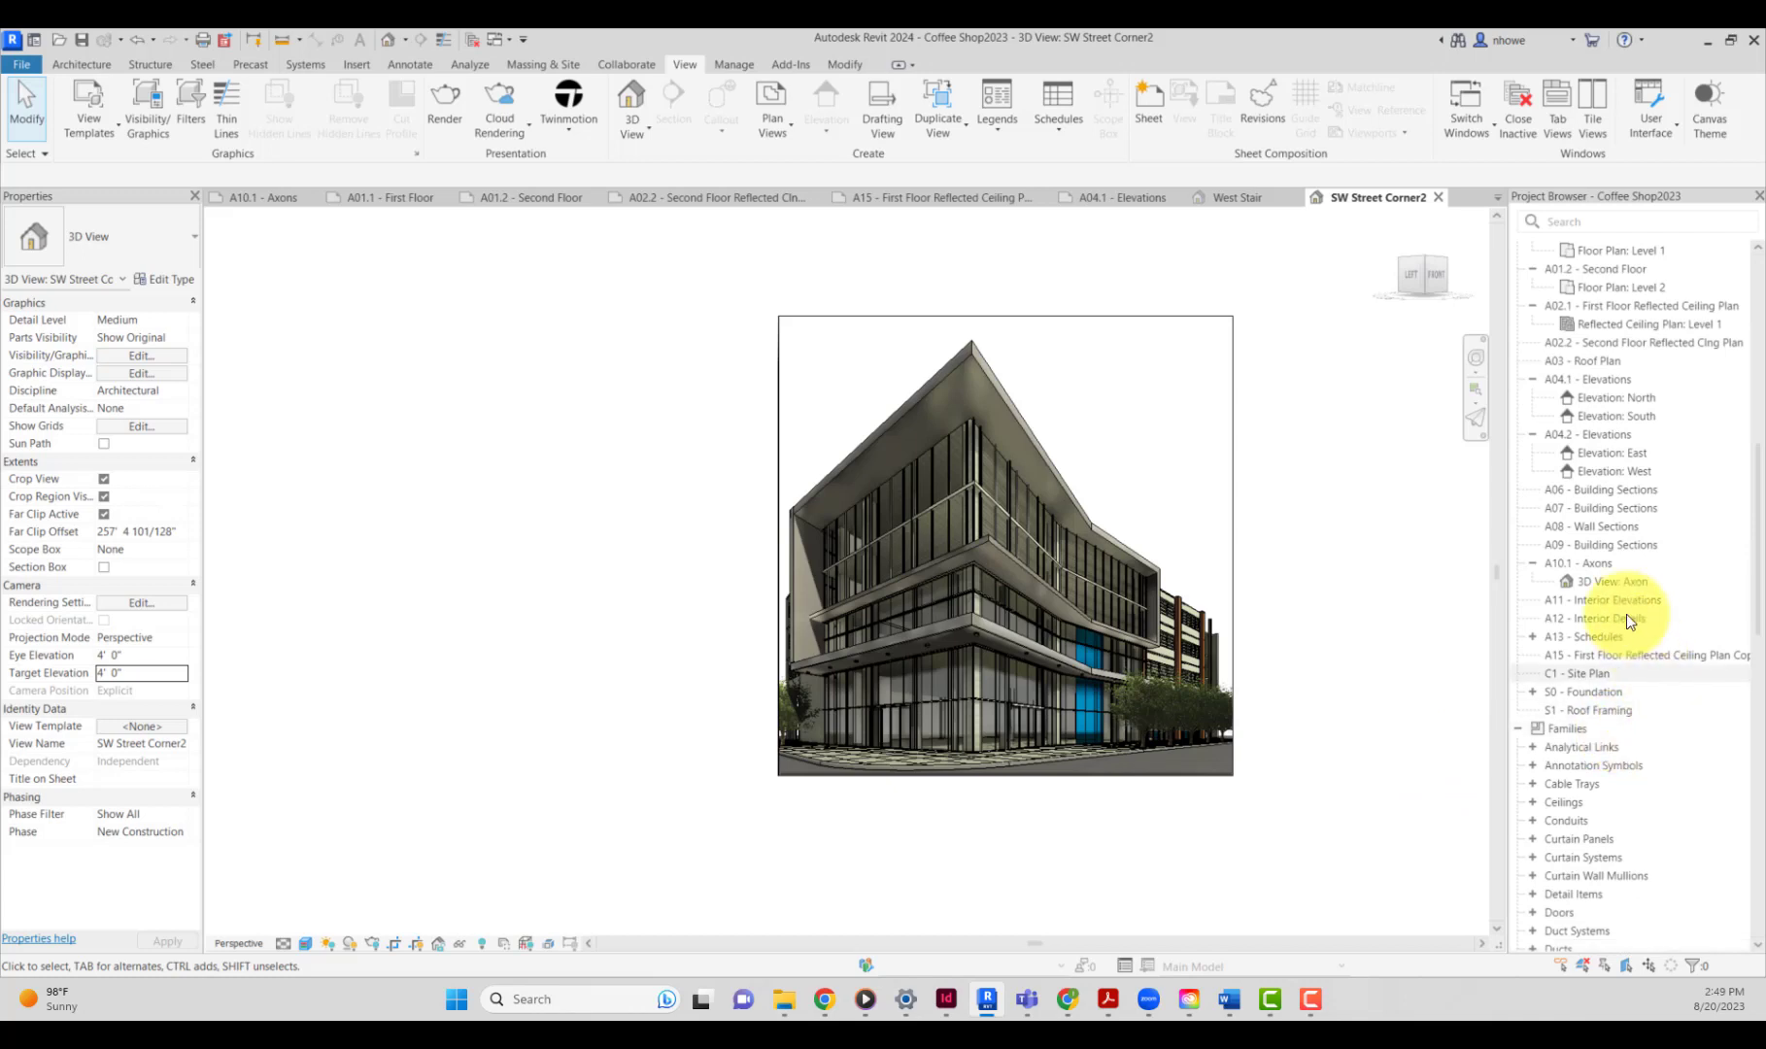
left_click(1593, 558)
right_click(1593, 558)
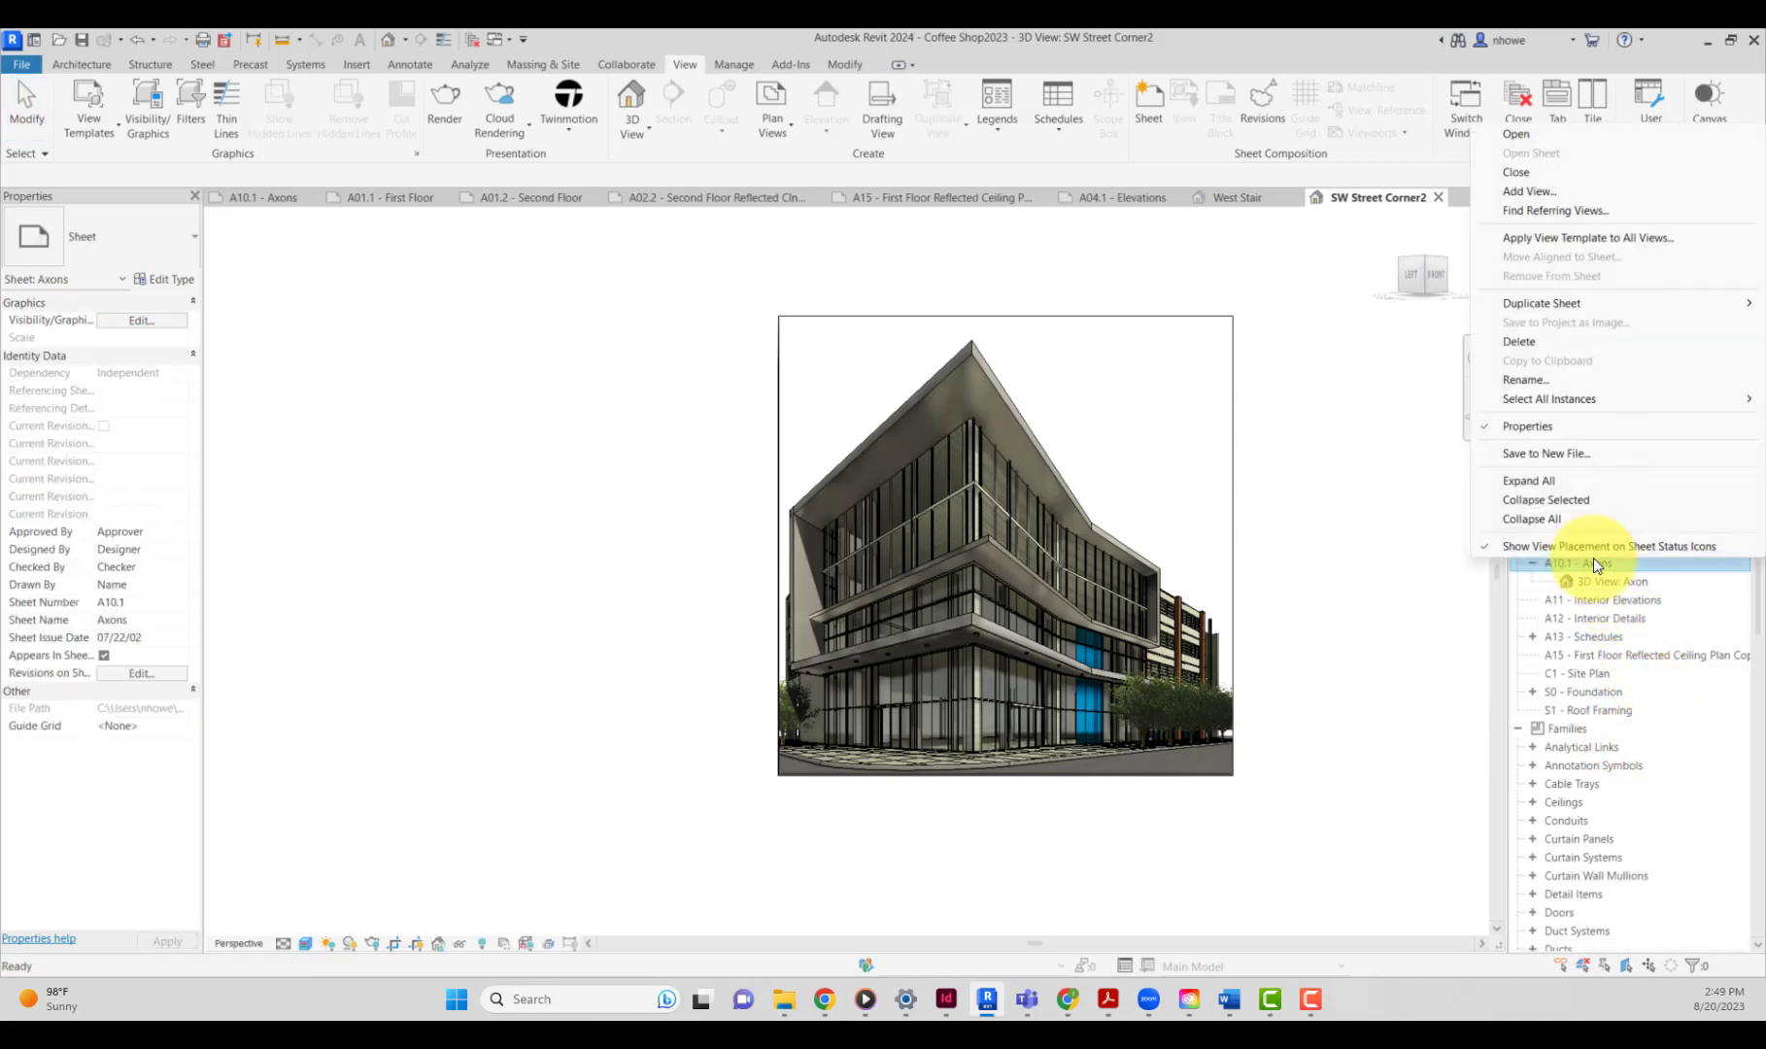
mouse_move(1571, 309)
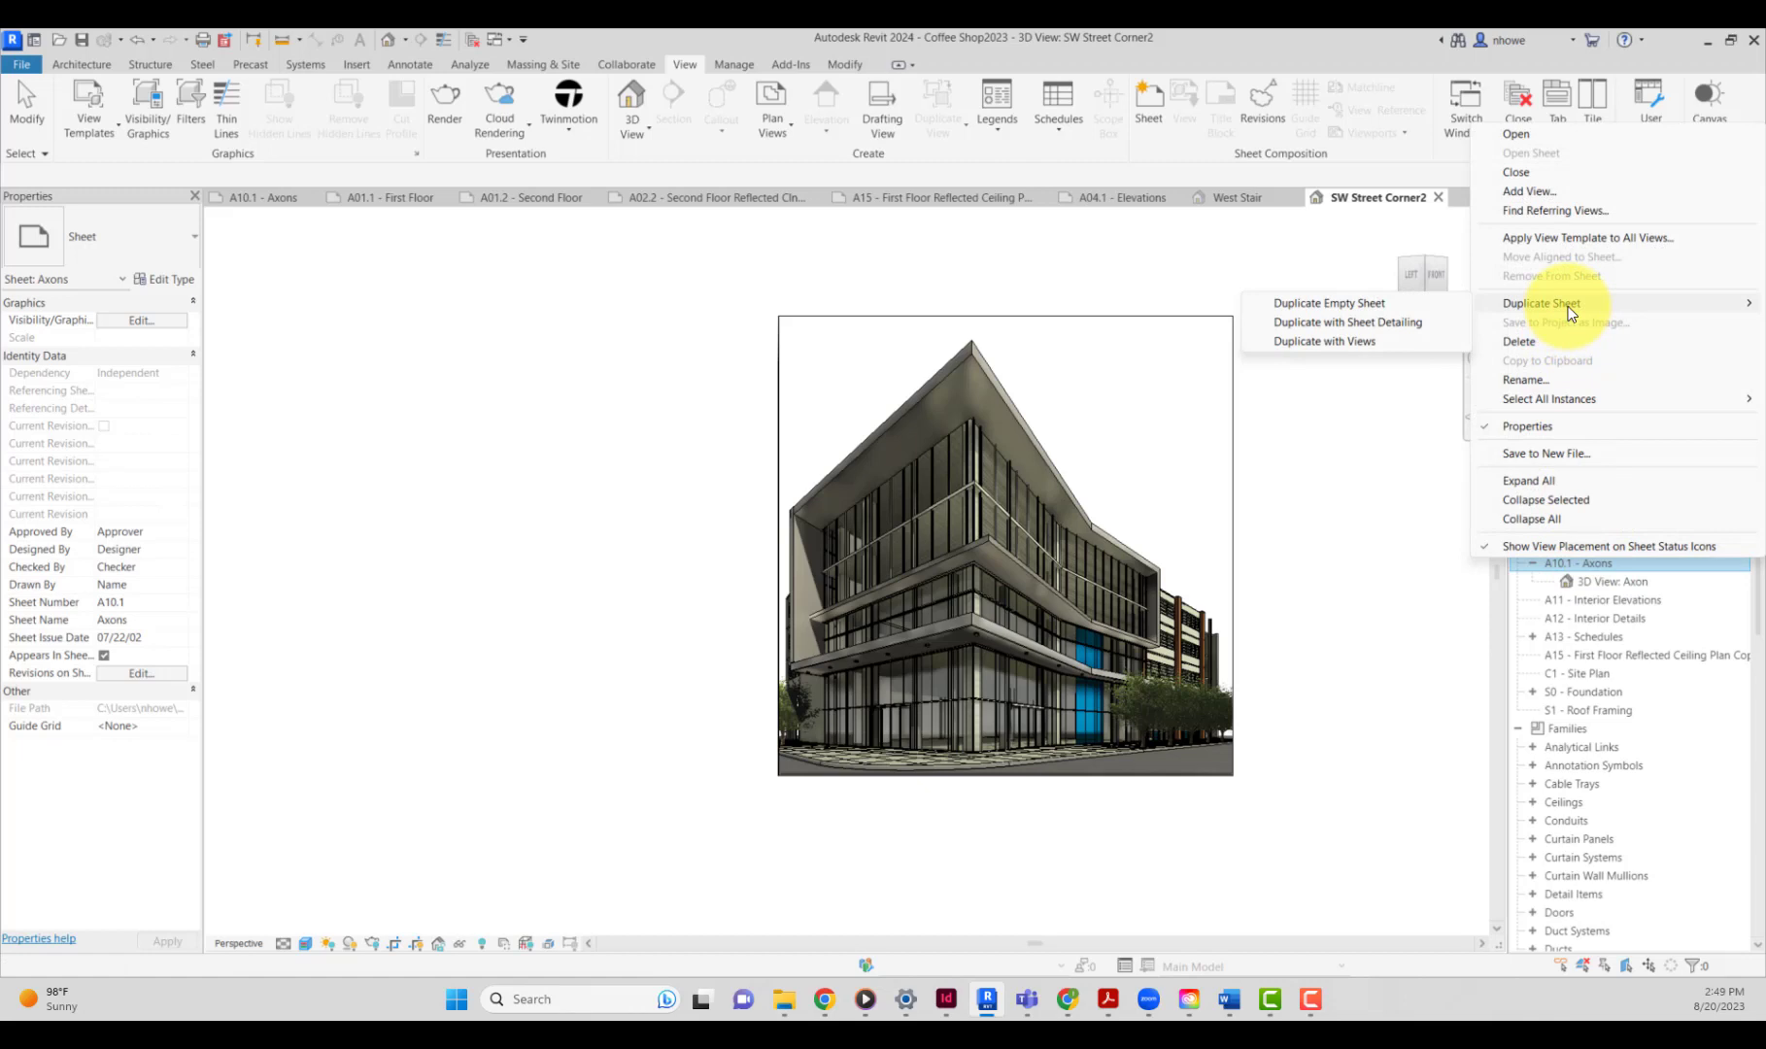
left_click(1388, 302)
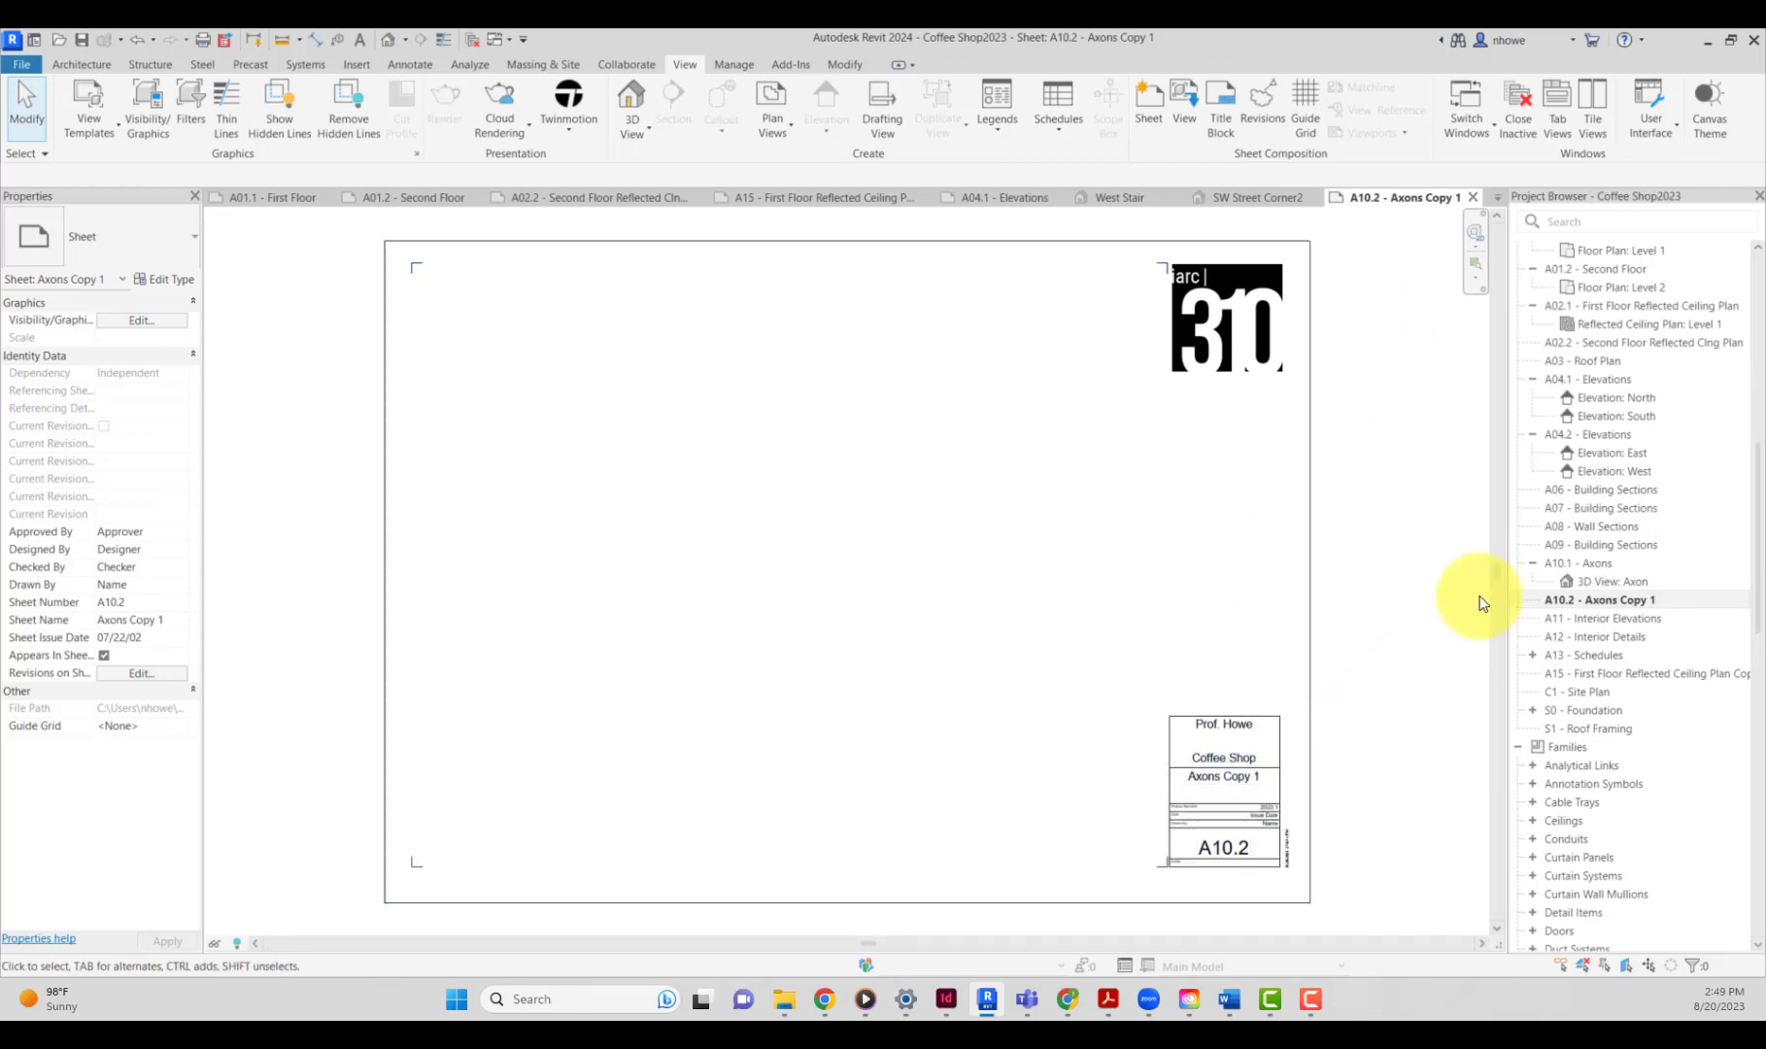
scroll(1659, 447, "up", 10)
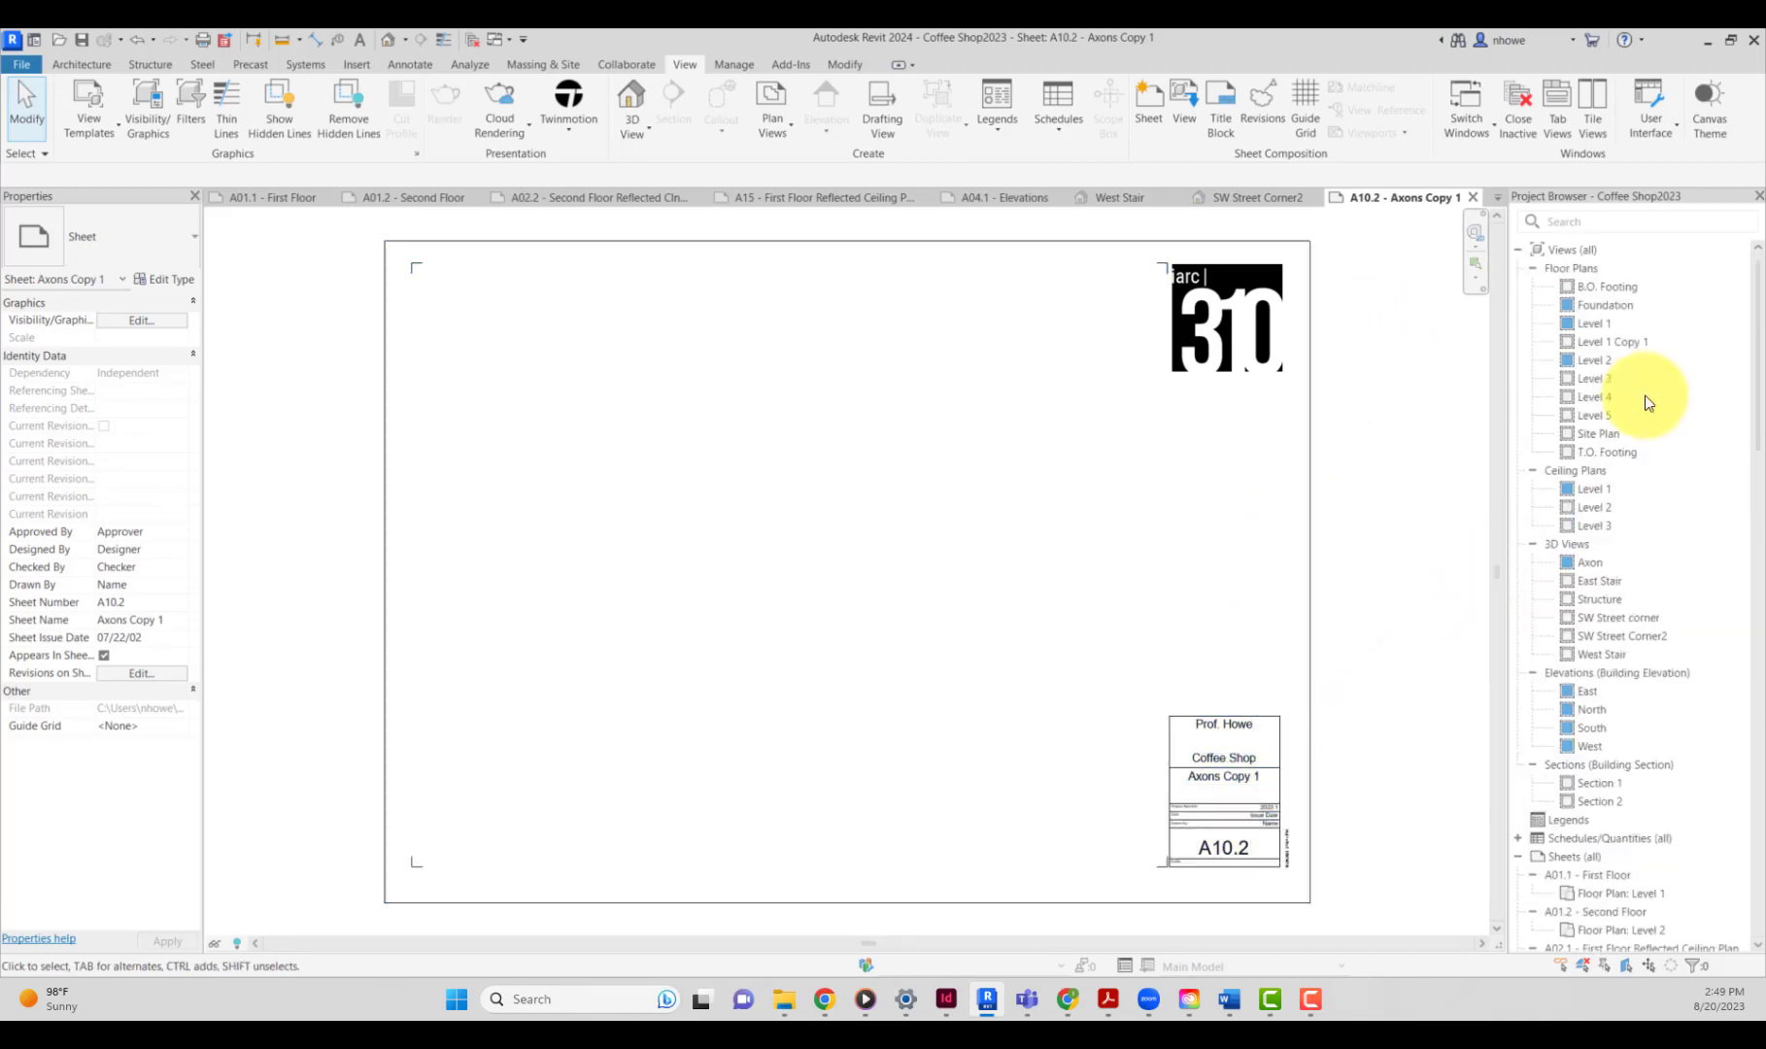
Place the SW Street Corner2 camera view on the empty sheet A10.2.
scroll(1645, 398, "up", 4)
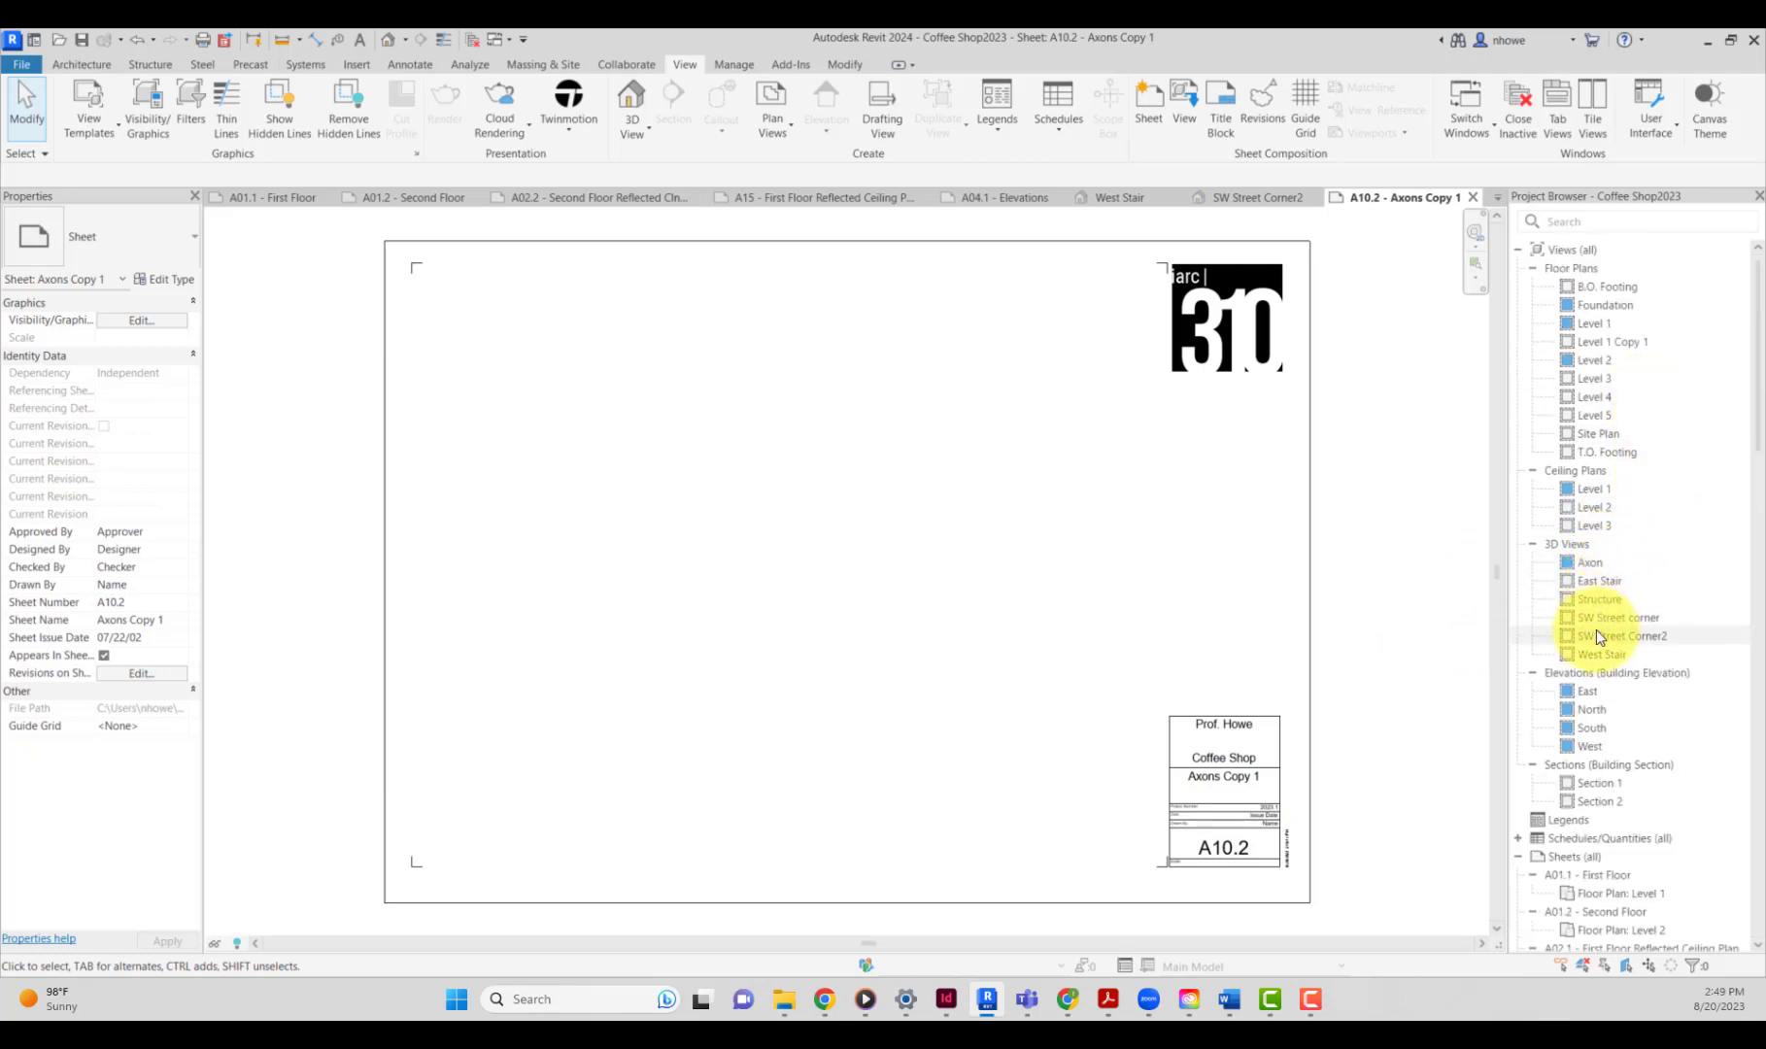
left_click_drag(1596, 635, 690, 623)
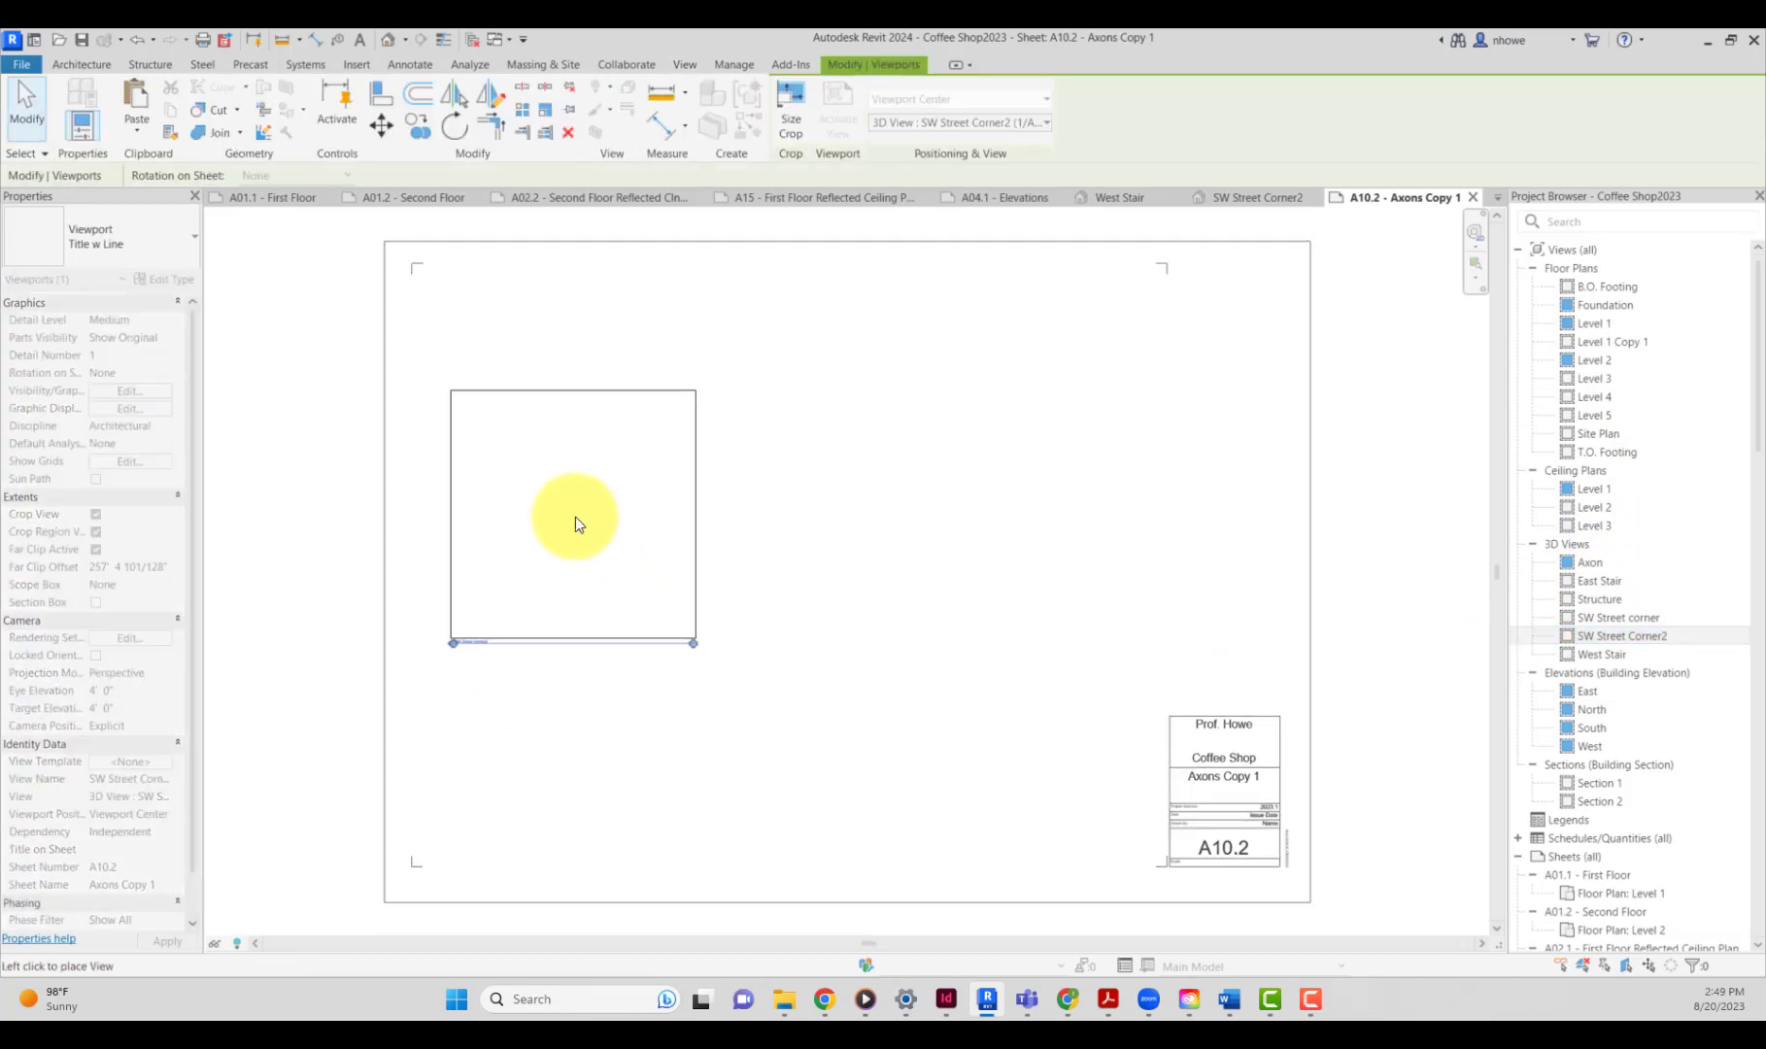
left_click(577, 520)
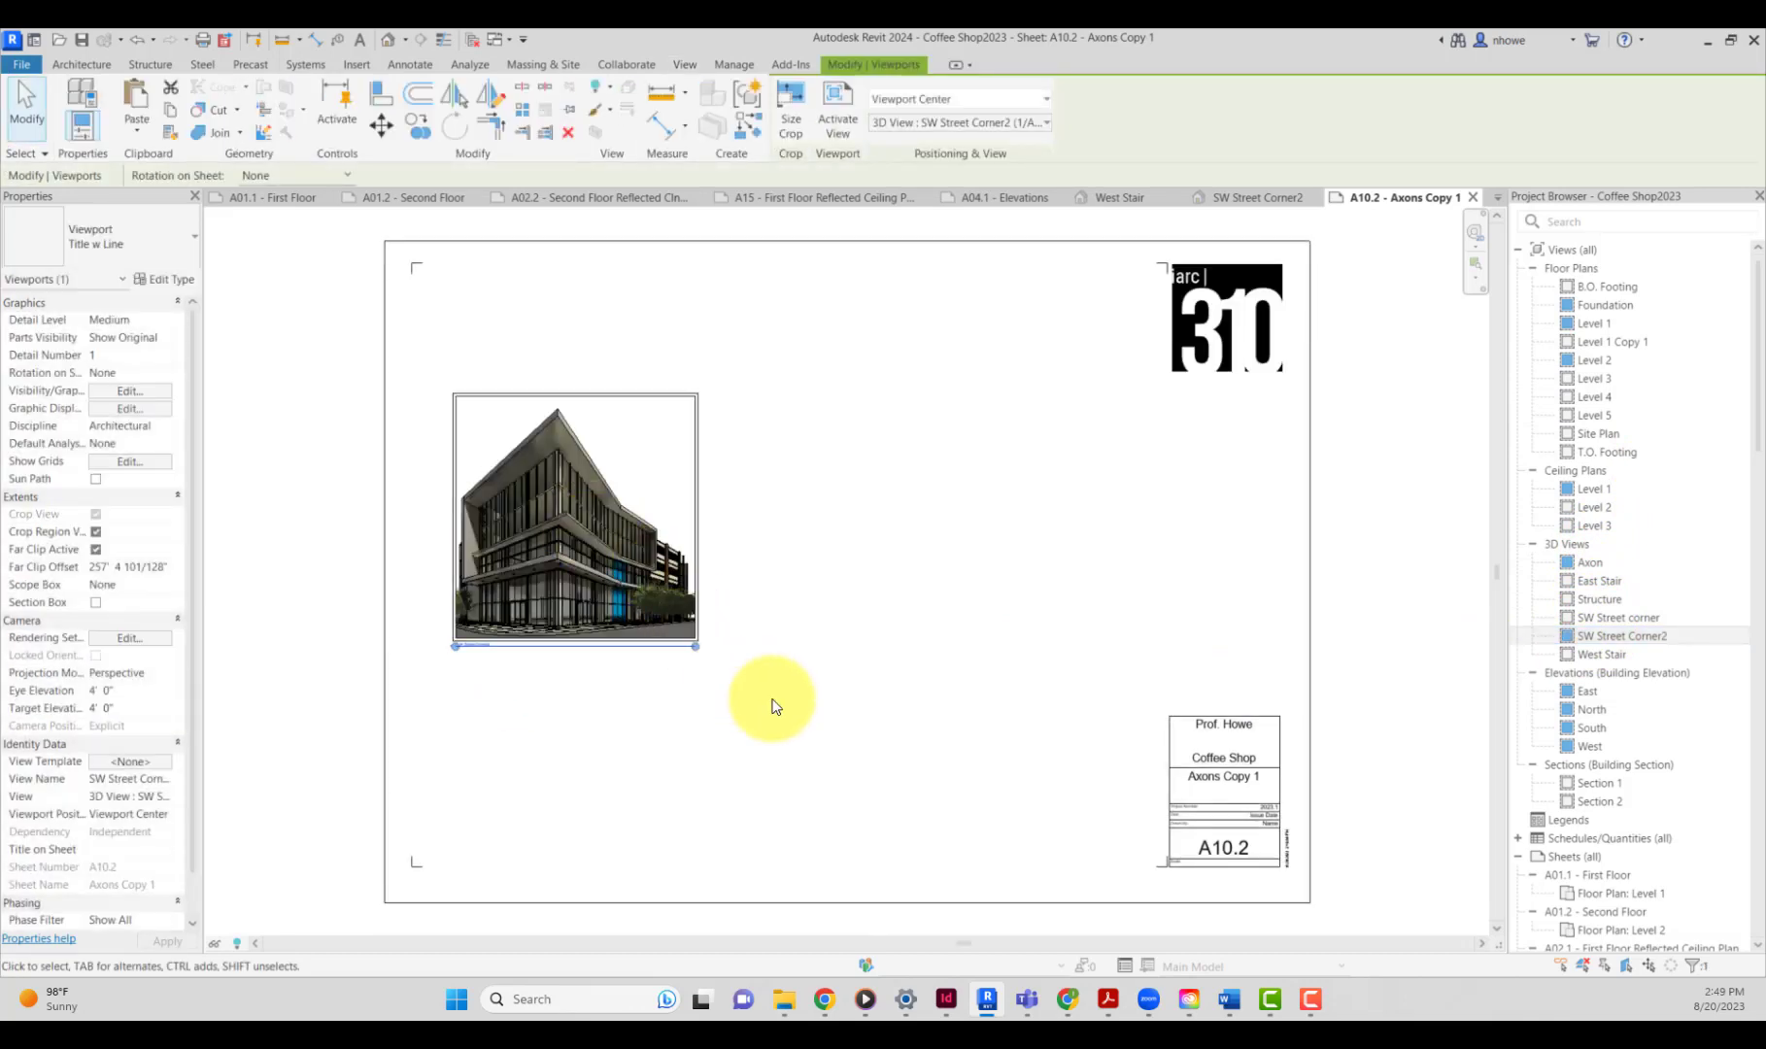
left_click(772, 702)
Resize the placed viewport's crop region by scale with locked proportions, applying a width of 16 inches.
left_click(694, 577)
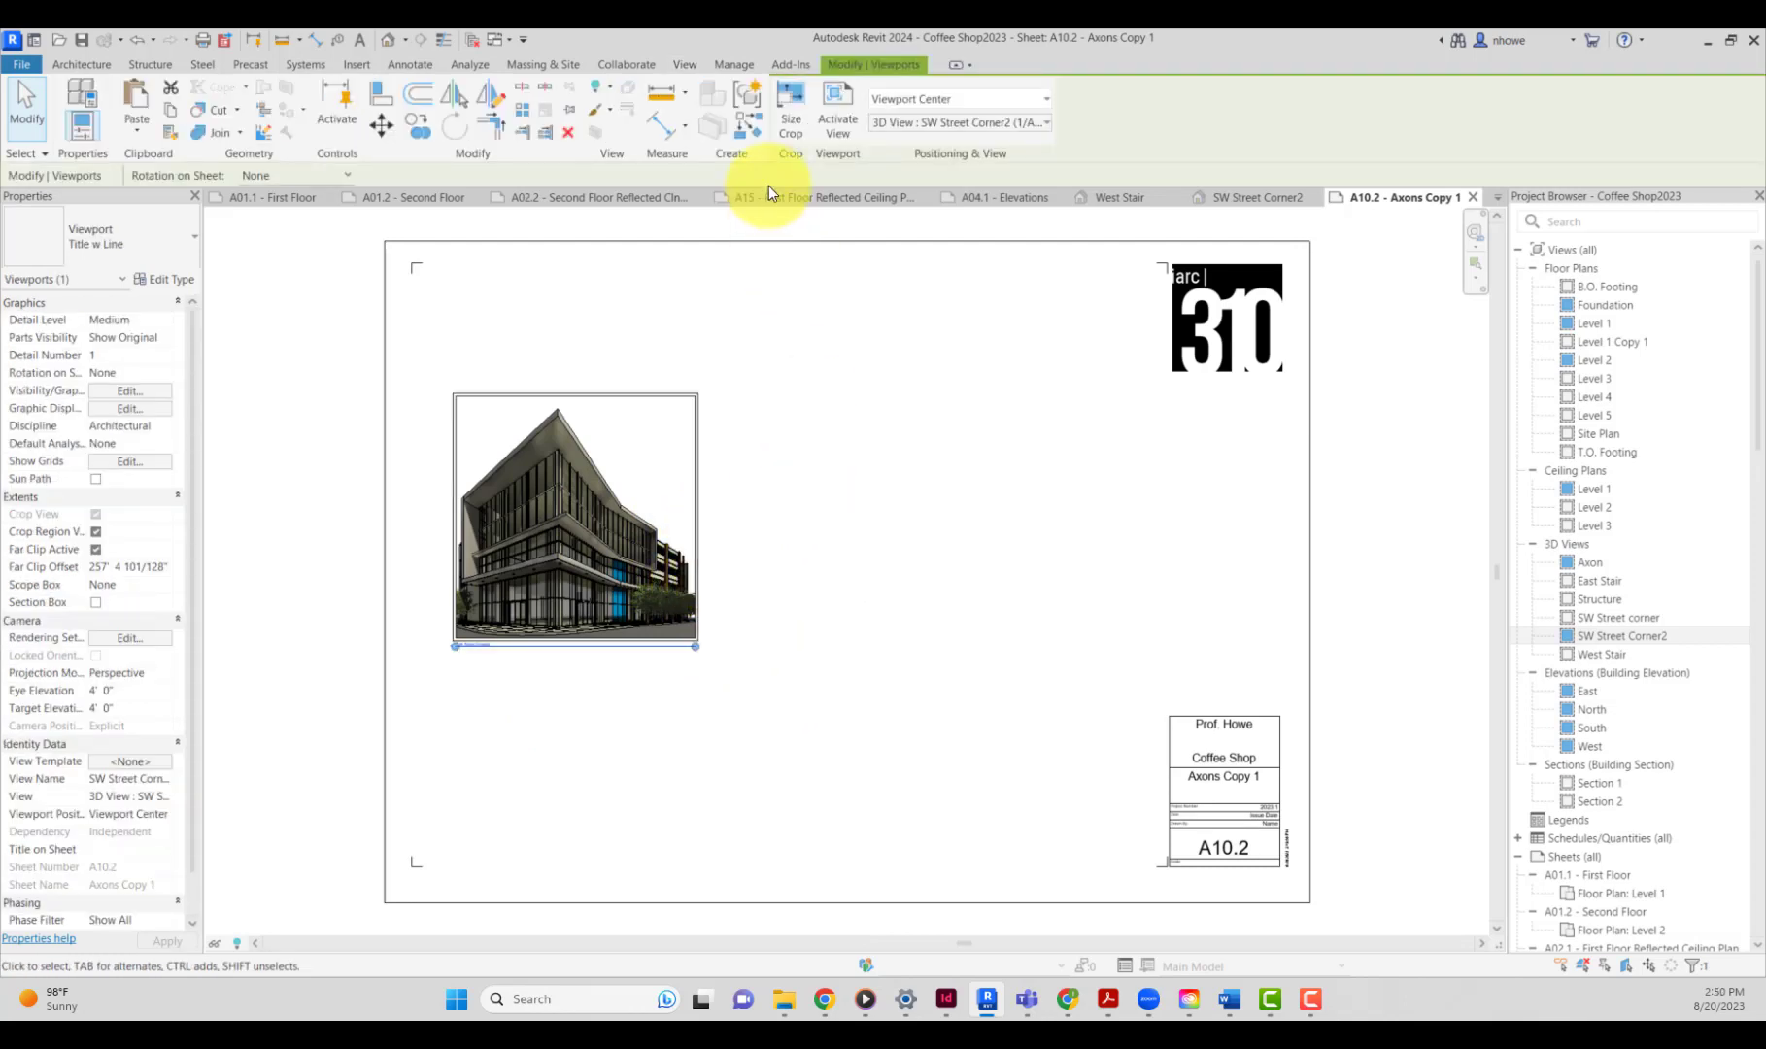
left_click(789, 124)
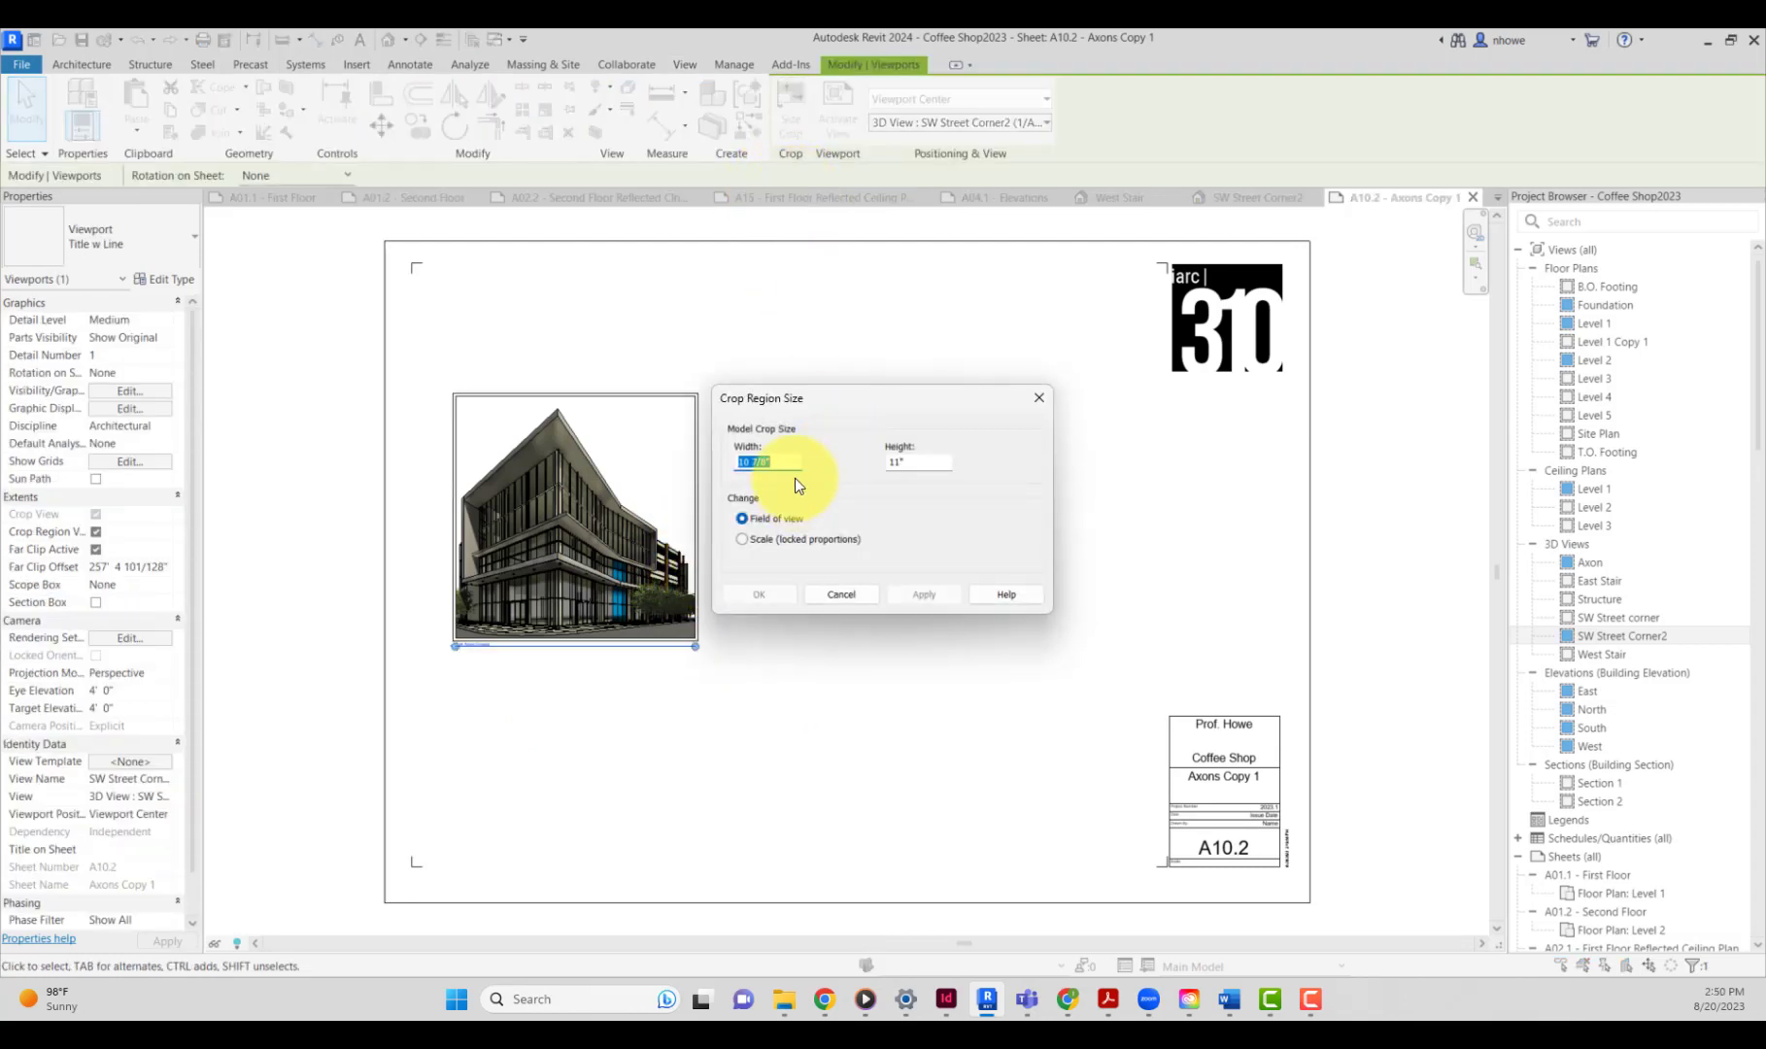
left_click(744, 540)
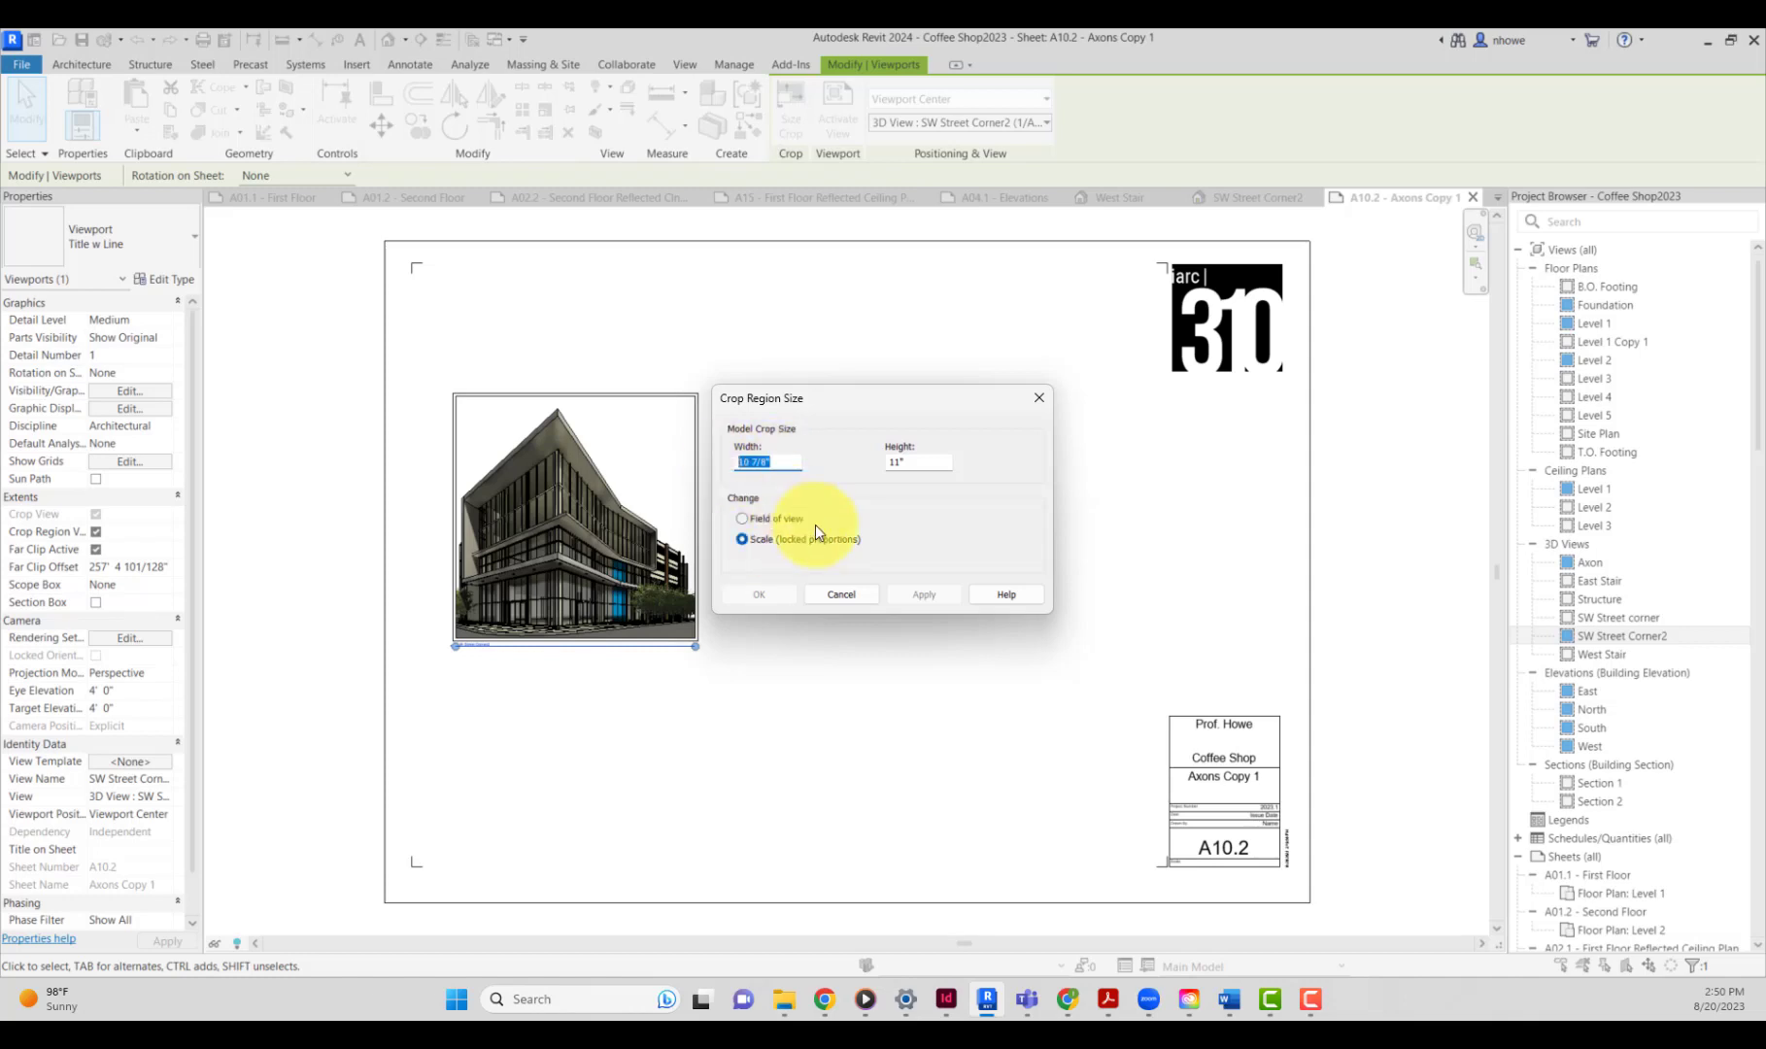
type("16\"")
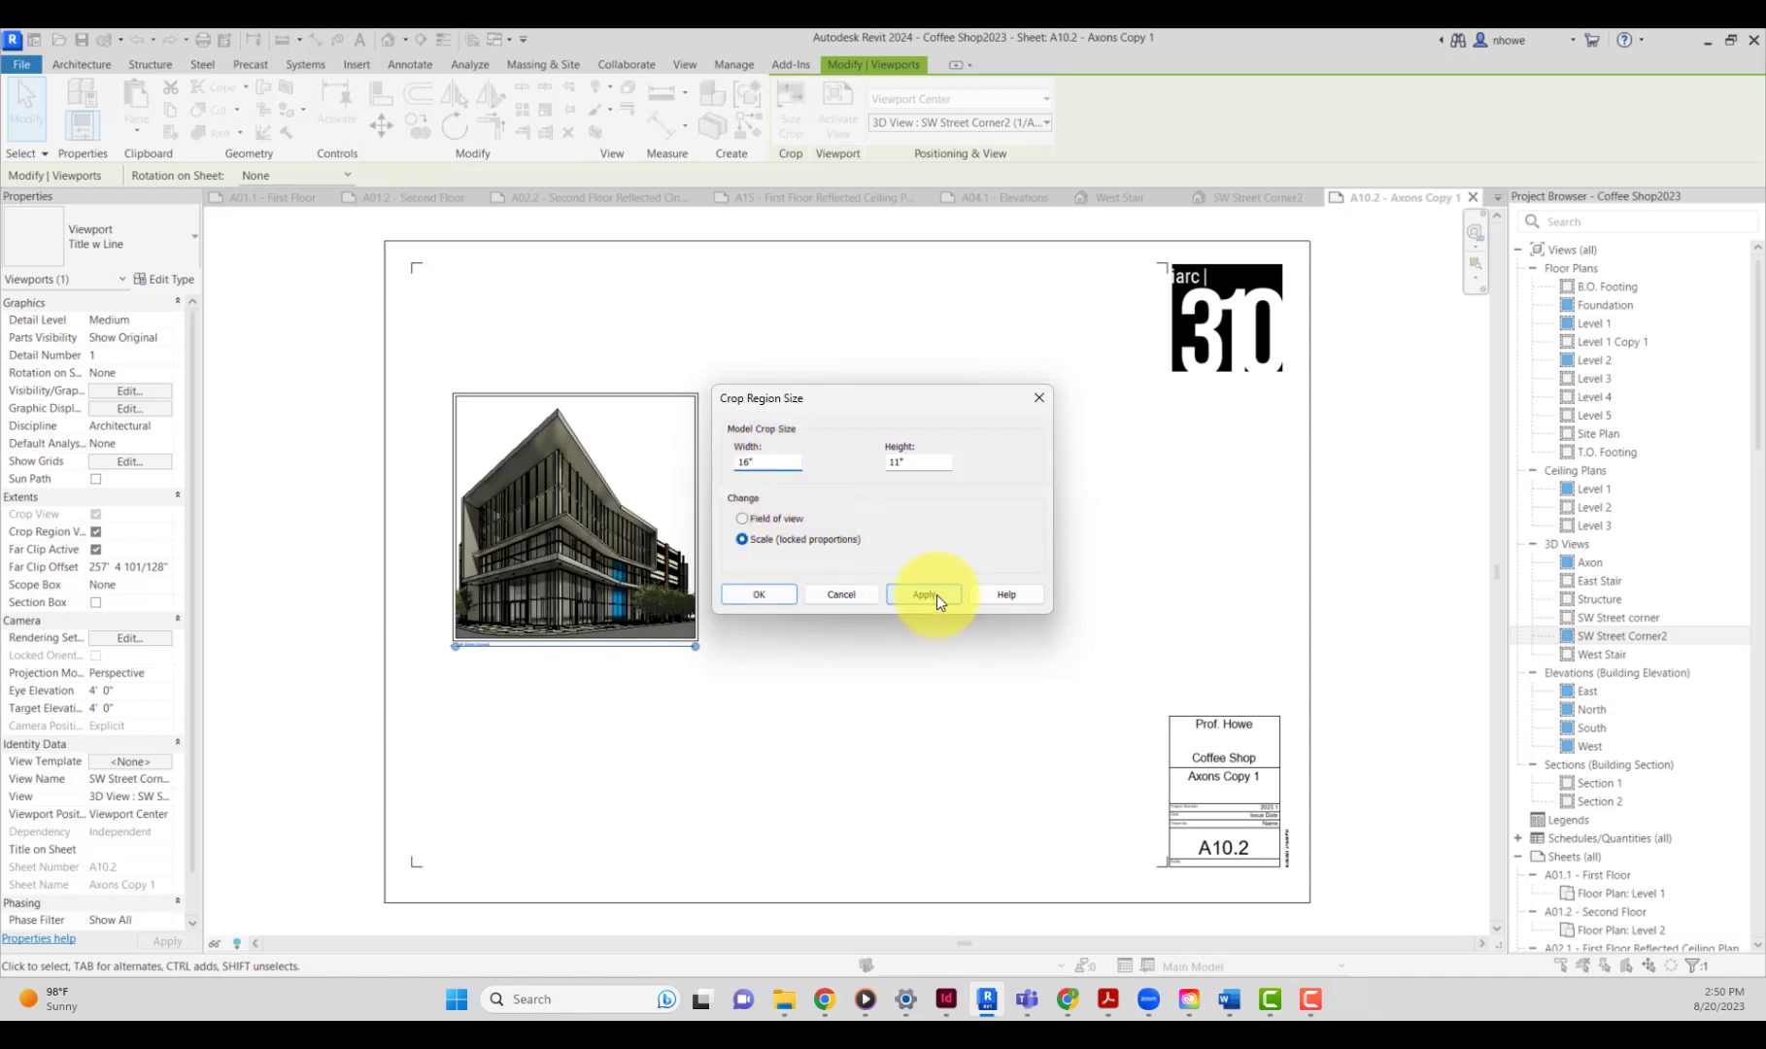
left_click(936, 594)
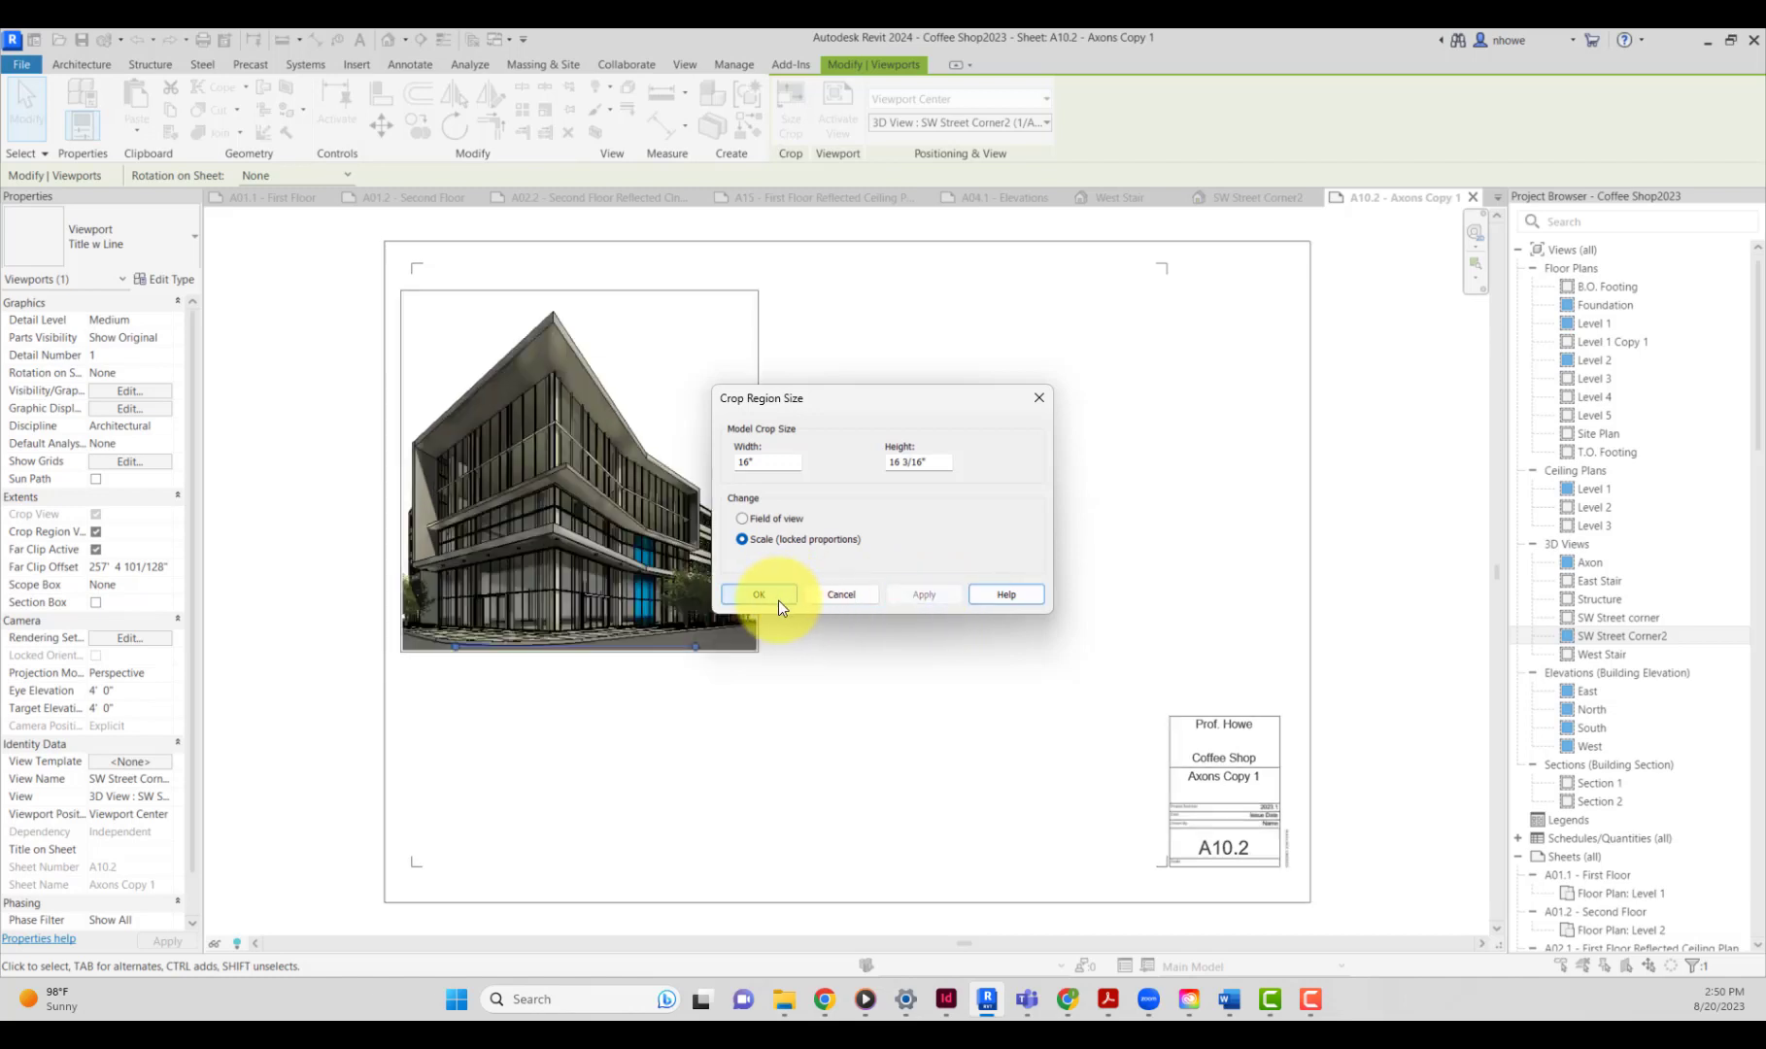
Set the crop width to 18 inches and move the enlarged viewport into the lower-left corner of the sheet's drawing area.
double_click(740, 467)
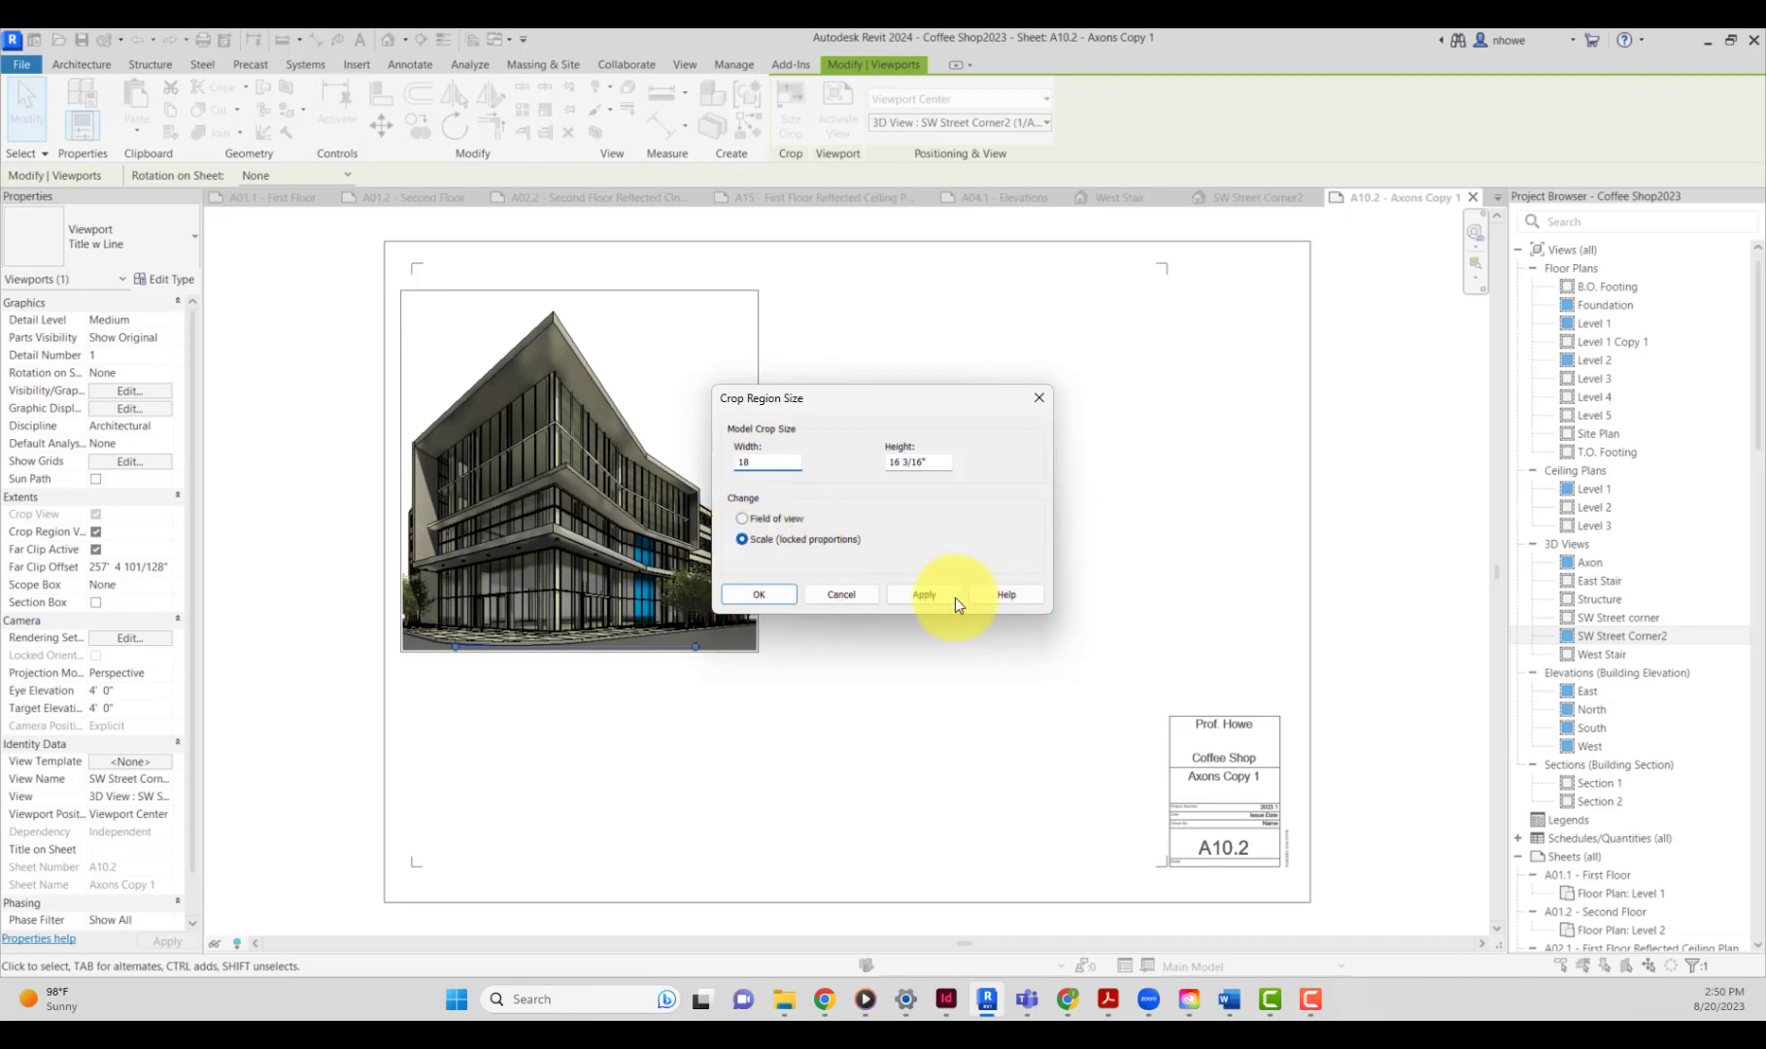
left_click(758, 593)
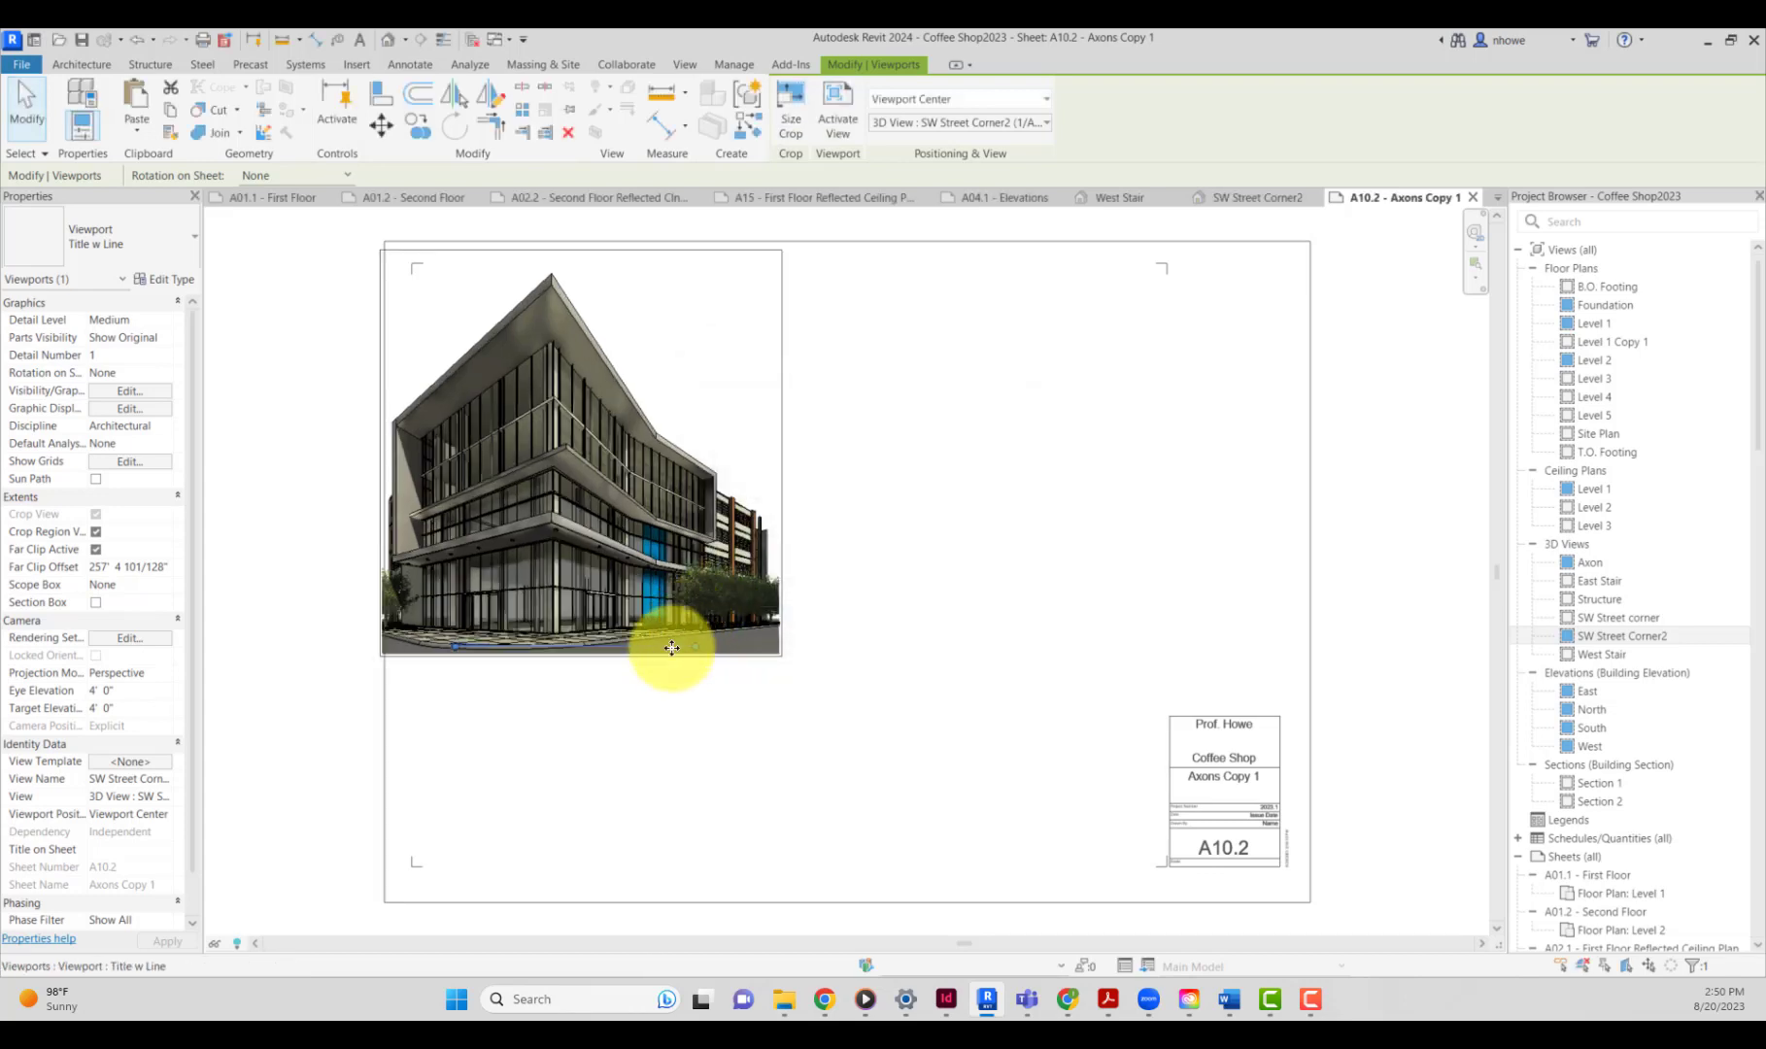
left_click_drag(656, 651, 700, 847)
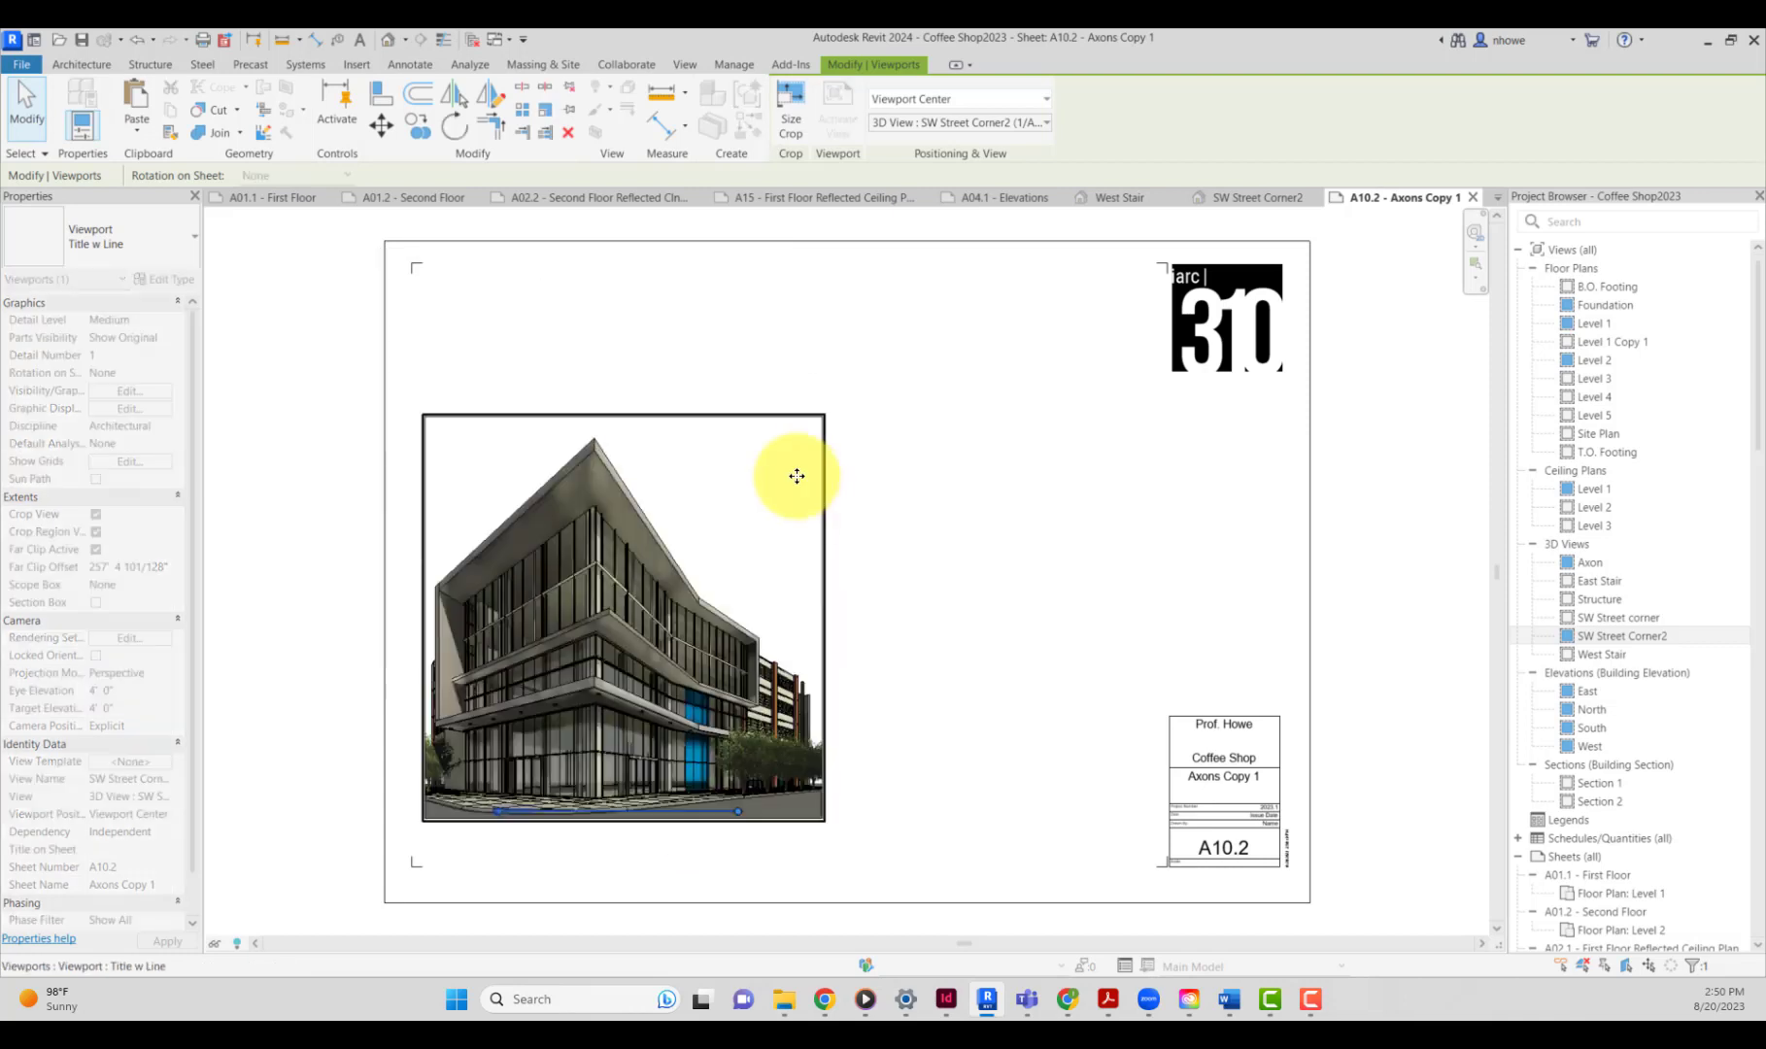
left_click(920, 721)
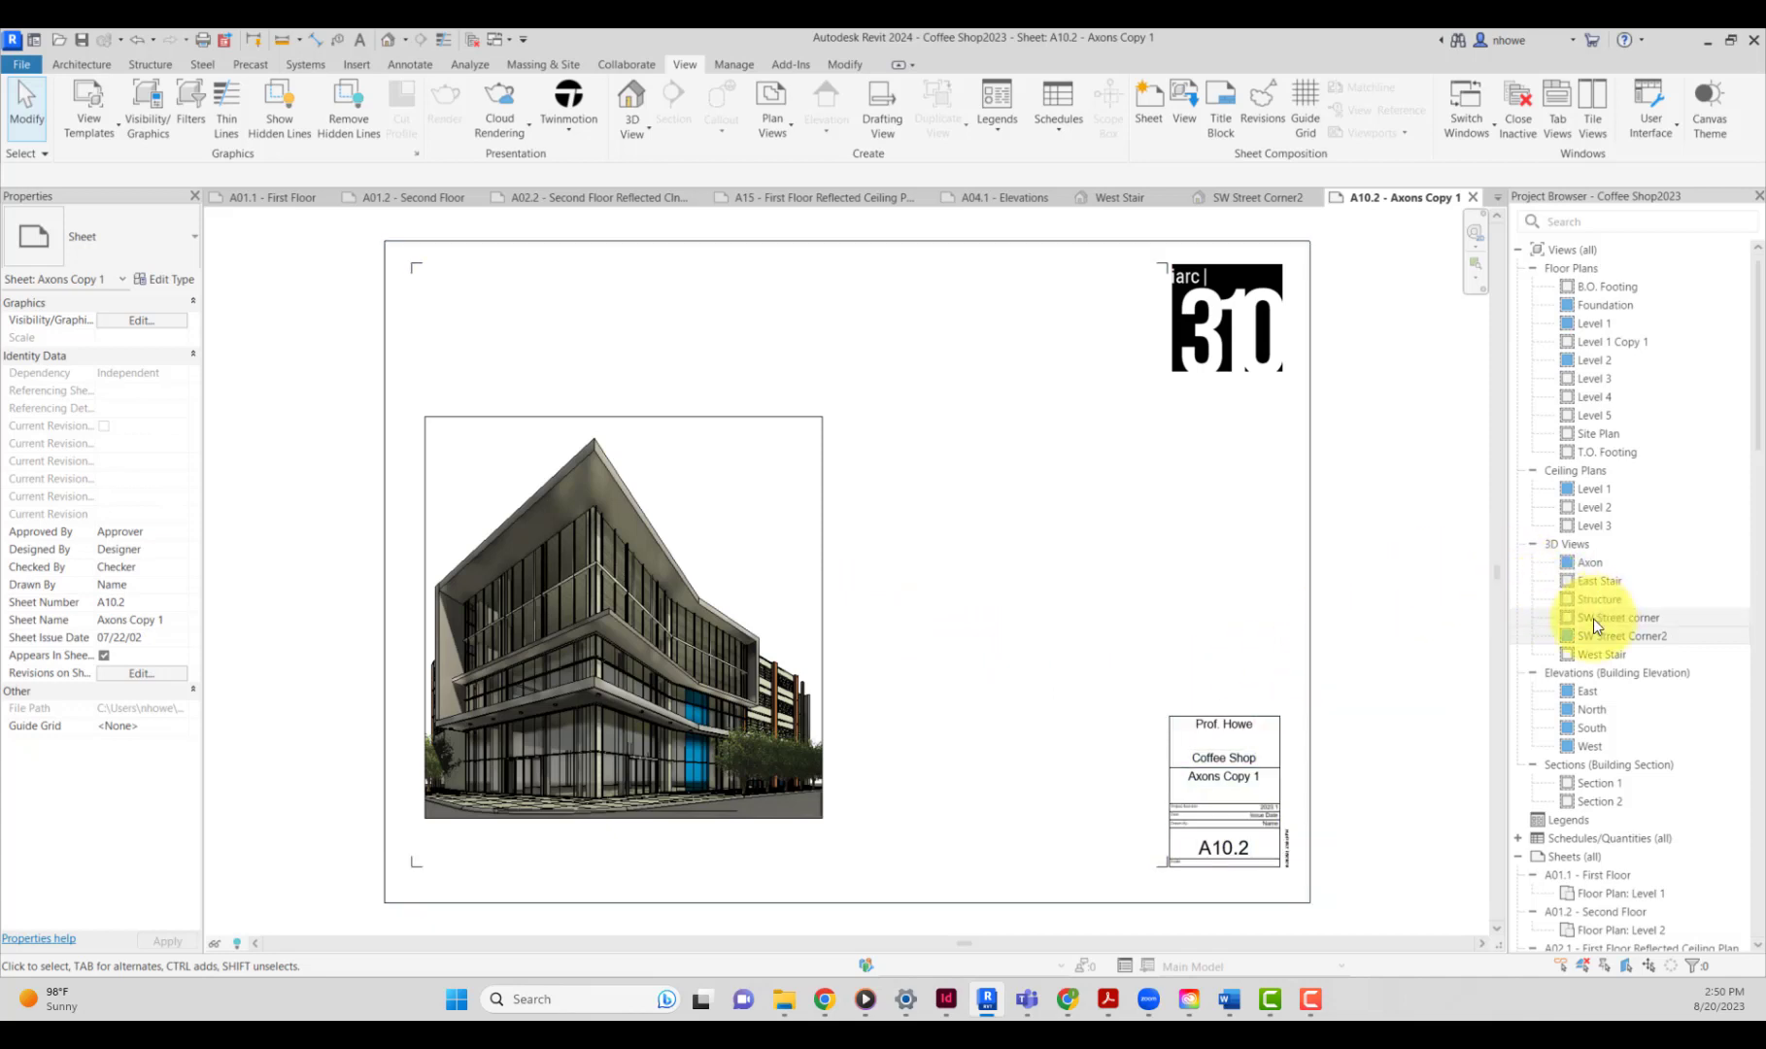
Open the East Stair 3D view and pull the front face of its section box closer to the building.
double_click(1593, 582)
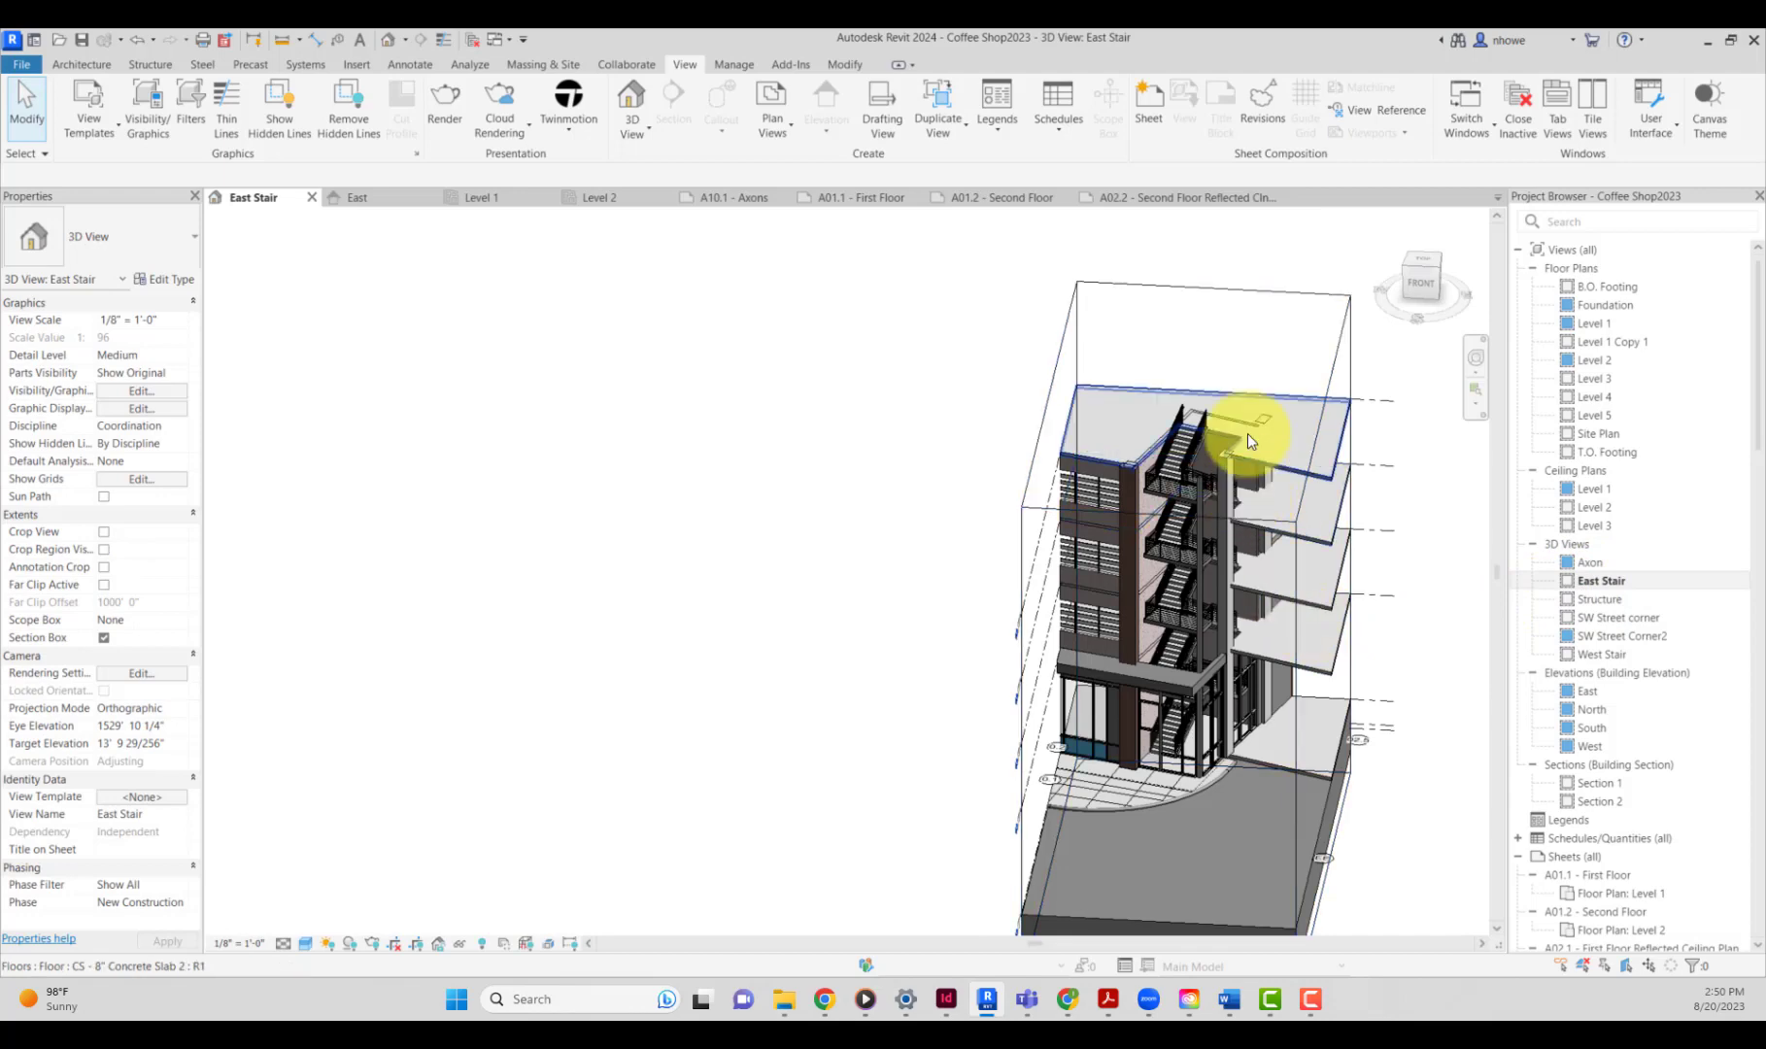
scroll(1249, 431, "up", 2)
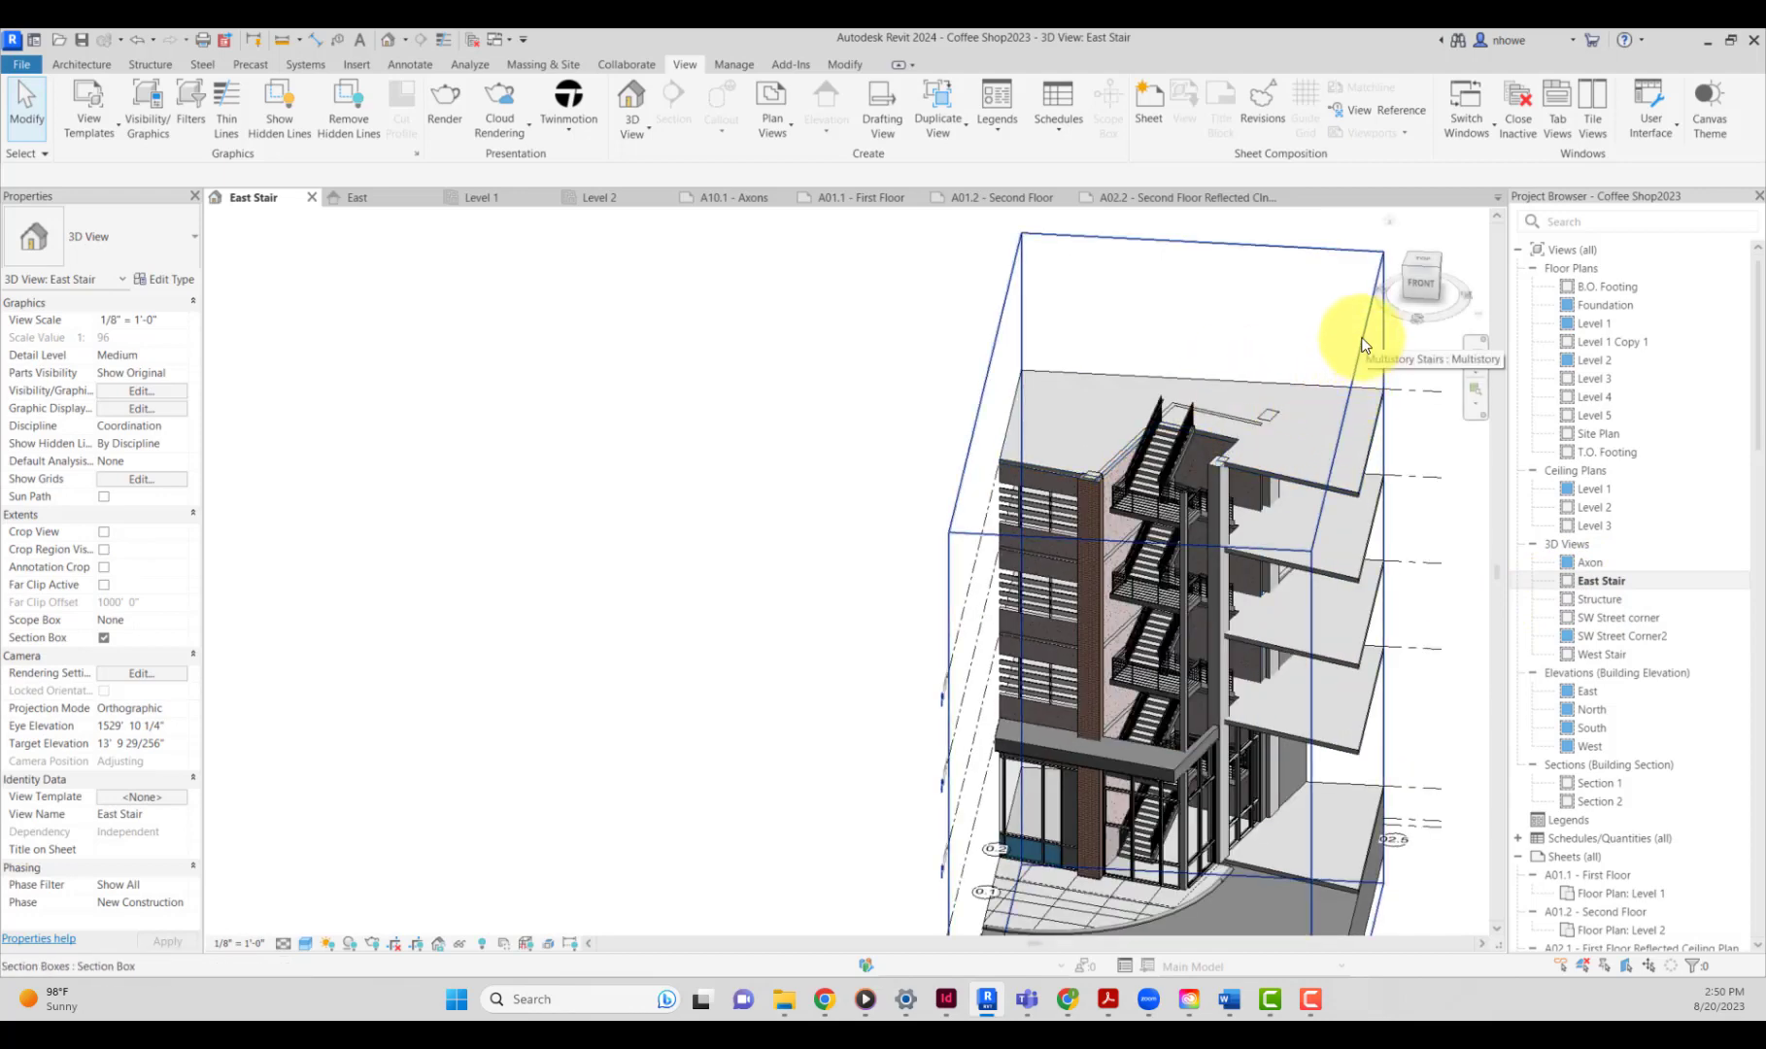
left_click(1334, 449)
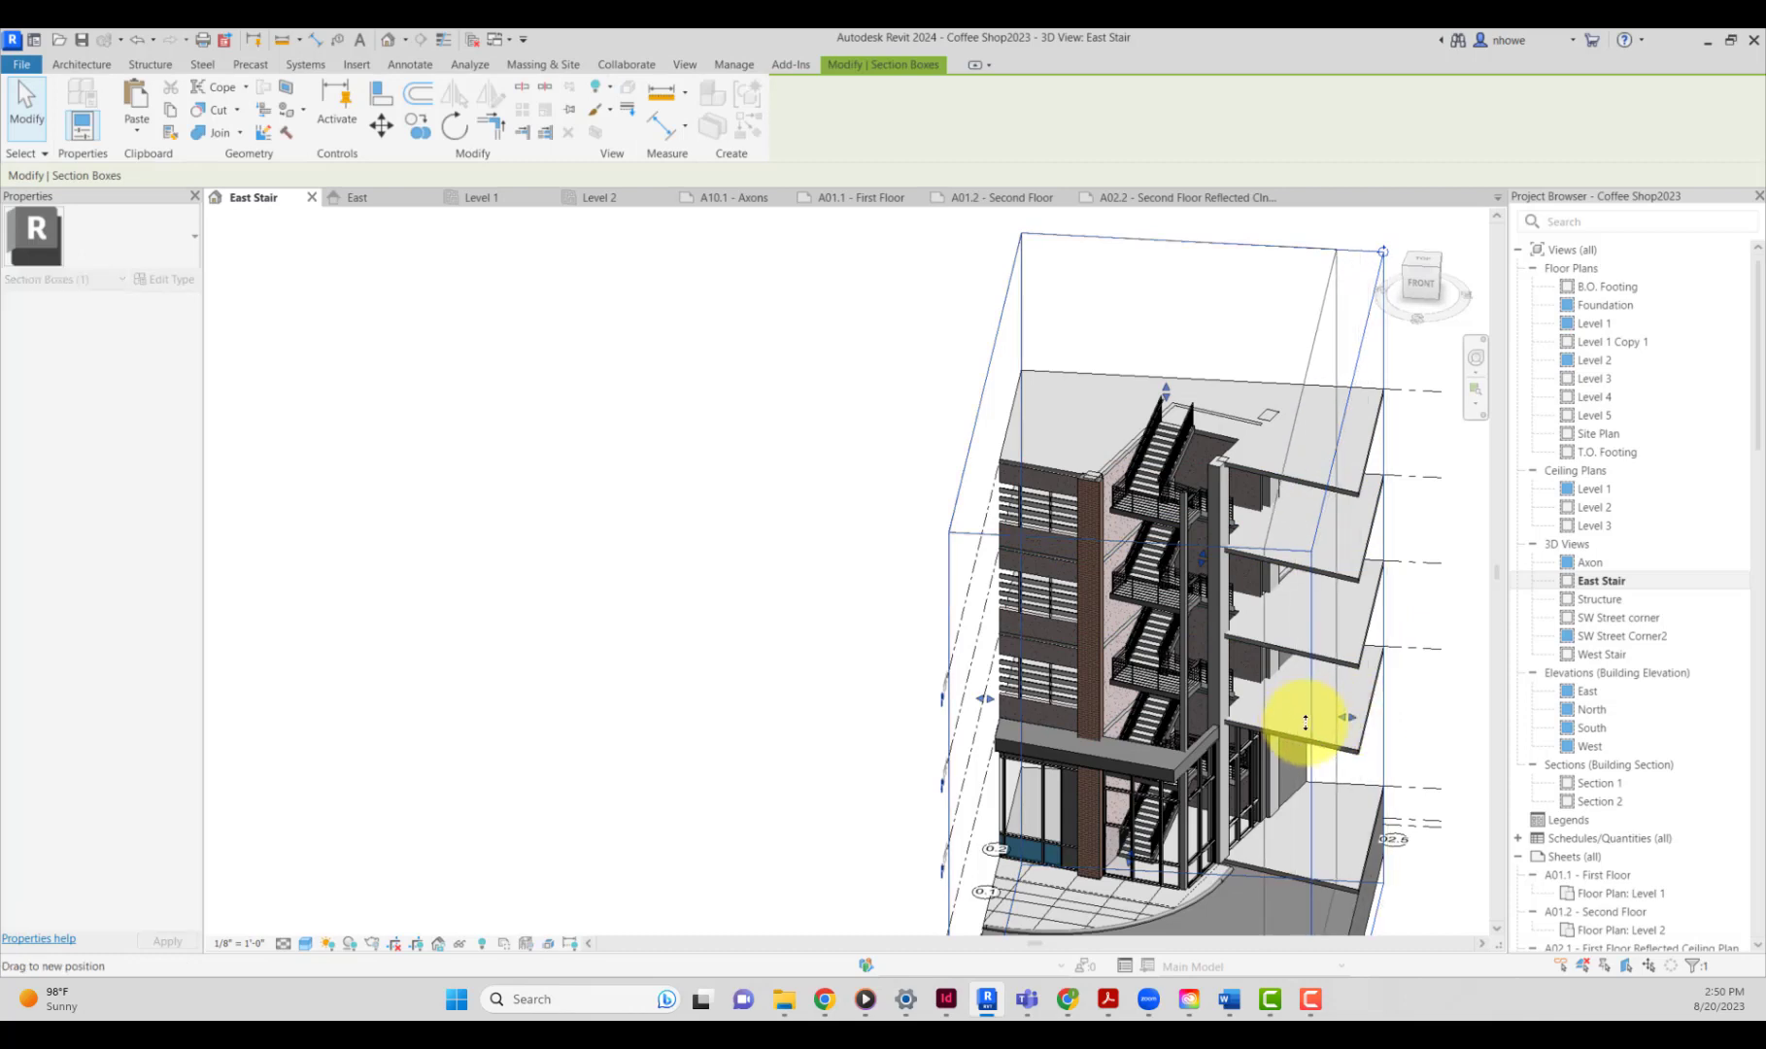
scroll(1254, 492, "down", 2)
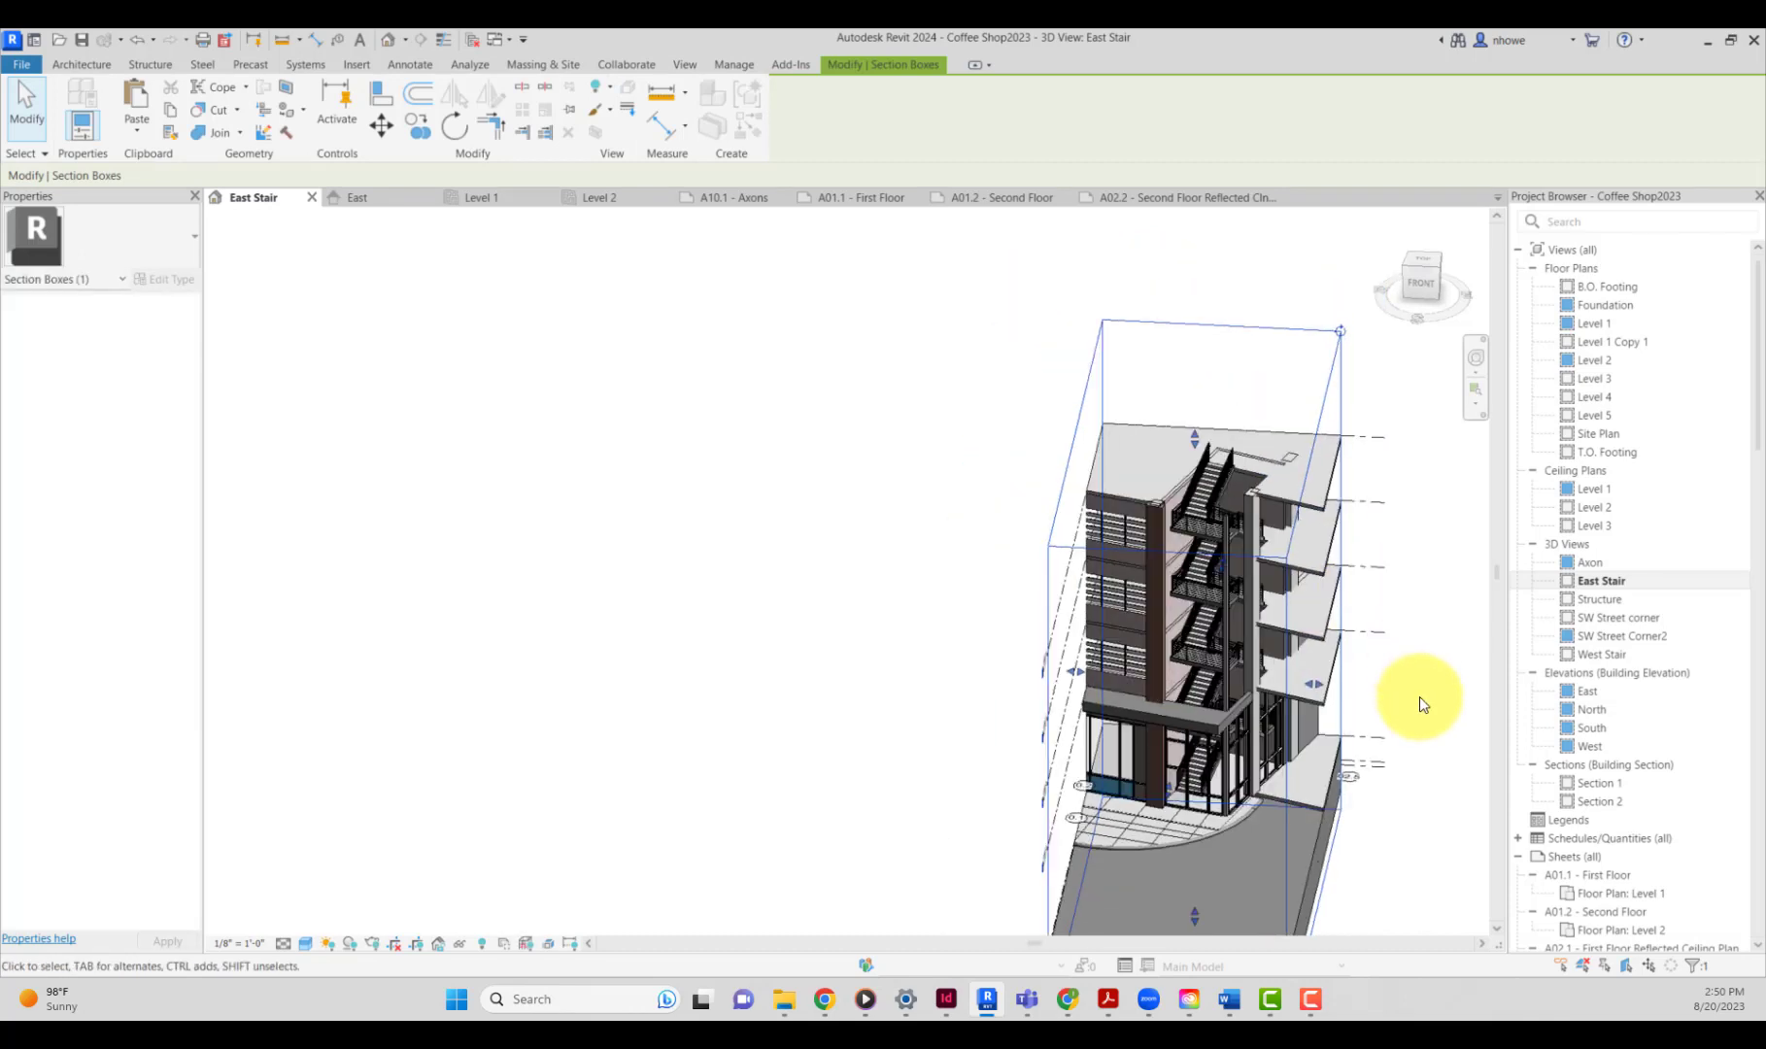
left_click(1434, 273)
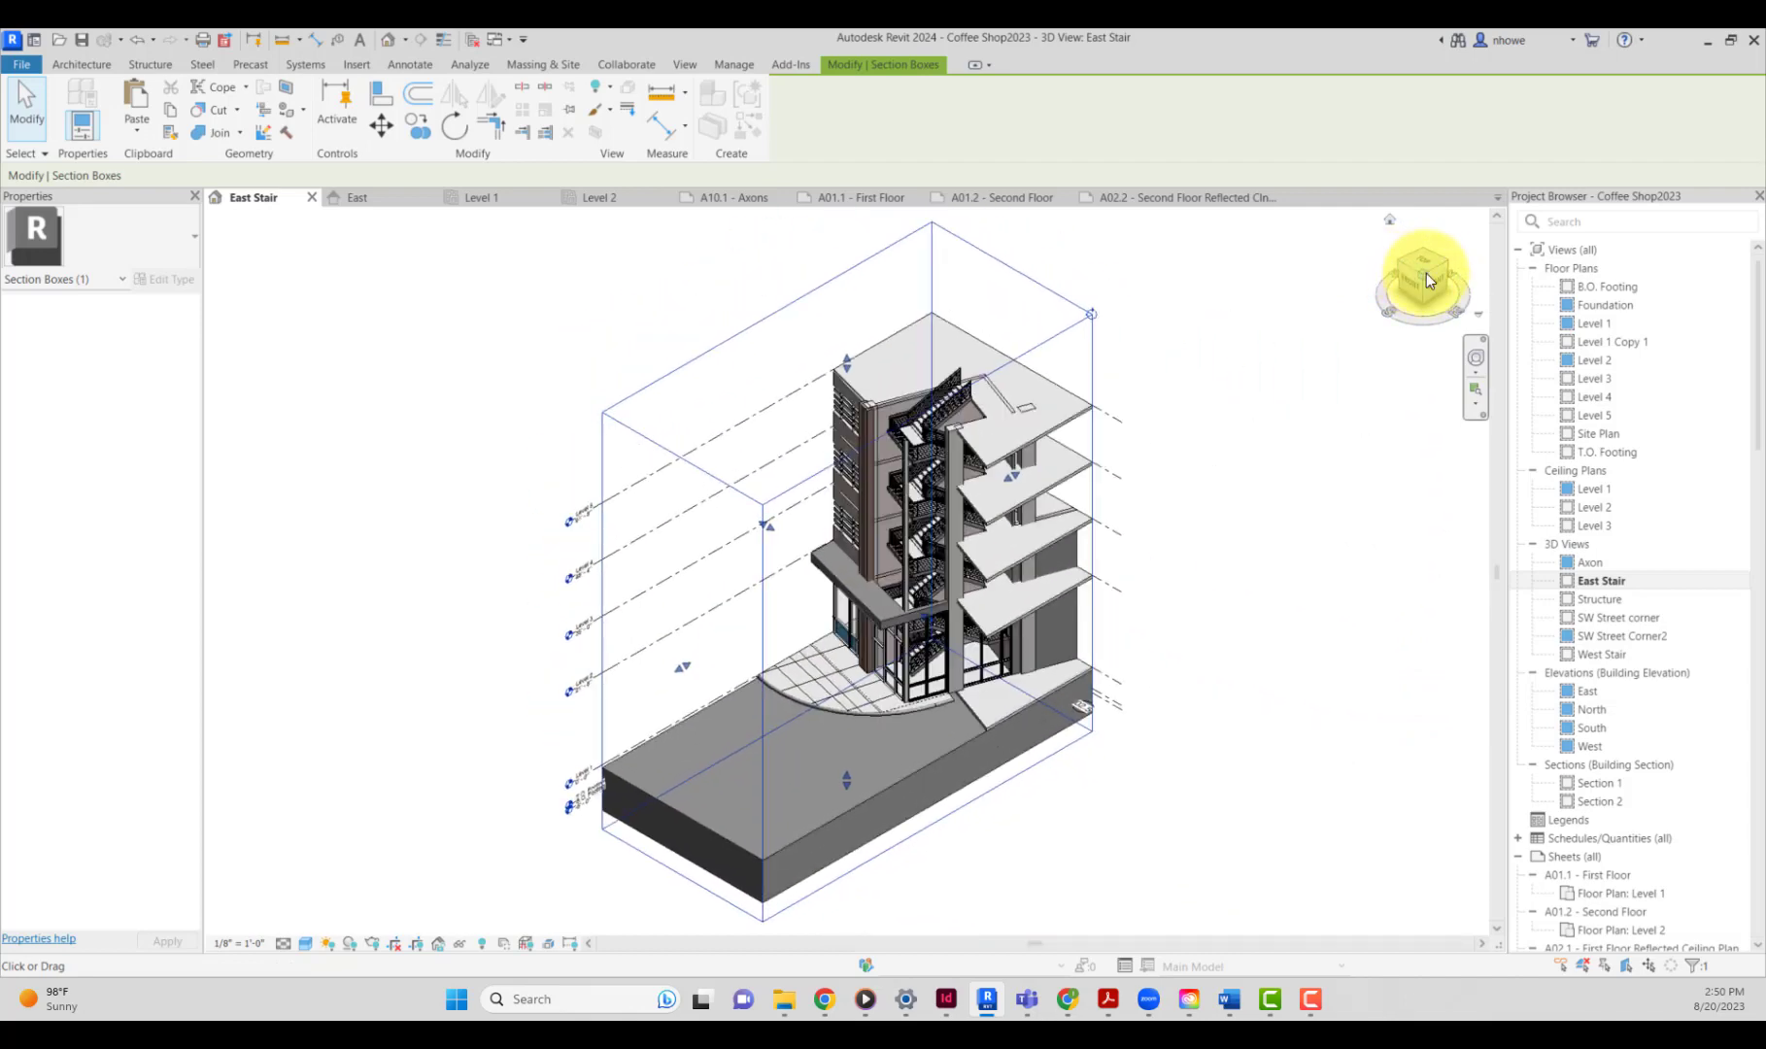
left_click_drag(1427, 273, 229, 264)
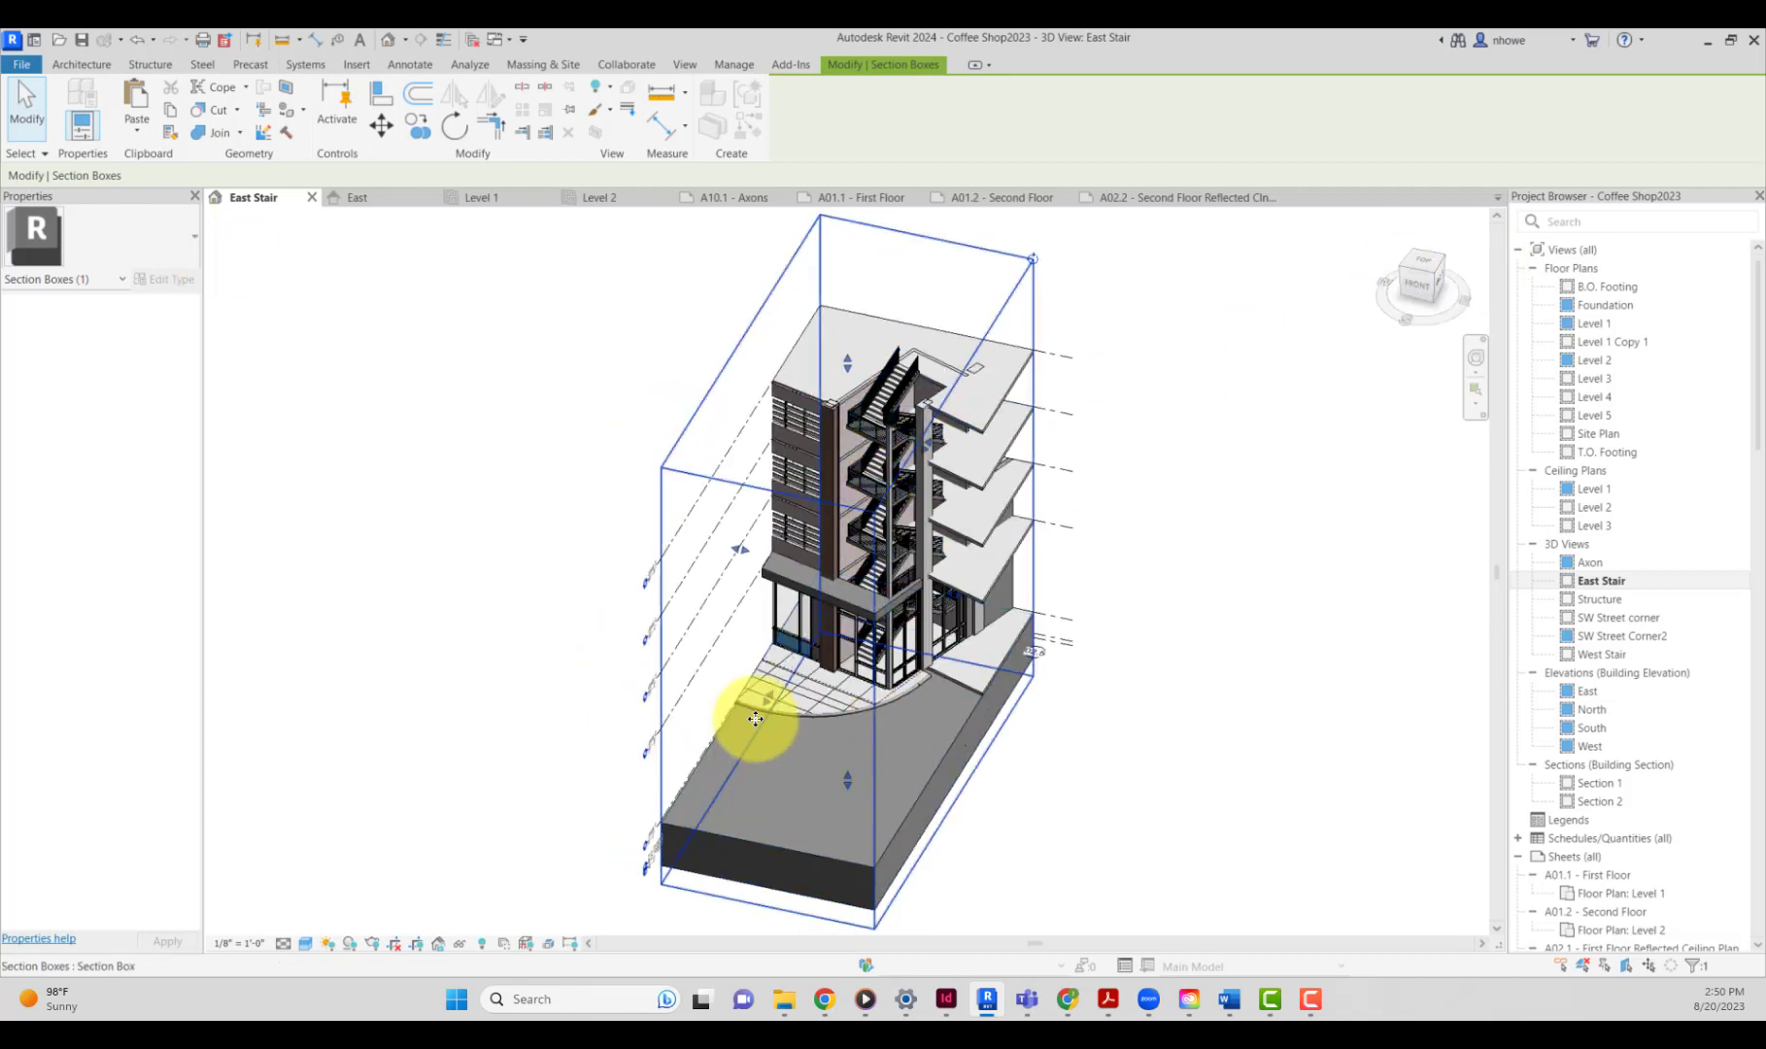
left_click_drag(768, 710, 890, 506)
scroll(927, 404, "up", 2)
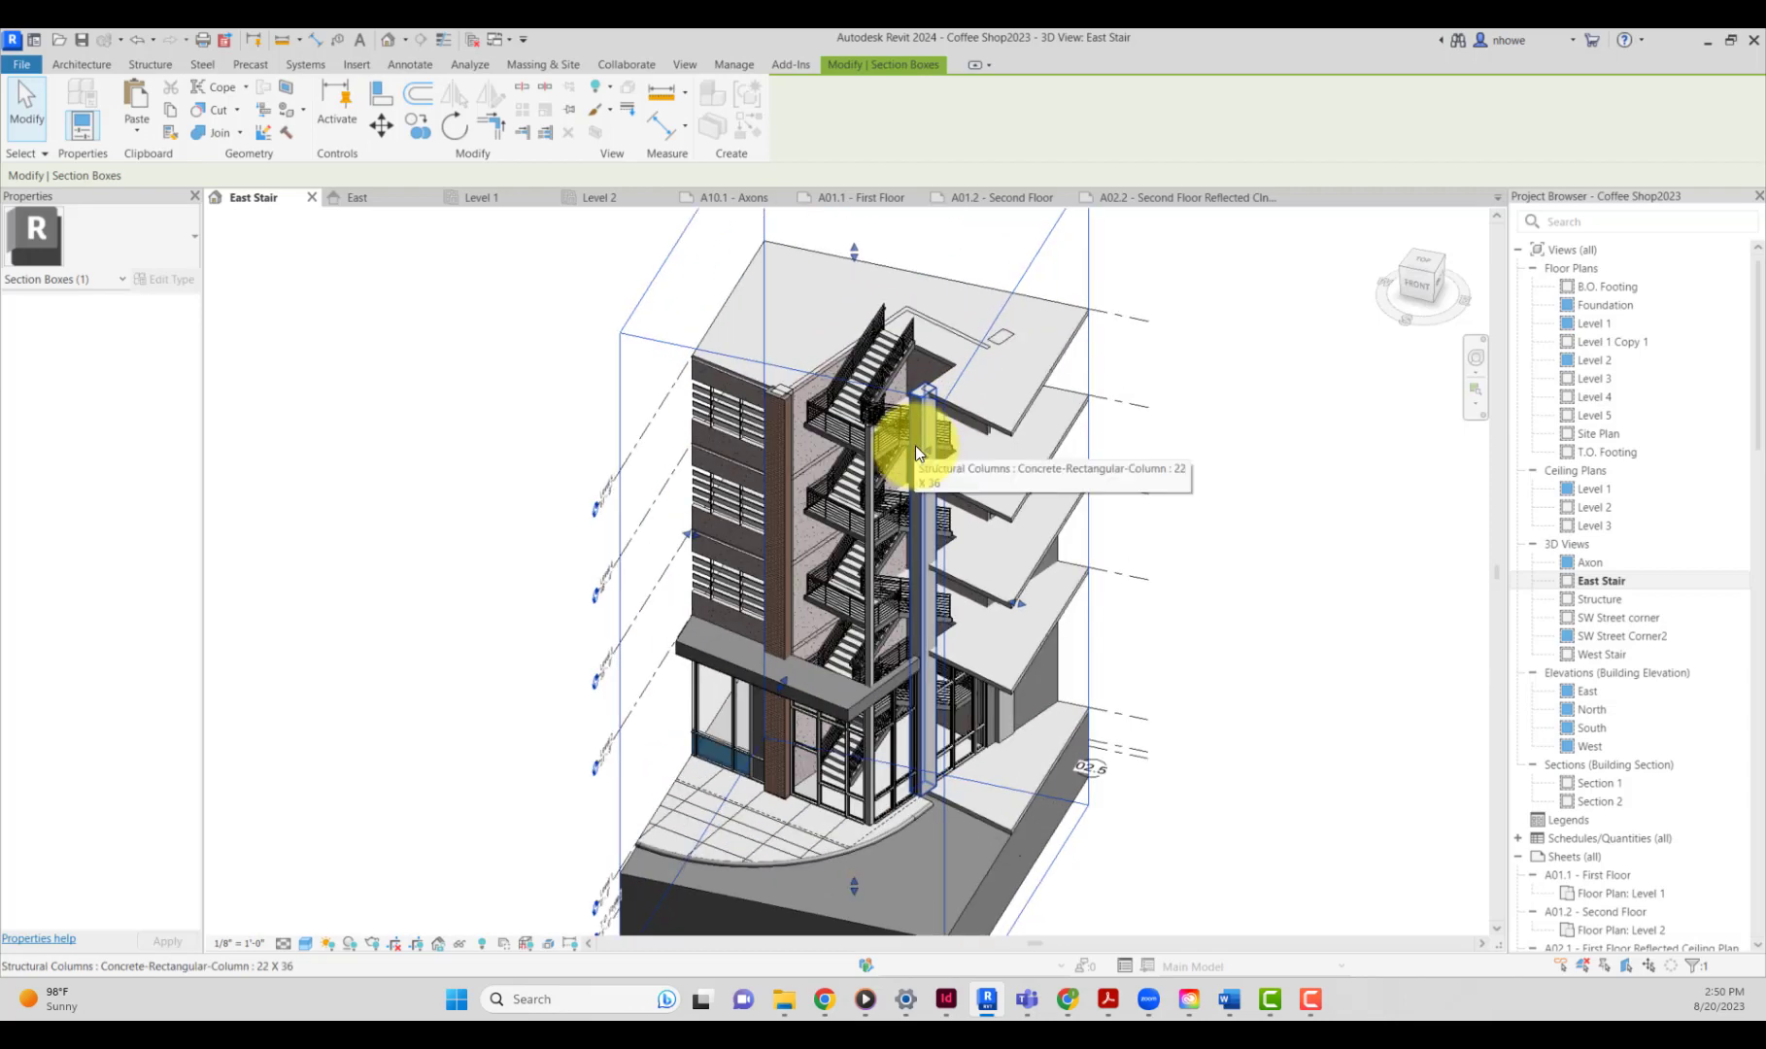
left_click(1253, 490)
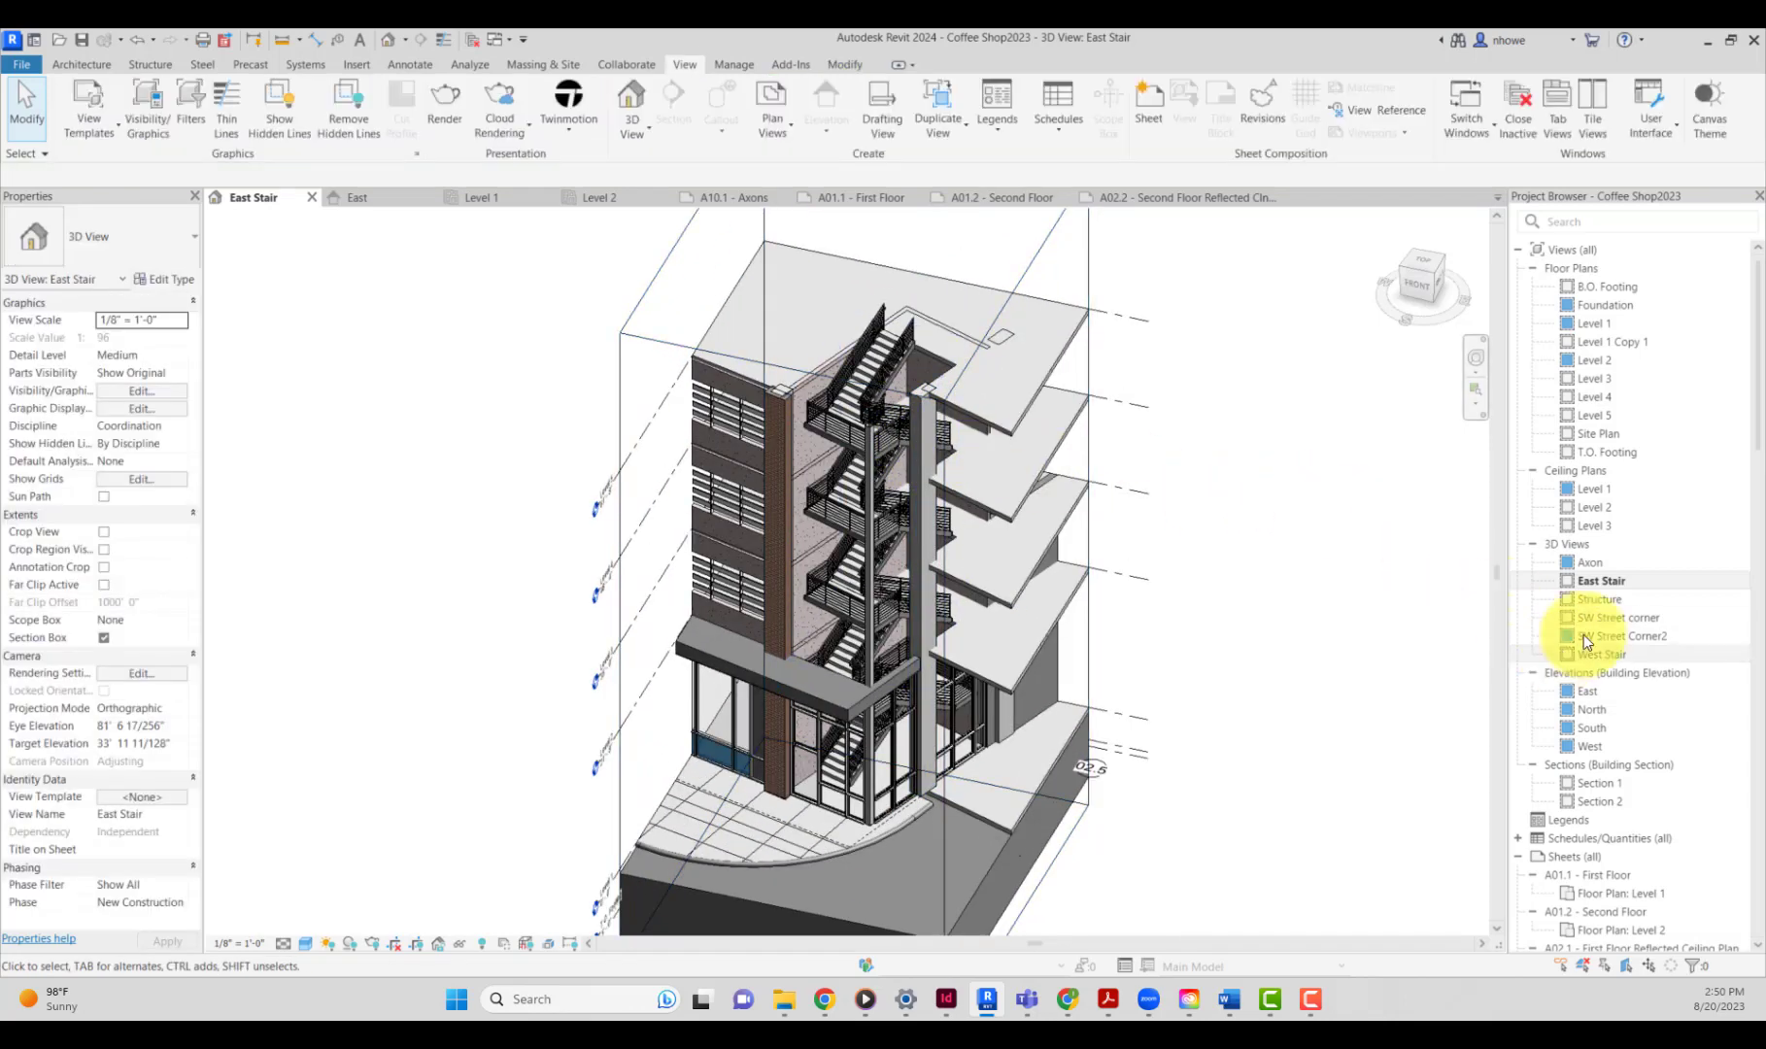
Open the West Stair 3D view and hide only the 12" concrete wall element that covers the stairs.
double_click(1603, 654)
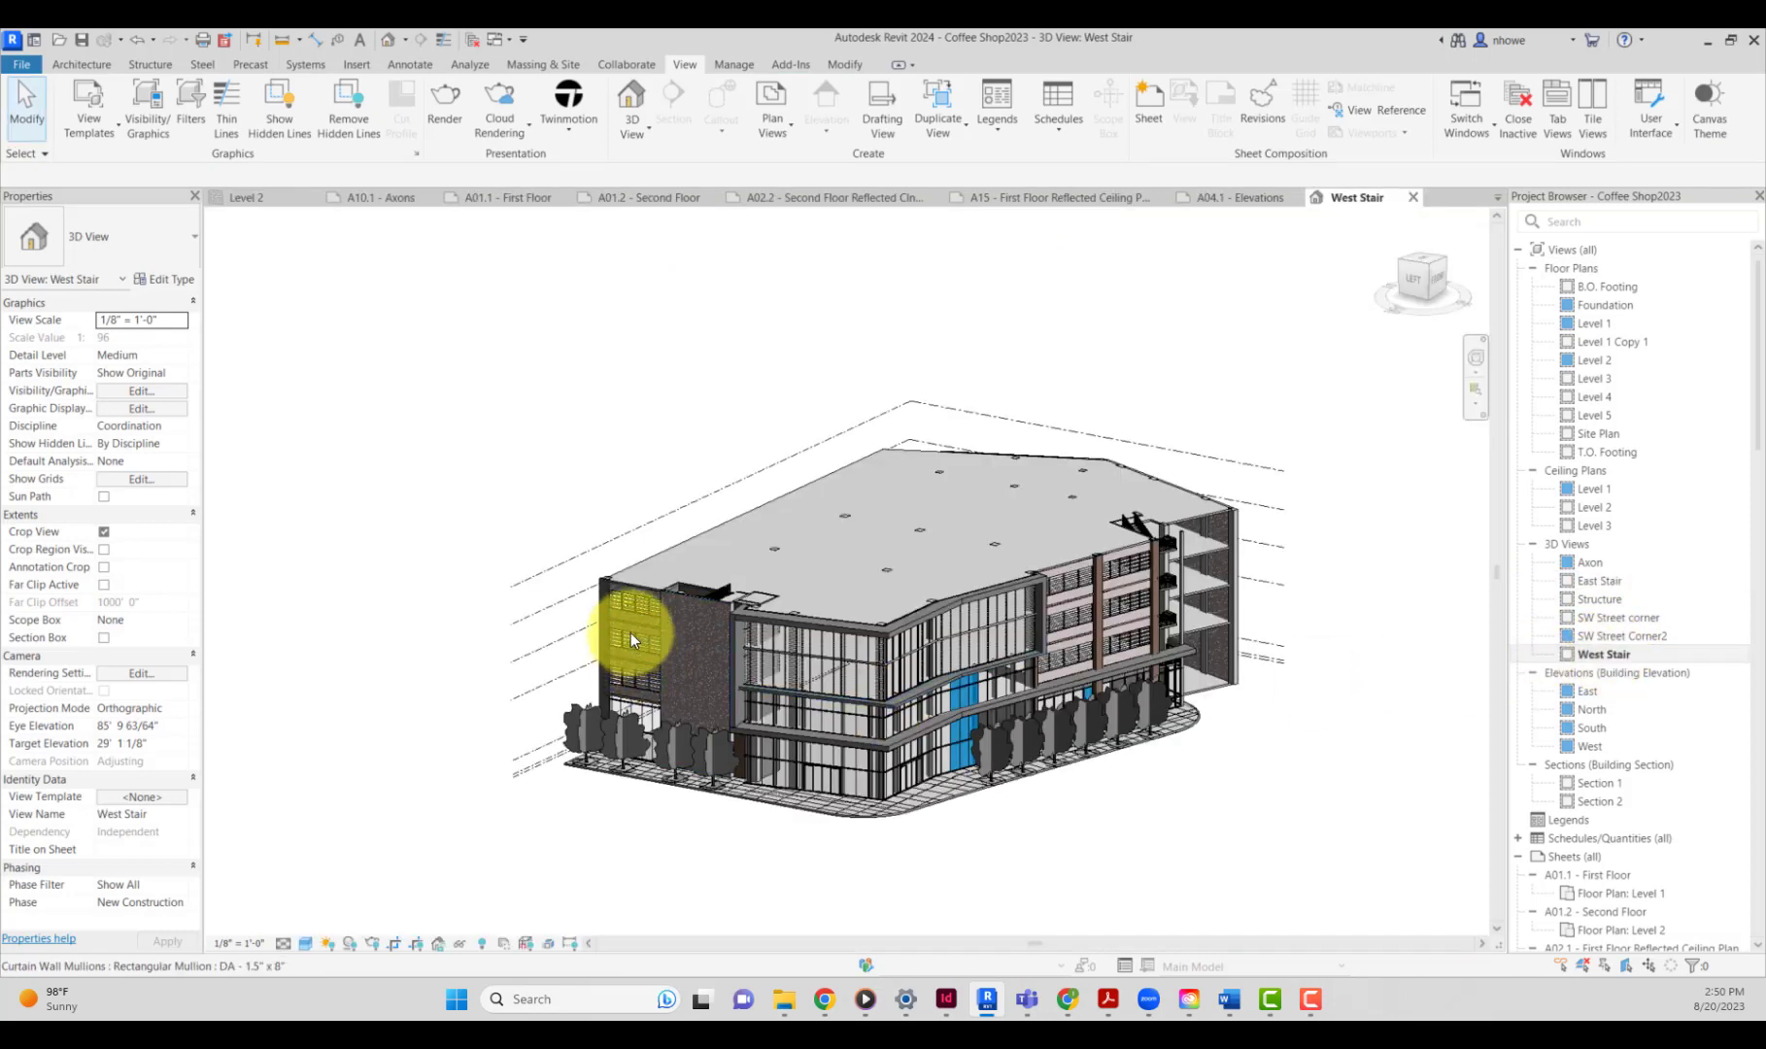
scroll(631, 632, "up", 2)
left_click(735, 598)
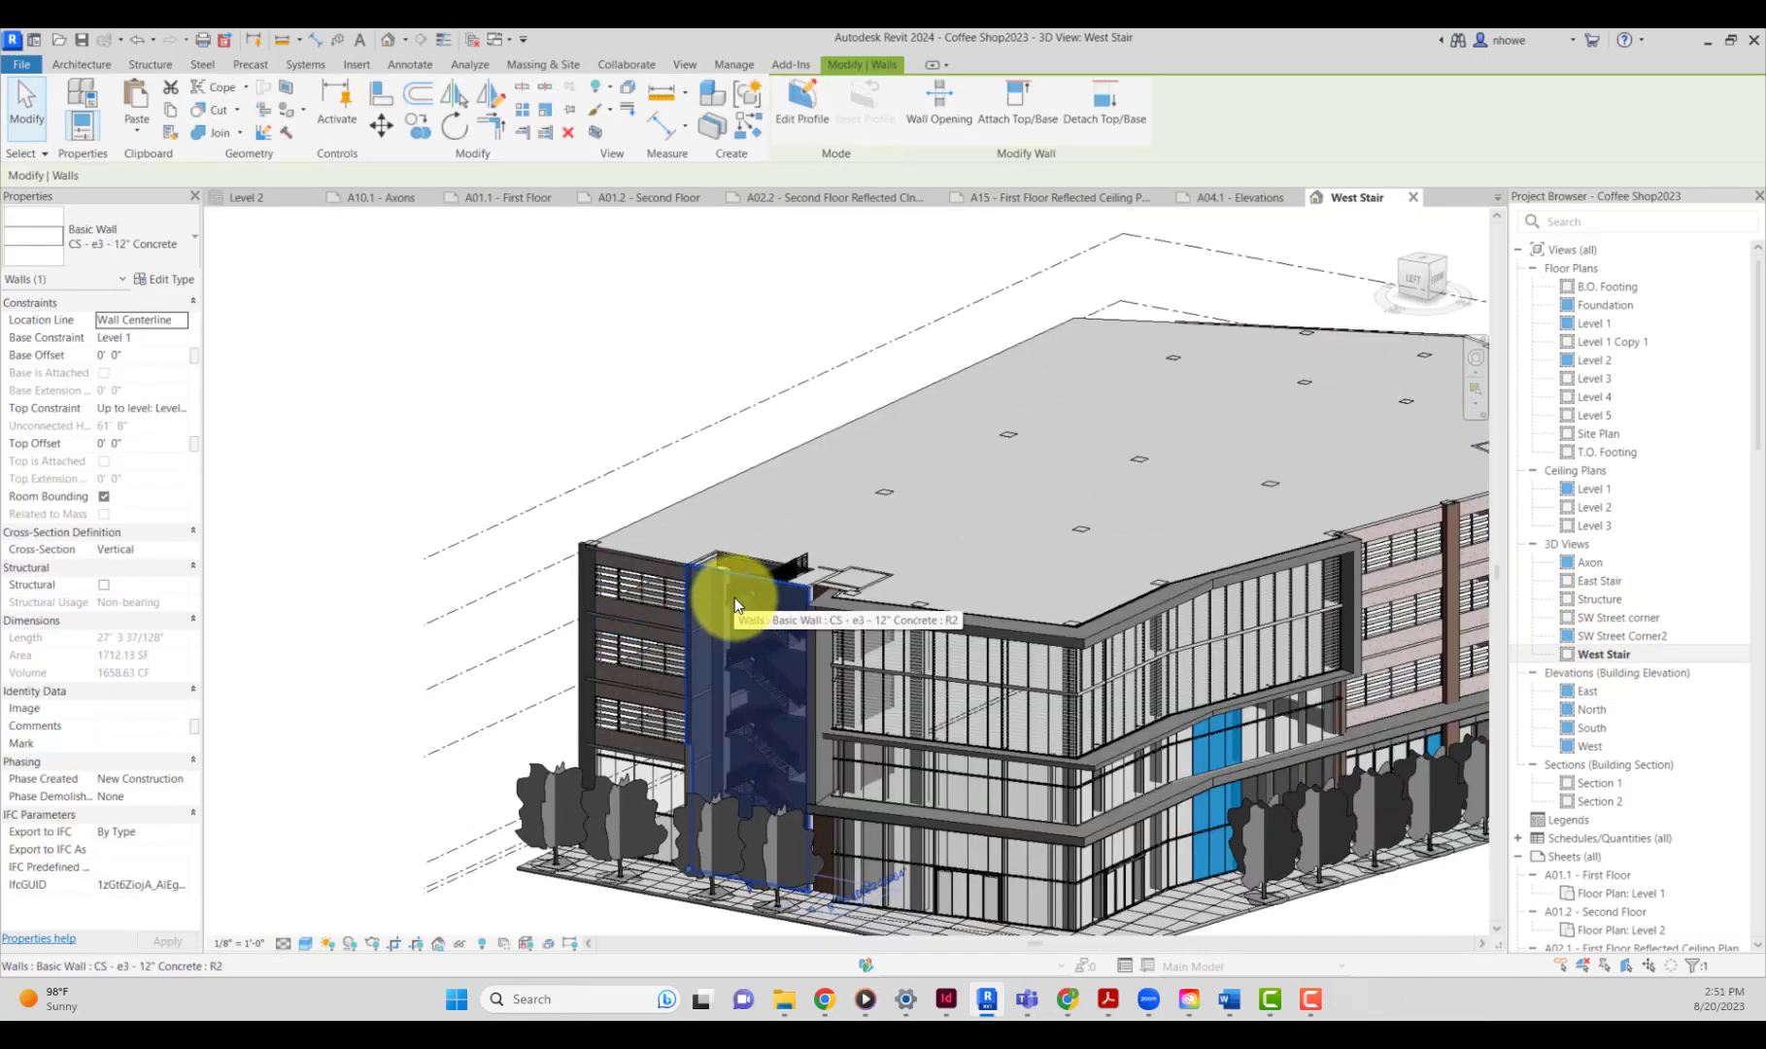
right_click(735, 597)
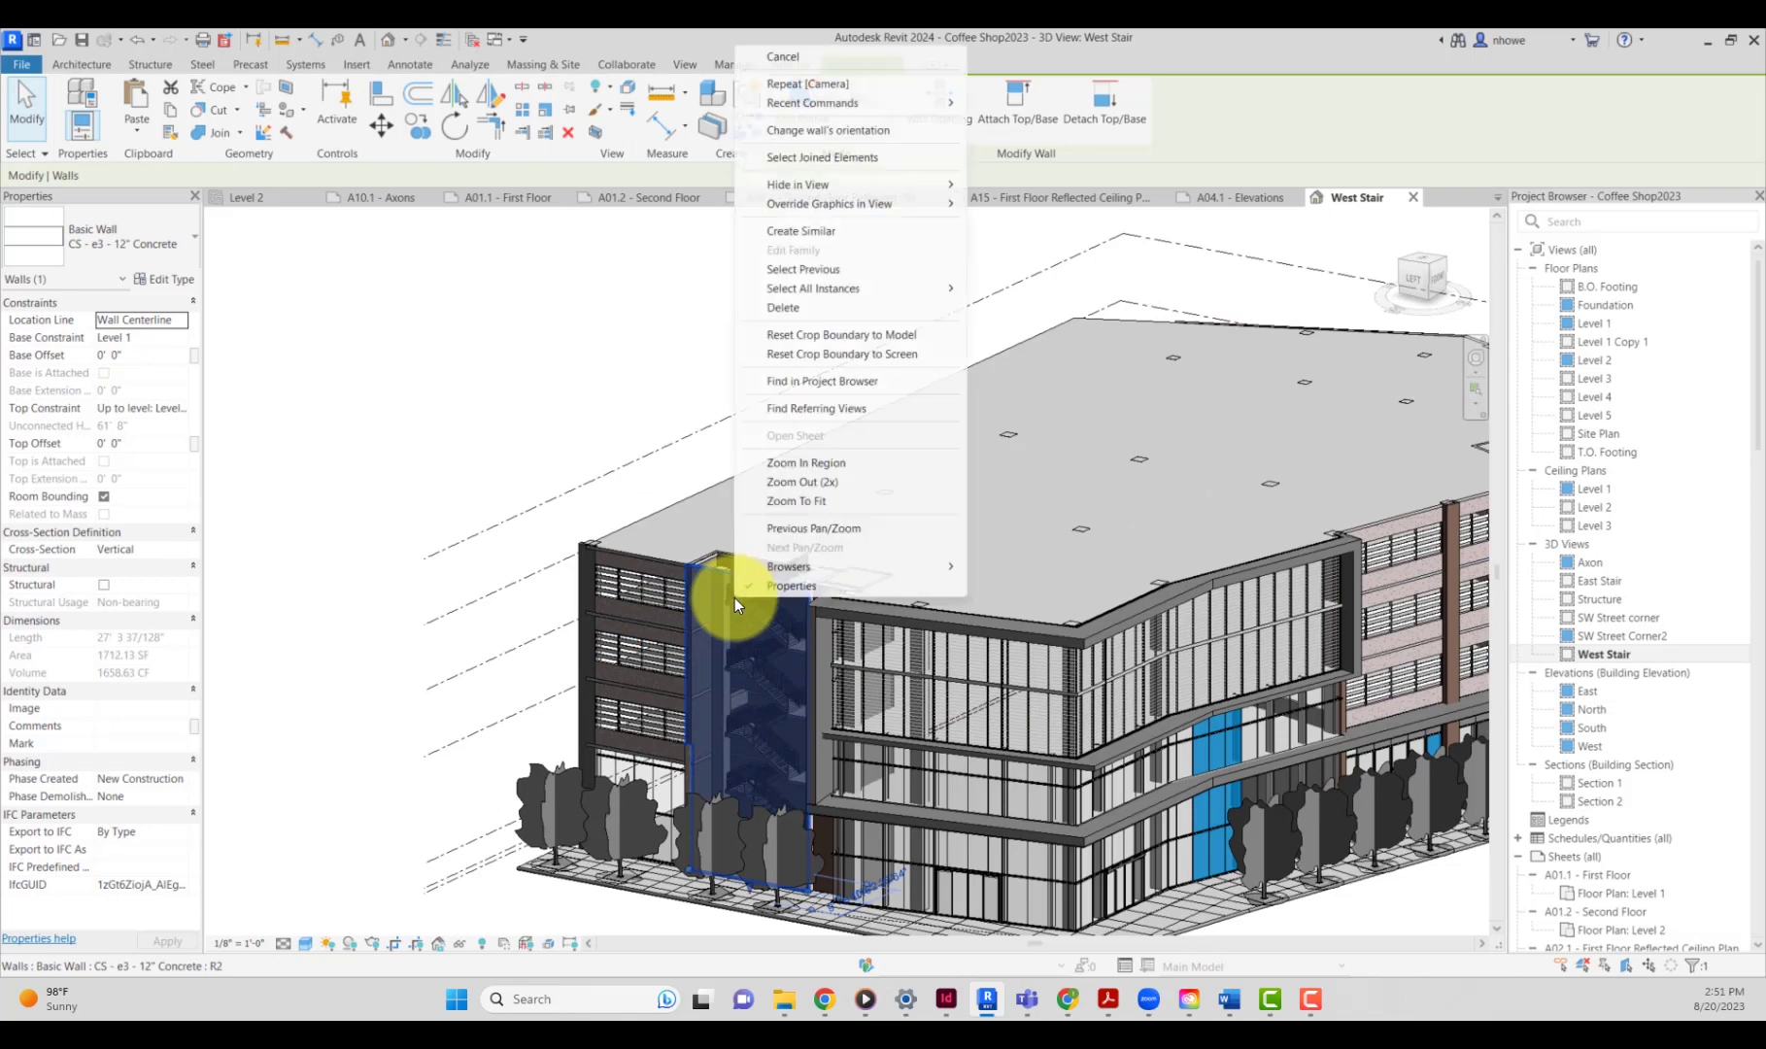
mouse_move(839, 185)
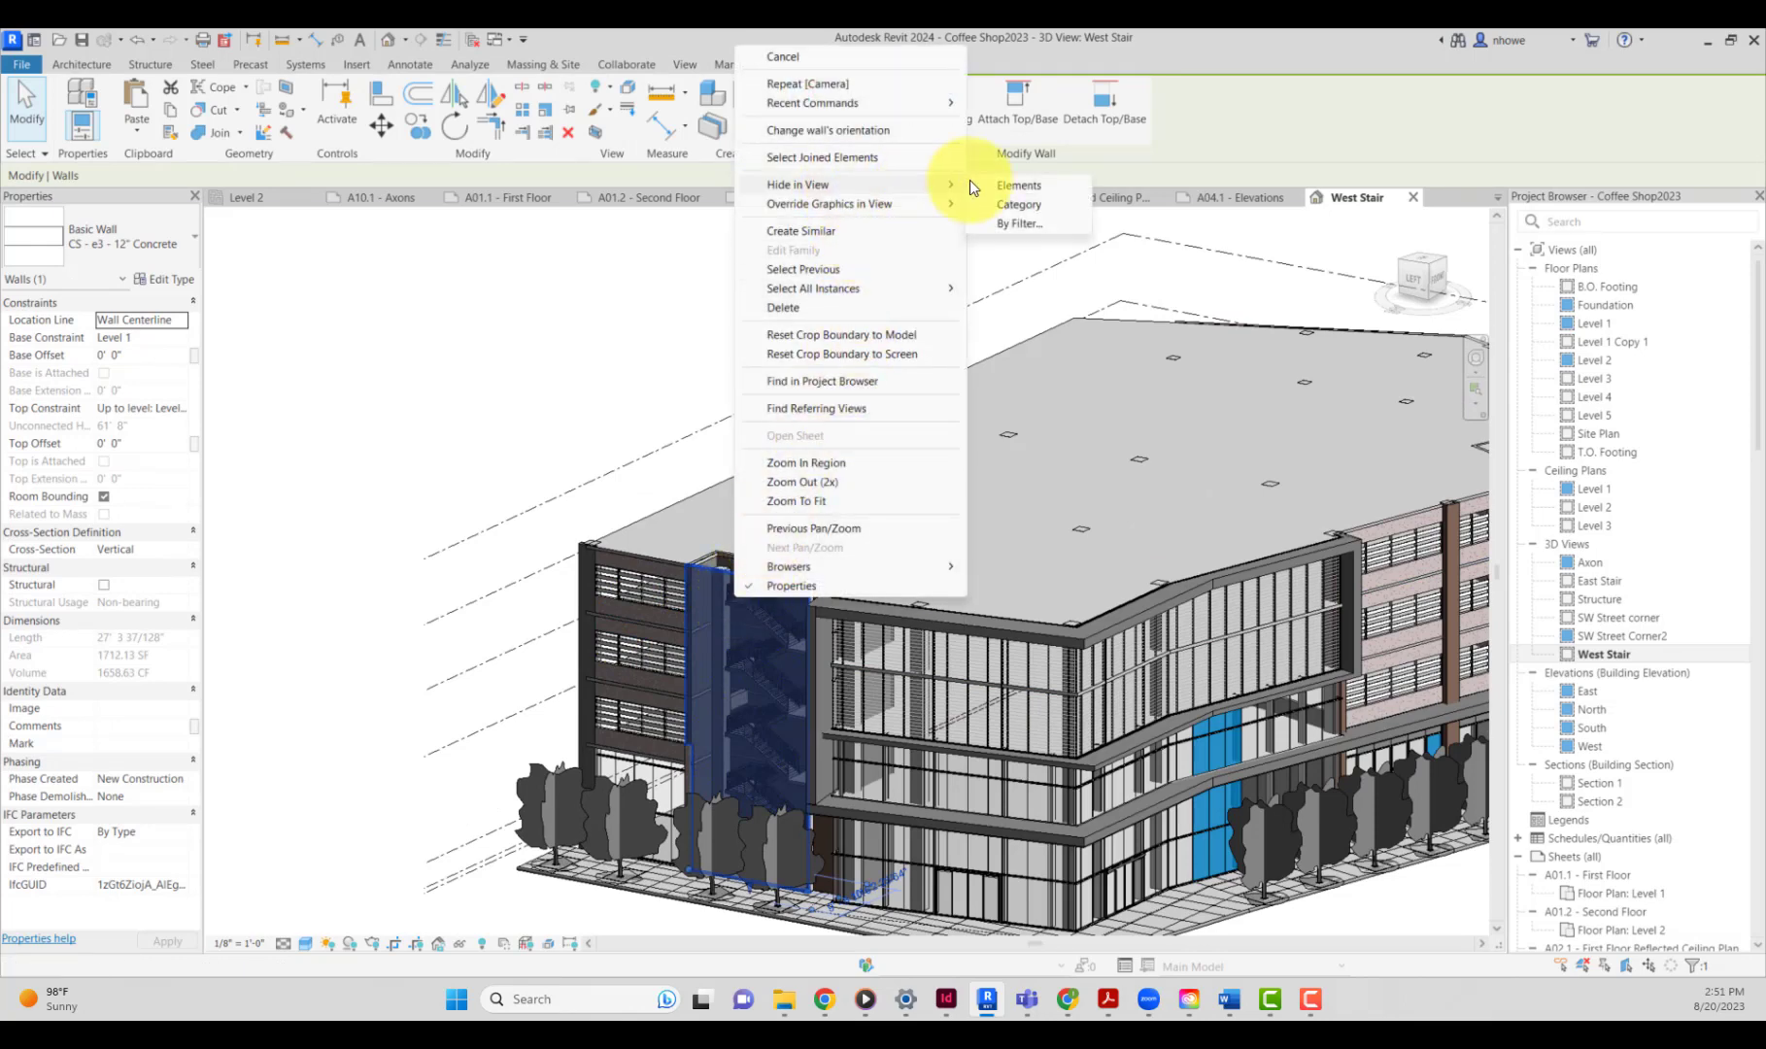
left_click(1007, 183)
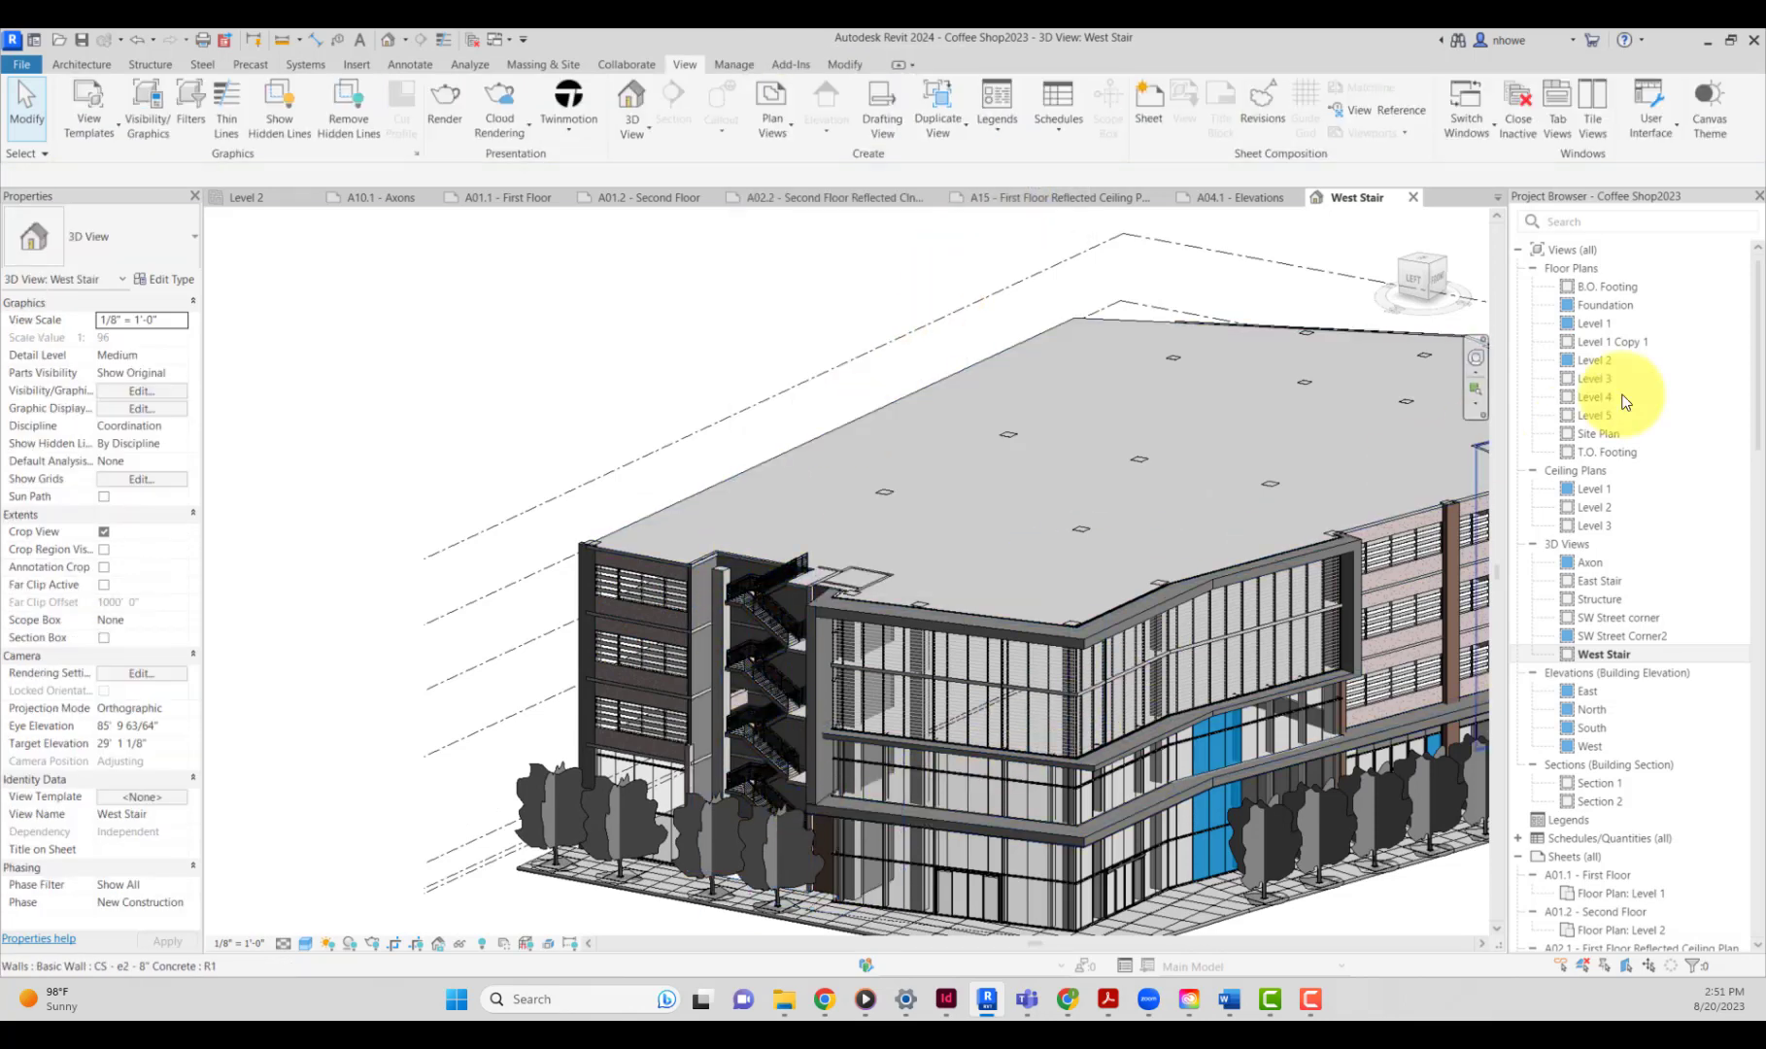
Turn on the section box in the West Stair view and pull its back and left faces in to the building, cutting off the left-side trees.
left_click(104, 638)
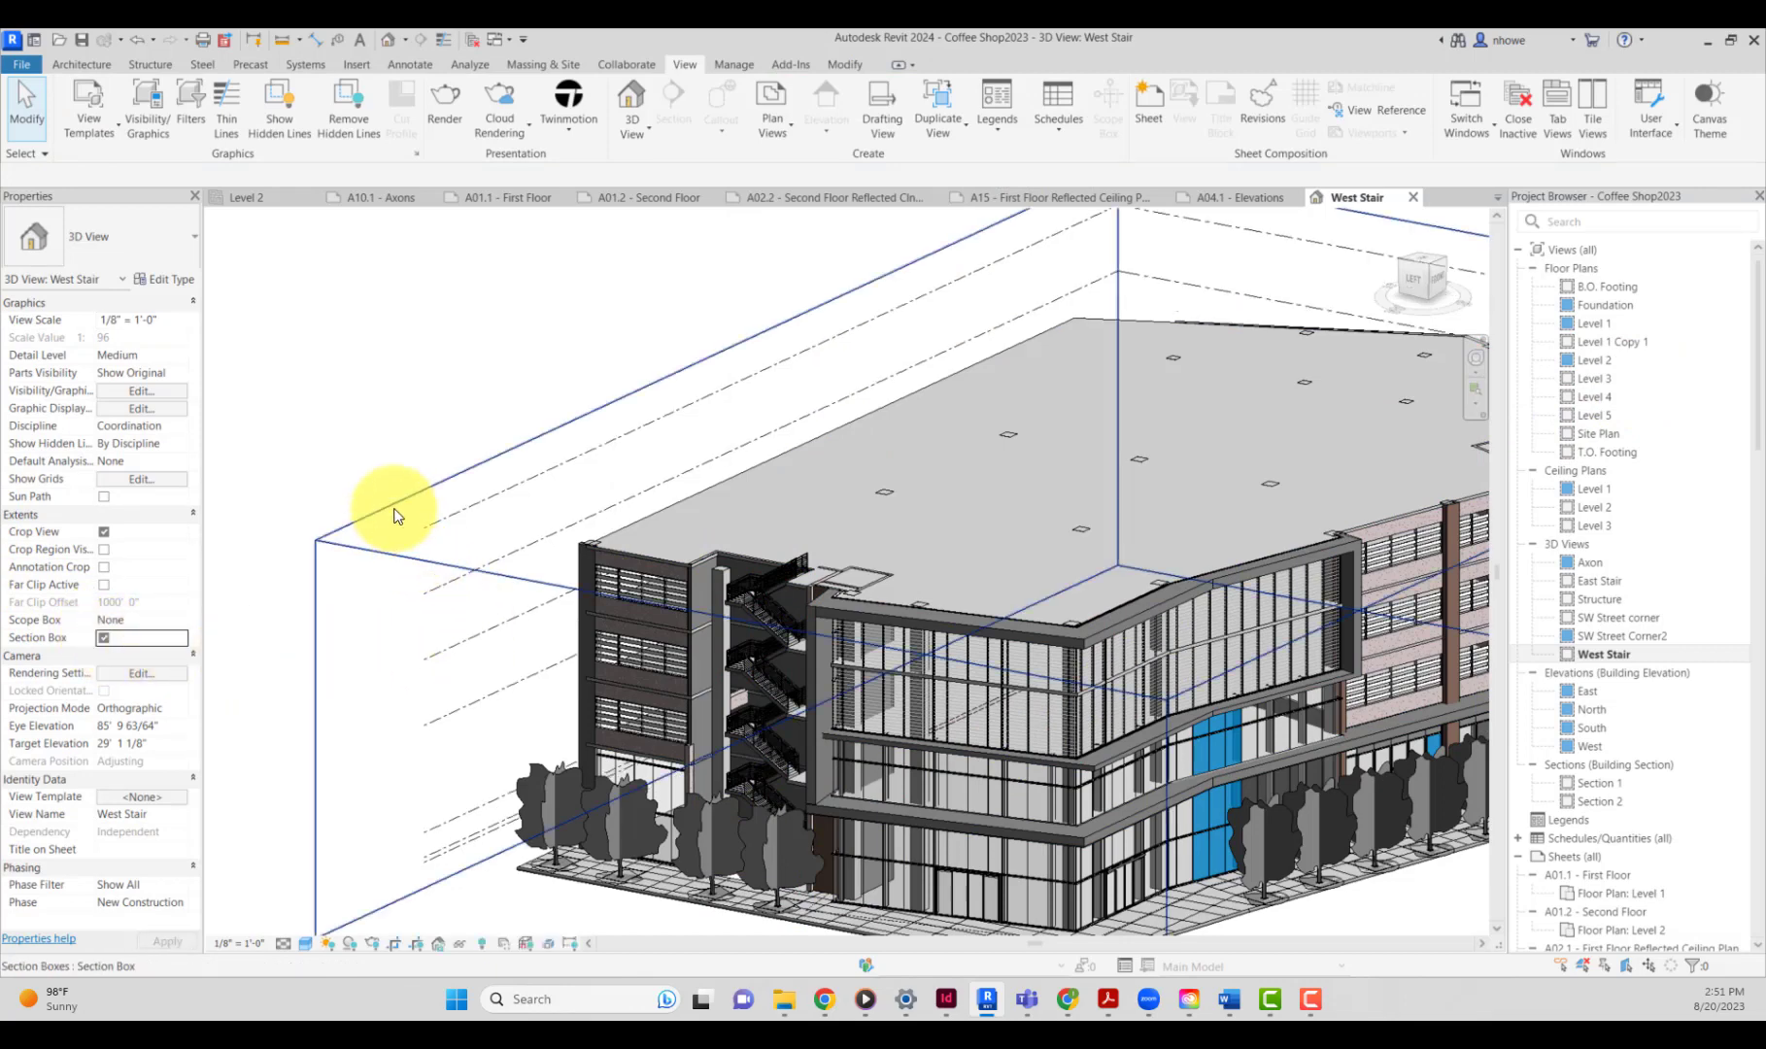
left_click(456, 565)
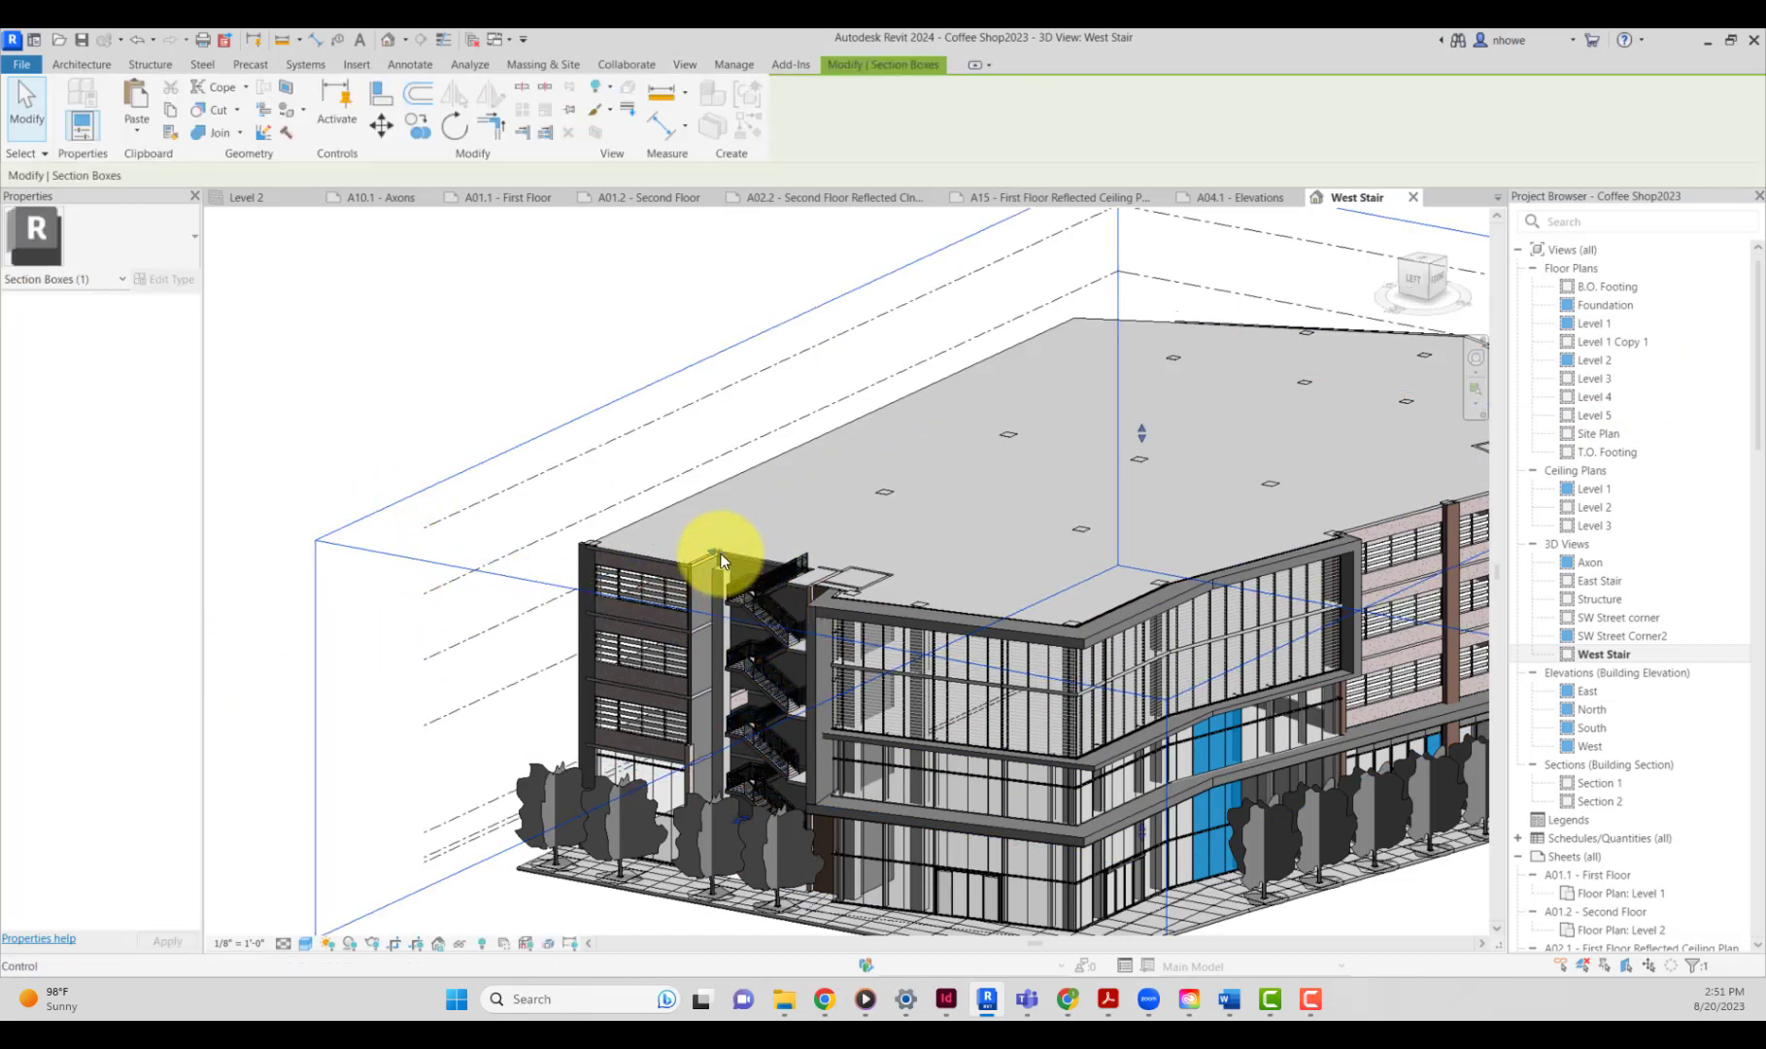
left_click_drag(723, 556, 851, 592)
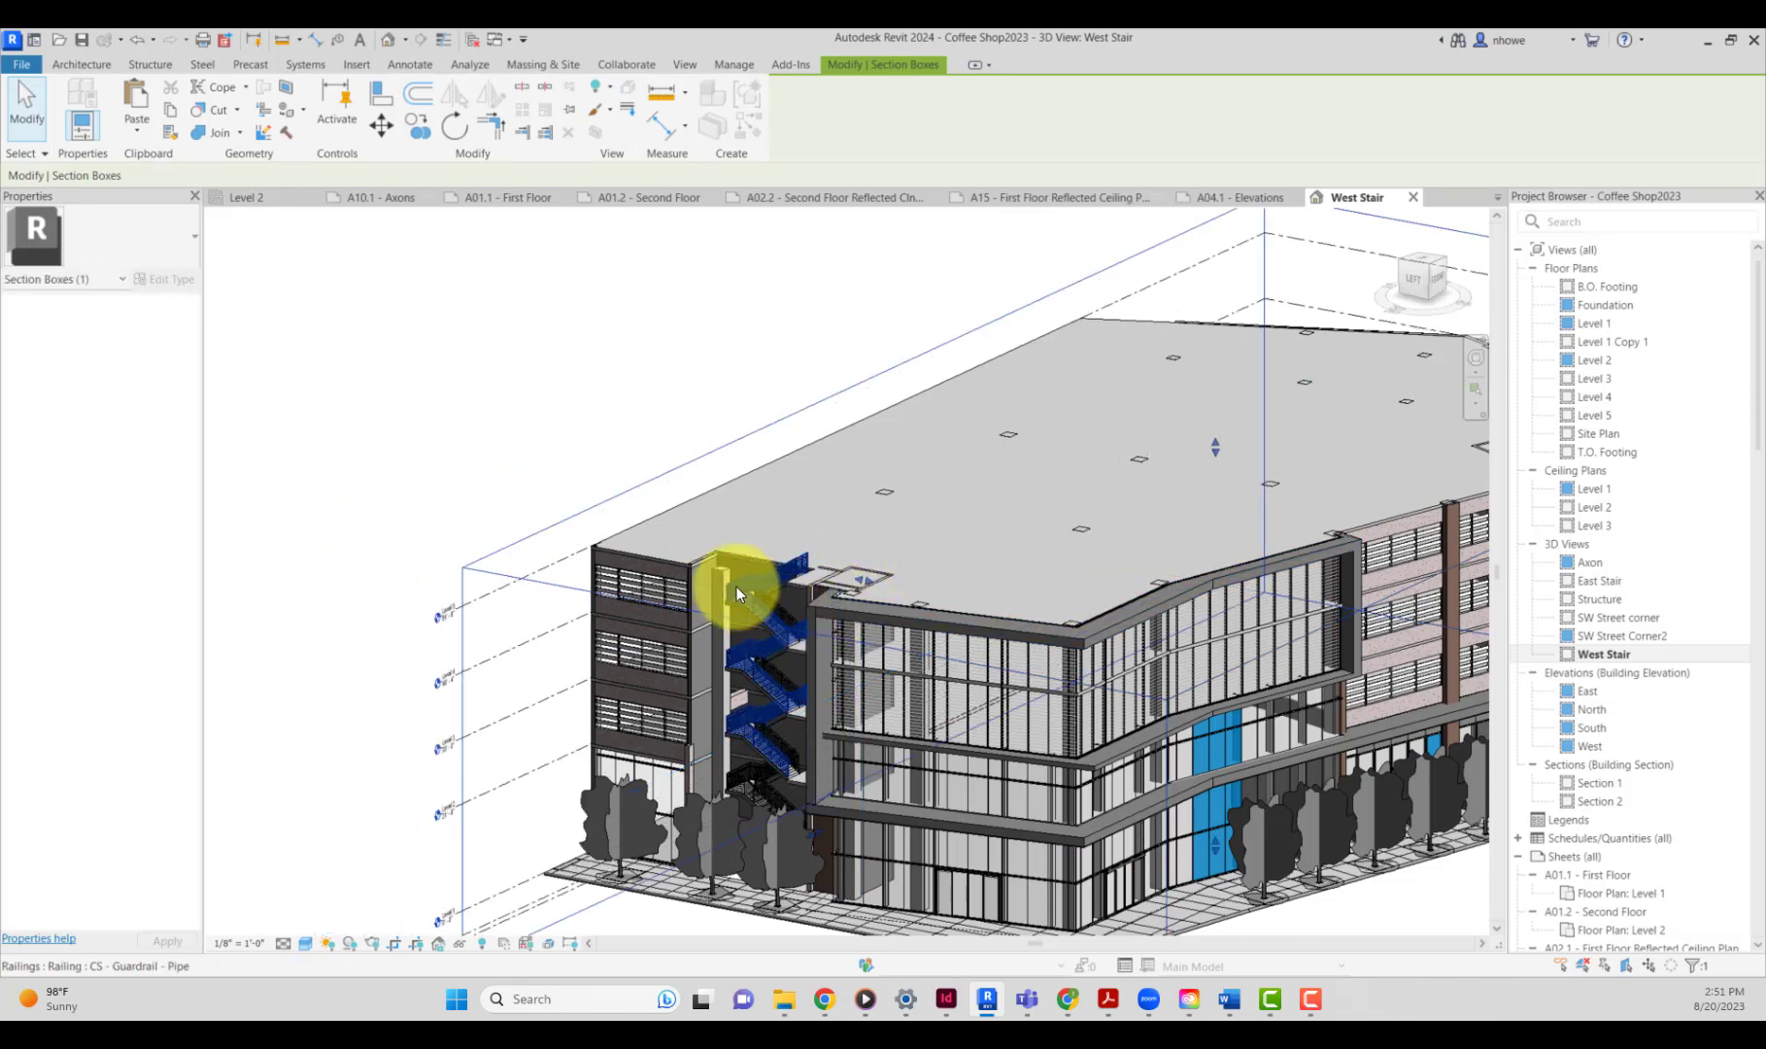
scroll(736, 587, "down", 3)
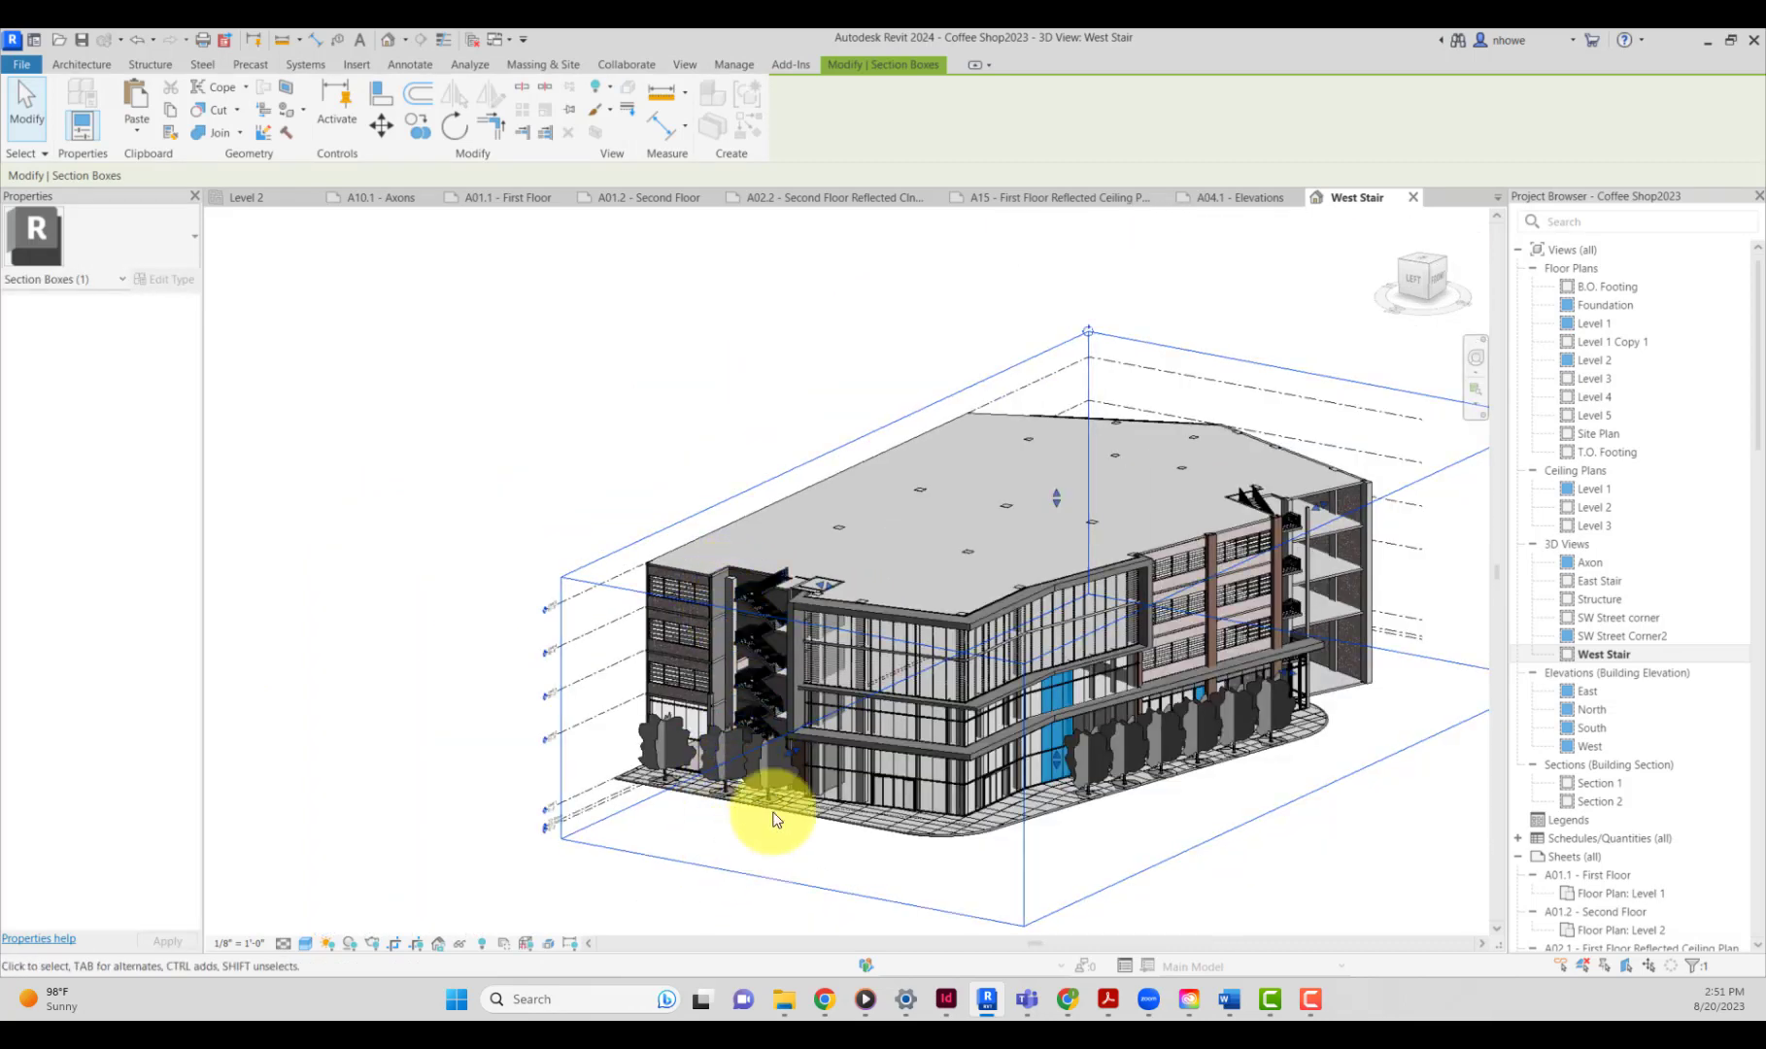
left_click_drag(794, 751, 857, 723)
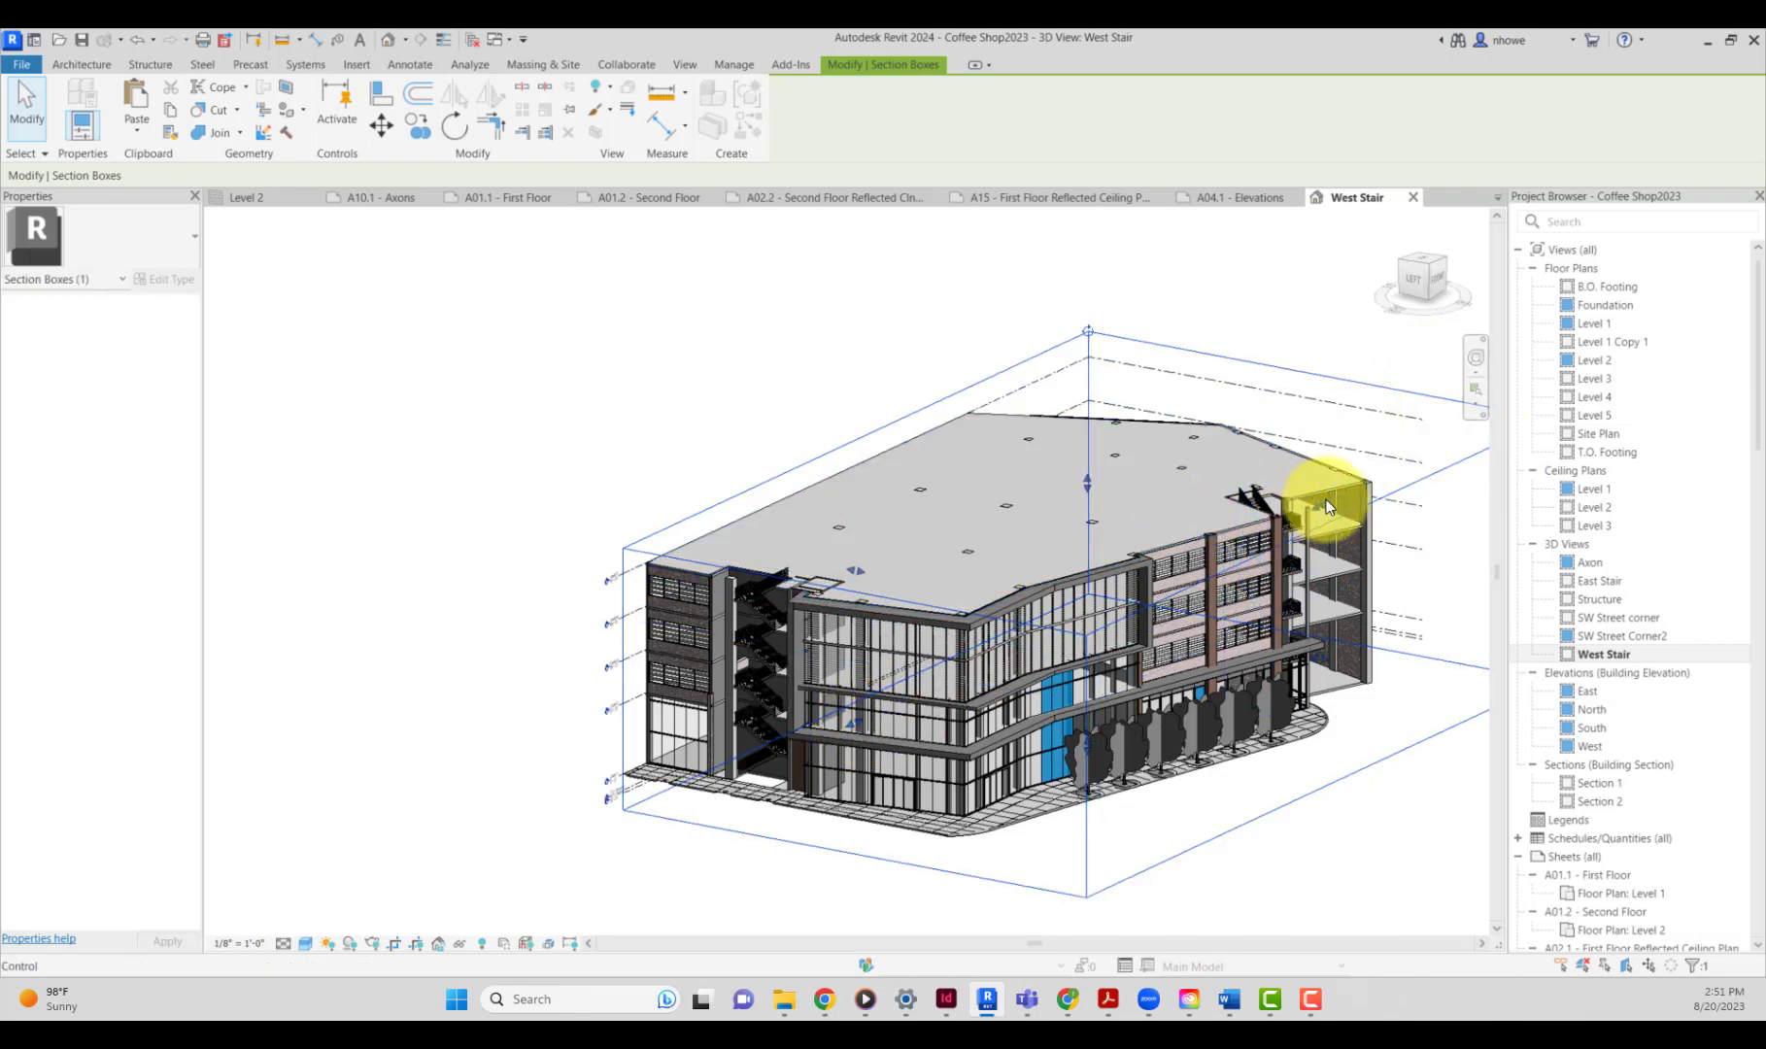
Pull the right and front faces of the section box in to isolate the building corner with the west stair.
left_click_drag(1318, 505, 1009, 670)
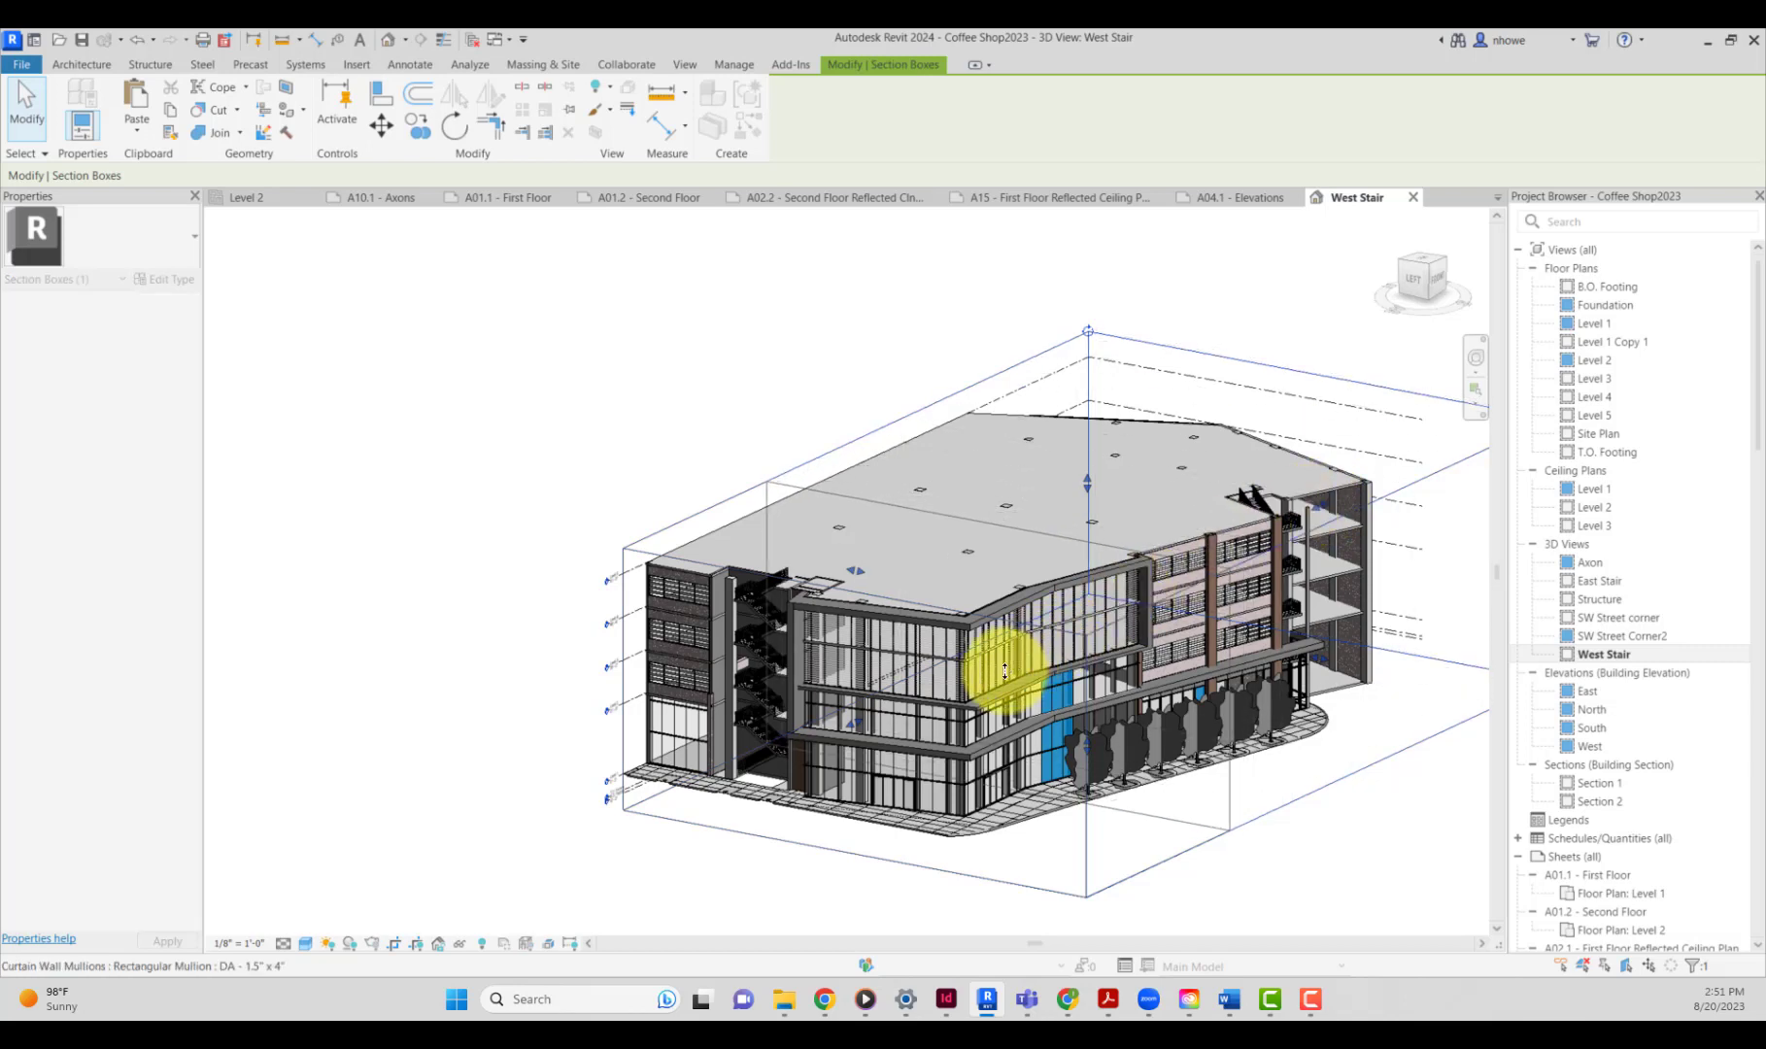
left_click_drag(1161, 731, 889, 648)
scroll(692, 612, "up", 3)
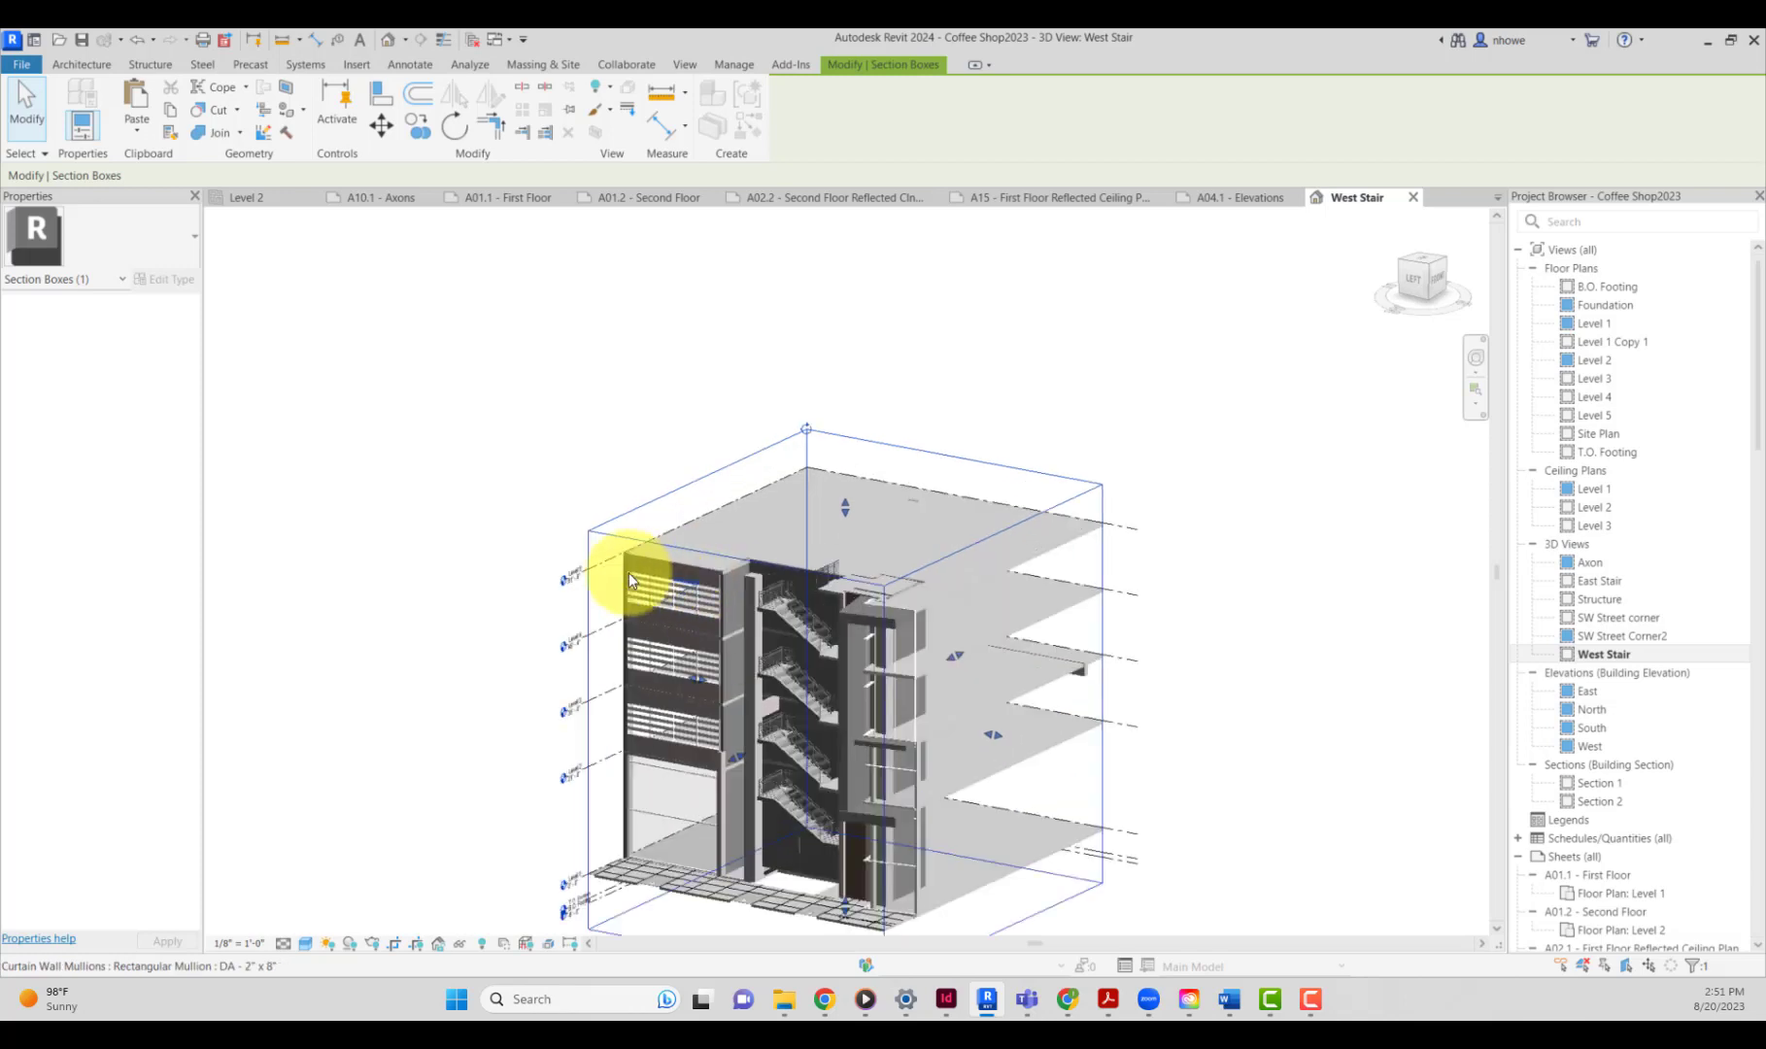
Tighten the section box around the west stair by moving its back and right faces further inward.
left_click_drag(701, 677, 777, 709)
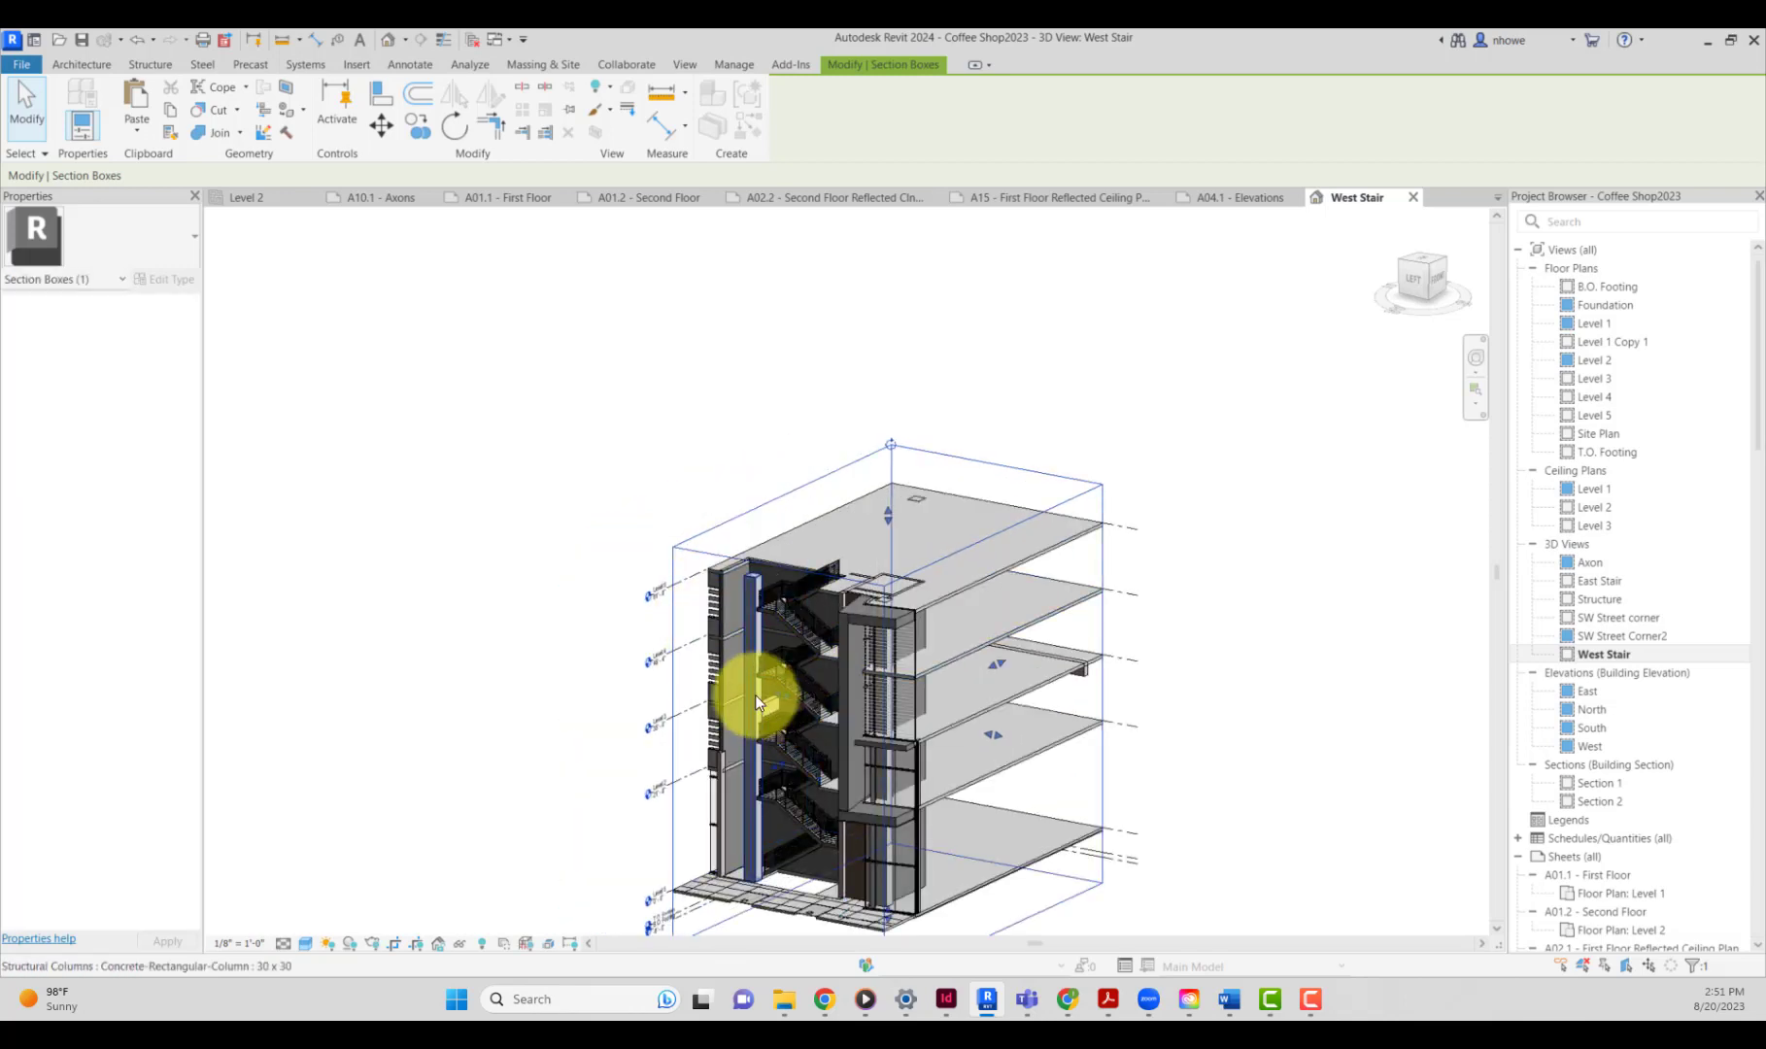
scroll(755, 695, "up", 1)
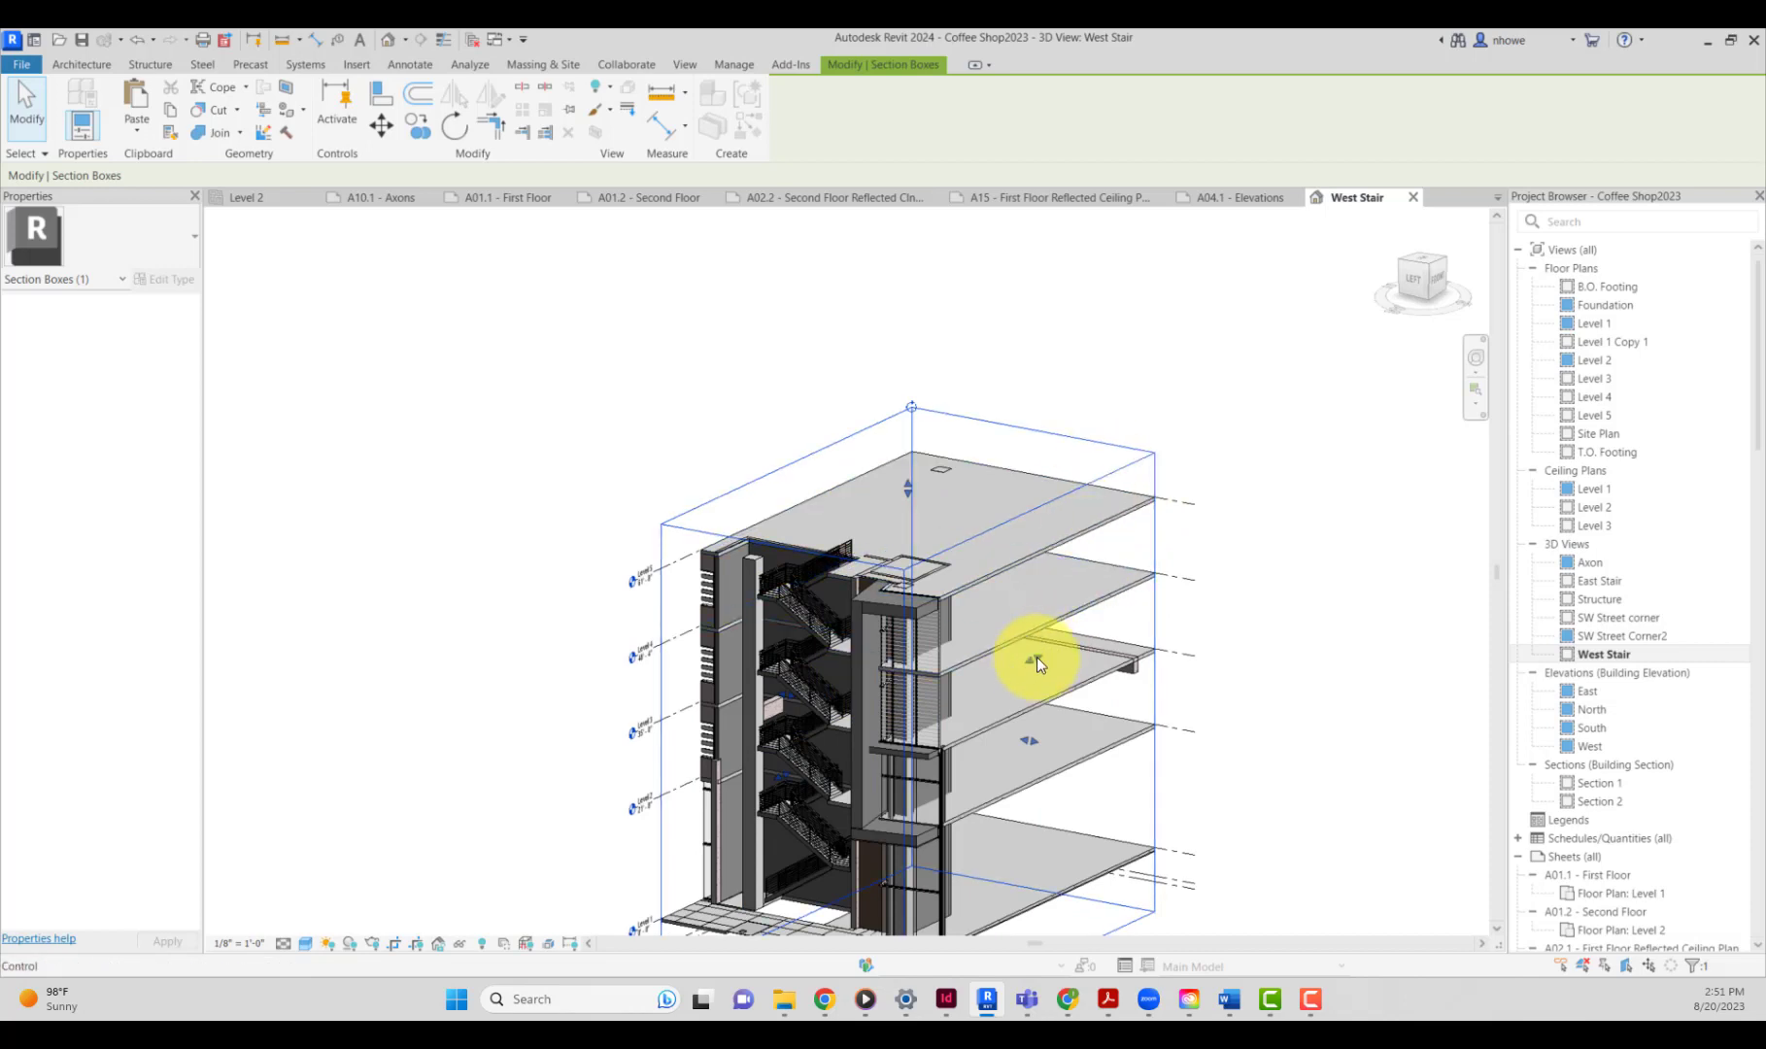
left_click_drag(1034, 659, 915, 751)
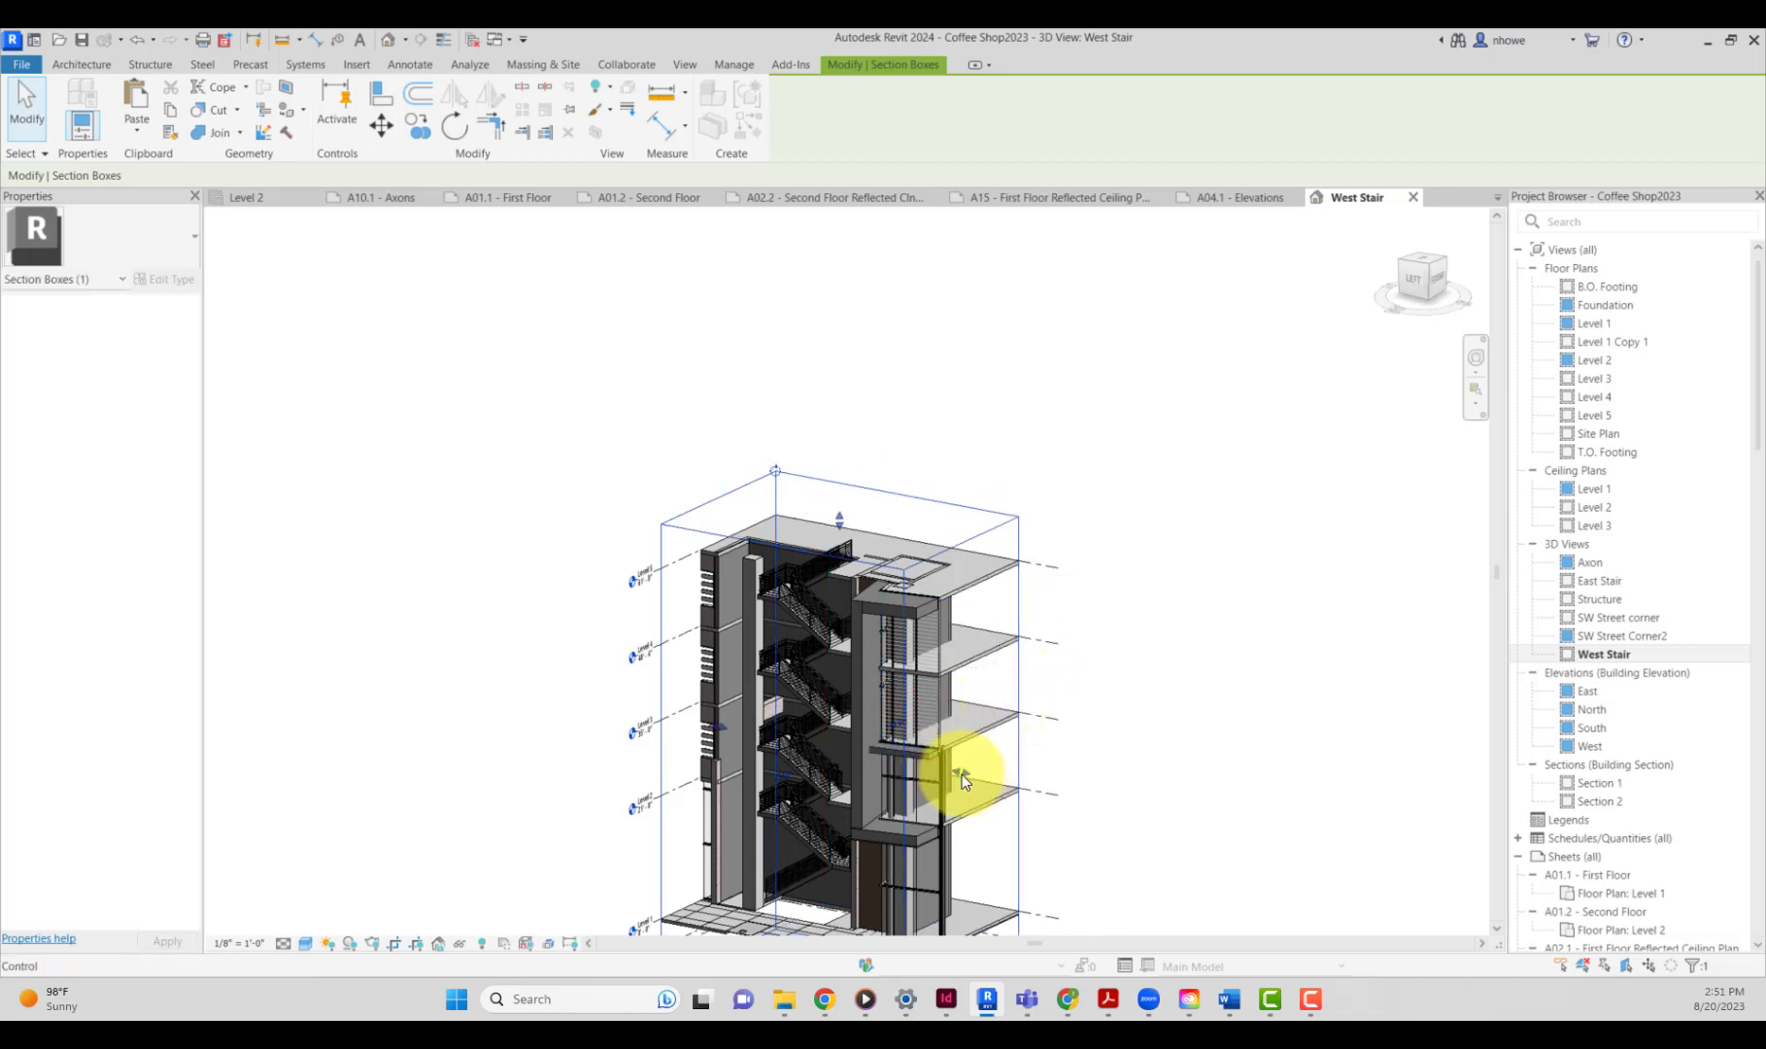
Look through the open sheets, bring up sheet A10.2 - Axons Copy 1 and clear the section box selection.
scroll(939, 737, "down", 3)
scroll(1030, 835, "up", 3)
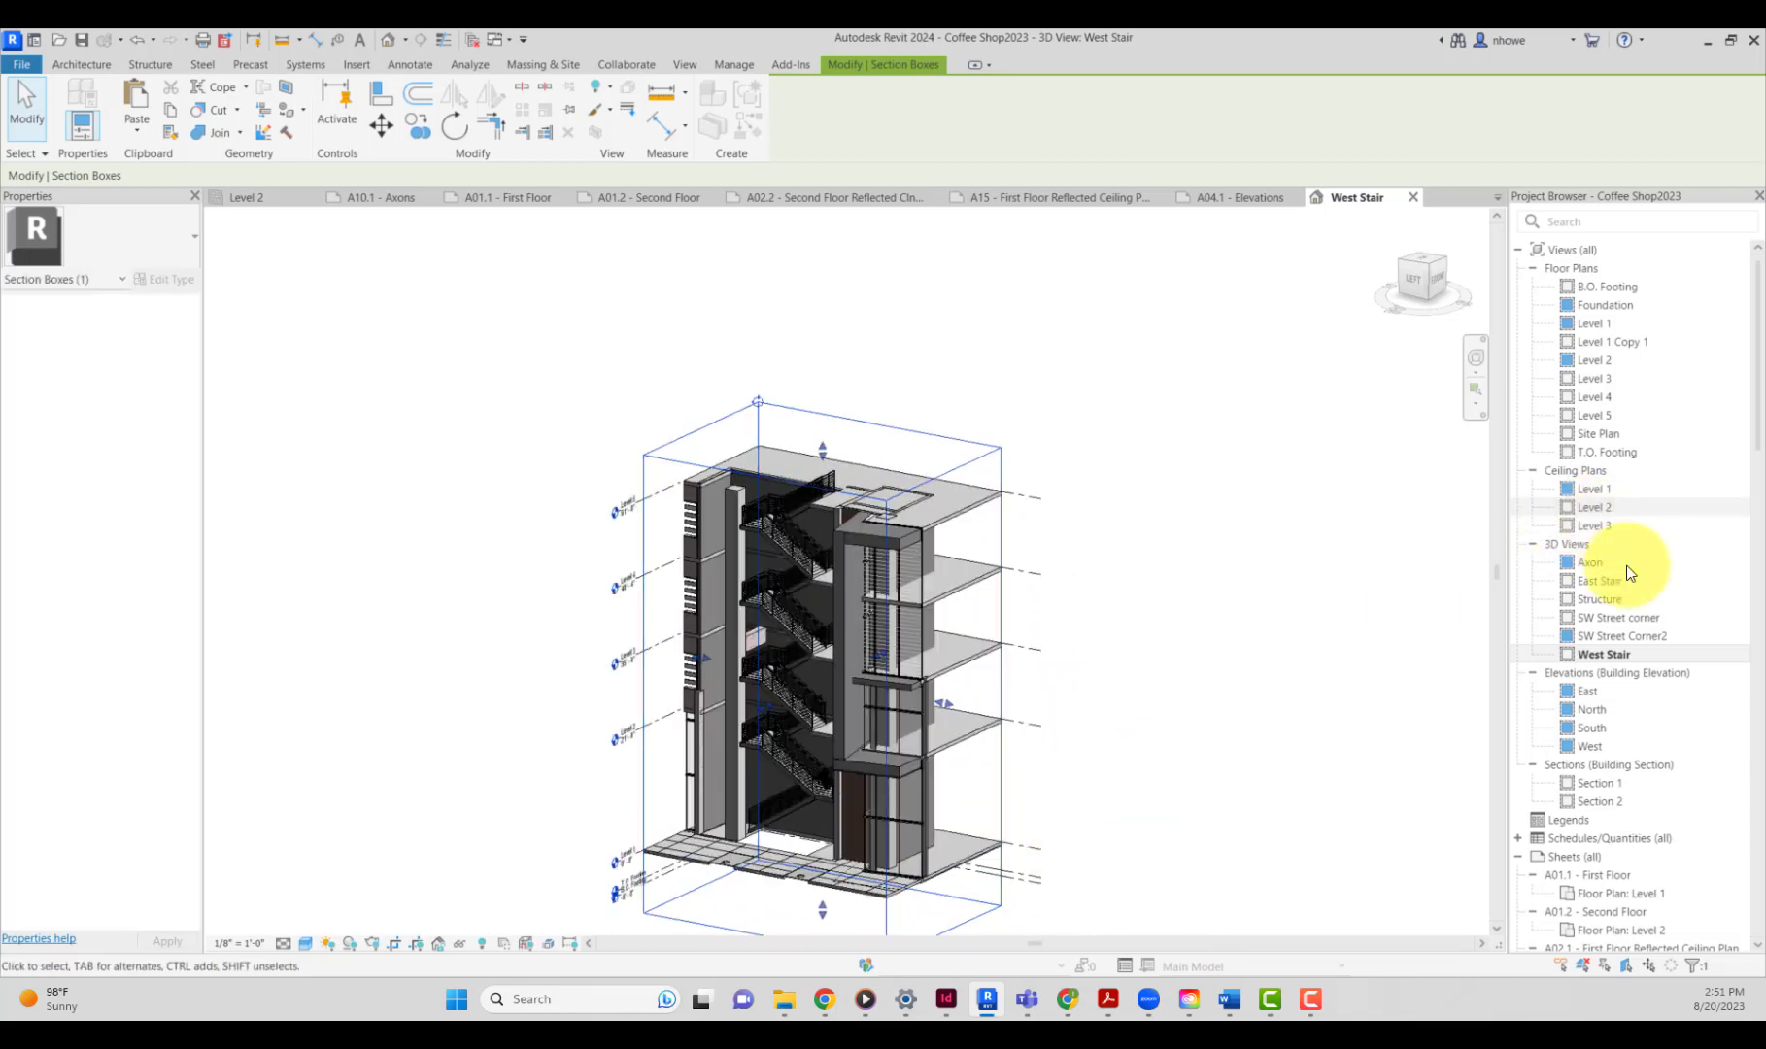
scroll(1618, 821, "down", 10)
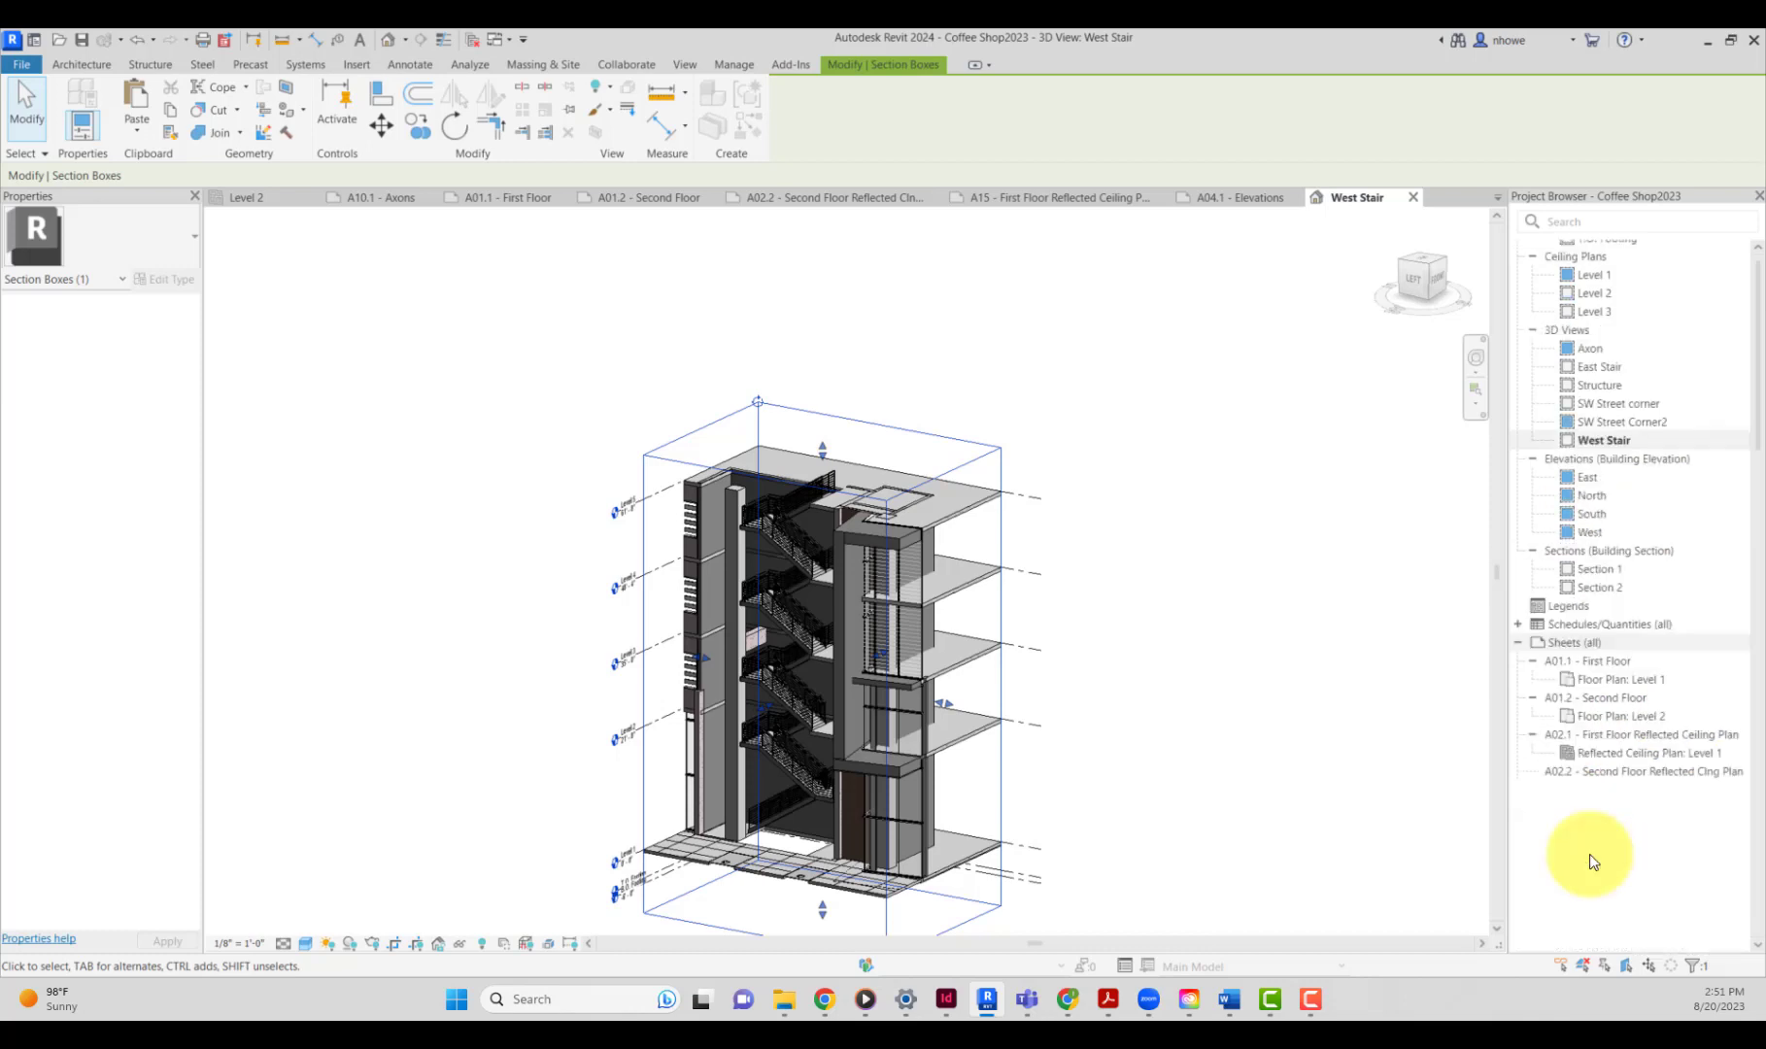
scroll(1596, 801, "up", 5)
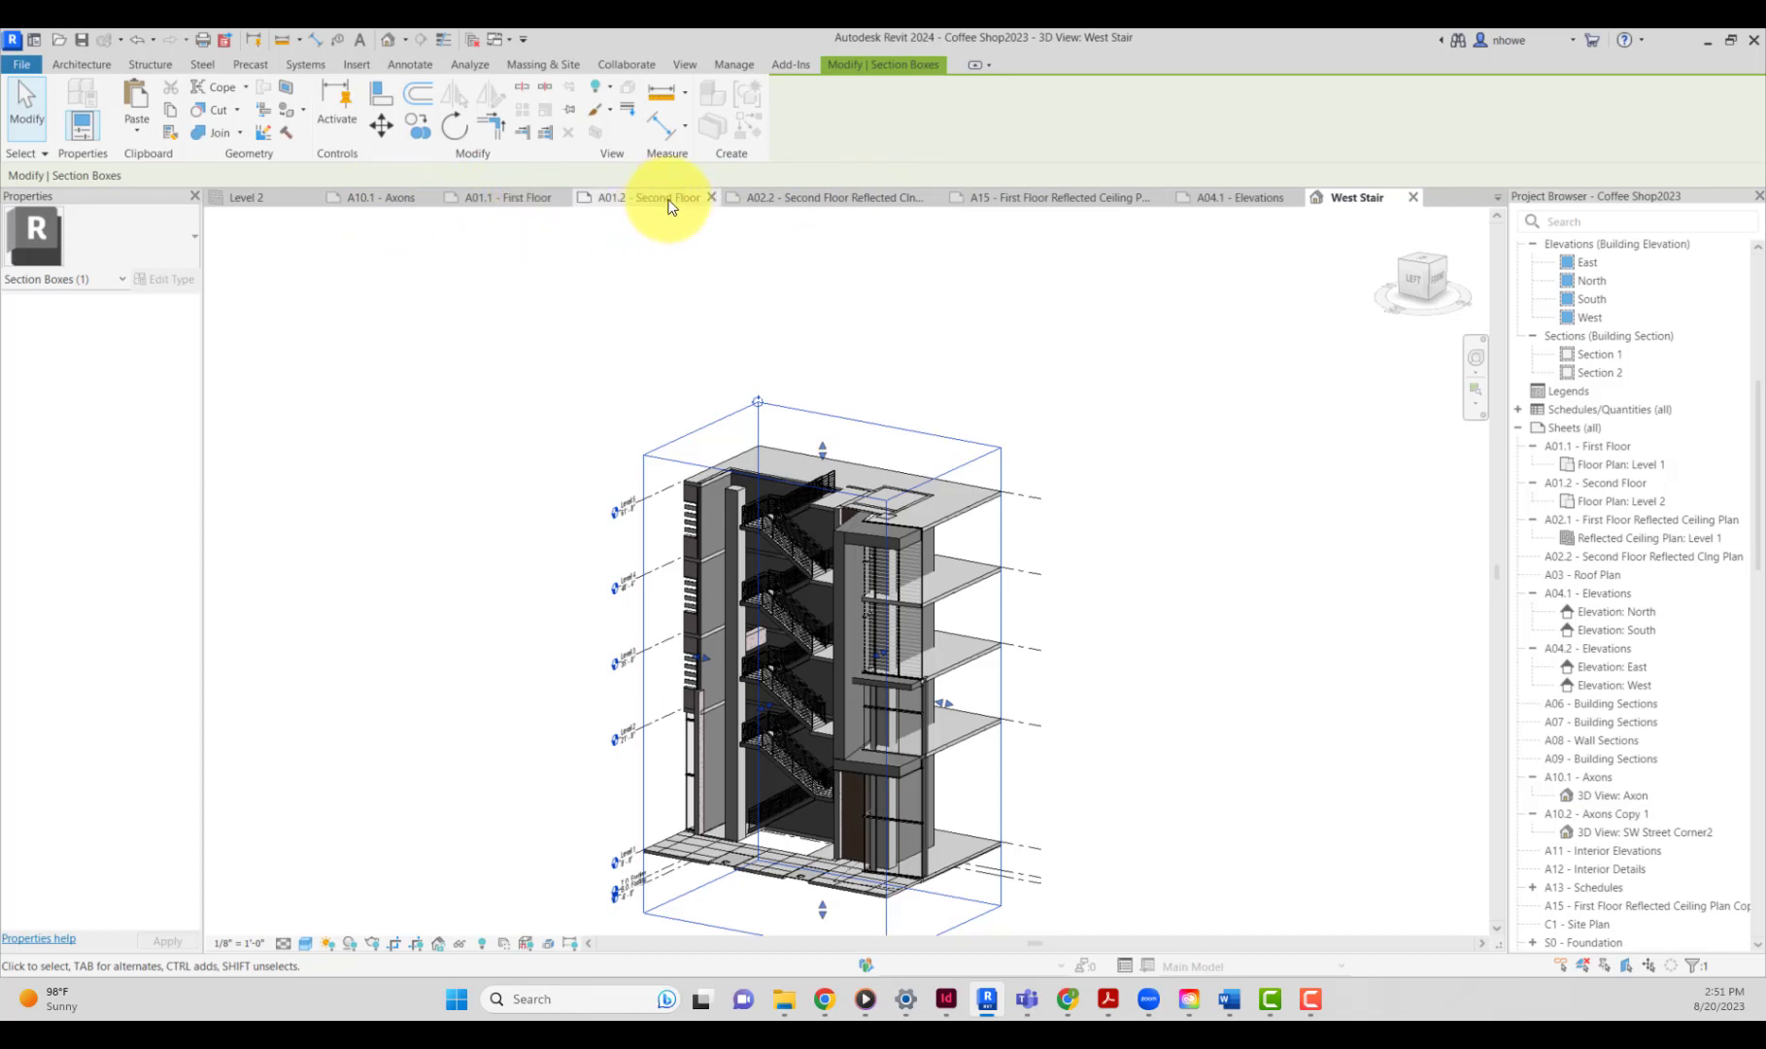
left_click(821, 199)
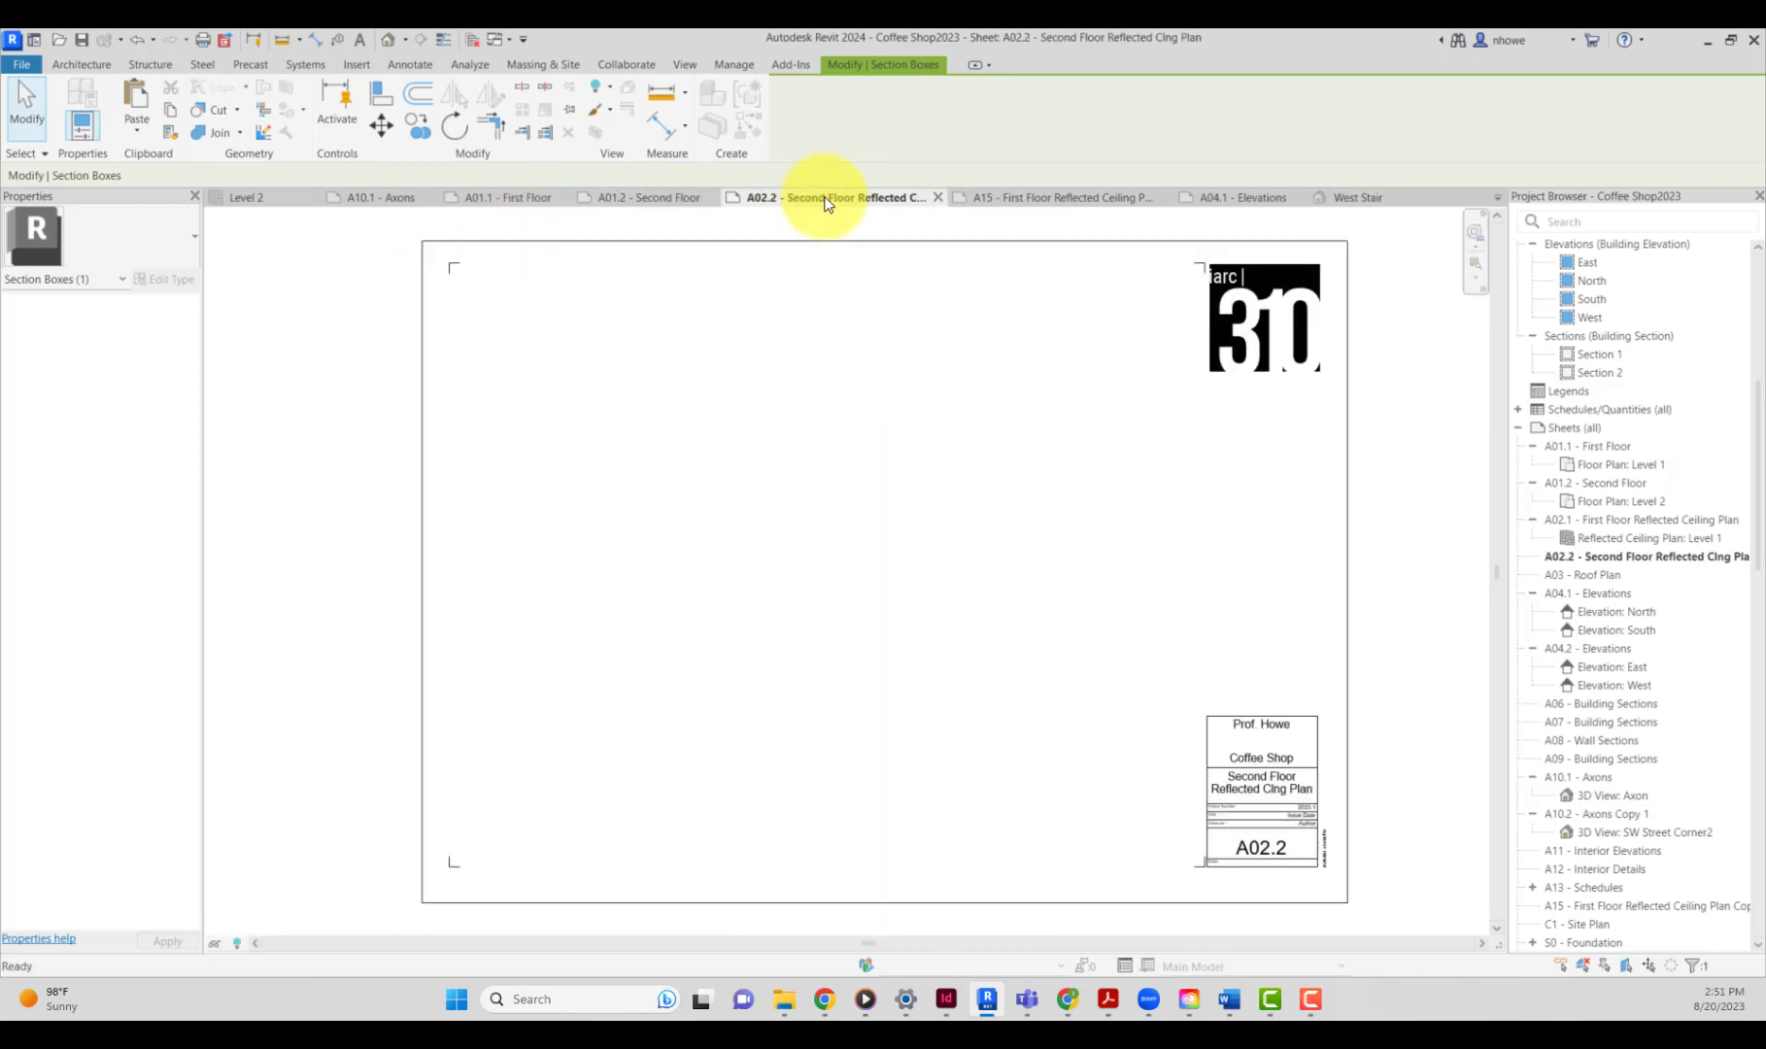
left_click(682, 199)
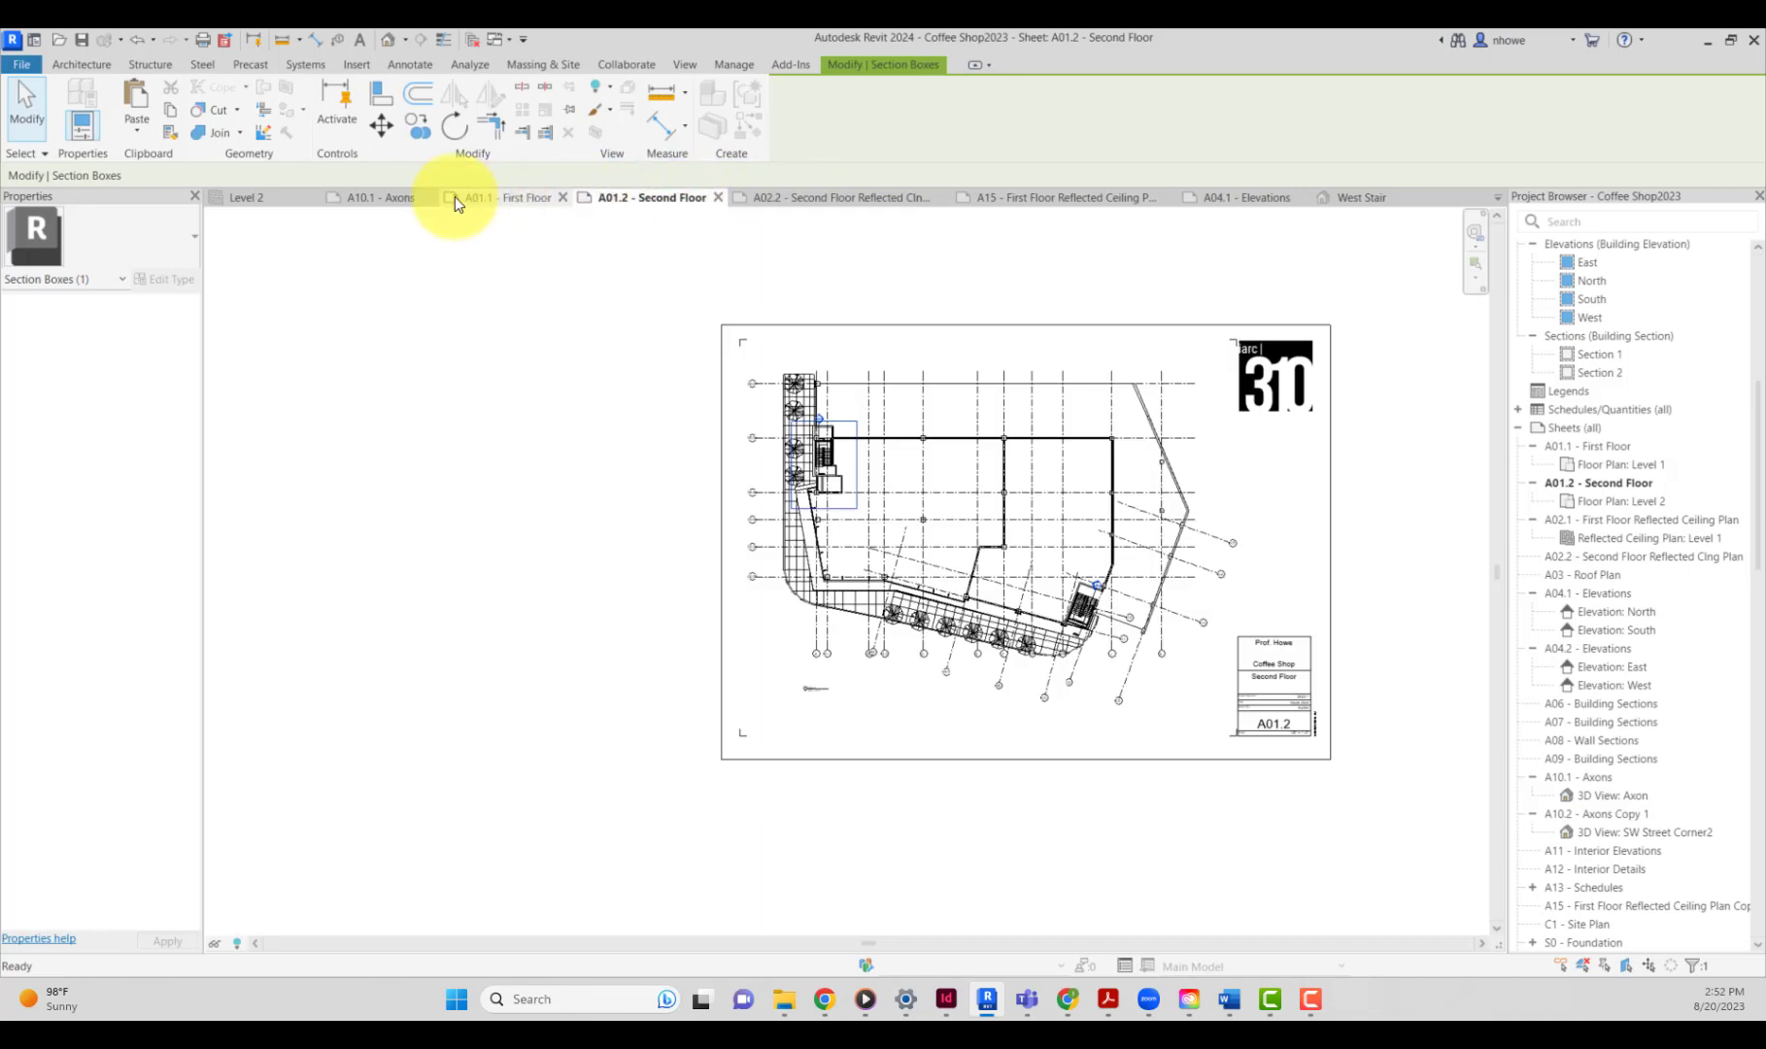
left_click(397, 200)
scroll(1604, 735, "down", 4)
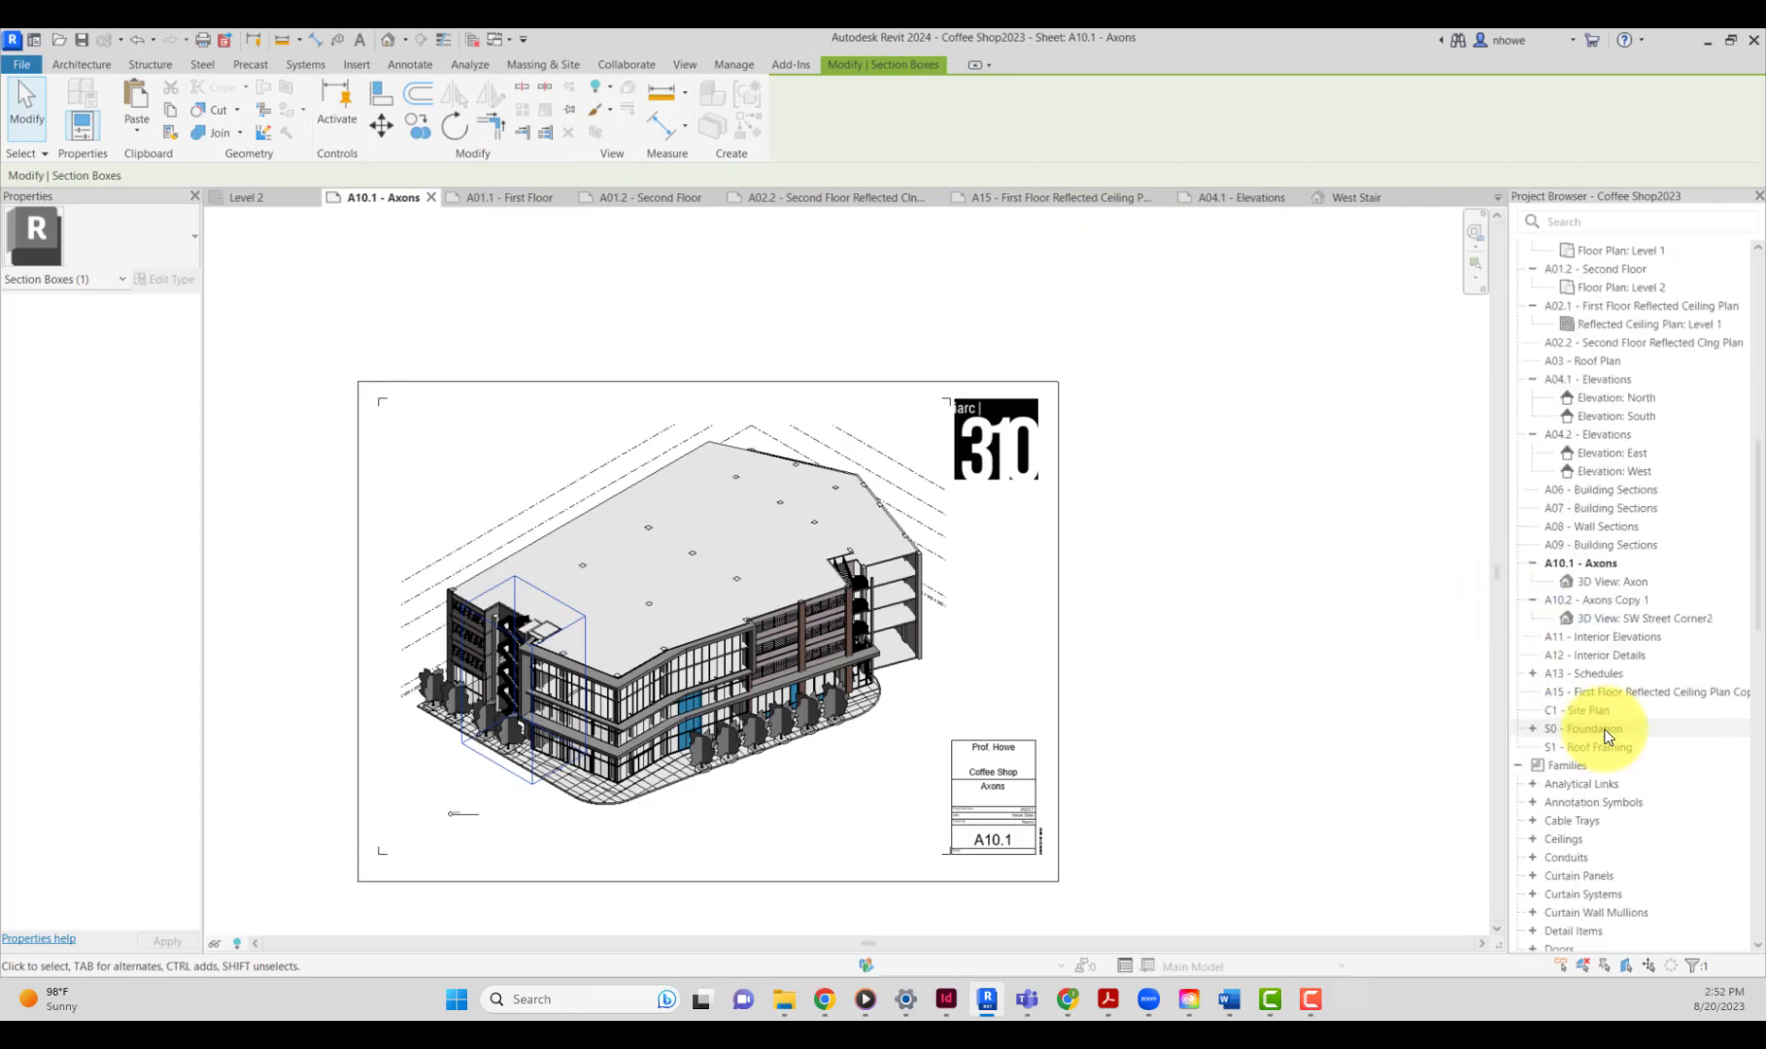
scroll(1596, 706, "up", 4)
double_click(1591, 818)
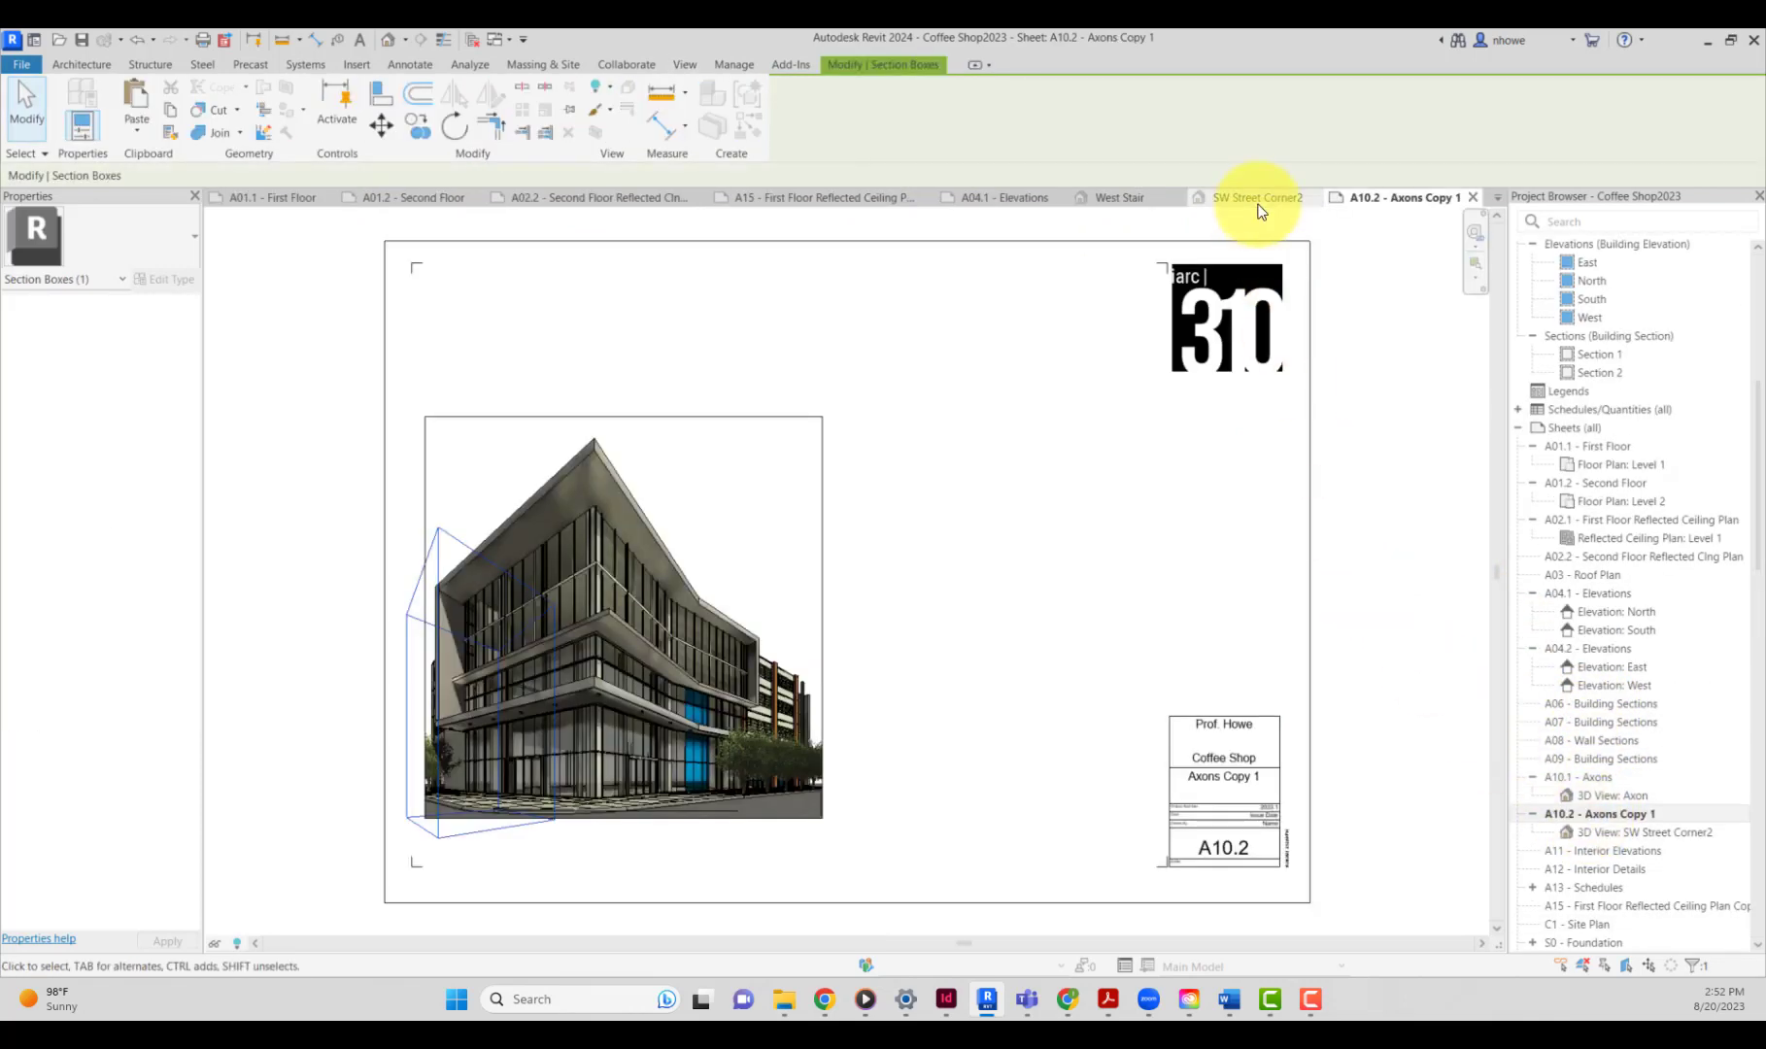
left_click(1119, 477)
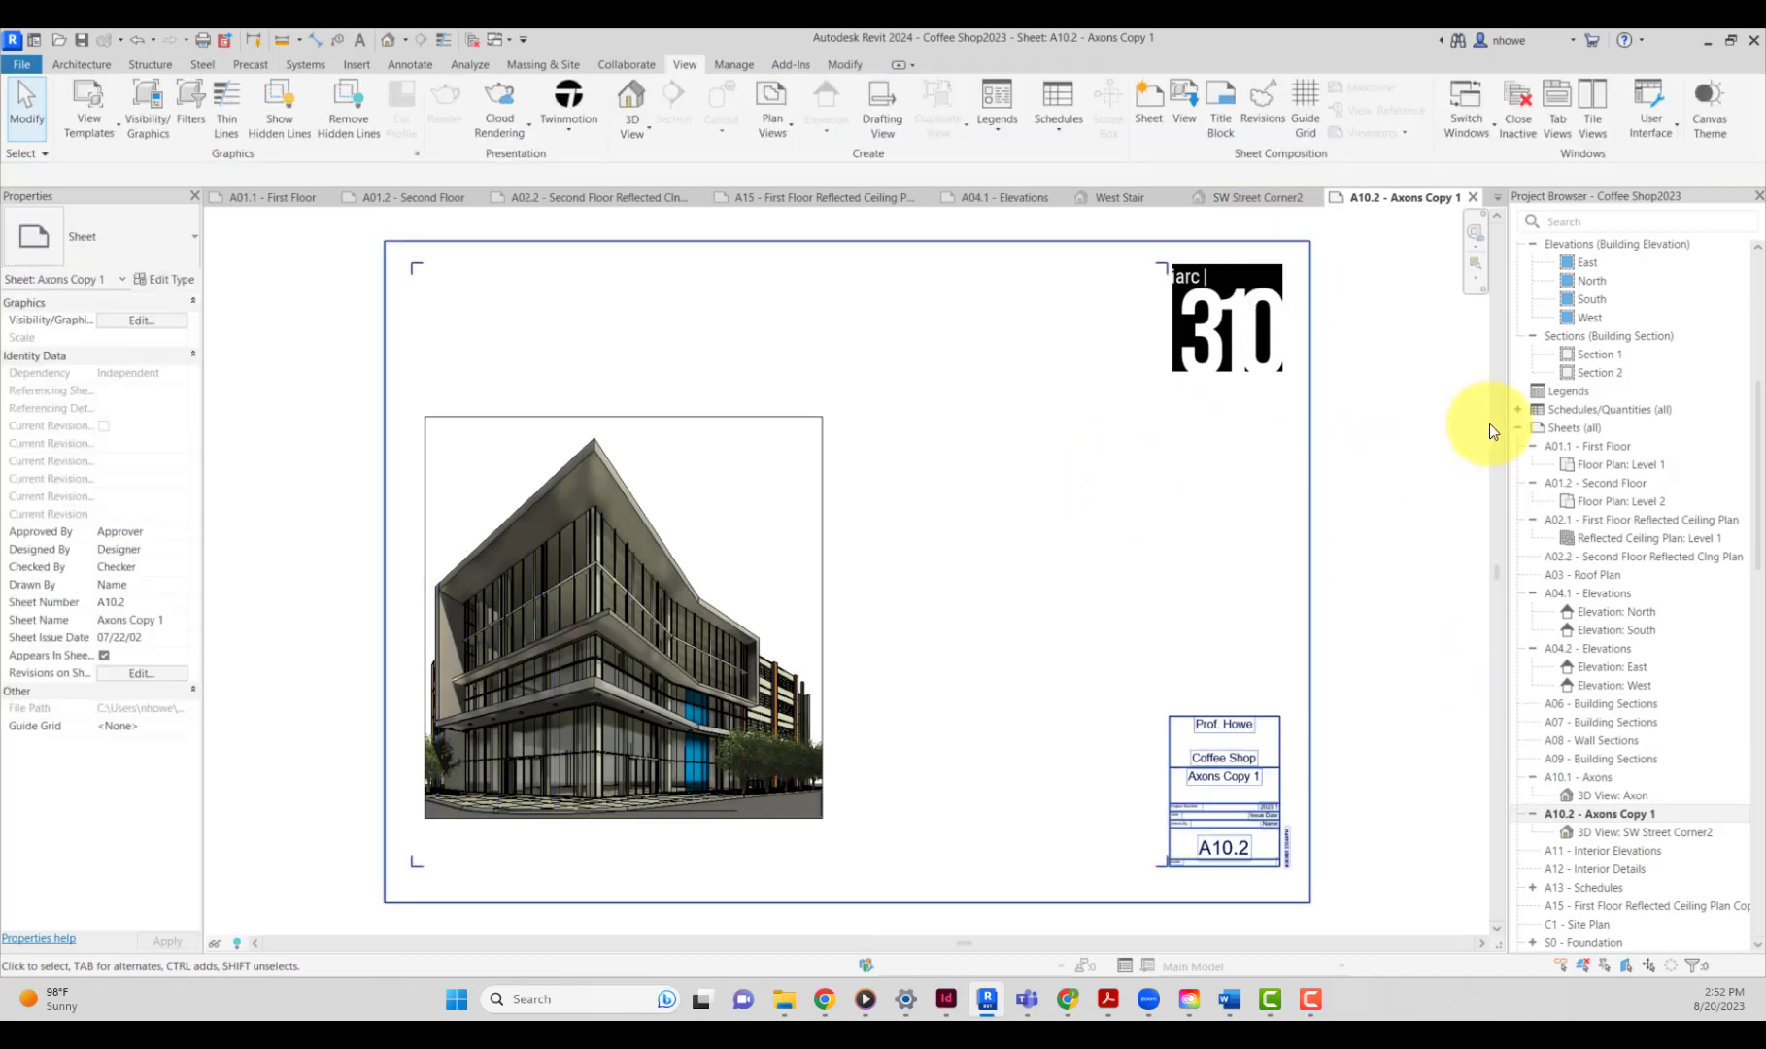
Place the East Stair 3D view on sheet A10.2 in the empty space beside the perspective view.
scroll(1603, 358, "up", 8)
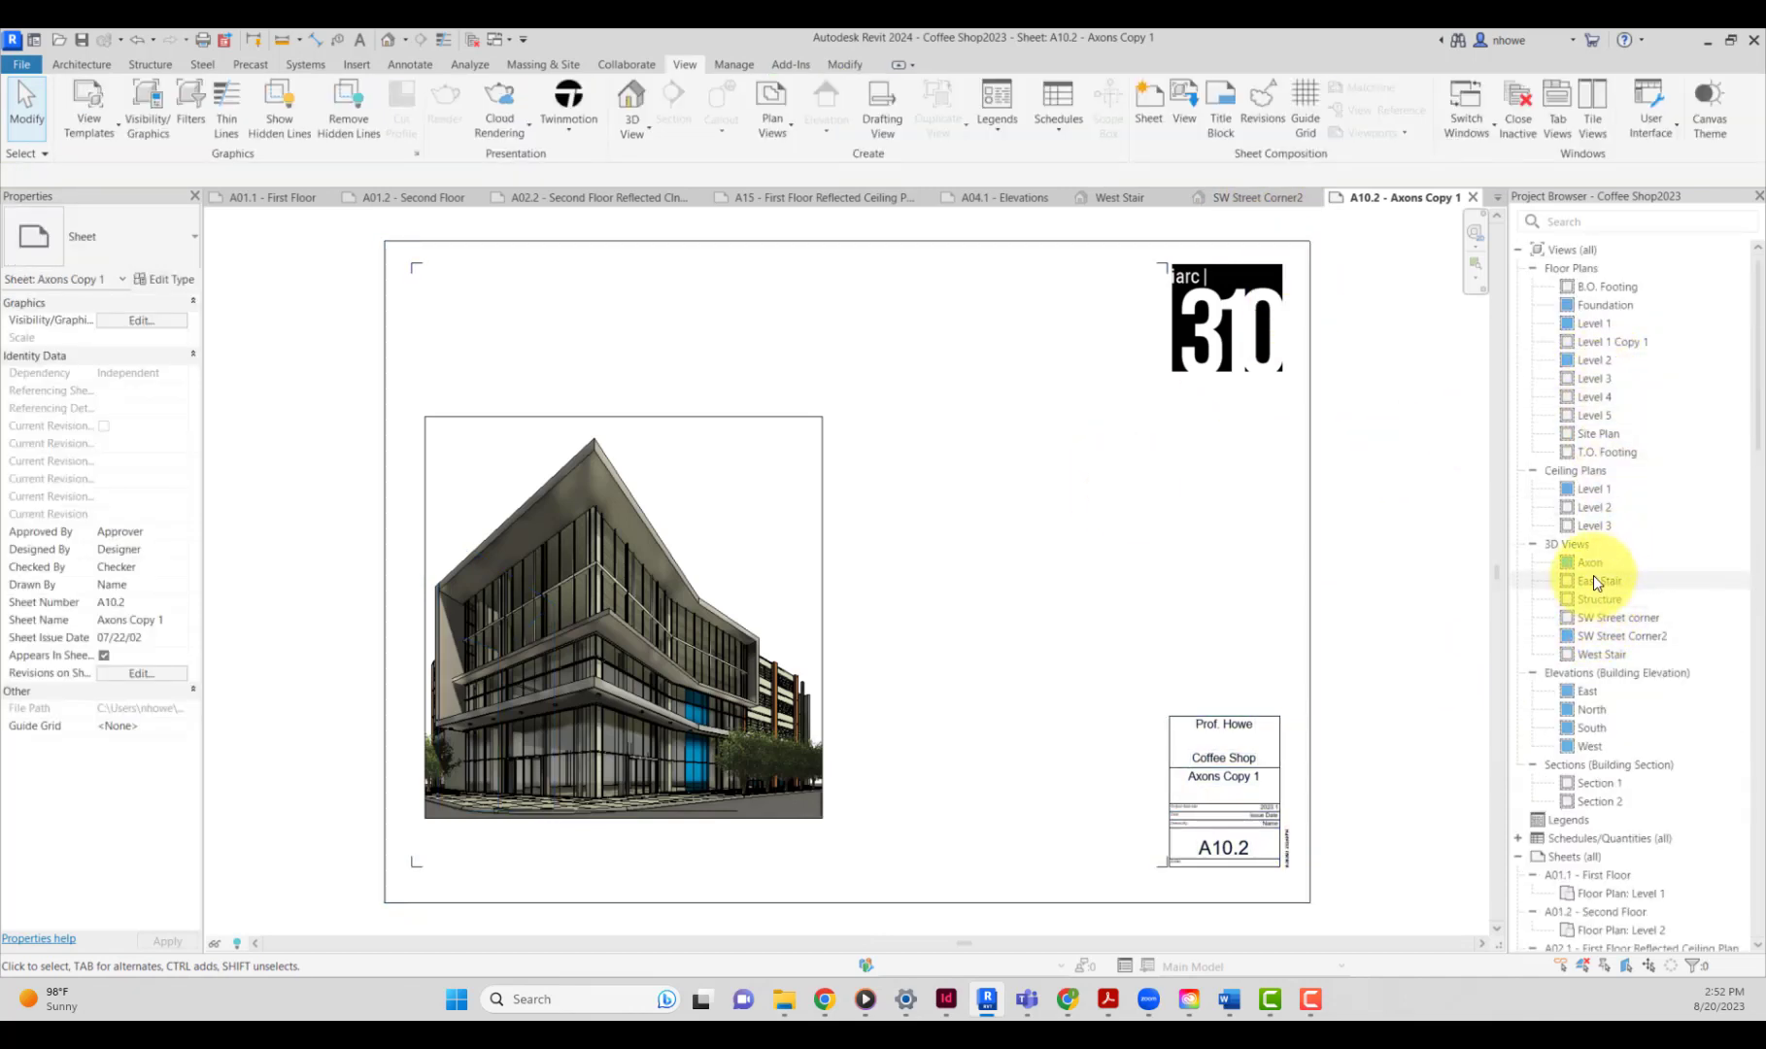
left_click_drag(1592, 580, 934, 611)
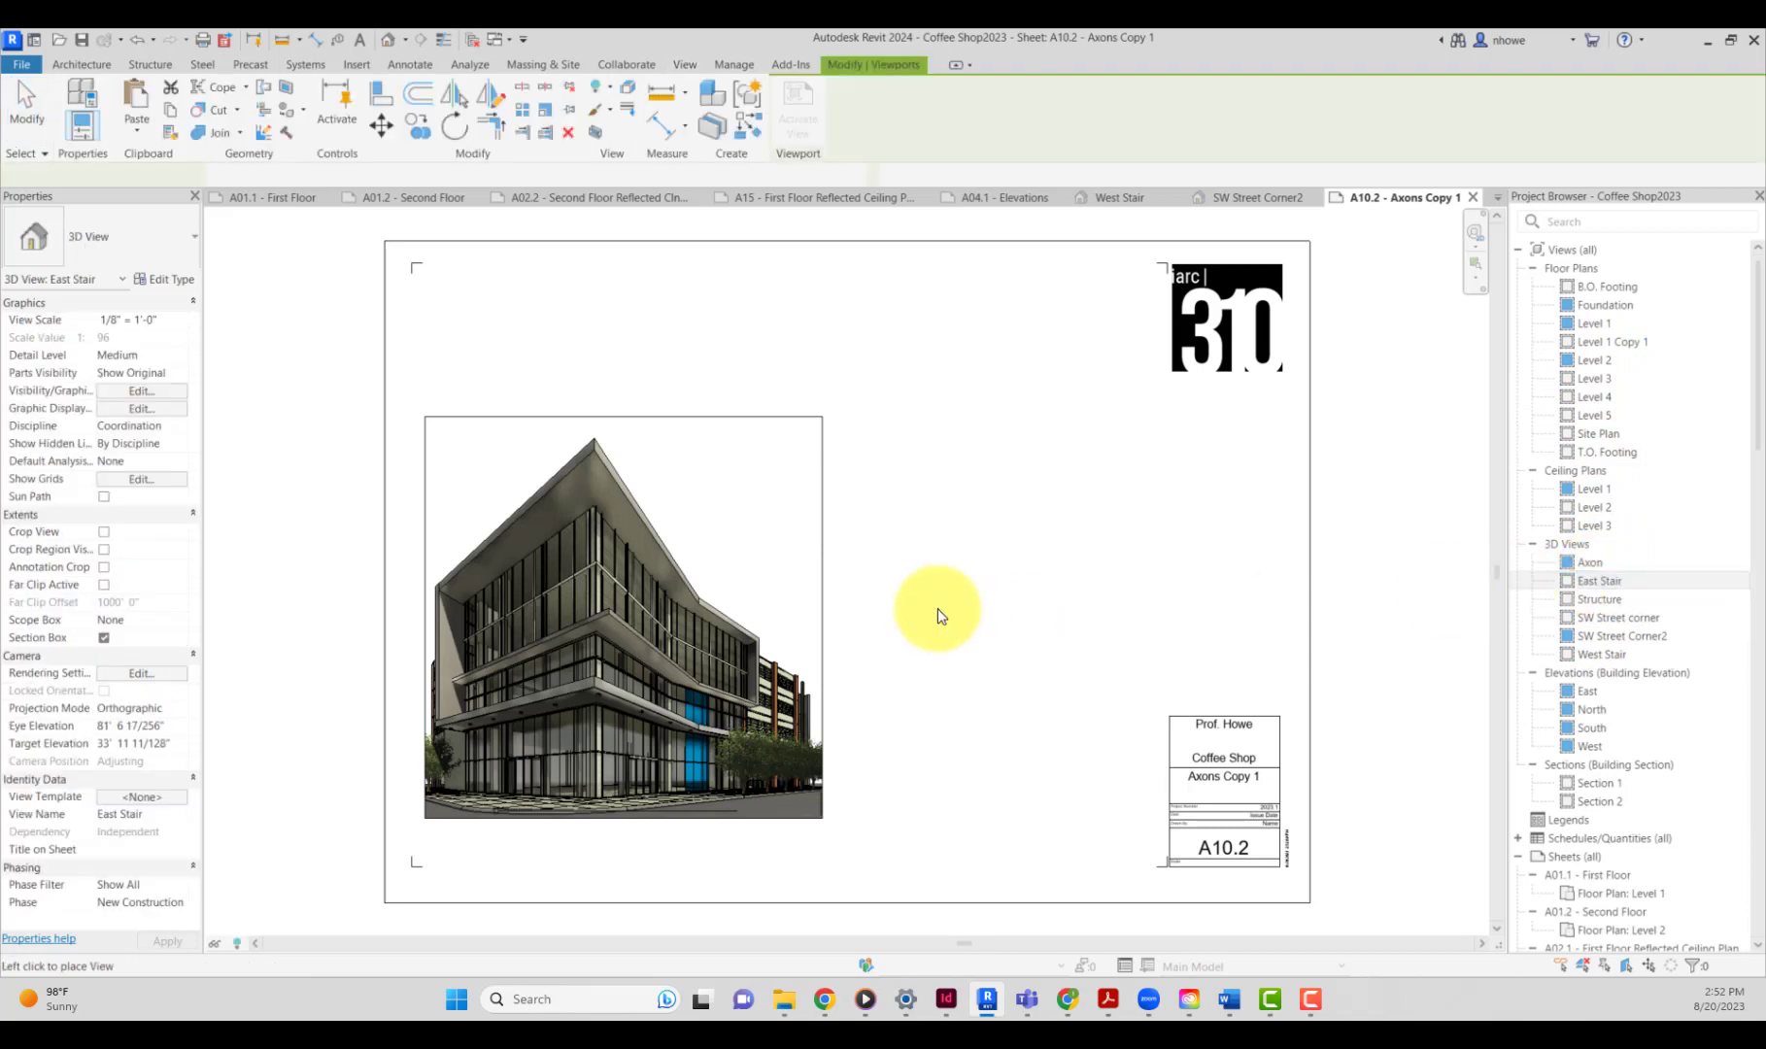
left_click(958, 625)
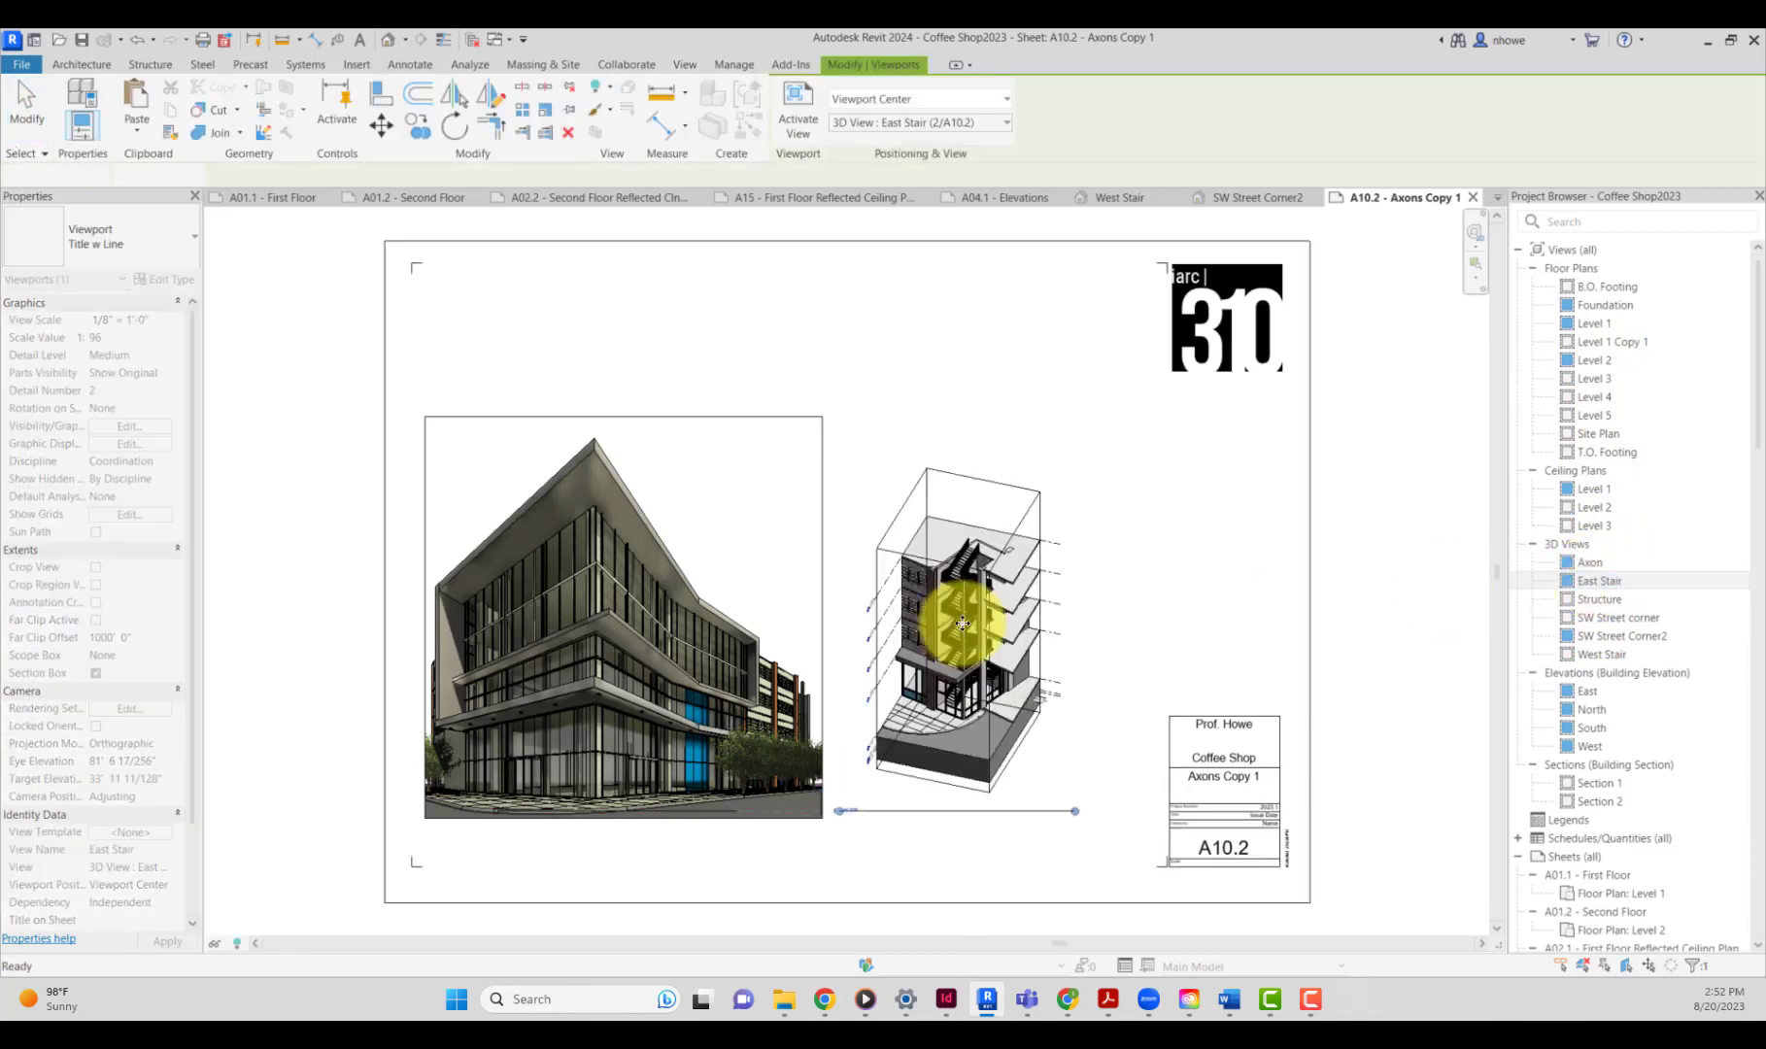
Place the West Stair 3D view on sheet A10.2 and shift its viewport to the right of the East Stair view.
left_click_drag(1569, 657, 1118, 680)
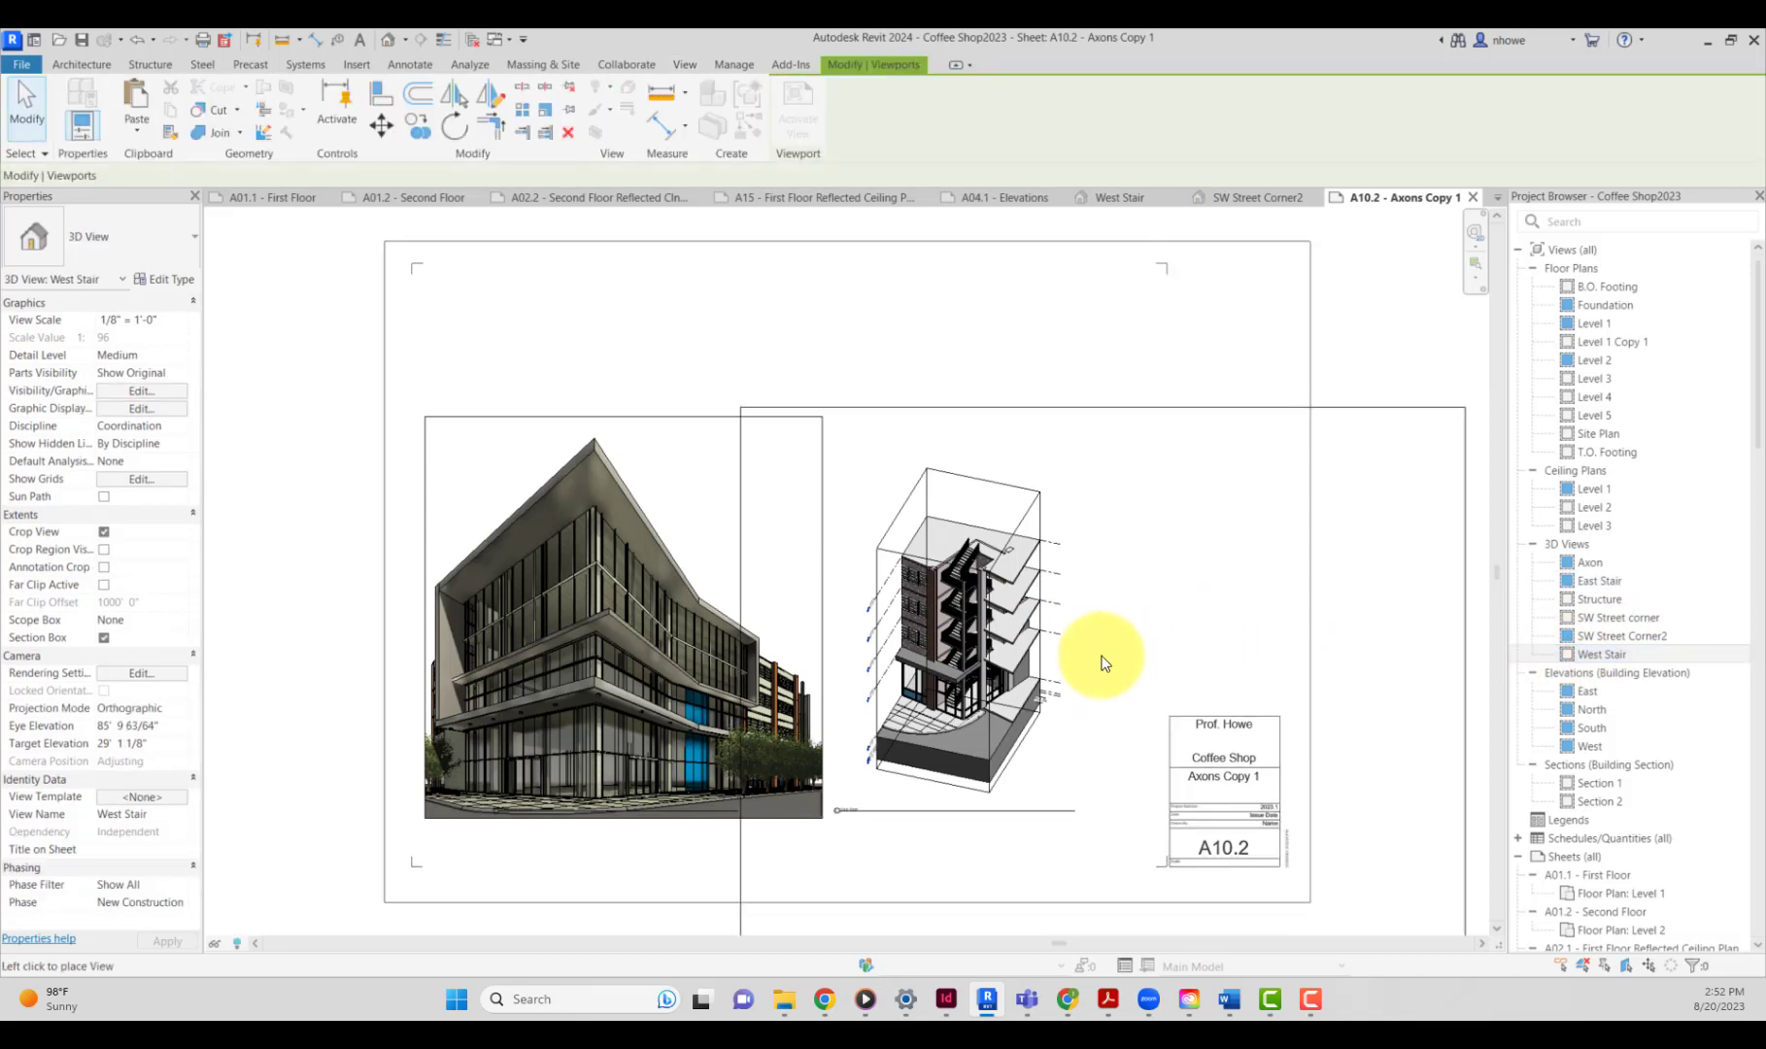
left_click(1098, 611)
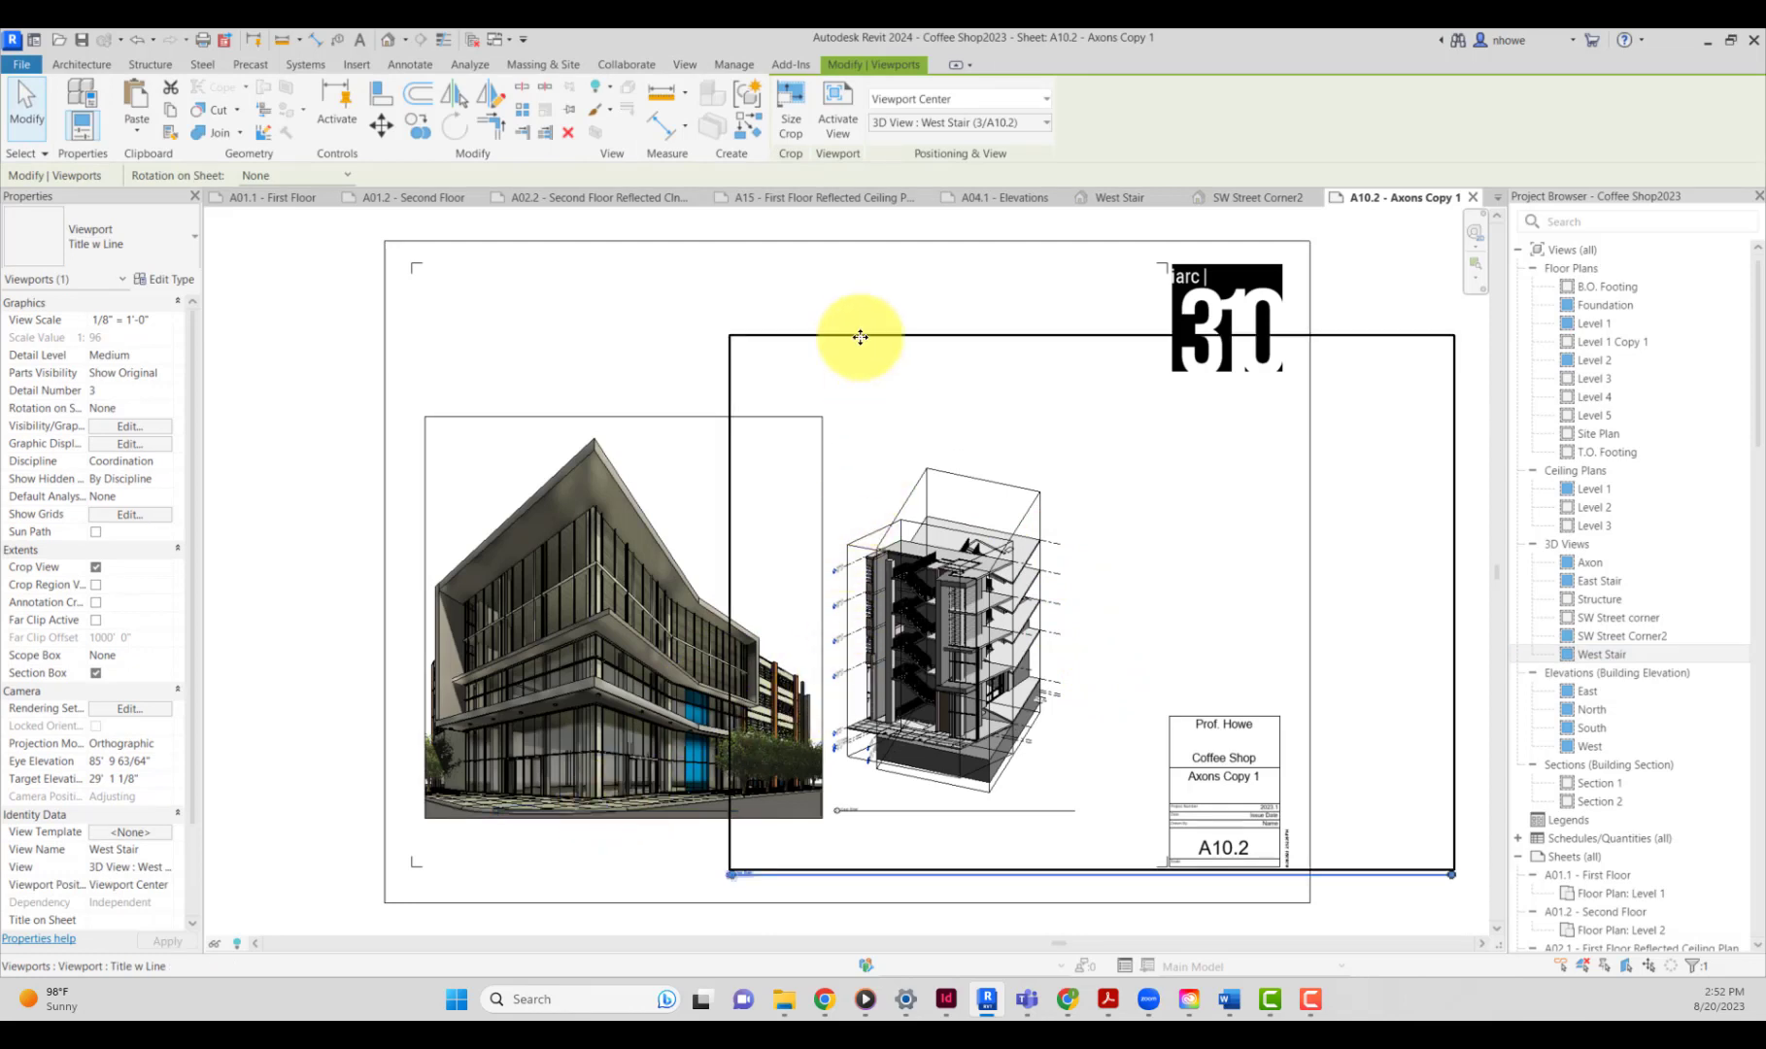
left_click_drag(884, 337, 1115, 347)
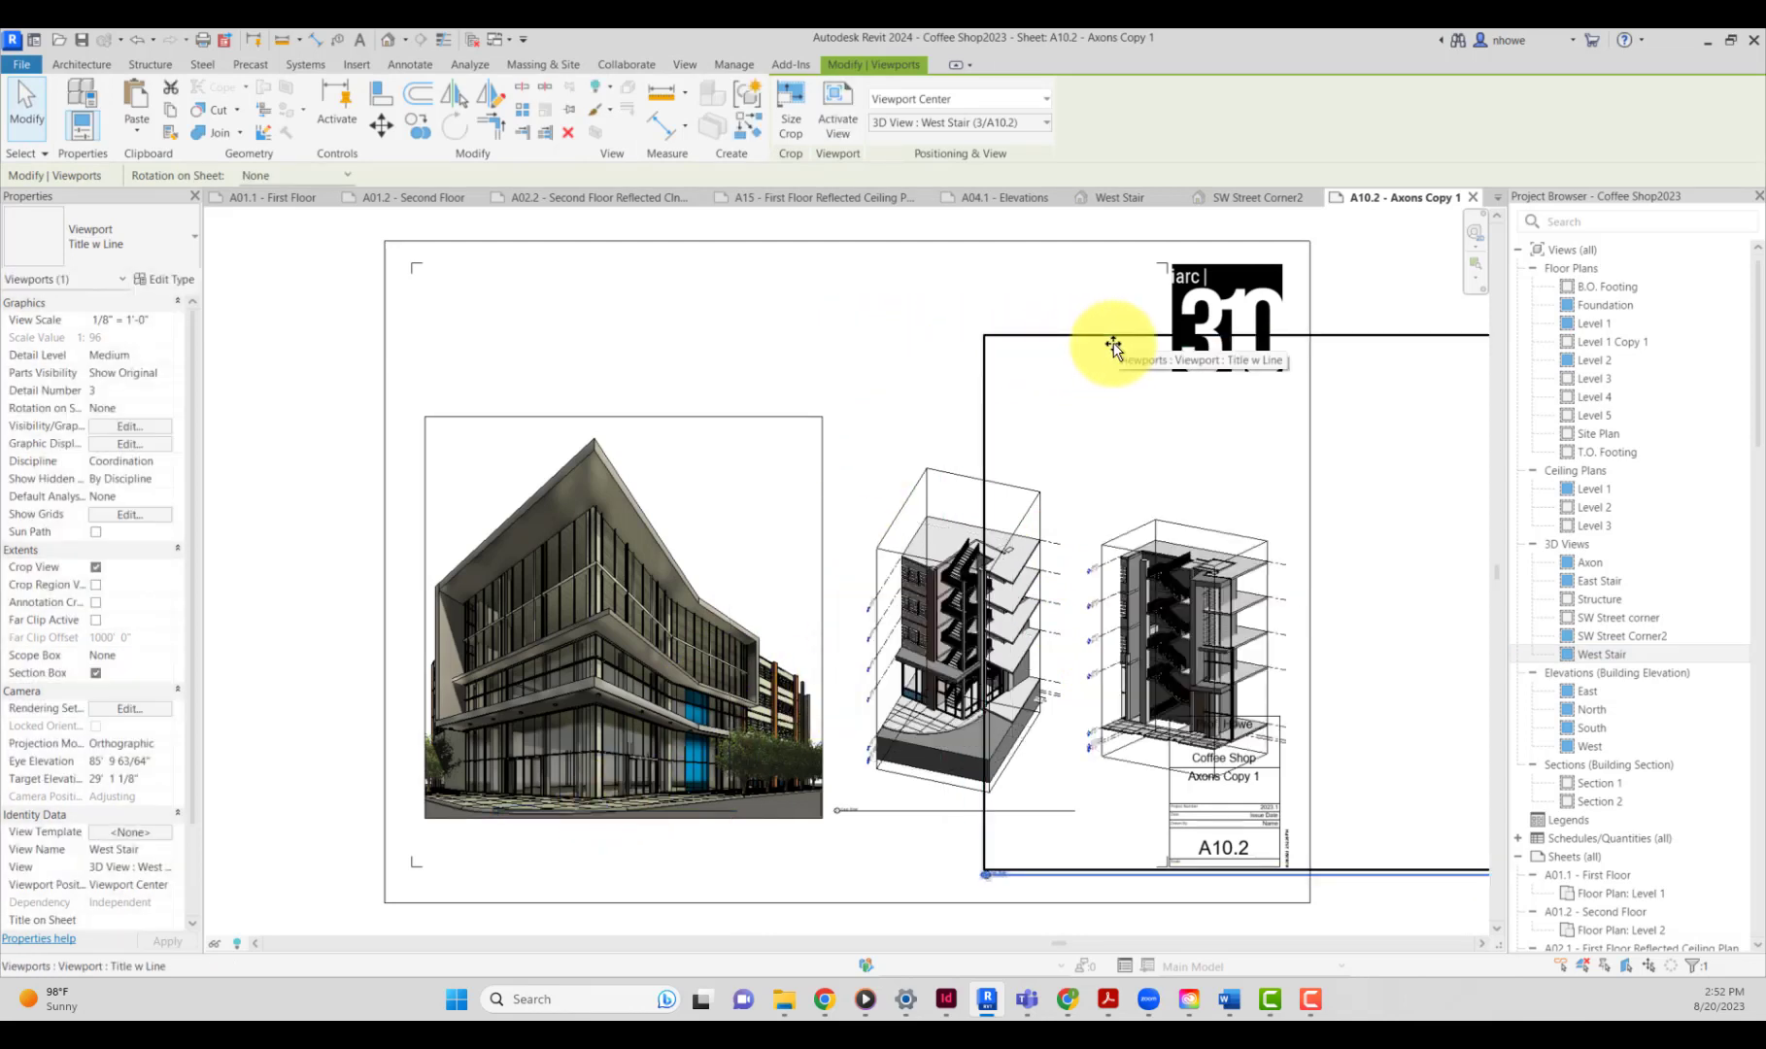
Swap the stair viewports by moving East Stair toward the title block and West Stair between it and the perspective.
left_click_drag(946, 493, 1076, 466)
left_click(1253, 529)
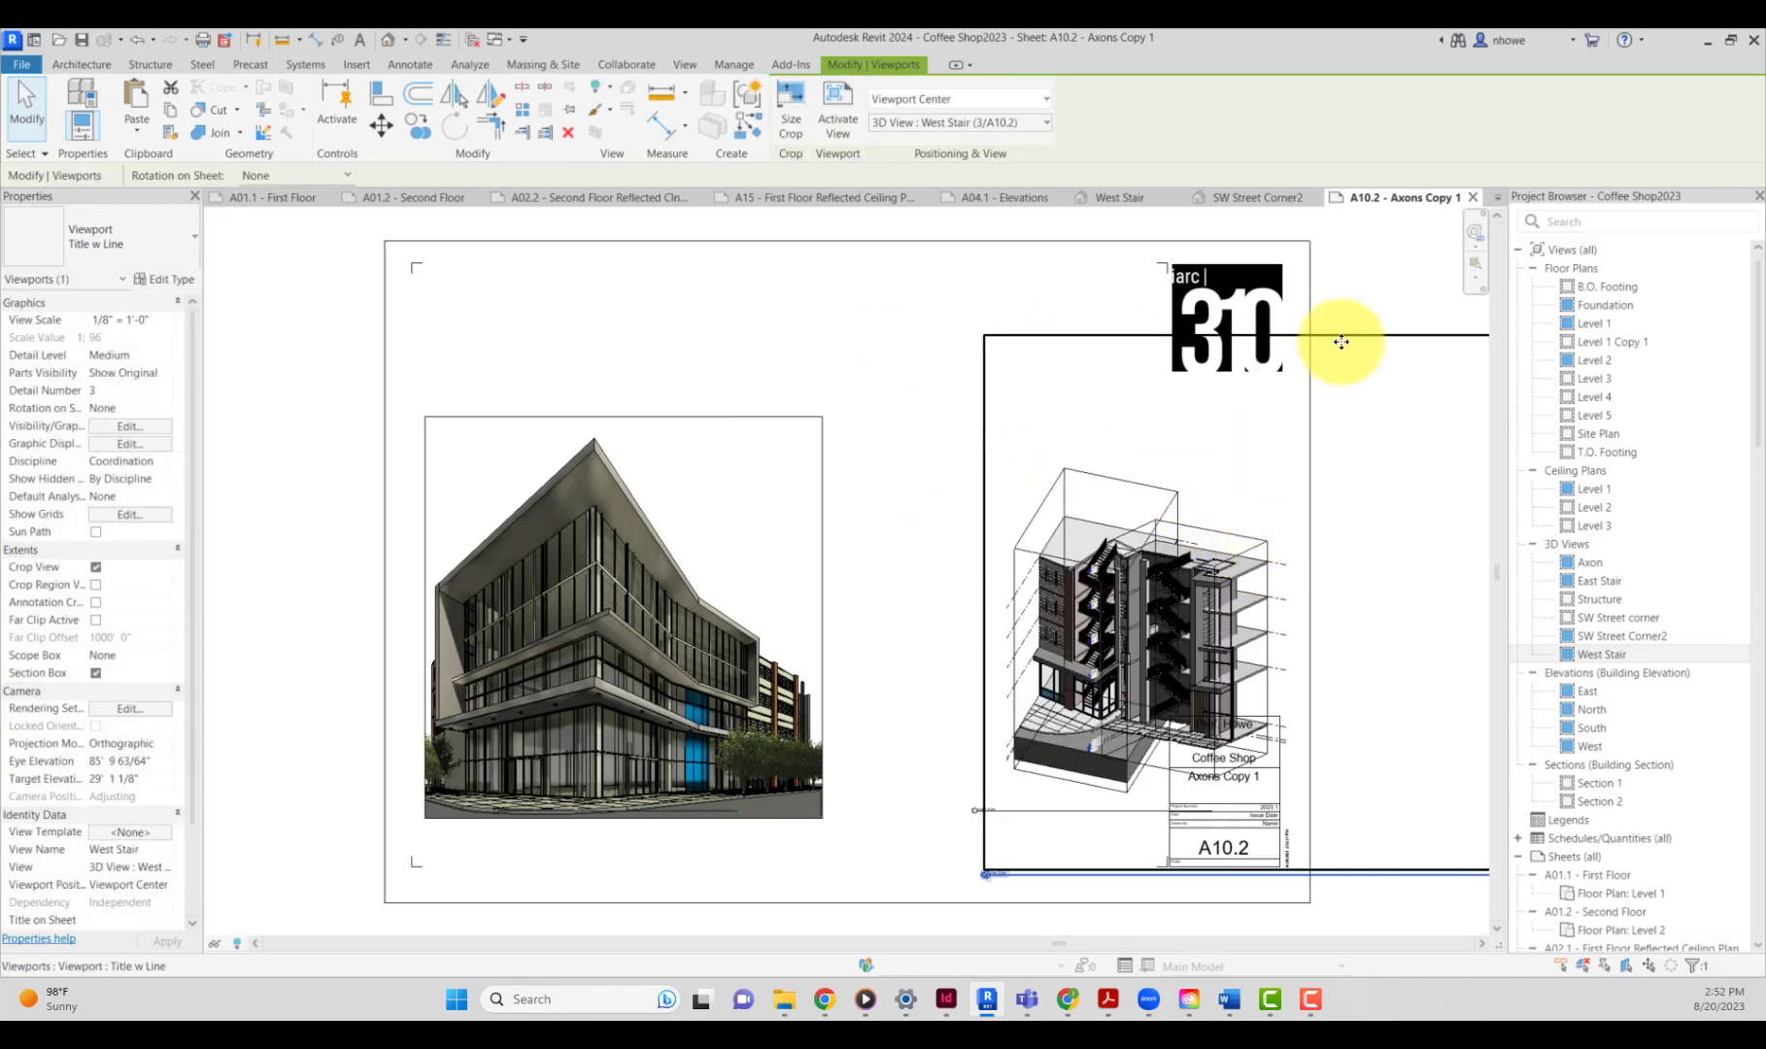
left_click_drag(1245, 333, 1092, 343)
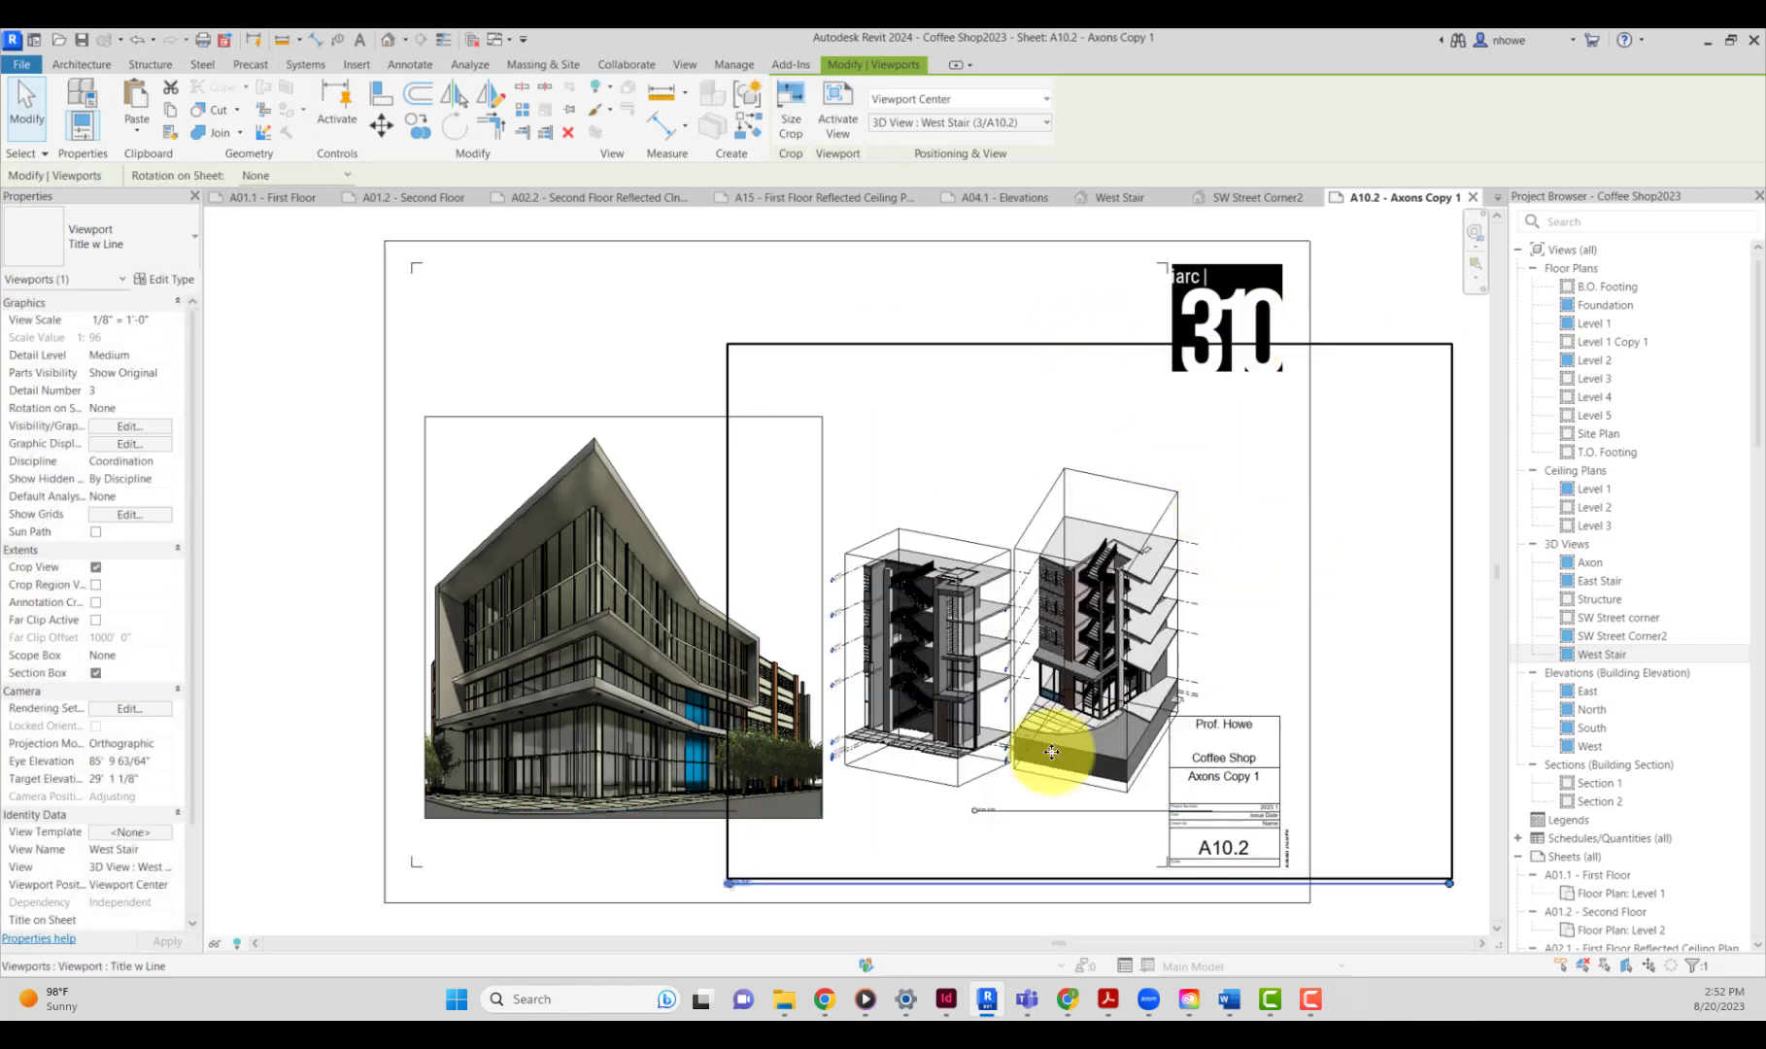
scroll(1041, 754, "up", 1)
scroll(1041, 755, "up", 1)
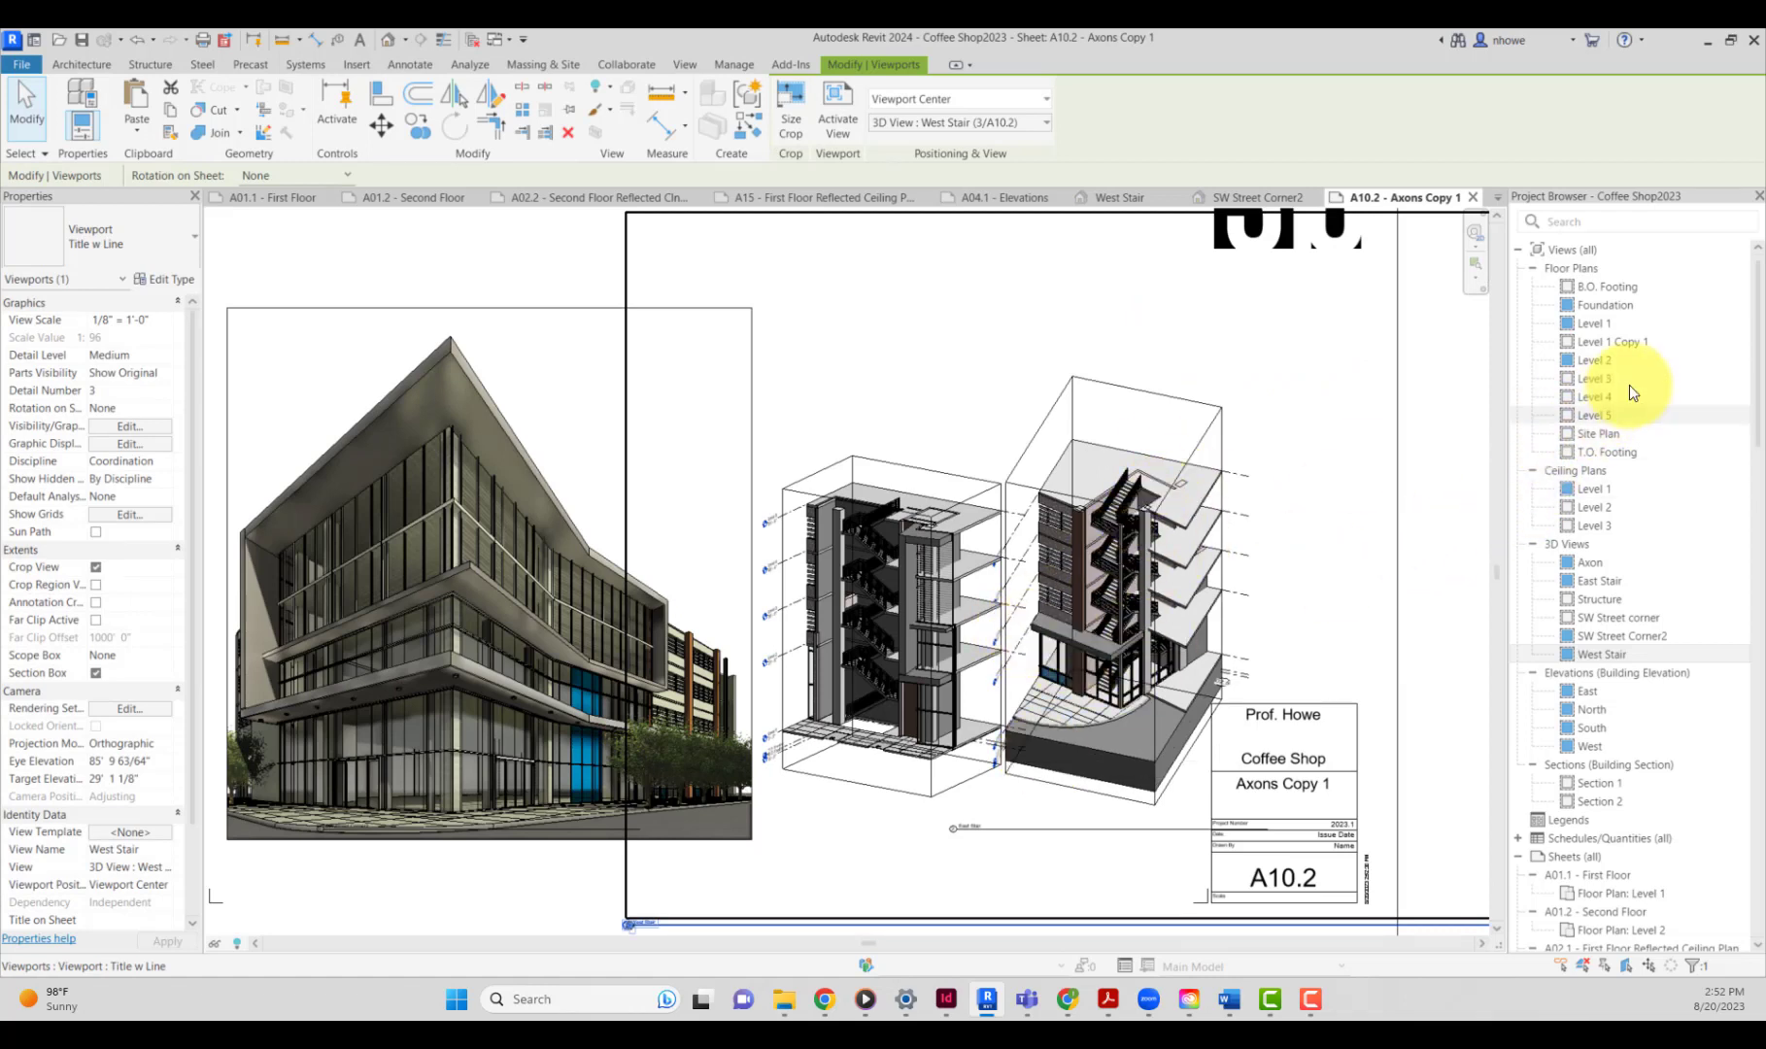
Open the West Stair 3D view, orient it to the upper corner isometric and orbit slightly to show the stair flights more clearly.
double_click(1607, 656)
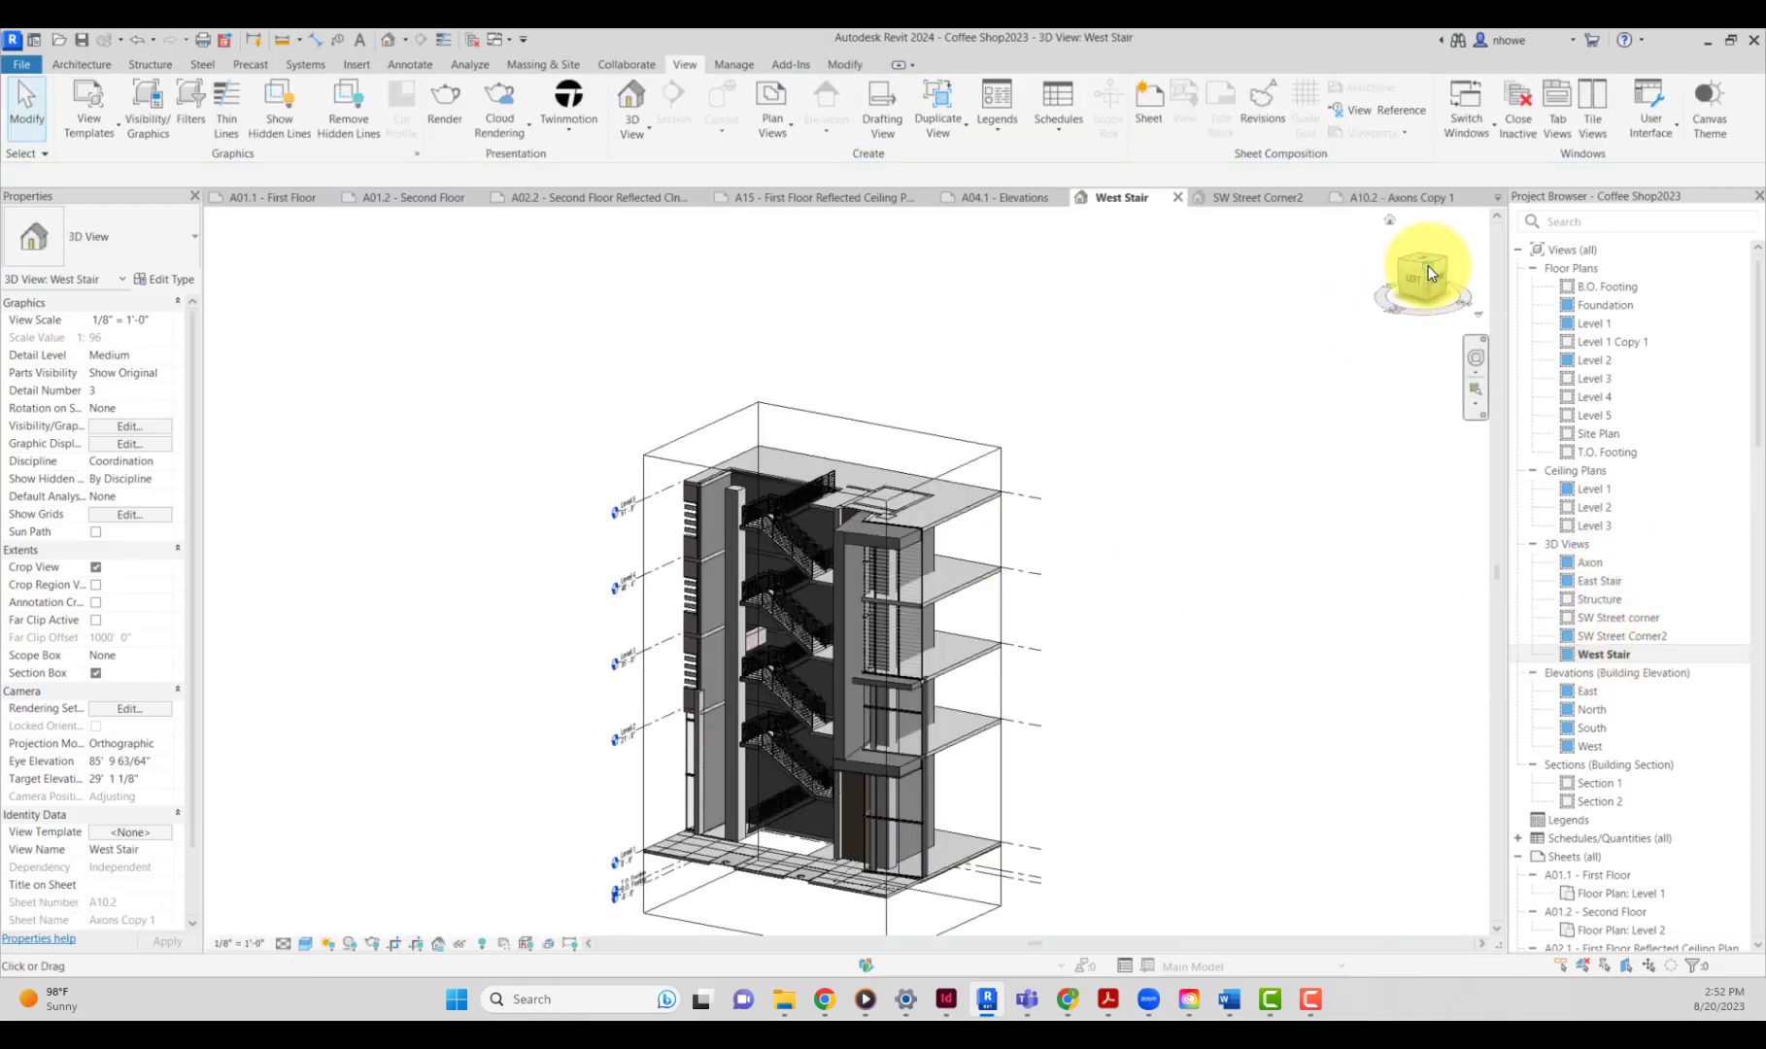
left_click(1428, 265)
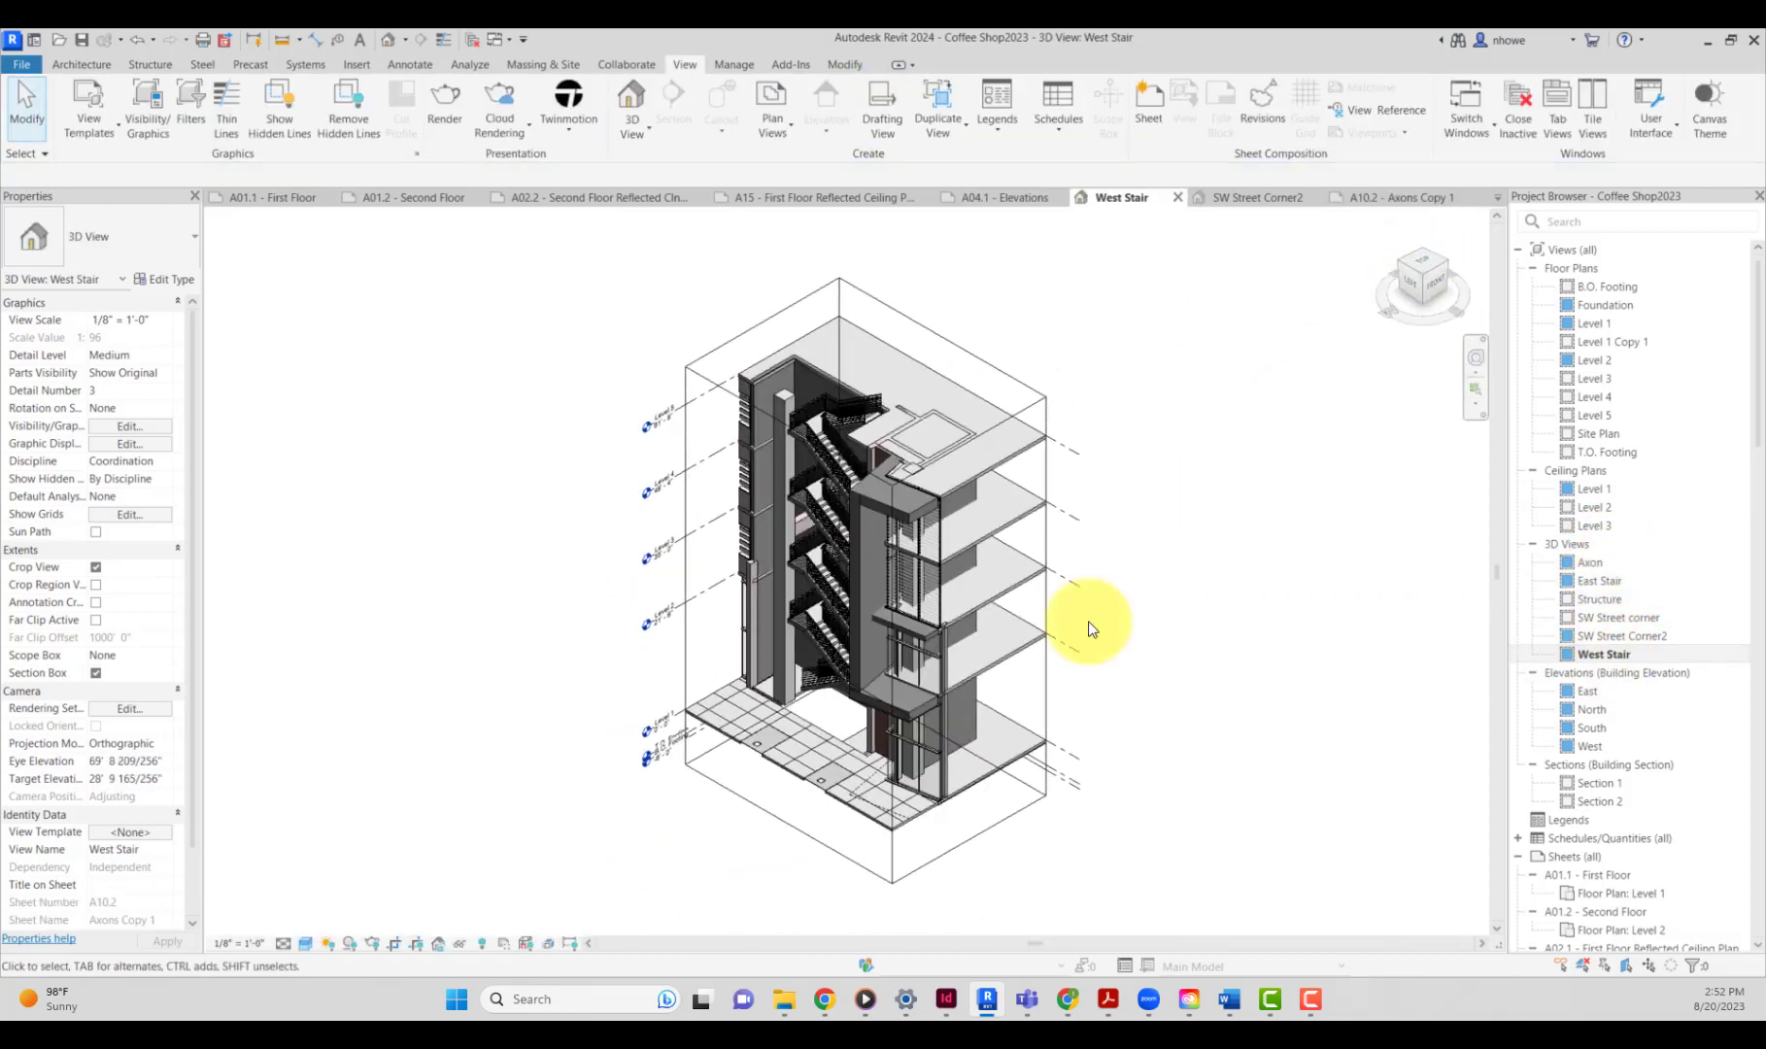
left_click(1428, 277)
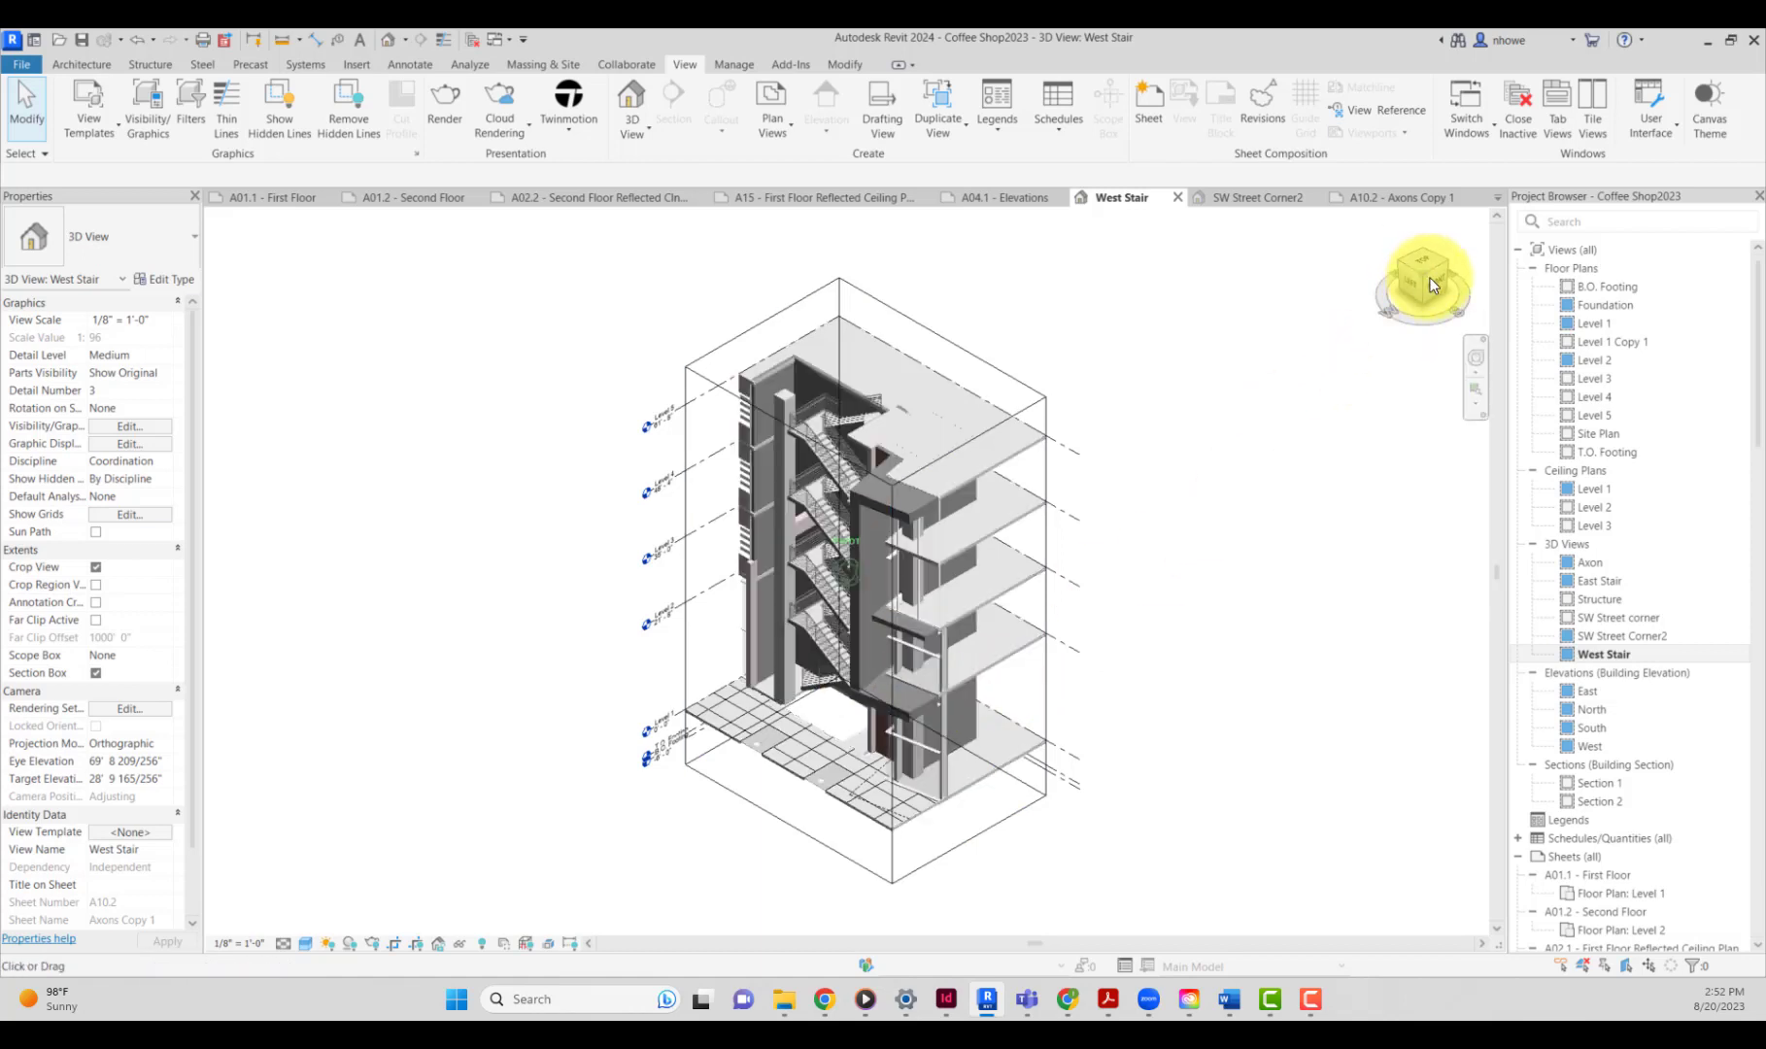
left_click_drag(1429, 277, 1483, 294)
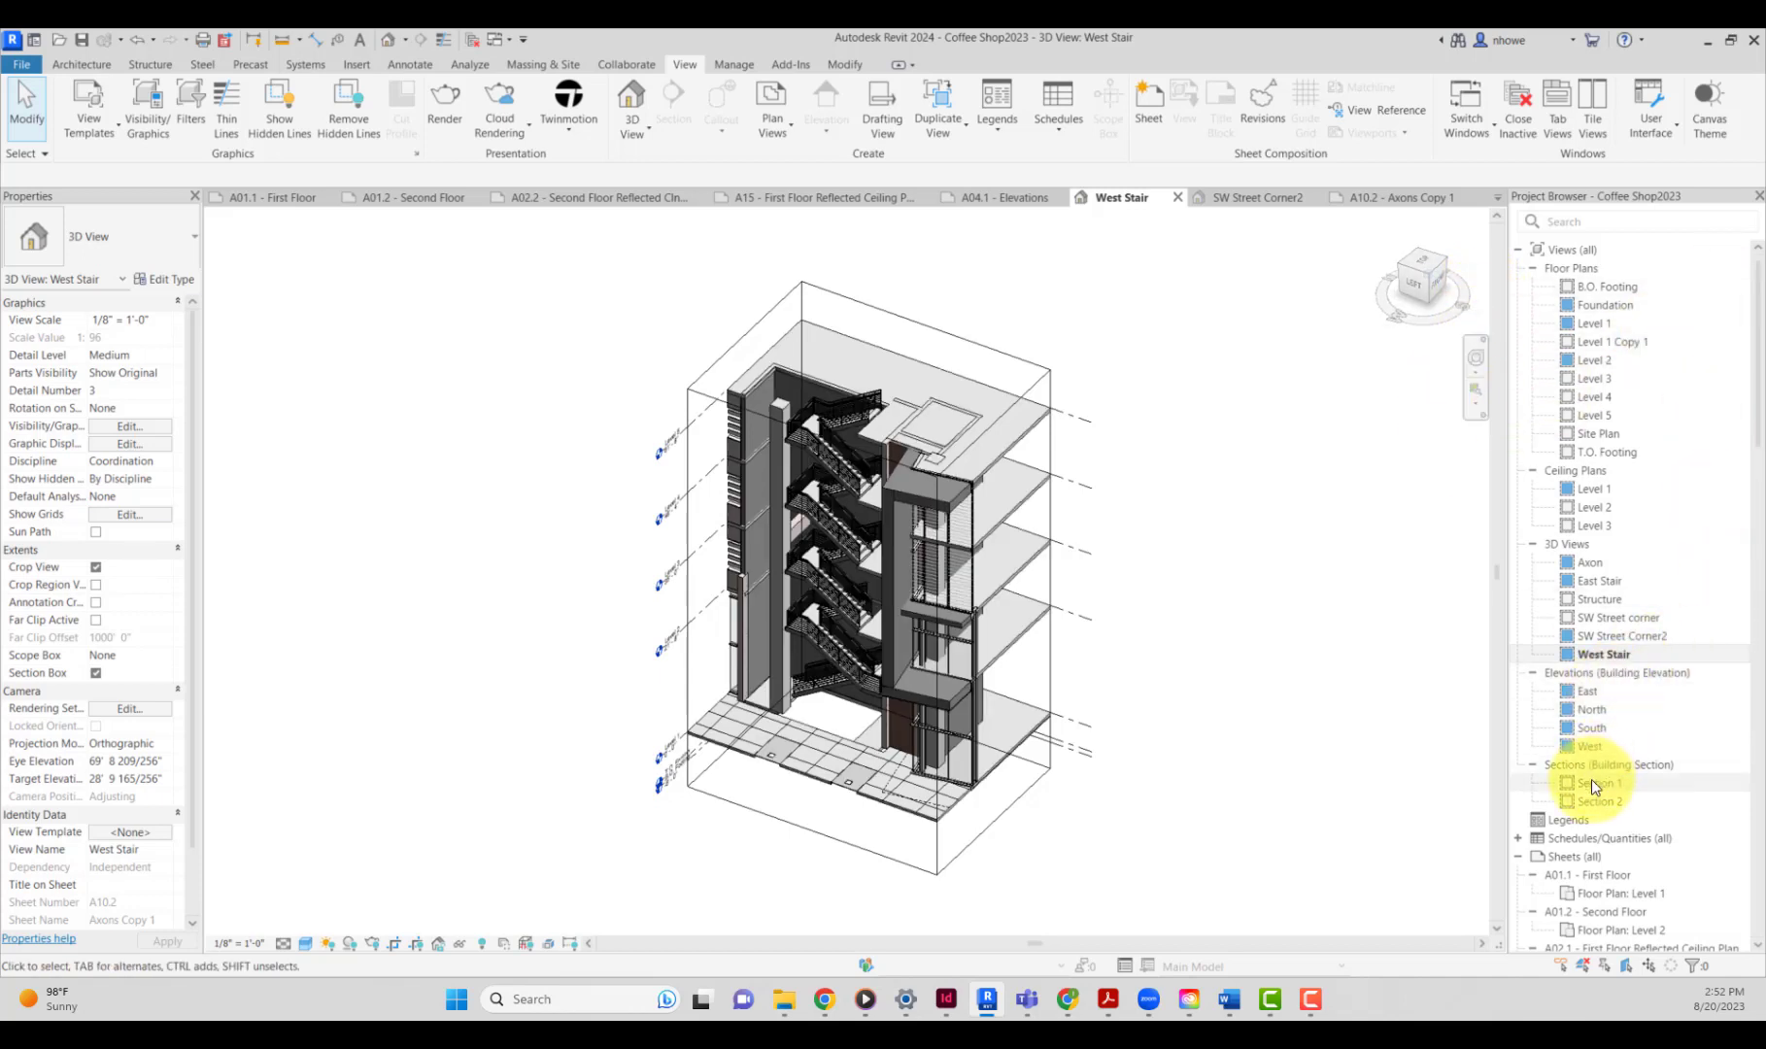
Return to sheet A10.2 and move the West Stair viewport back between the perspective and the East Stair view, roughly level with East Stair.
scroll(1625, 690, "down", 10)
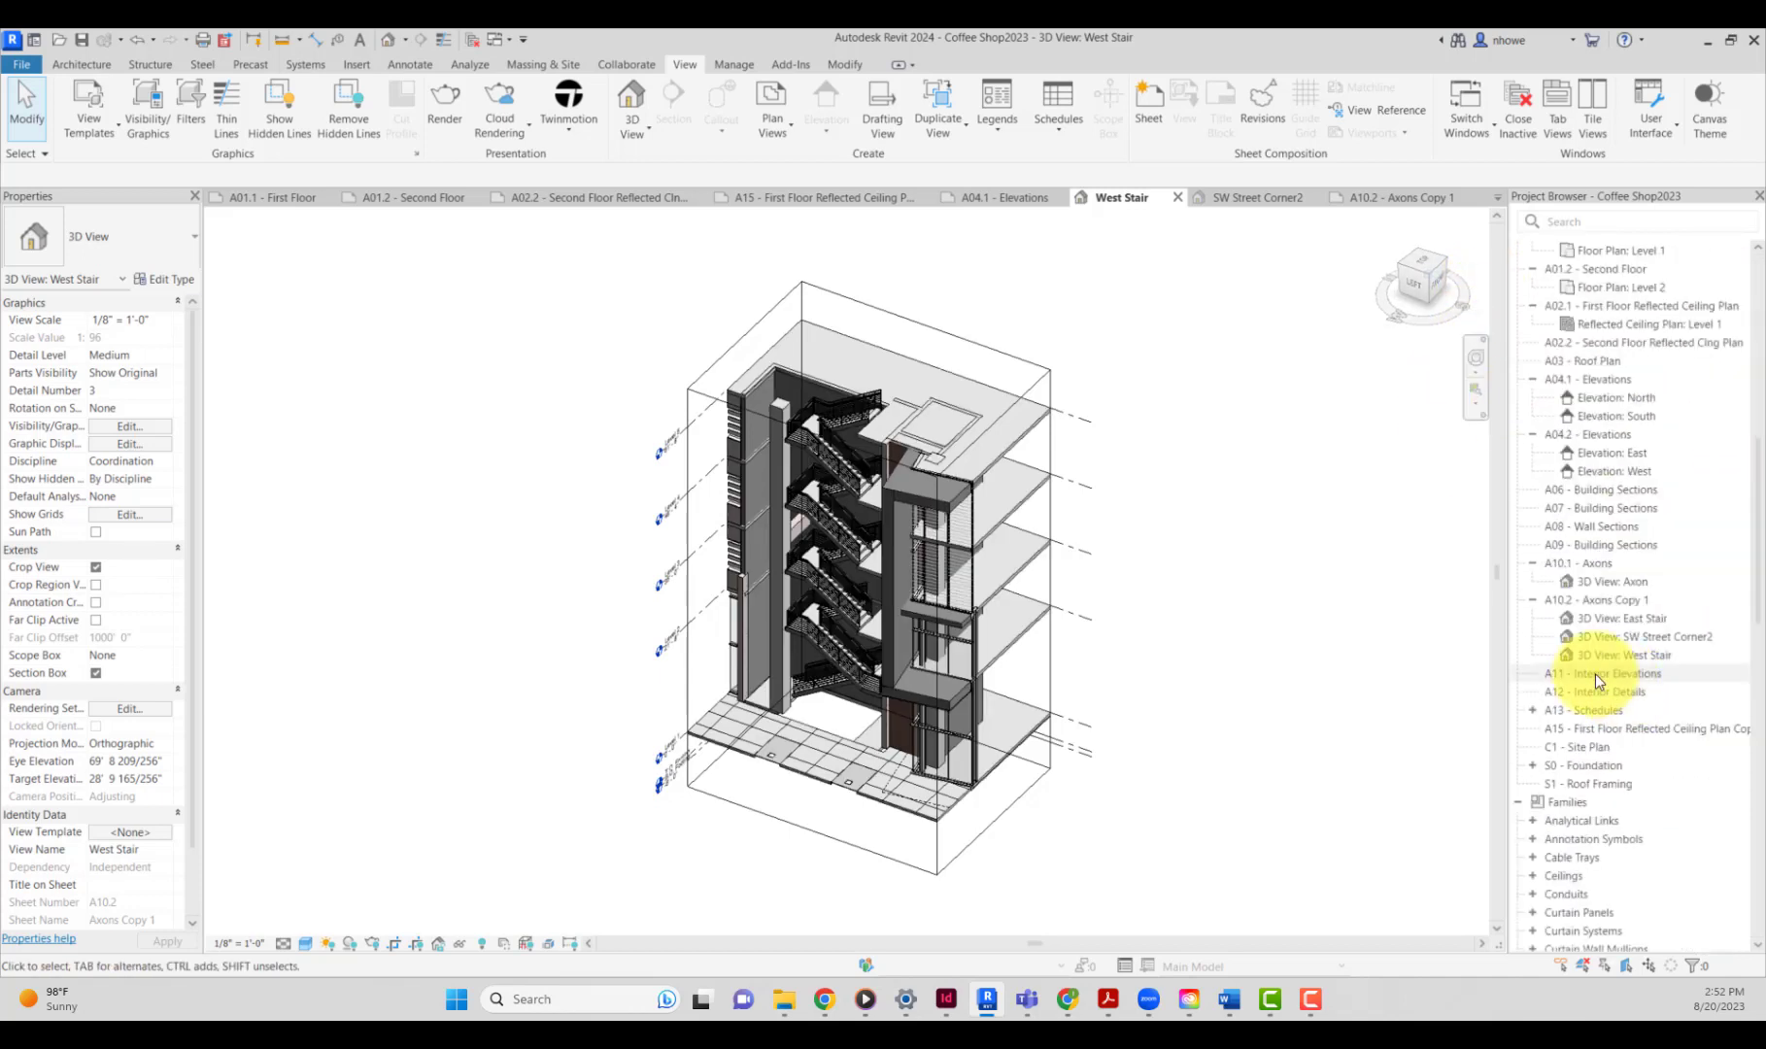
double_click(1593, 602)
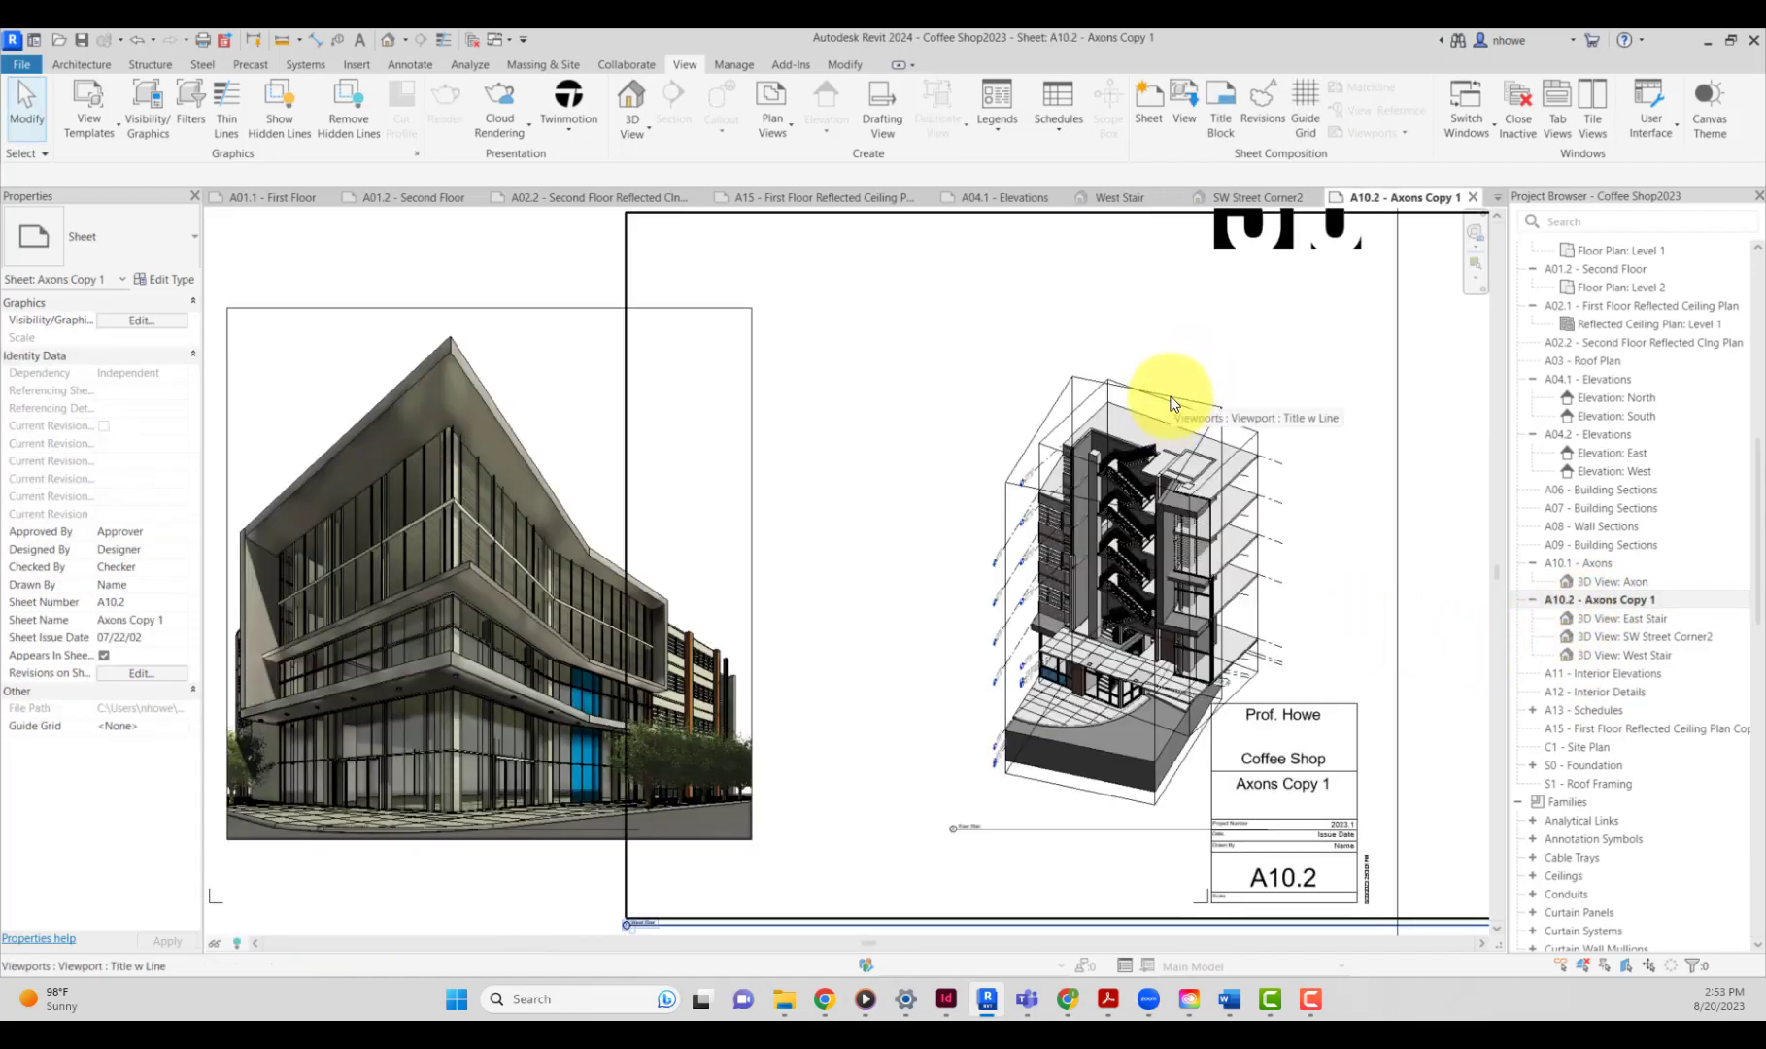
left_click(1171, 405)
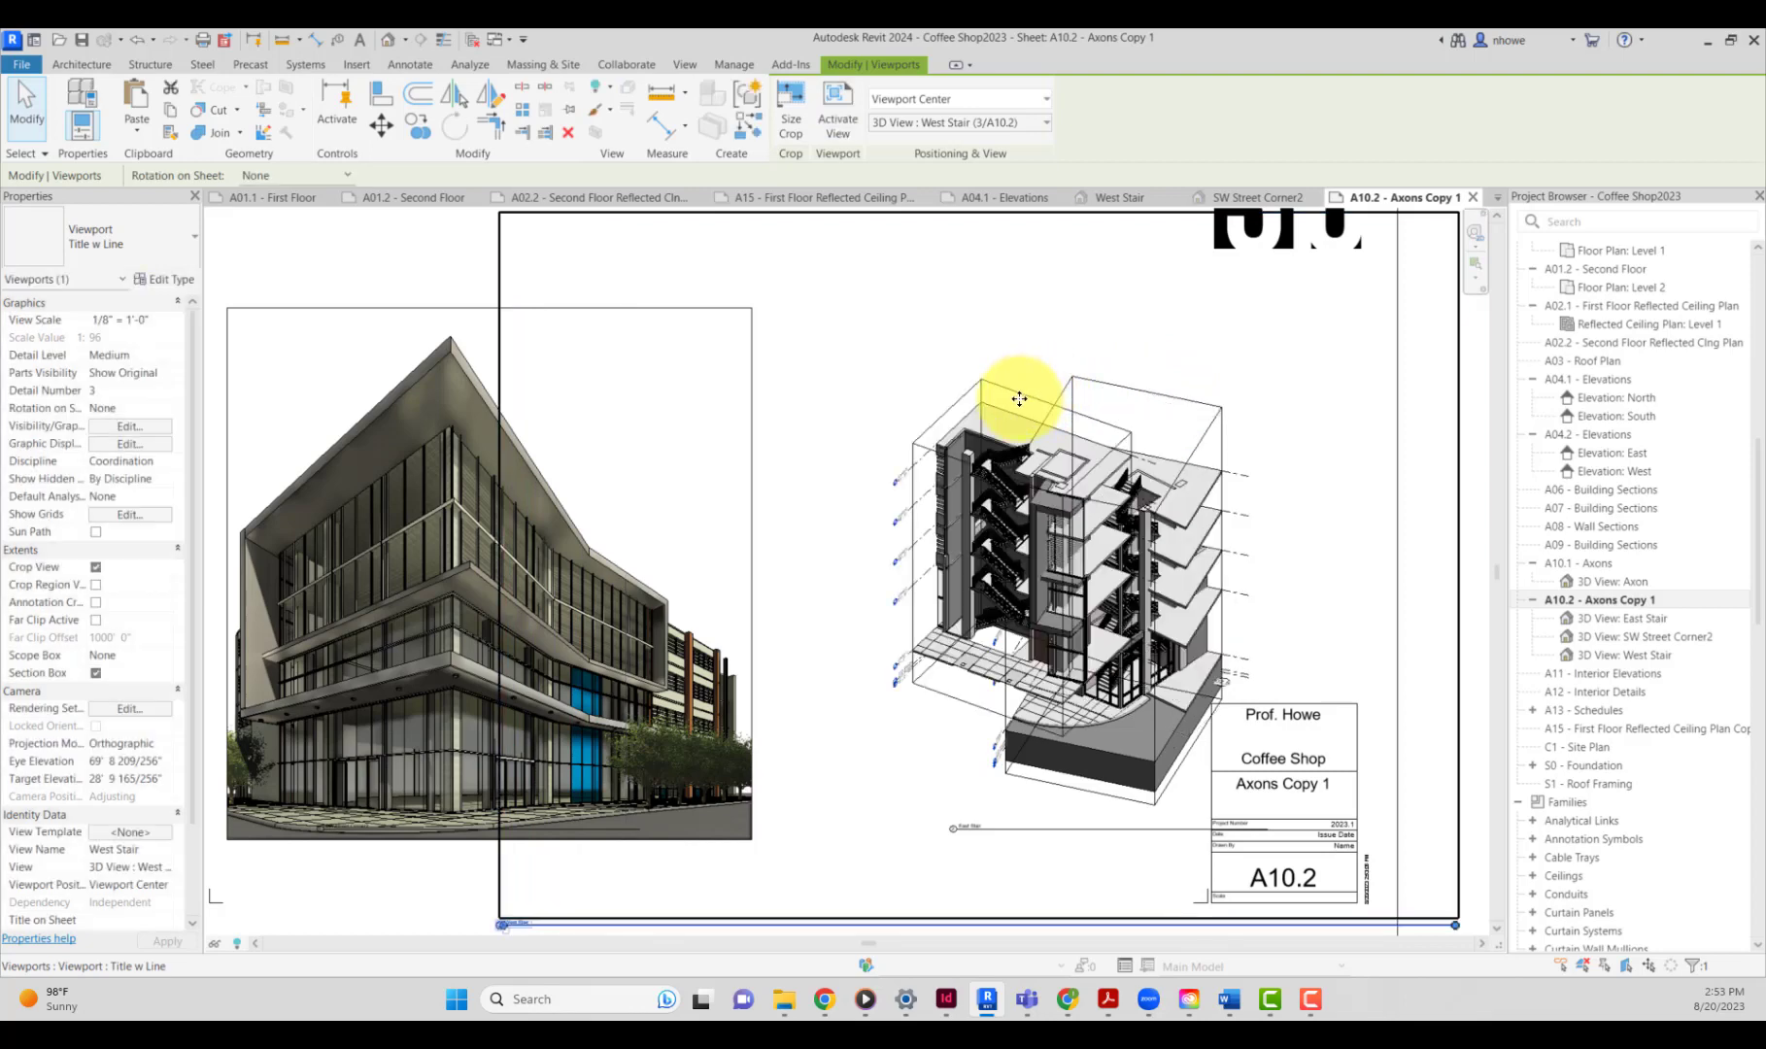
left_click_drag(1019, 399, 920, 387)
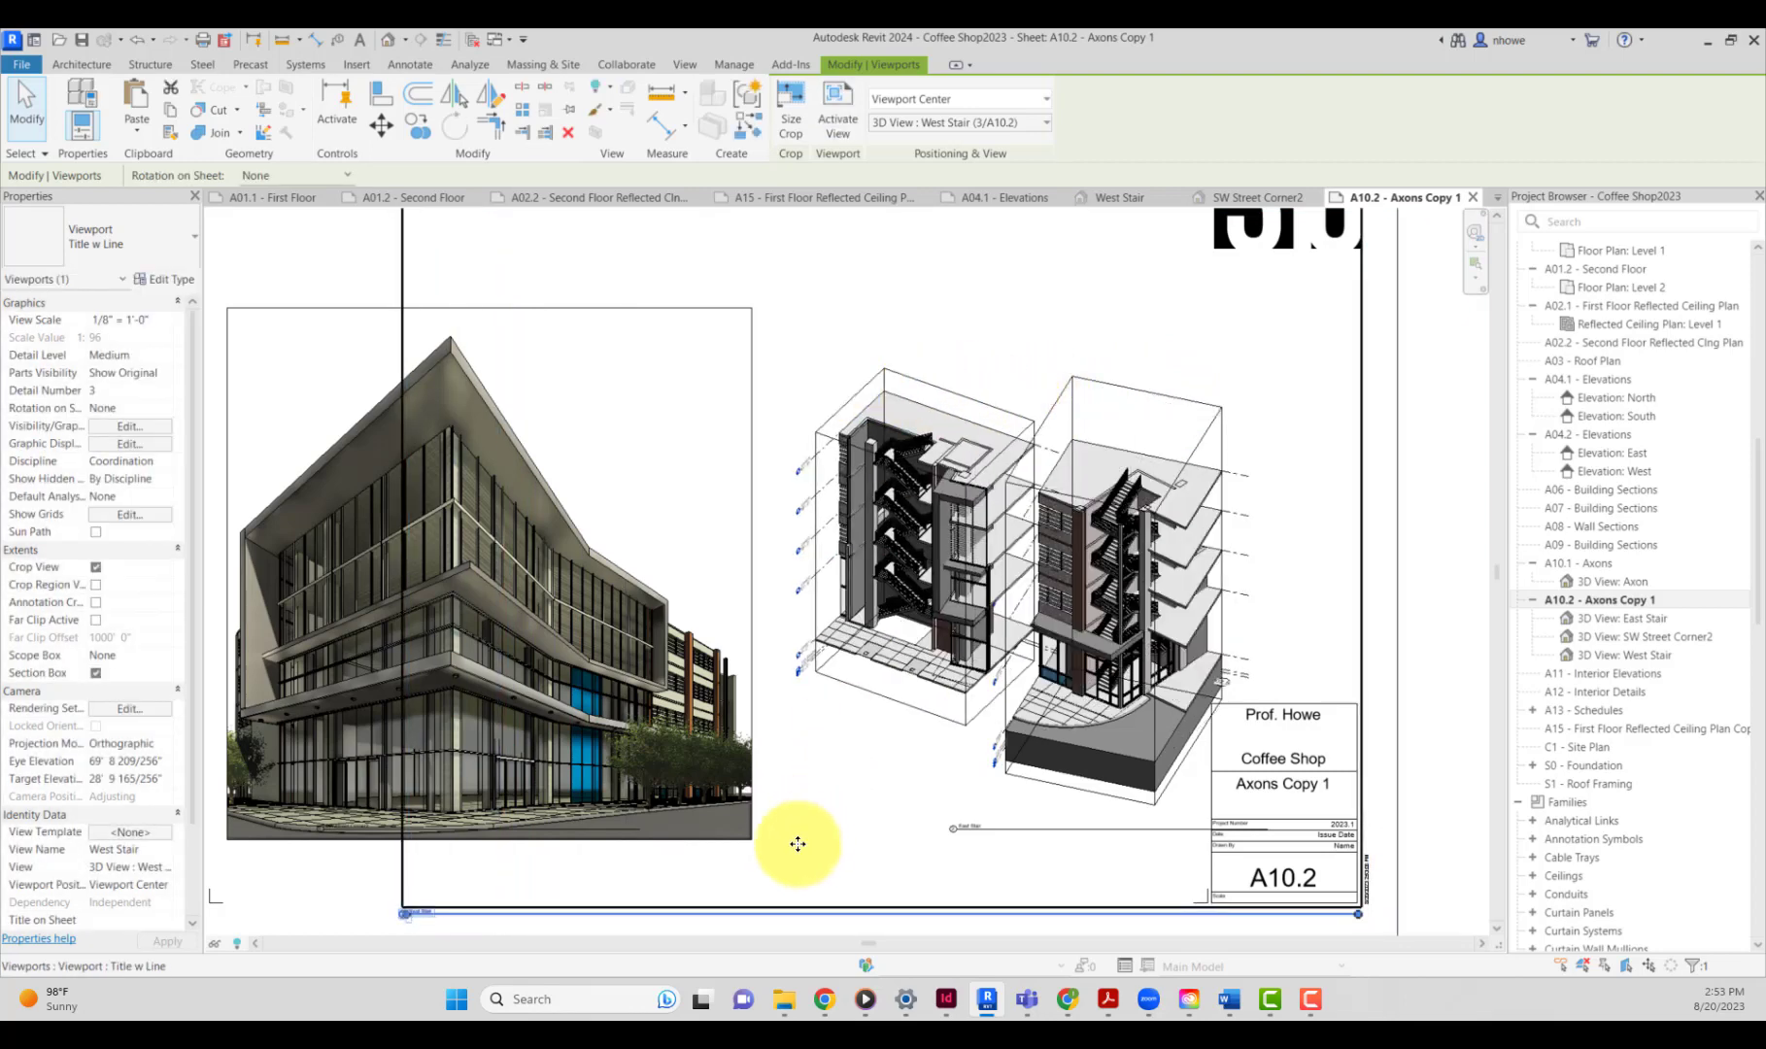
left_click_drag(890, 696, 864, 740)
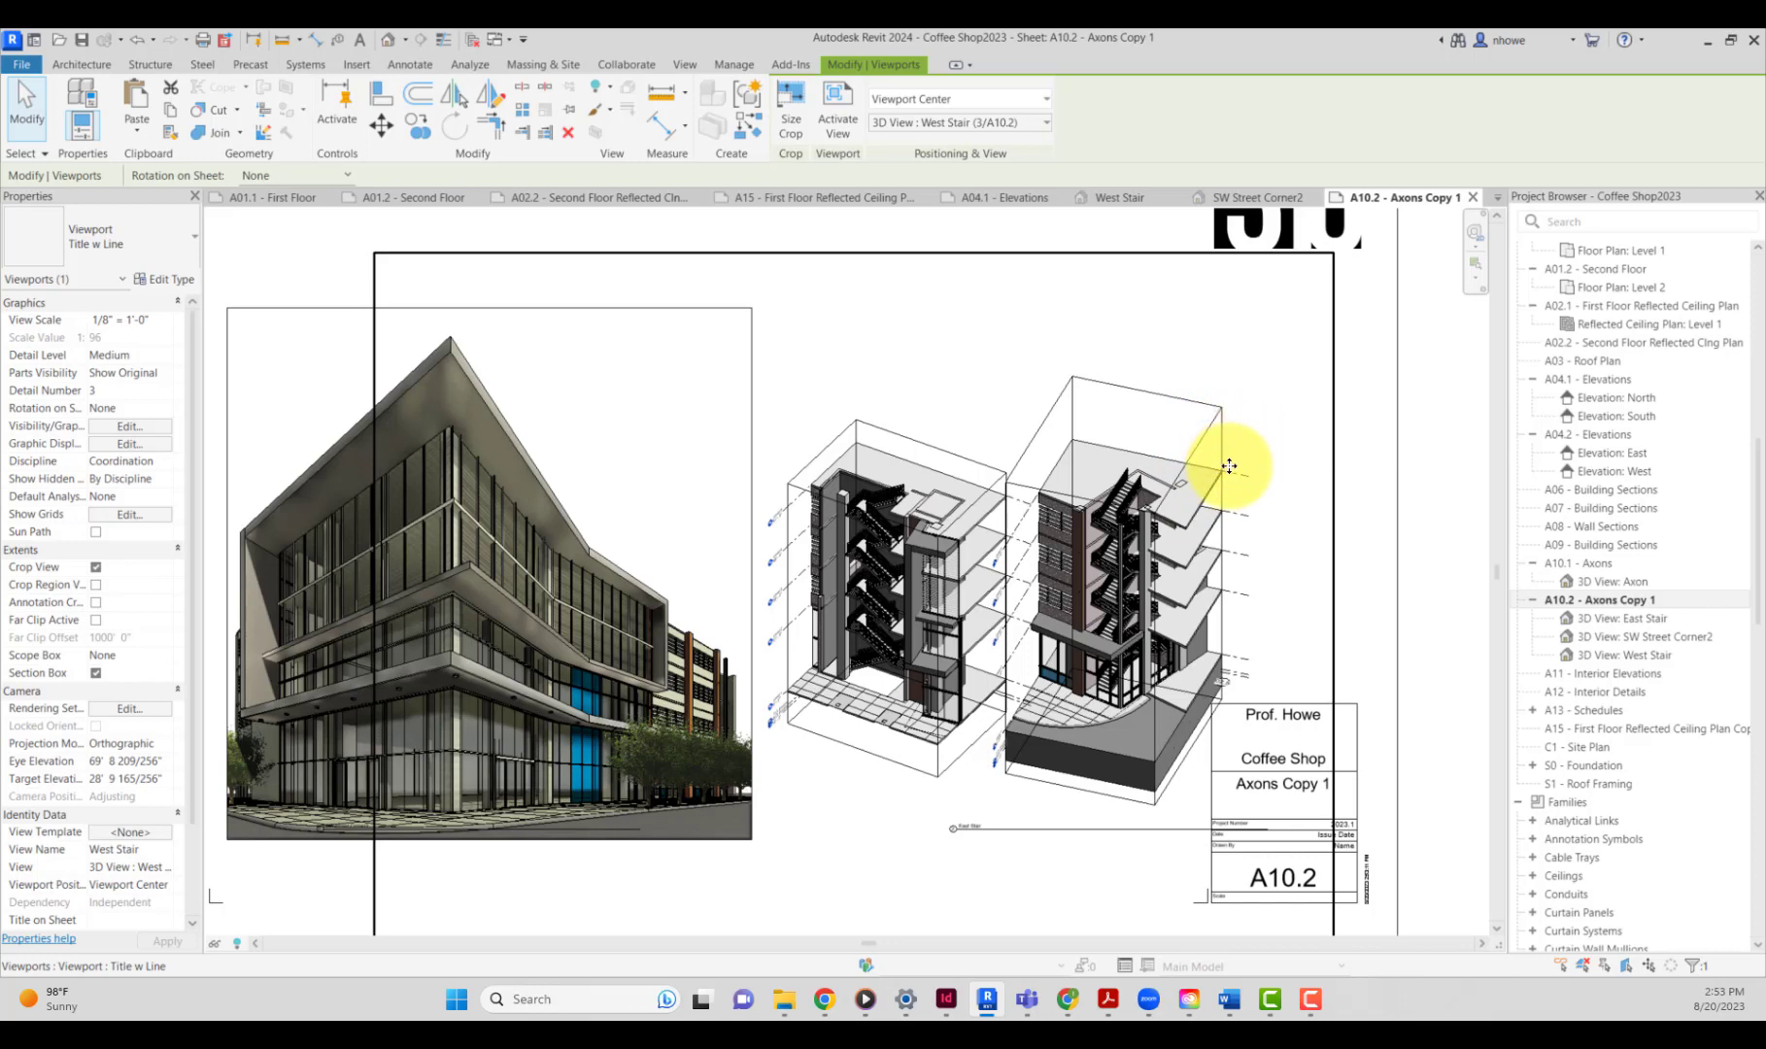
Activate the West Stair viewport, pull all four sides of its crop region in around the stair, and deactivate the view.
scroll(1221, 474, "down", 2)
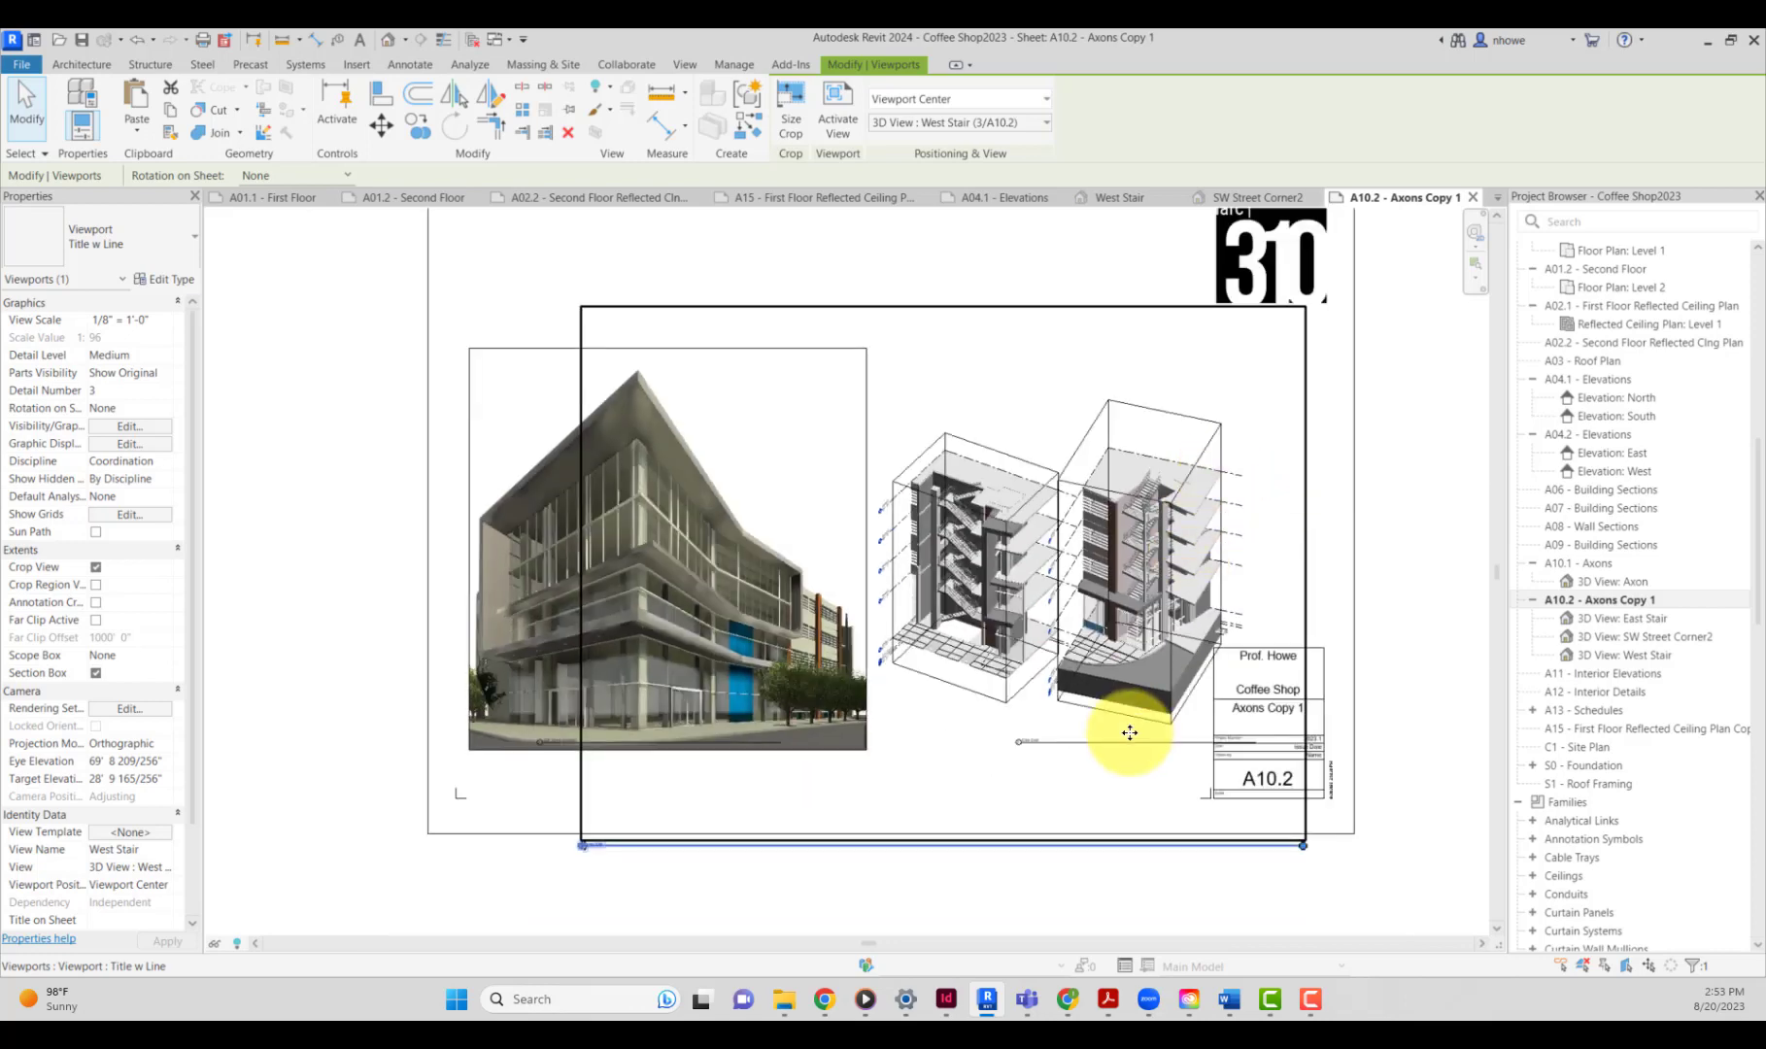
scroll(1129, 734, "up", 1)
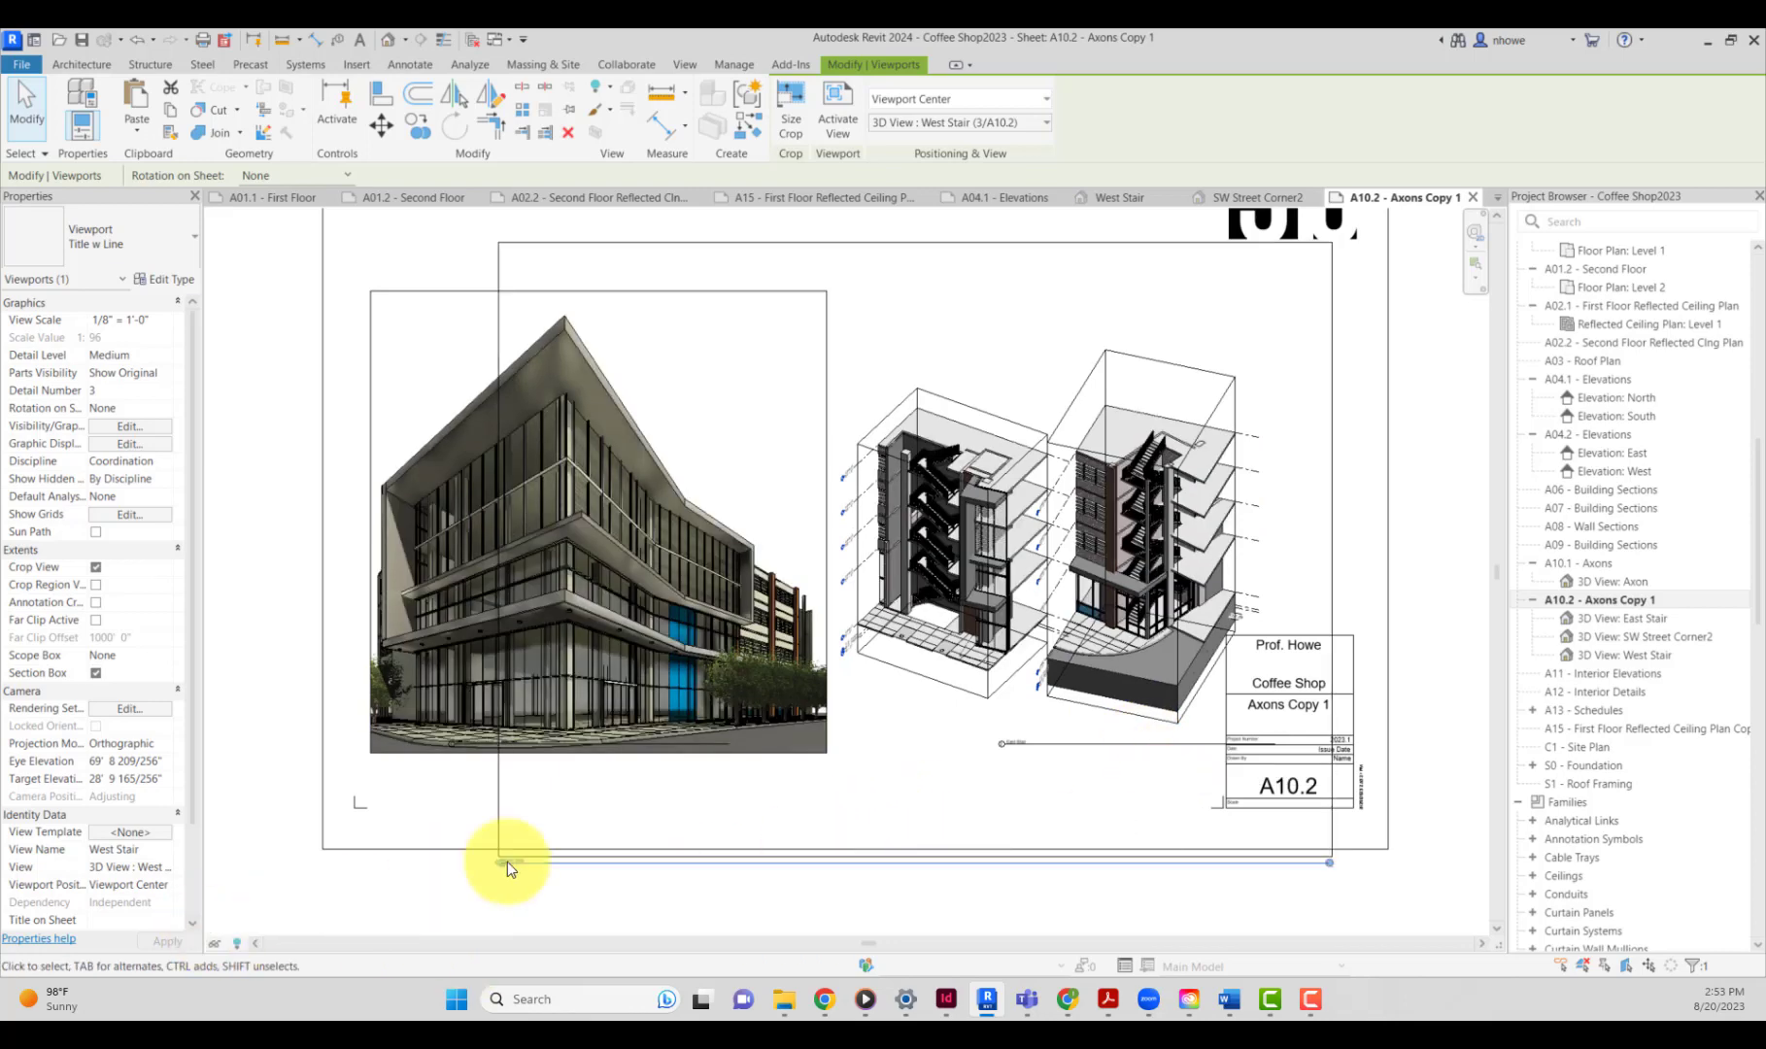
double_click(909, 756)
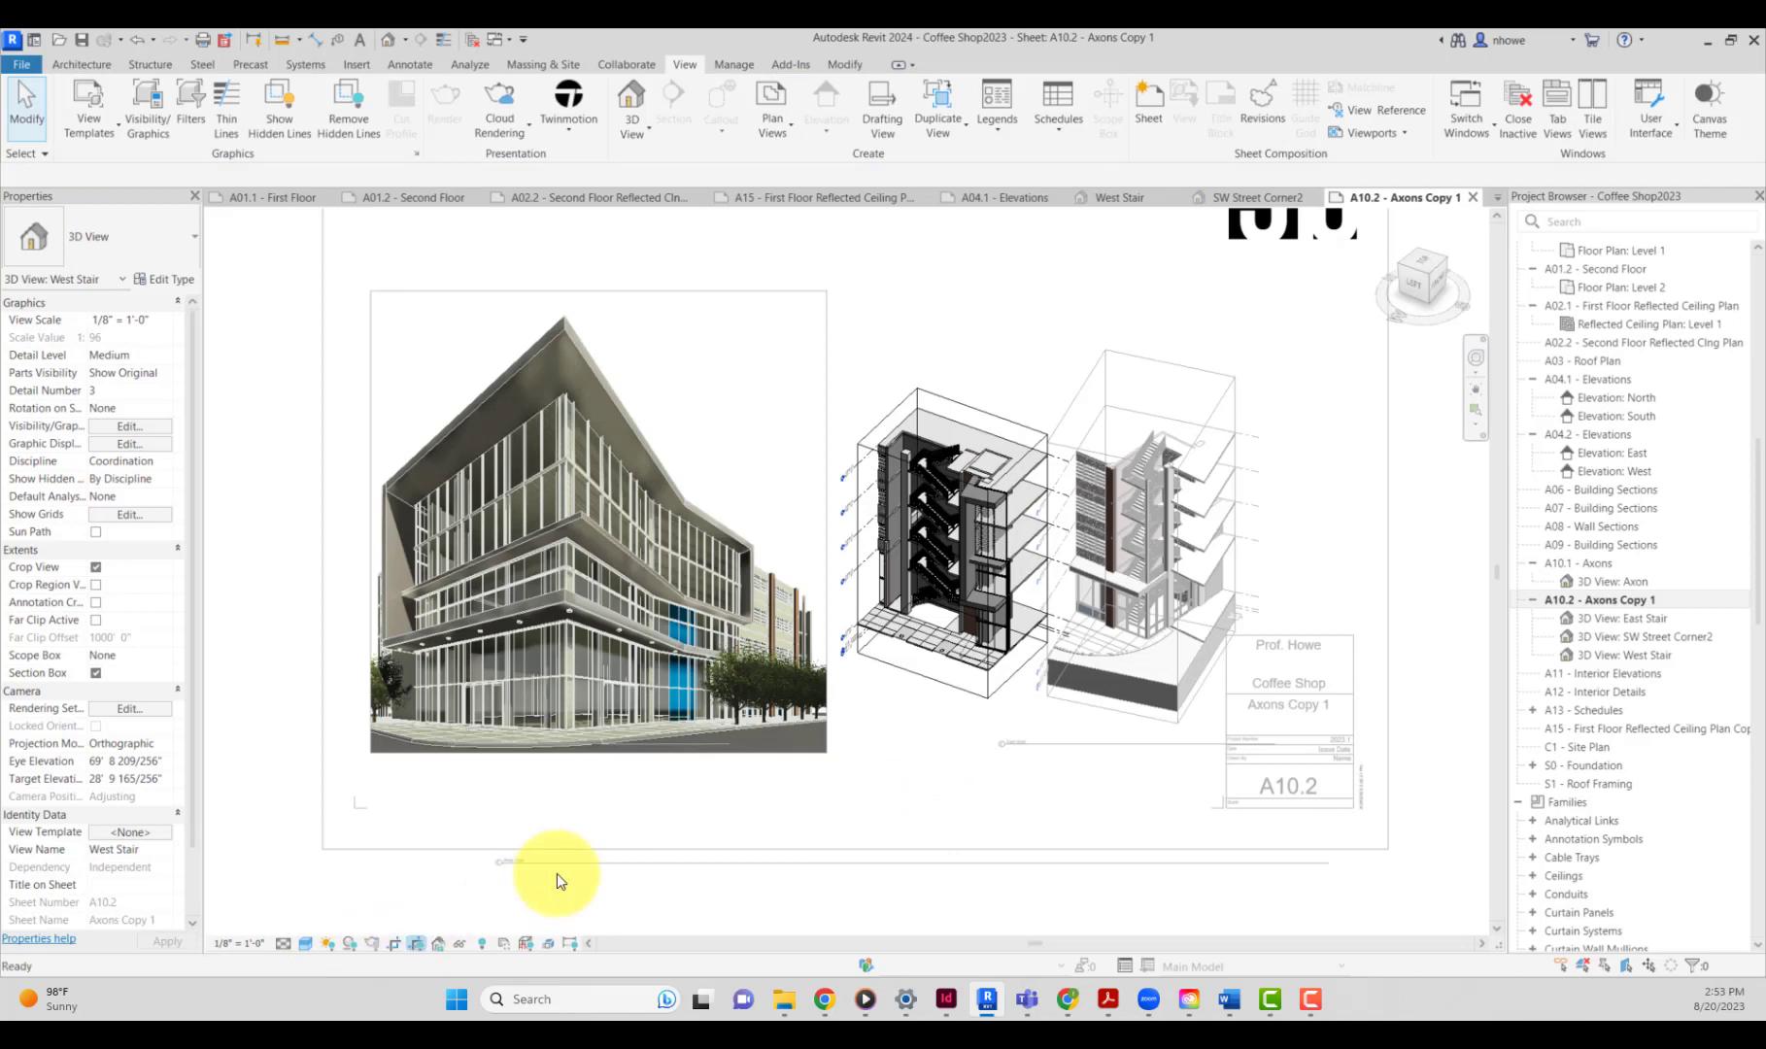
left_click(502, 828)
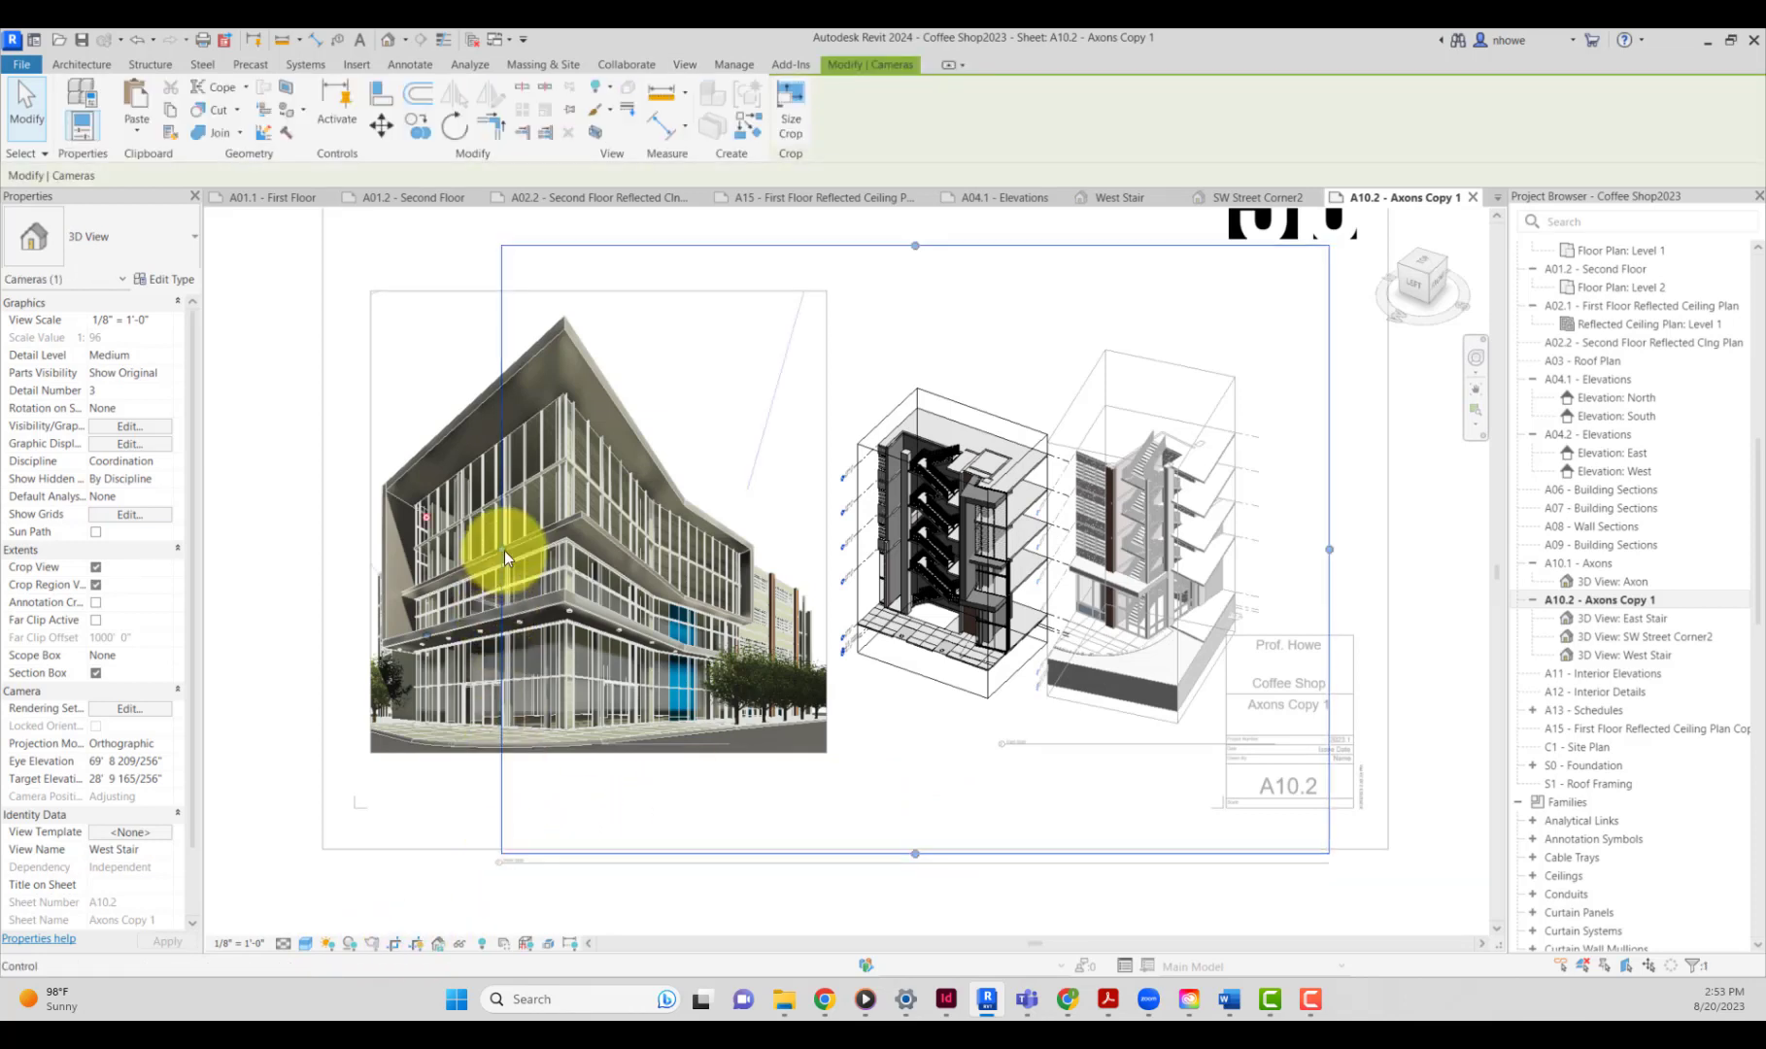
left_click_drag(503, 551, 1030, 573)
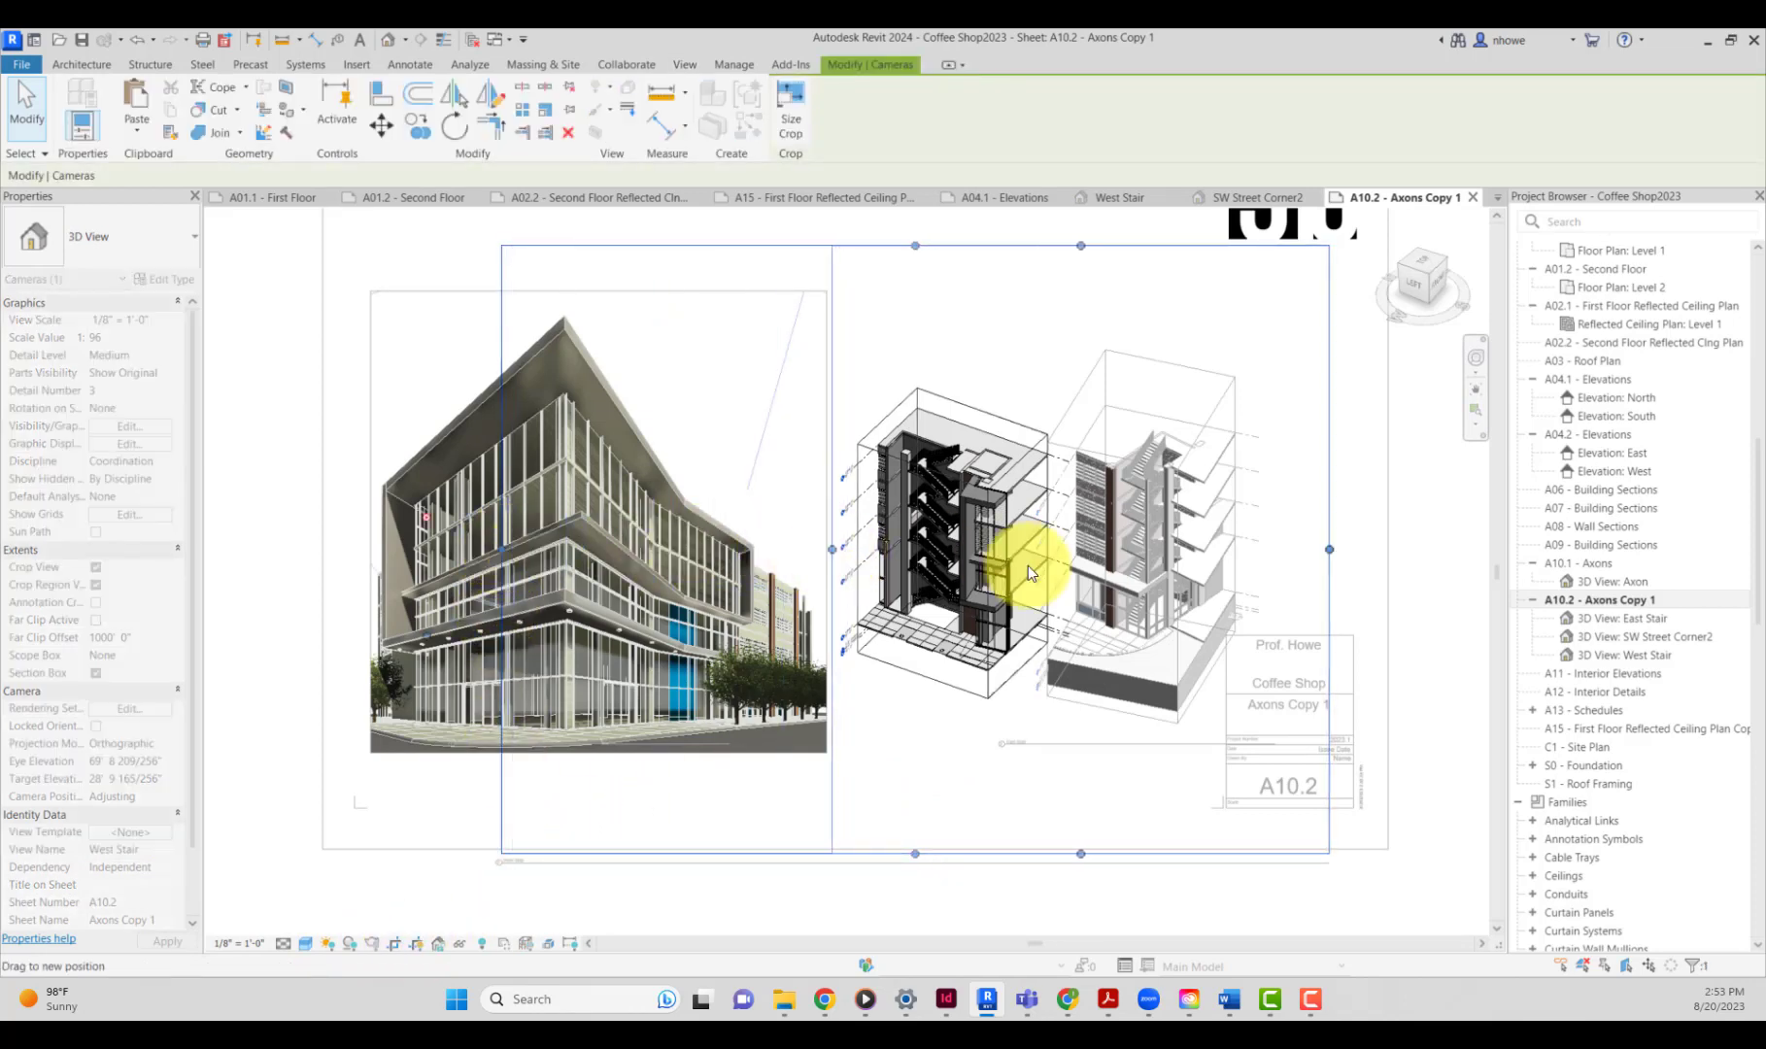
left_click_drag(1328, 549, 1030, 496)
left_click_drag(962, 334, 963, 378)
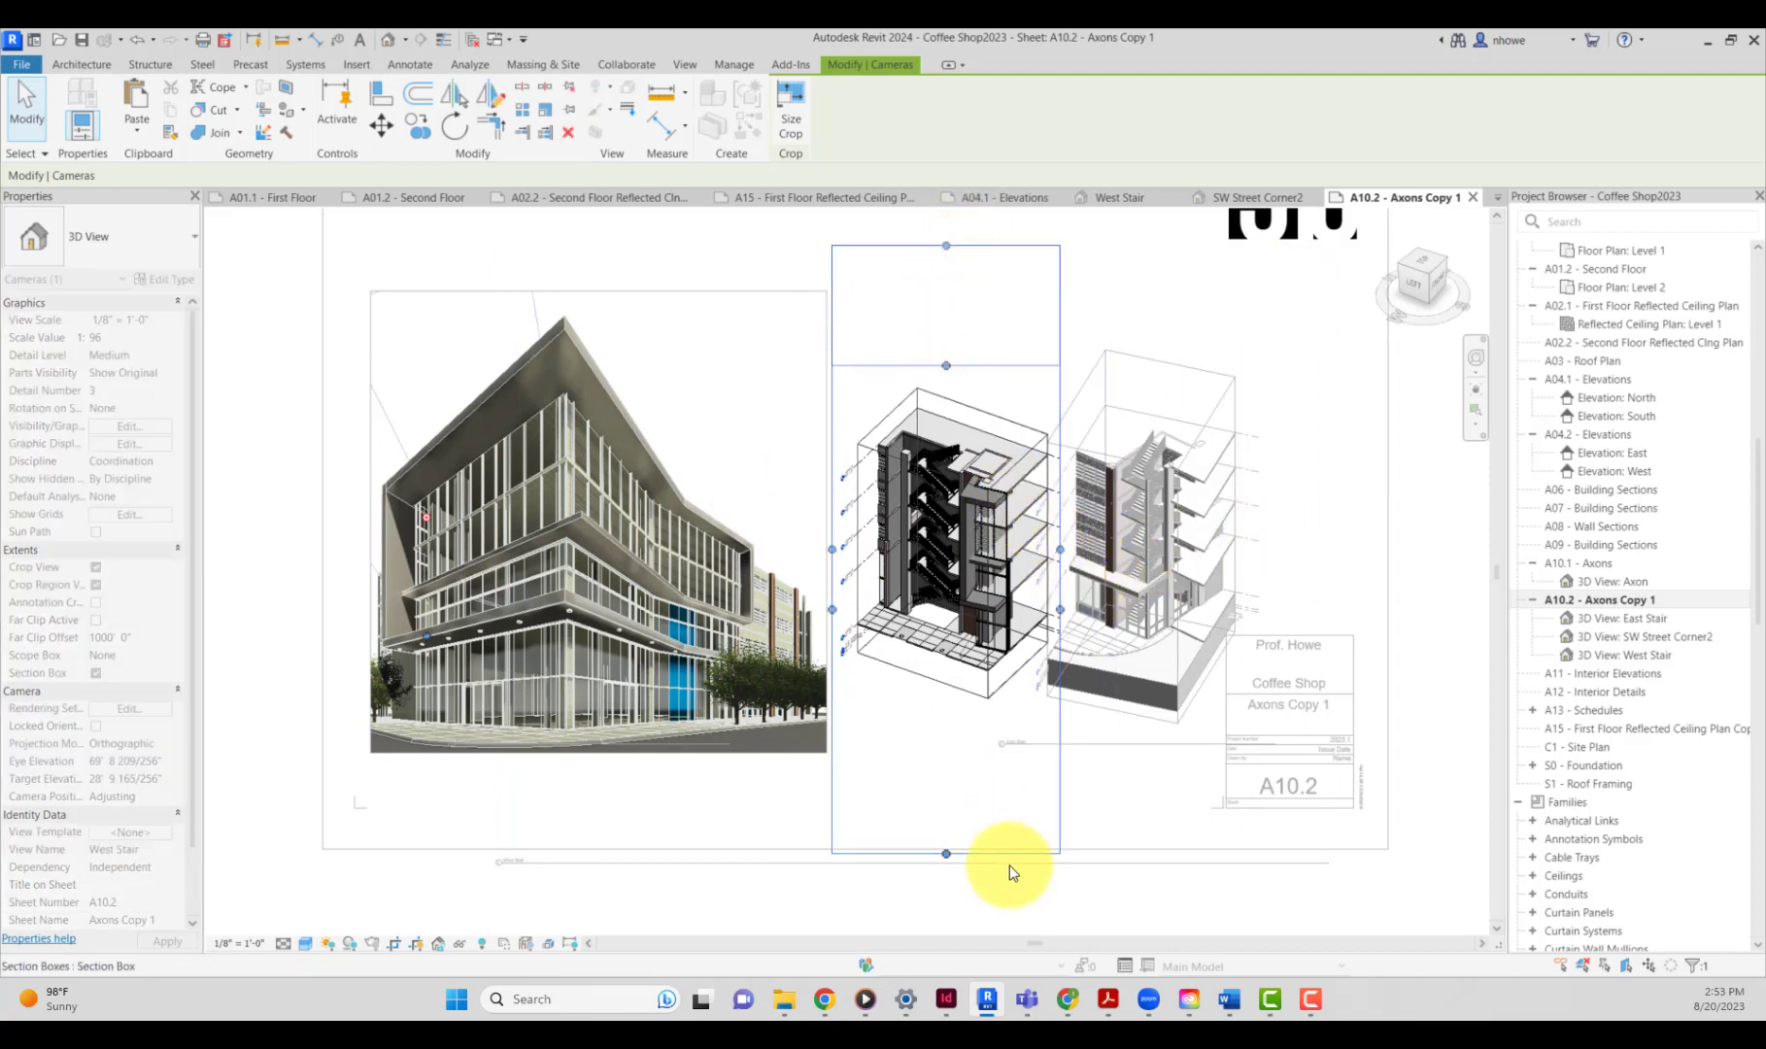
left_click_drag(946, 860, 947, 722)
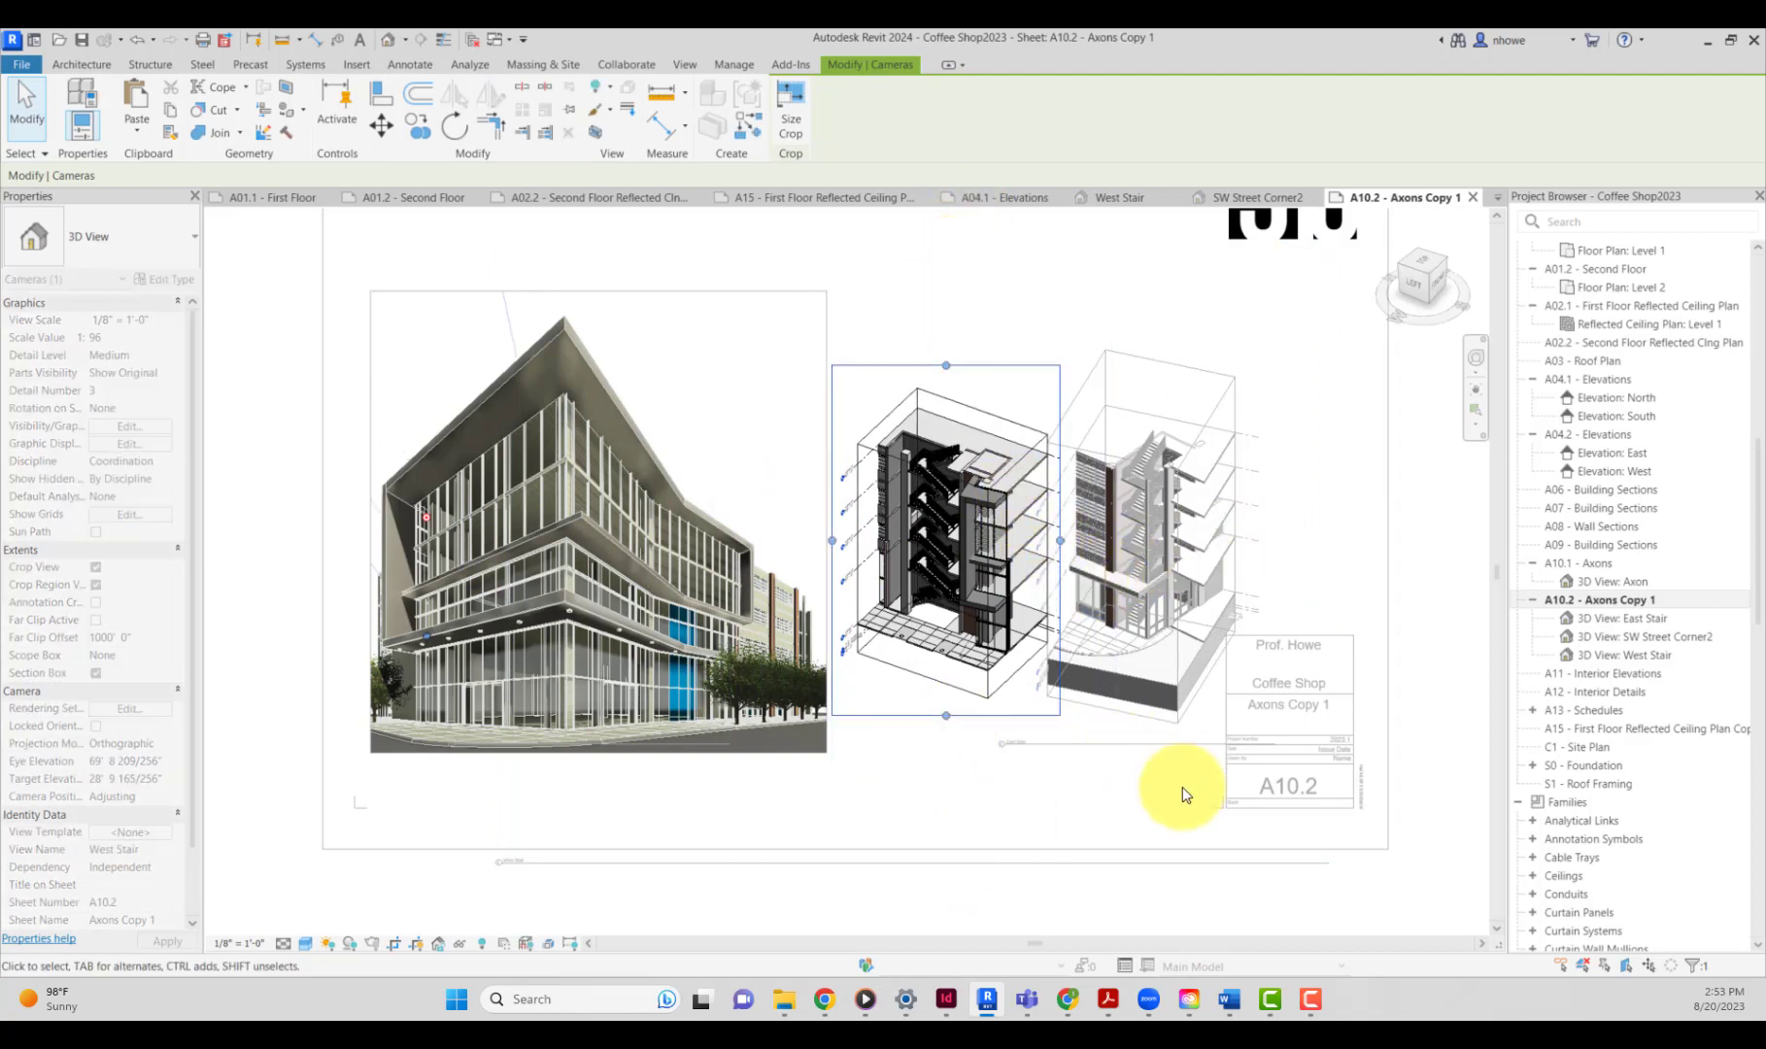
left_click(1182, 787)
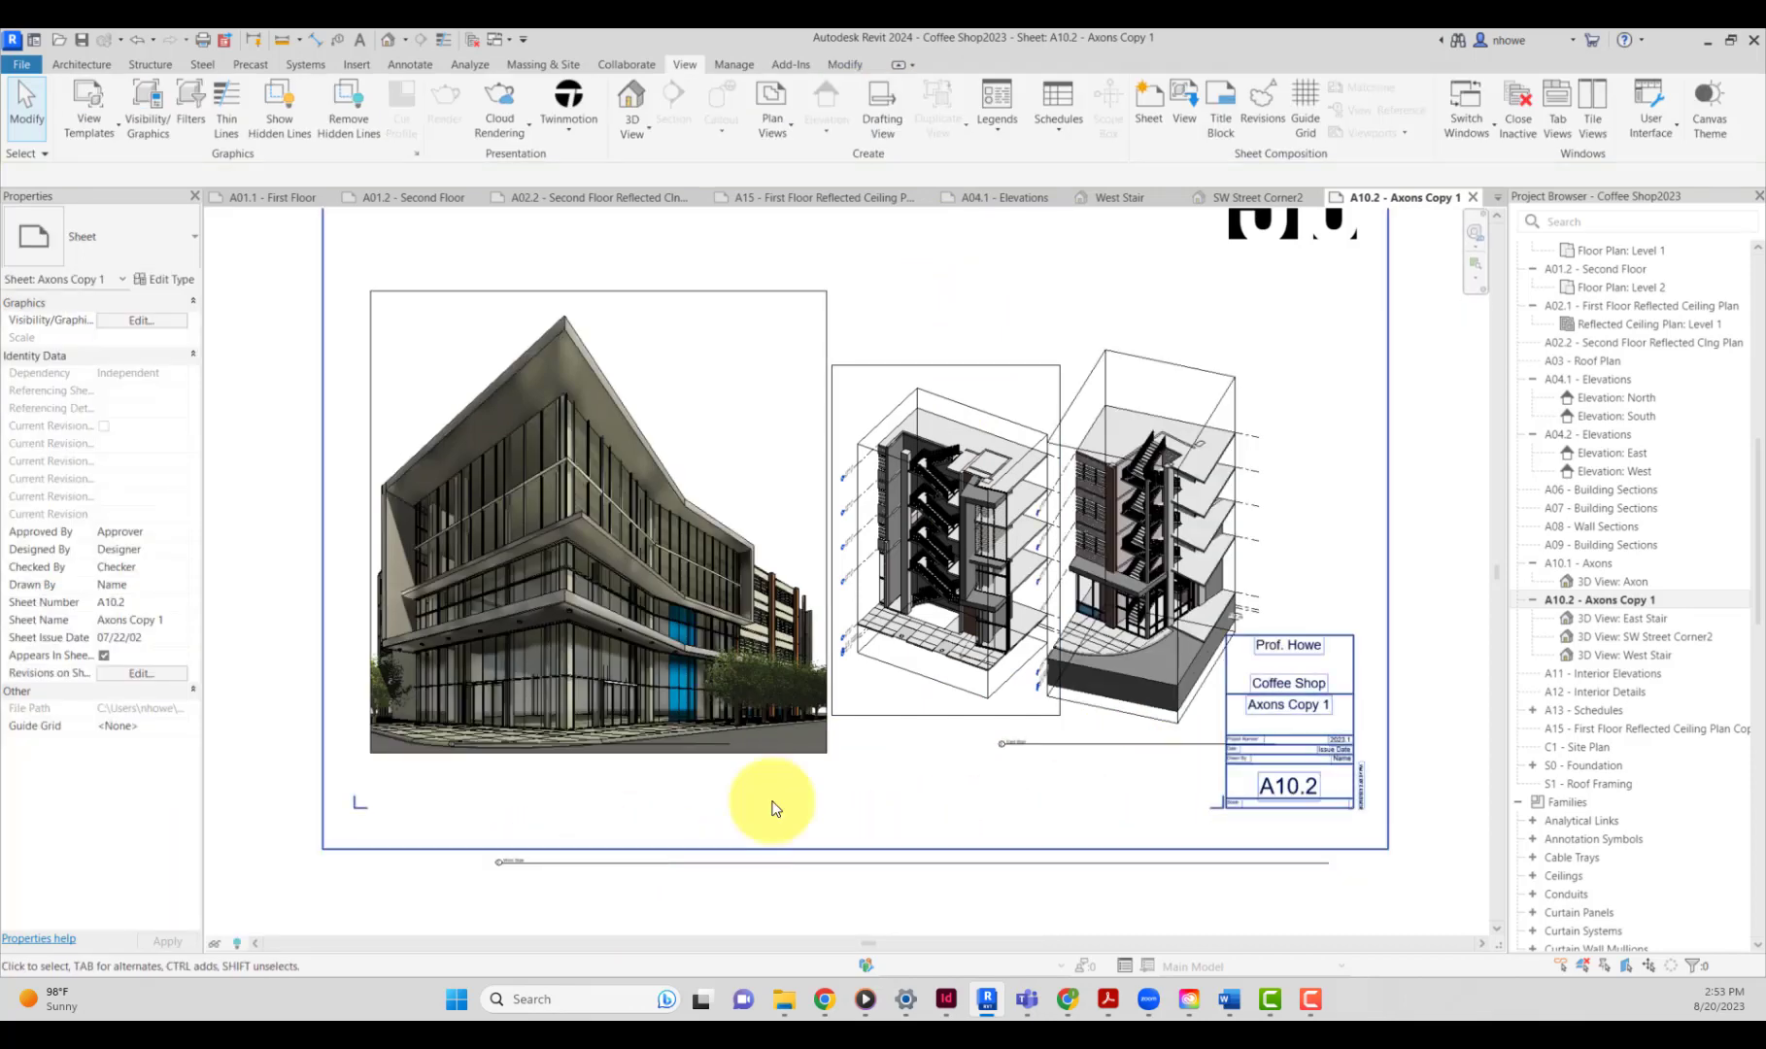
Activate the West Stair viewport, hide its crop region, and deactivate the view.
left_click(939, 709)
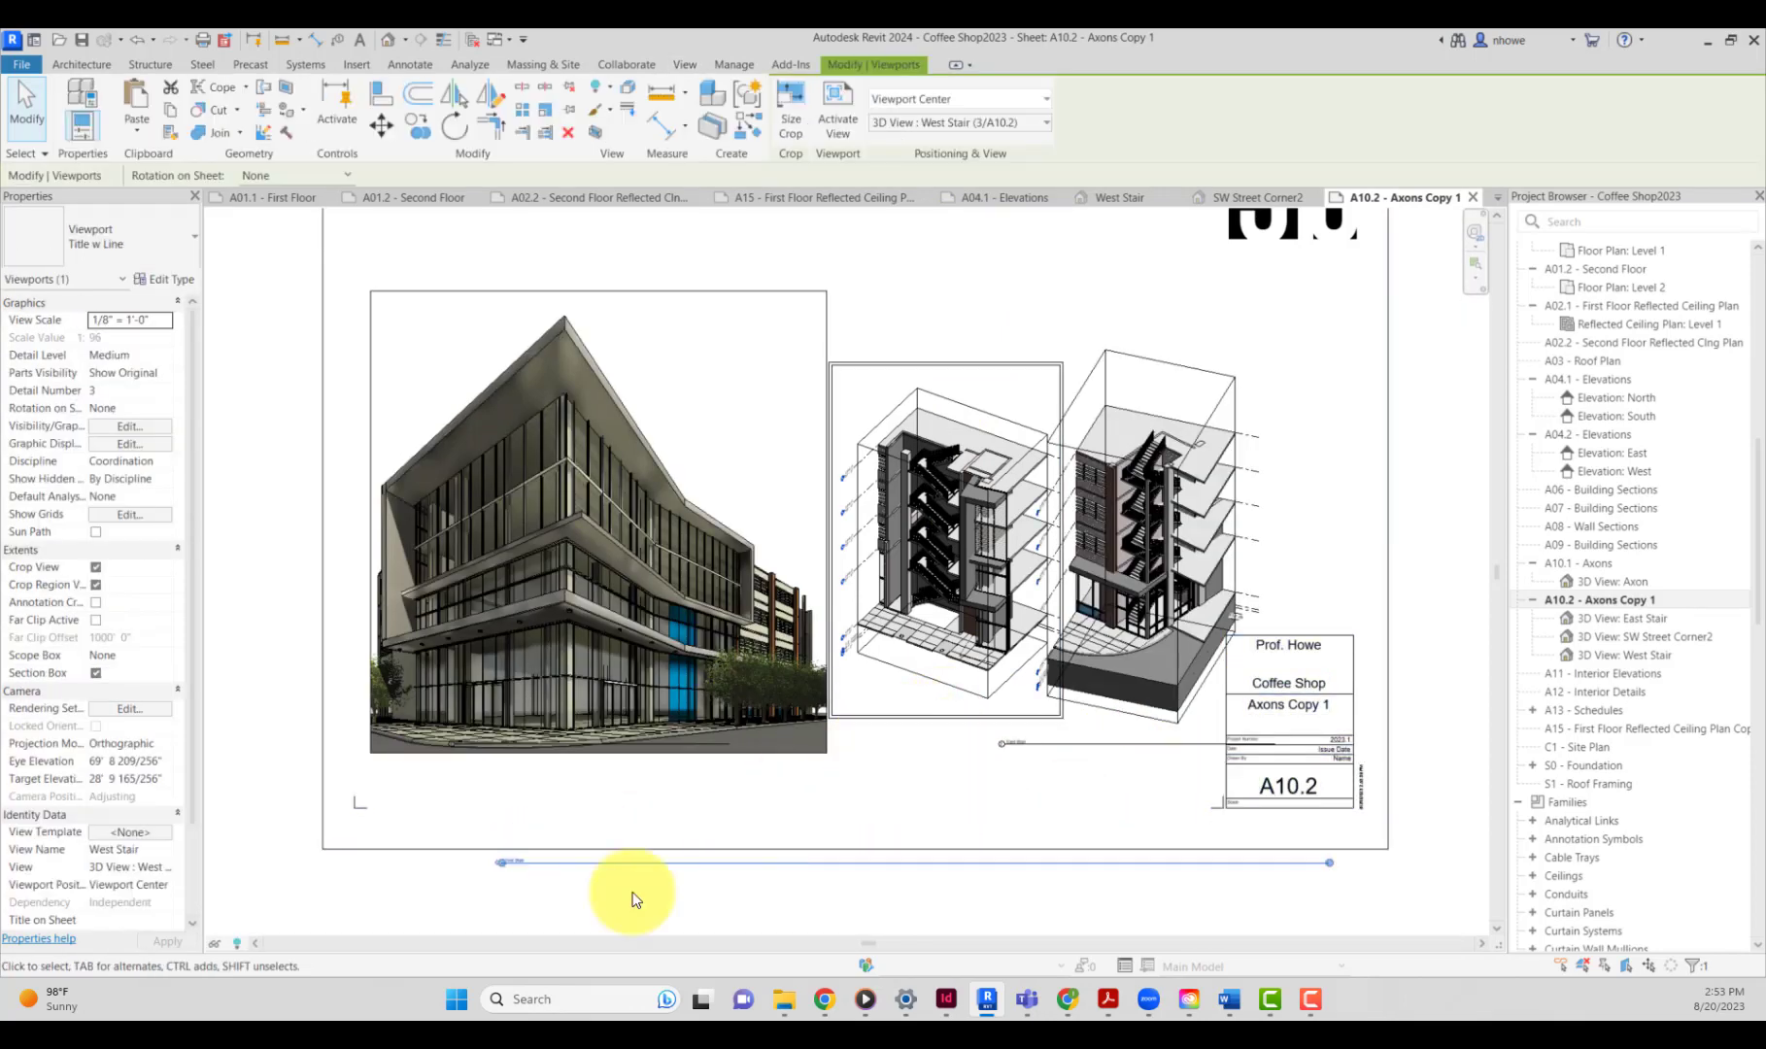
double_click(946, 689)
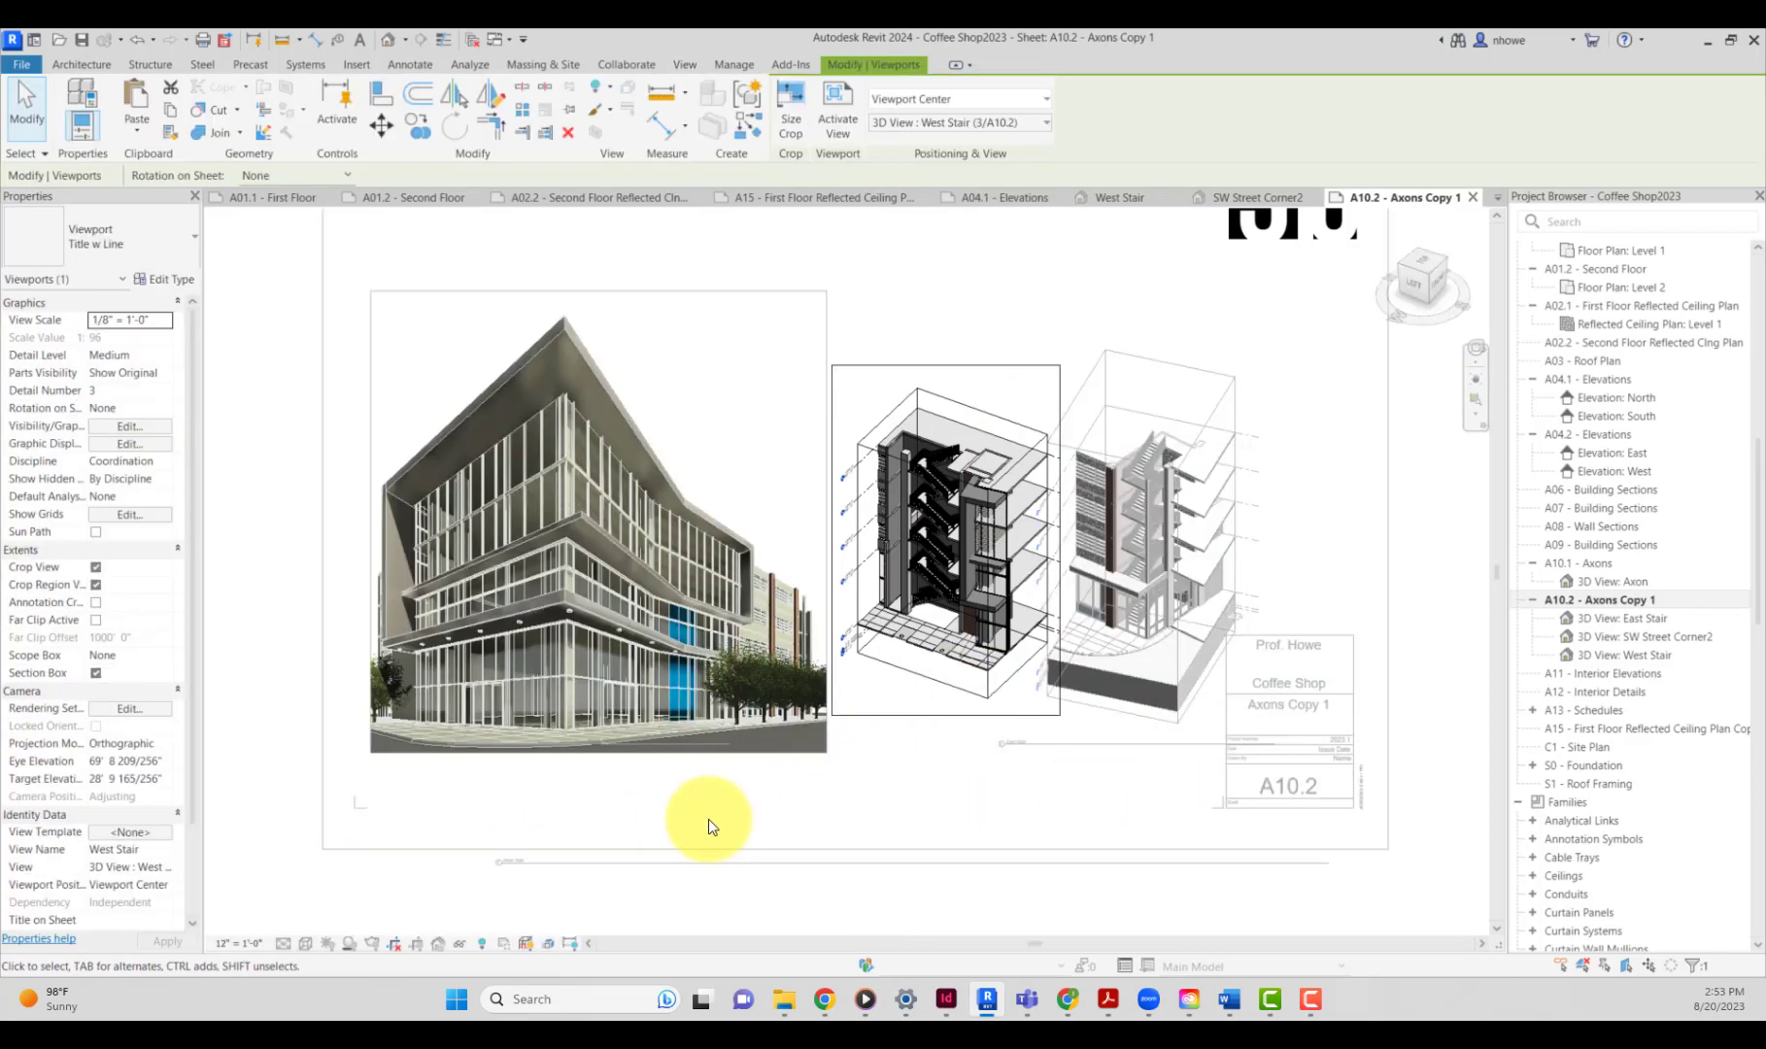
left_click(415, 944)
double_click(618, 842)
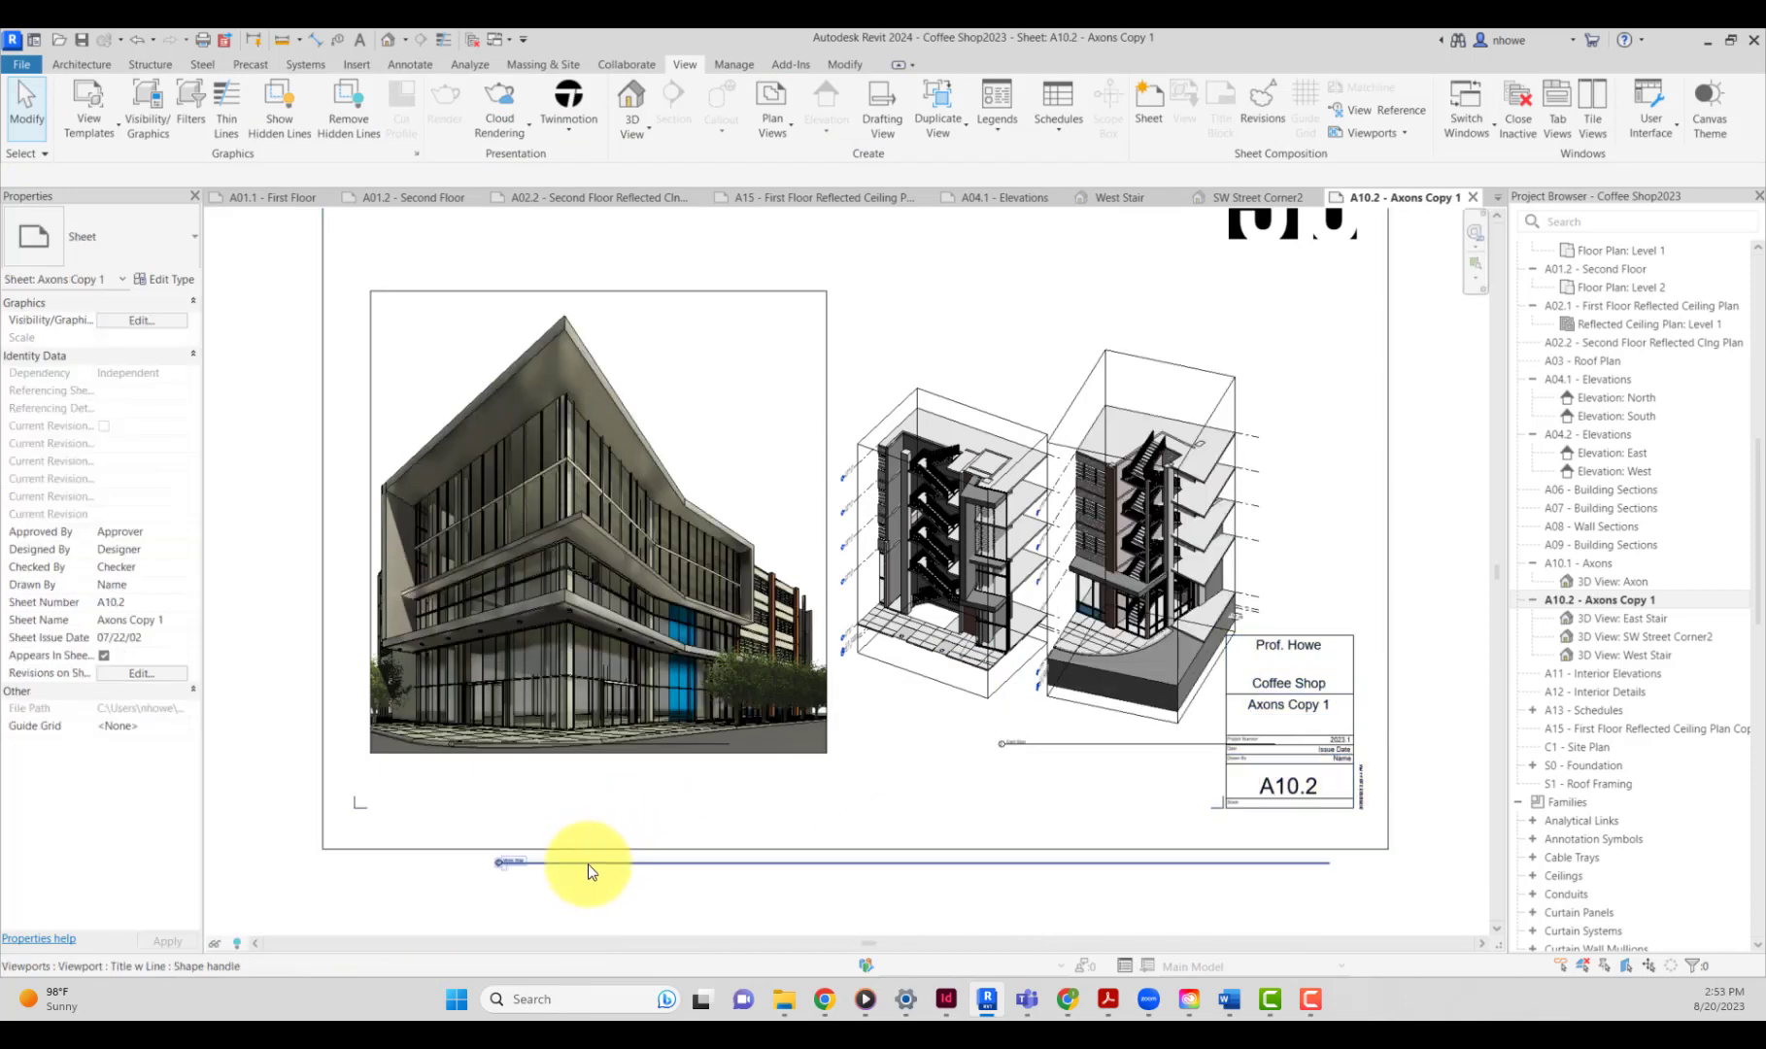
Move the West Stair view title to just below its stair view and shorten the title line to about the length of its text.
left_click(630, 861)
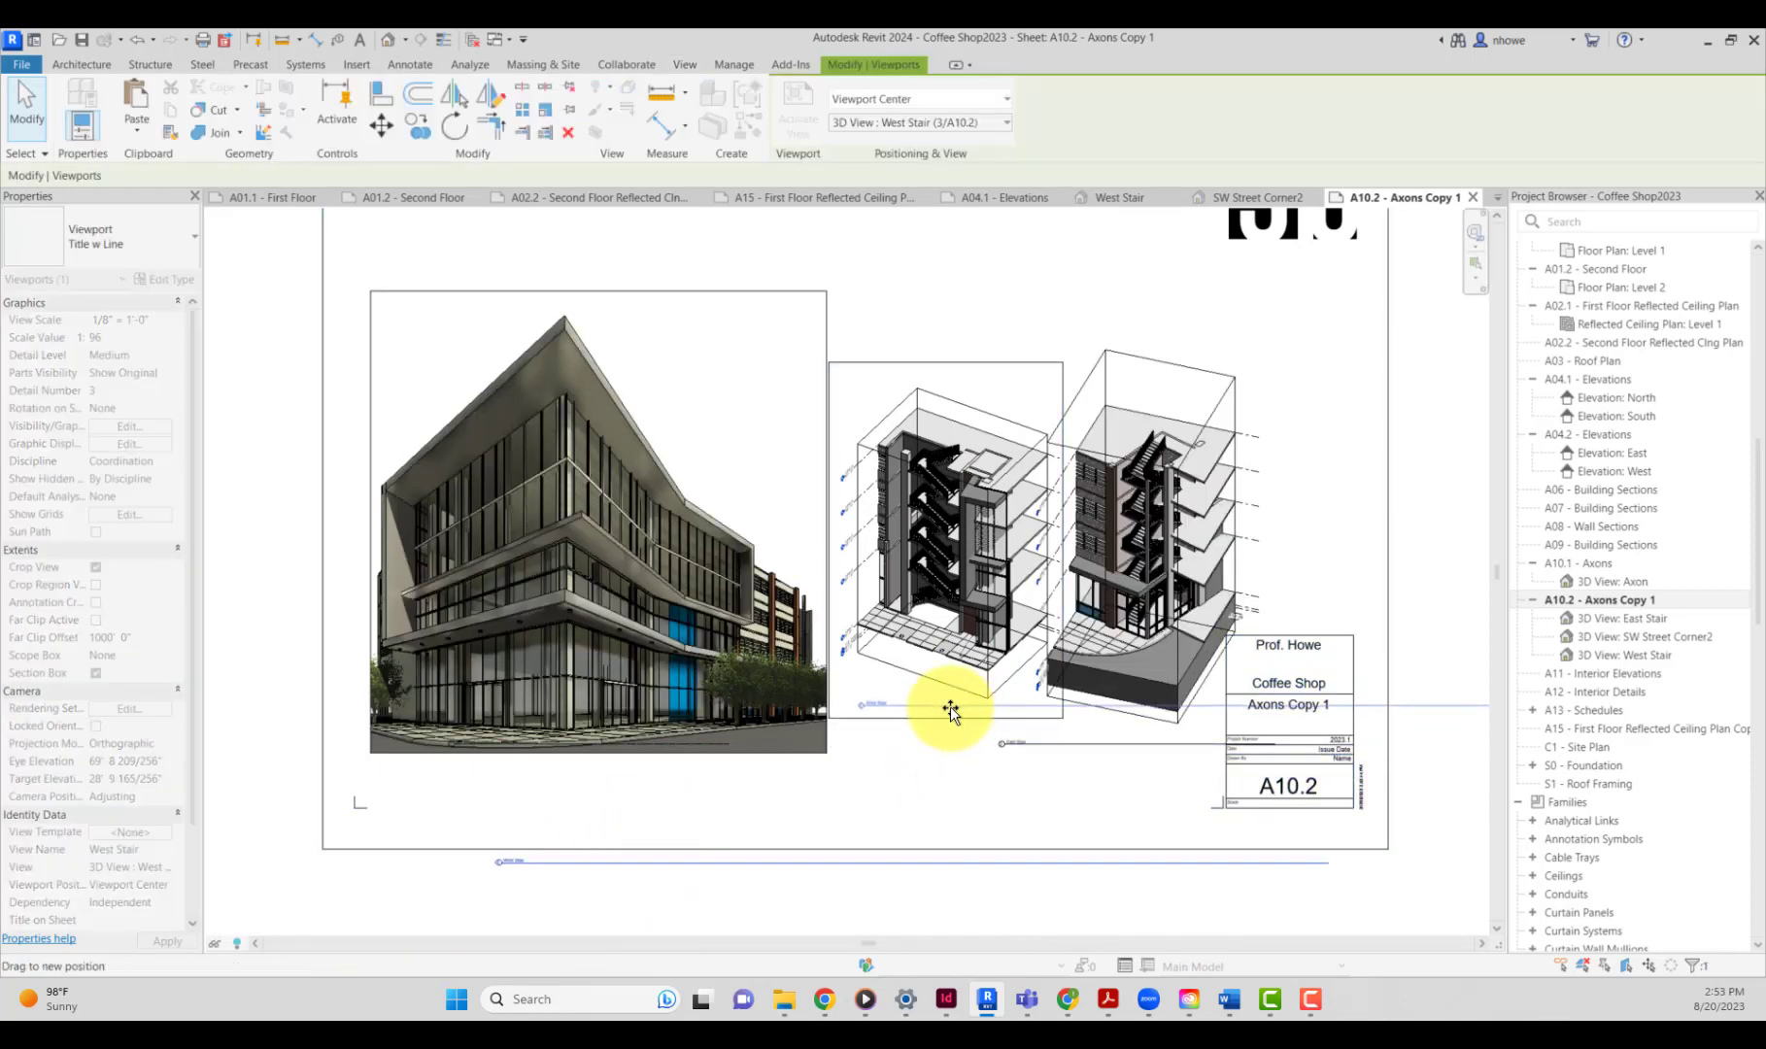
left_click_drag(951, 714, 966, 773)
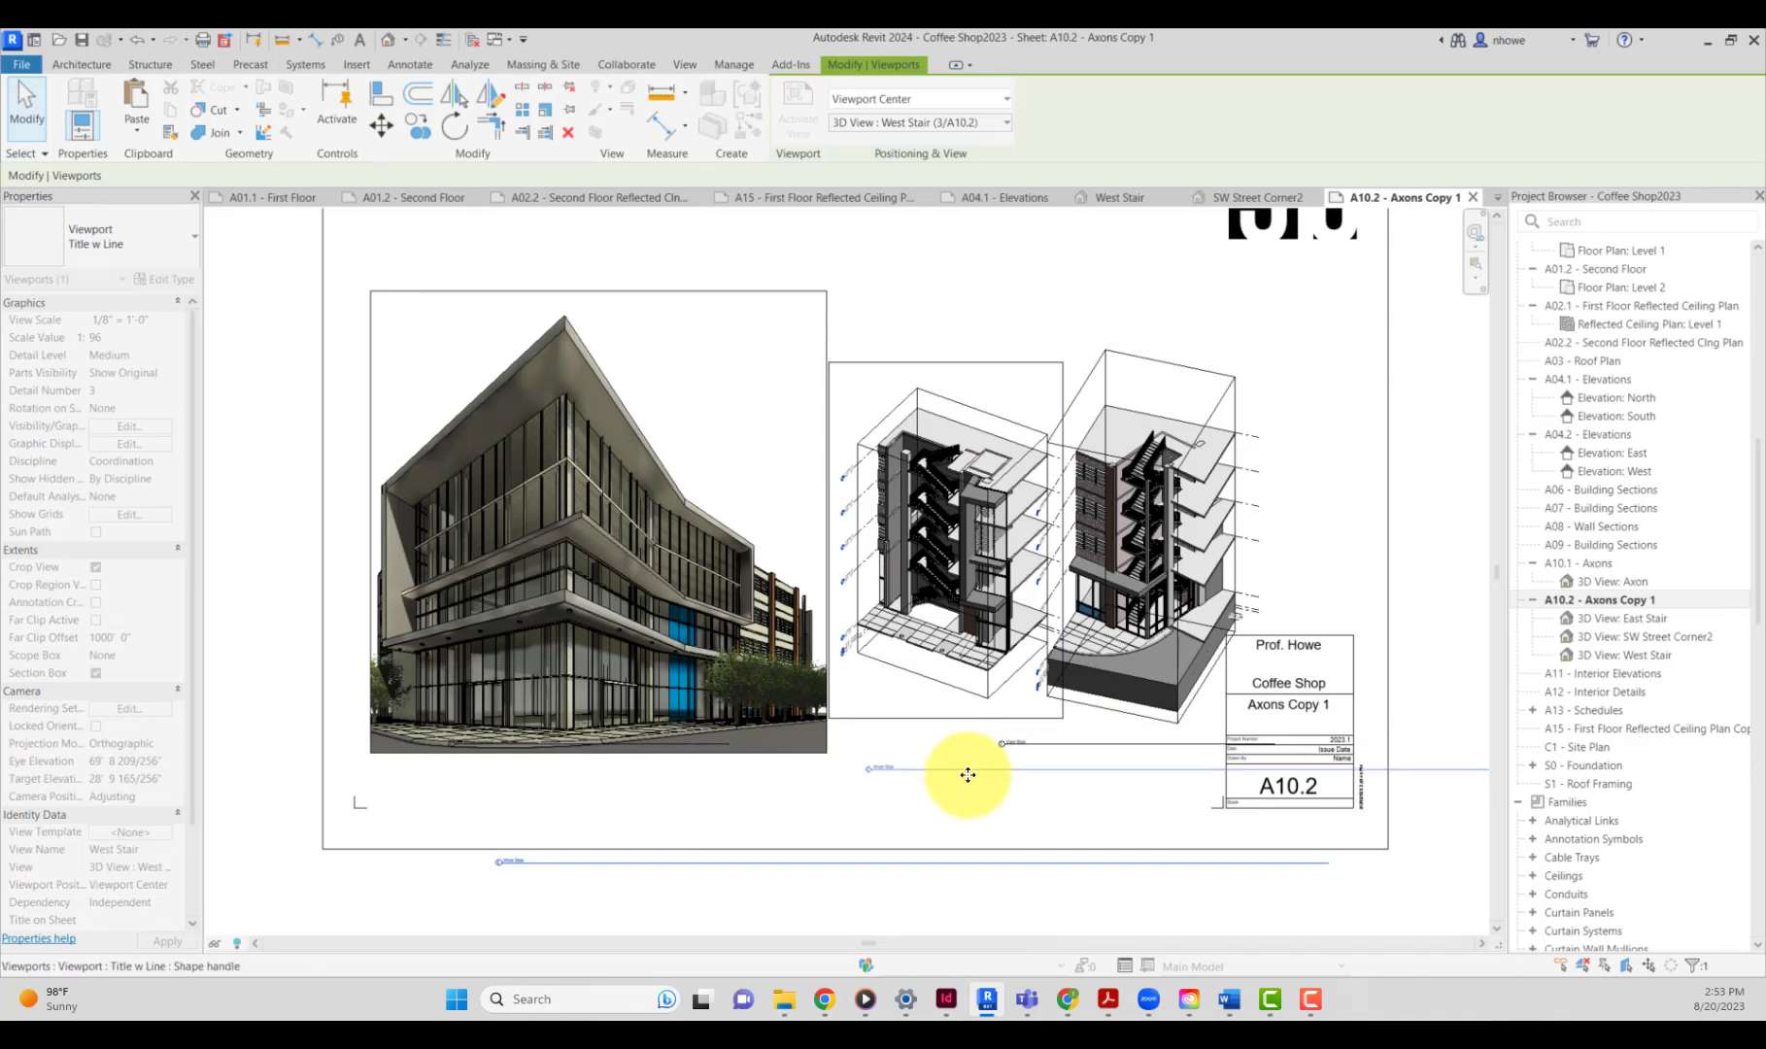
scroll(1433, 764, "down", 3)
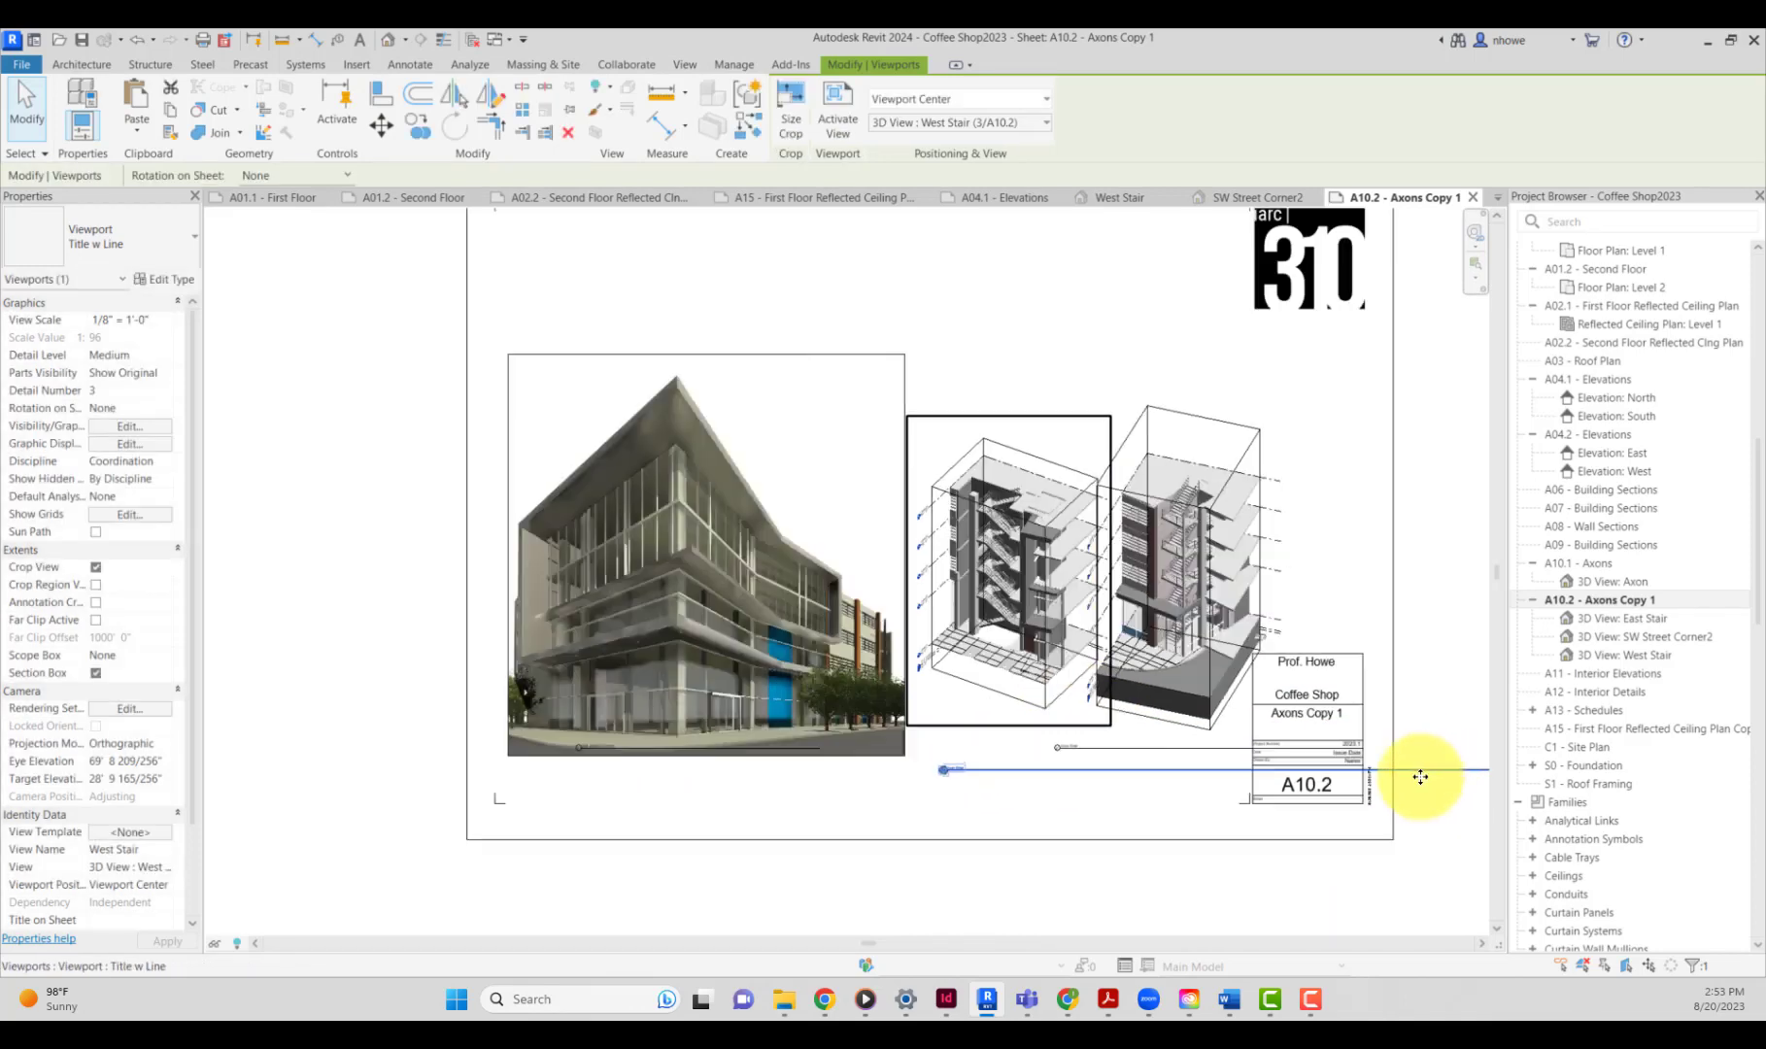
middle_click_drag(1429, 812, 985, 816)
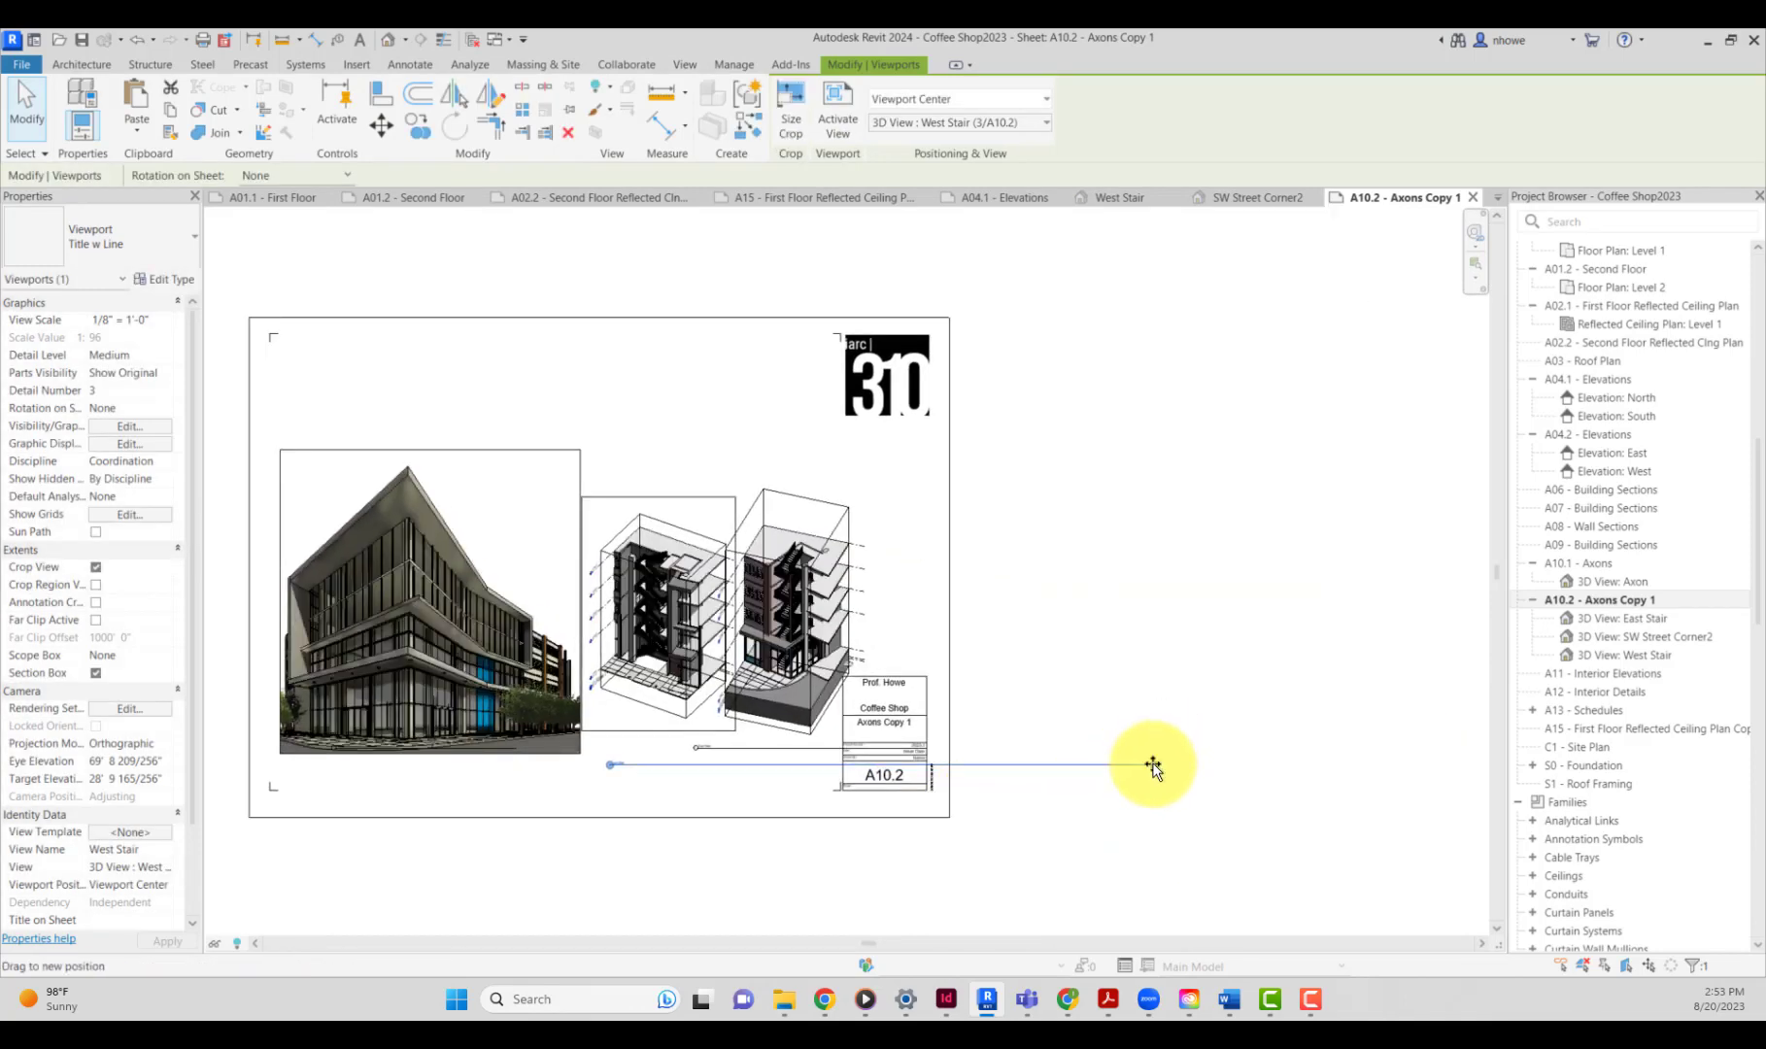
left_click_drag(1153, 766, 636, 770)
left_click(698, 799)
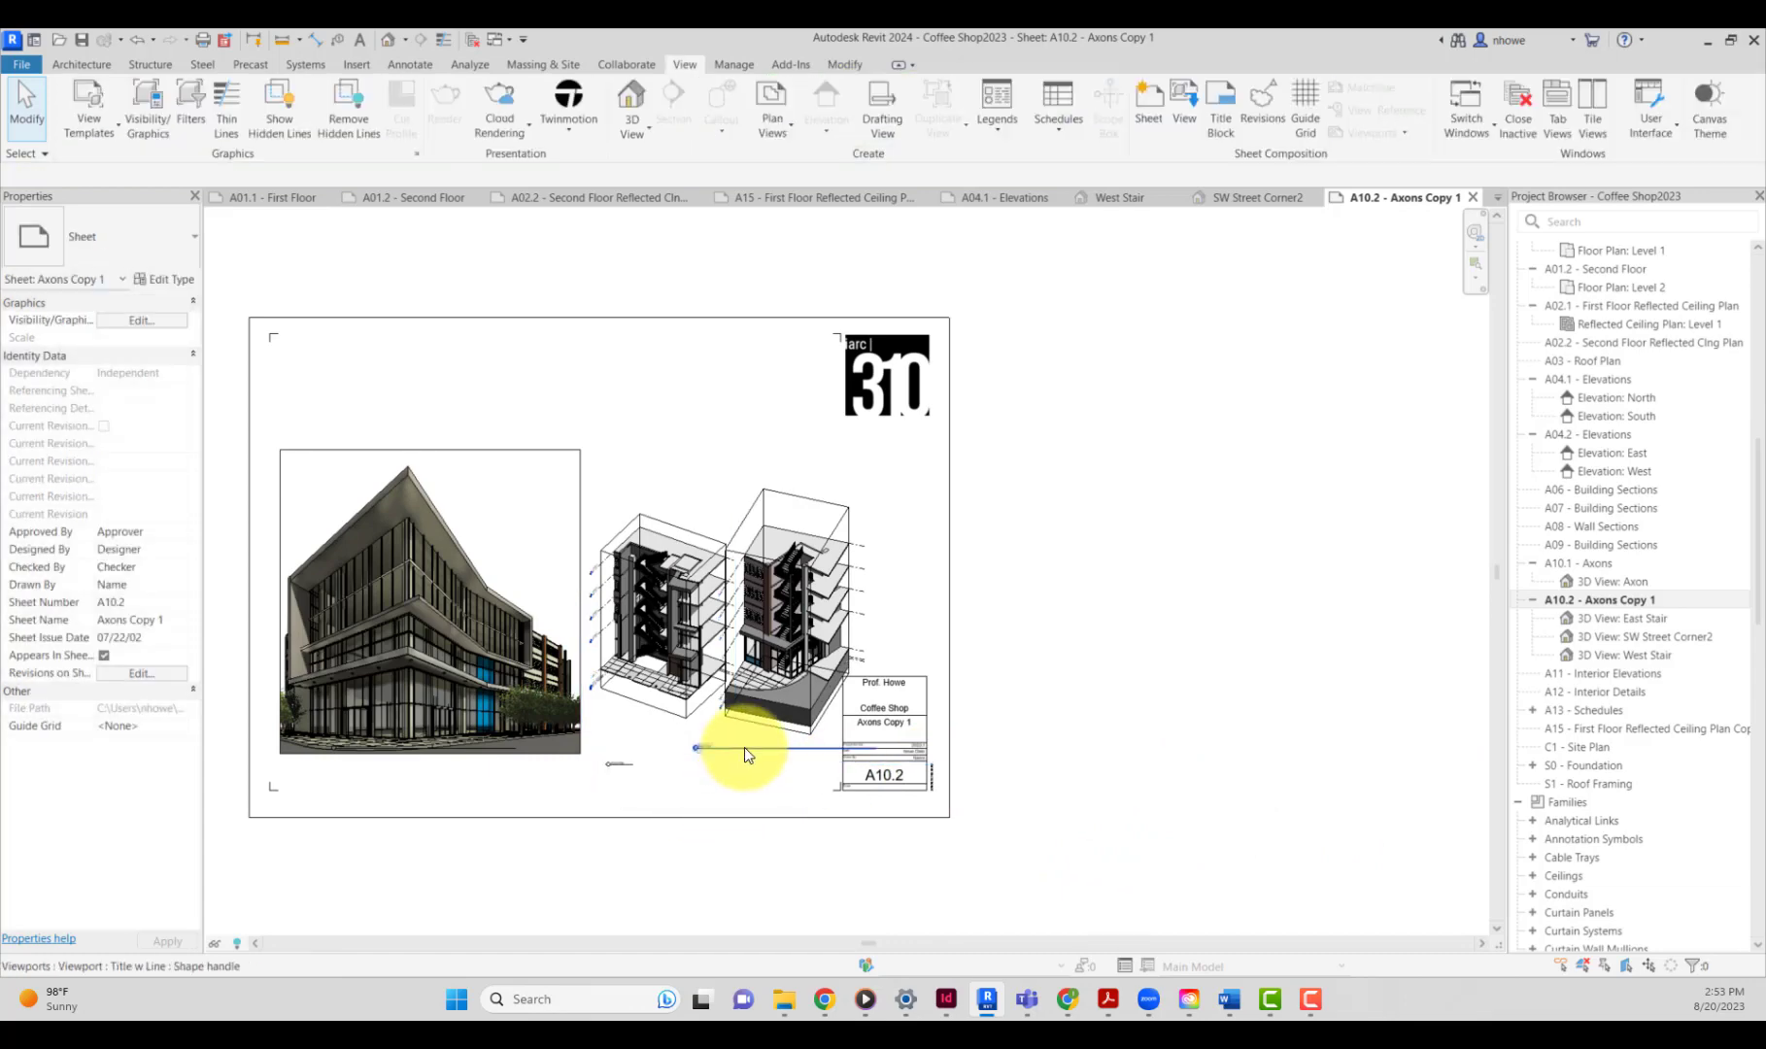
Align the East Stair view title below its stair, level with the West Stair title, and shorten its title line to match.
left_click(744, 754)
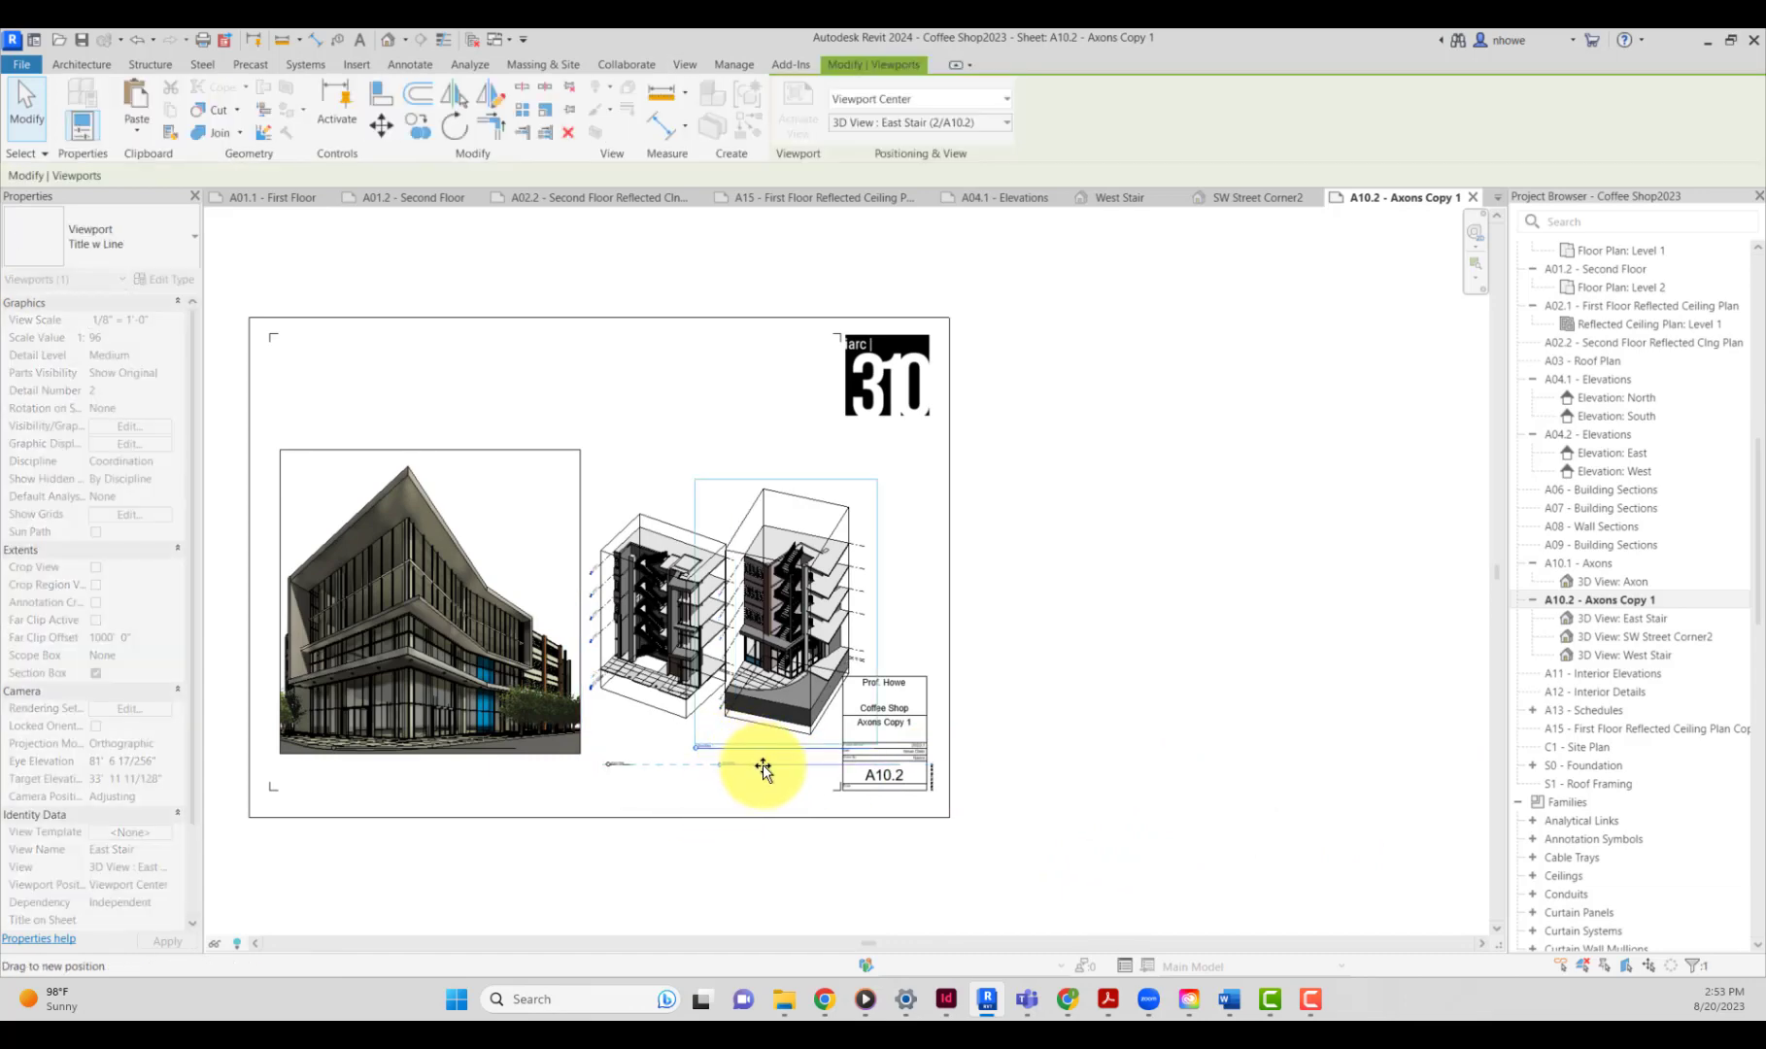
mouse_move(769, 767)
left_mouse_down()
mouse_move(908, 772)
mouse_move(757, 777)
left_mouse_up()
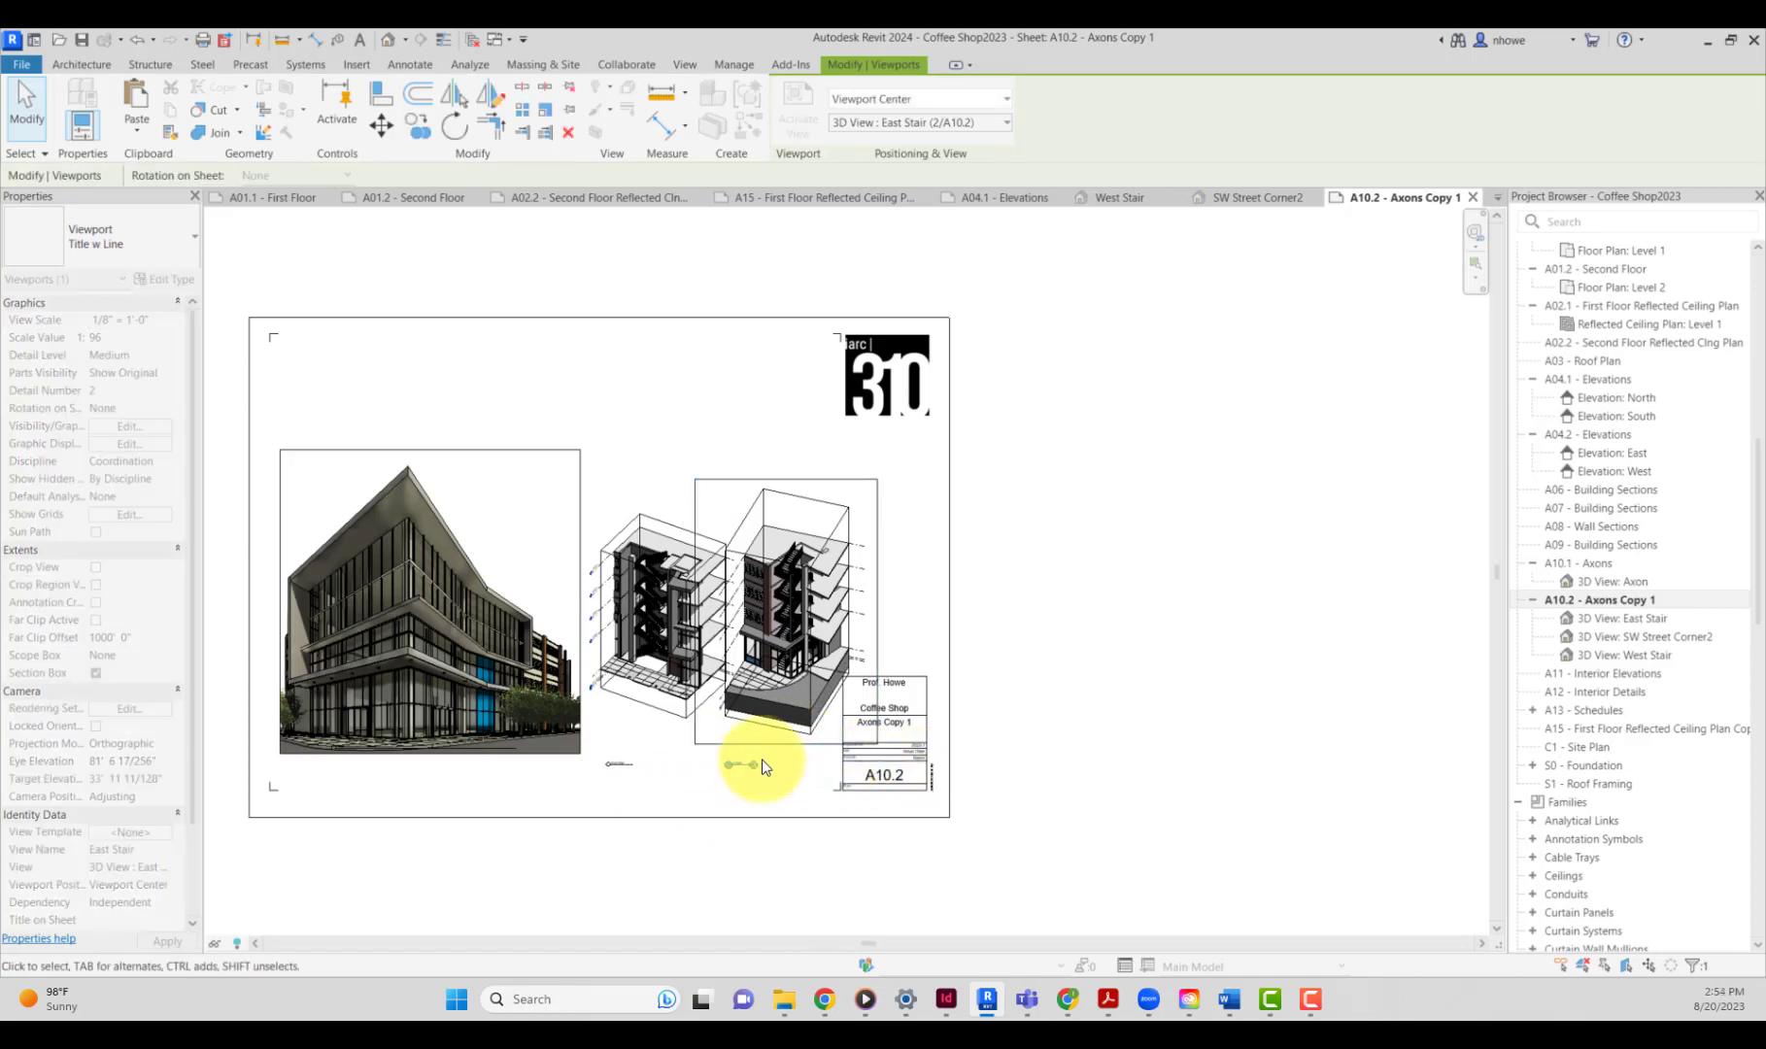
left_click(753, 748)
scroll(741, 689, "up", 1)
scroll(742, 689, "up", 2)
Activate the West Stair viewport on sheet A10.2, orbit the view slightly around the stair, and deactivate it.
left_click(692, 678)
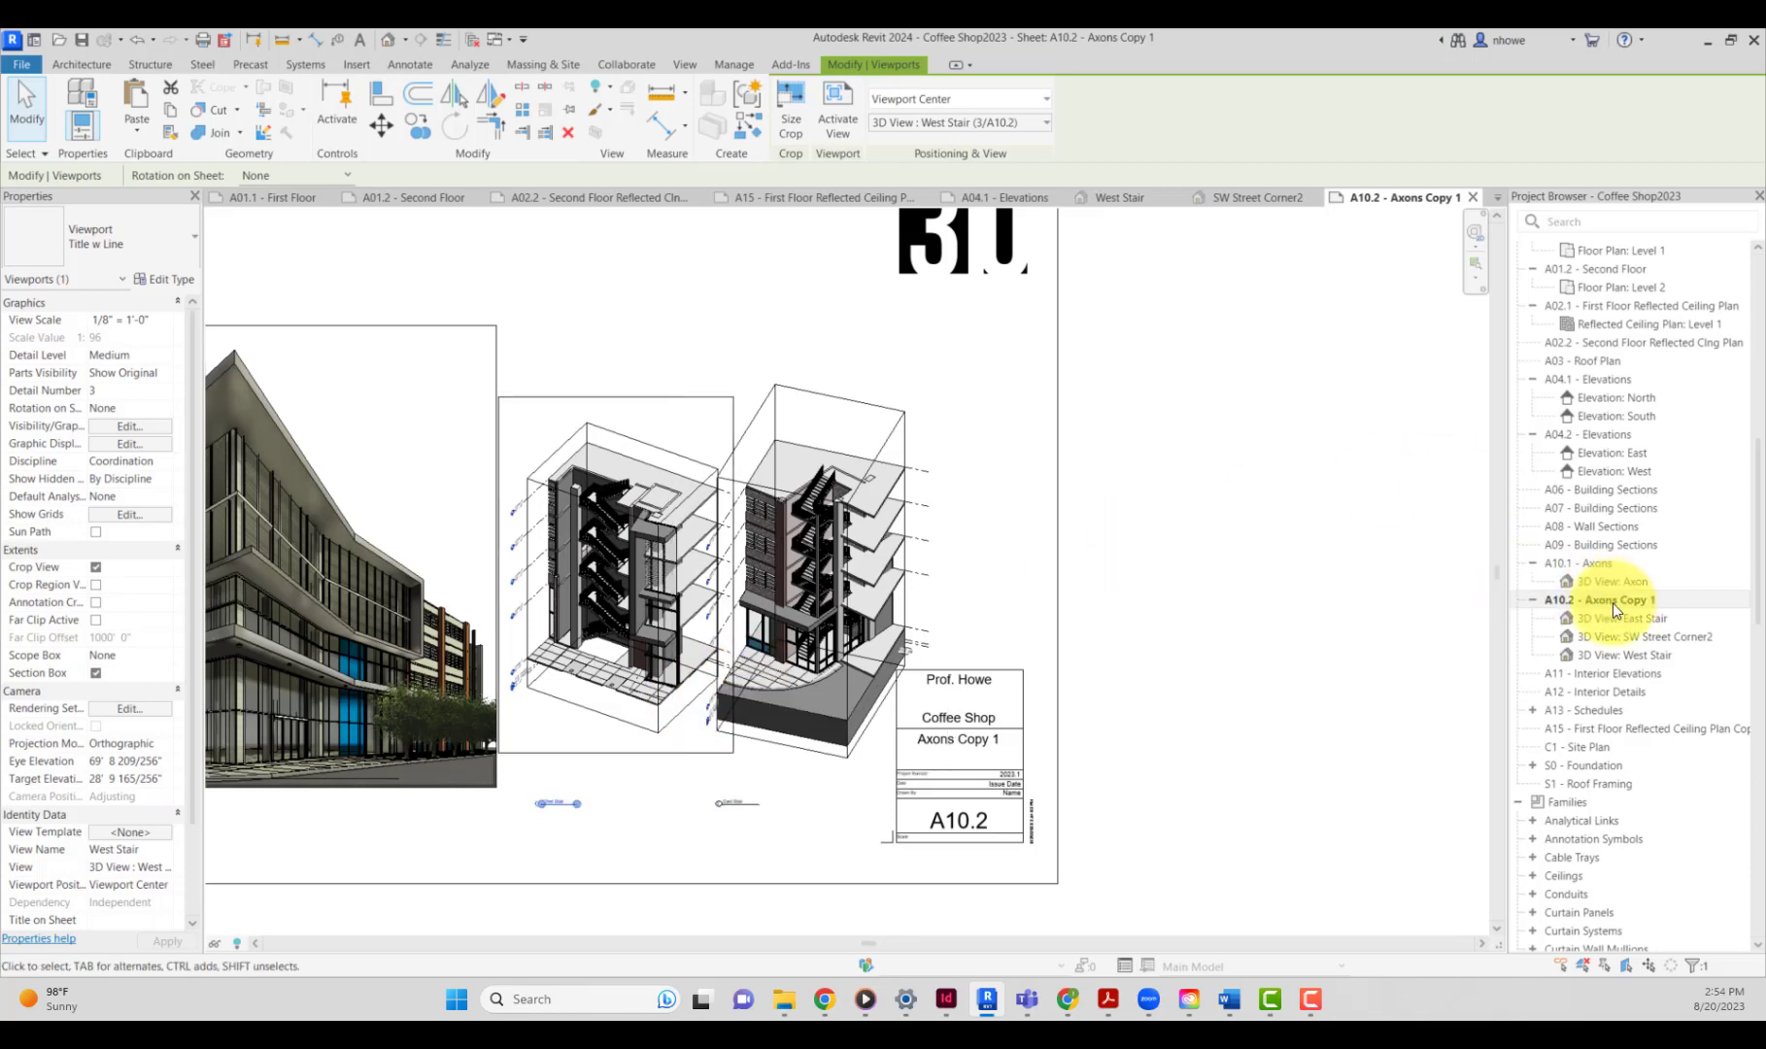
double_click(1603, 654)
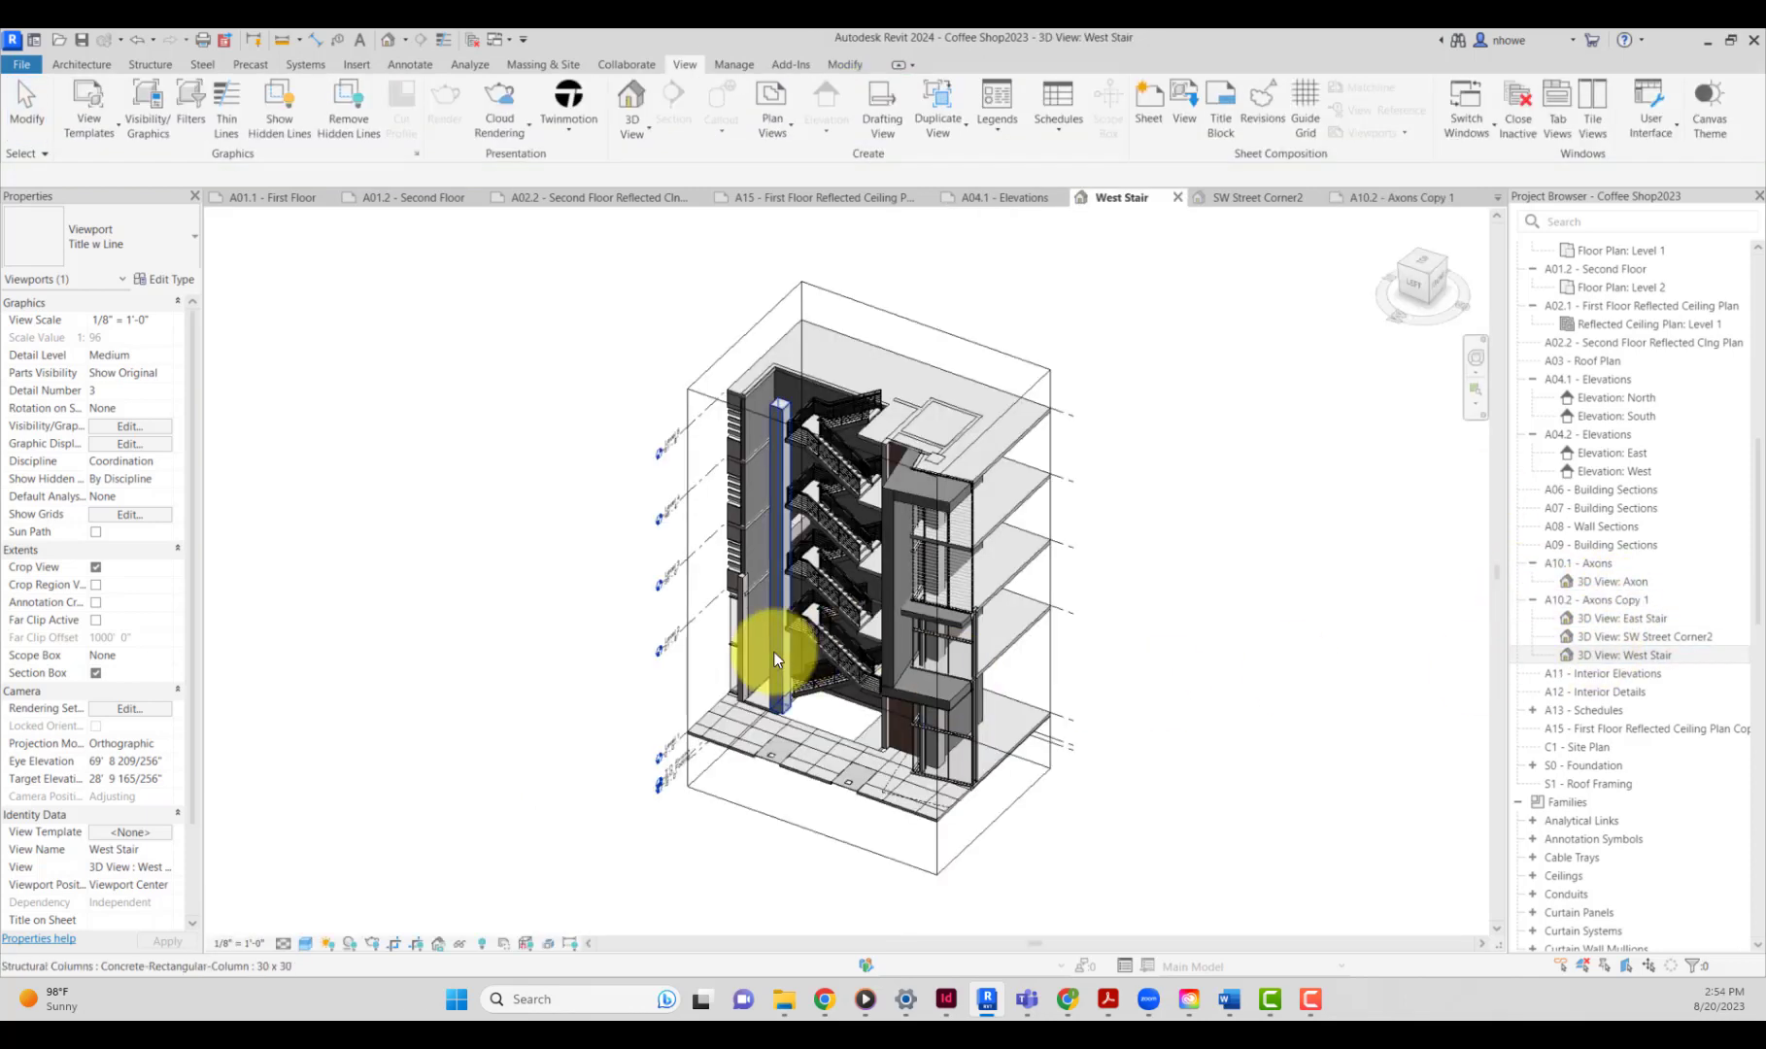
double_click(1610, 602)
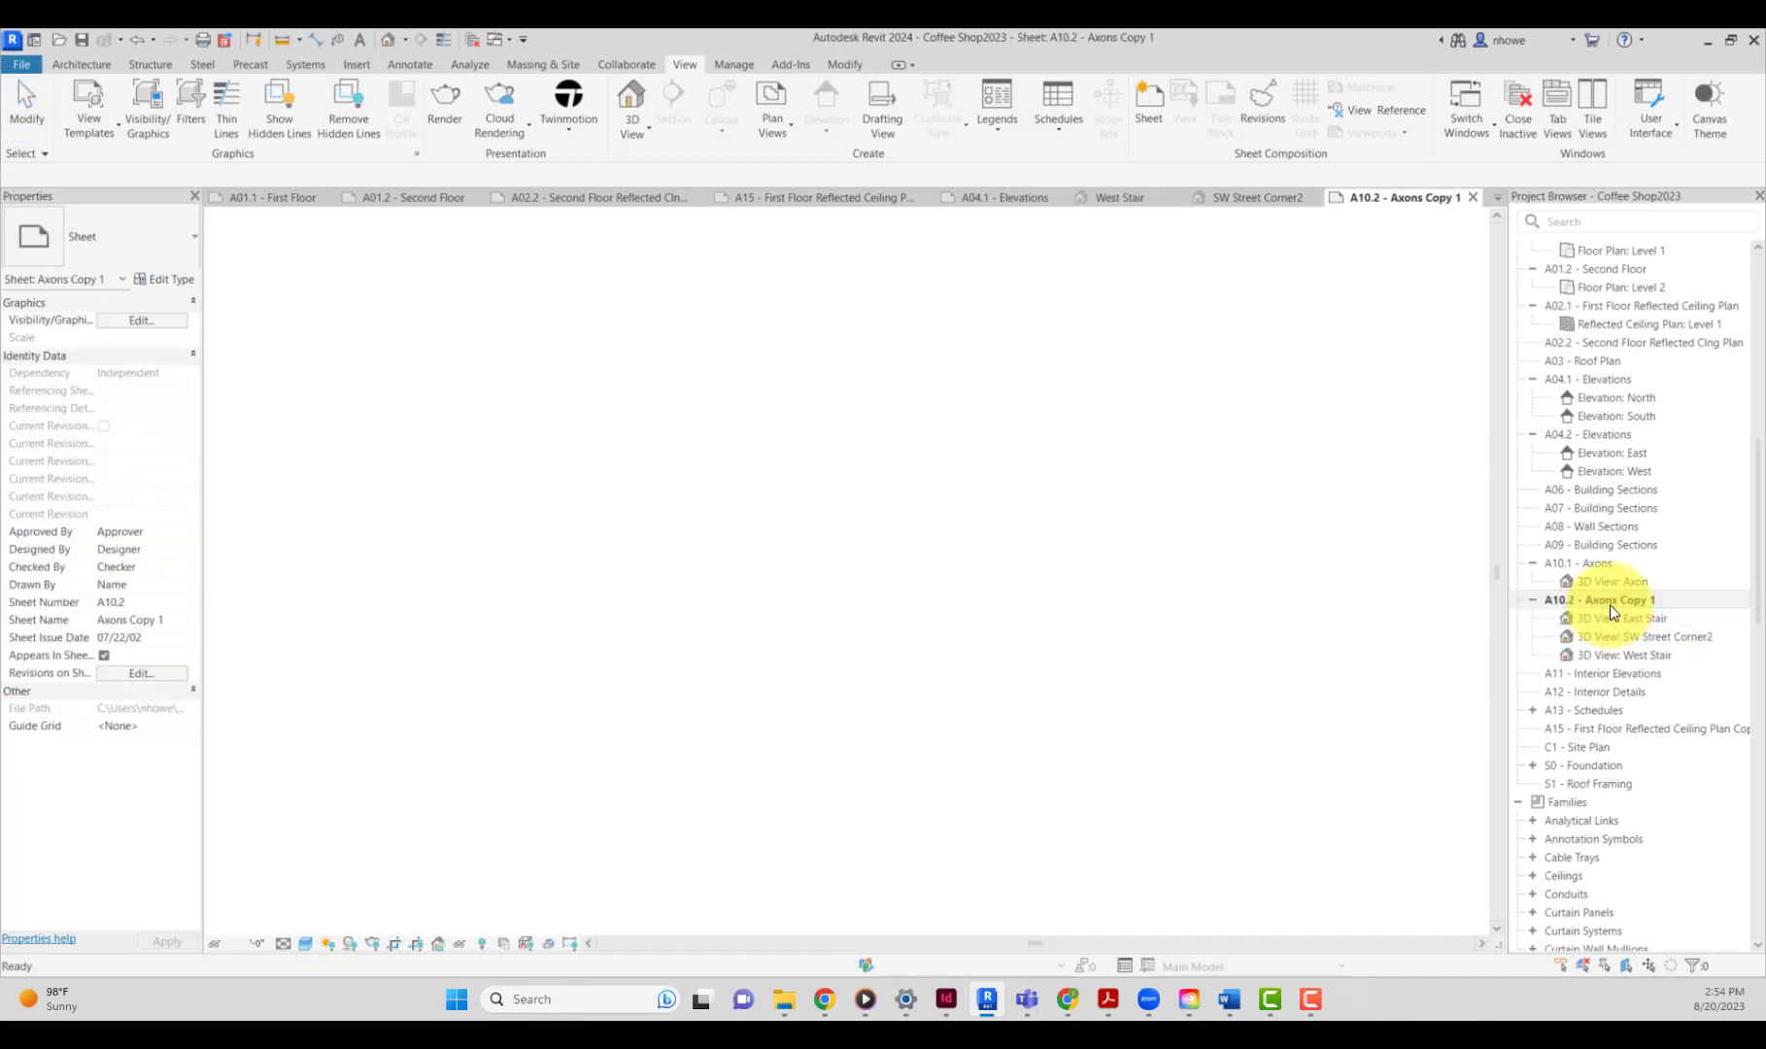
double_click(618, 678)
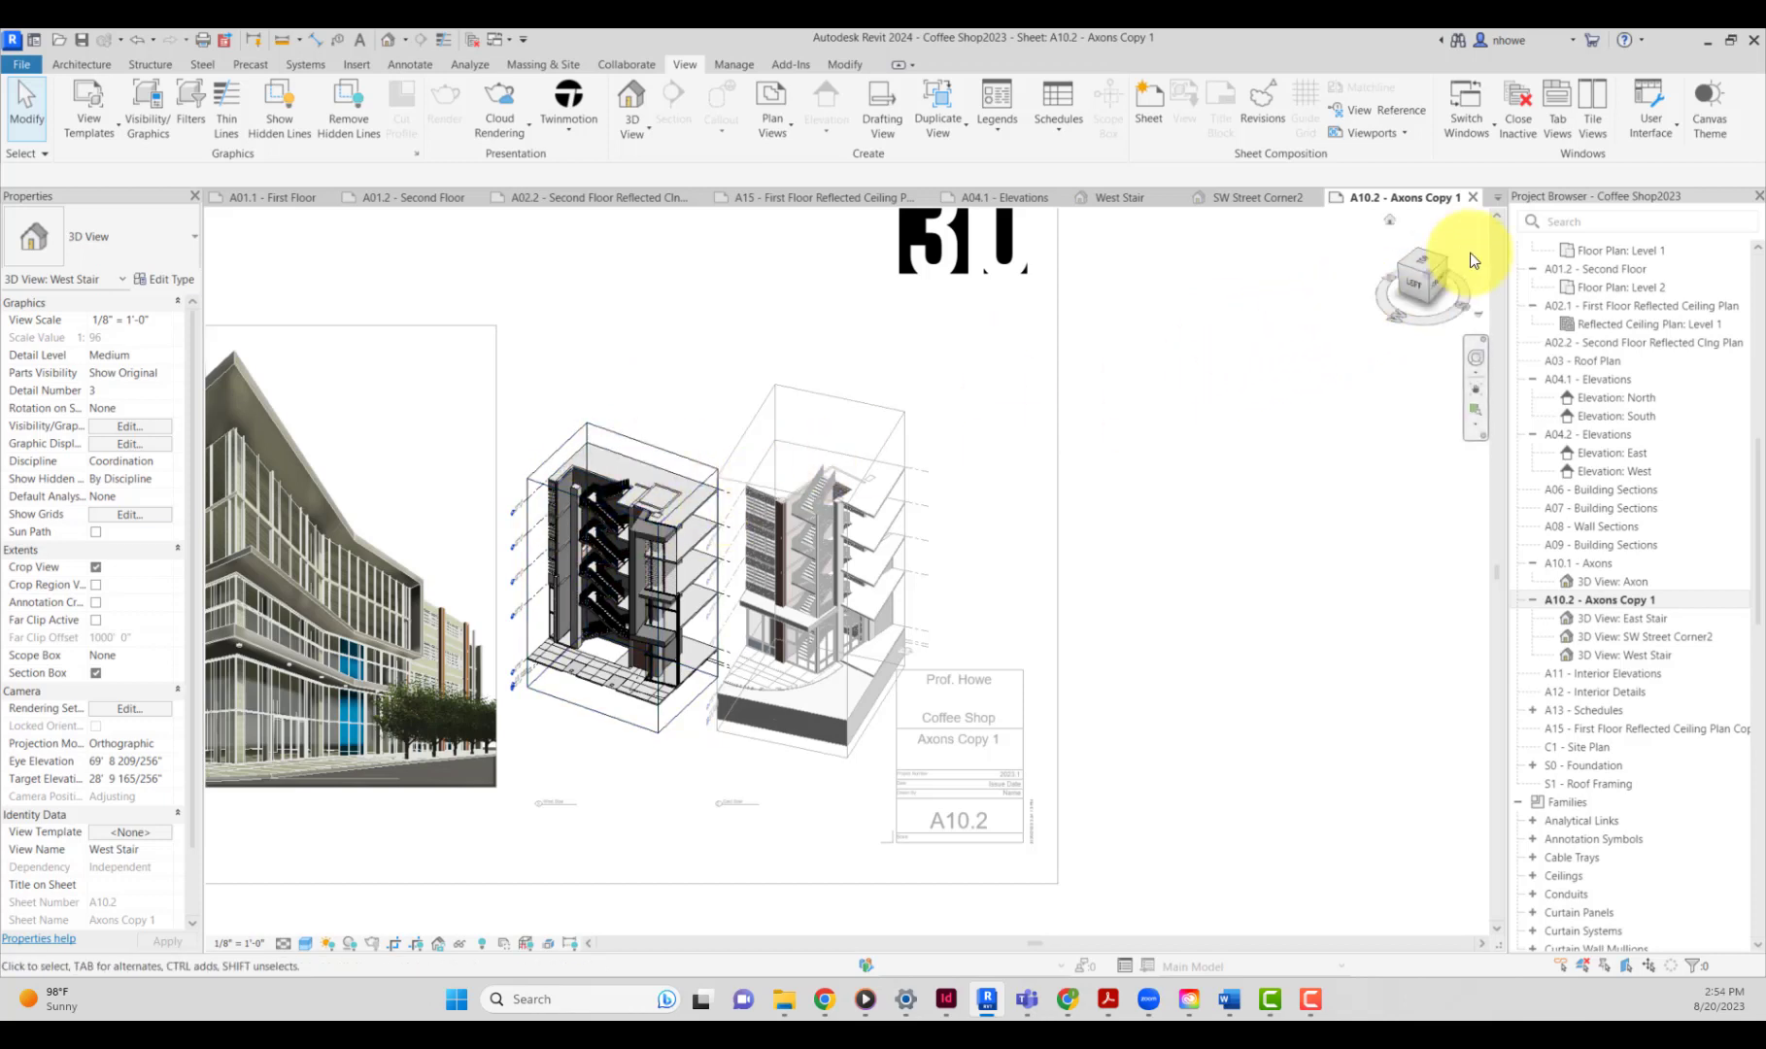
left_click(1432, 275)
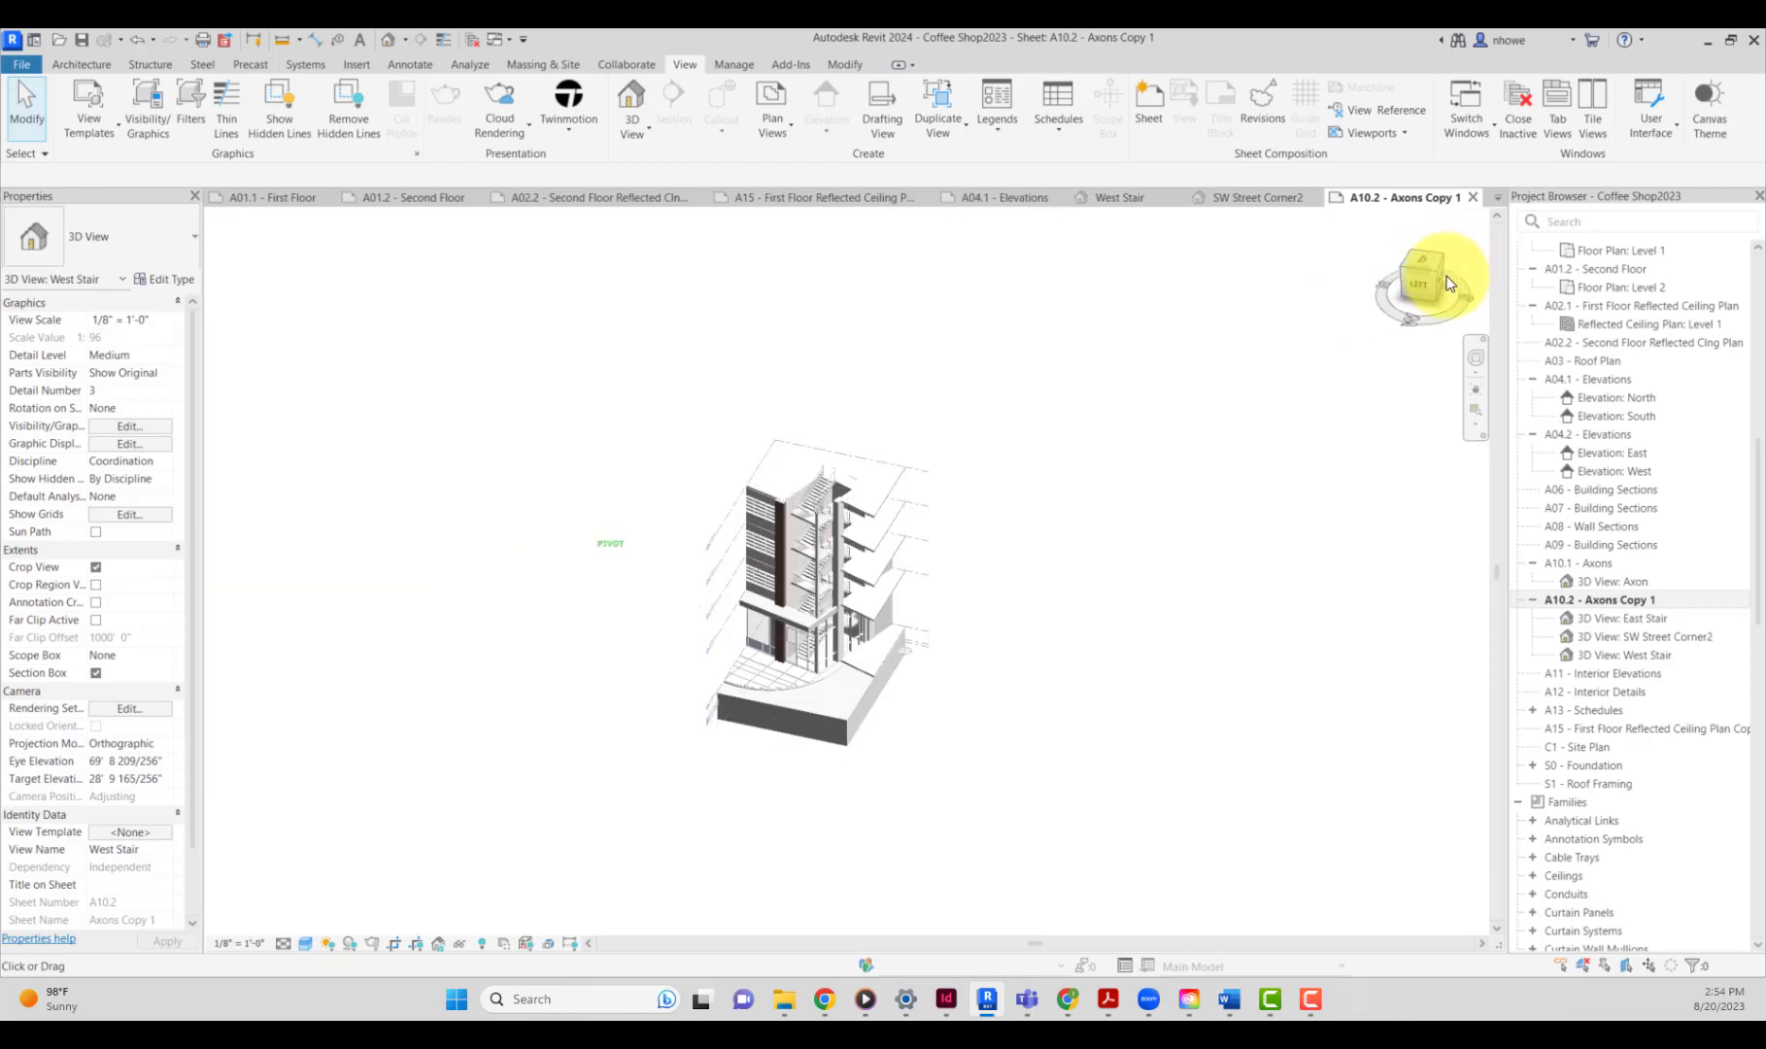
left_click_drag(1446, 277, 1454, 277)
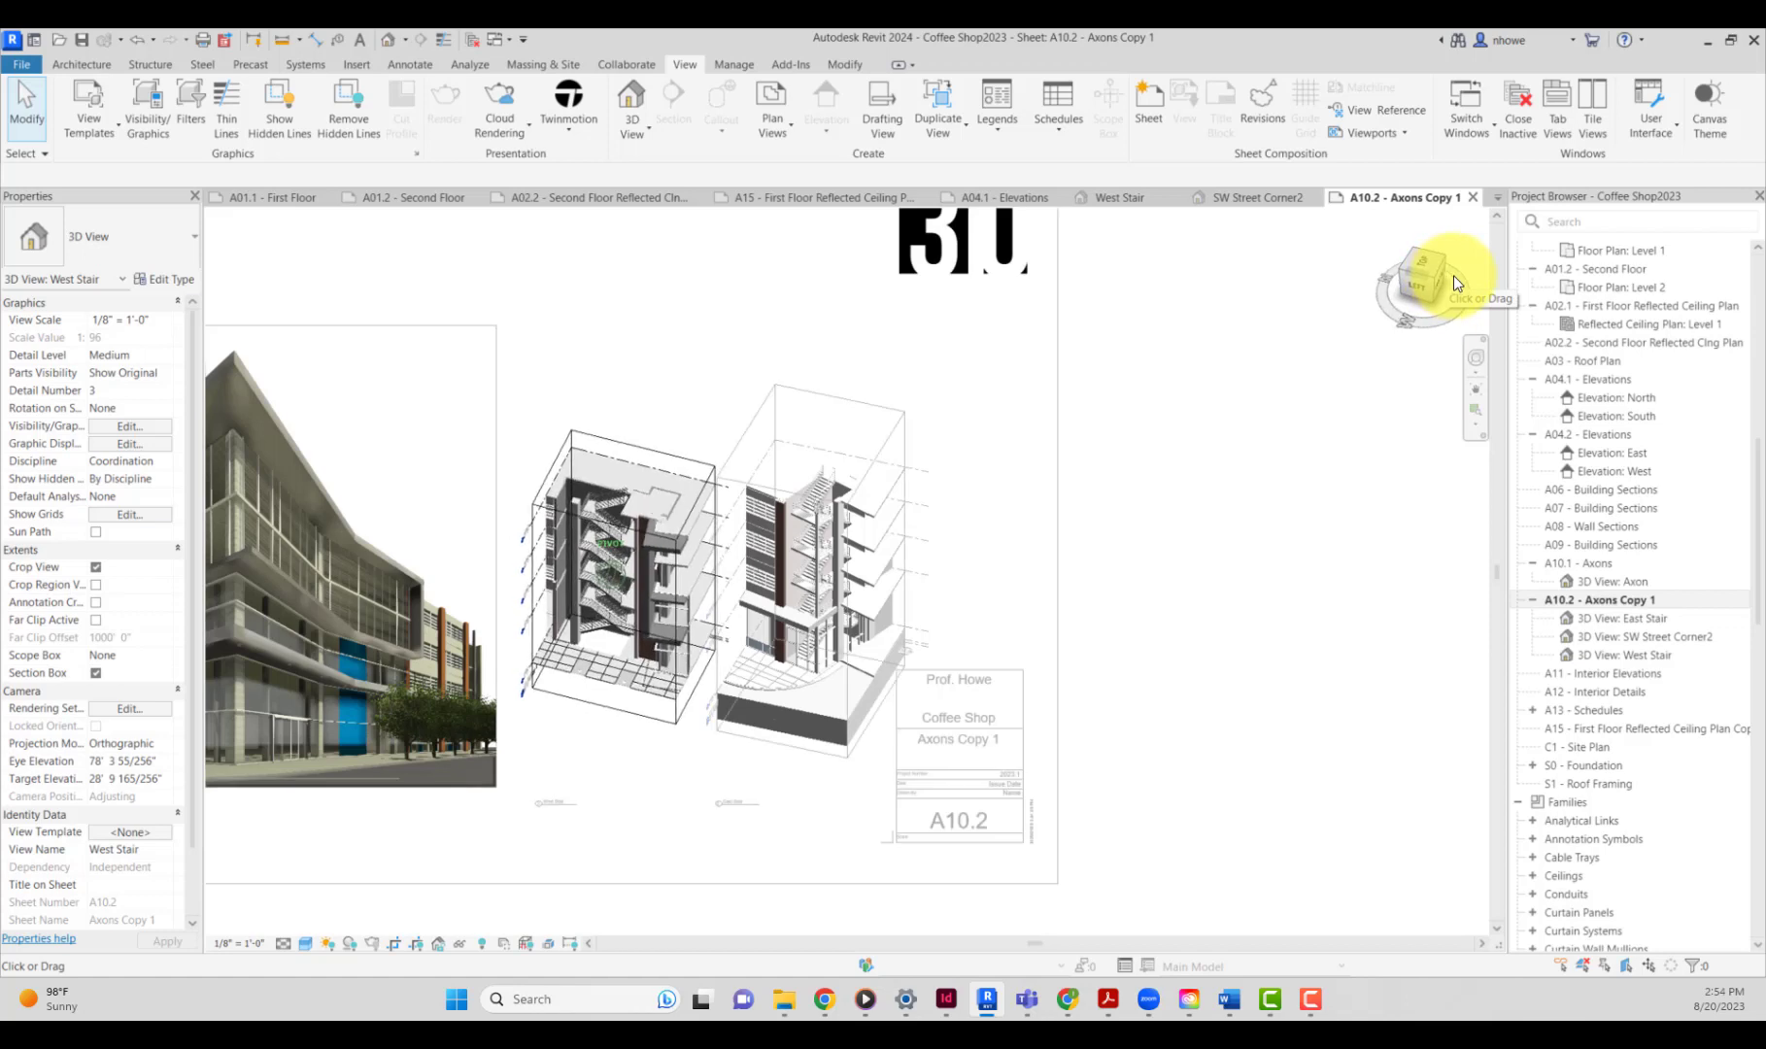
left_click_drag(1453, 276, 1454, 275)
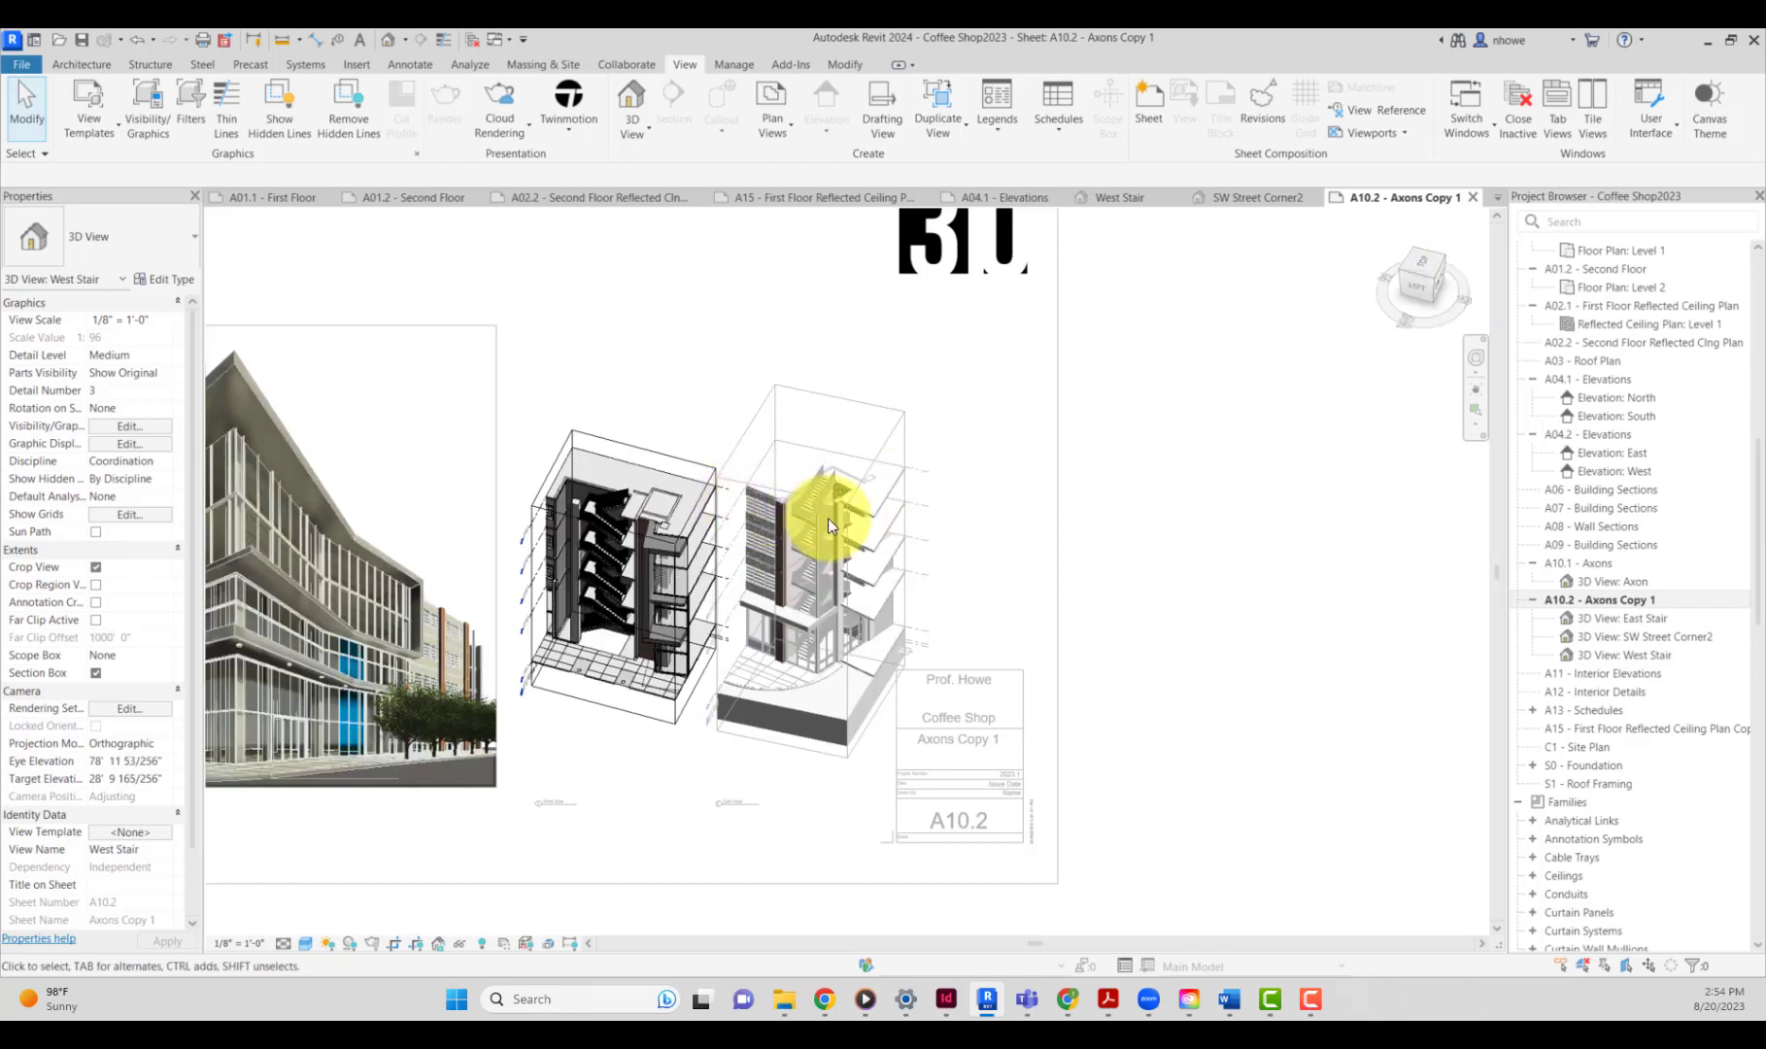
double_click(620, 784)
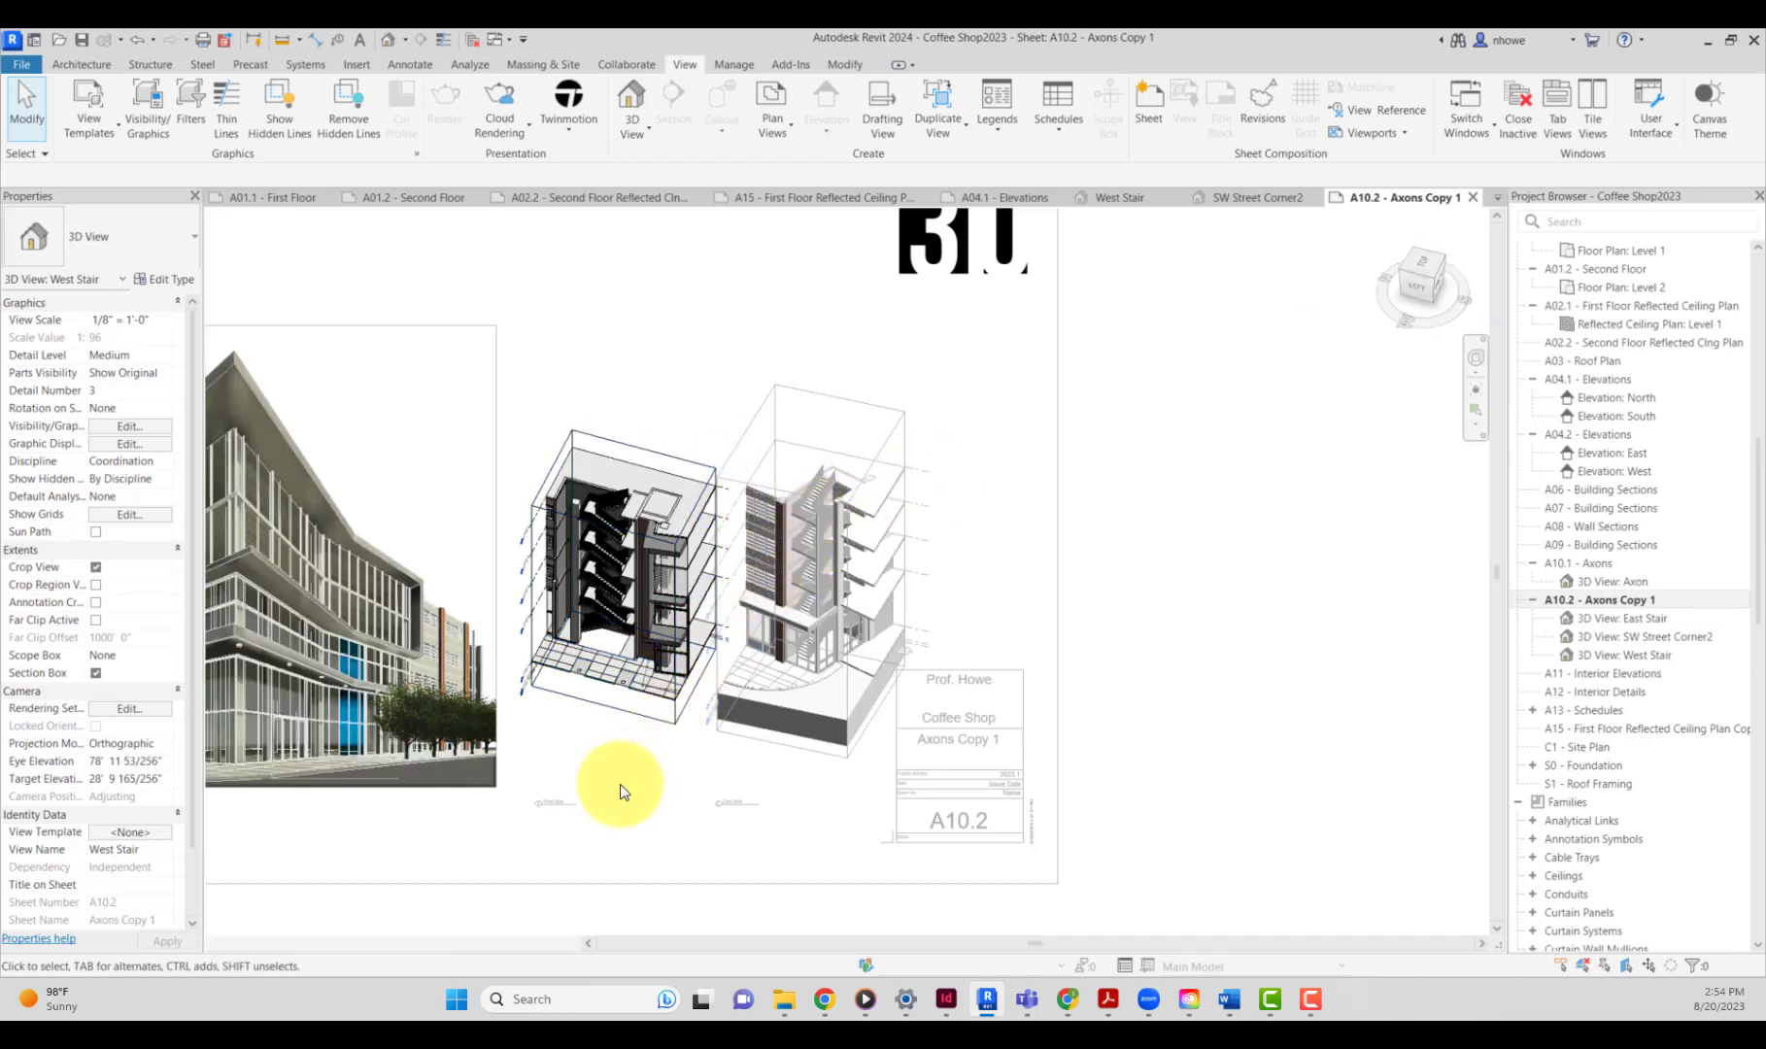
Activate the West Stair viewport, hide the section box element in that view, and deactivate the view.
scroll(596, 702, "up", 2)
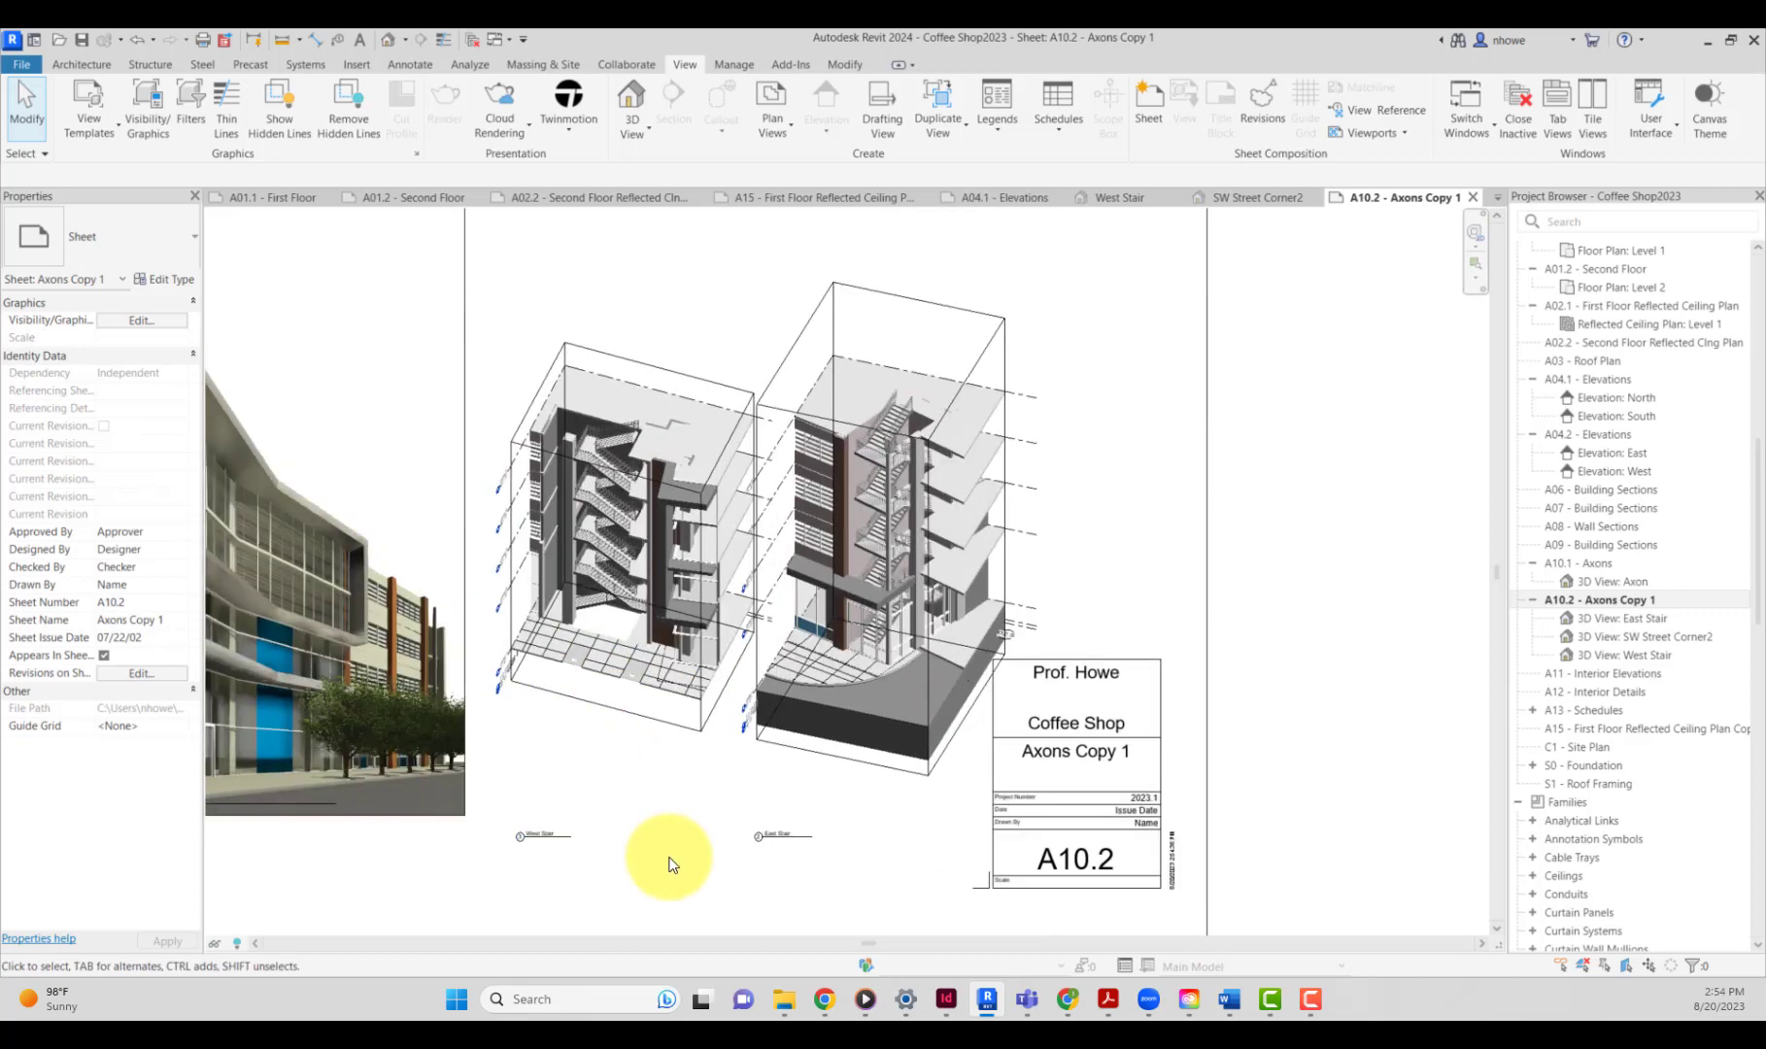
left_click(840, 758)
double_click(648, 726)
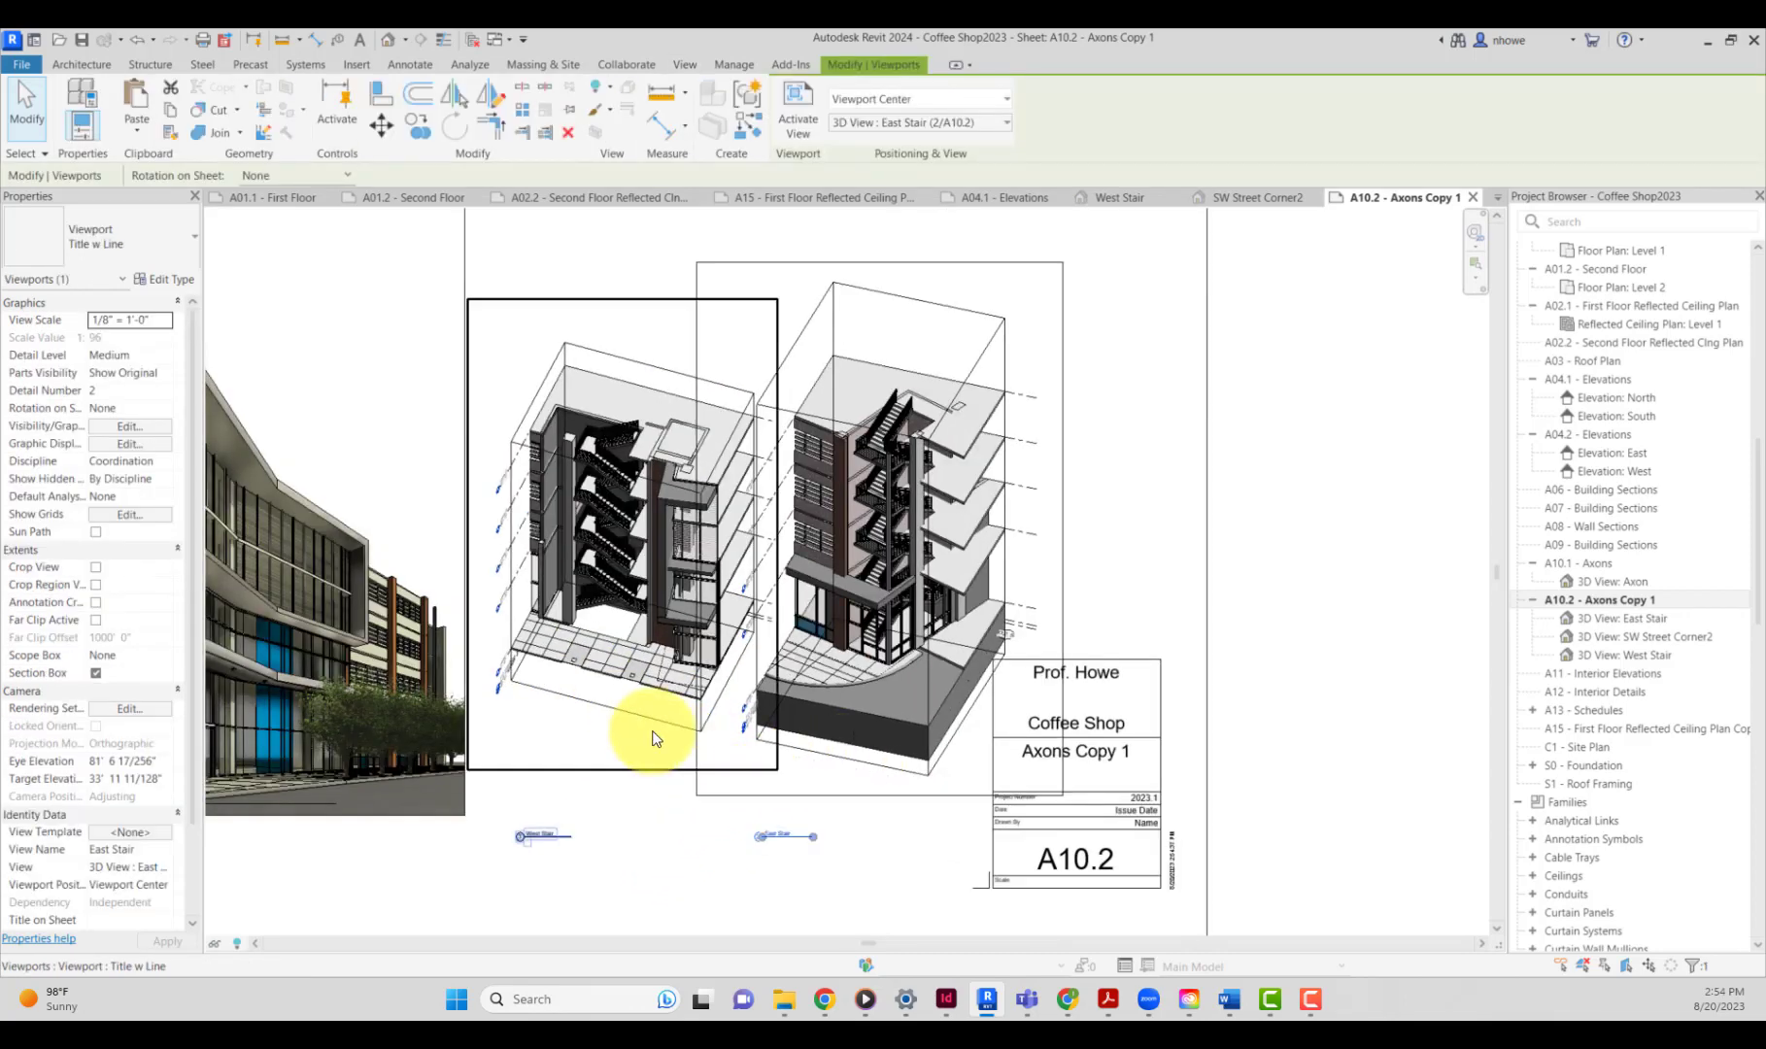
left_click(643, 718)
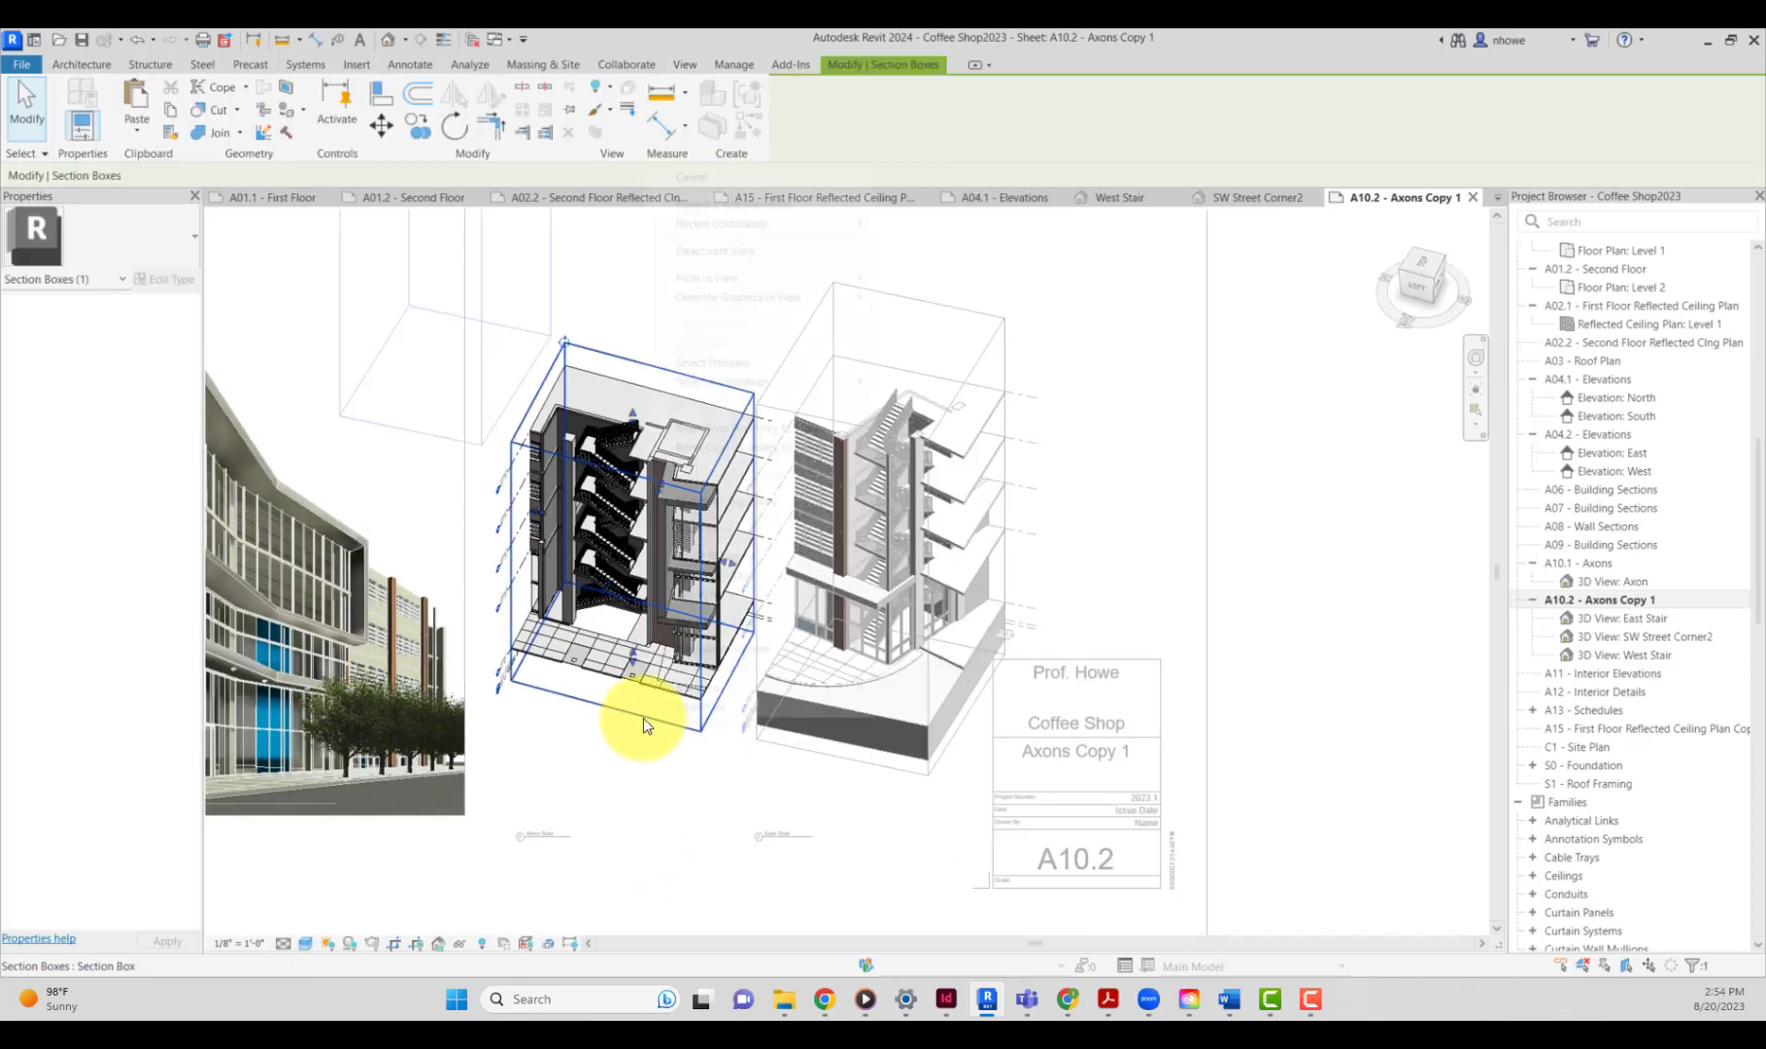
right_click(643, 718)
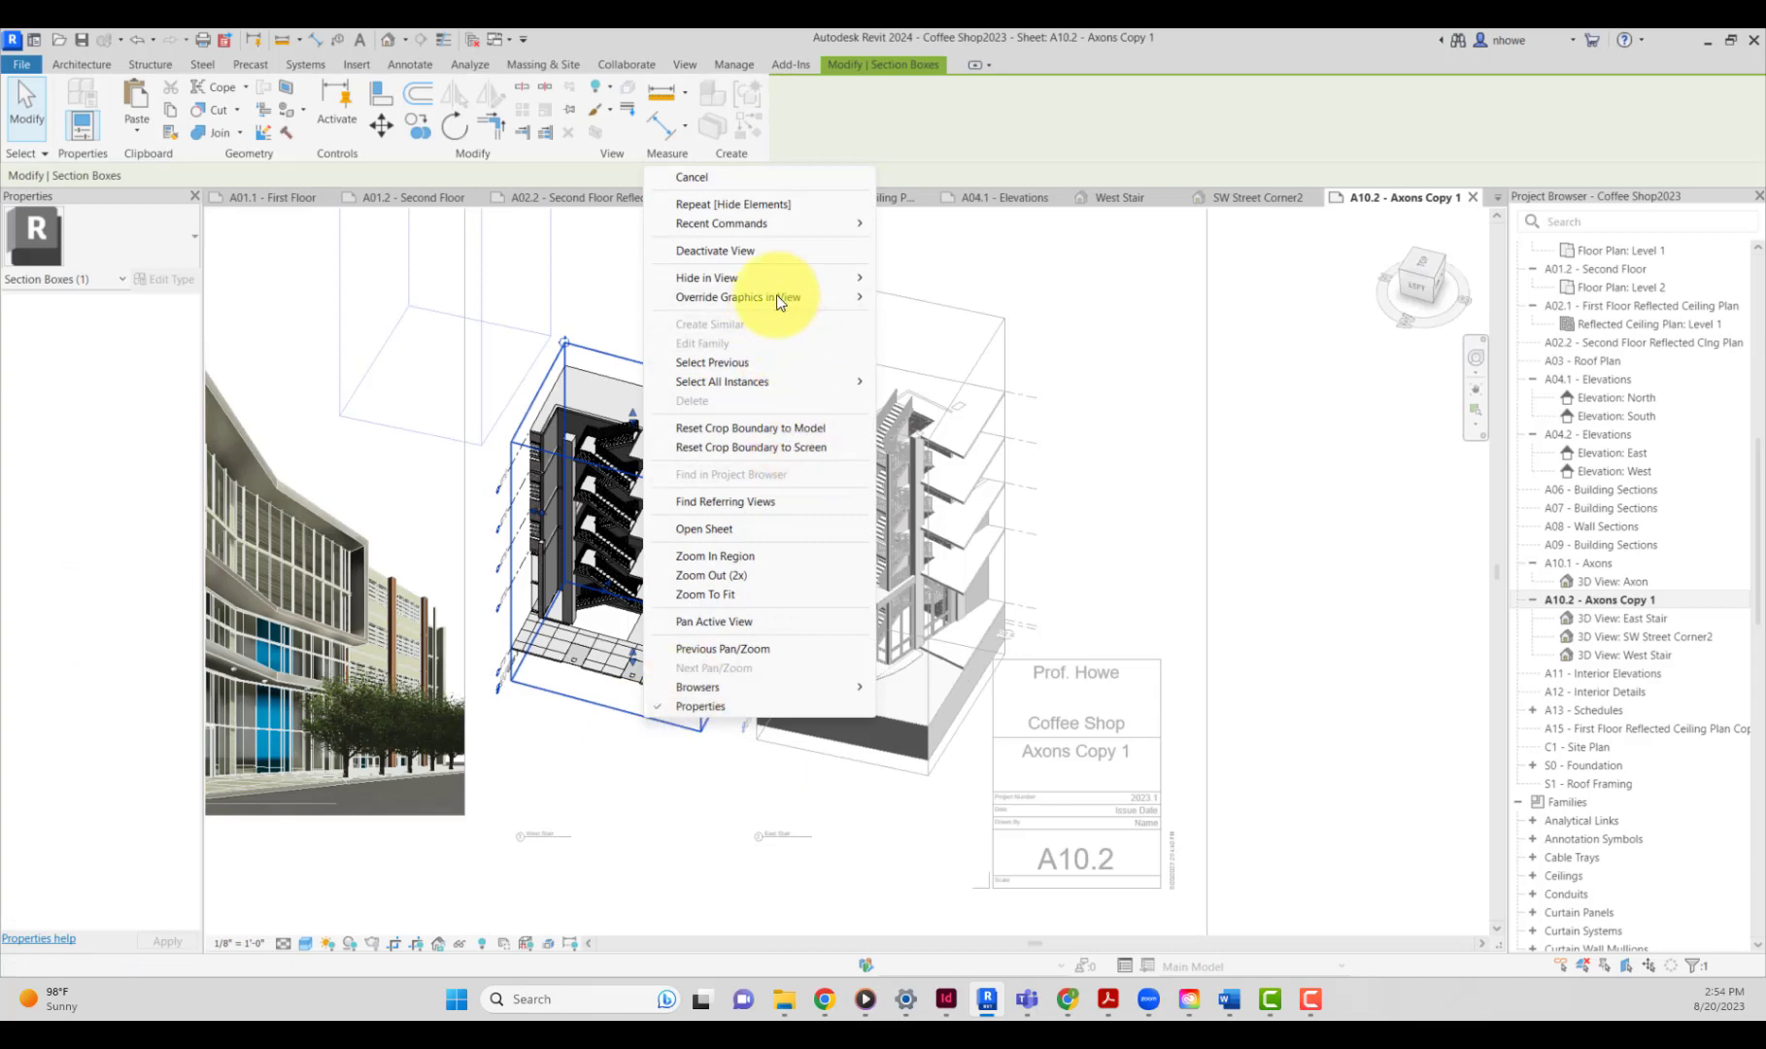
mouse_move(767, 277)
left_click(913, 277)
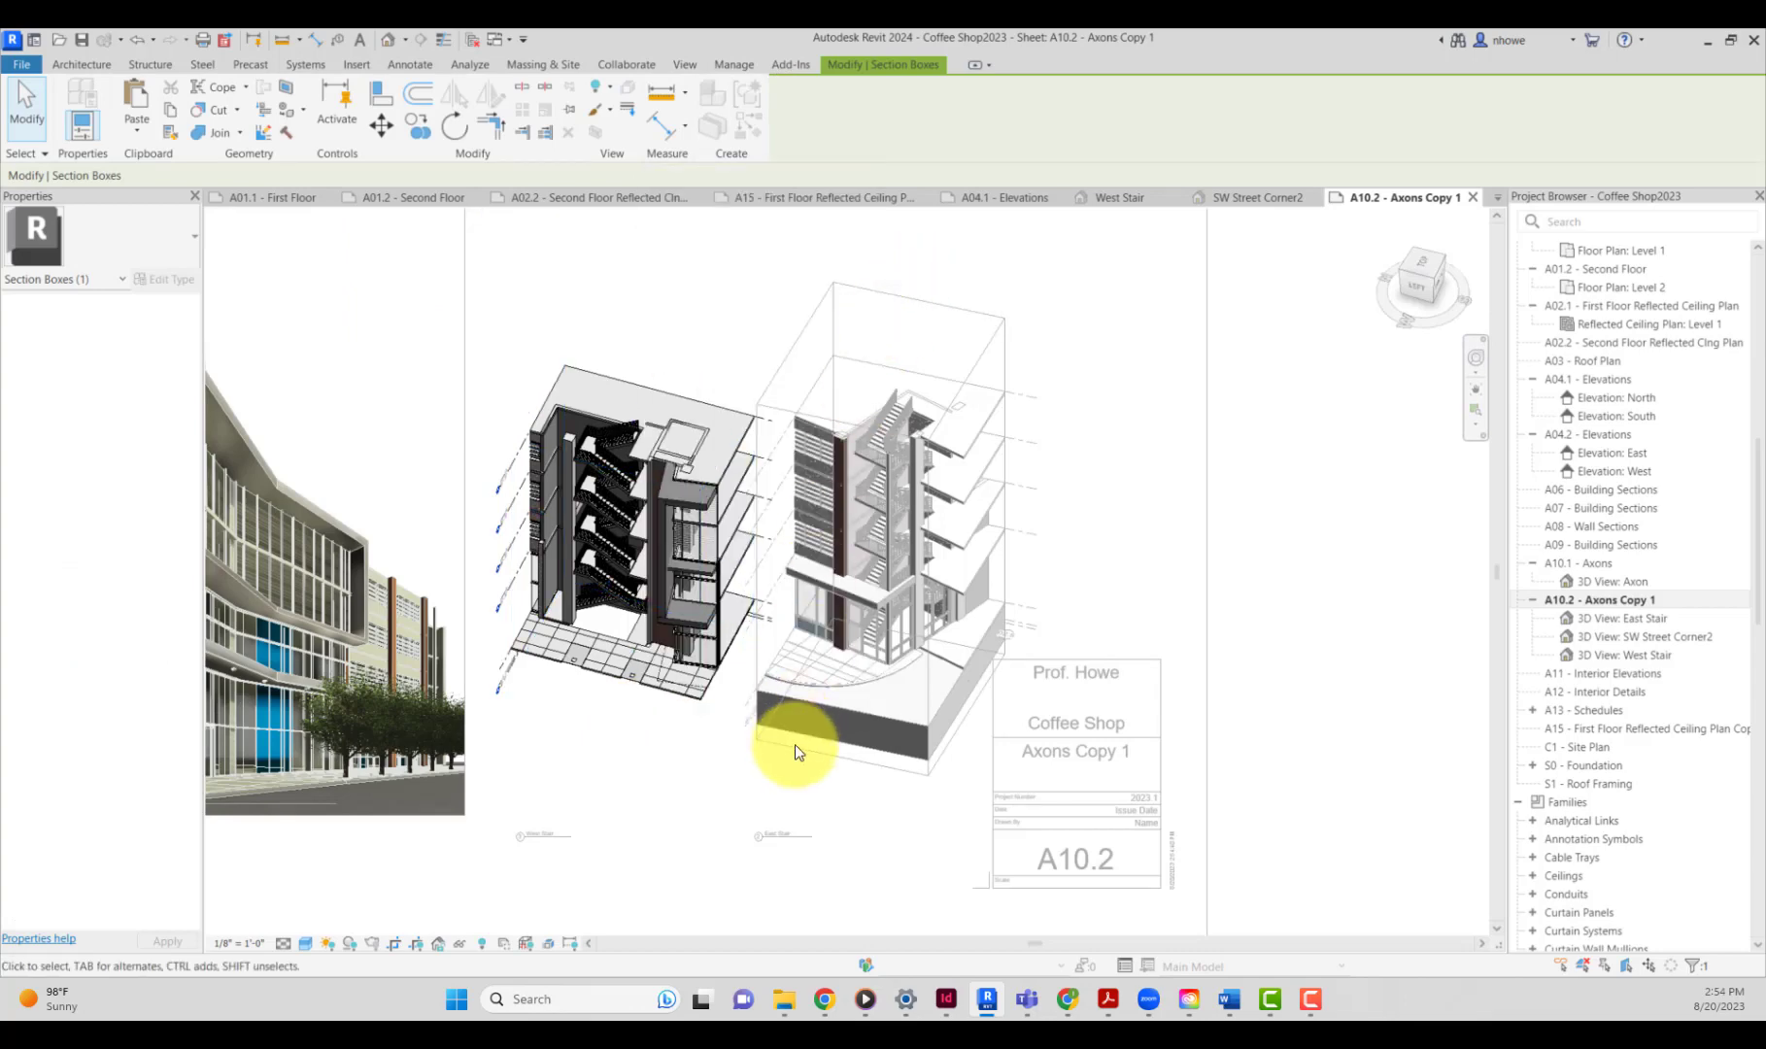
double_click(794, 744)
Activate the East Stair viewport, hide its section box element in the view, and return to the sheet.
left_click(779, 787)
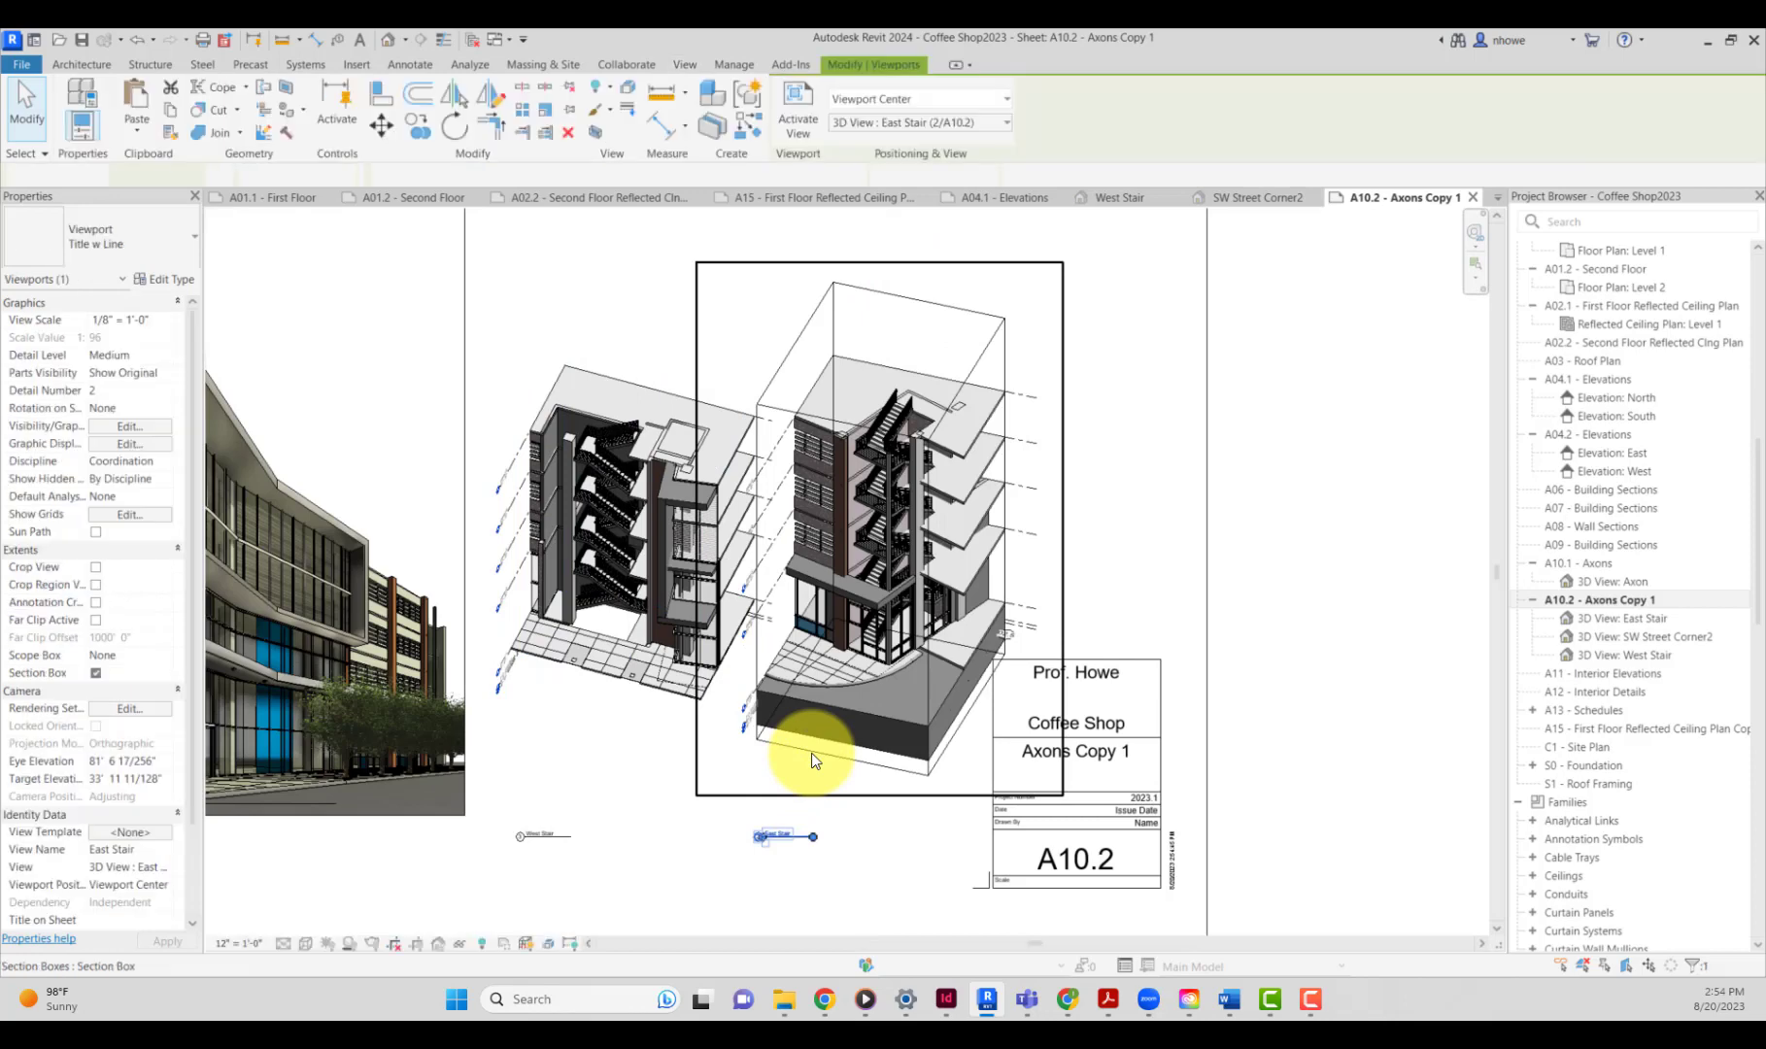
double_click(812, 760)
left_click(810, 757)
right_click(810, 757)
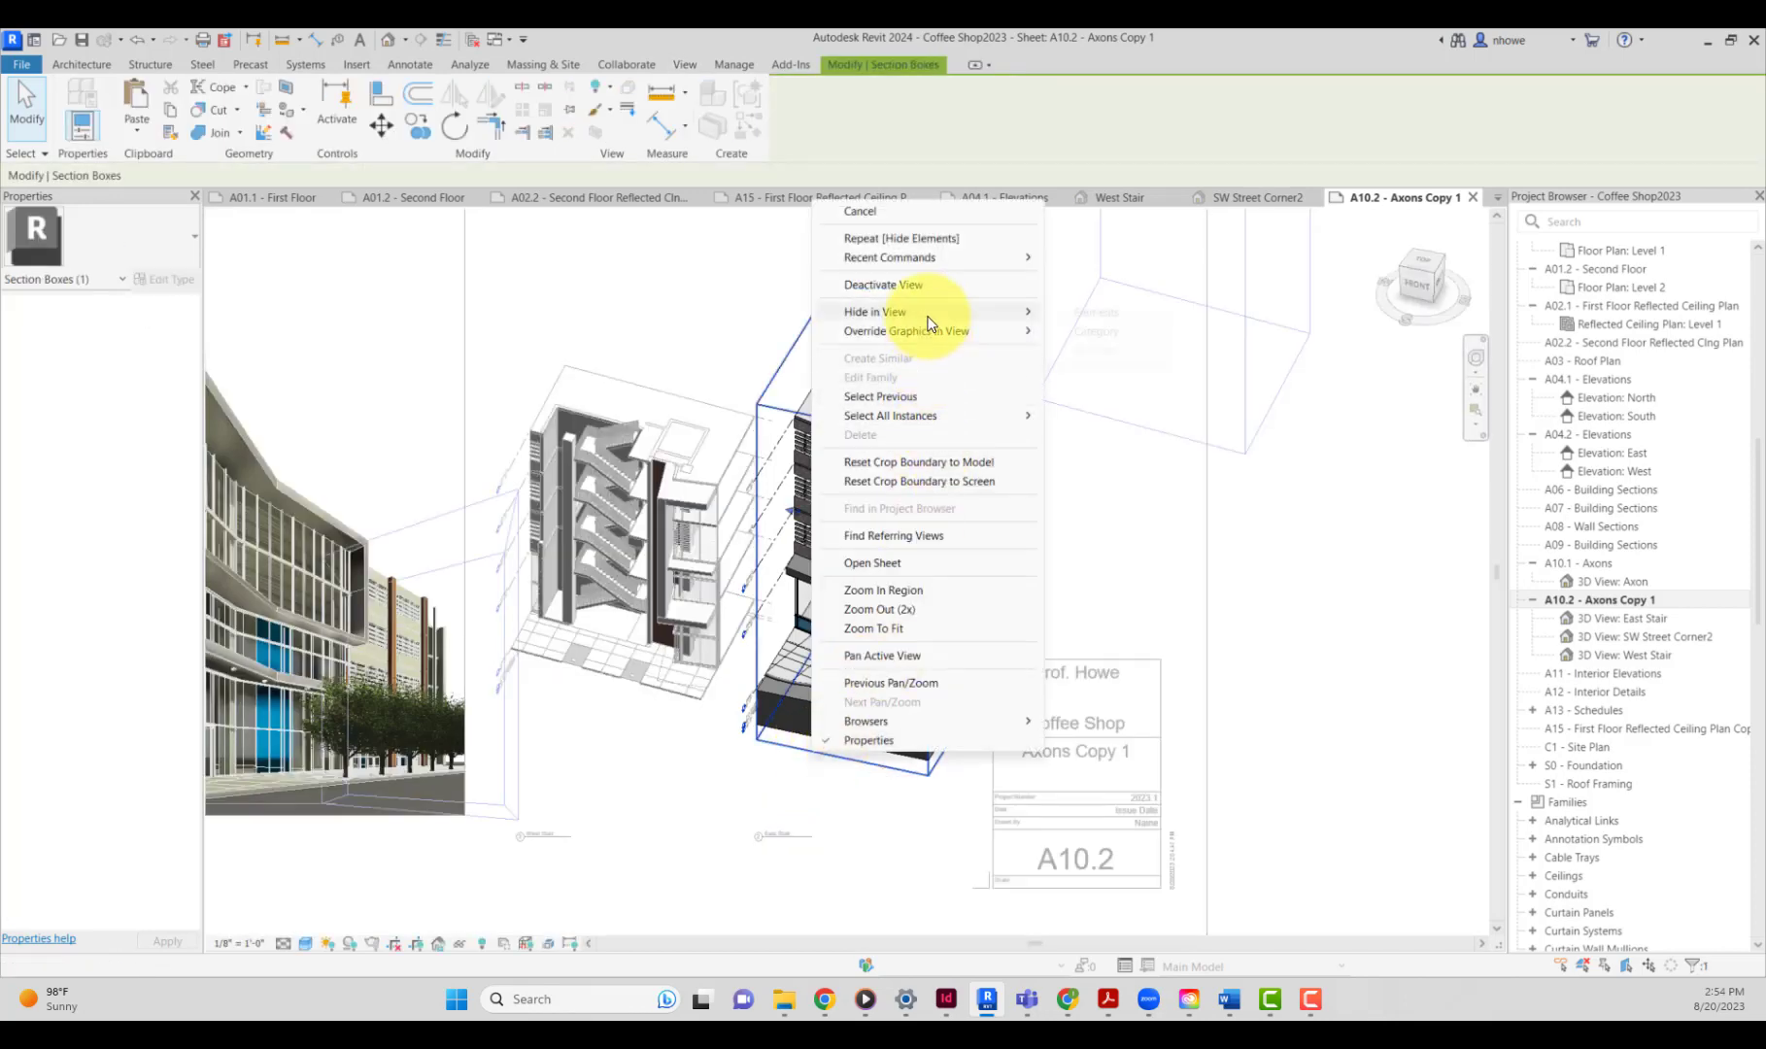
left_click(1088, 313)
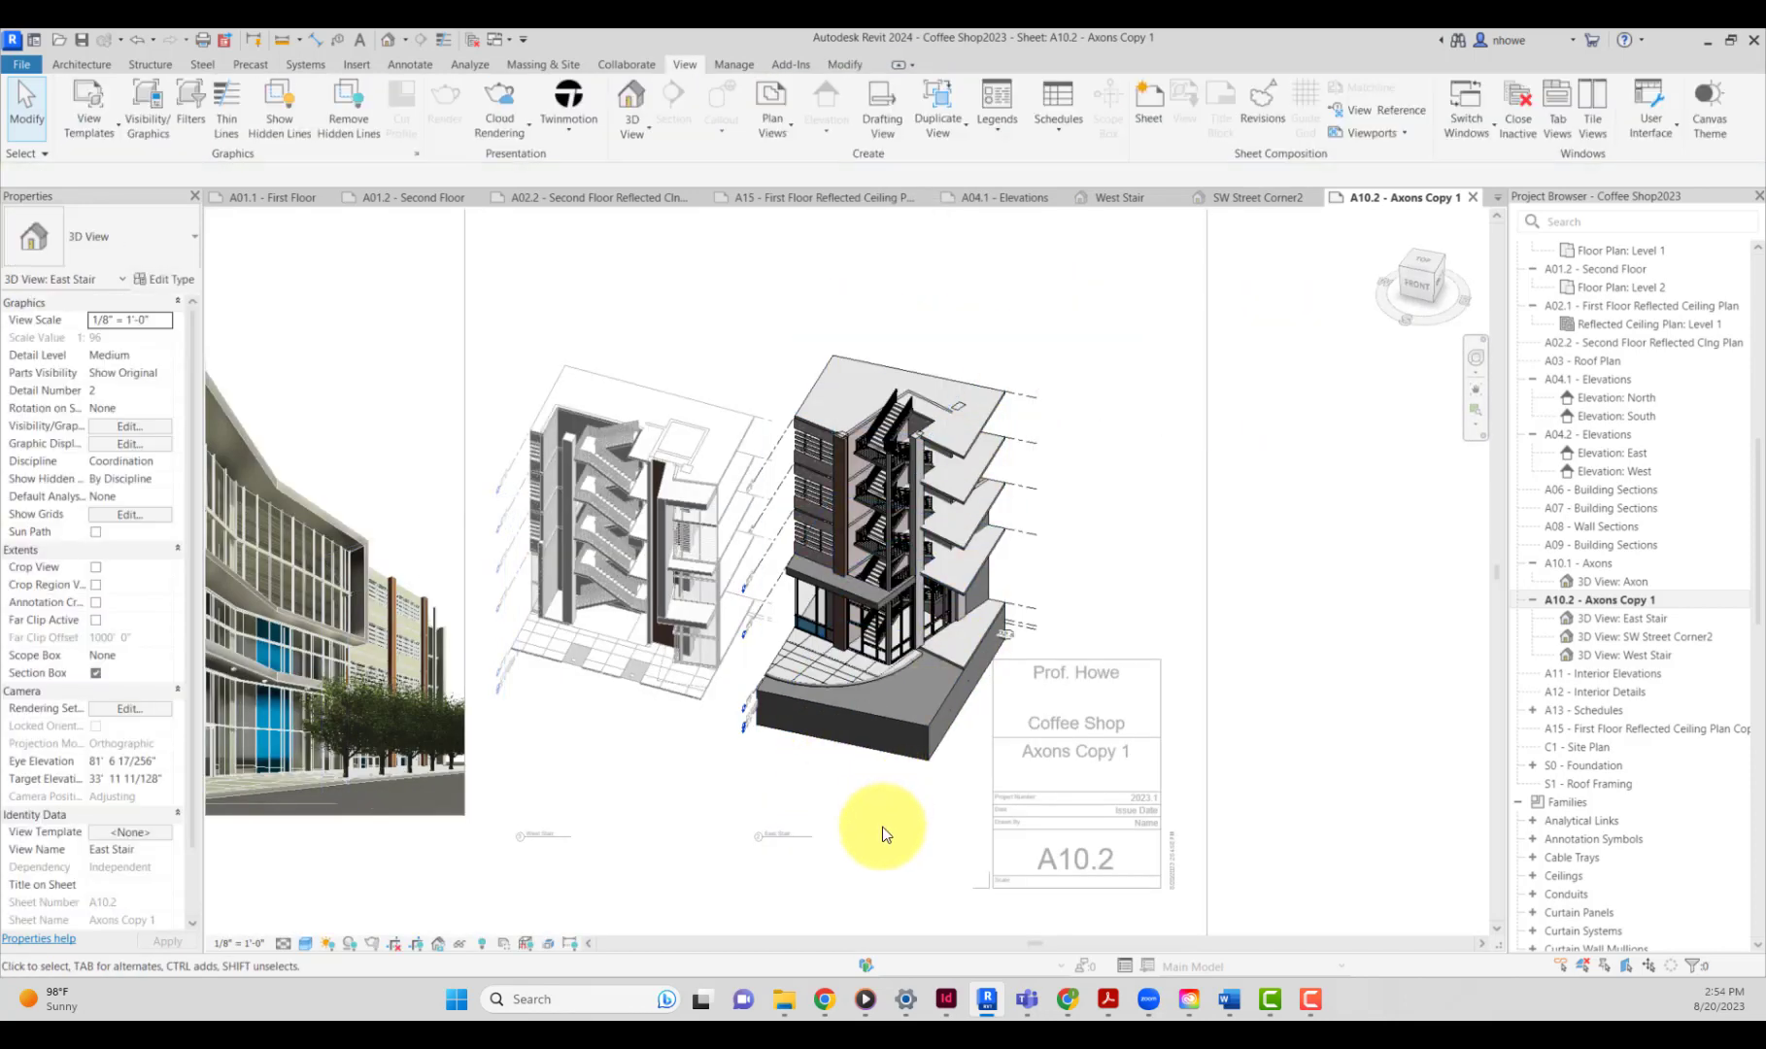
scroll(882, 832, "down", 1)
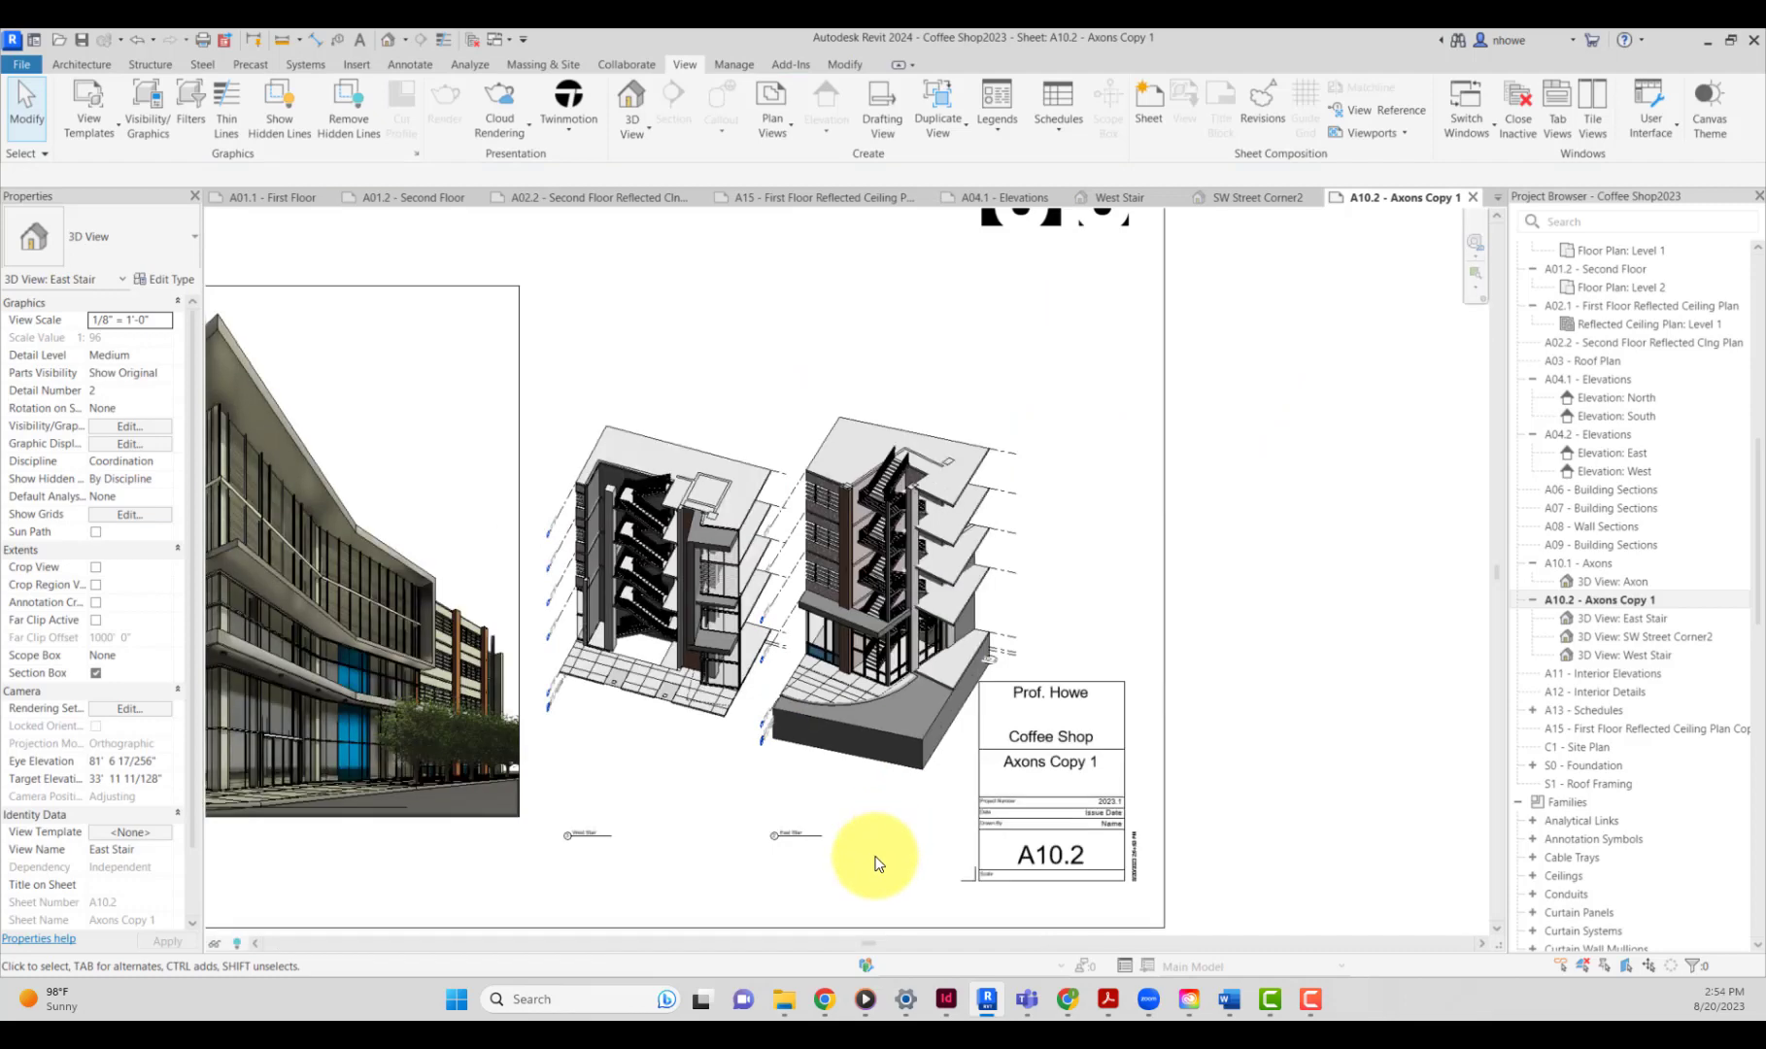
double_click(868, 873)
Move the East Stair and West Stair view titles up closer to their stairs, keeping both level.
left_click(804, 846)
left_click_drag(804, 837, 710, 816)
left_click(603, 837)
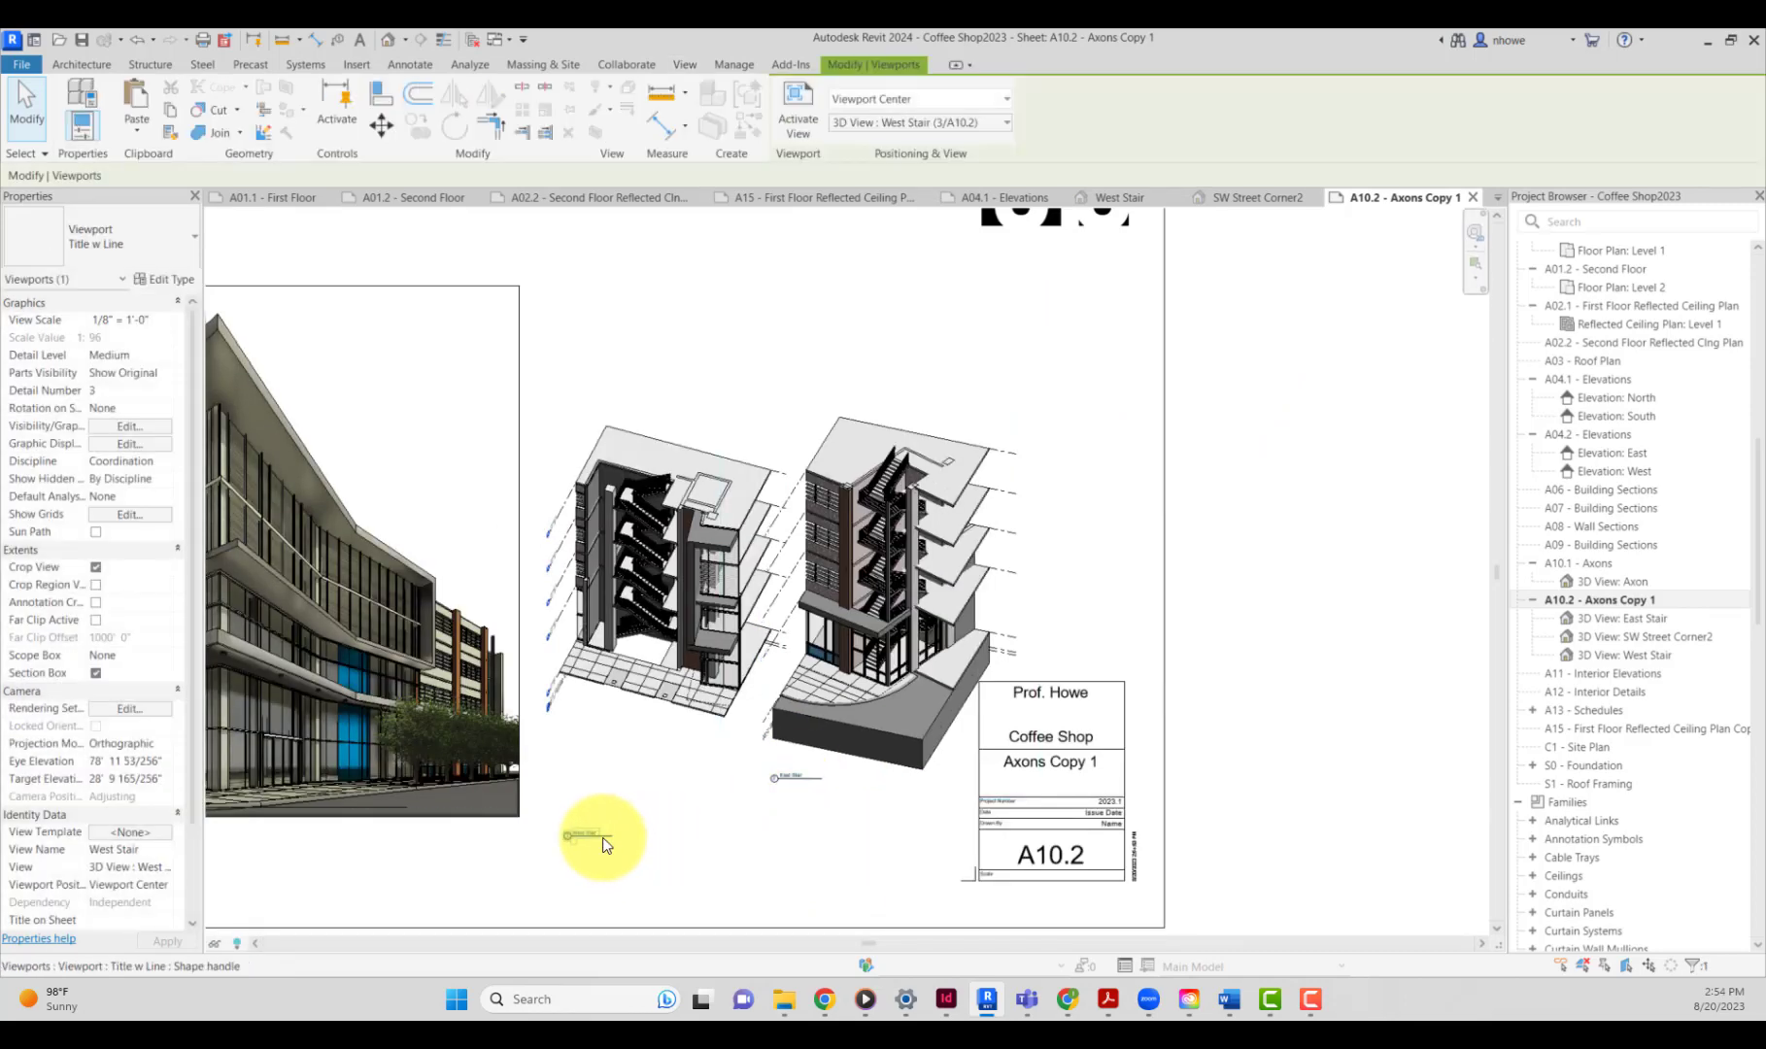
left_click_drag(603, 835, 608, 786)
Select both stair viewports and move them together slightly down and toward the perspective view.
scroll(612, 796, "down", 5)
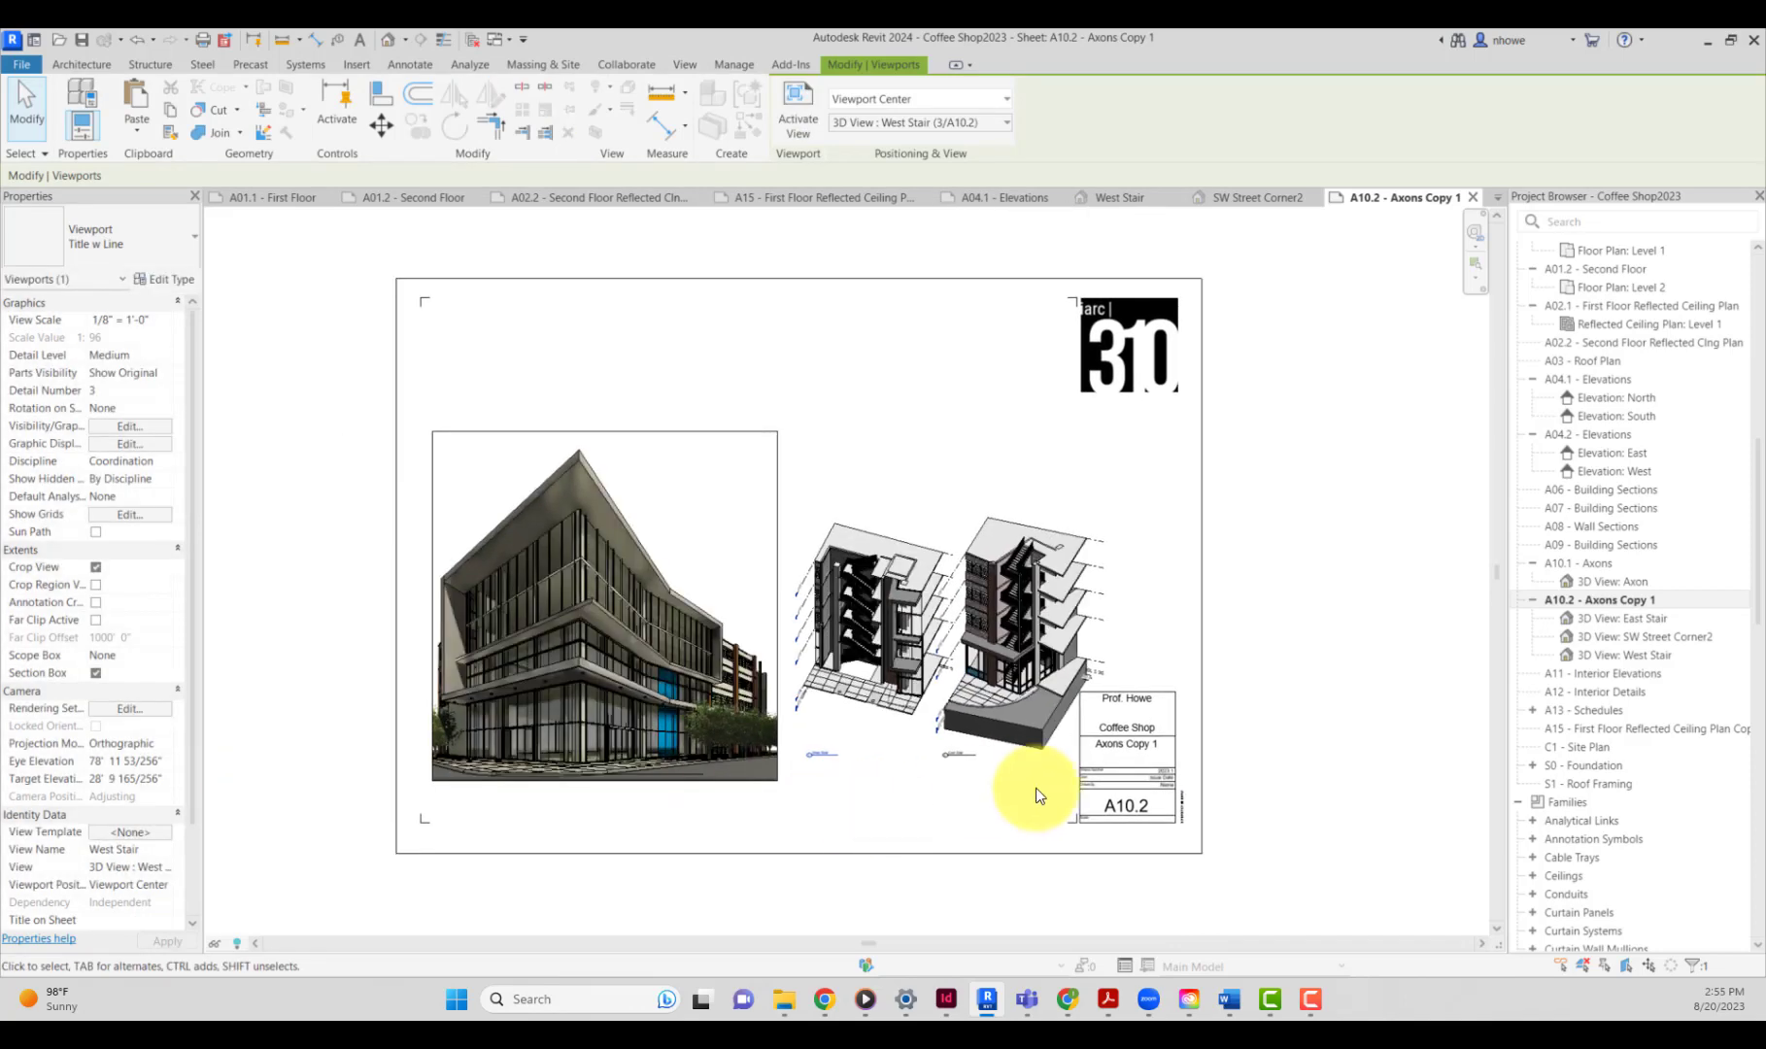
left_click_drag(1036, 789, 821, 600)
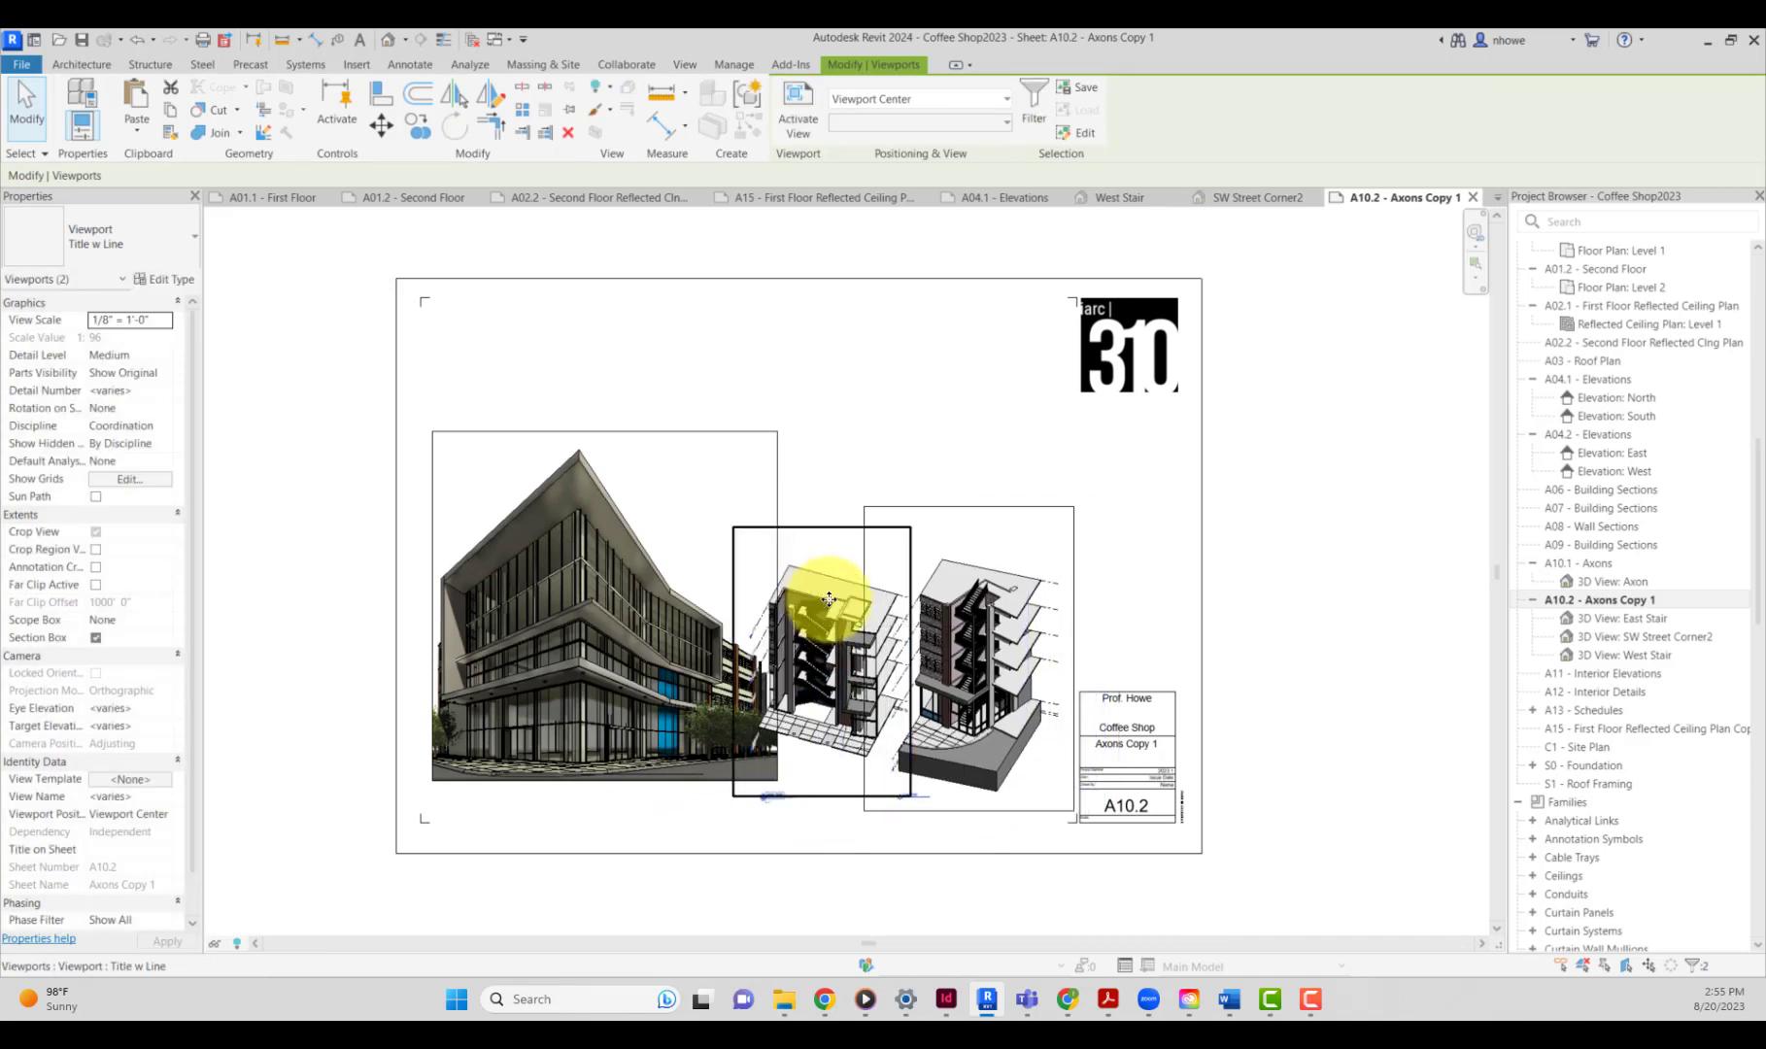
left_click(583, 810)
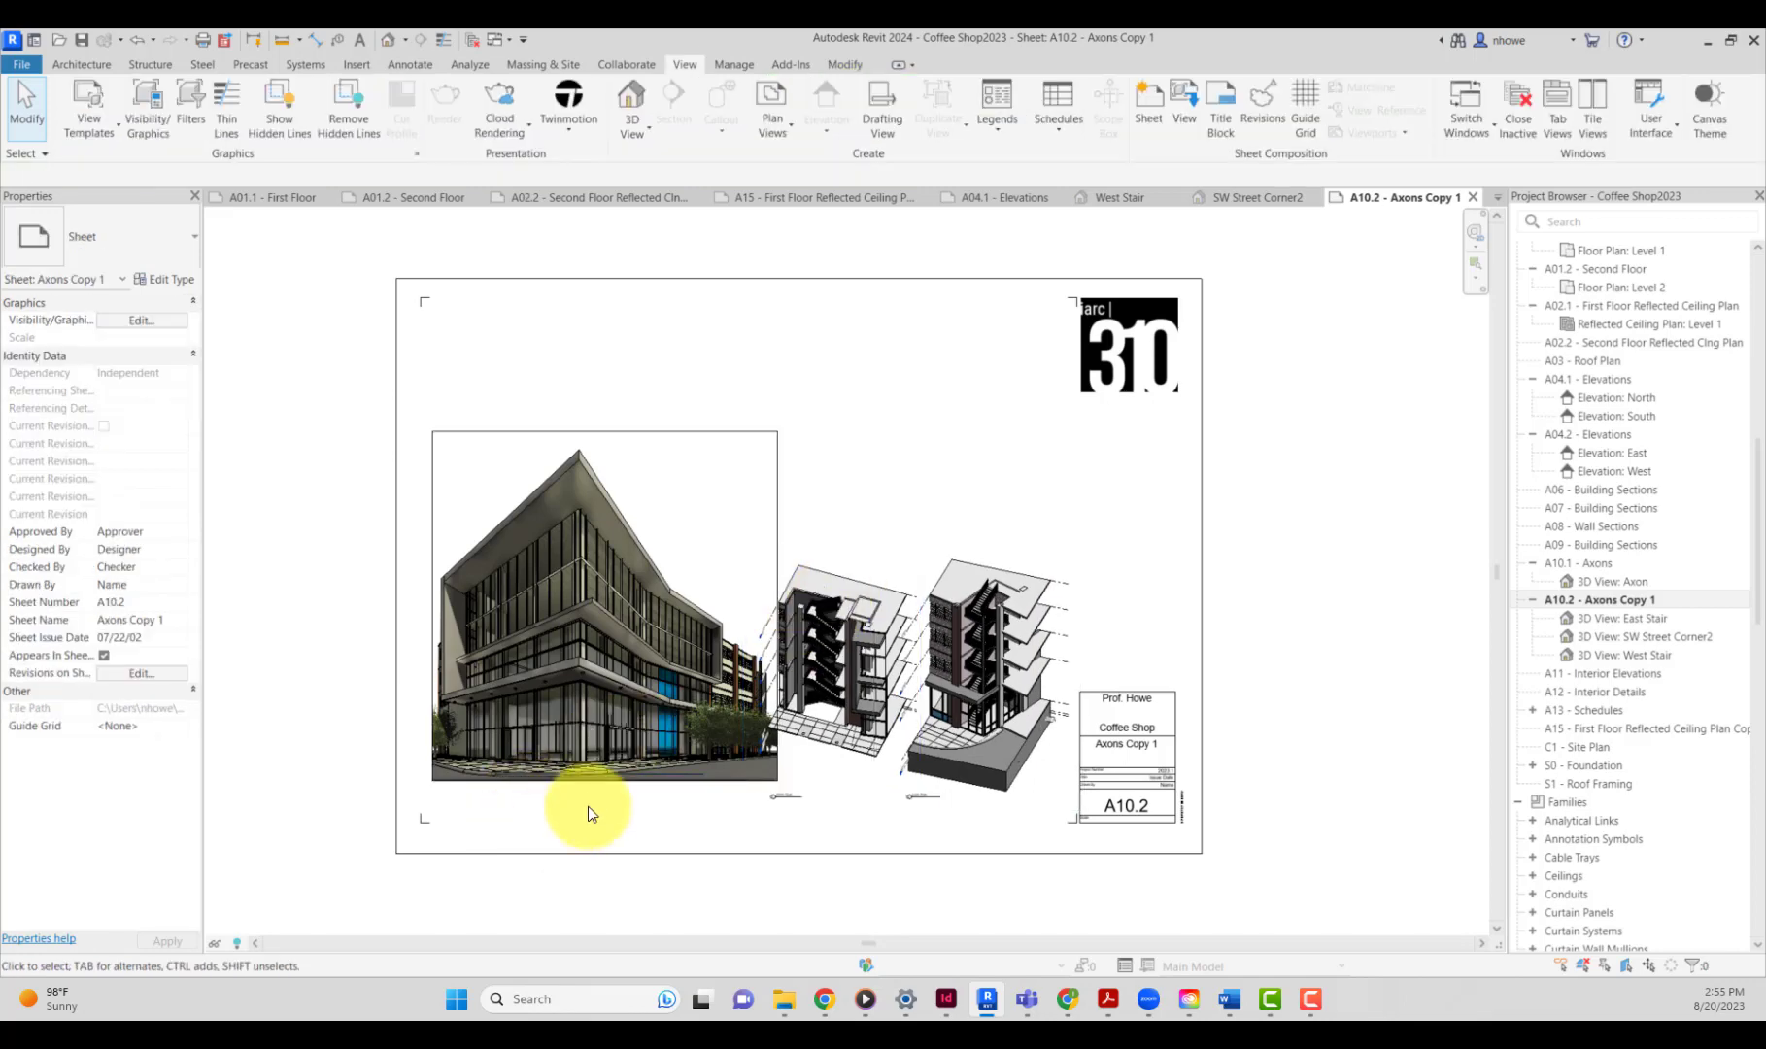
Move the SW Street Corner2 perspective viewport up above the stair views' base and hide its crop region.
left_click(592, 781)
left_click_drag(589, 781, 587, 729)
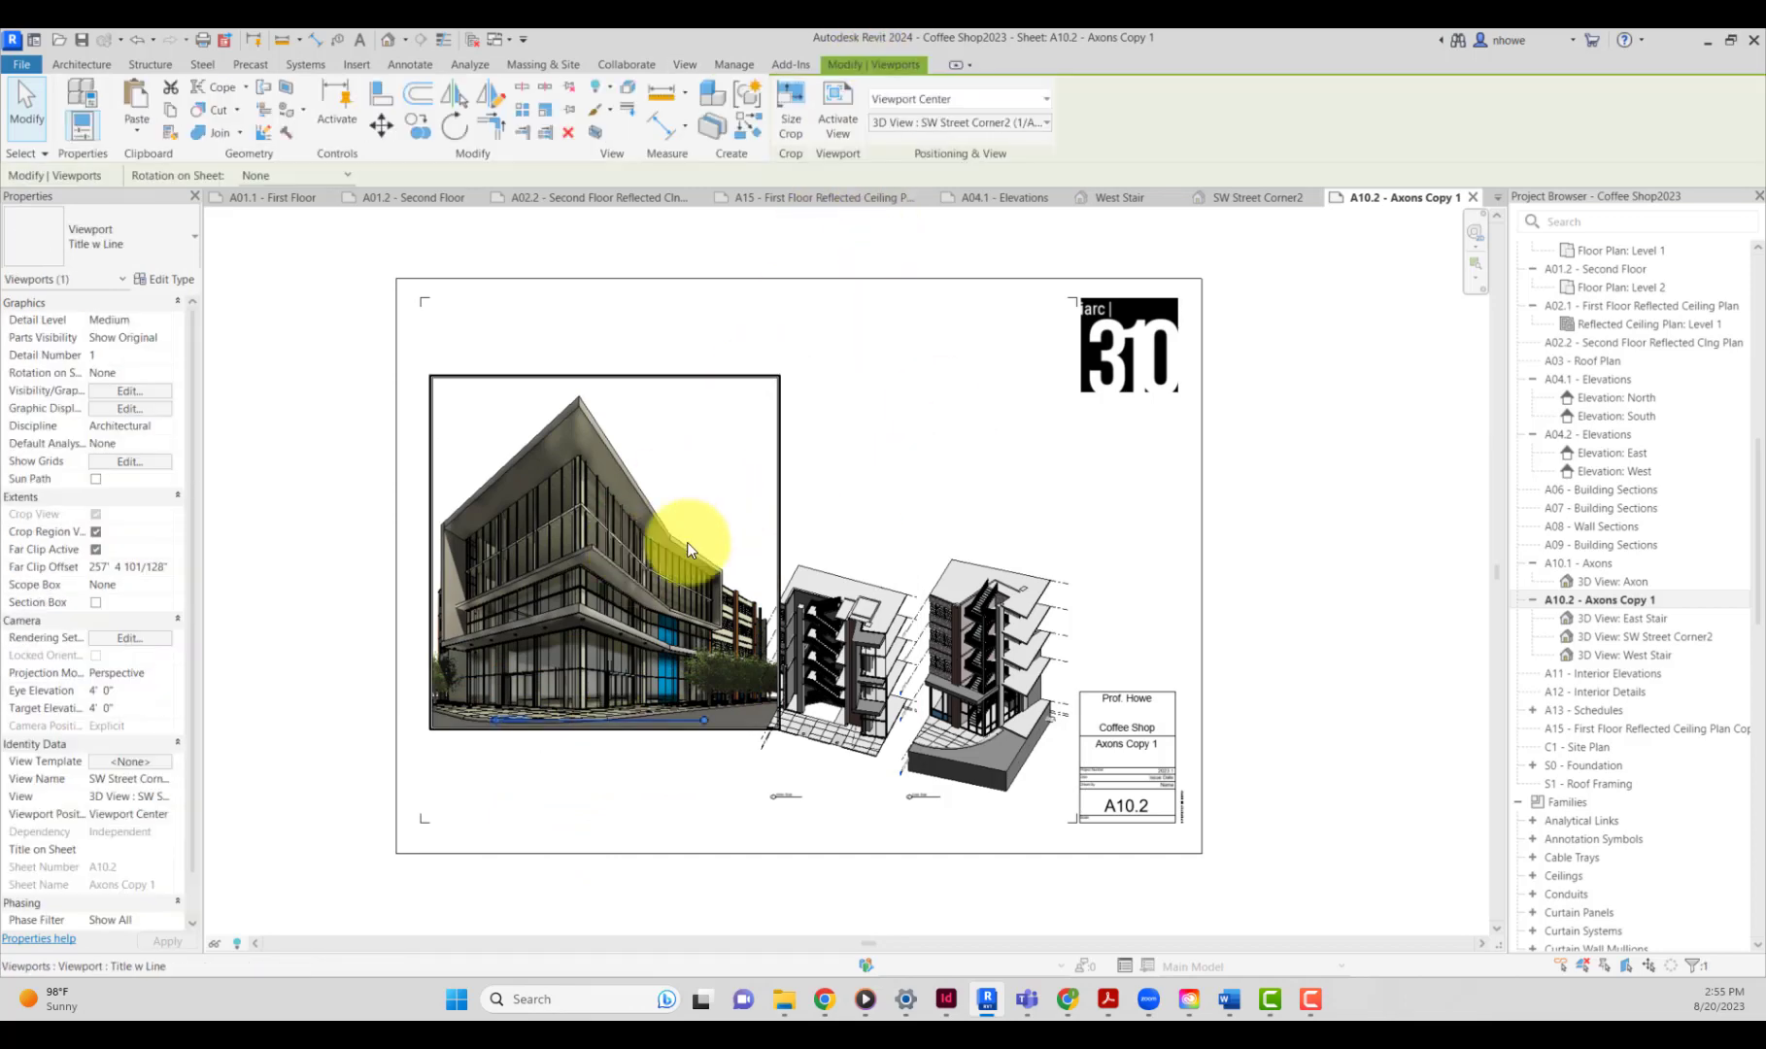
double_click(663, 710)
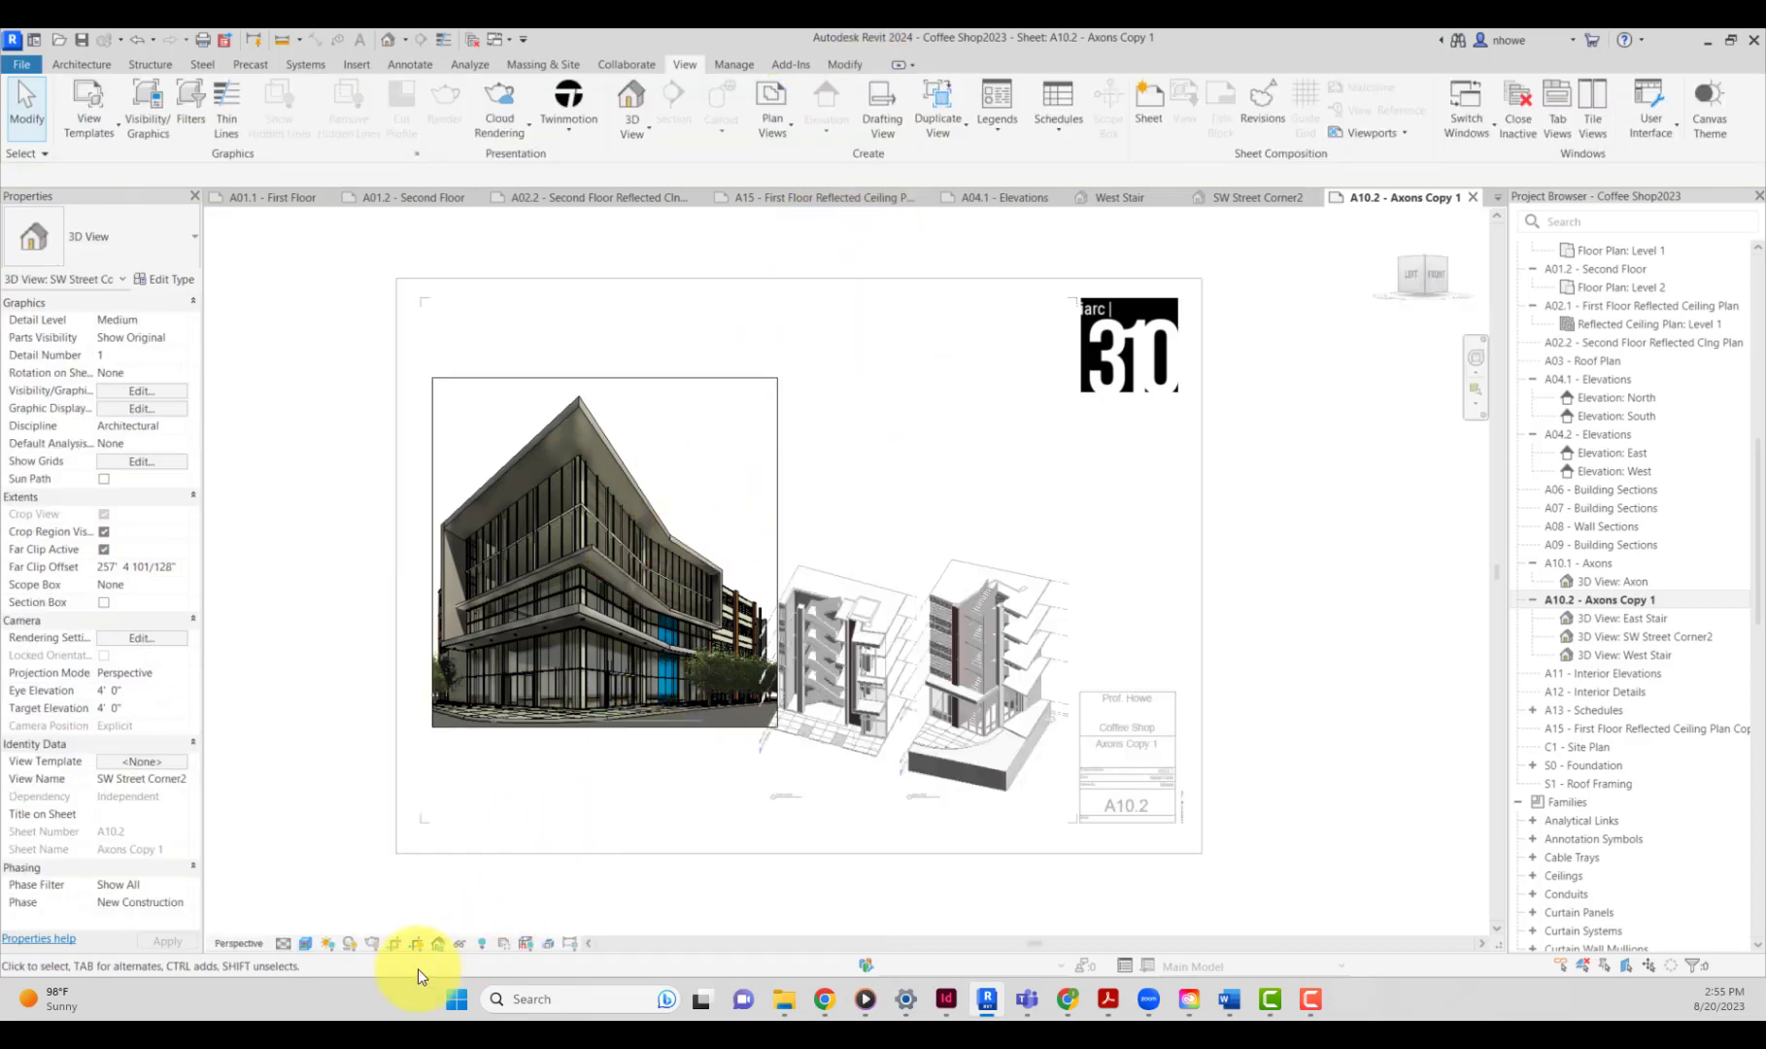
double_click(629, 792)
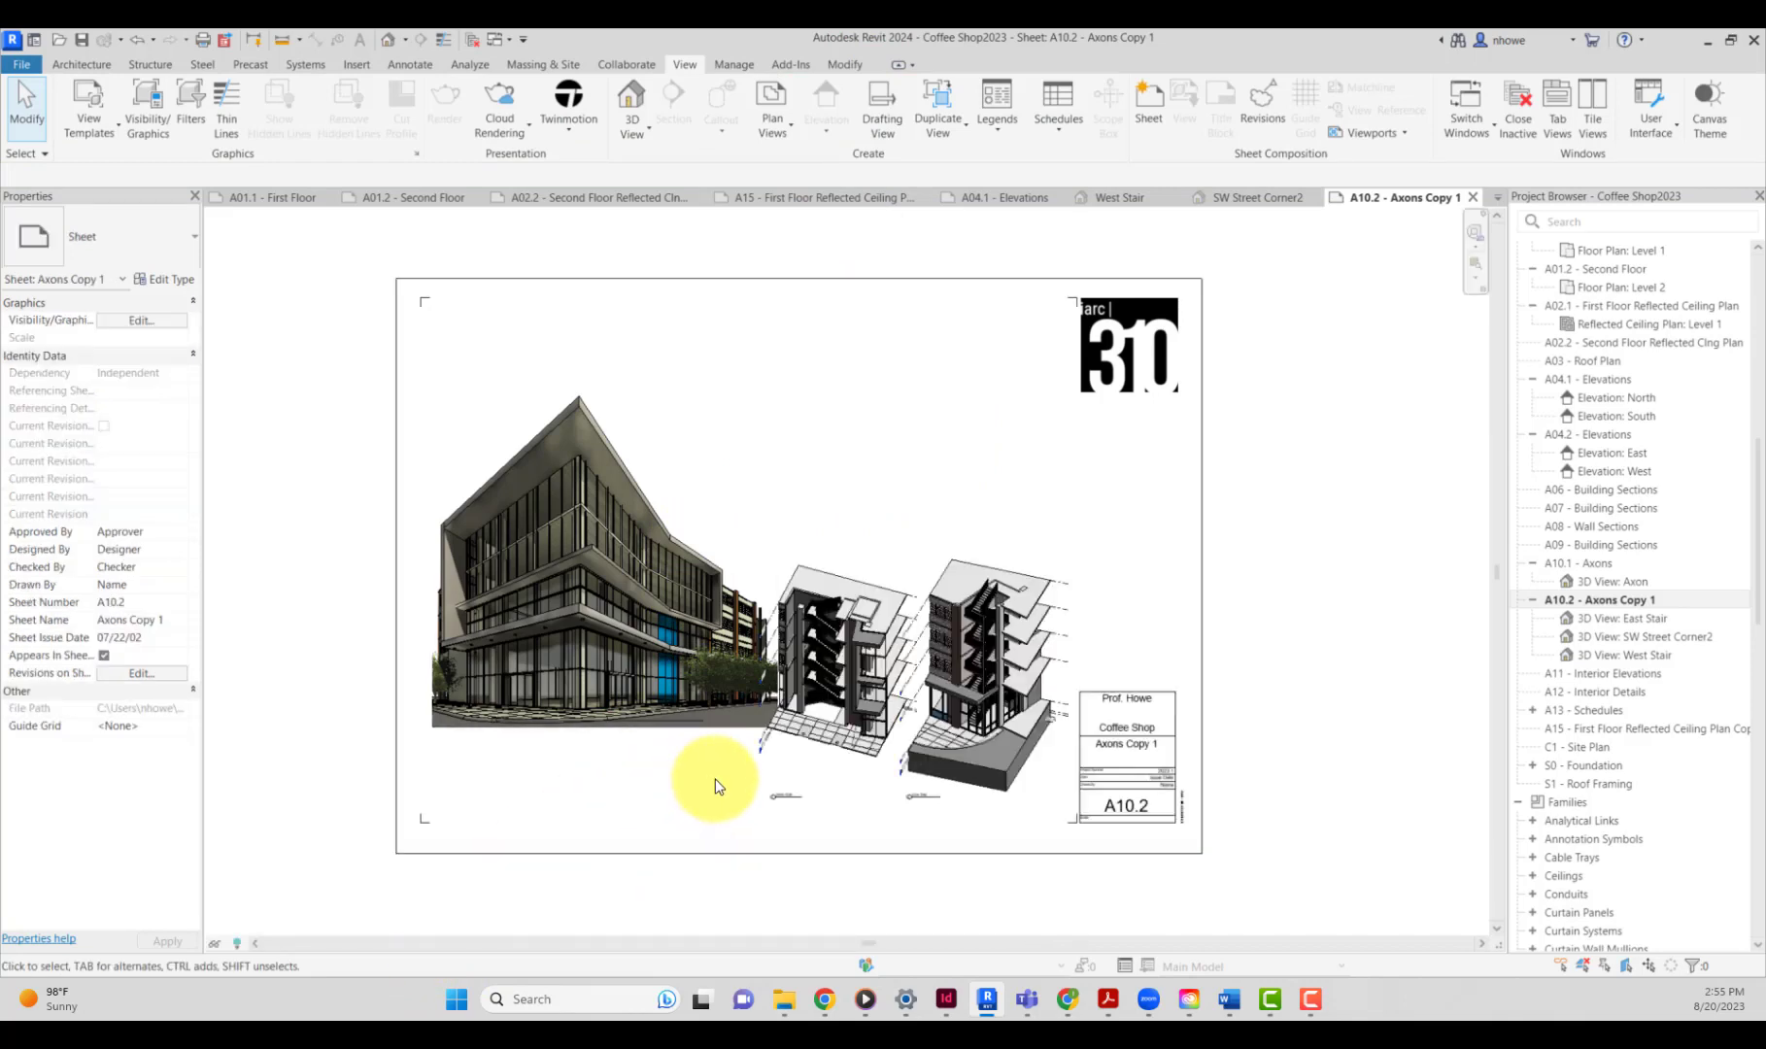
left_click(676, 682)
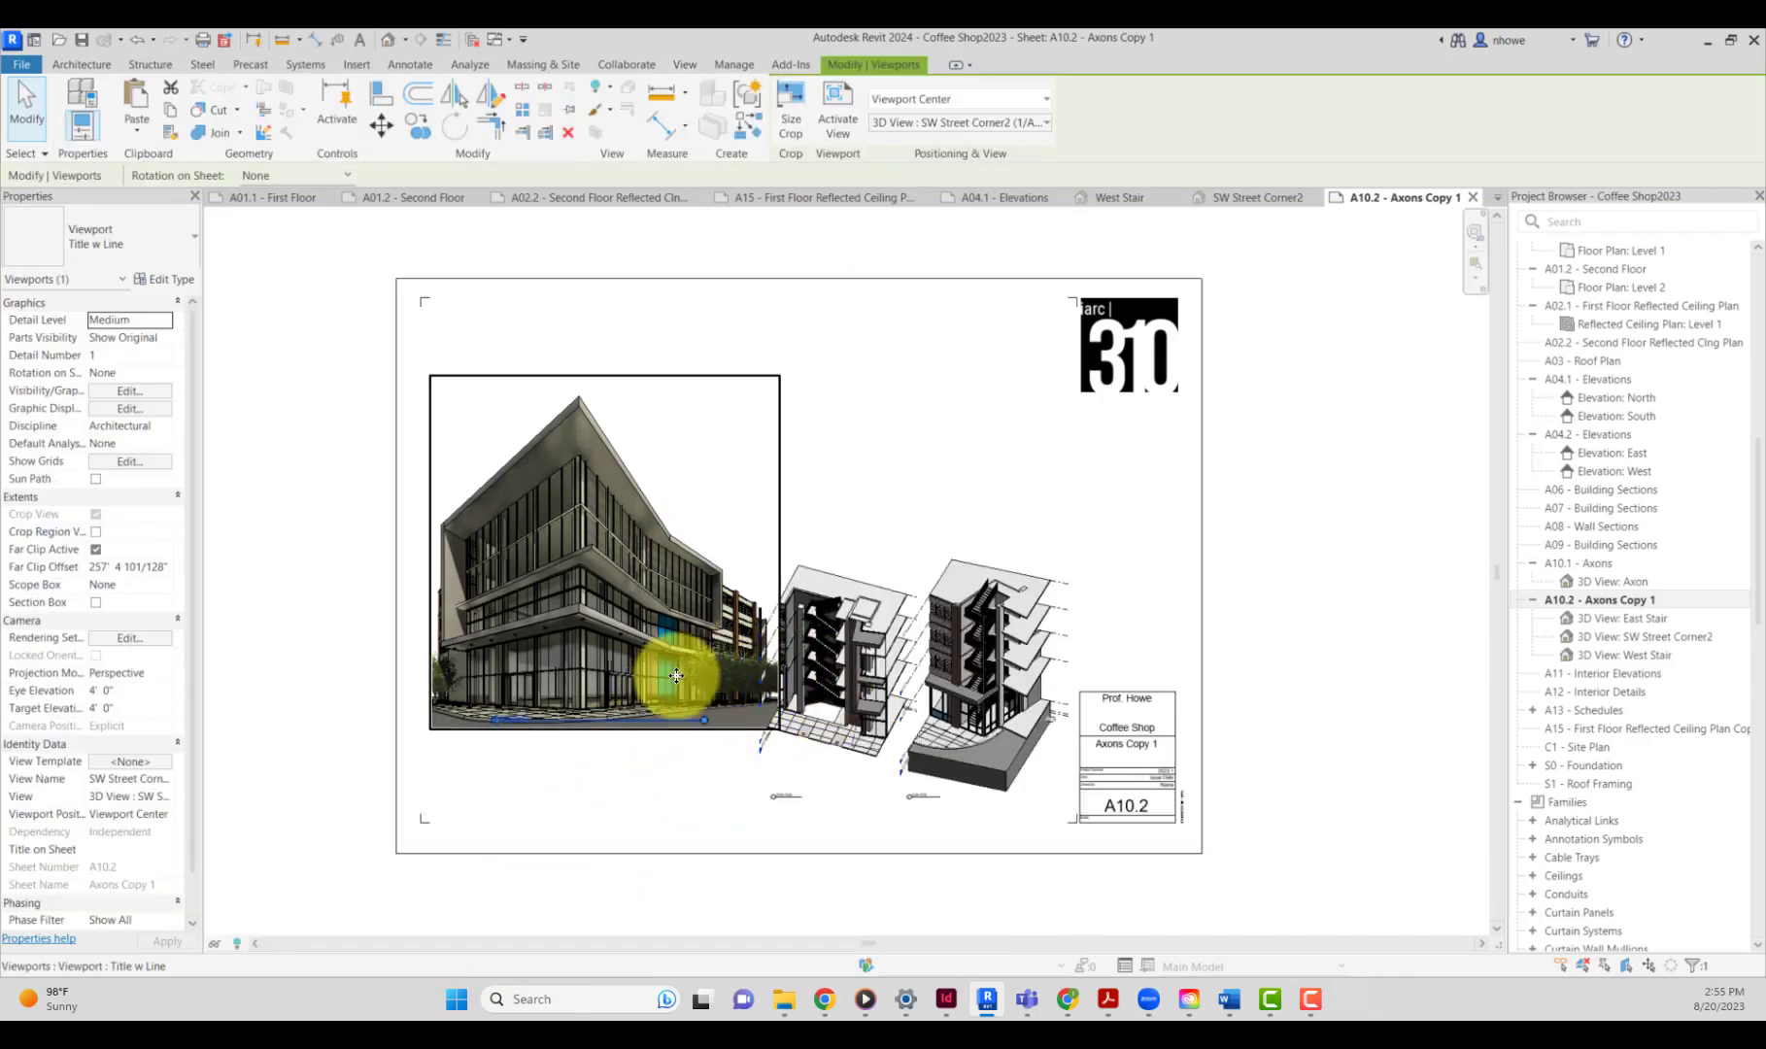
Scale the SW Street Corner2 viewport's crop to 16" wide with locked proportions, and move the viewport down so its title lines up with the stair titles.
left_click(791, 109)
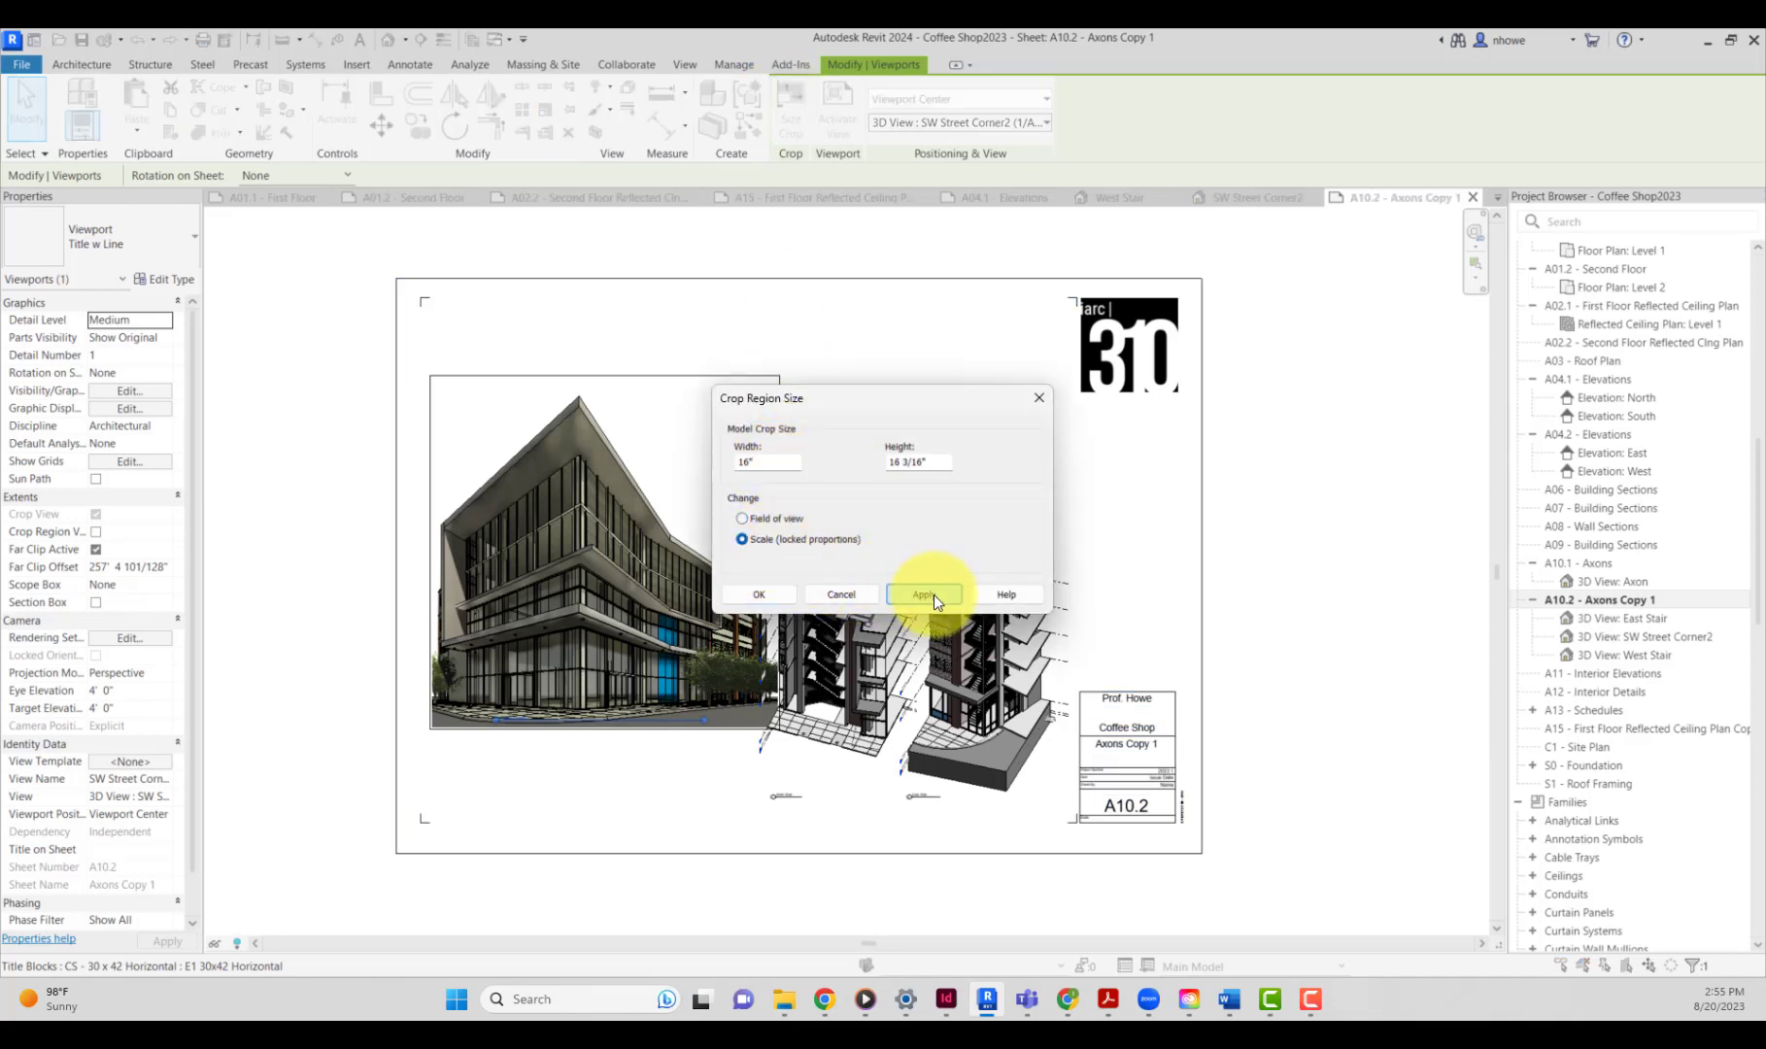
left_click(761, 595)
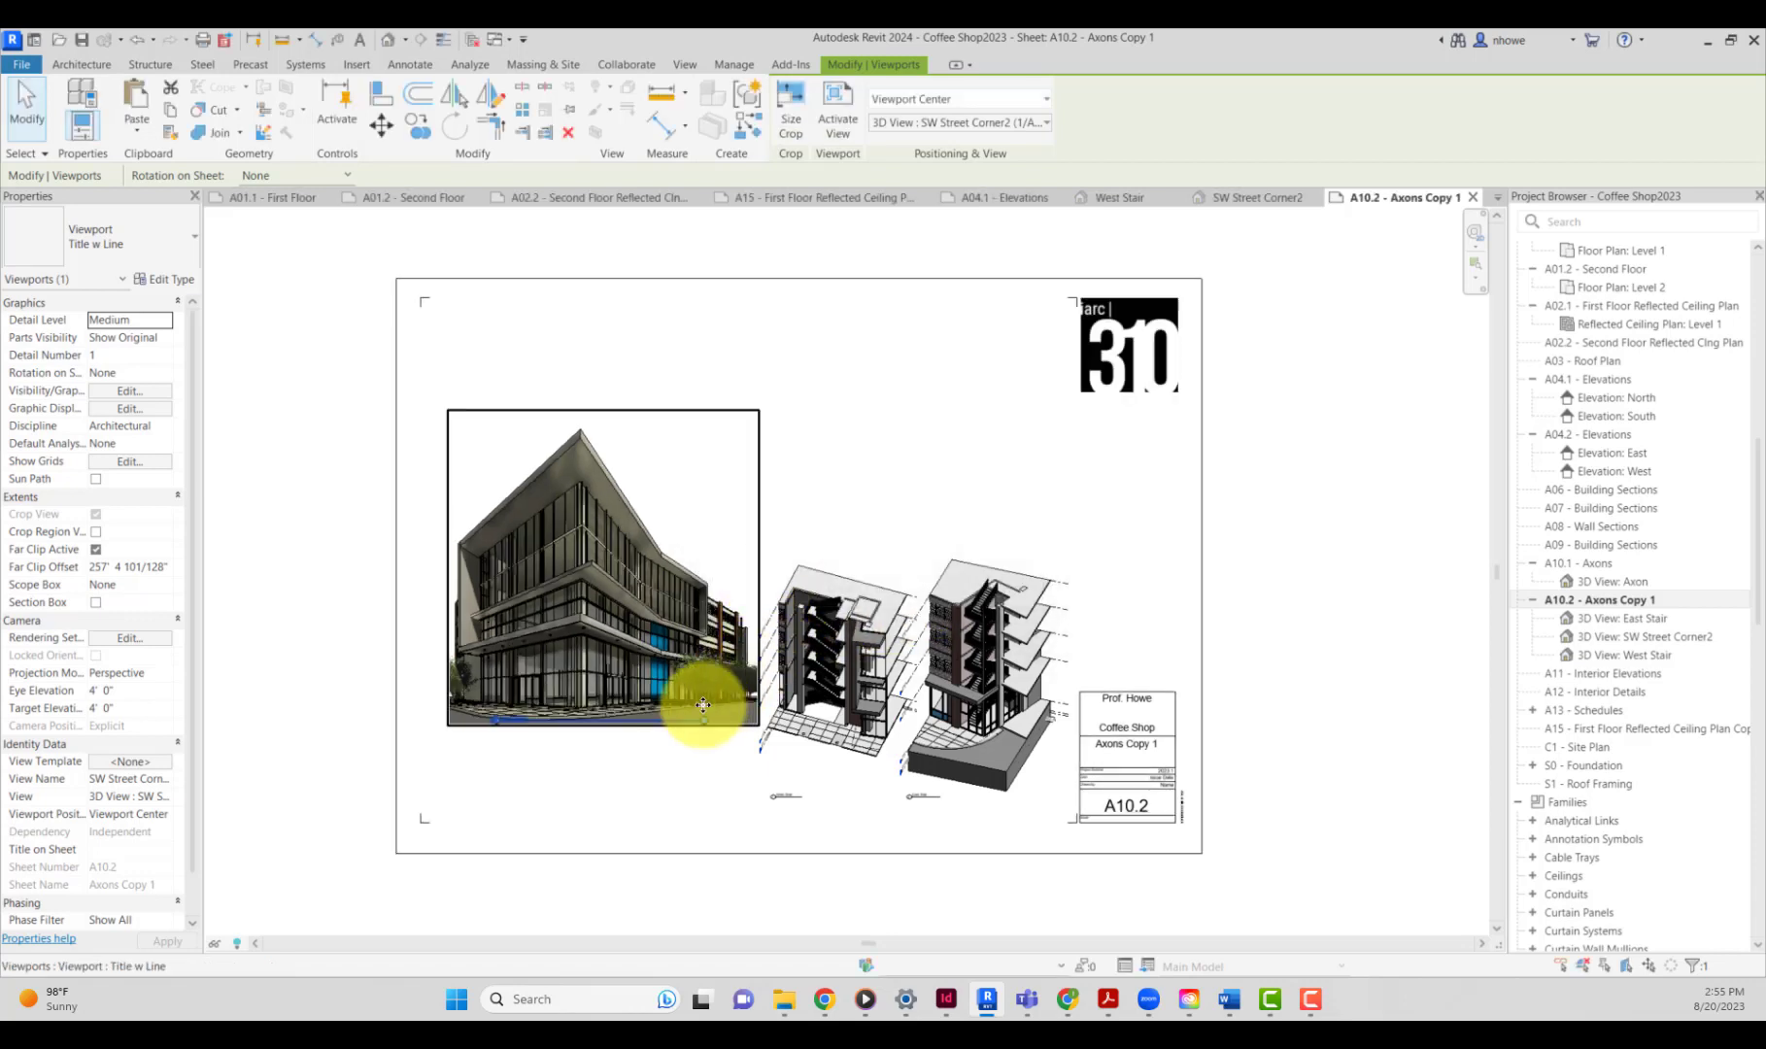
left_click_drag(661, 719, 547, 814)
left_click(641, 790)
left_click(648, 797)
left_click(575, 824)
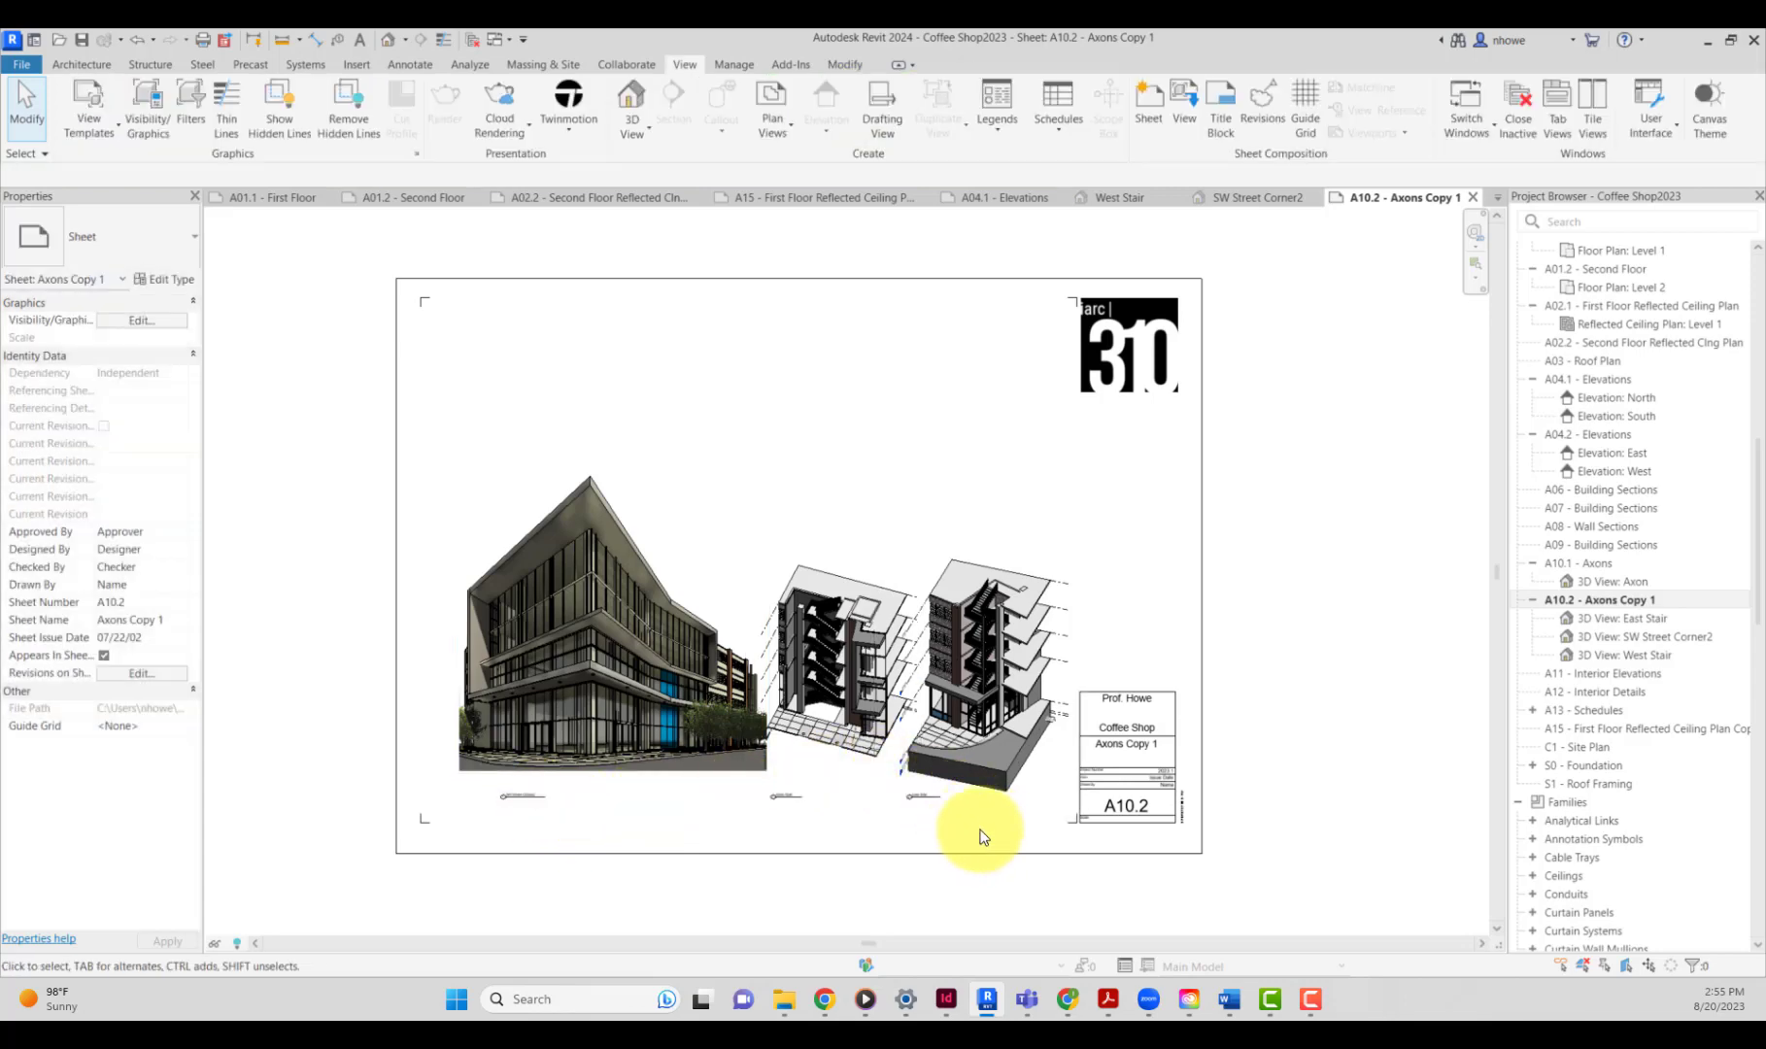
Move all three viewports up the sheet together, and shift the two stair viewports slightly away from the perspective view.
left_click_drag(981, 835, 549, 556)
left_click(905, 751)
left_click_drag(954, 725, 869, 649)
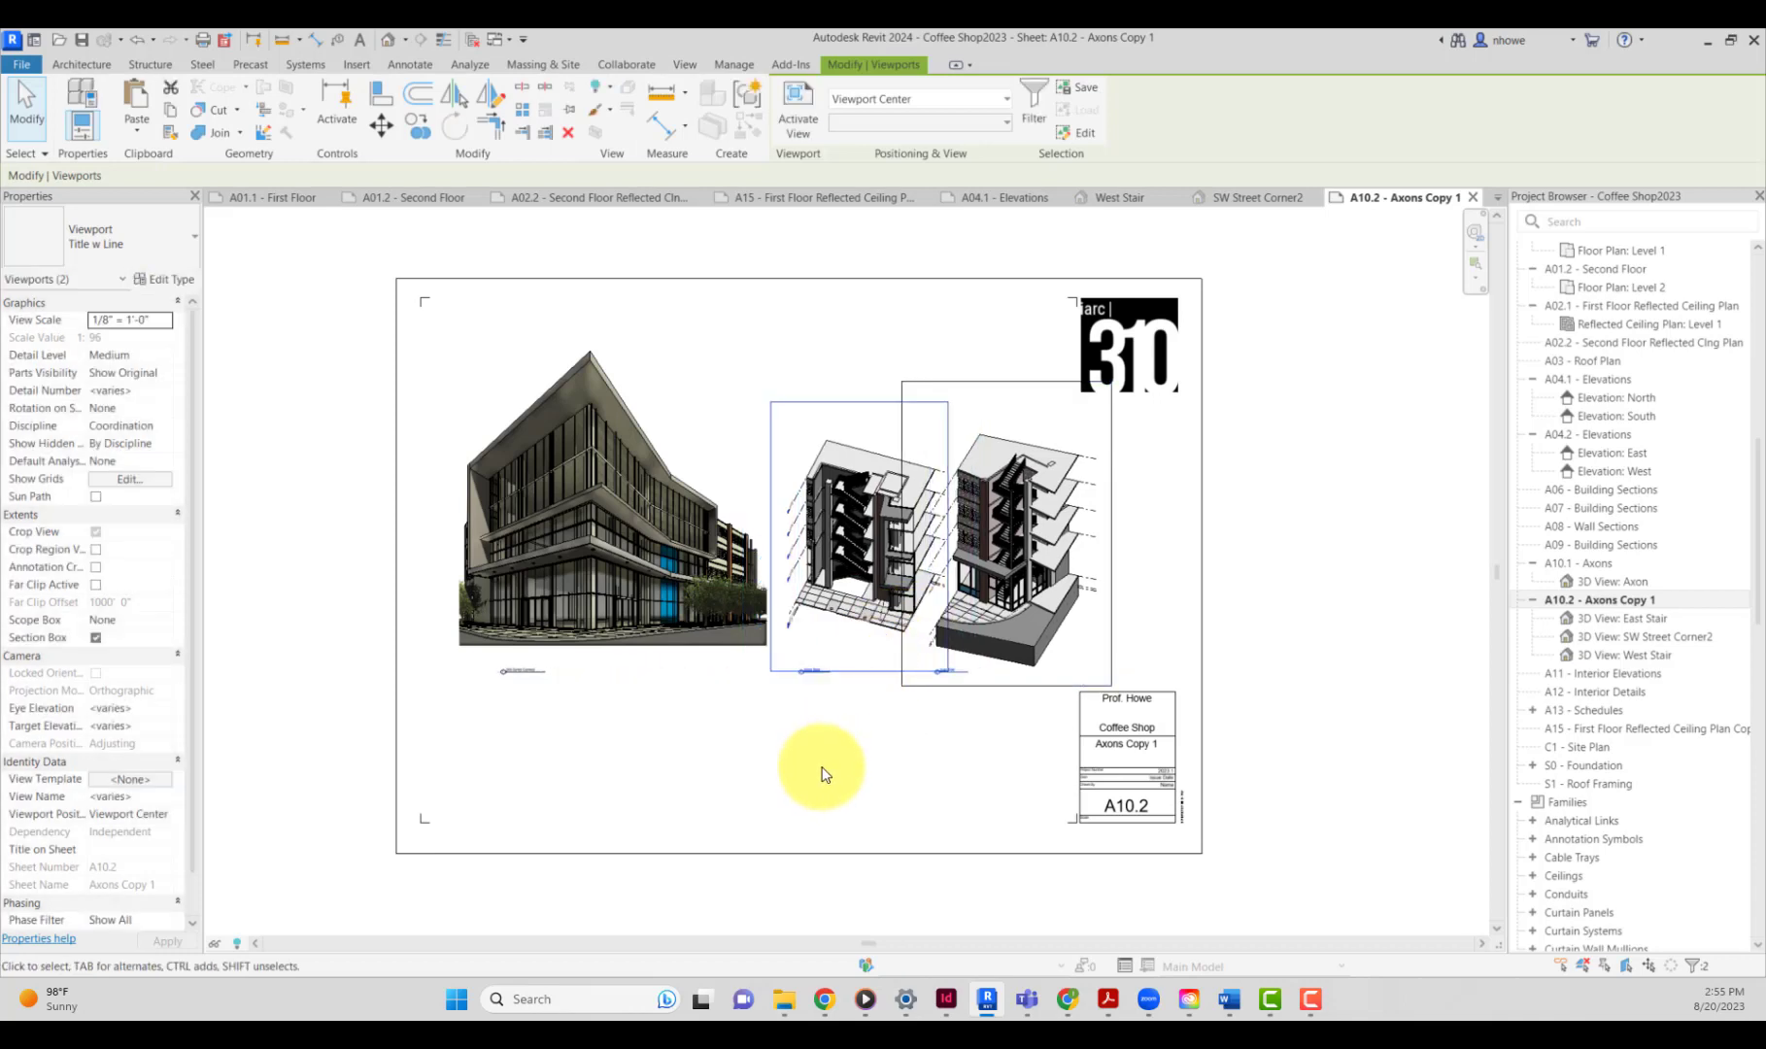
key("Left")
key("Left")
key("Left")
key("Left")
key("Left")
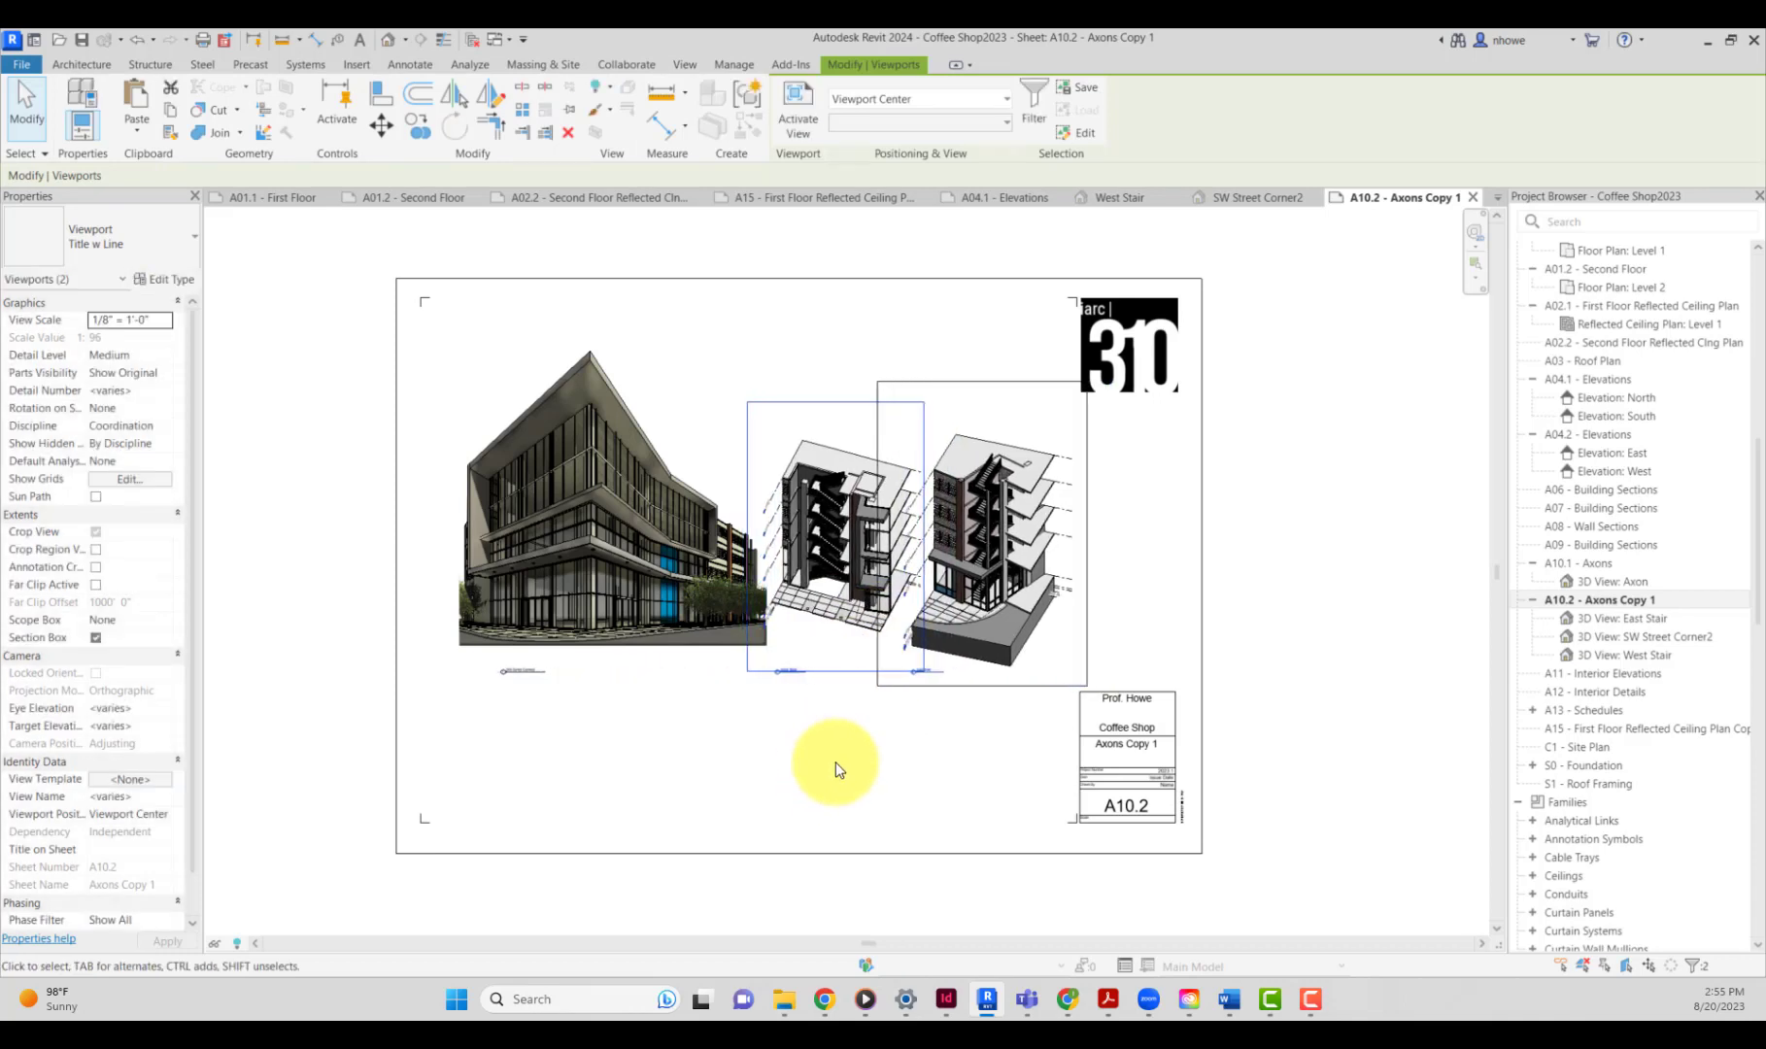
key("Right")
key("Right")
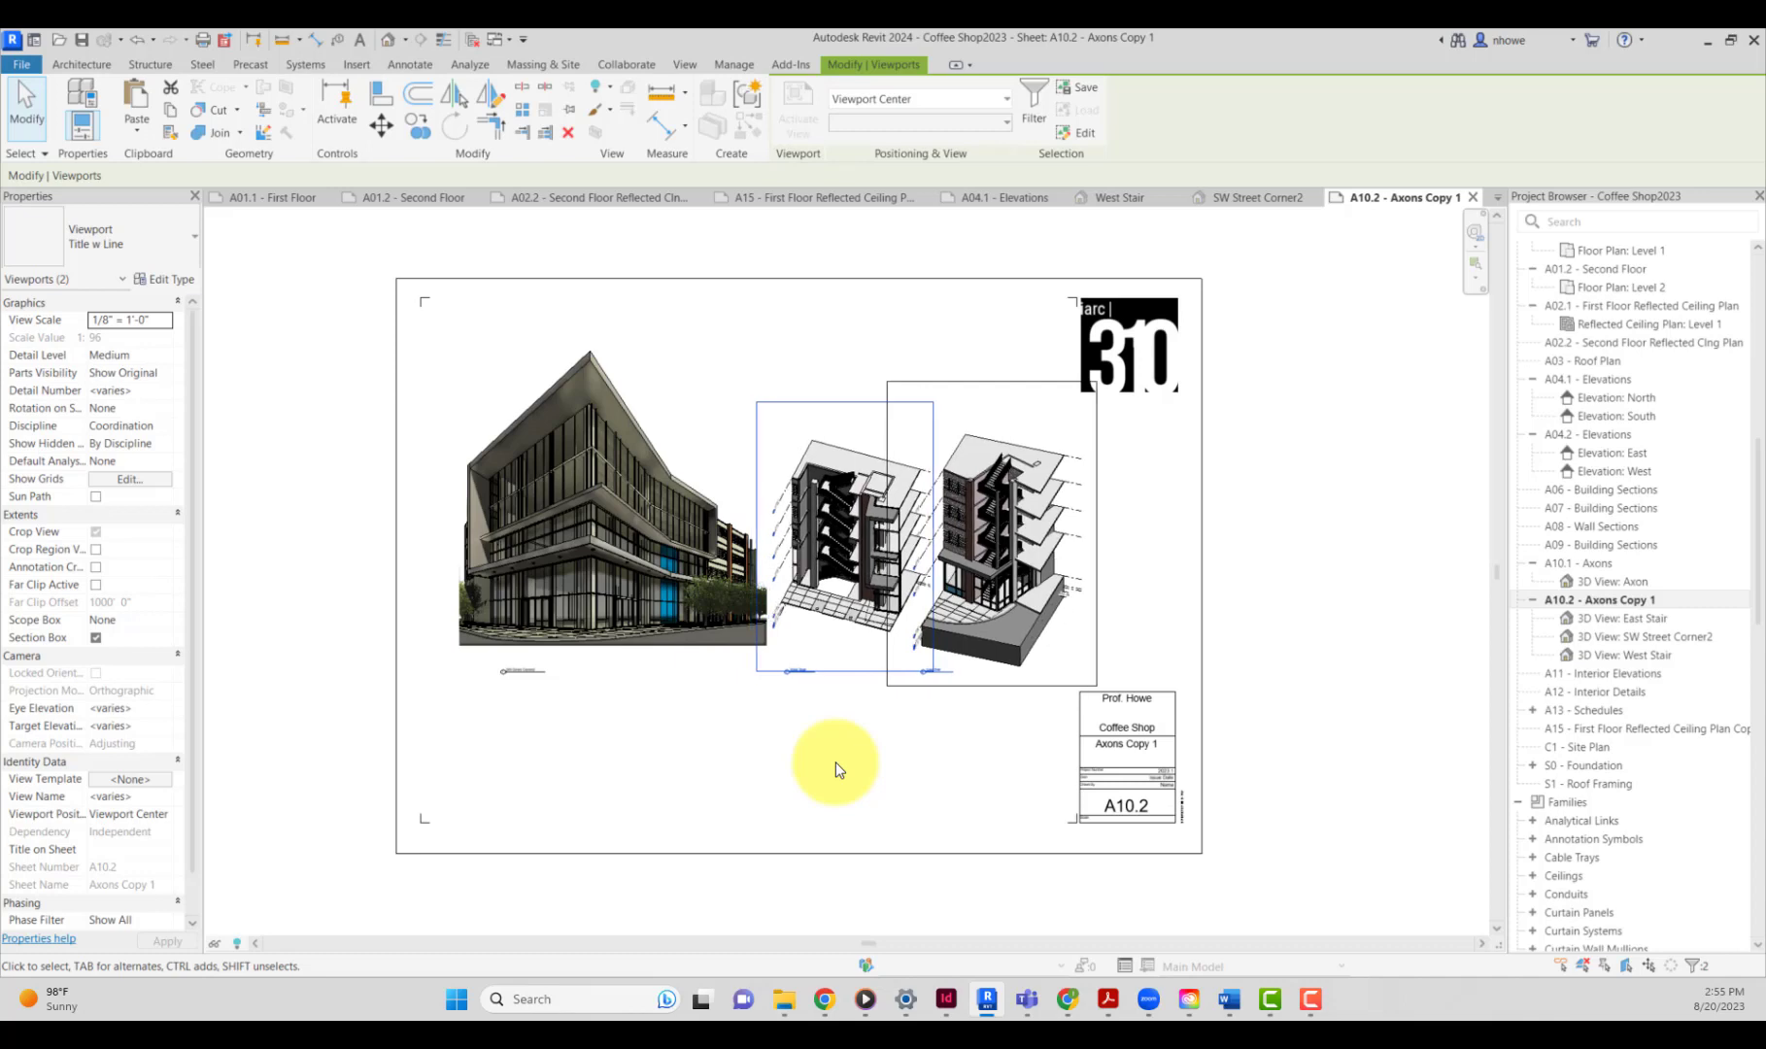
Nudge the West Stair viewport down until the stair's base is nearly level with the base of the East Stair.
left_click(875, 611)
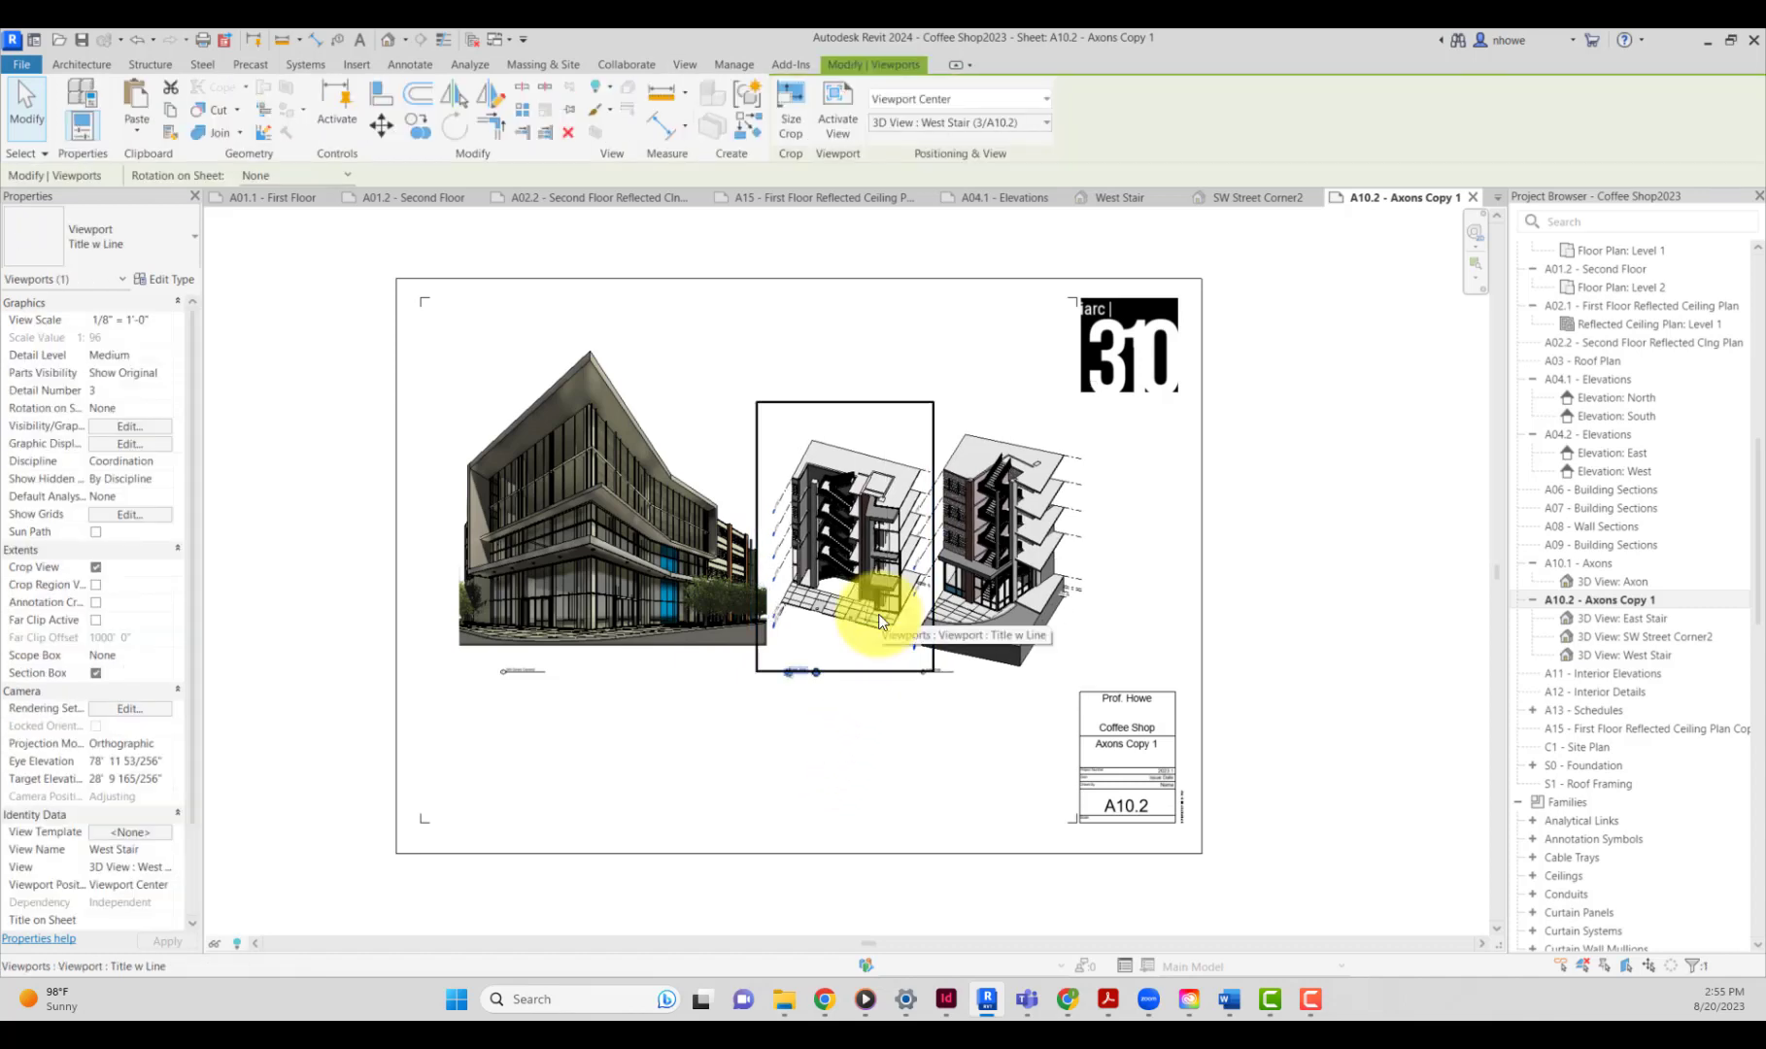
key("Down")
key("Down")
key("Down")
key("Down")
key("Down")
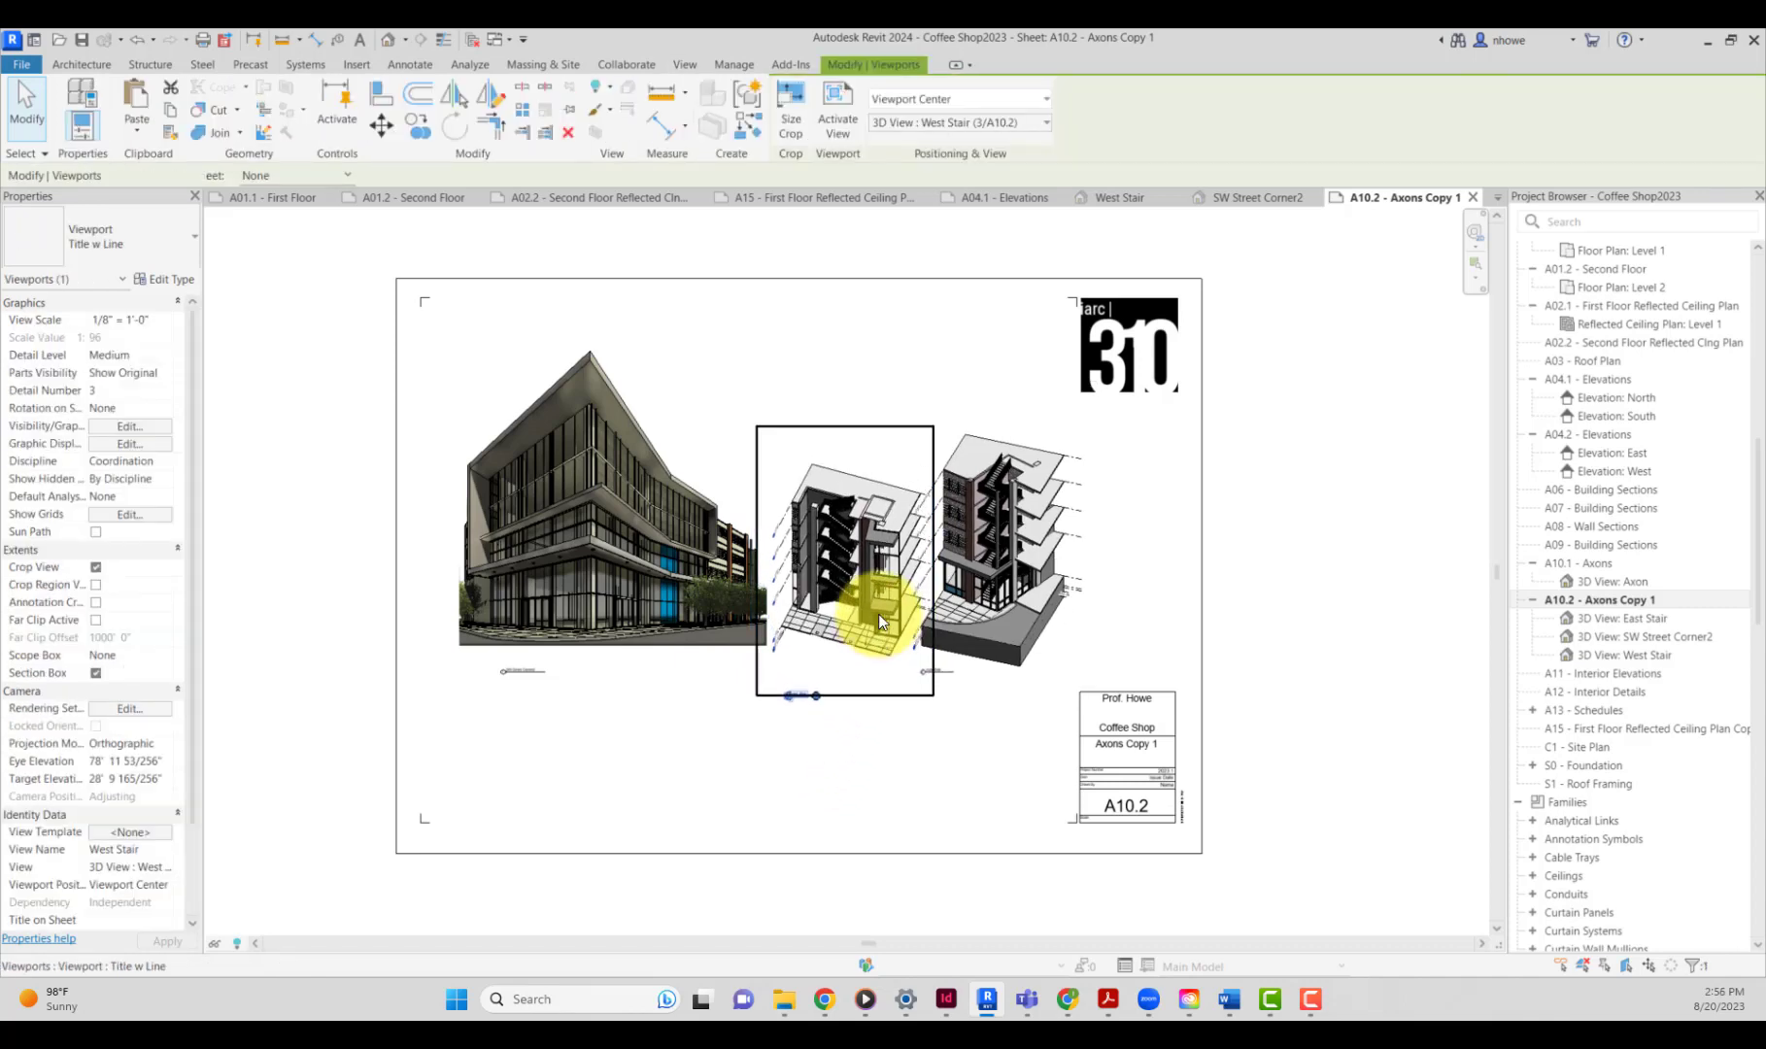
key("Down")
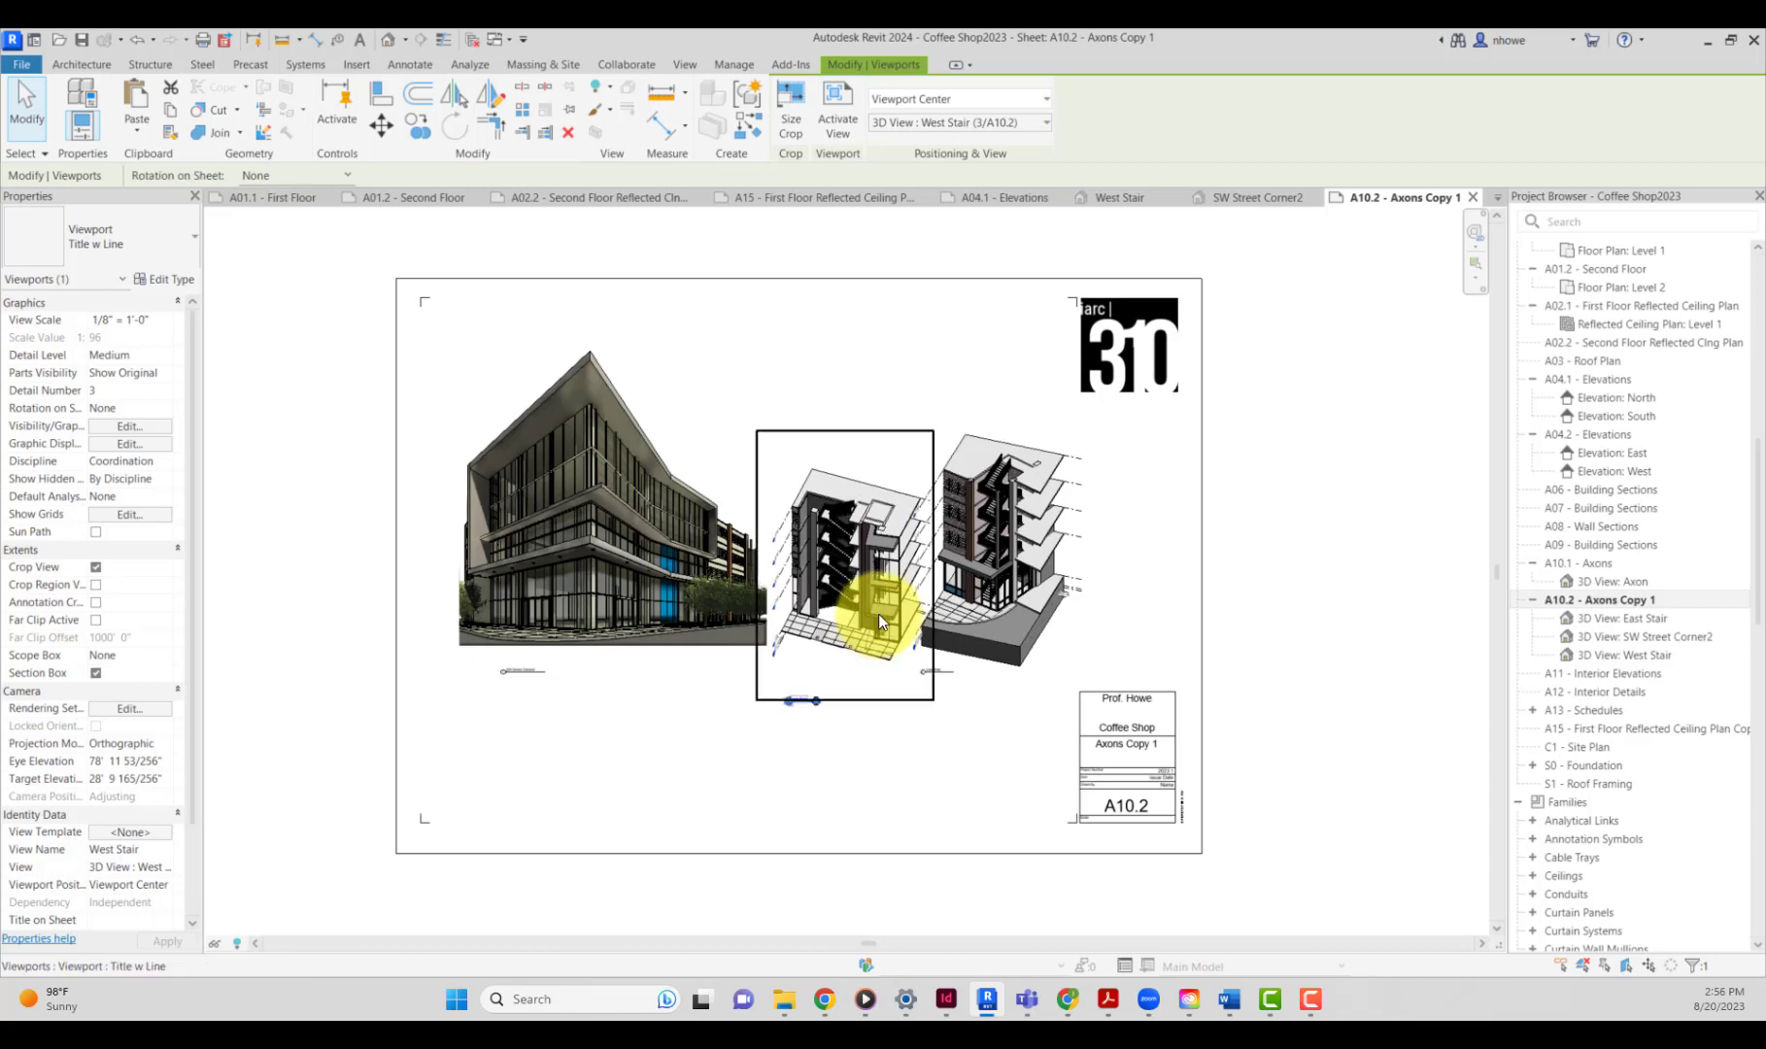
key("Up")
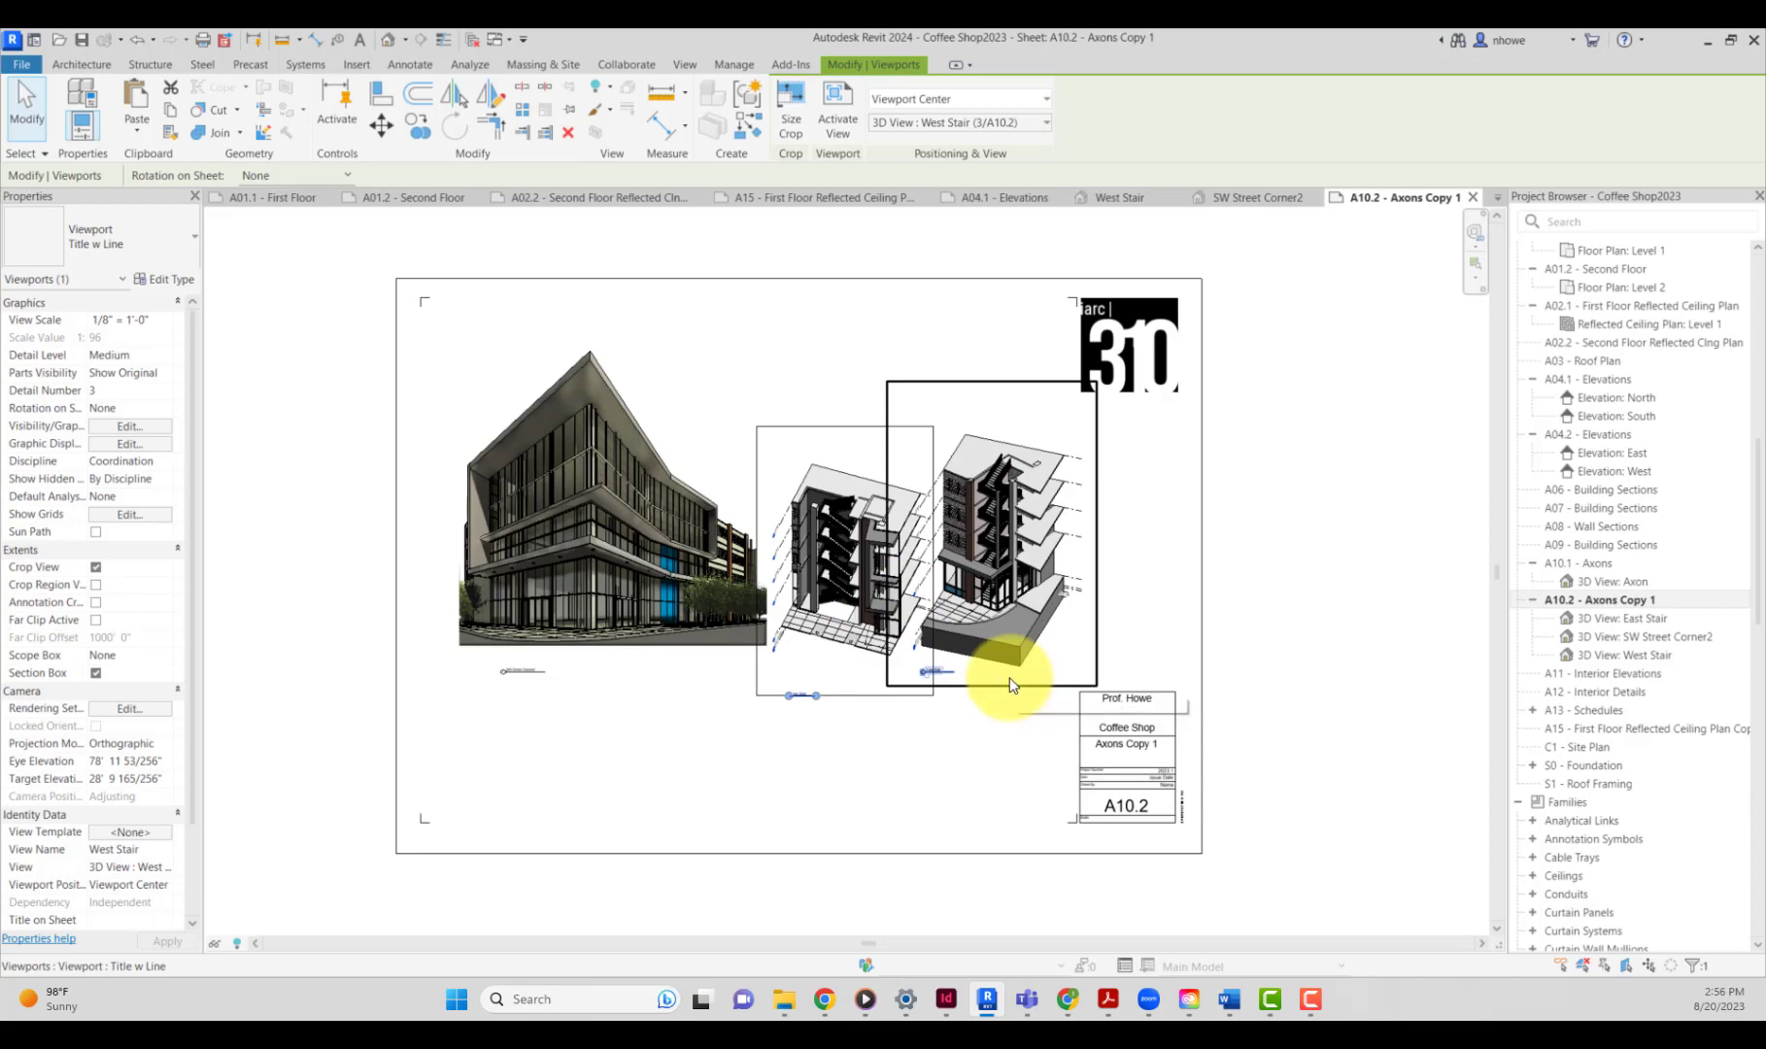
Orbit the West Stair view slightly inside its activated viewport, return to the sheet, and raise its title level with the other titles.
double_click(856, 657)
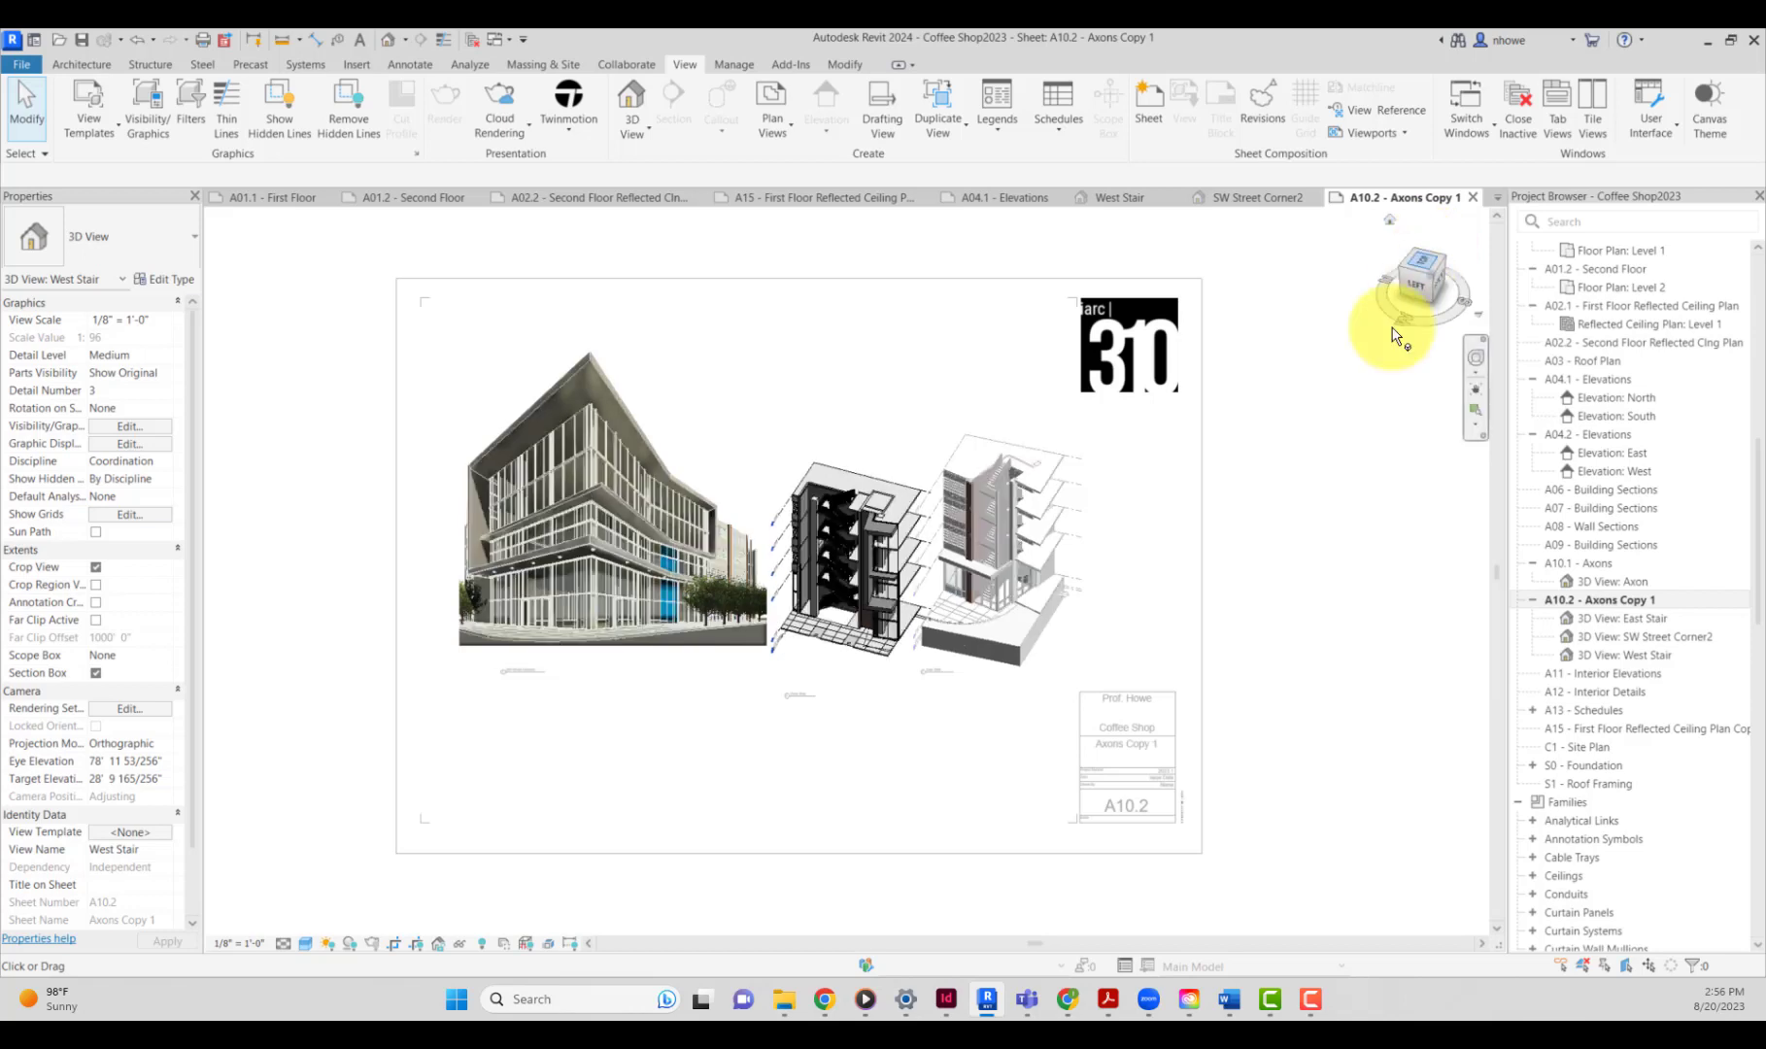
double_click(879, 772)
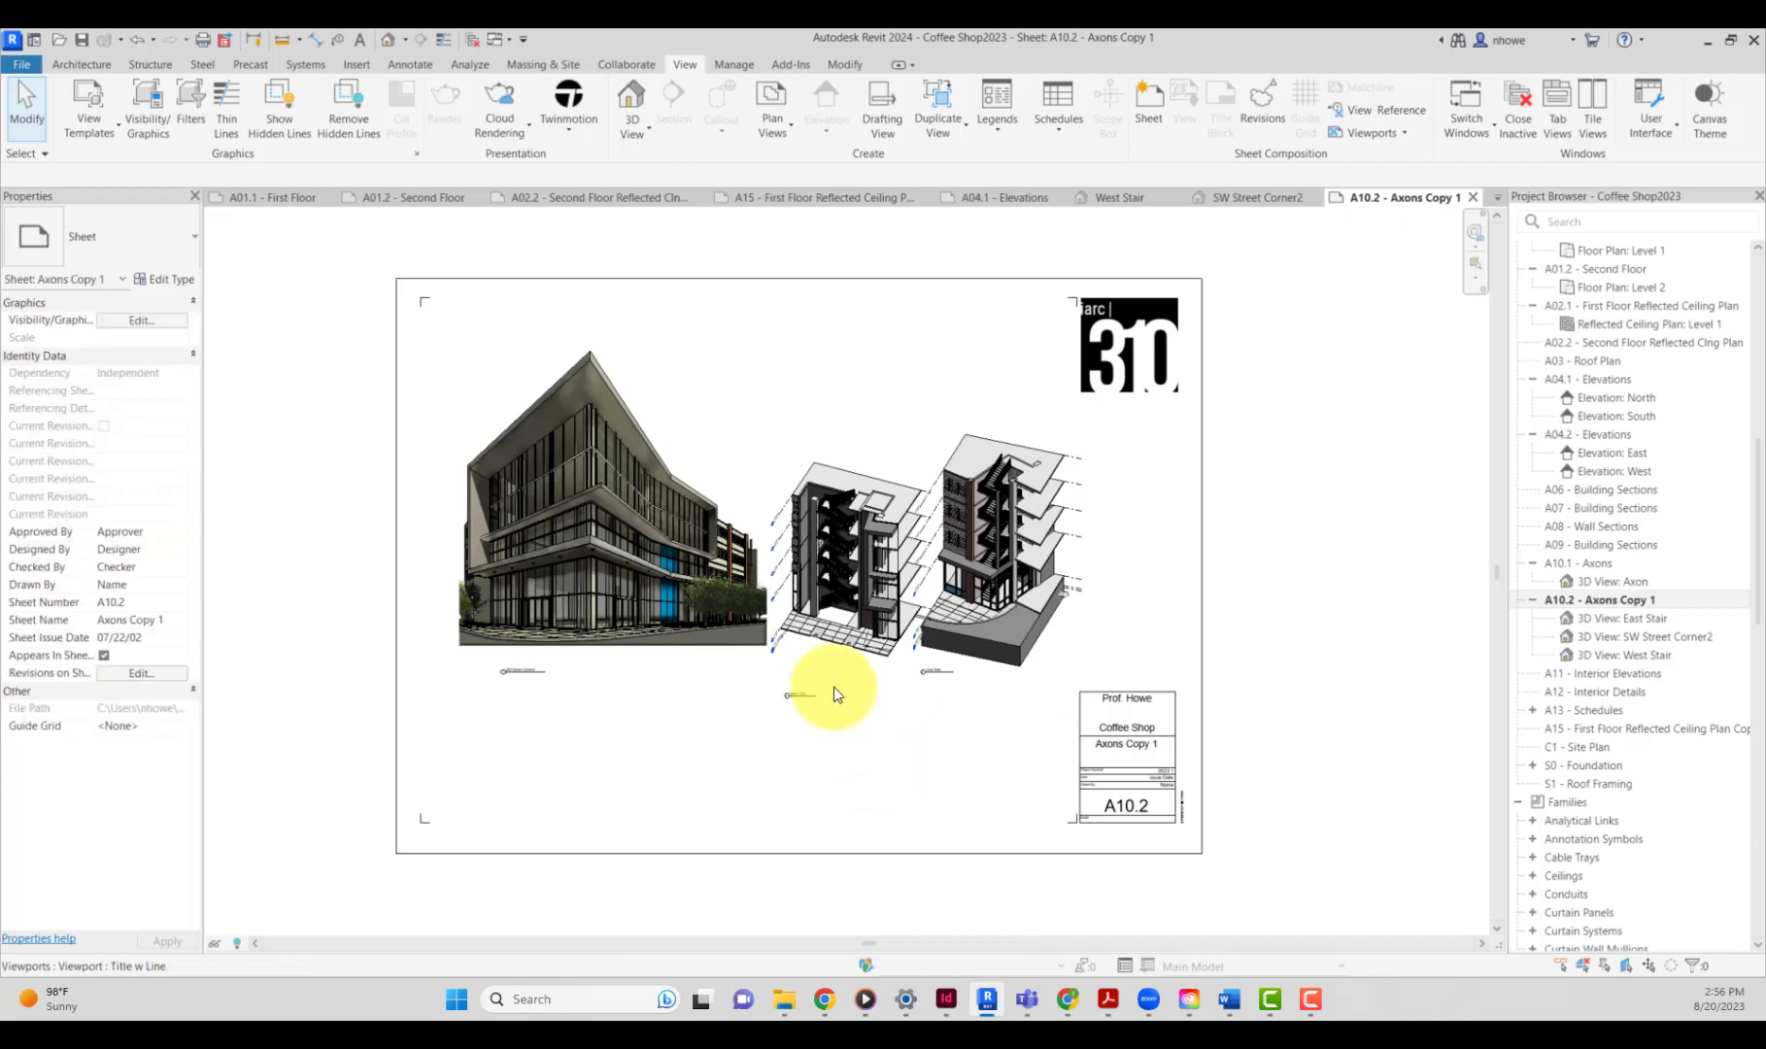
left_click(809, 697)
left_click_drag(811, 697, 811, 674)
left_click(839, 734)
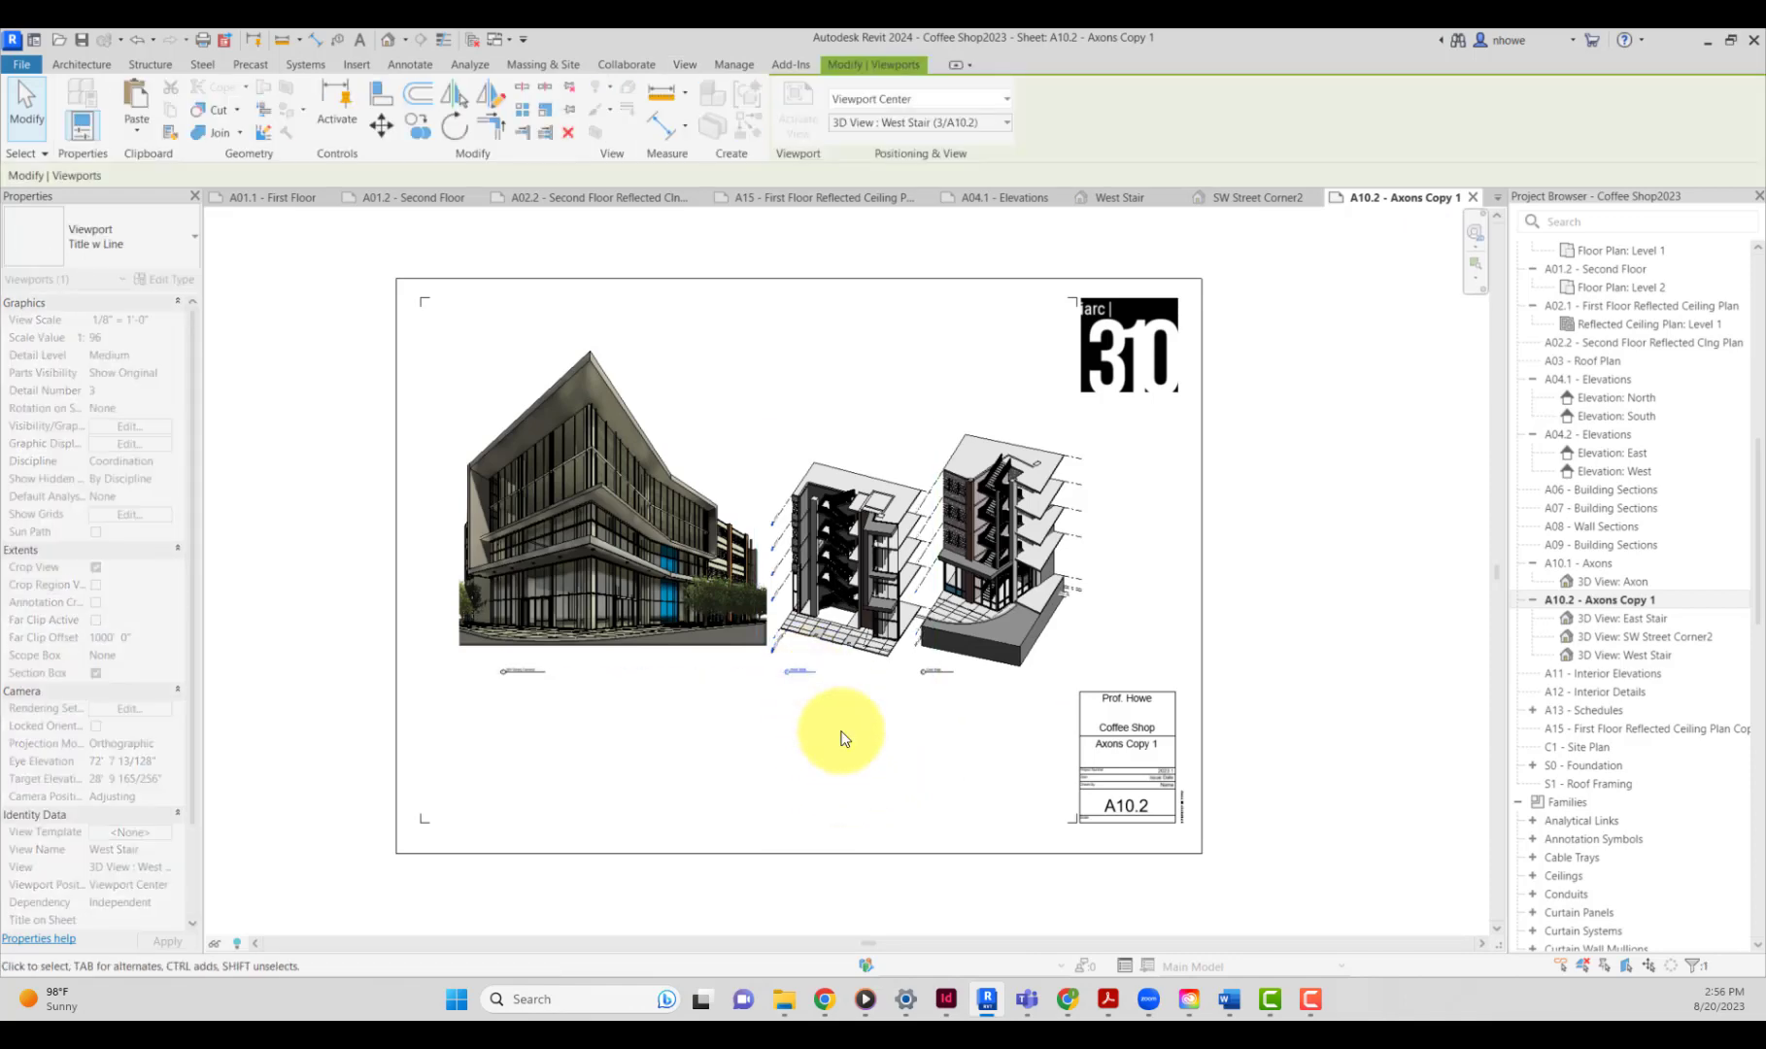
Select all three viewports and nudge them together toward the sheet's left border, away from the title block.
scroll(847, 723, "up", 1)
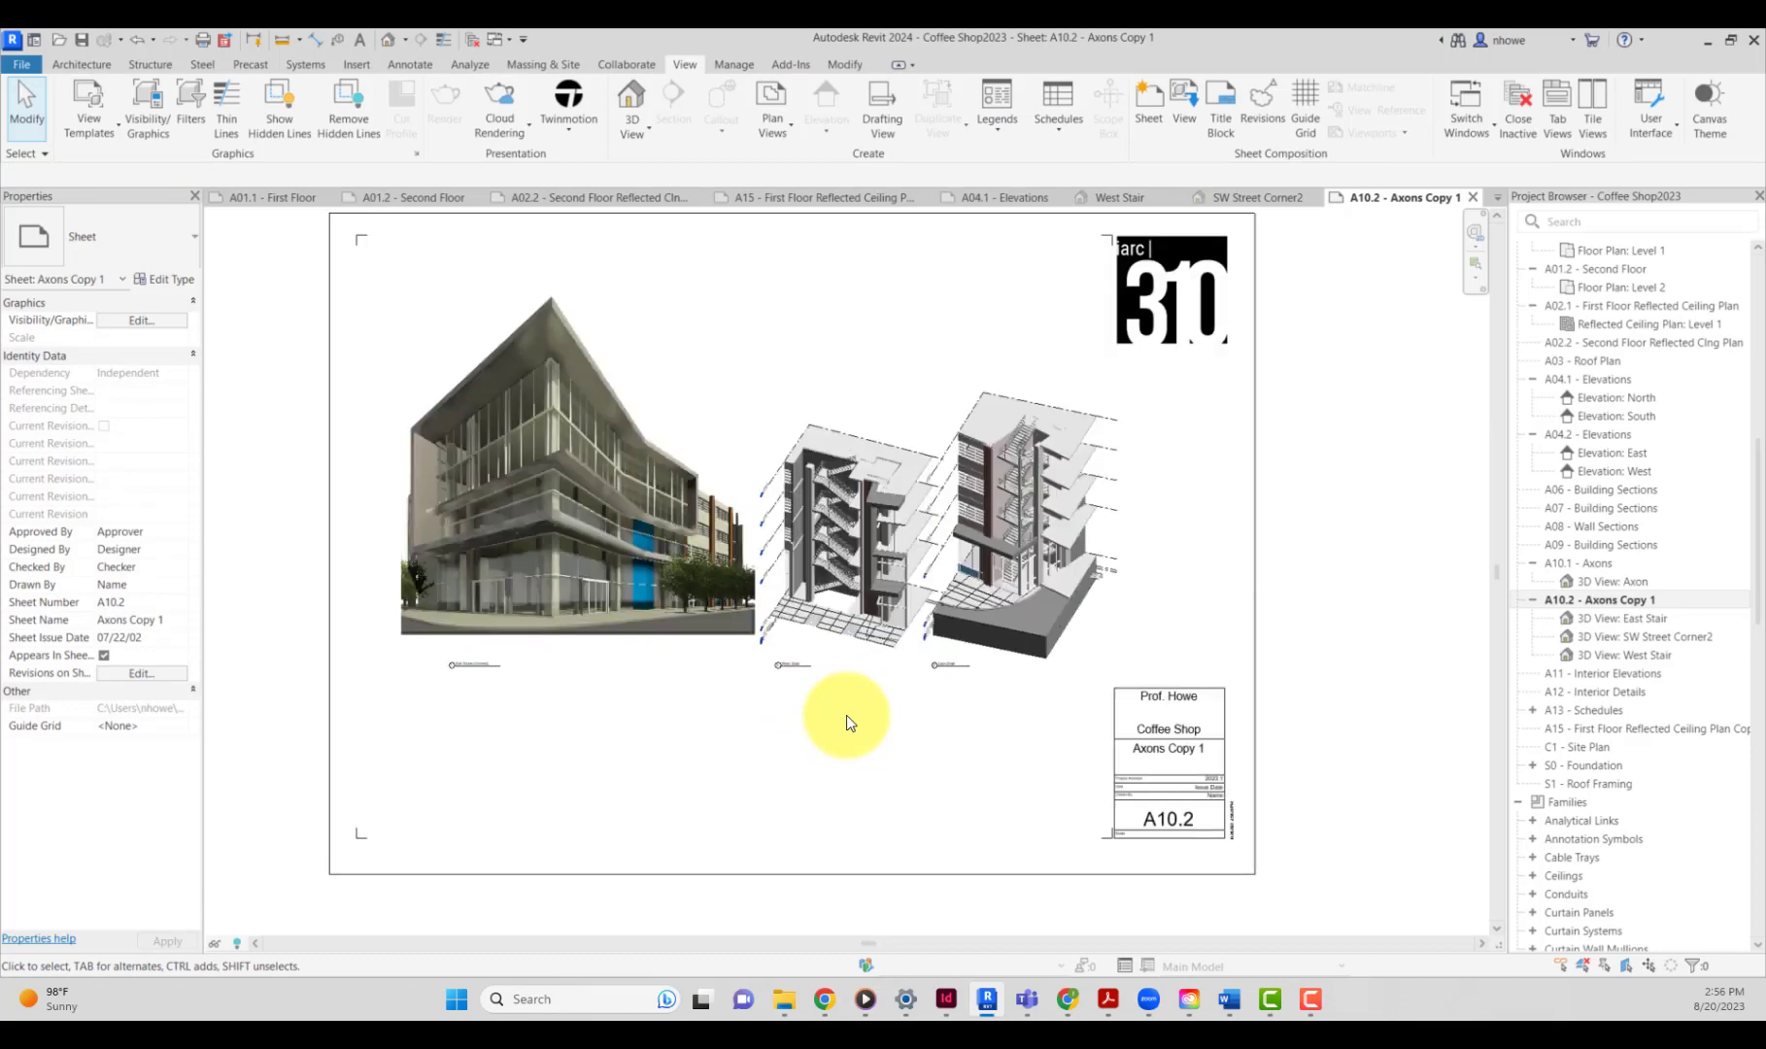
left_click_drag(845, 719, 409, 587)
key("Left")
key("Left")
key("Left")
key("Left")
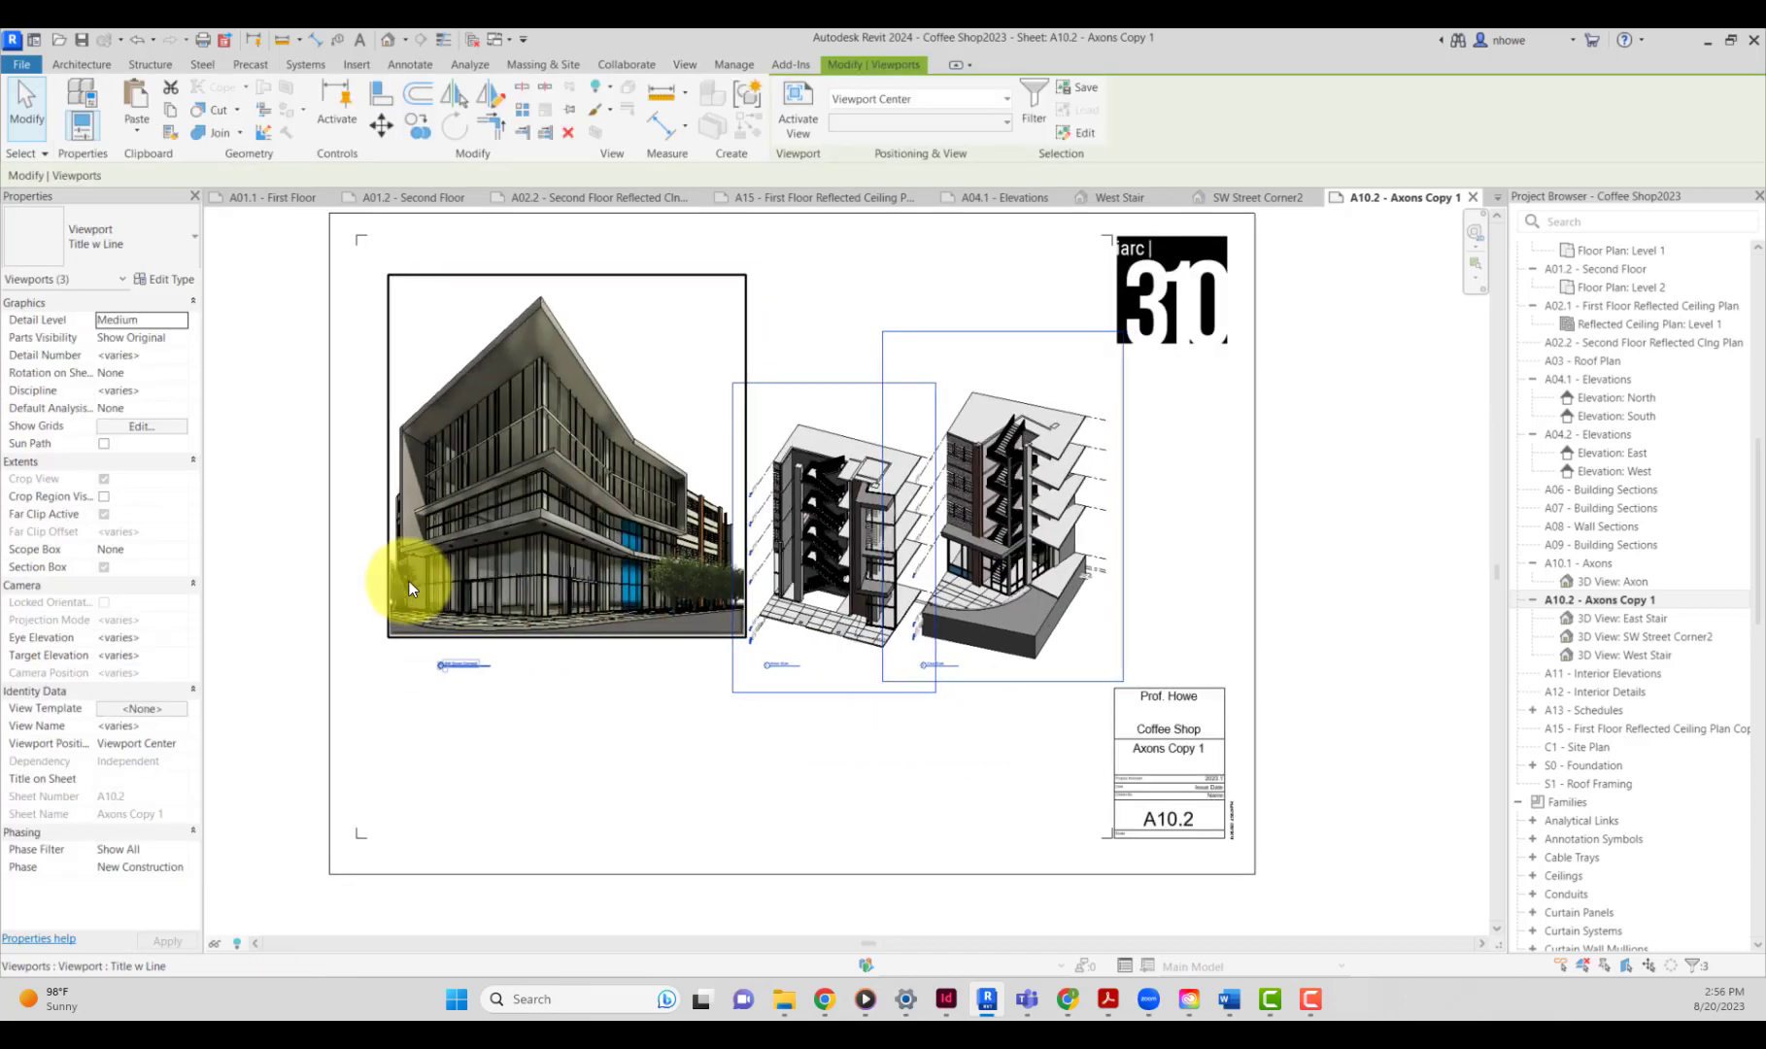
left_click(701, 741)
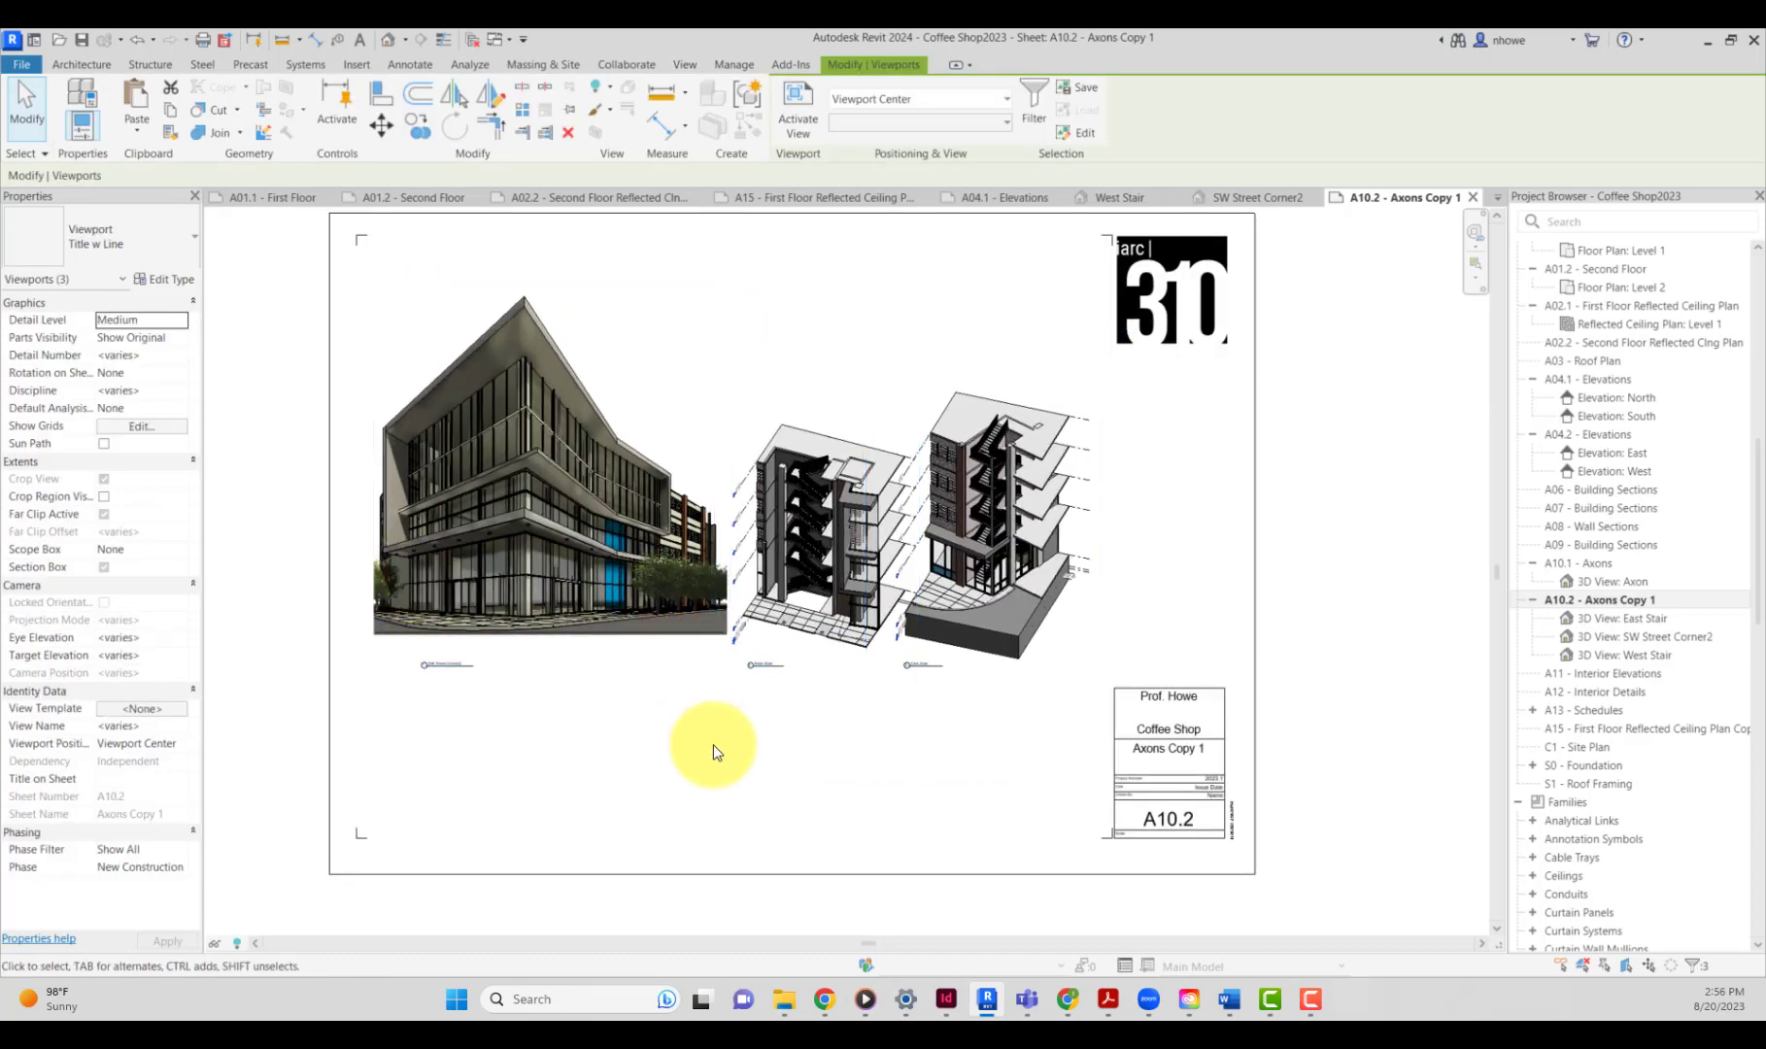
Rename the sheet in the title block as Axons 2.
left_click(1169, 755)
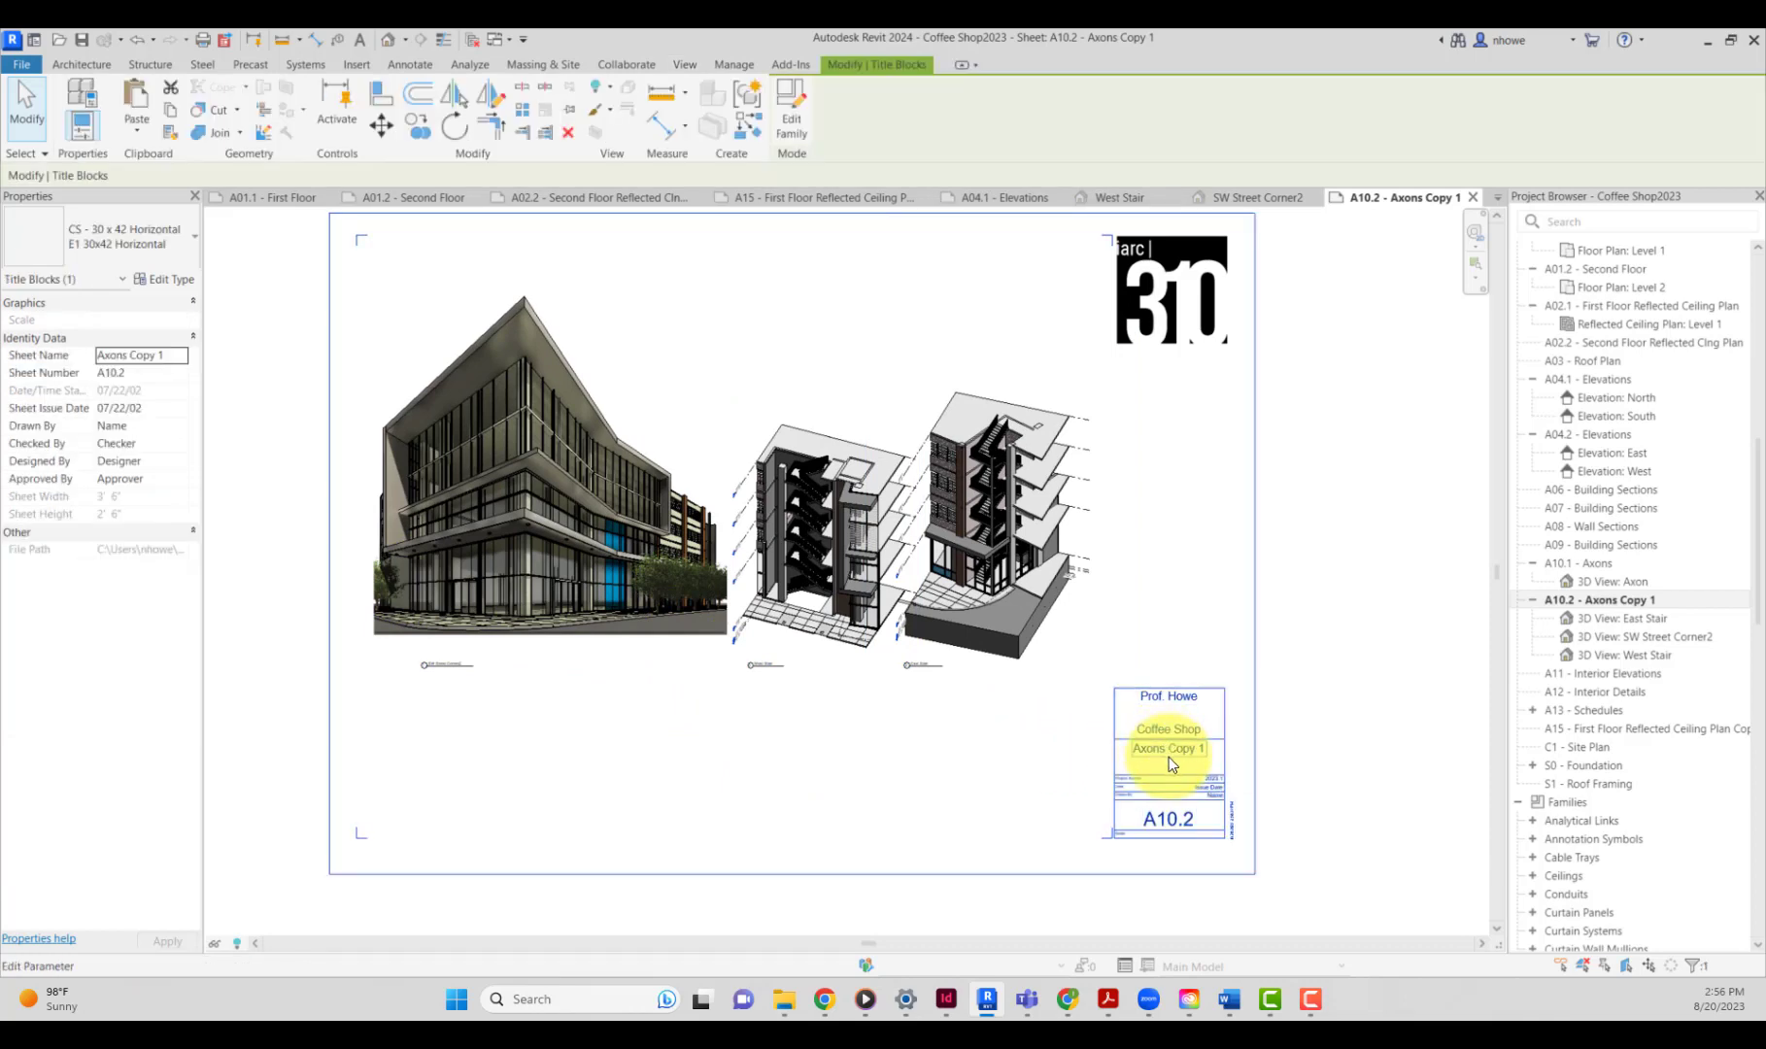
left_click_drag(1164, 753, 1216, 745)
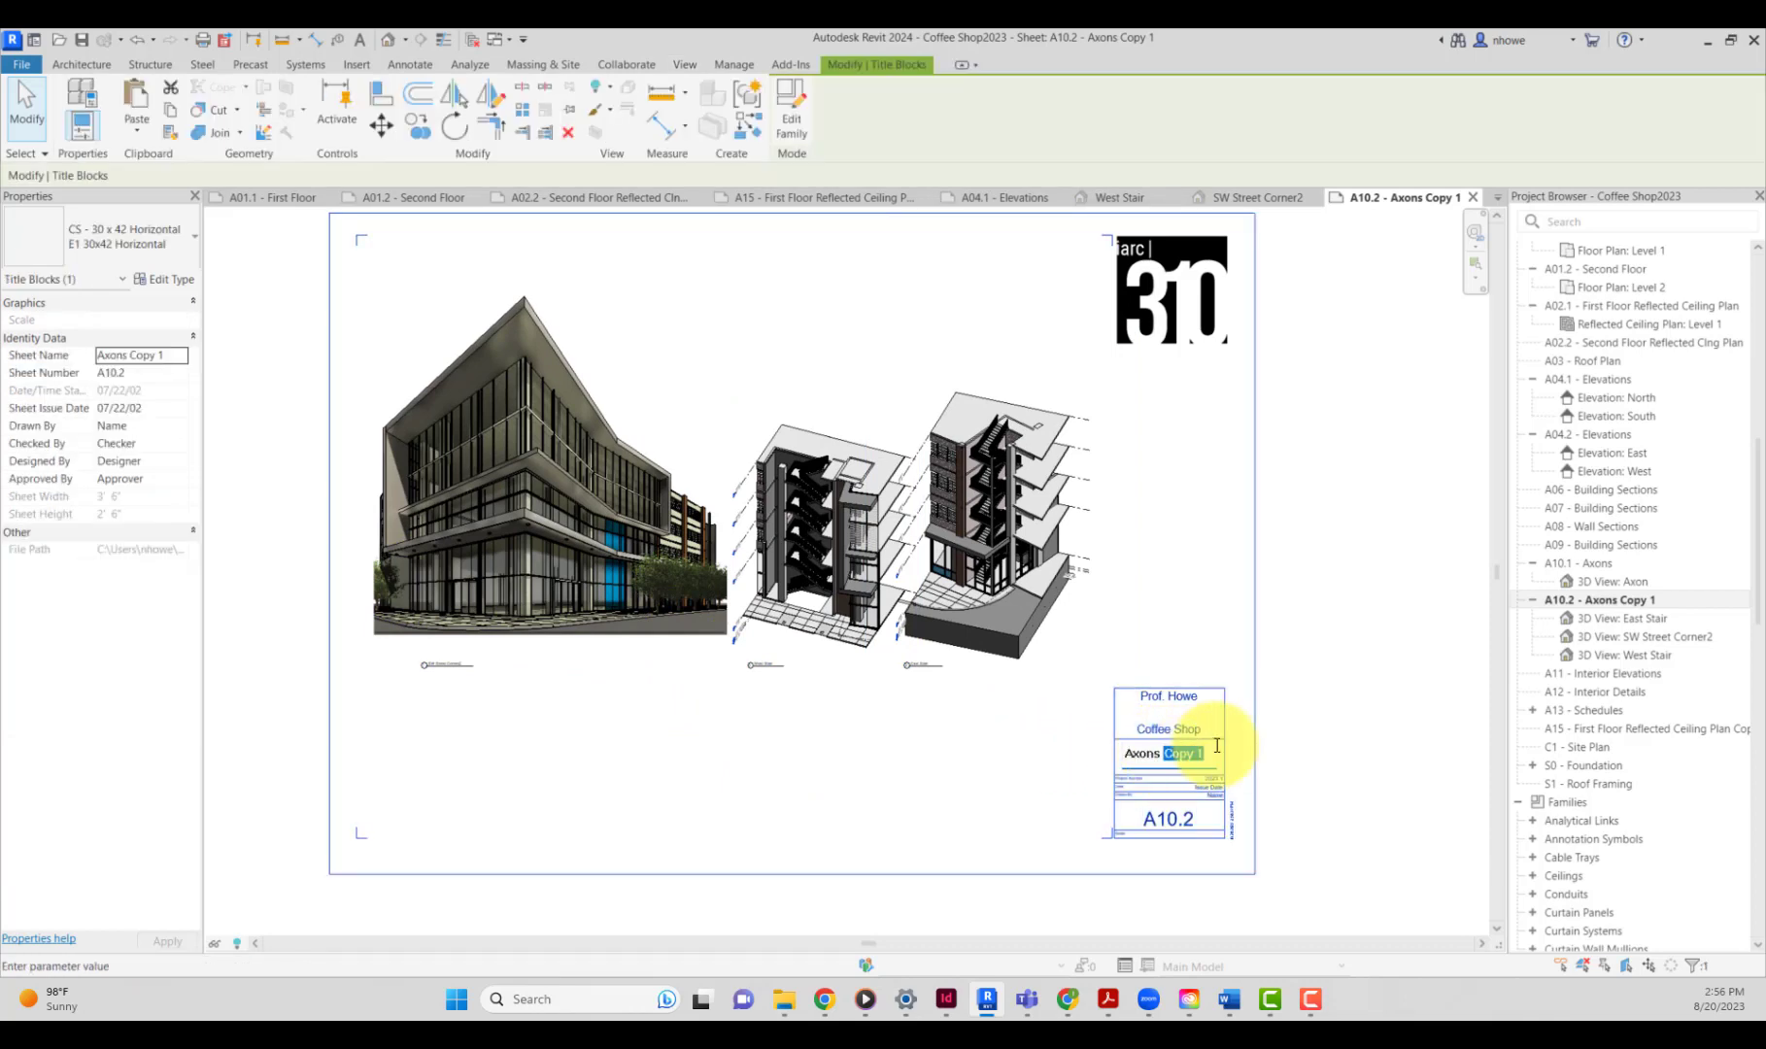
key("Return")
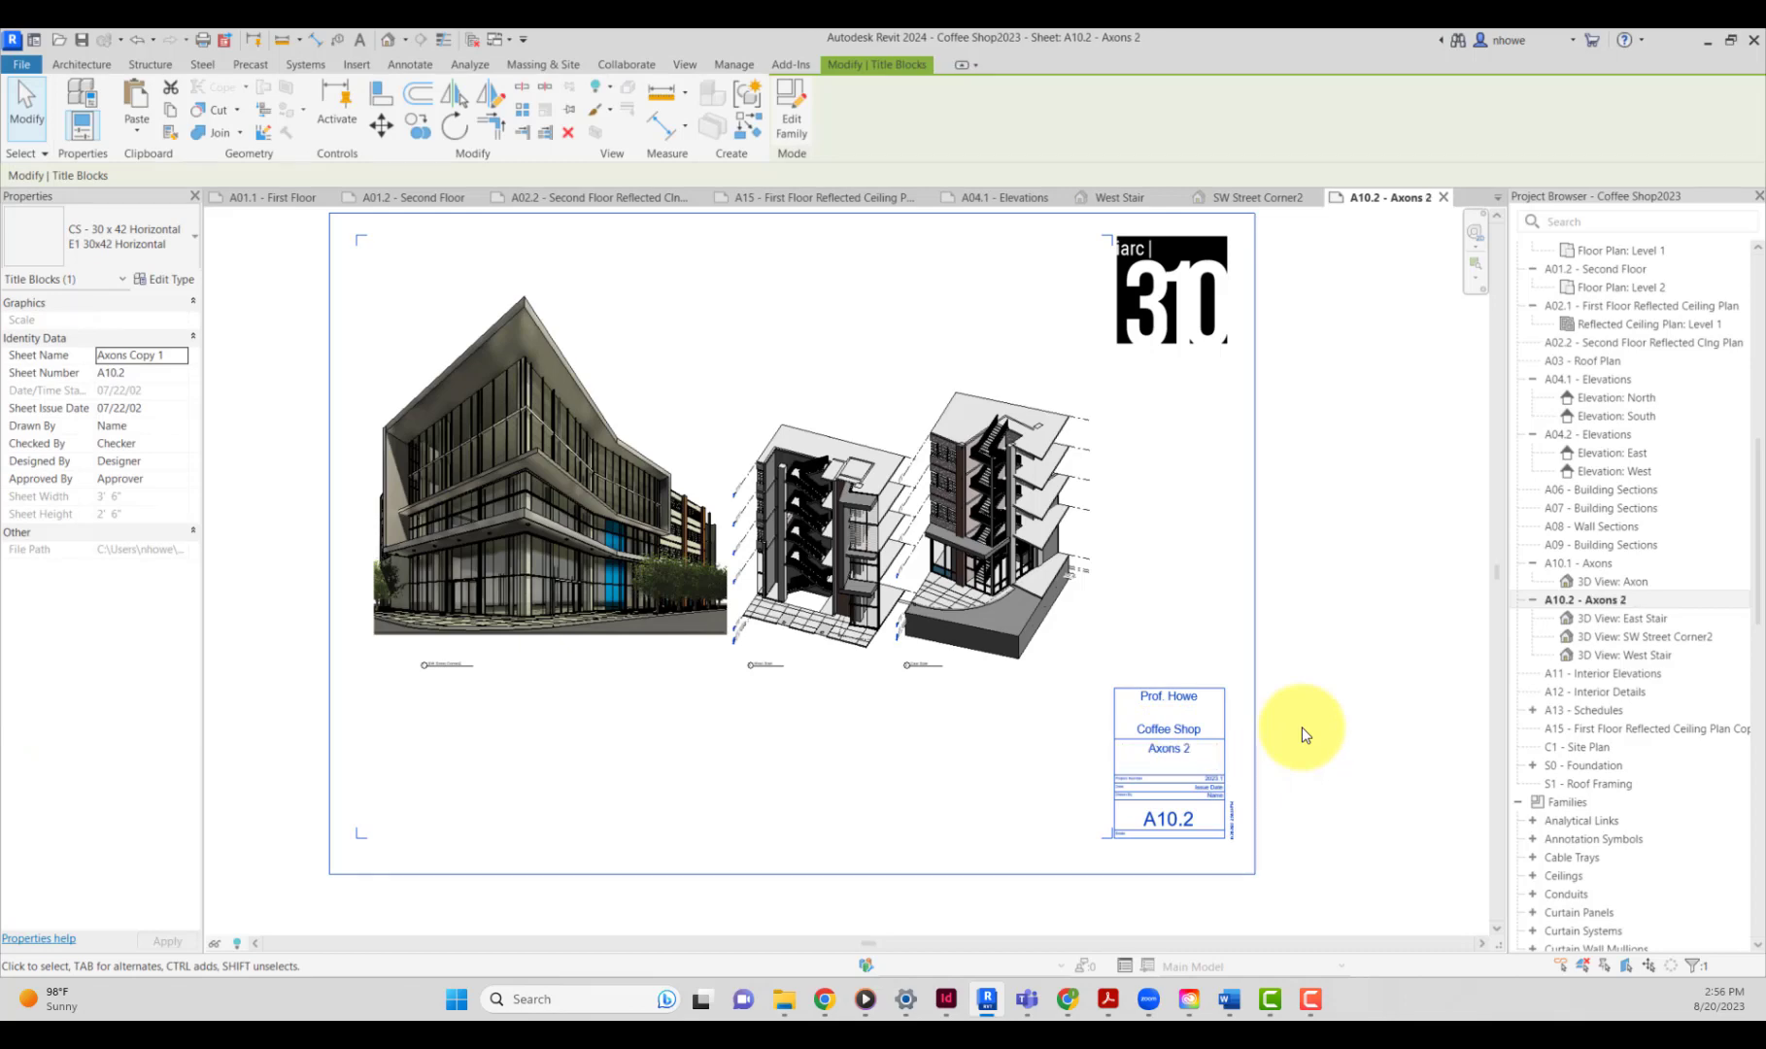
Select all three viewports and move them together down the sheet, keeping the stair views just above the title block.
scroll(1330, 724, "down", 2)
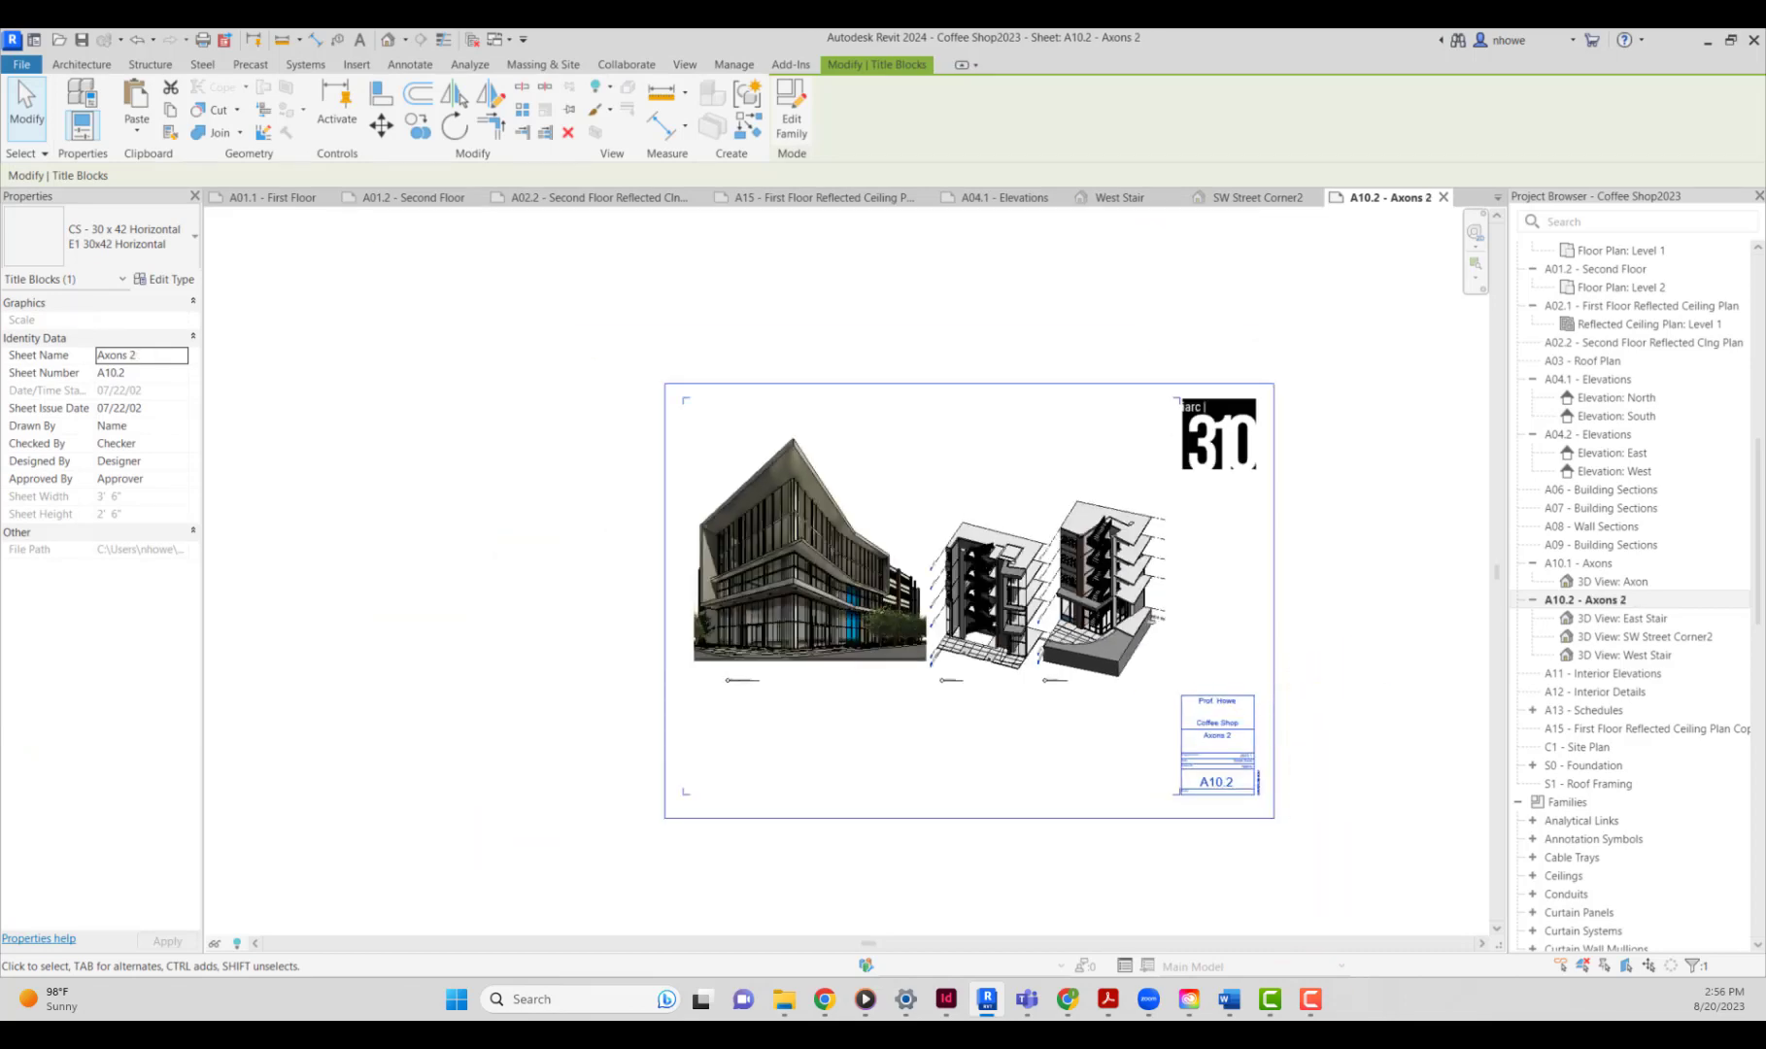
scroll(828, 556, "up", 1)
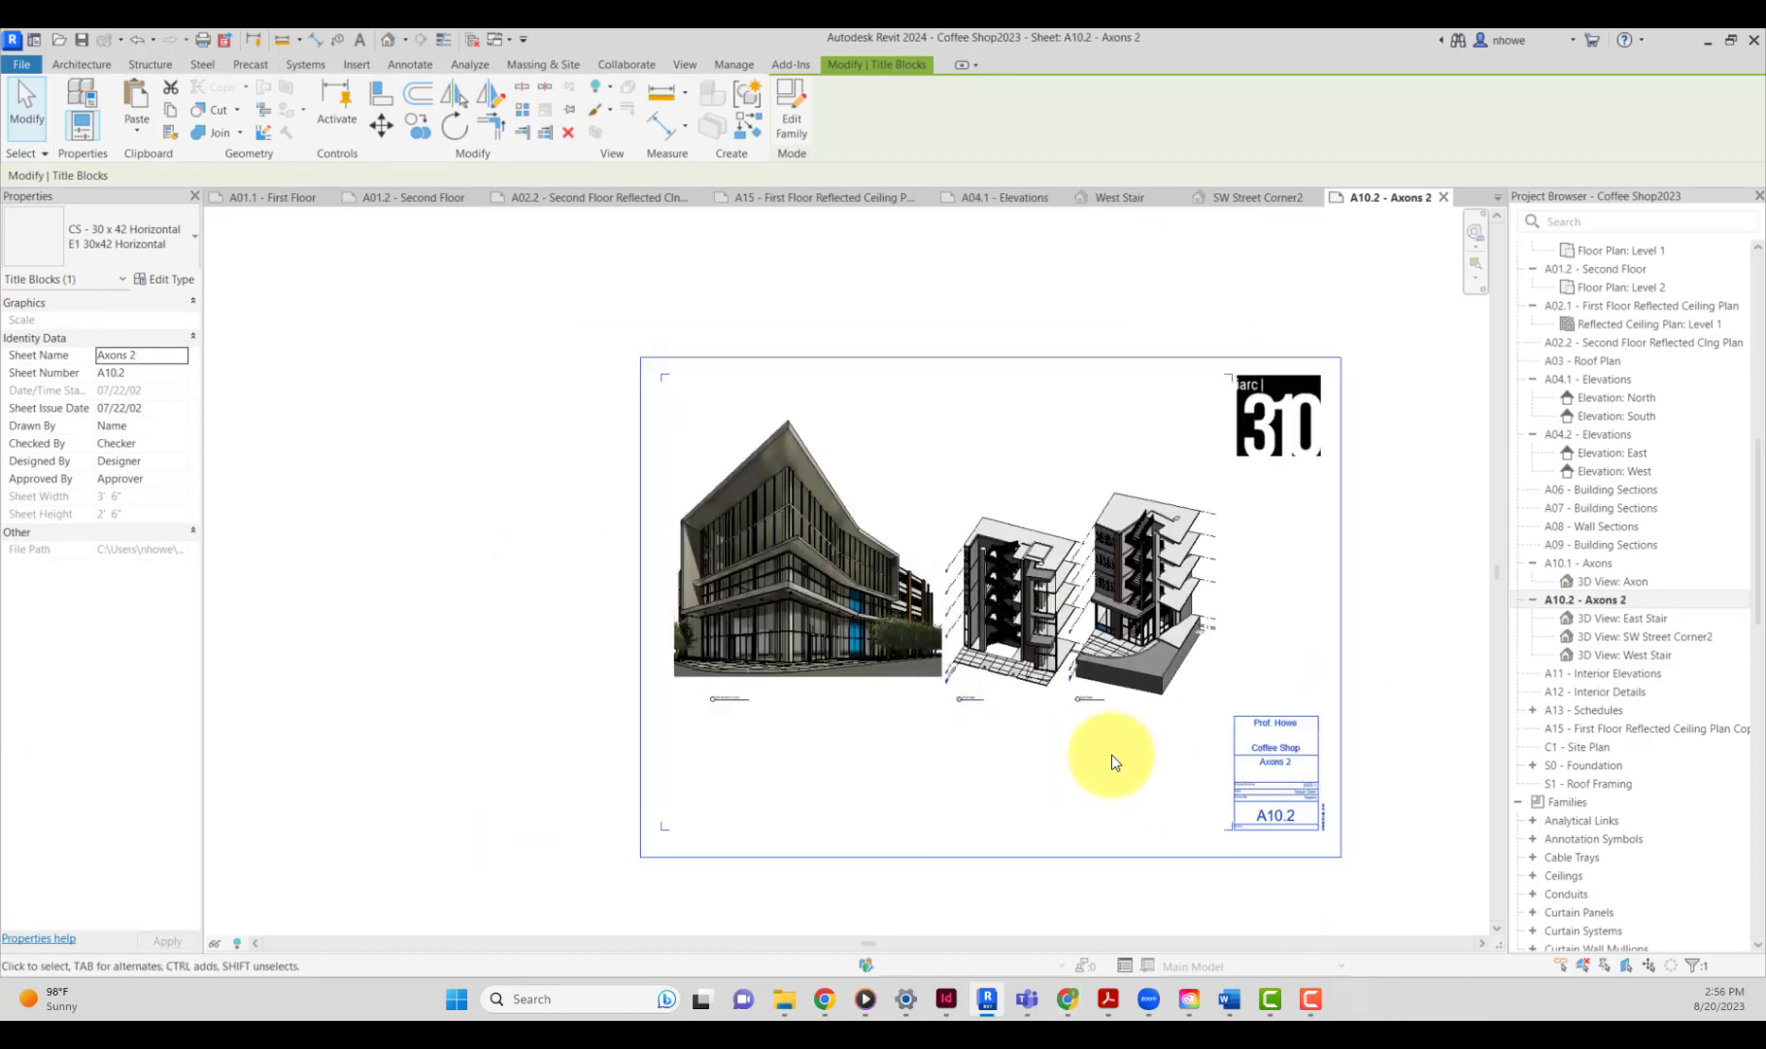
left_click_drag(1166, 785, 814, 617)
key("shift+Down")
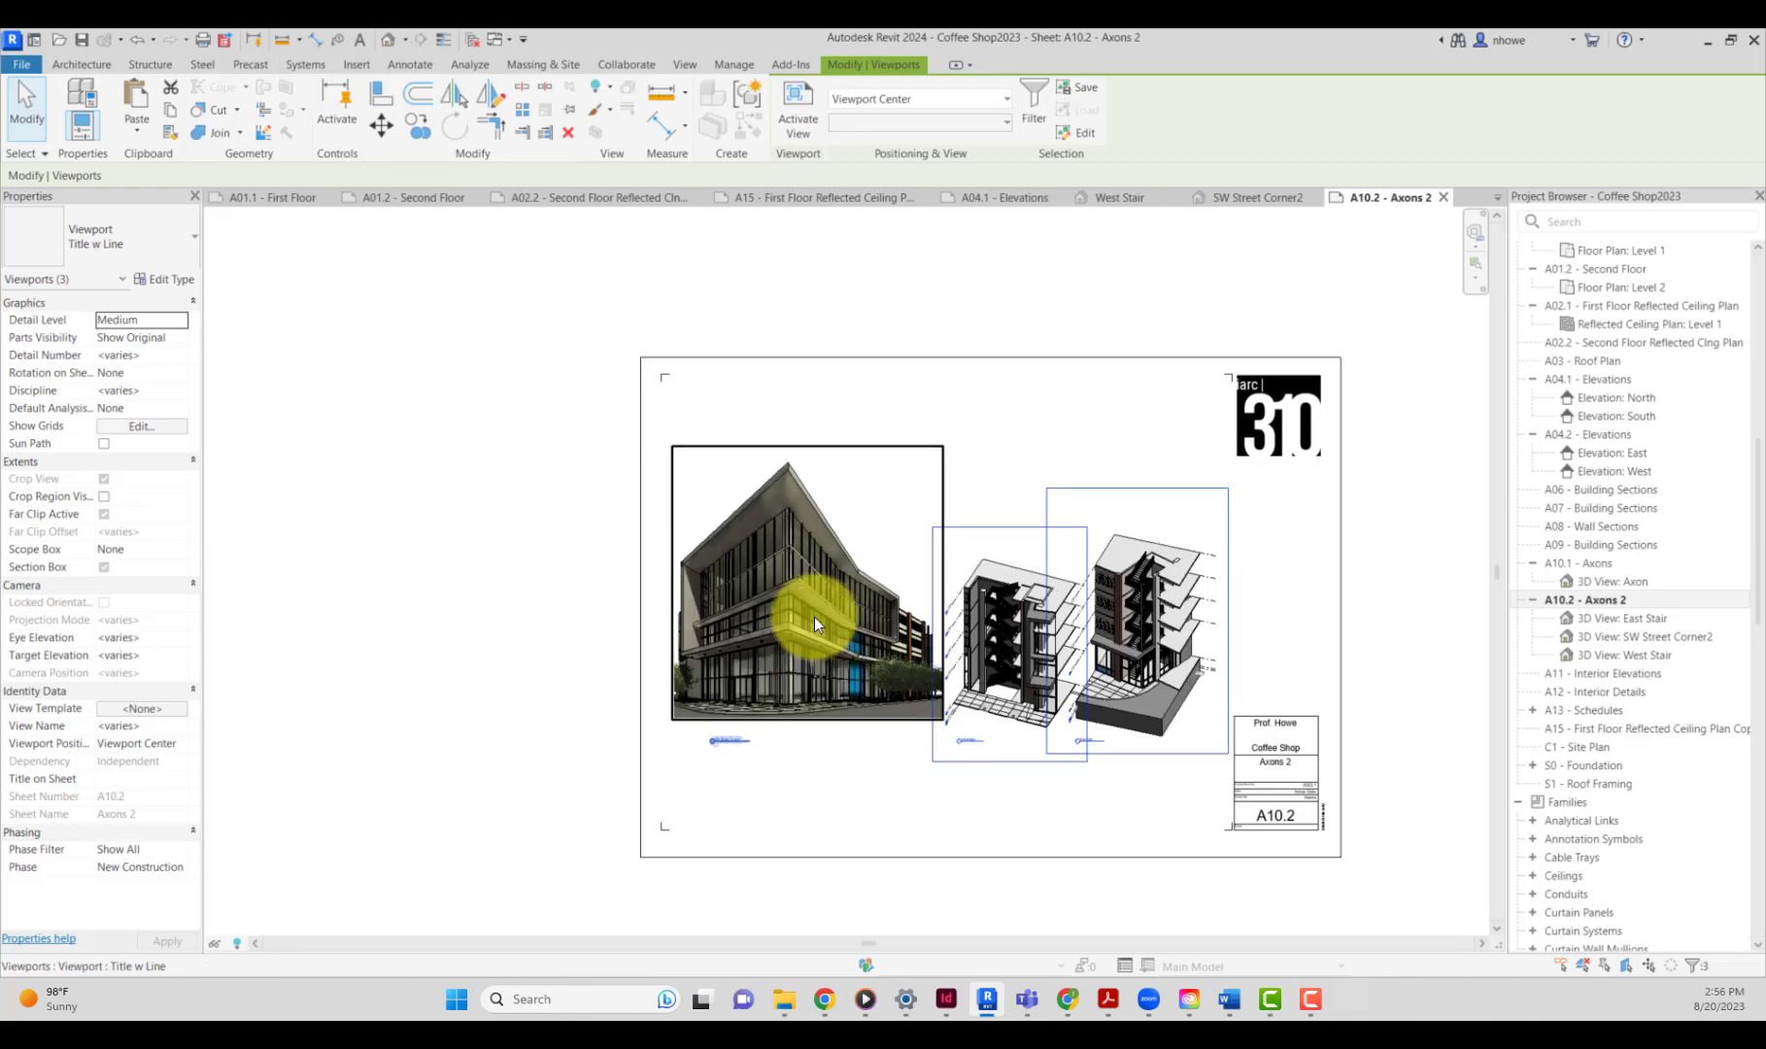
key("Down")
key("Down")
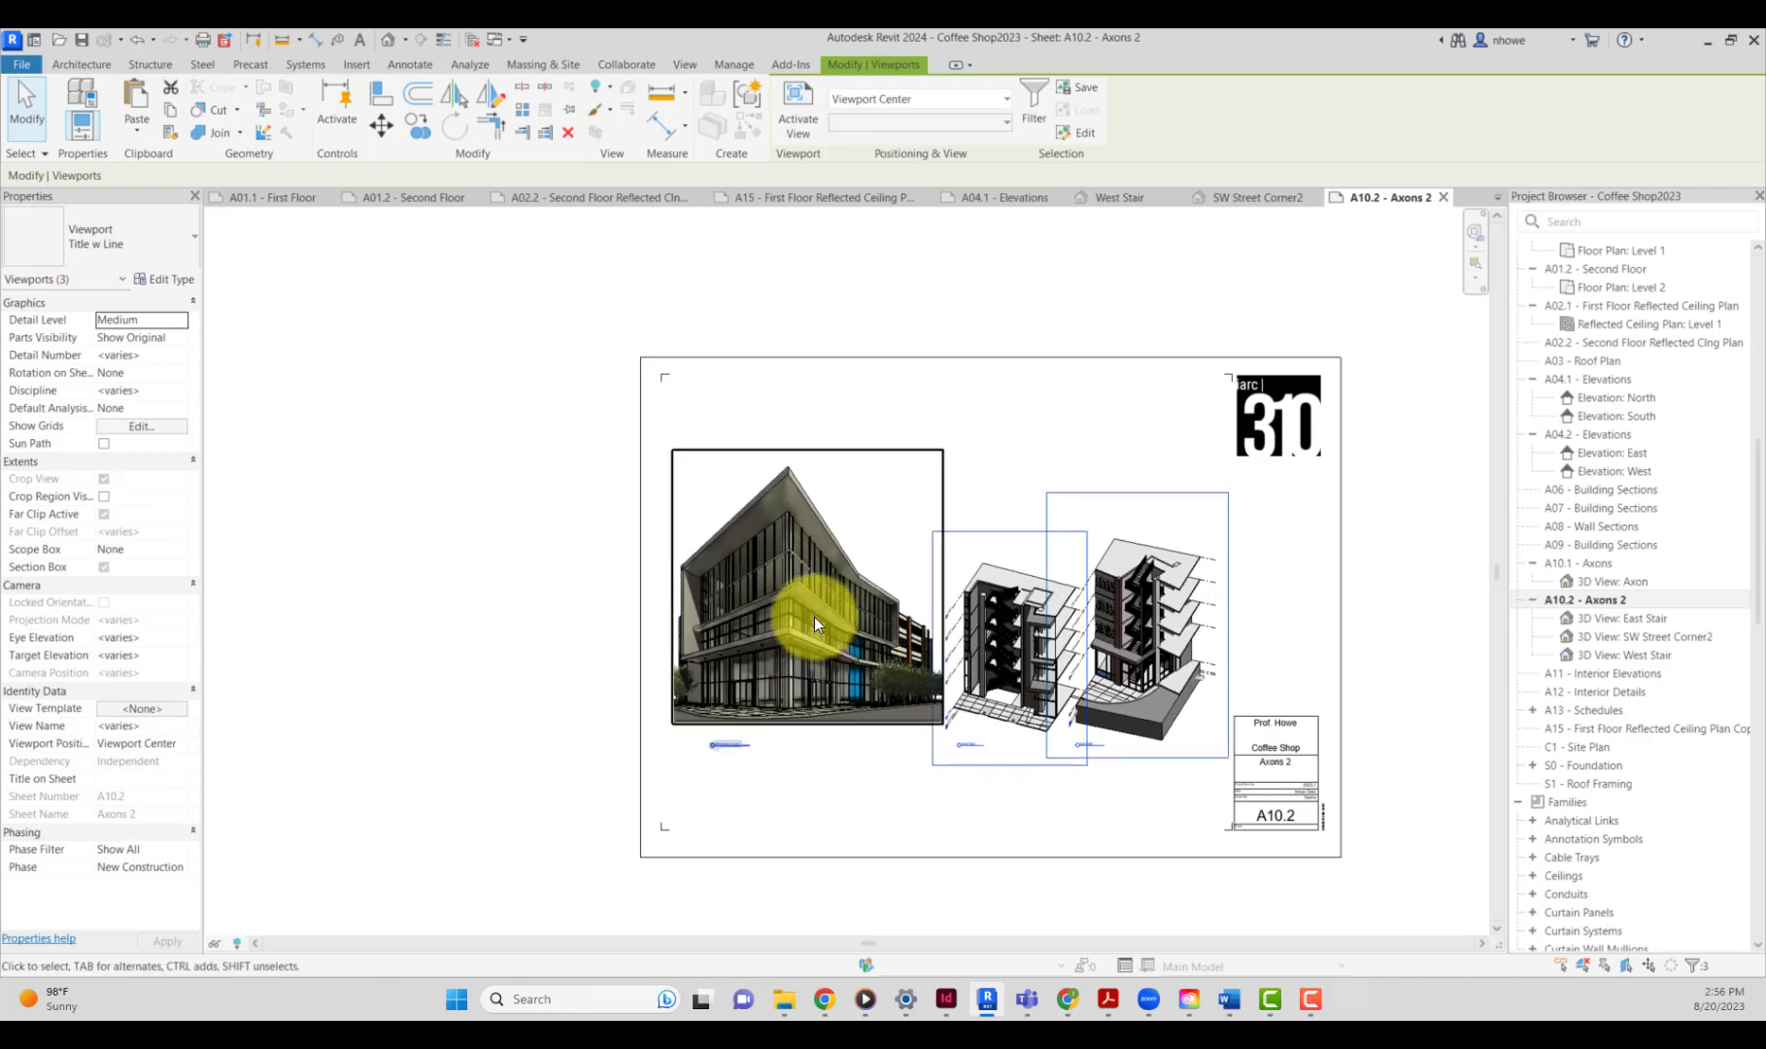
left_click(557, 549)
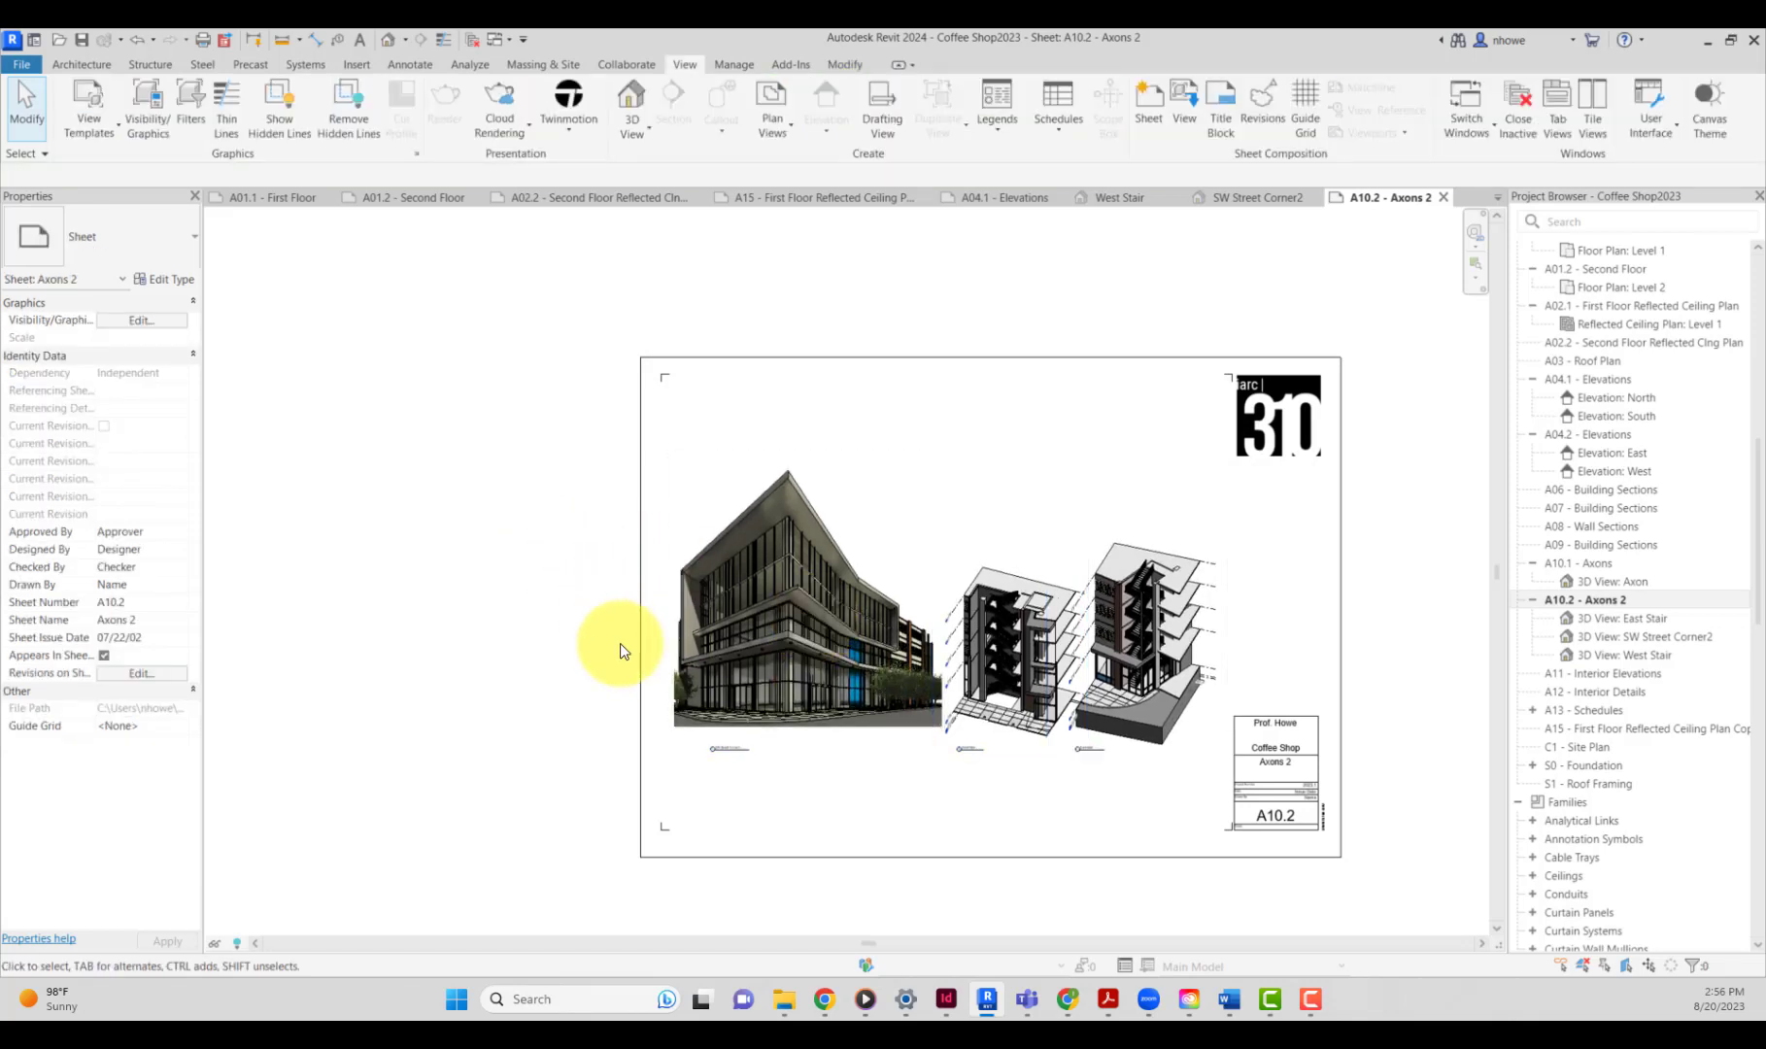
Activate the East Stair viewport and set its visual style to Realistic.
double_click(1169, 735)
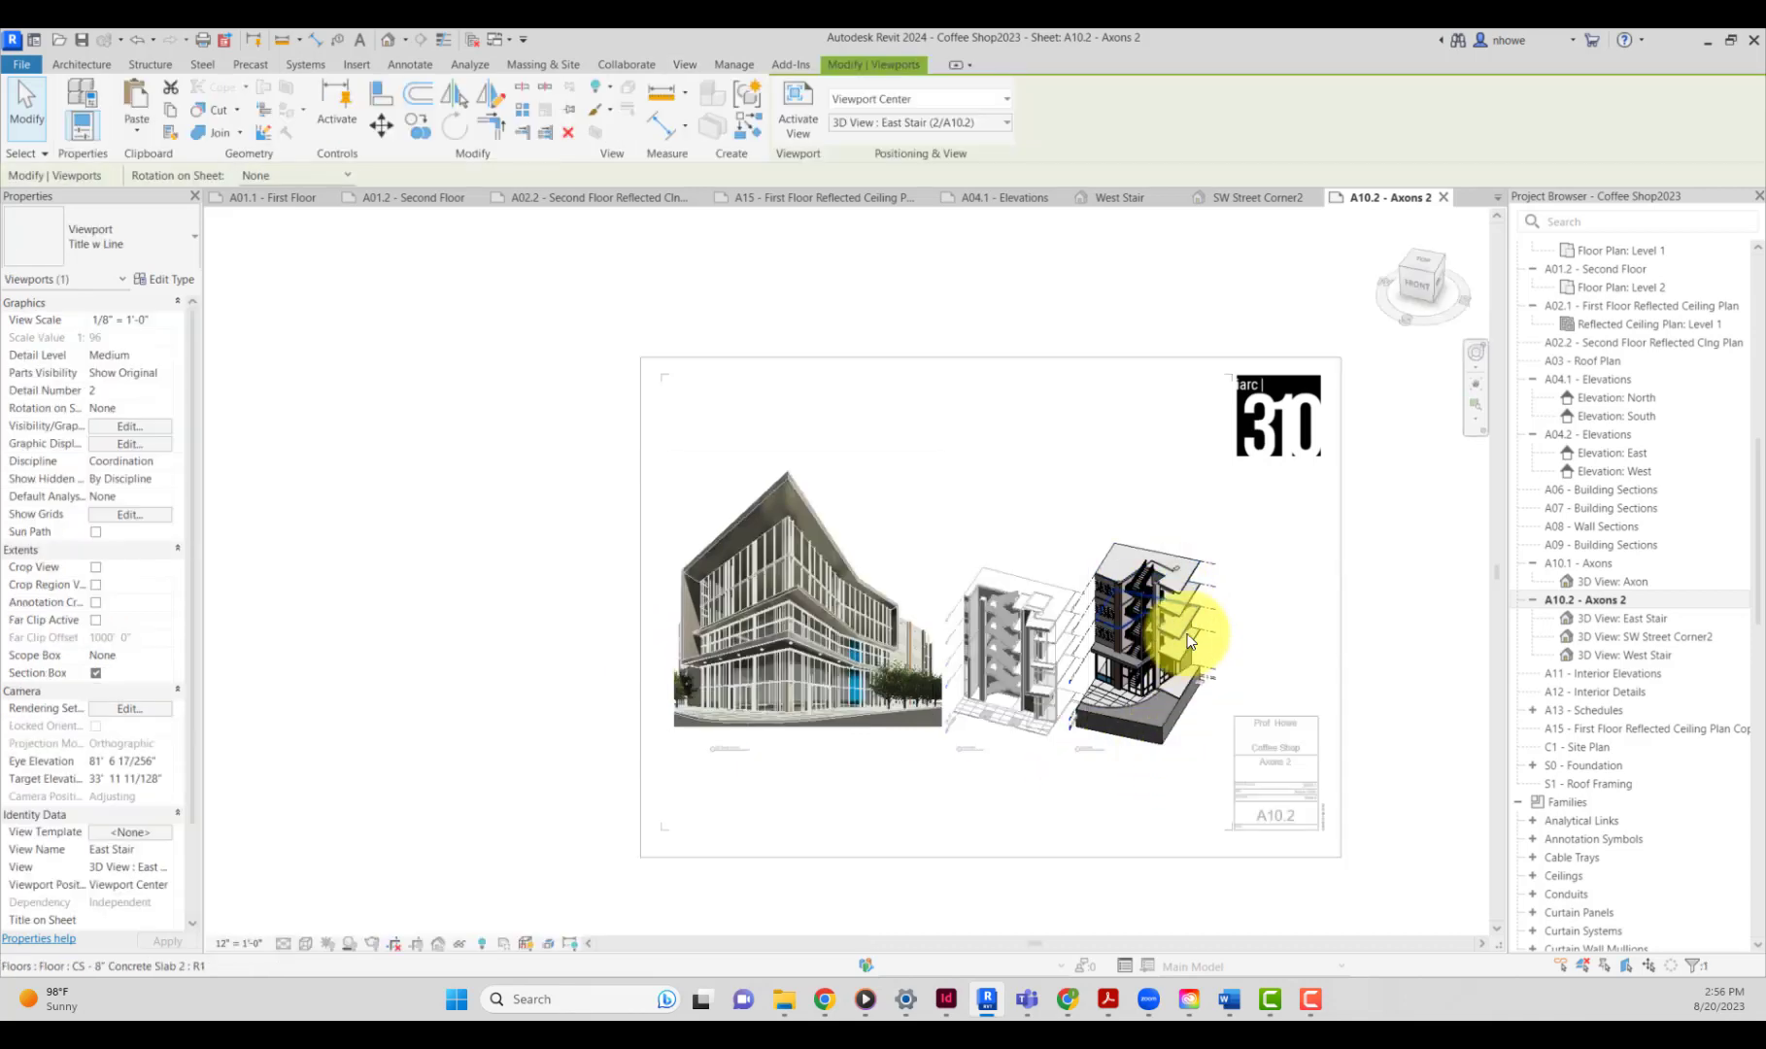
left_click(304, 944)
left_click(330, 923)
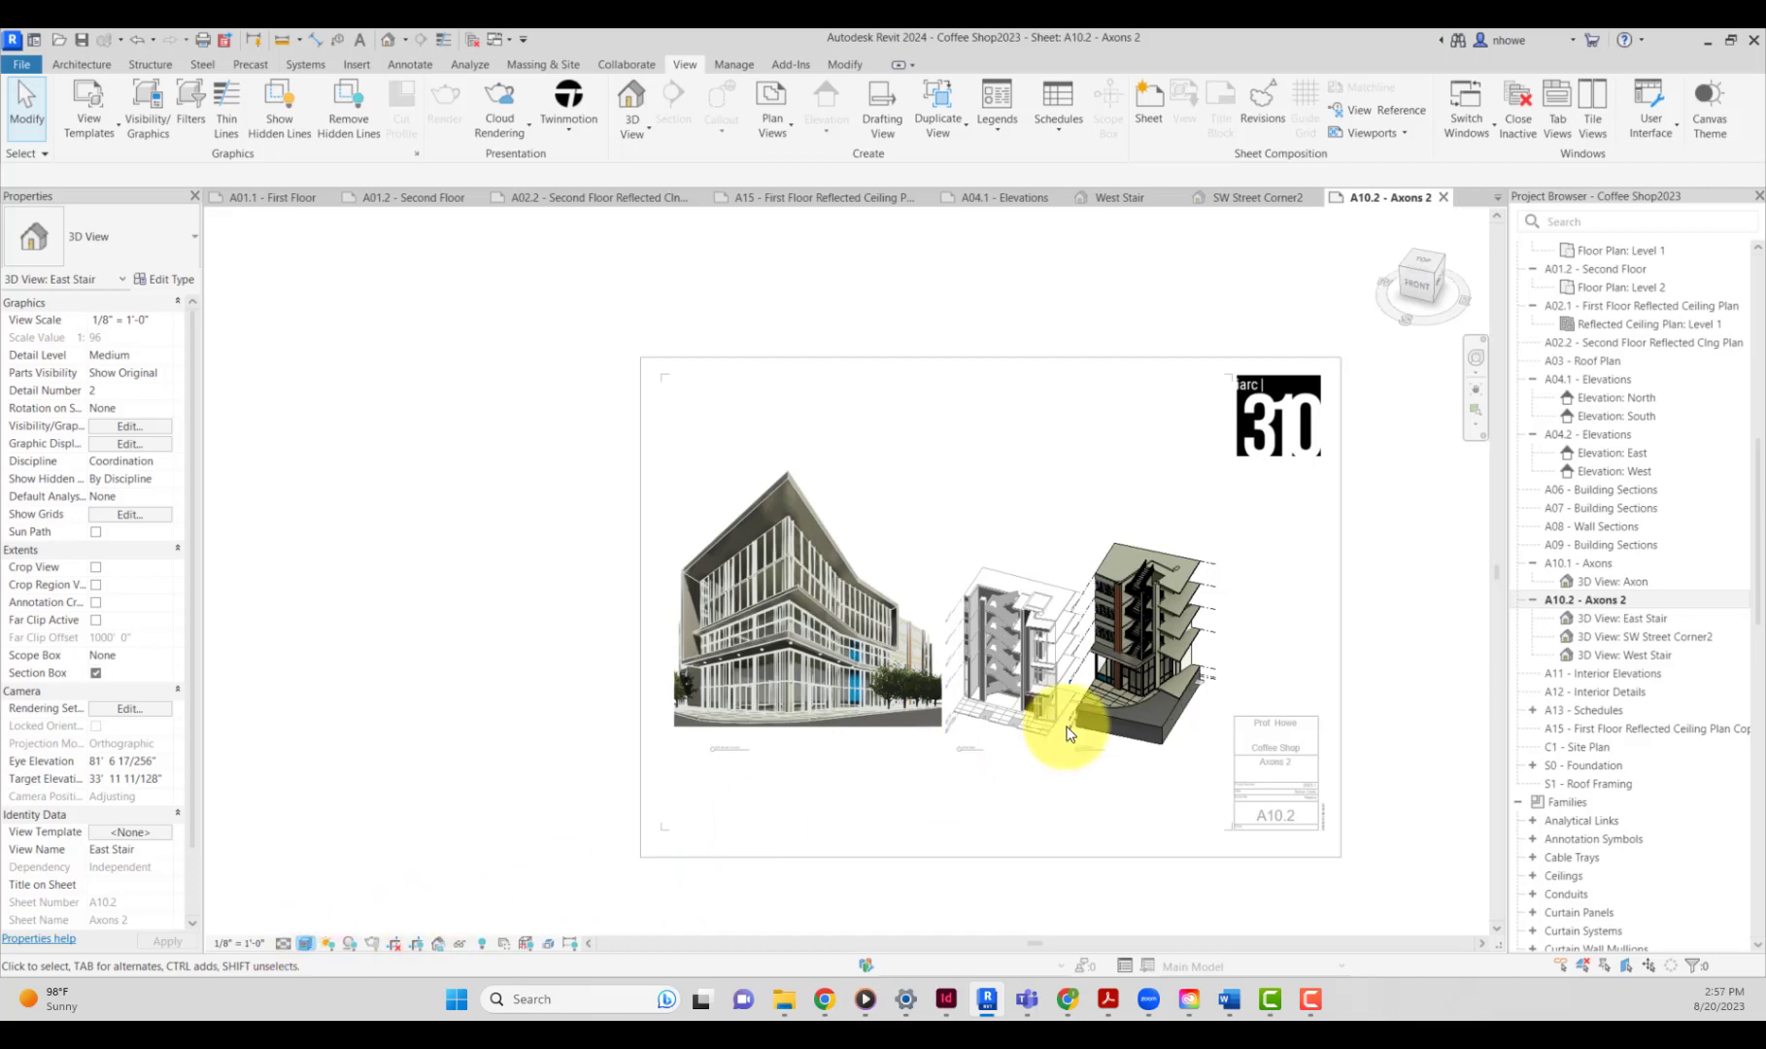
Activate the West Stair viewport, set its visual style to Realistic, and return to the sheet.
double_click(1033, 712)
left_click(1033, 717)
double_click(1032, 714)
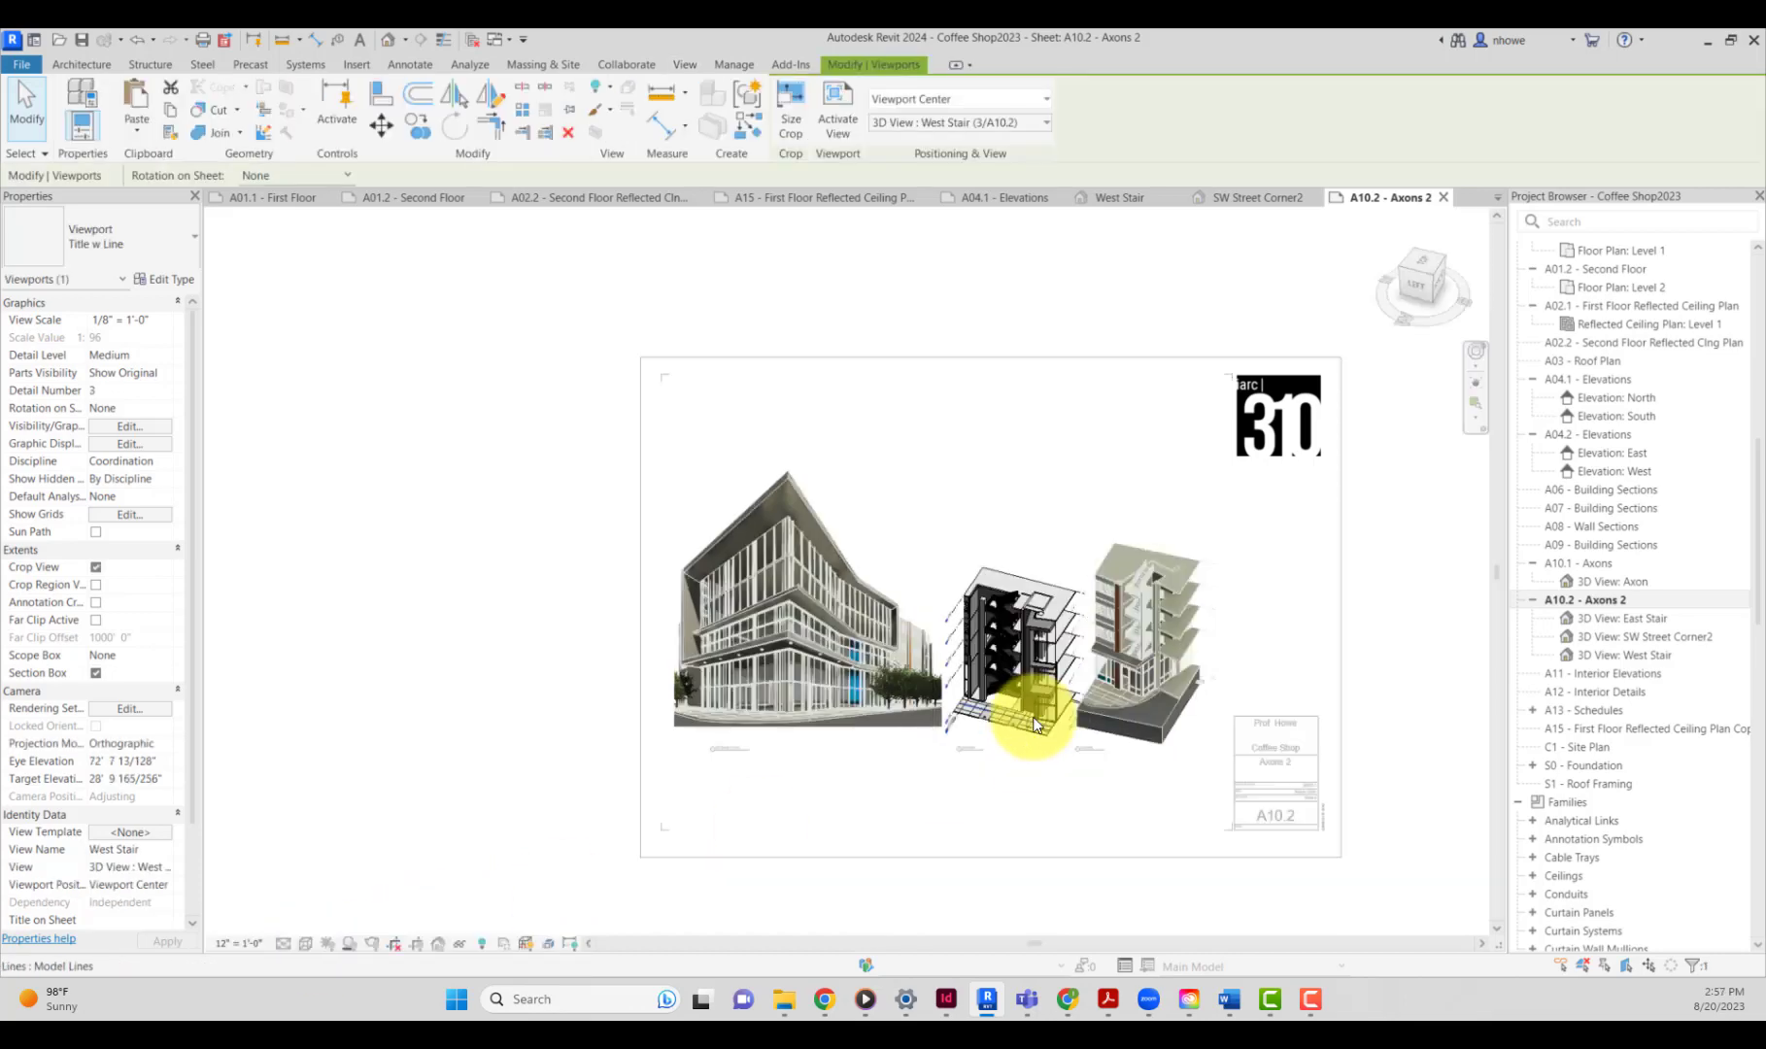
left_click(303, 941)
left_click(317, 925)
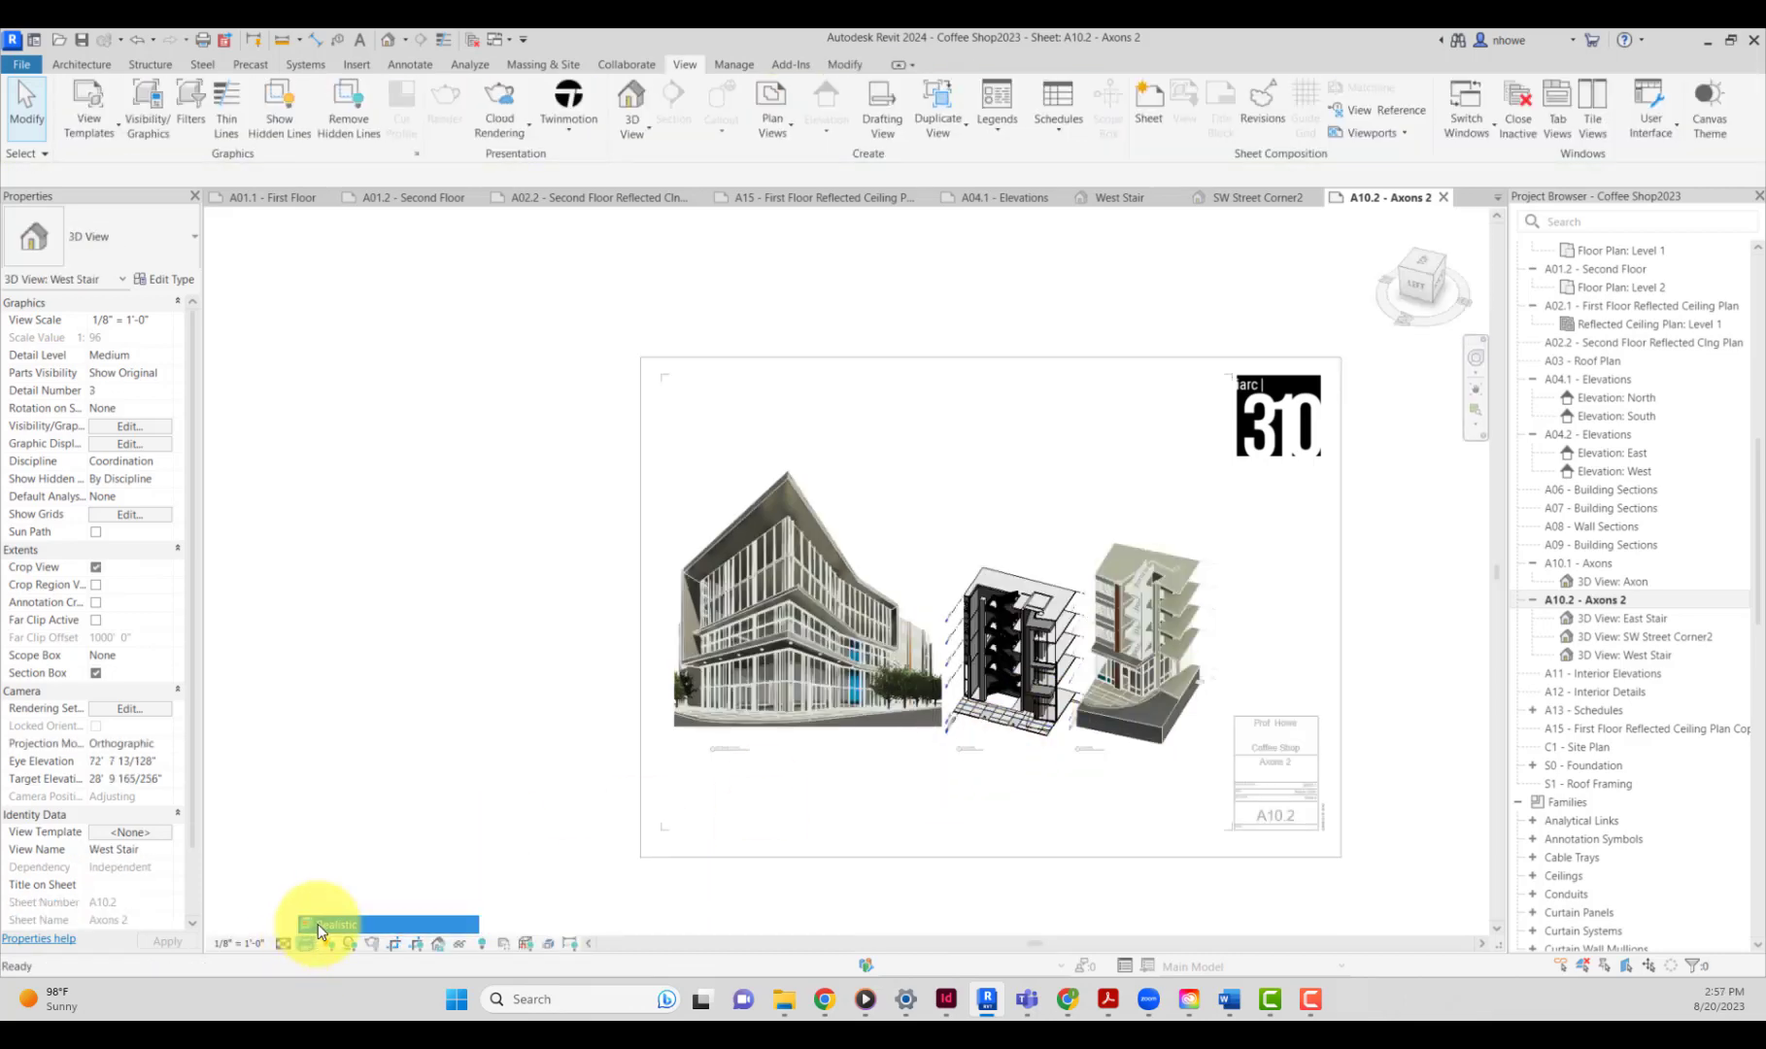
double_click(744, 830)
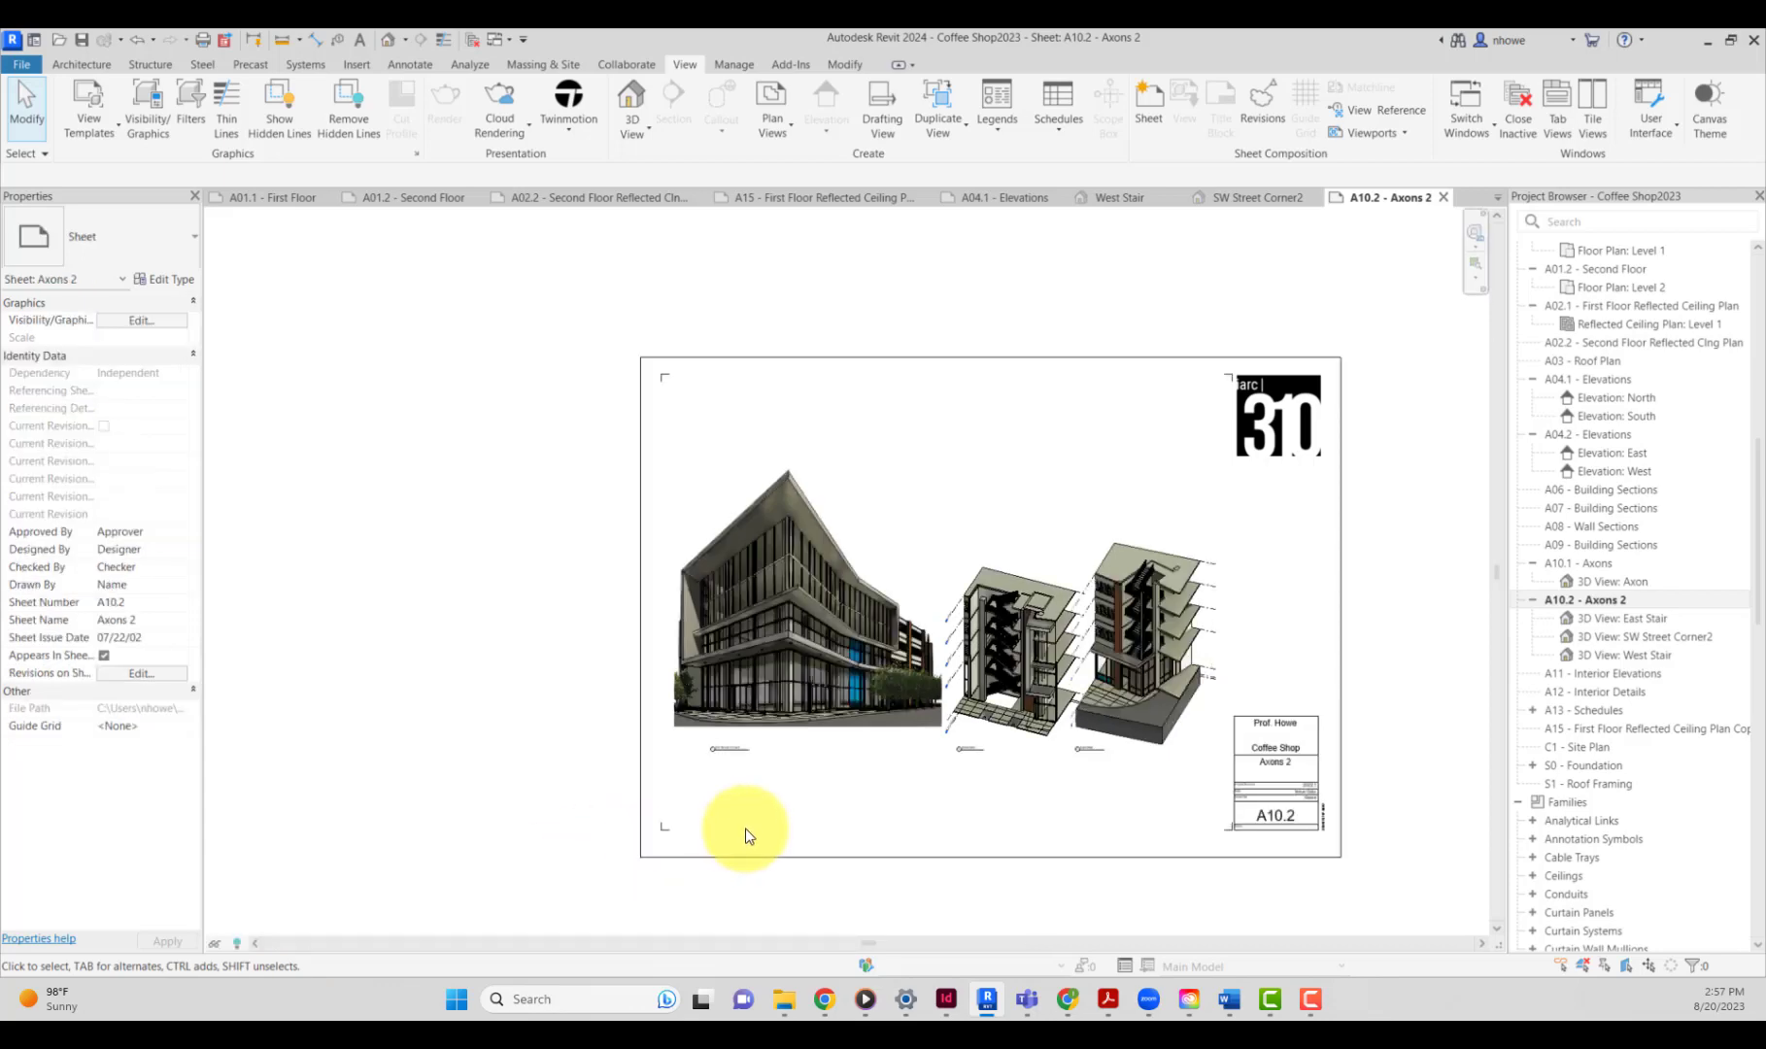
Open the Axon 3D view, set its visual style to Realistic and turn its shadows on.
double_click(1612, 581)
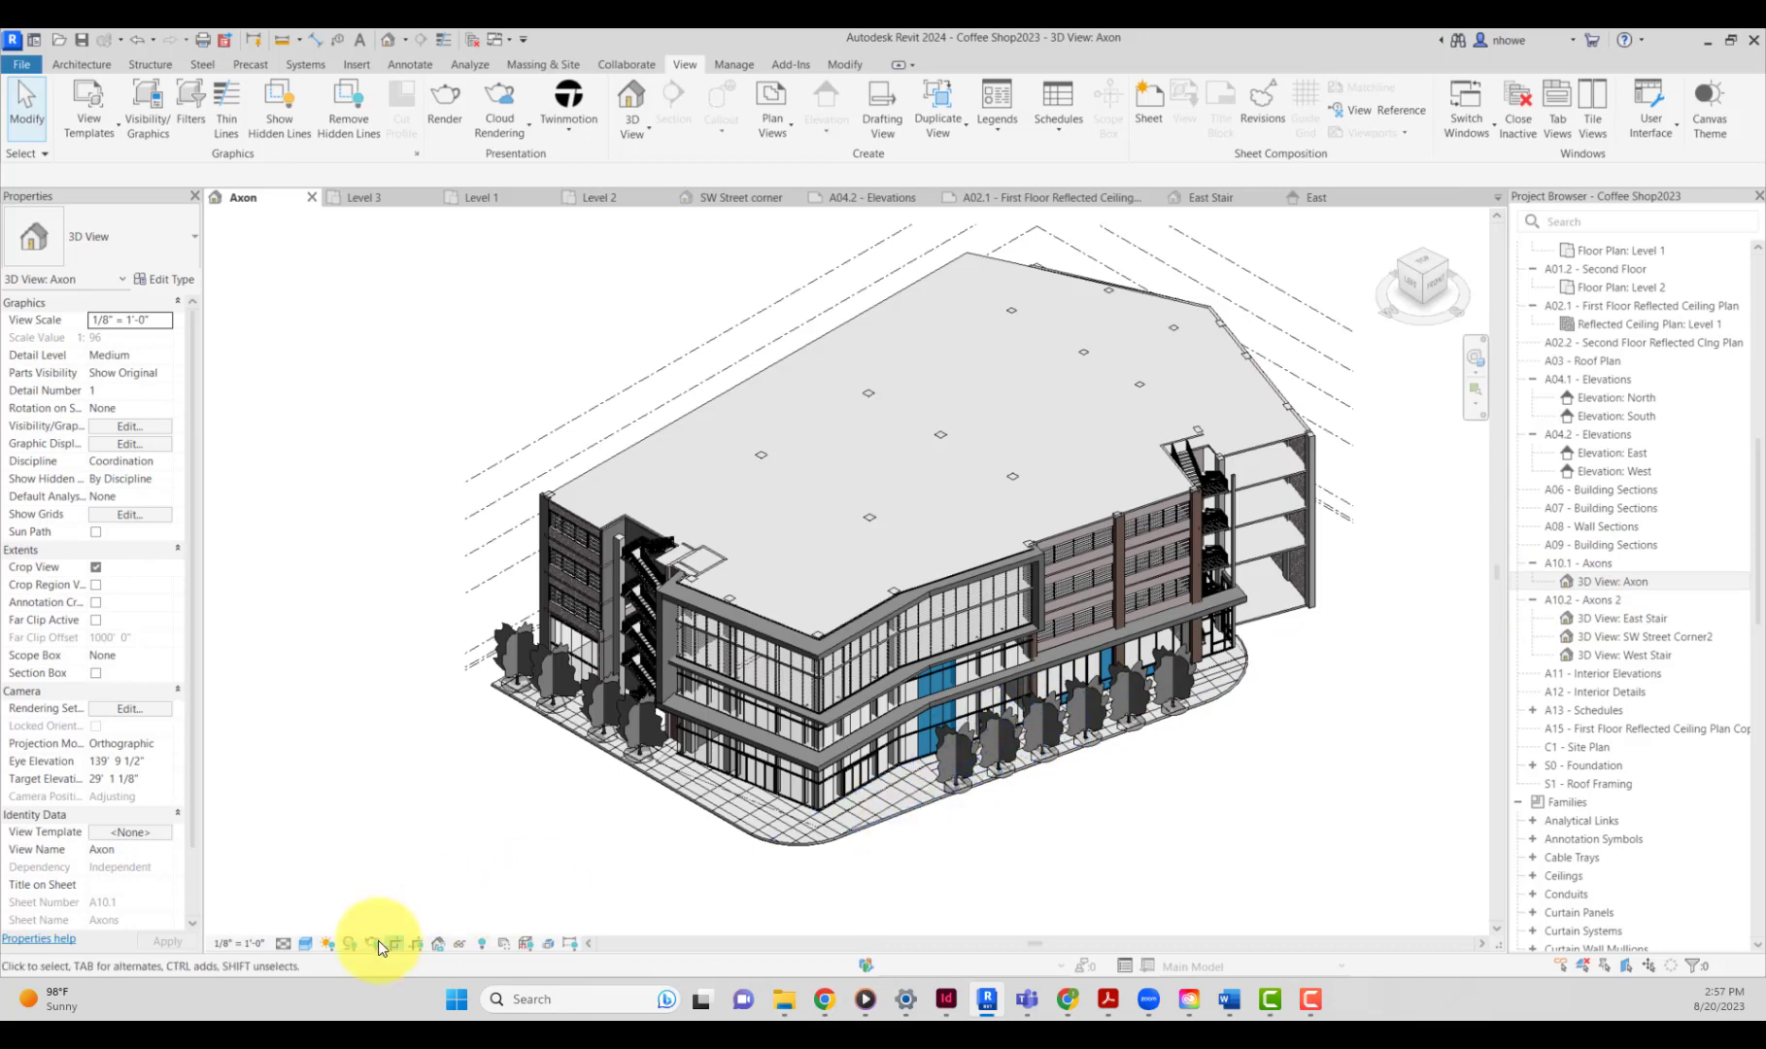
left_click(304, 945)
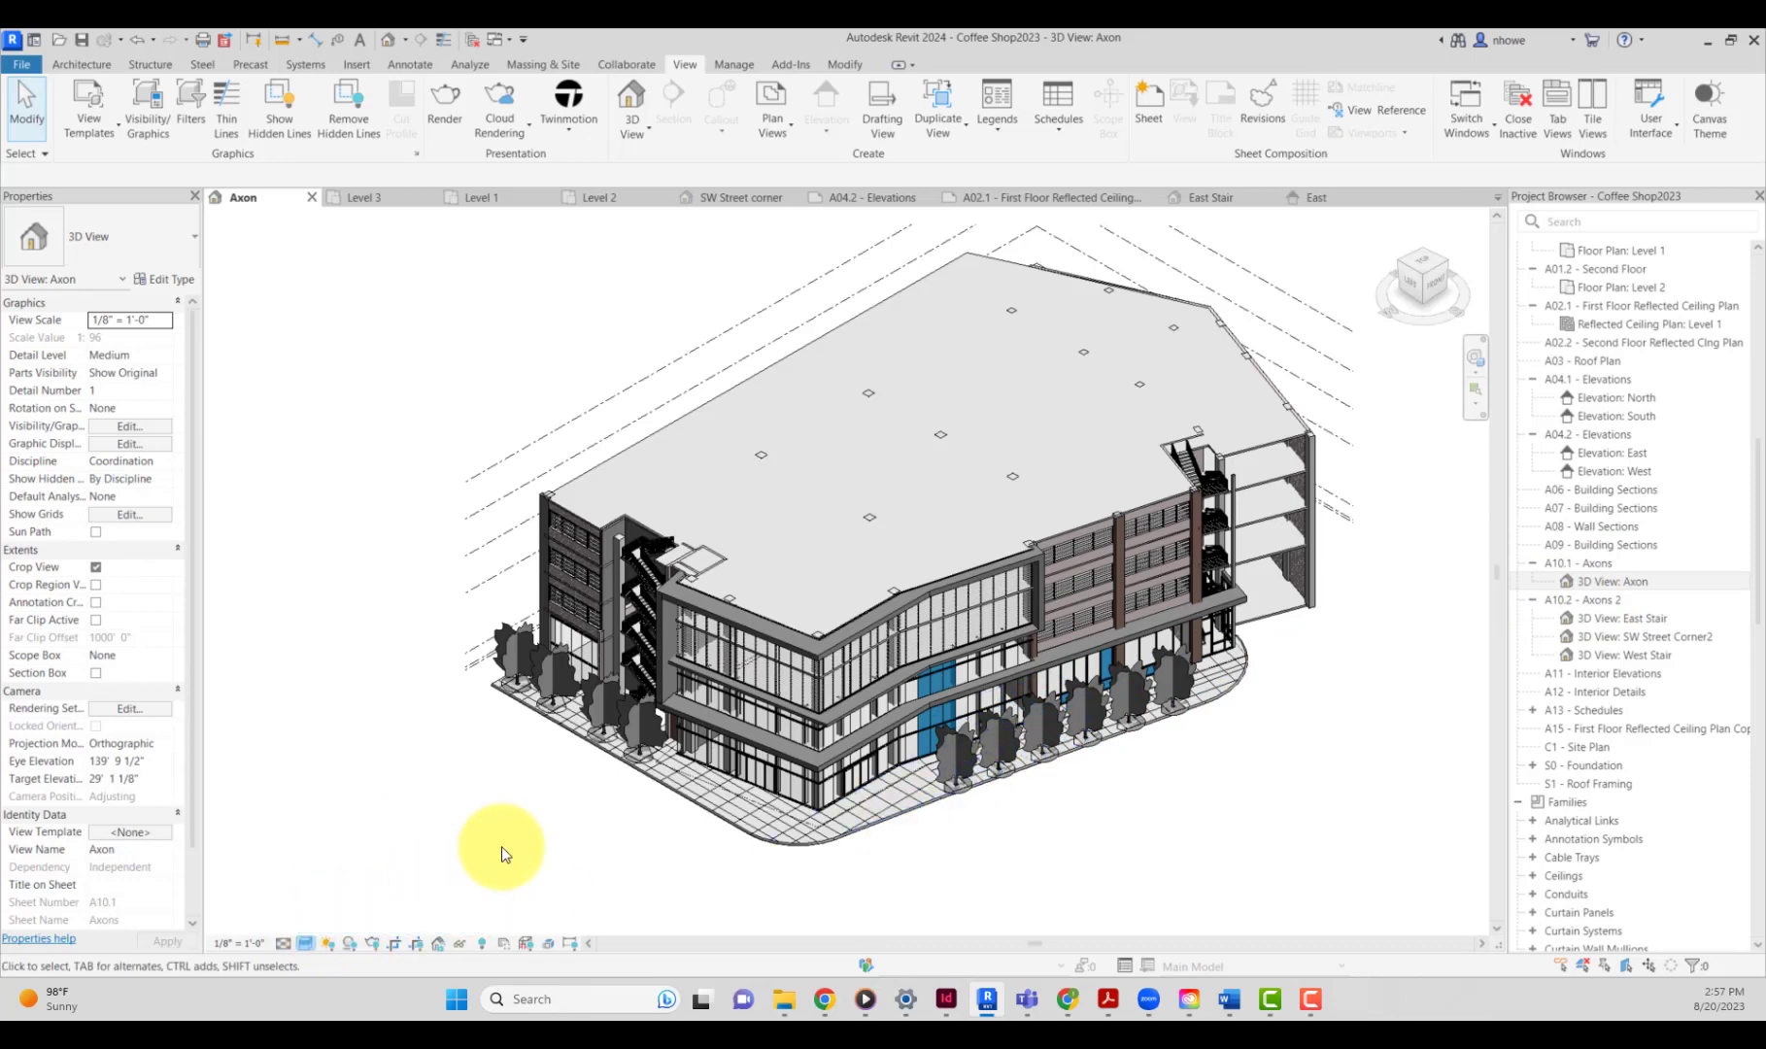
left_click(348, 943)
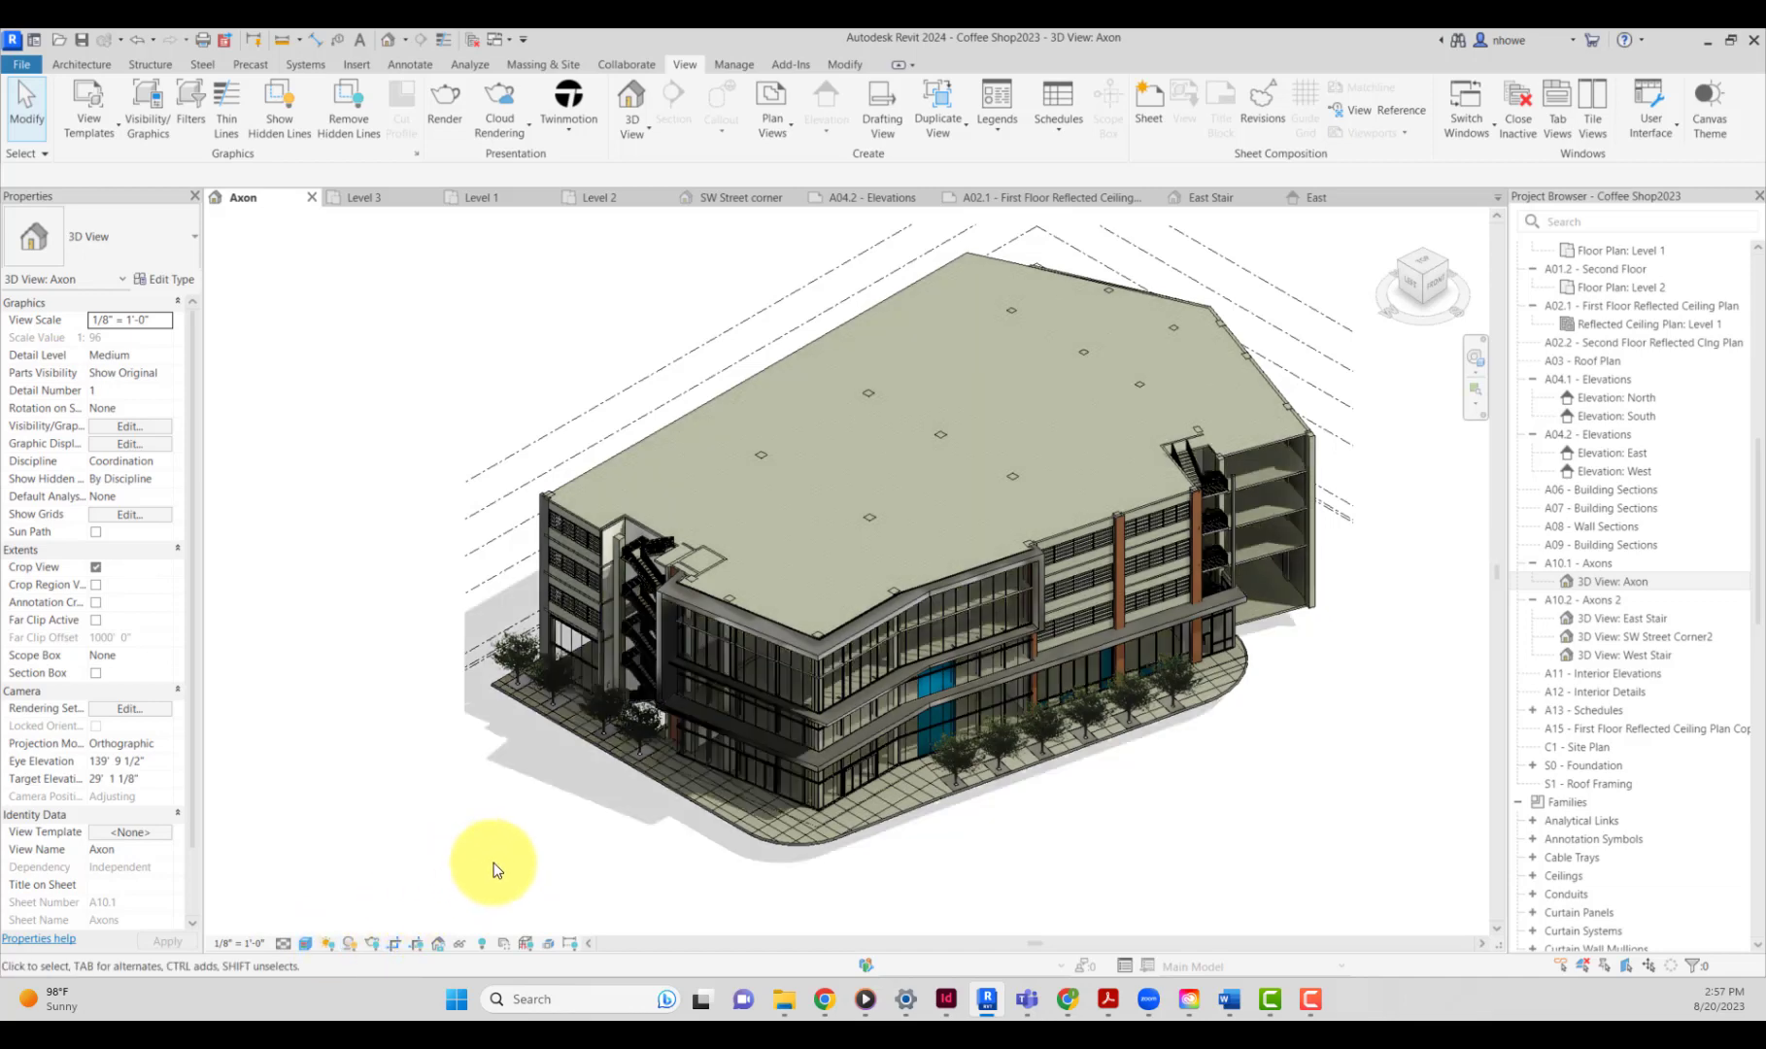
Open the East Stair 3D view and try its shadows, switching them on and back off.
double_click(1613, 620)
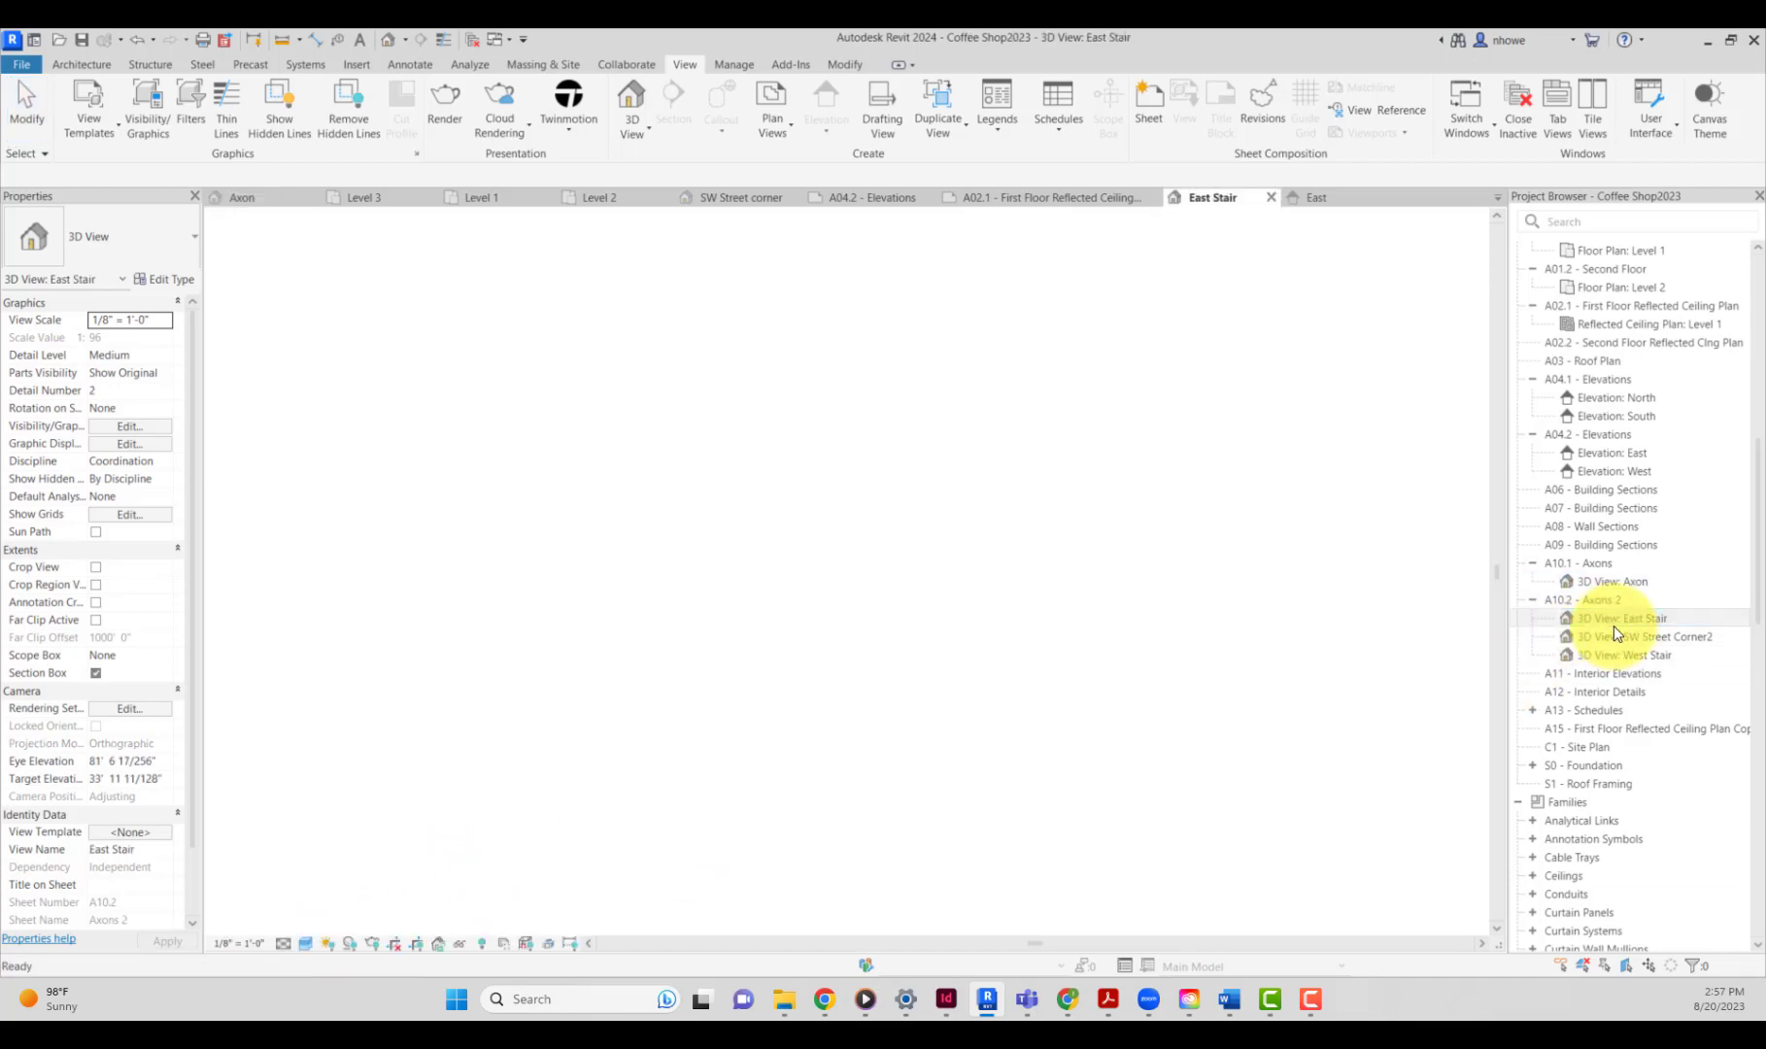
left_click(348, 943)
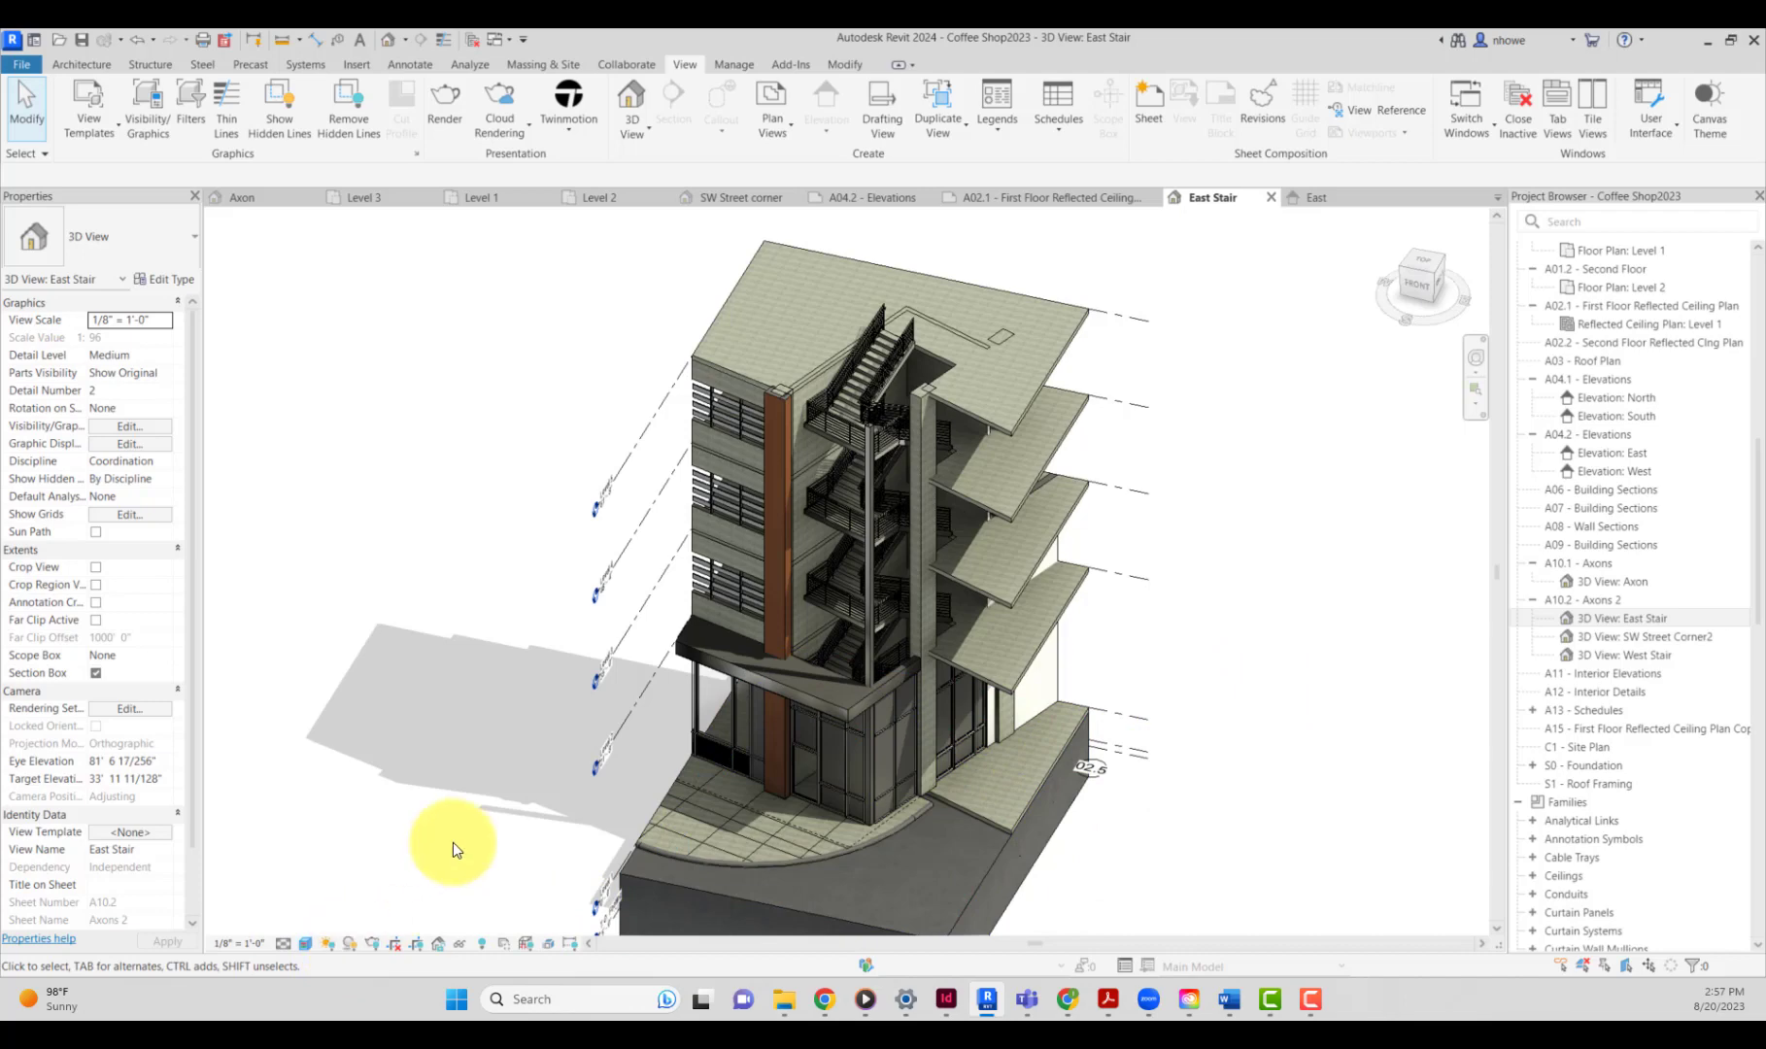
left_click(347, 940)
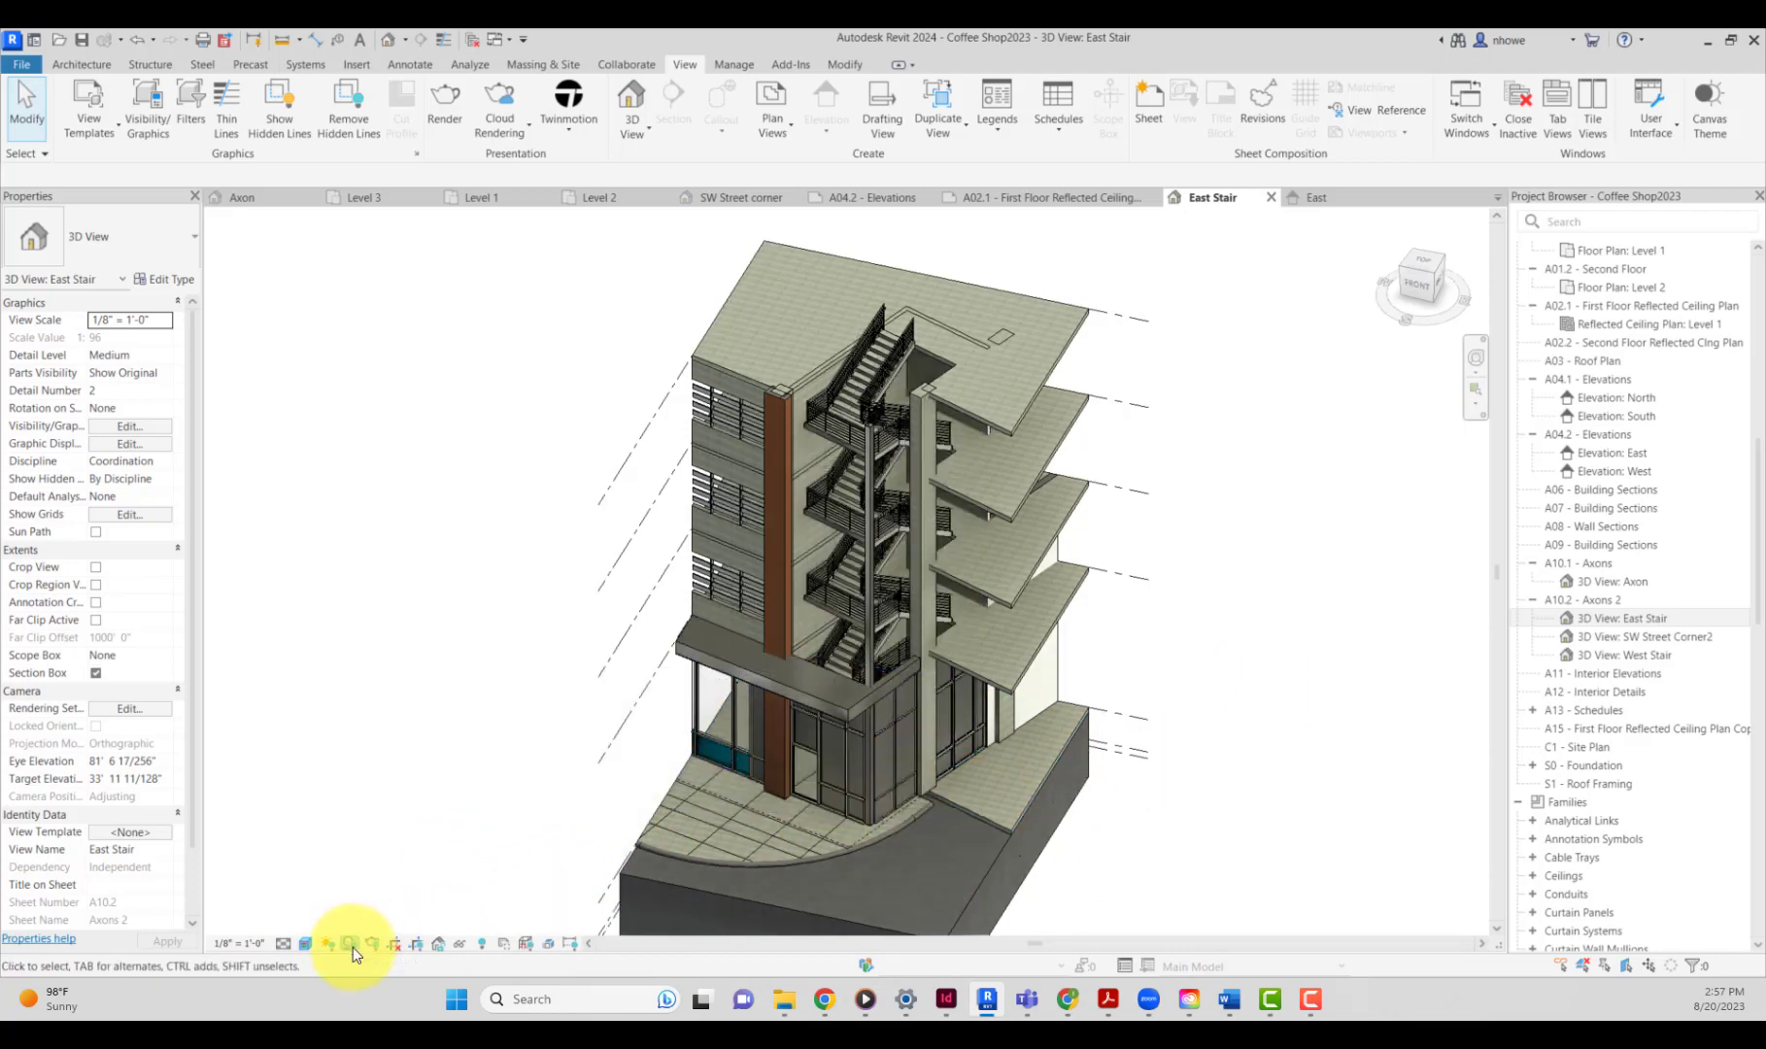
Switch the East Stair view's shadows on and back off again, and open the SW Street Corner2 3D view.
left_click(352, 945)
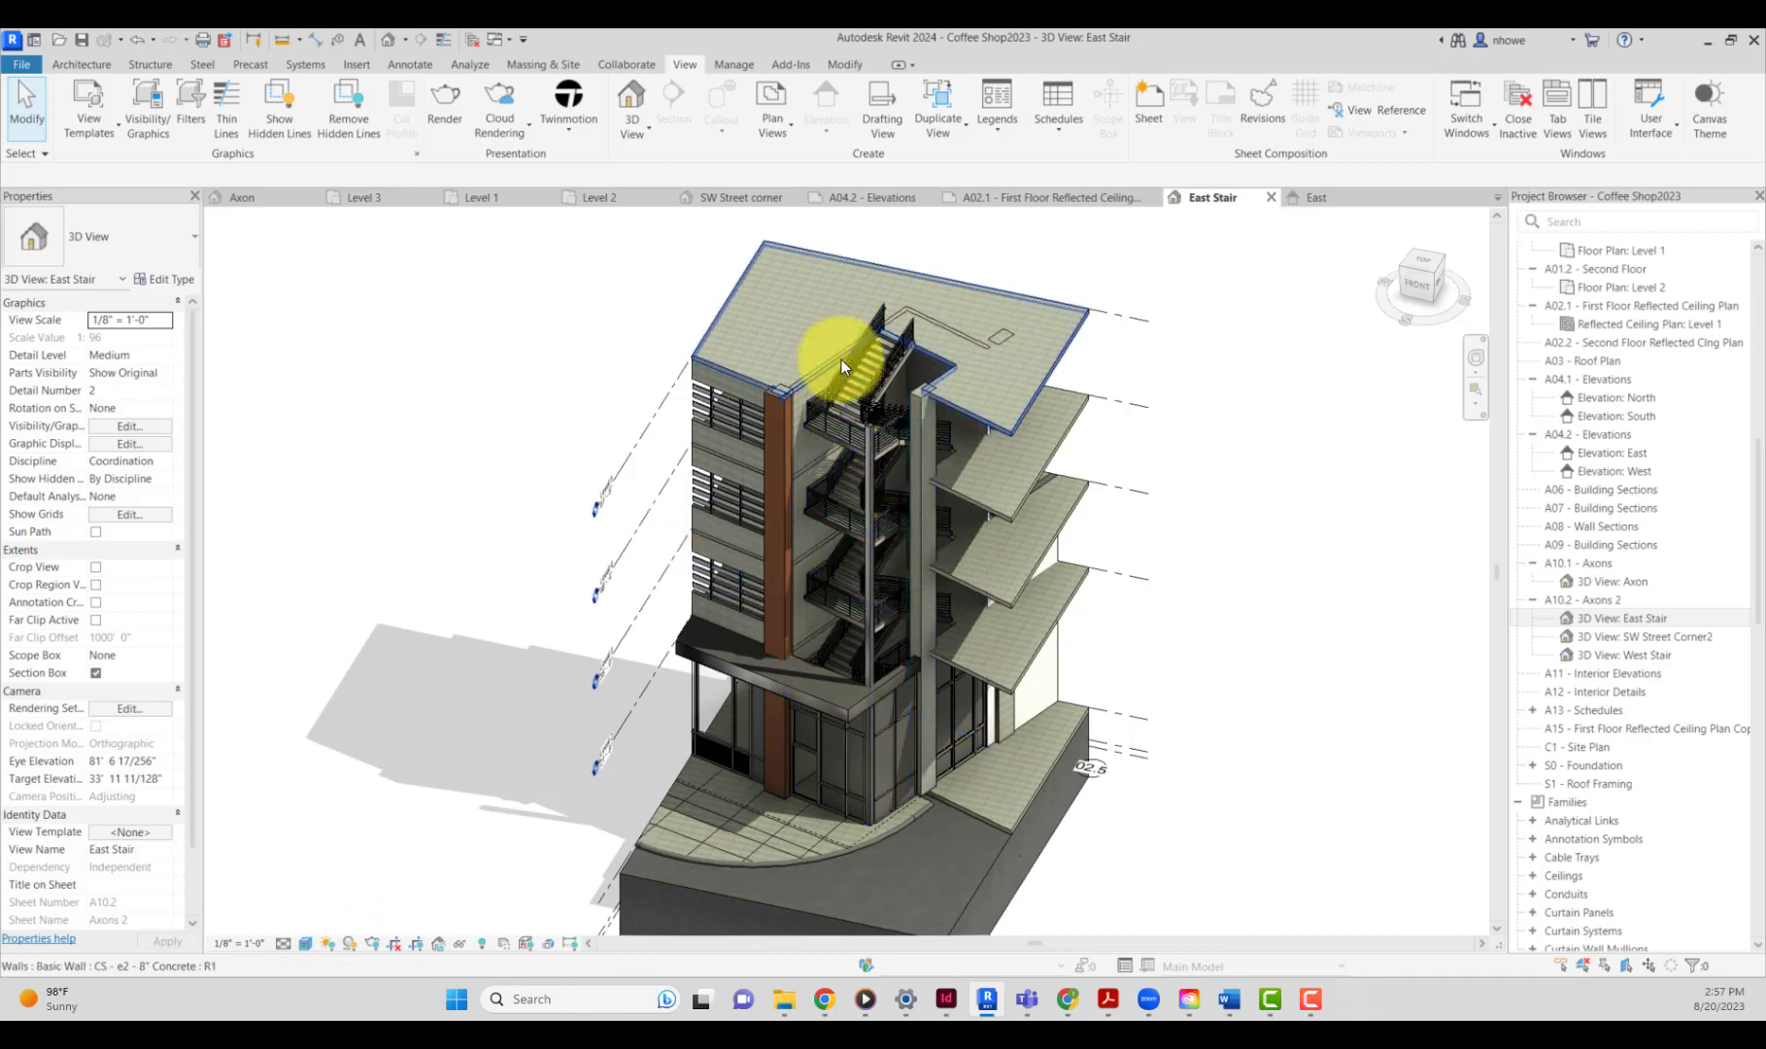
left_click(352, 941)
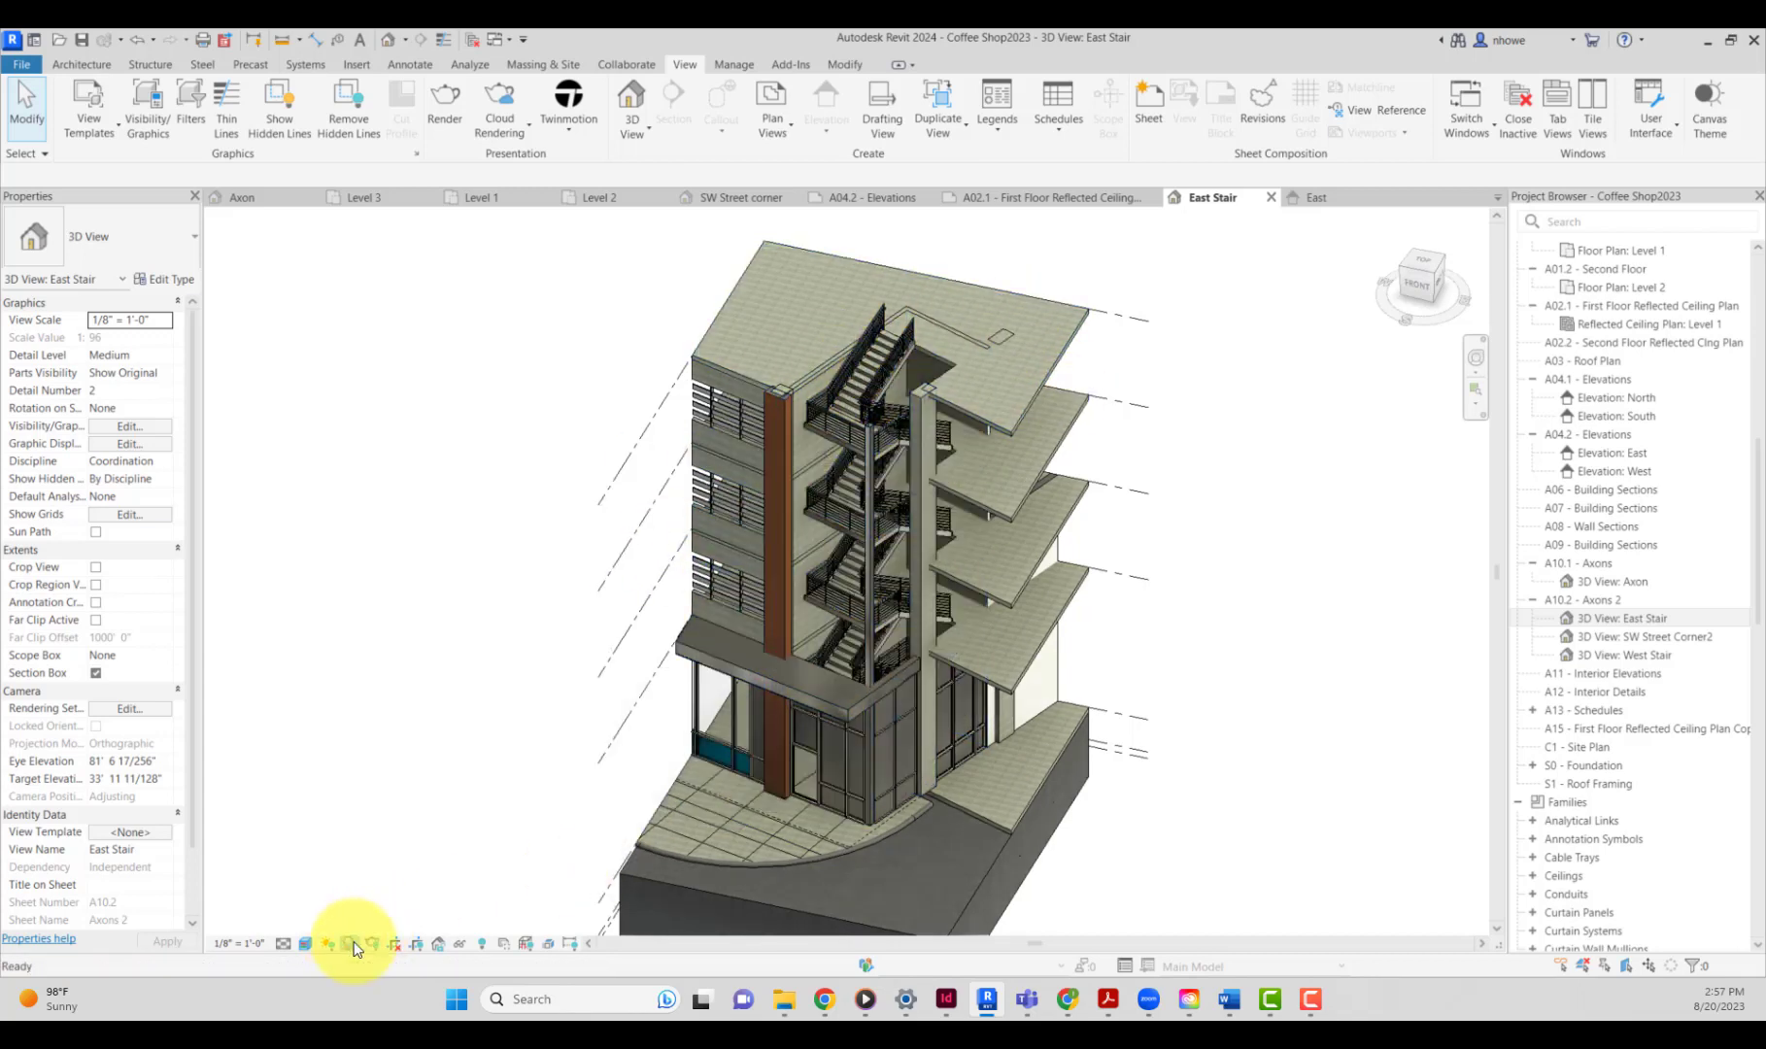
double_click(1625, 639)
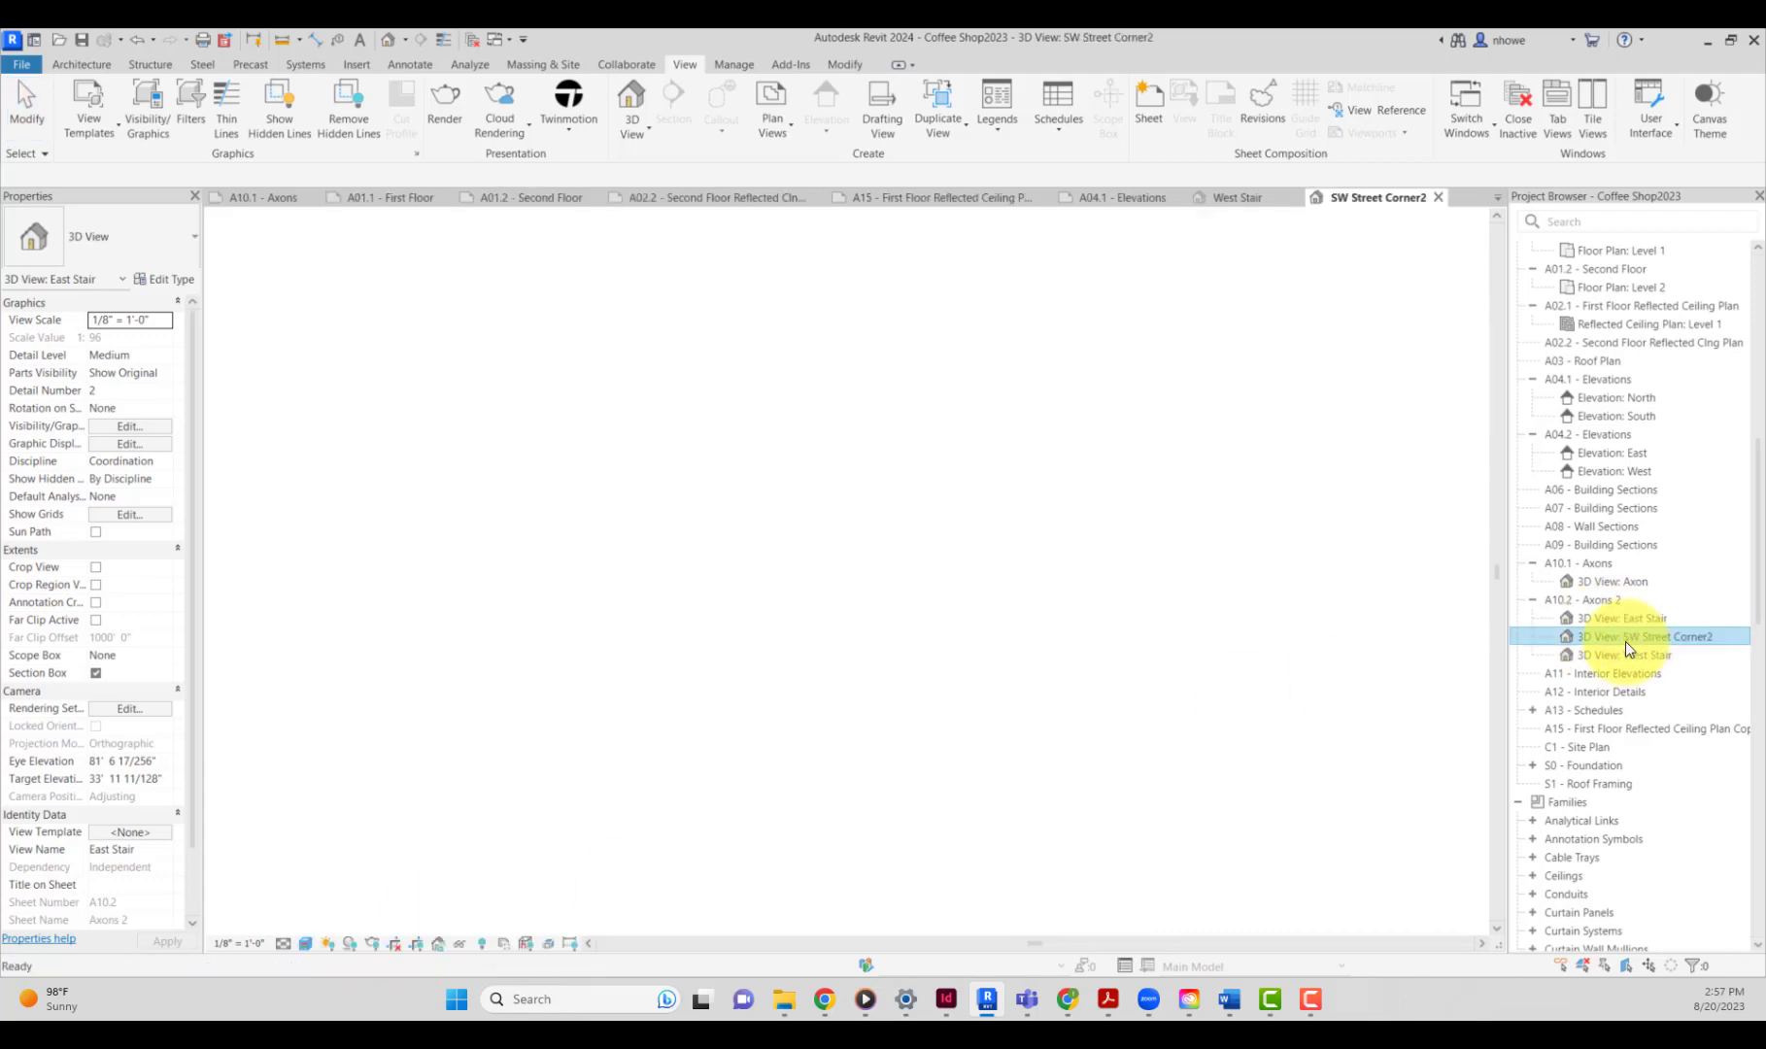
Open the West Stair 3D view, try its shadows on and back off, and return to sheet A10.2 - Axons 2.
double_click(1658, 656)
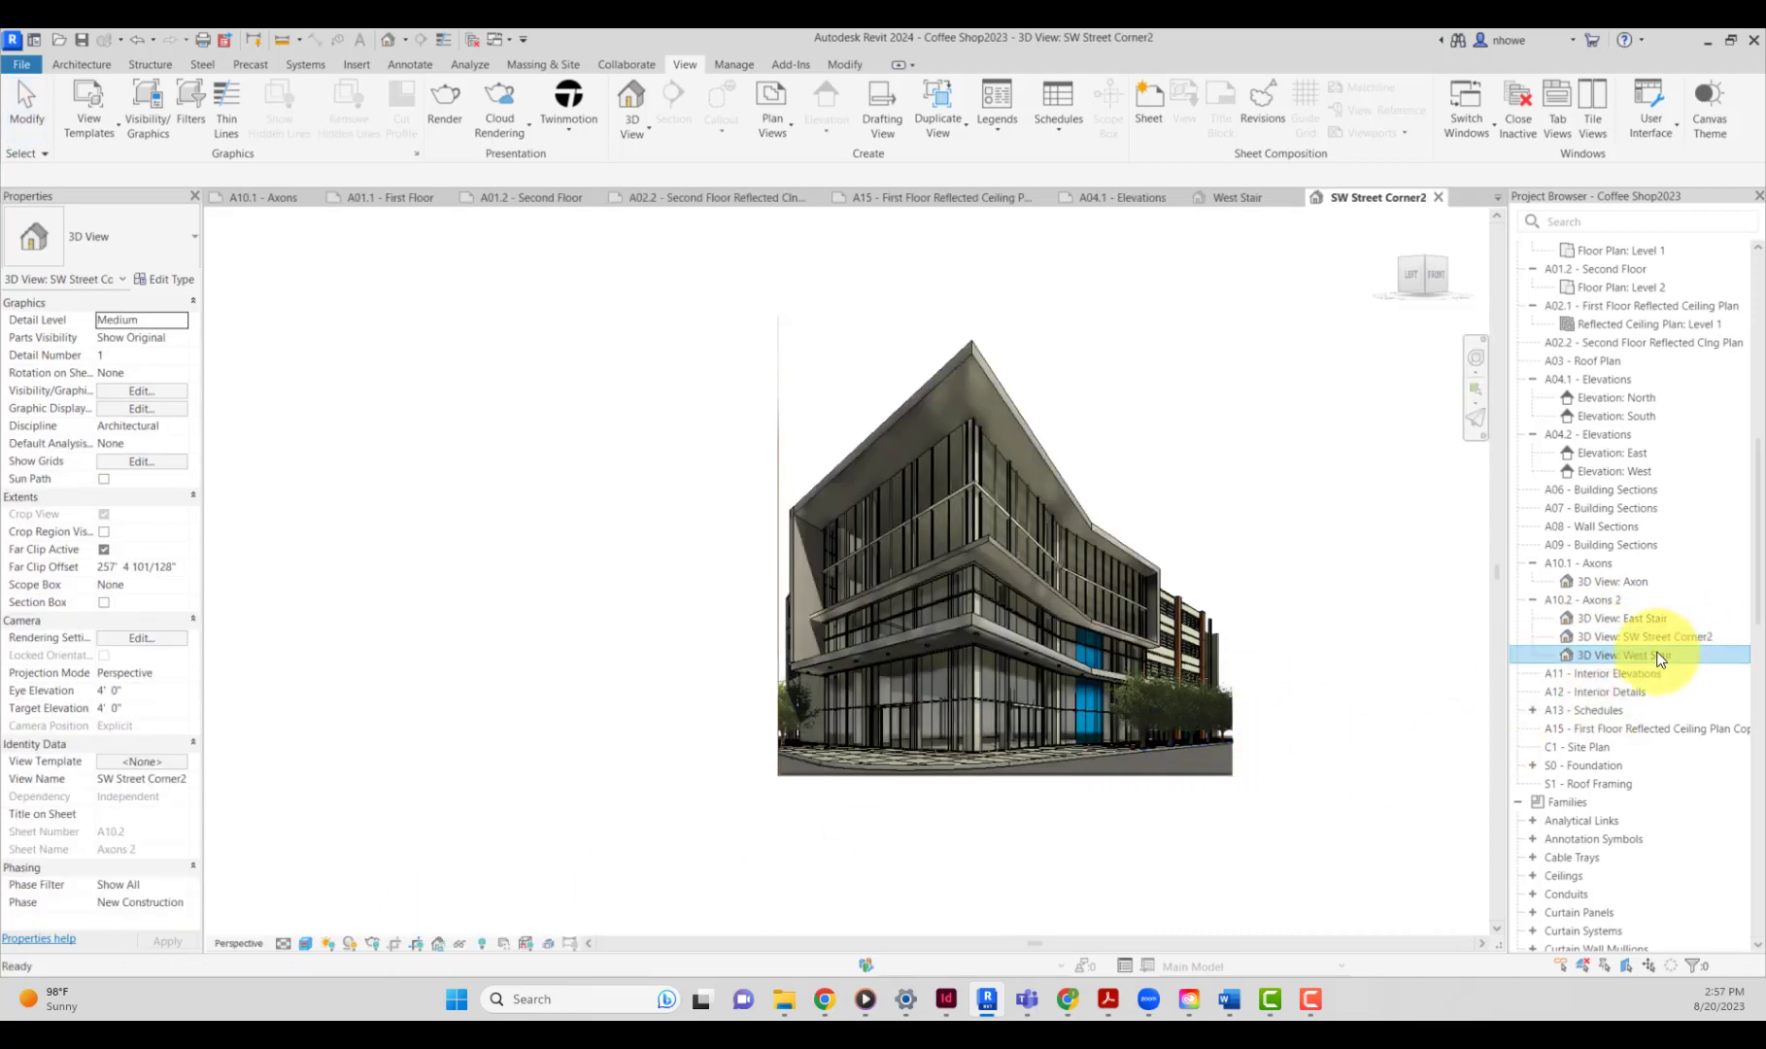
left_click(352, 943)
left_click(353, 942)
left_click(353, 942)
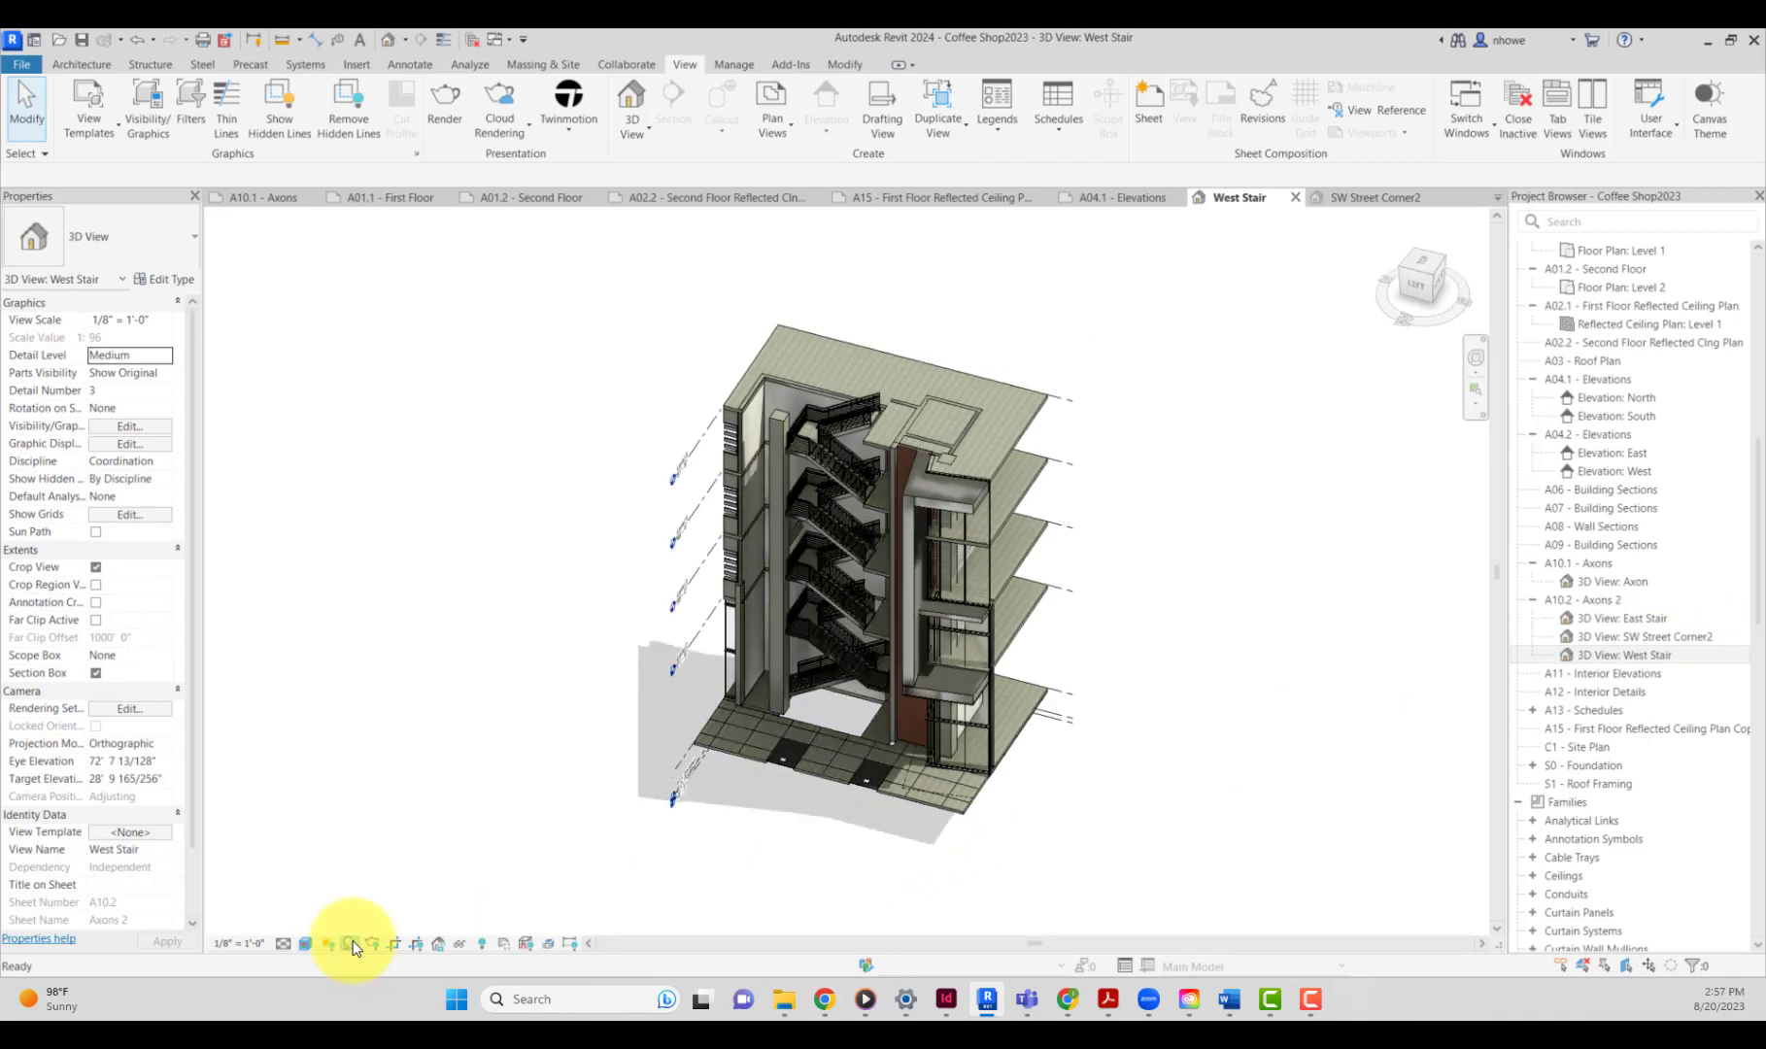
left_click(352, 942)
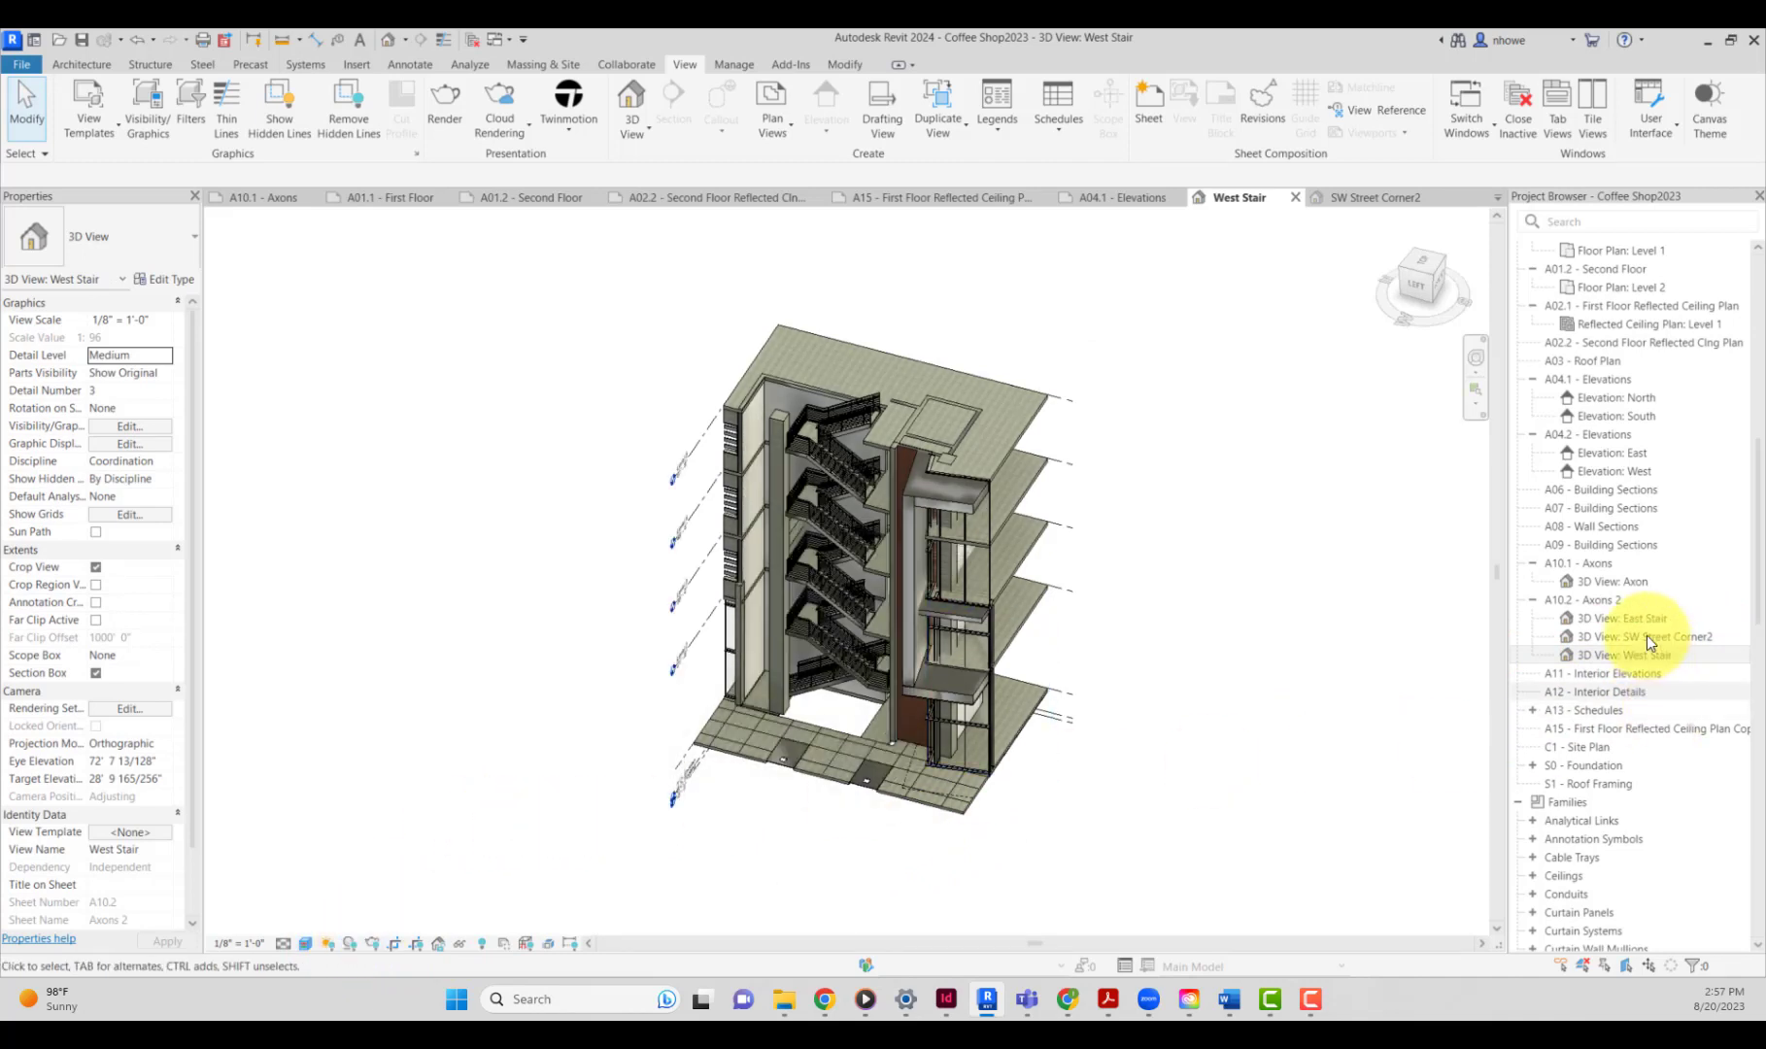
double_click(1628, 599)
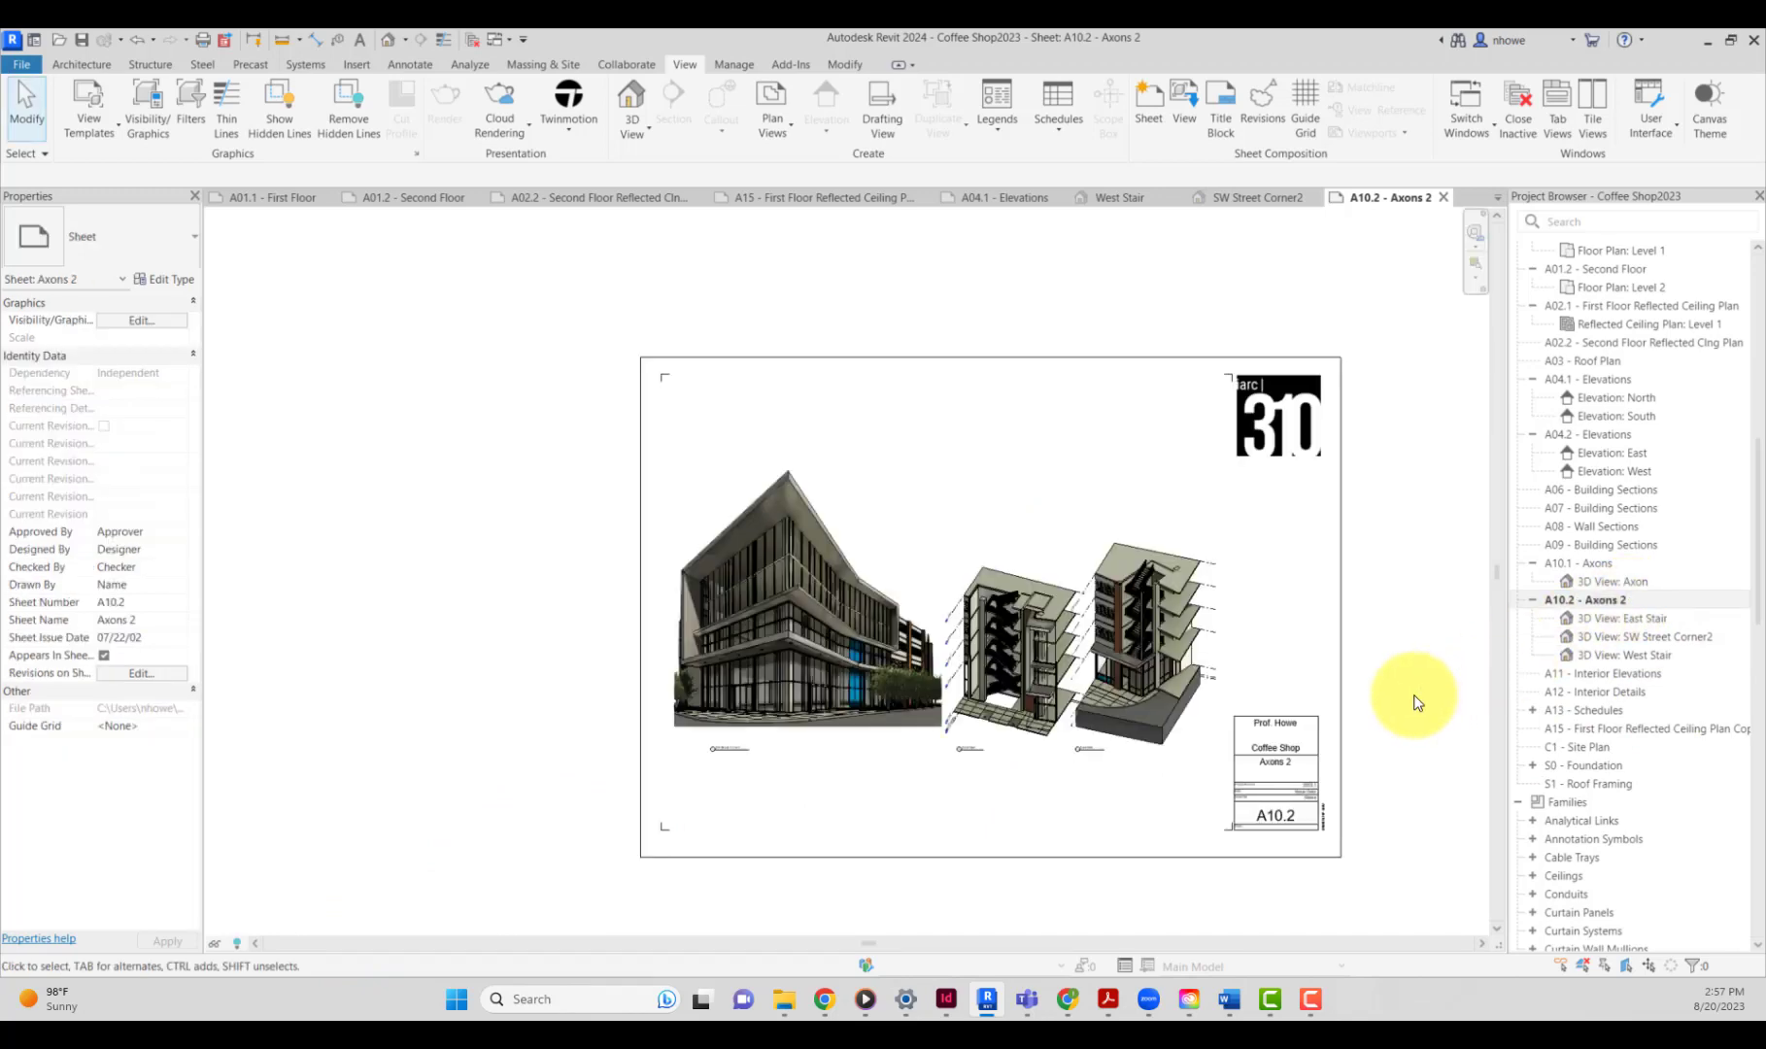
left_click(1593, 622)
right_click(1593, 621)
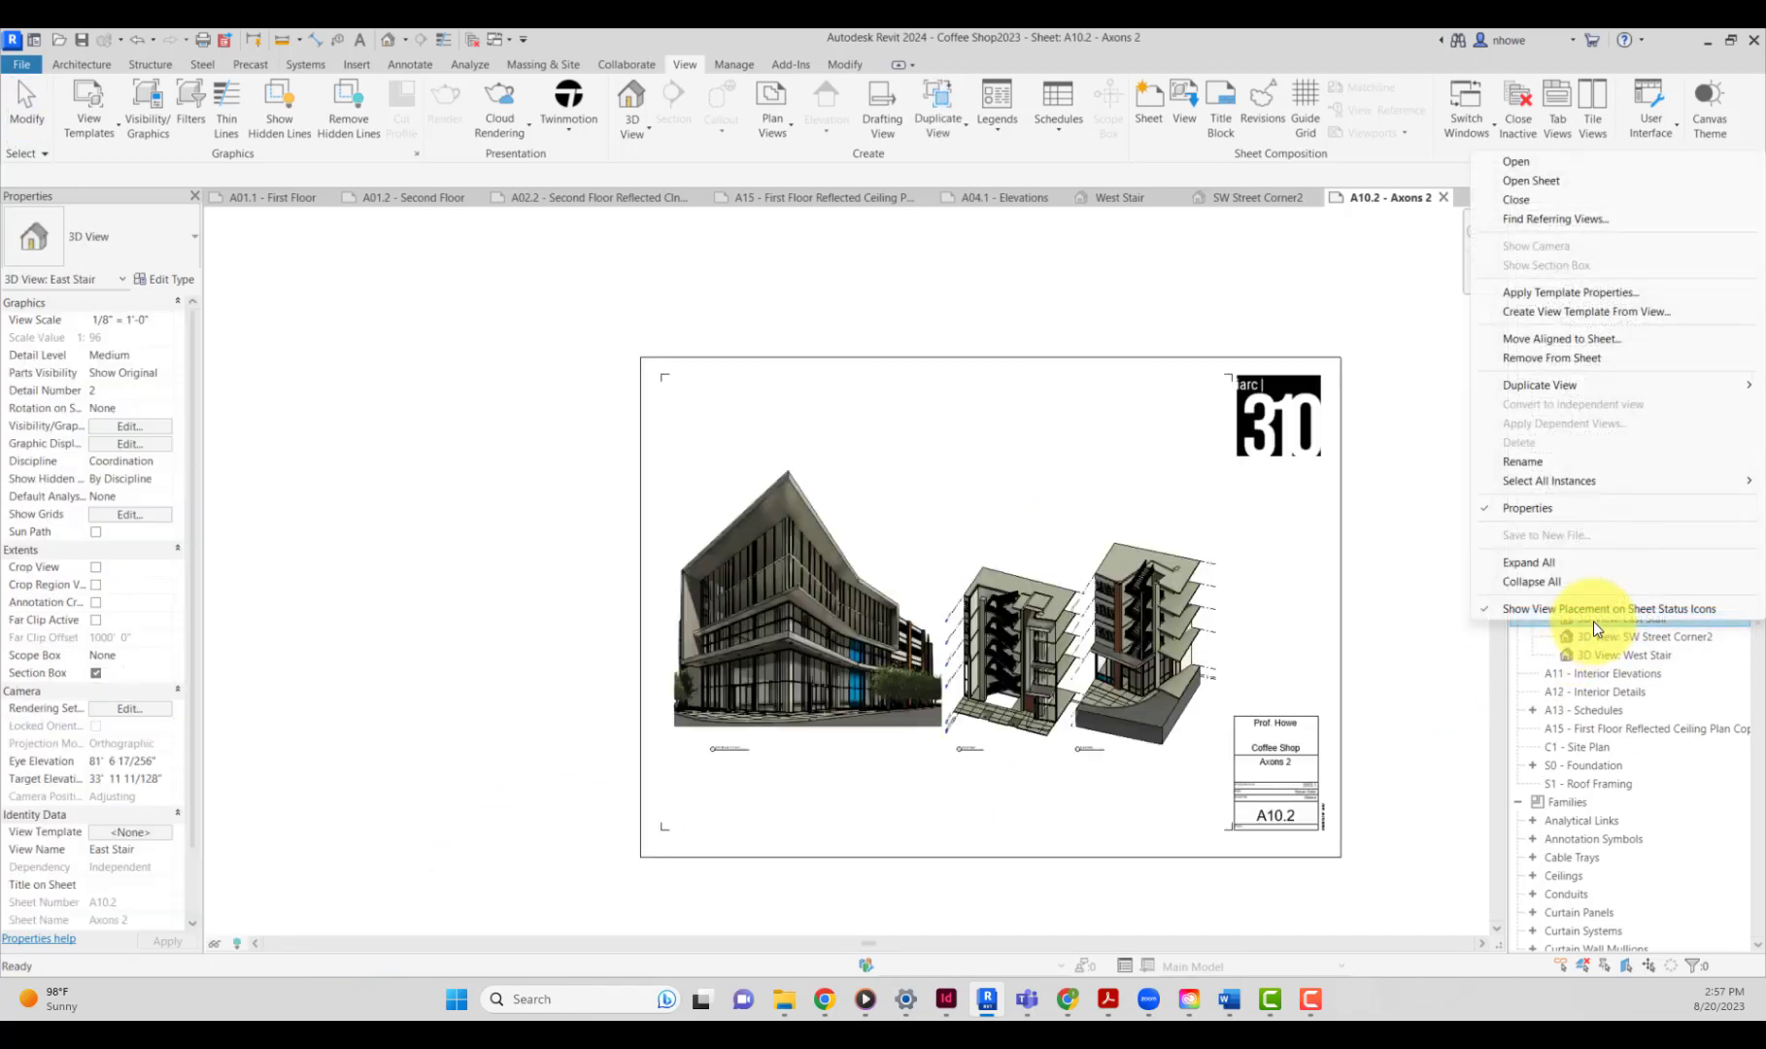
left_click(1593, 620)
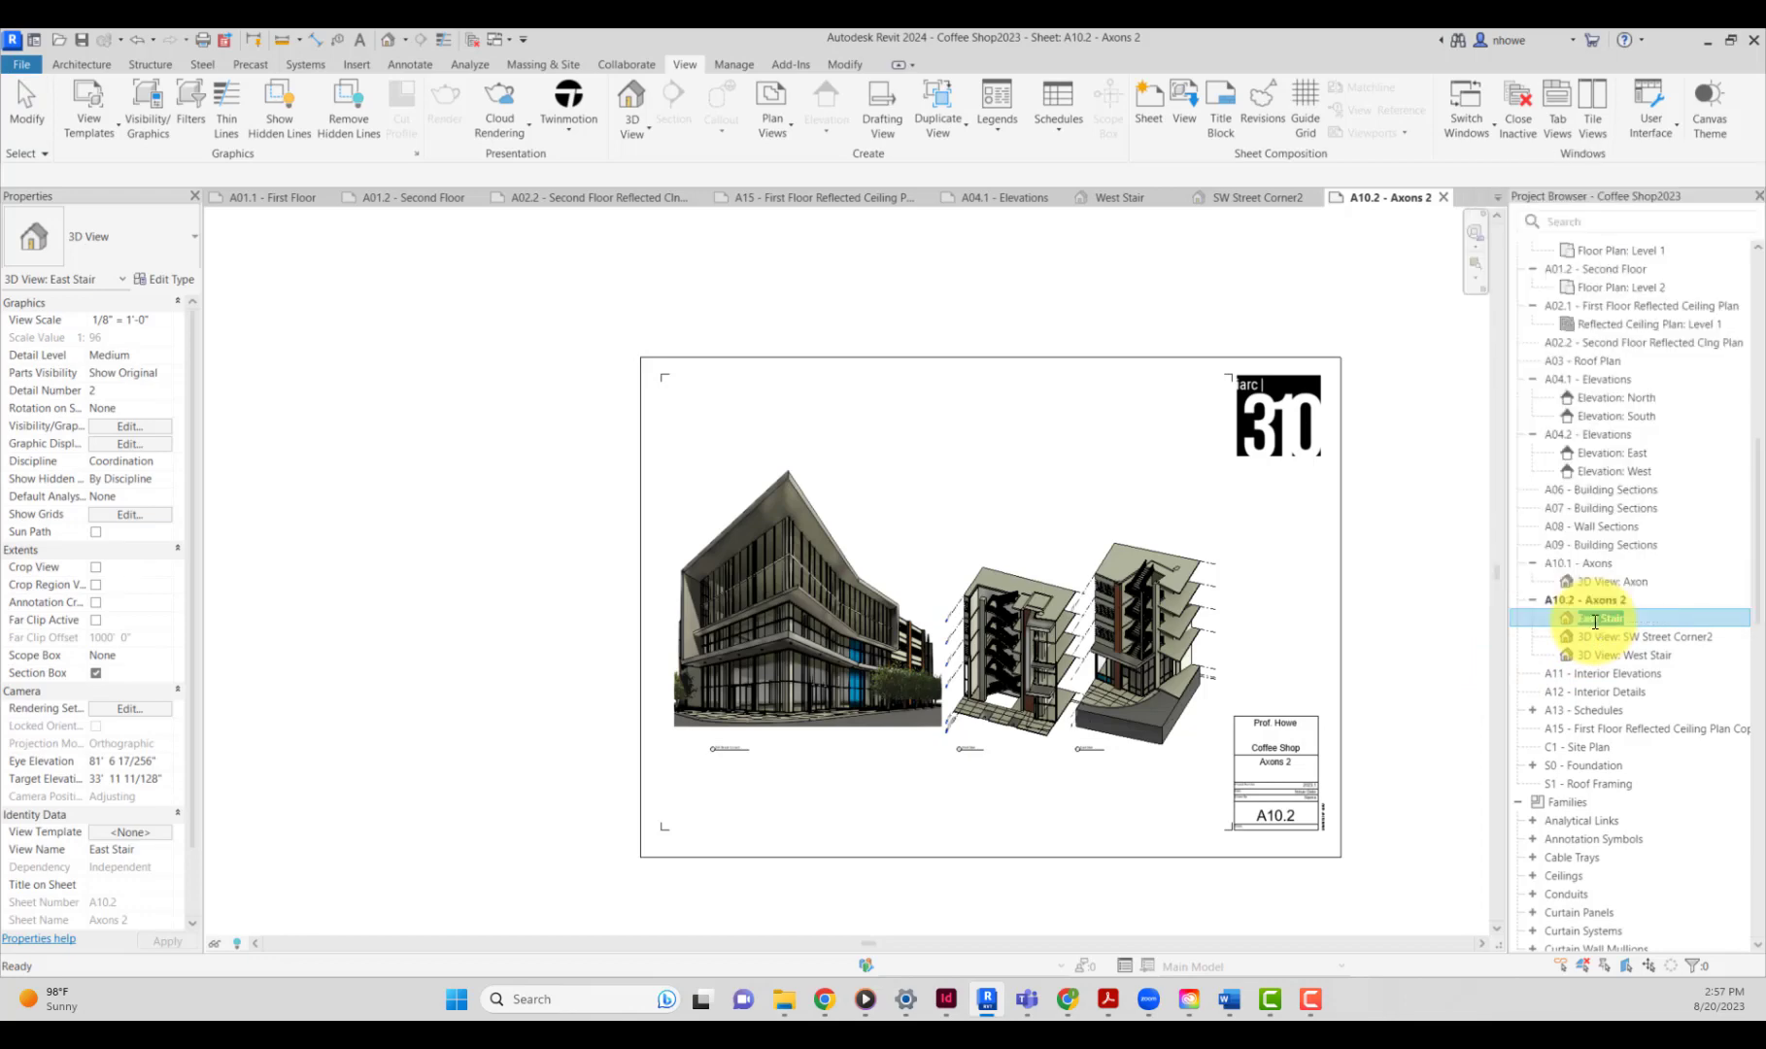
left_click(1593, 621)
Open the East Stair 3D view, save its orientation and lock the view.
double_click(1565, 617)
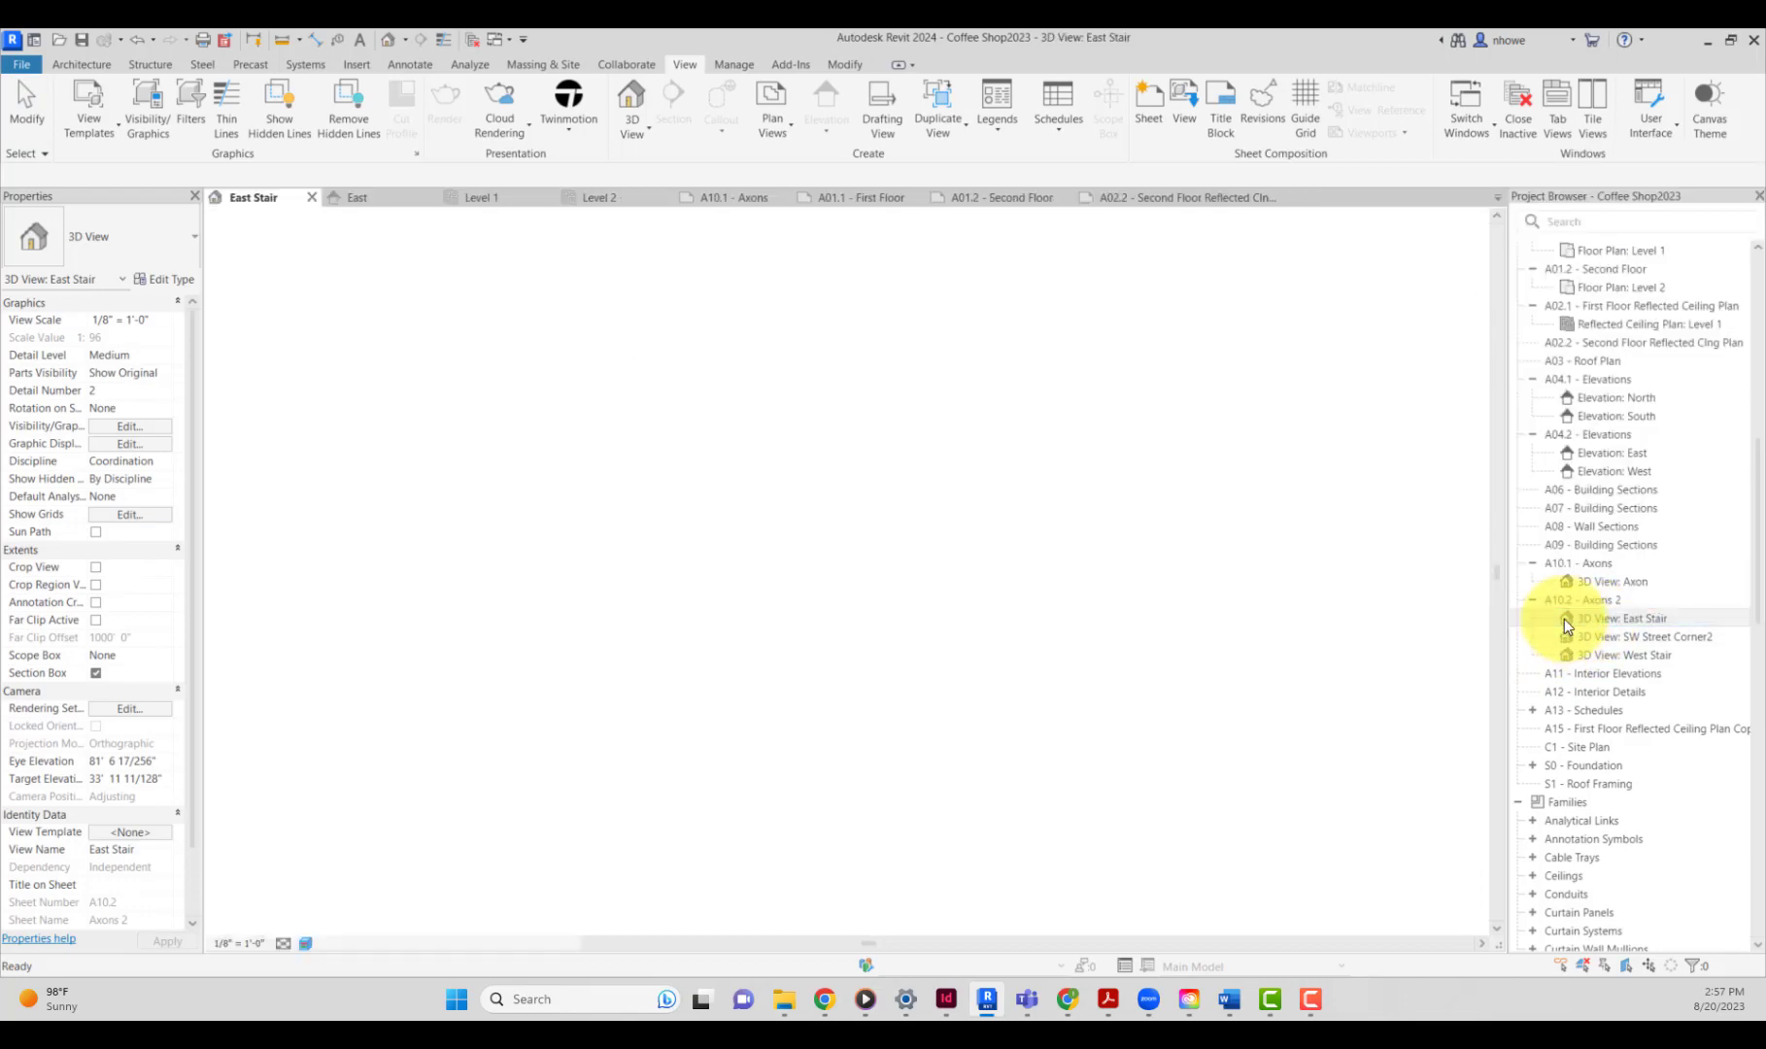
right_click(1594, 623)
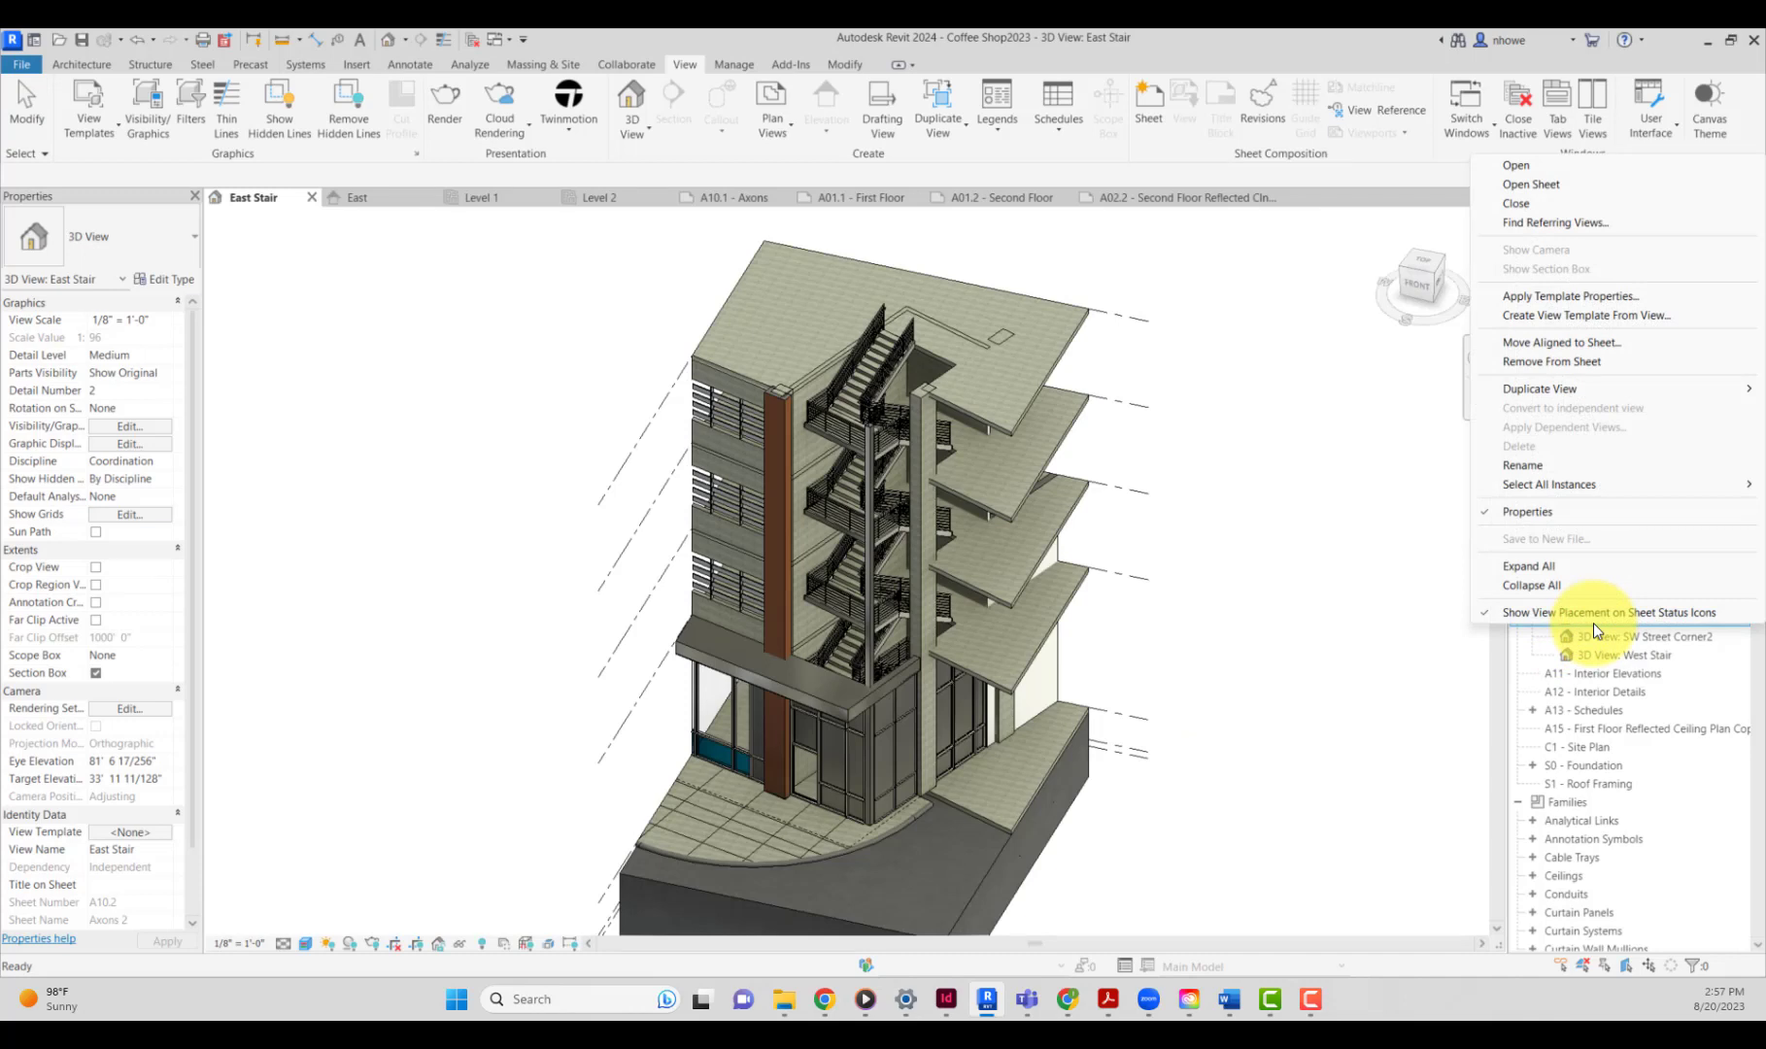
left_click(1596, 633)
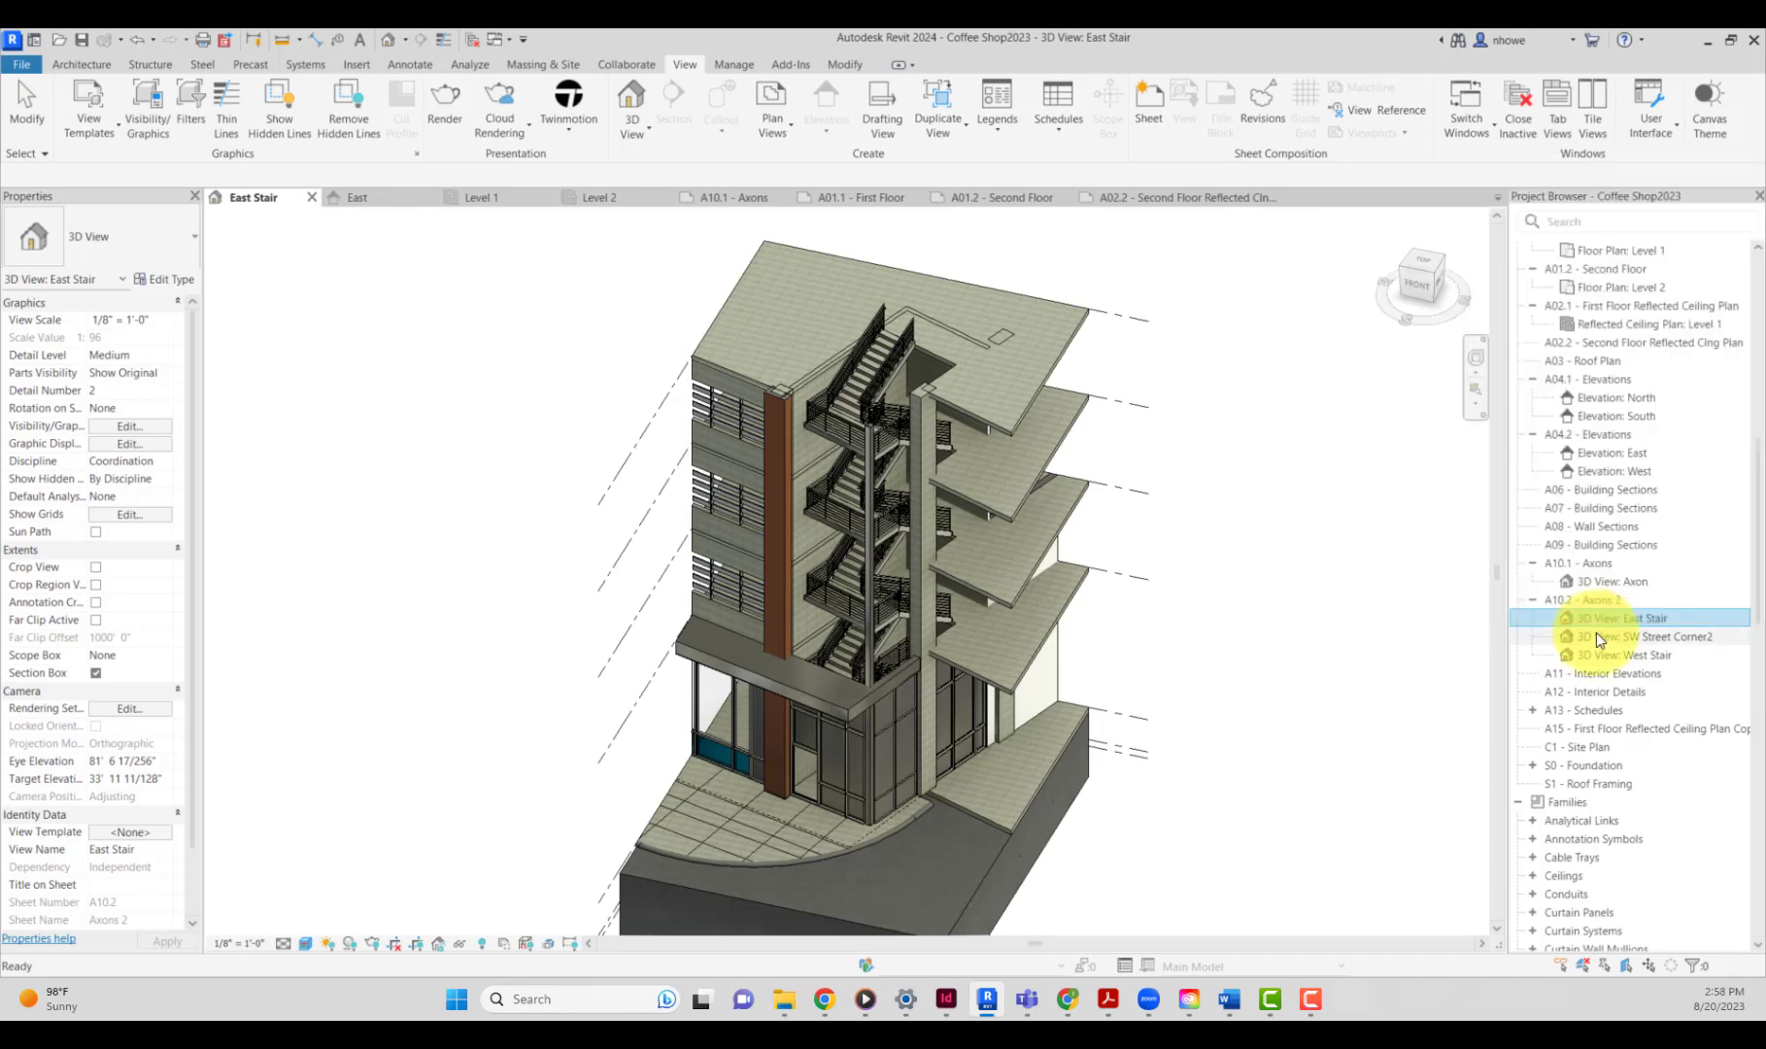
left_click(1596, 618)
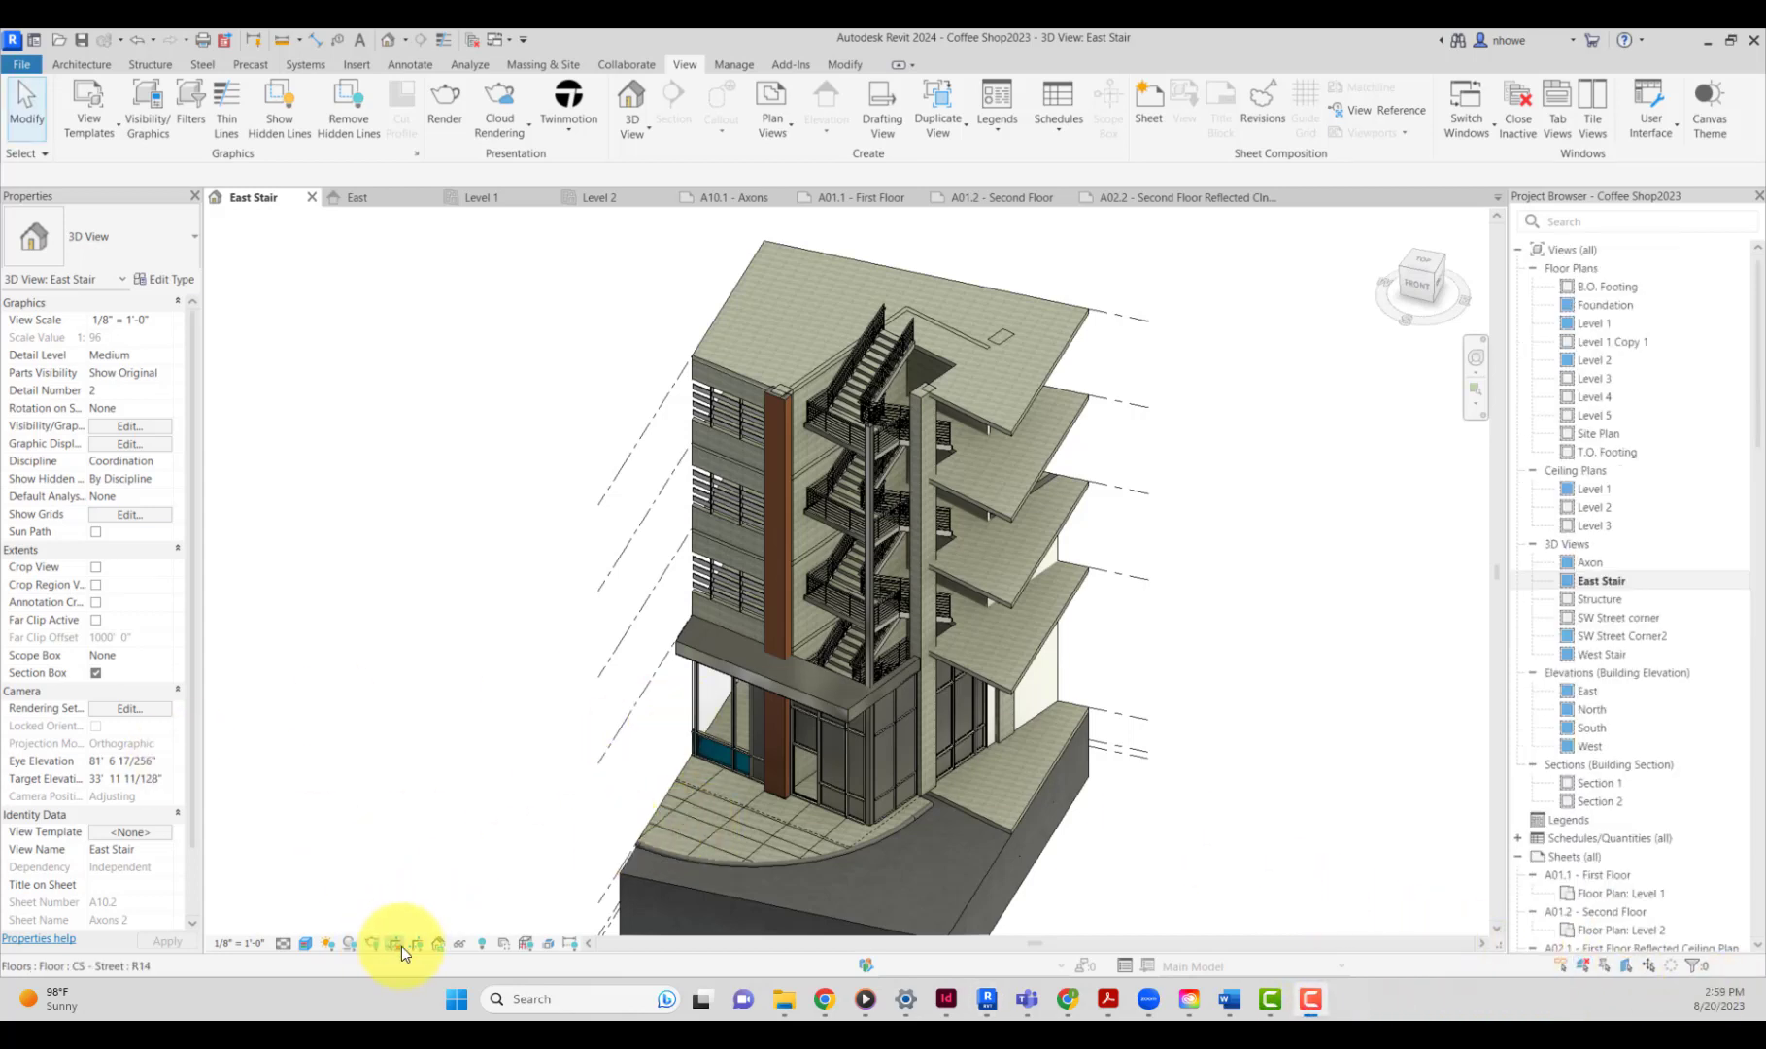
left_click(441, 945)
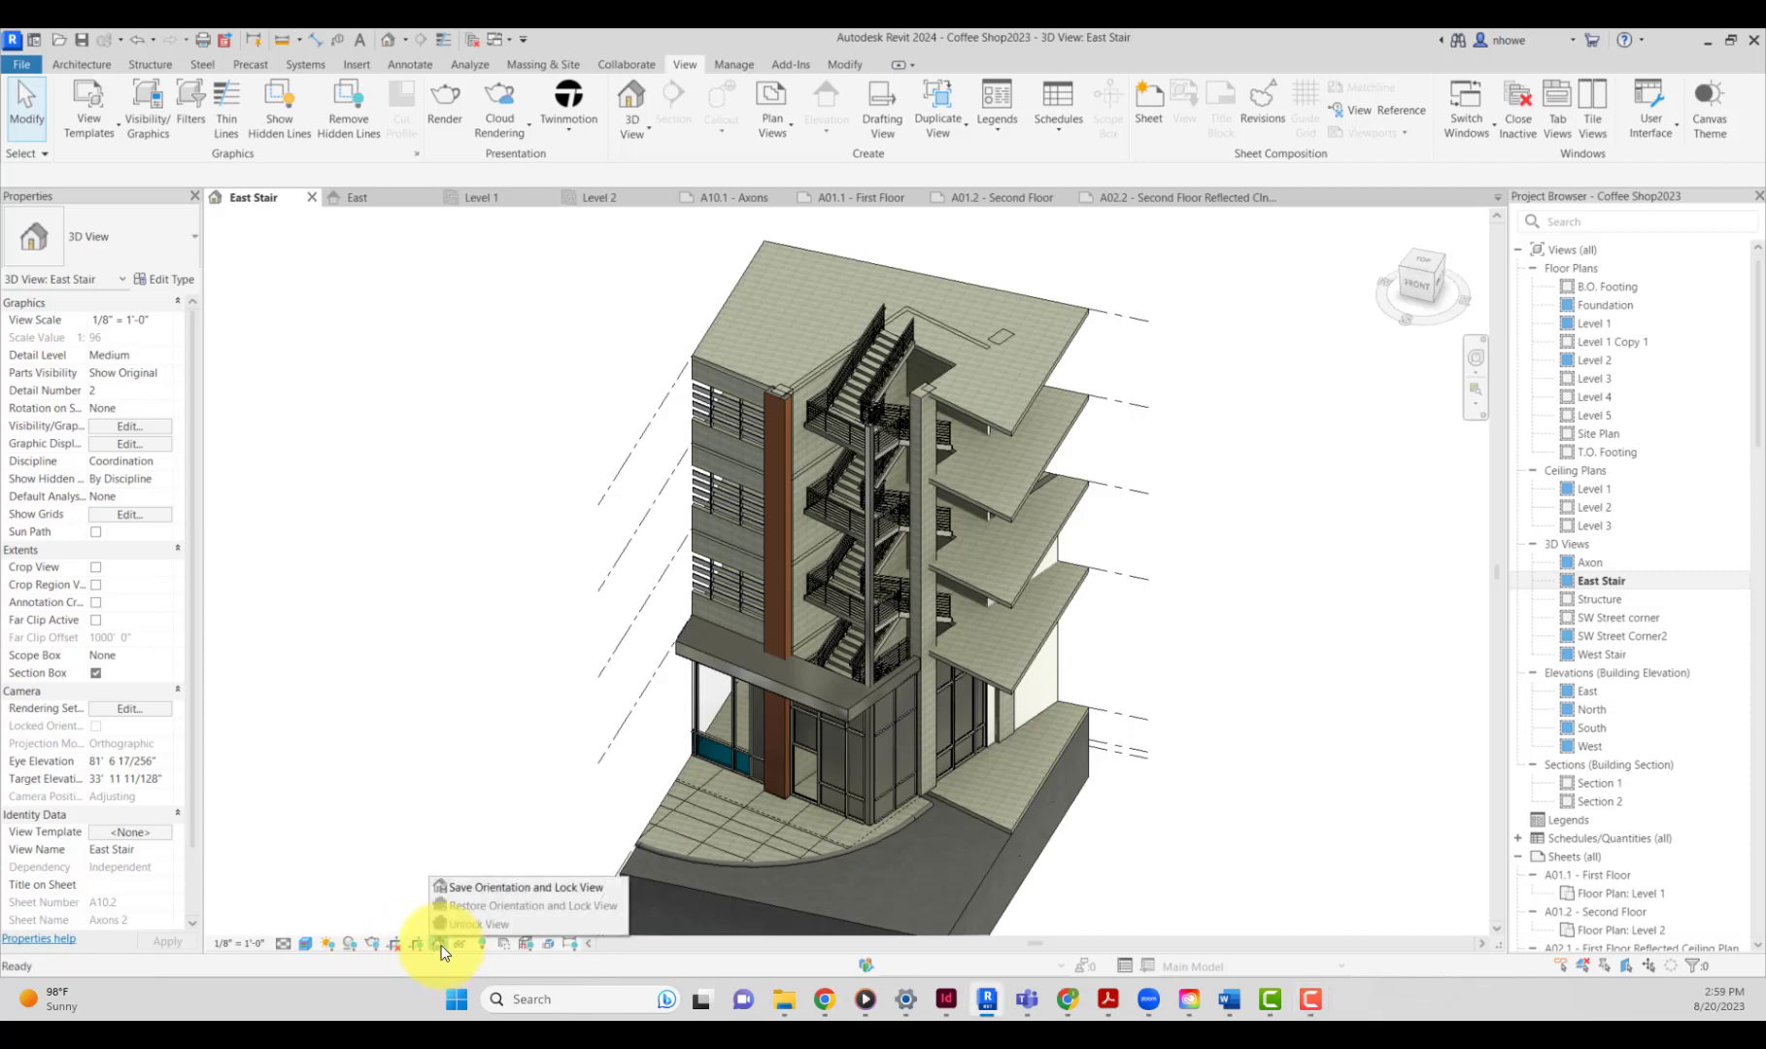
left_click(460, 890)
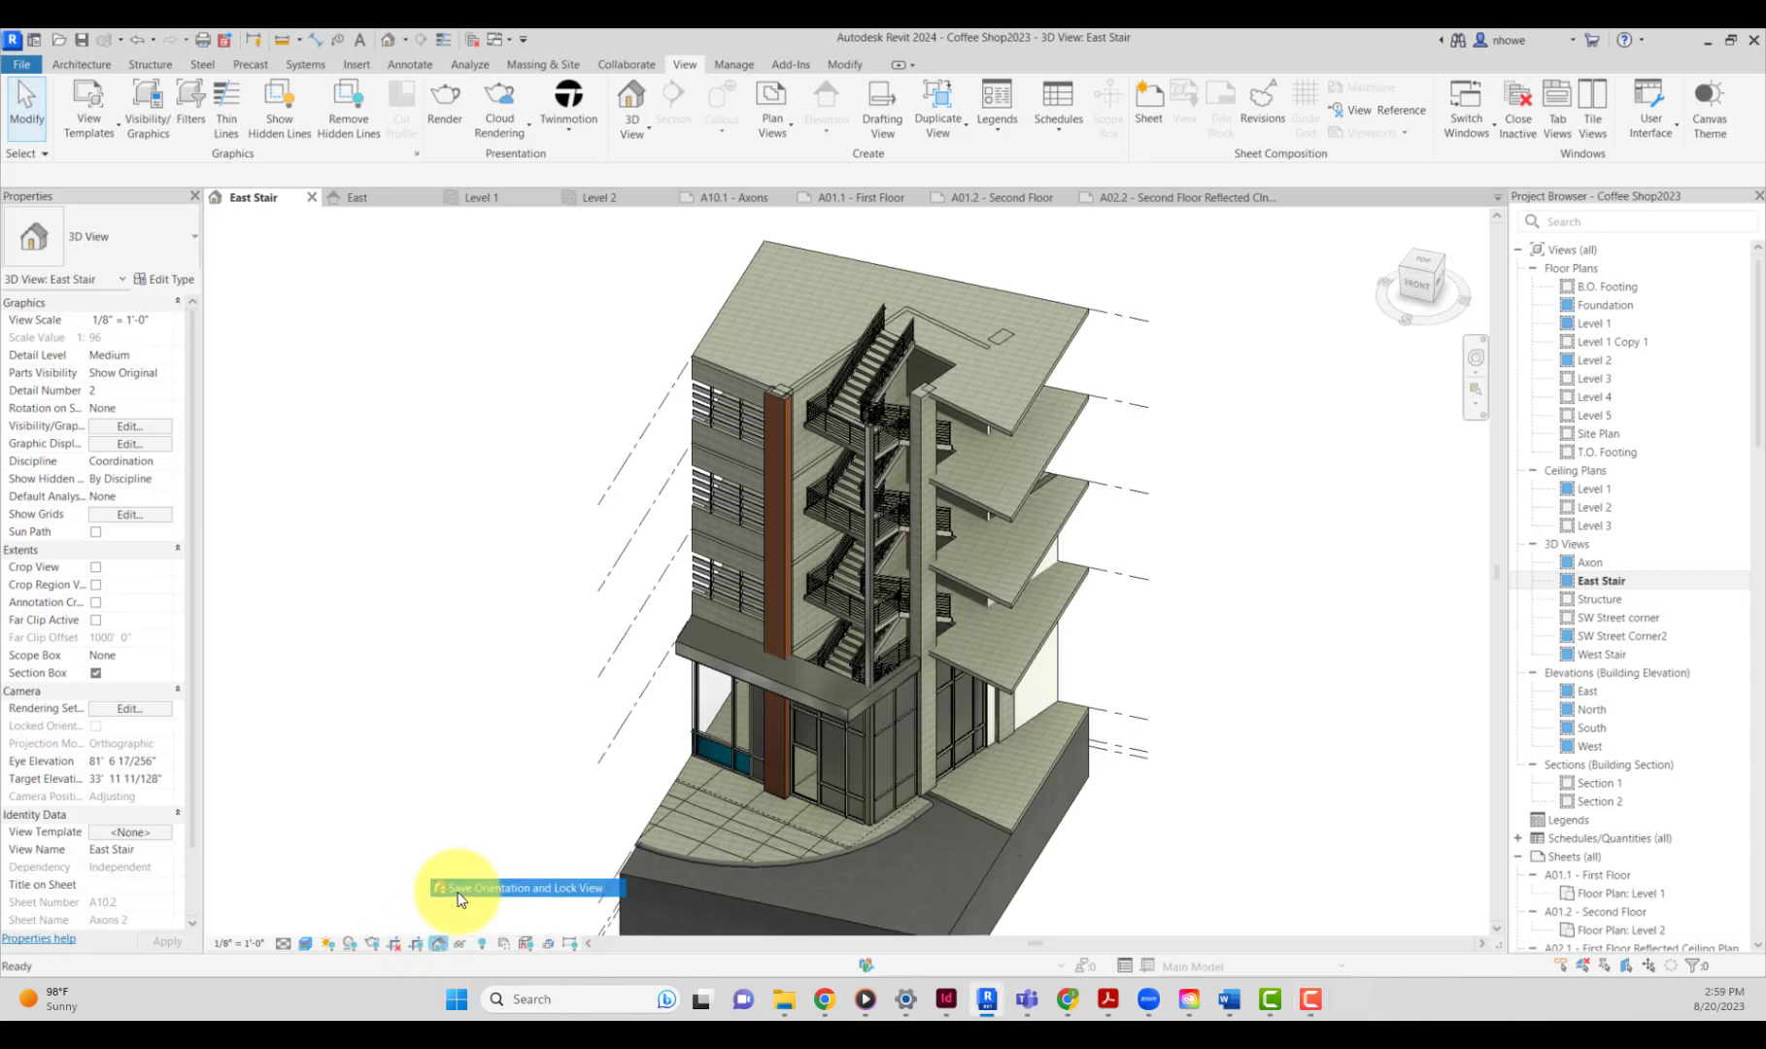
Open the SW Street Corner2 3D view, save its orientation and lock the view.
double_click(1601, 635)
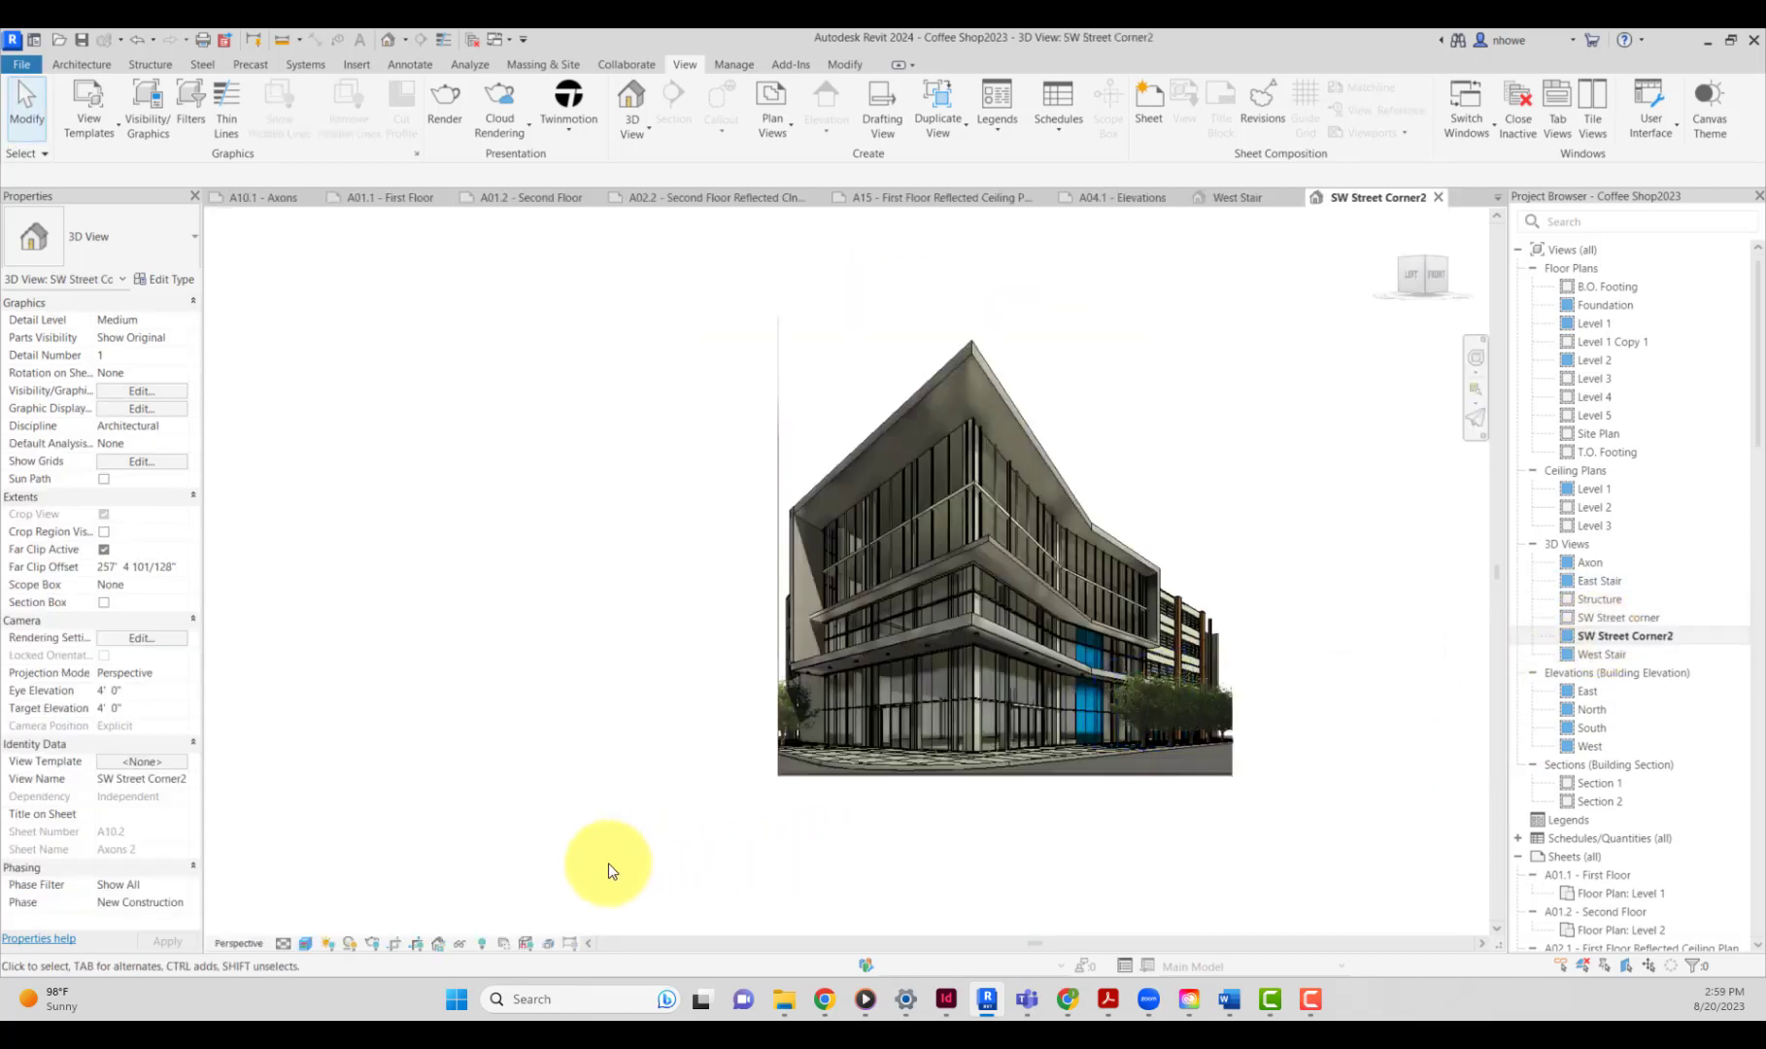
left_click(437, 944)
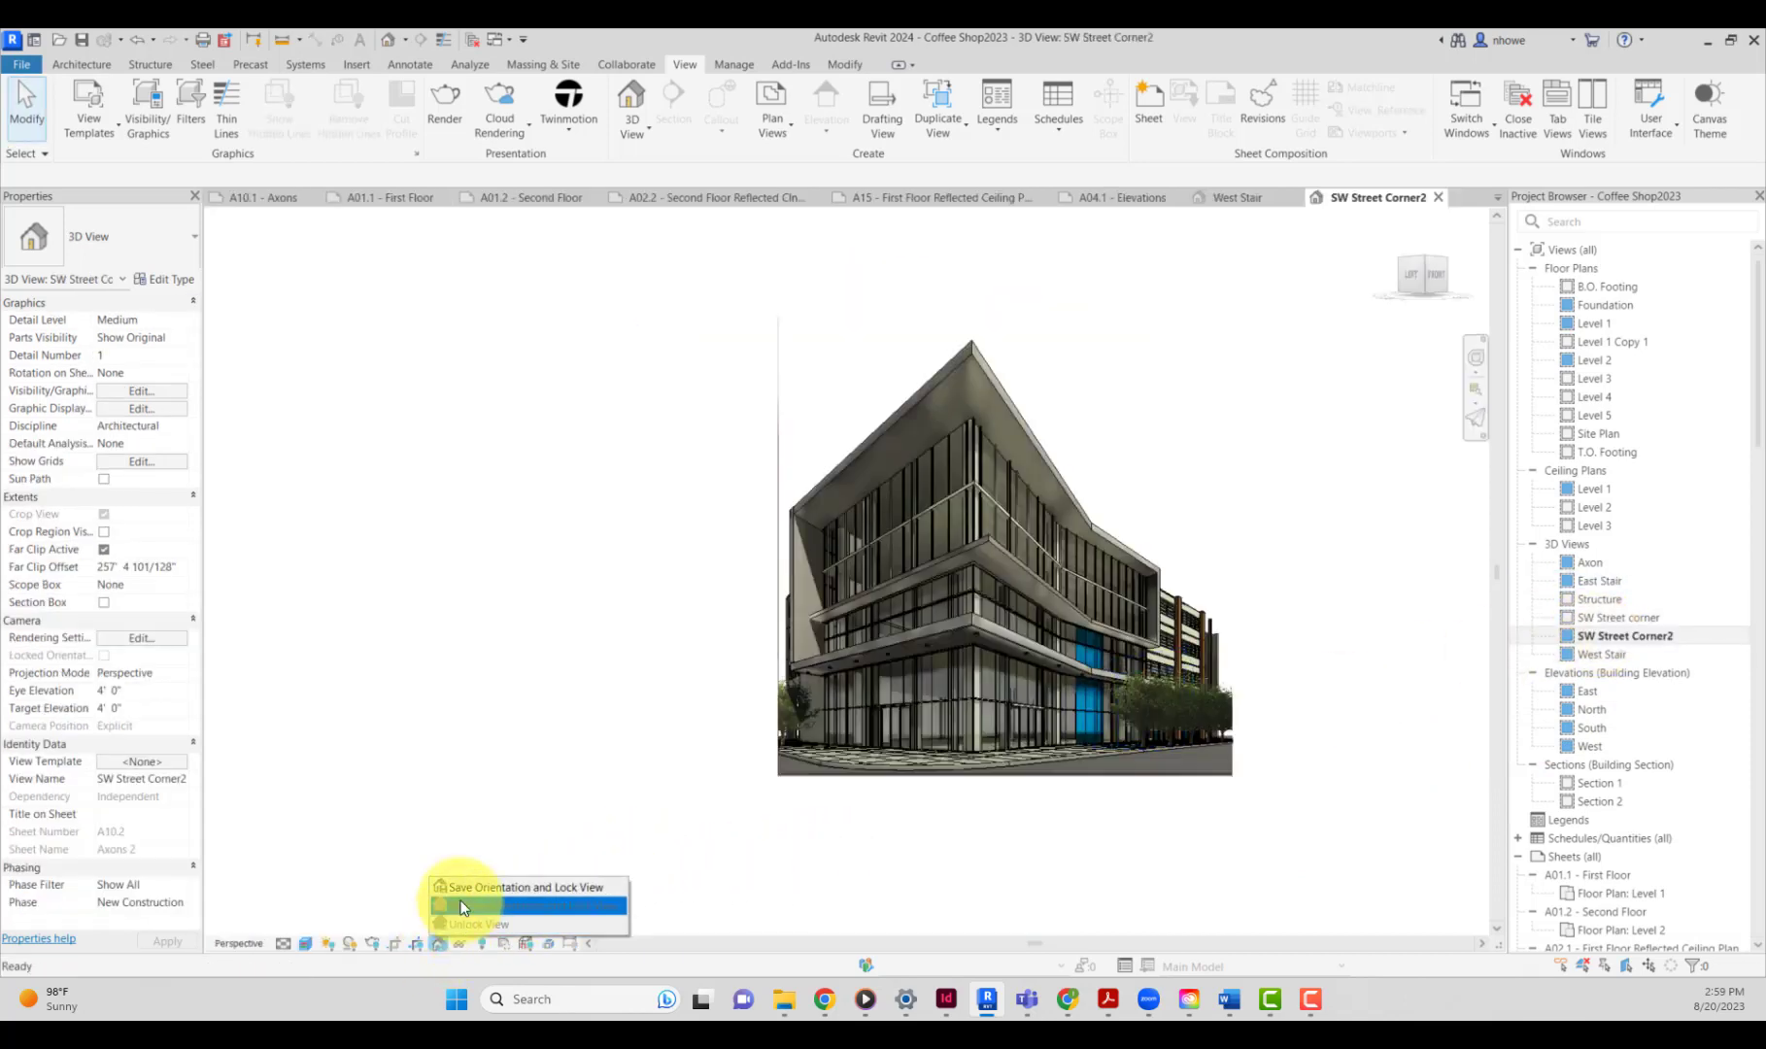
left_click(486, 887)
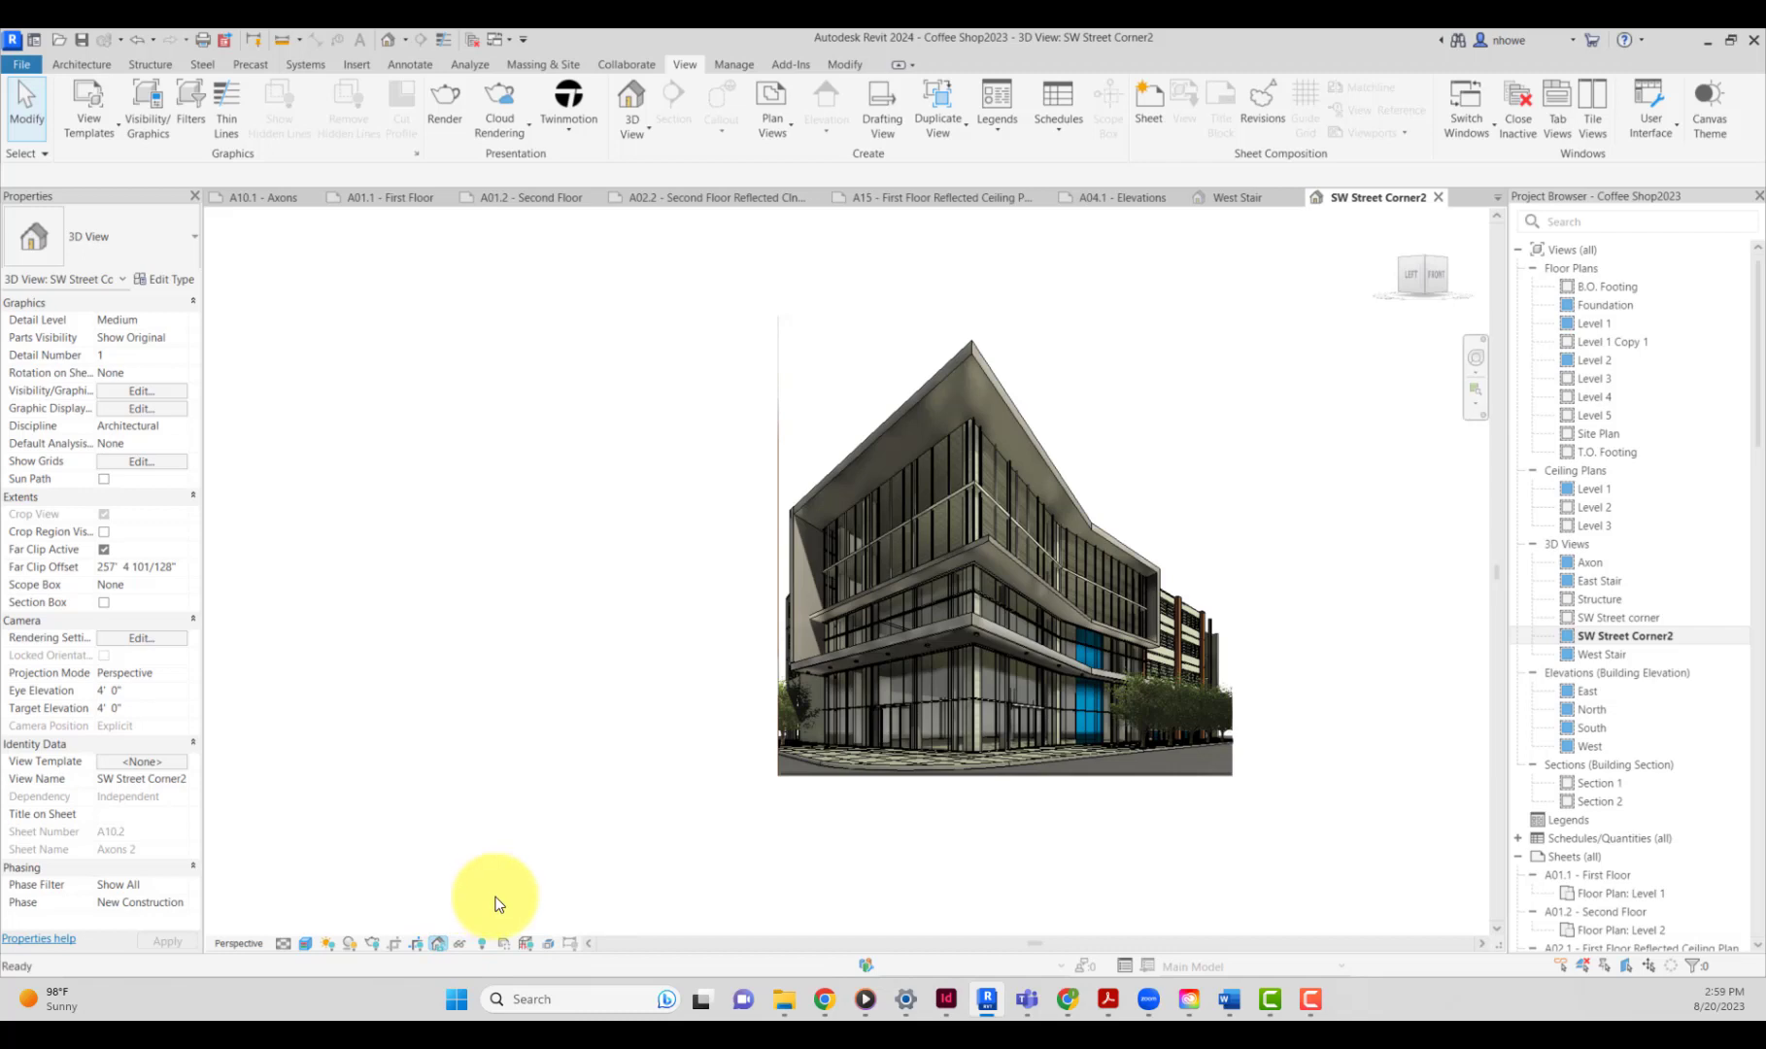
Open the West Stair 3D view, save its orientation and lock the view.
double_click(1593, 653)
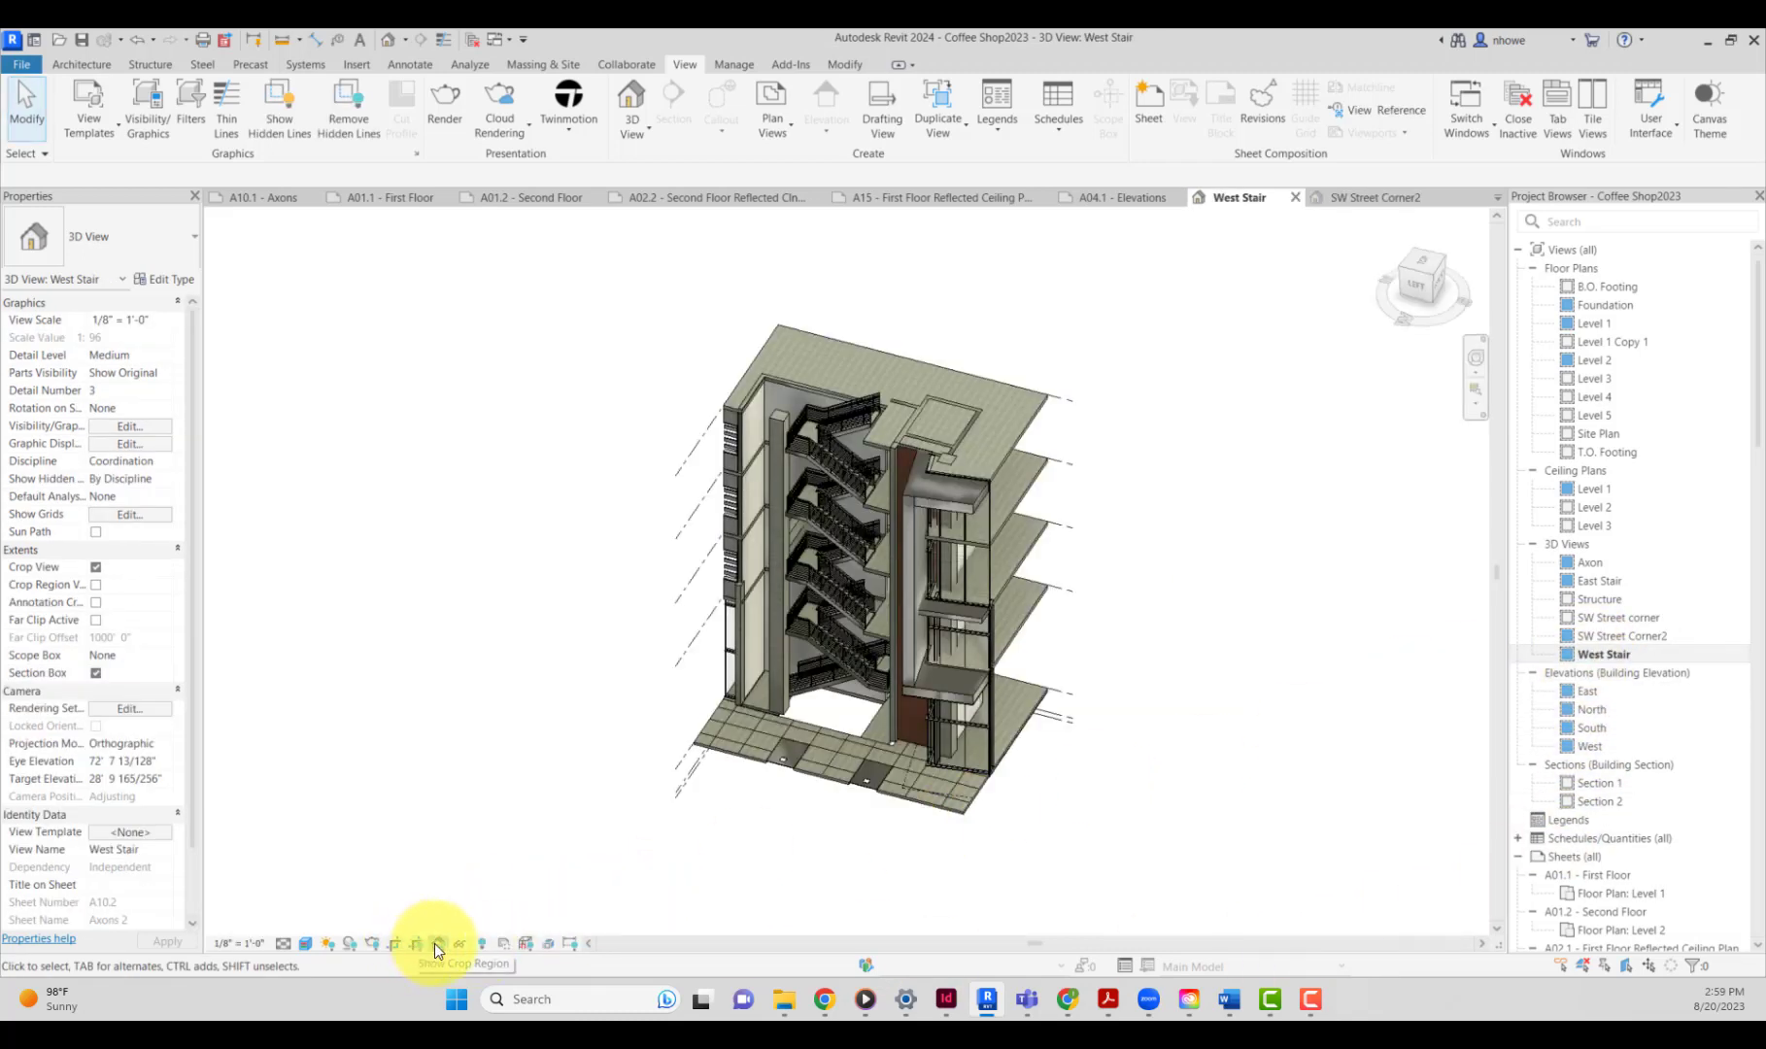
left_click(437, 943)
left_click(470, 887)
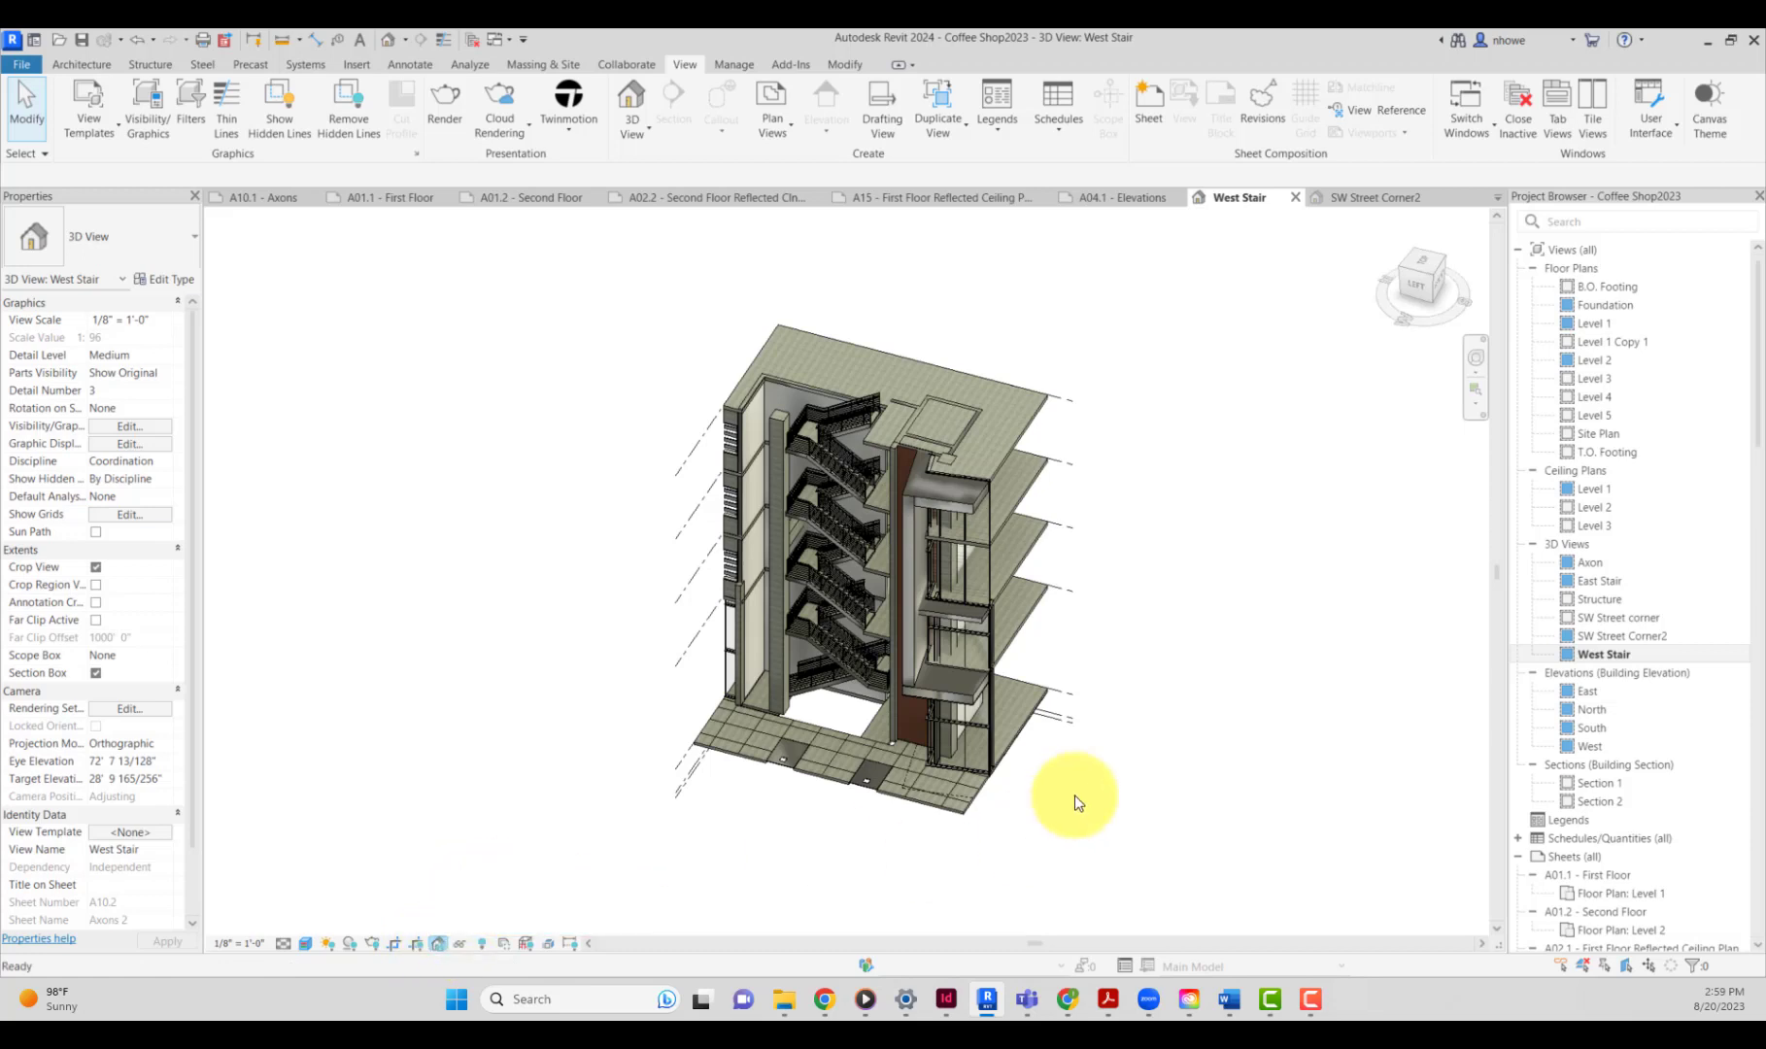